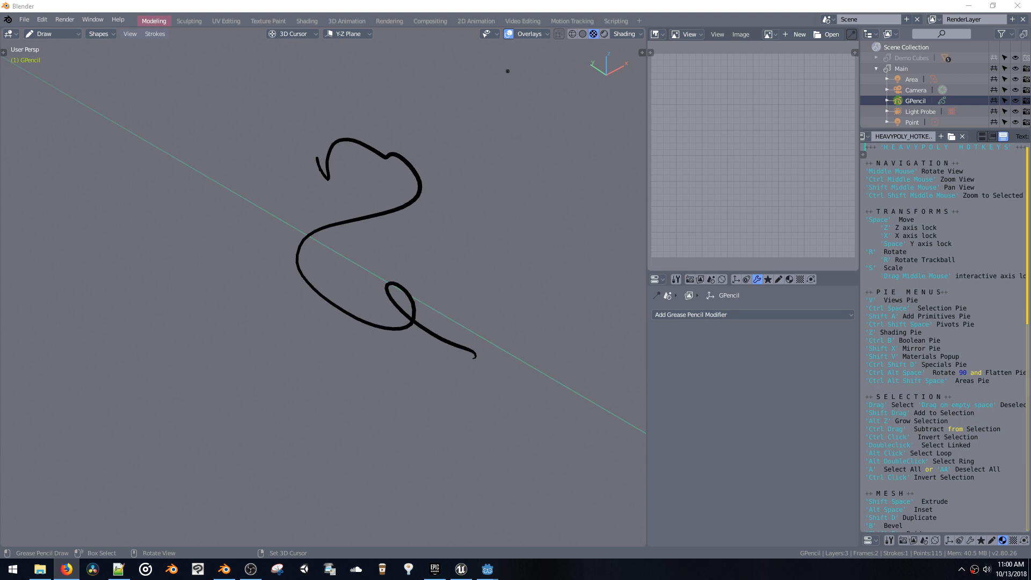
Draw freehand looping outlines around the existing curve, with smaller loops inside them, using the Pencil material in a side-on view
mouse_move(237, 367)
middle_down()
mouse_move(265, 350)
mouse_move(37, 421)
middle_up()
key(alt+Tab)
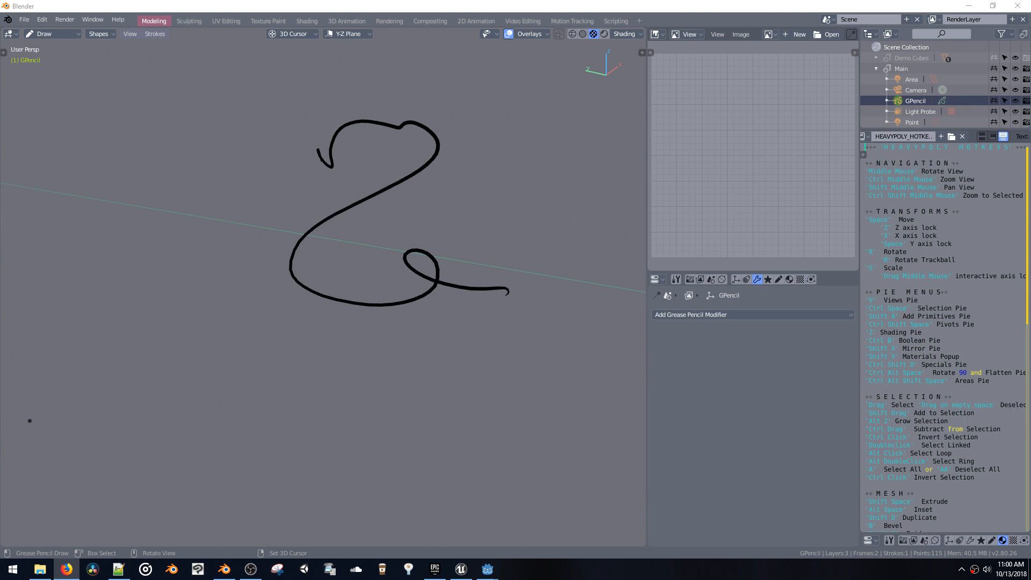
mouse_move(446, 256)
middle_down()
mouse_move(457, 241)
mouse_move(444, 235)
mouse_move(395, 239)
mouse_move(281, 218)
middle_up()
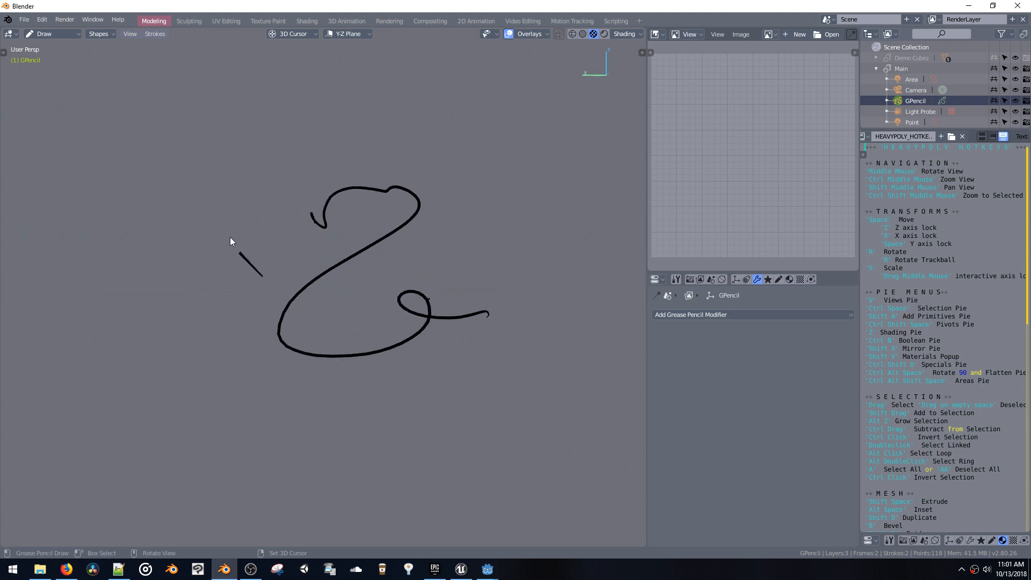
mouse_move(230, 237)
mouse_down()
mouse_move(478, 182)
mouse_move(511, 286)
mouse_move(533, 488)
mouse_move(148, 382)
mouse_move(214, 228)
mouse_move(201, 205)
mouse_move(285, 69)
mouse_move(494, 164)
mouse_up()
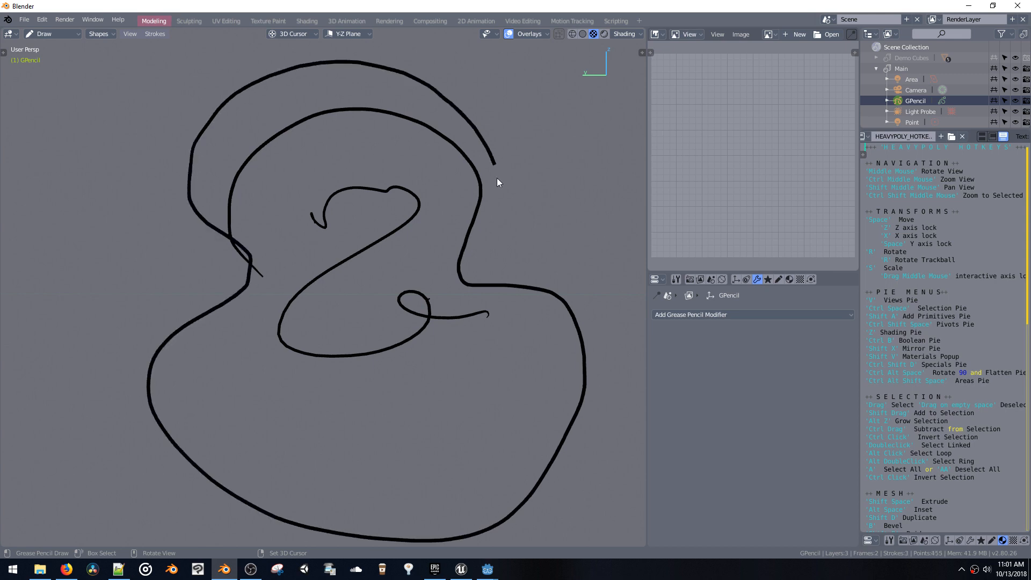
mouse_move(602, 334)
mouse_down()
mouse_move(533, 513)
mouse_move(234, 485)
mouse_move(209, 321)
mouse_up()
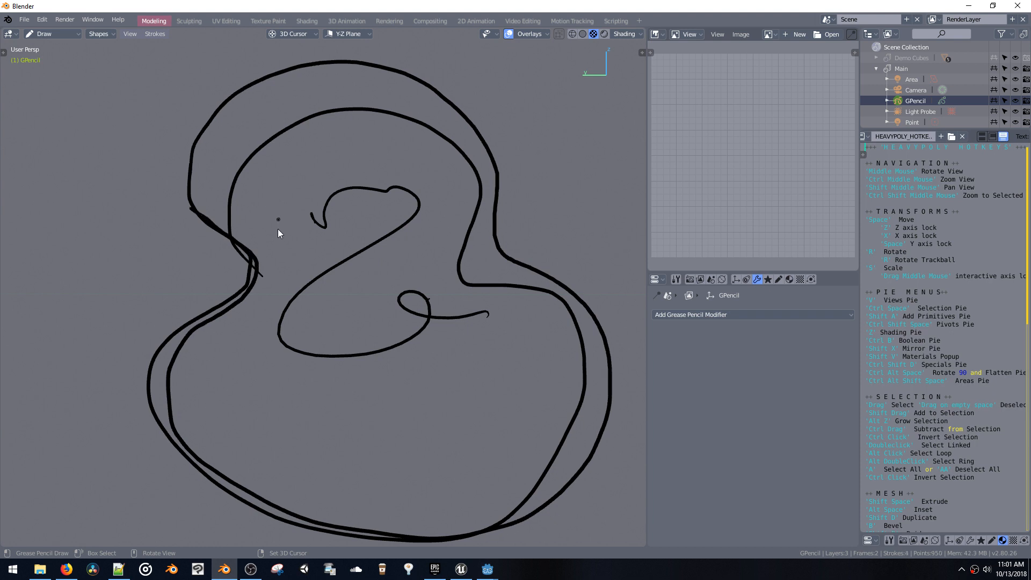
mouse_move(283, 242)
mouse_down()
mouse_move(323, 150)
mouse_move(402, 269)
mouse_move(513, 344)
mouse_move(318, 484)
mouse_move(299, 333)
mouse_up()
drag(261, 203, 267, 230)
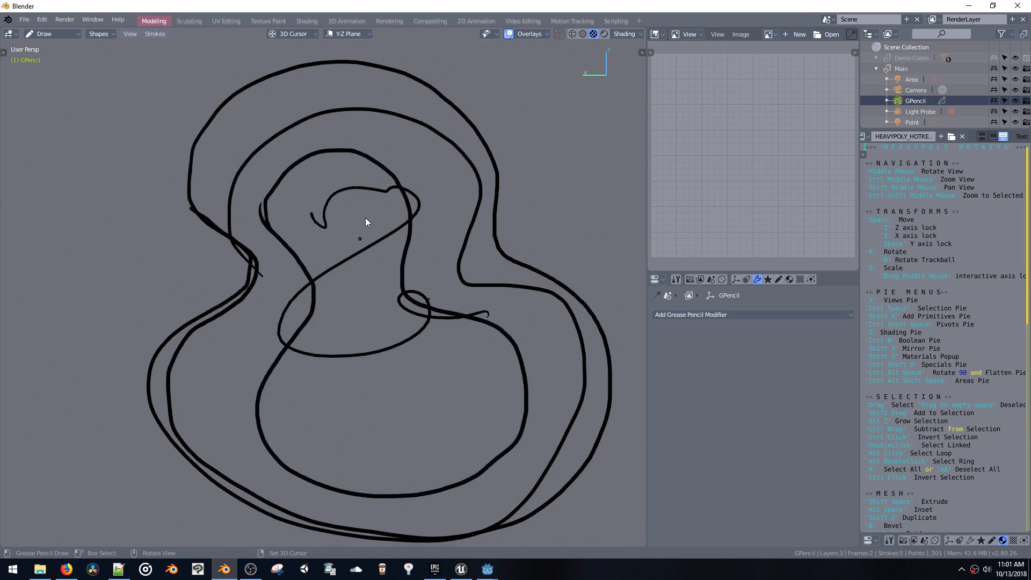
mouse_move(365, 218)
mouse_down()
mouse_move(383, 265)
mouse_move(290, 209)
mouse_up()
mouse_move(417, 327)
mouse_down()
mouse_move(399, 462)
mouse_move(352, 419)
mouse_up()
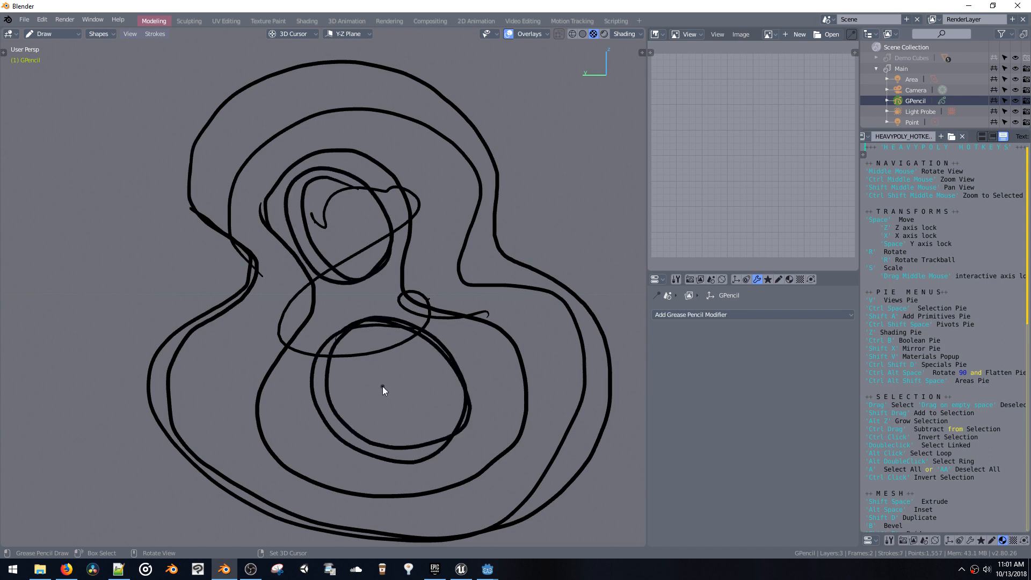
Undo the freehand outline strokes drawn around the original curve
shift+middle_drag(369, 336, 330, 301)
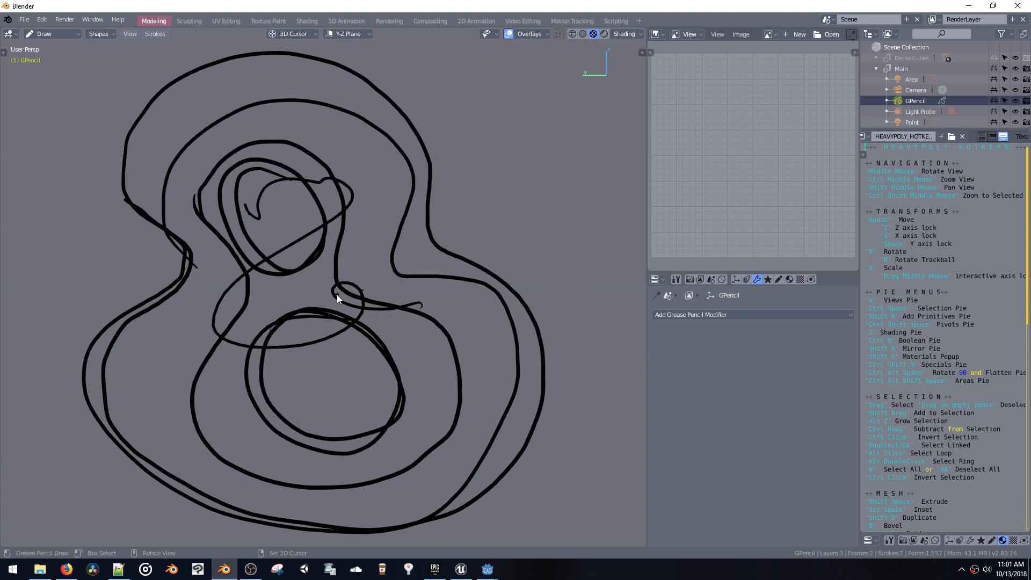
shift+middle_drag(337, 256, 368, 260)
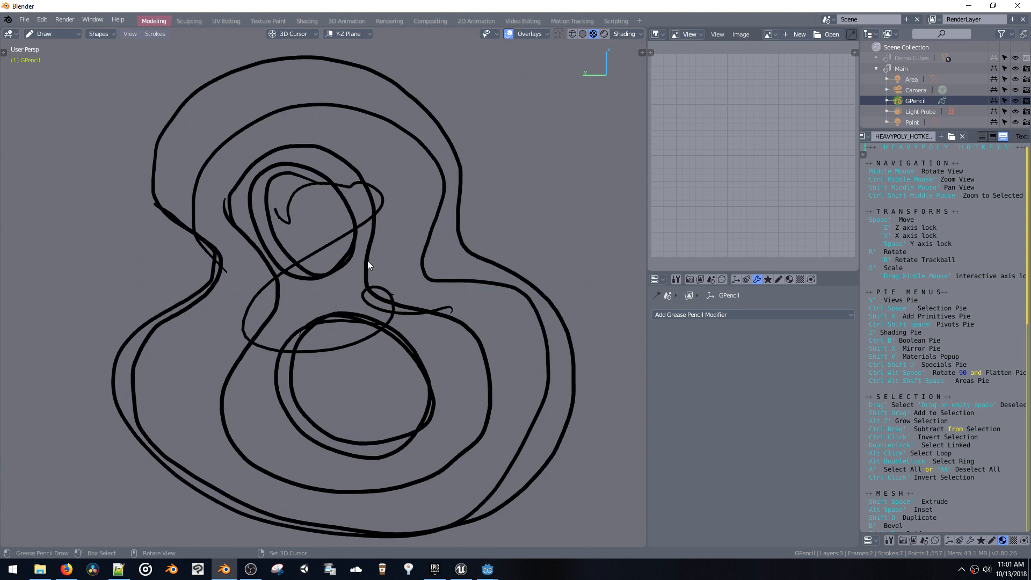
key(ctrl+z)
key(ctrl+z)
key(ctrl+z)
key(ctrl+z)
key(ctrl+z)
key(ctrl+z)
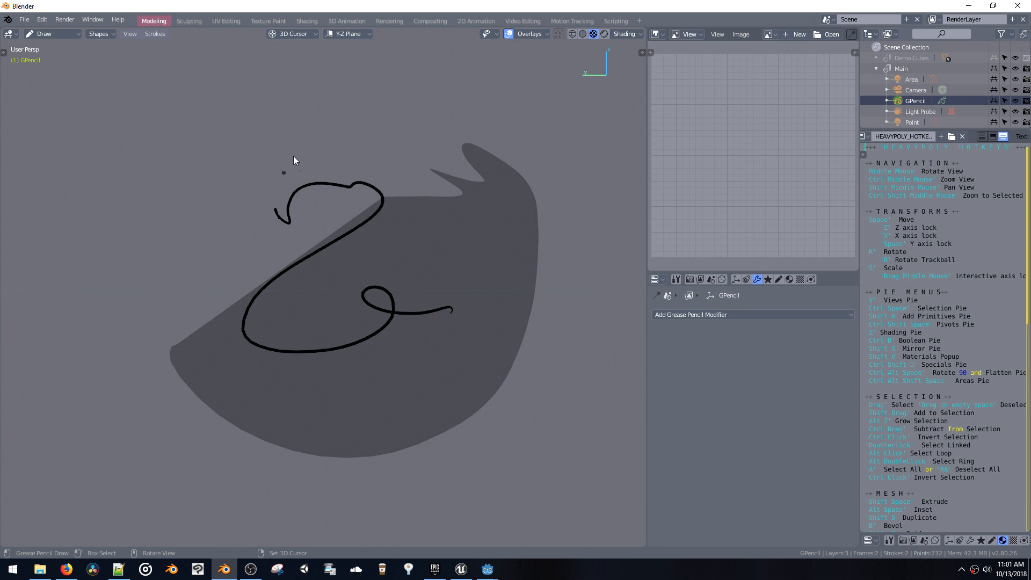
Draw a freehand stroke above the original curve, and undo it together with the filled test shape
mouse_move(334, 119)
mouse_down()
mouse_move(259, 329)
mouse_move(230, 453)
mouse_move(515, 336)
mouse_move(335, 83)
mouse_up()
key(ctrl+z)
key(ctrl+z)
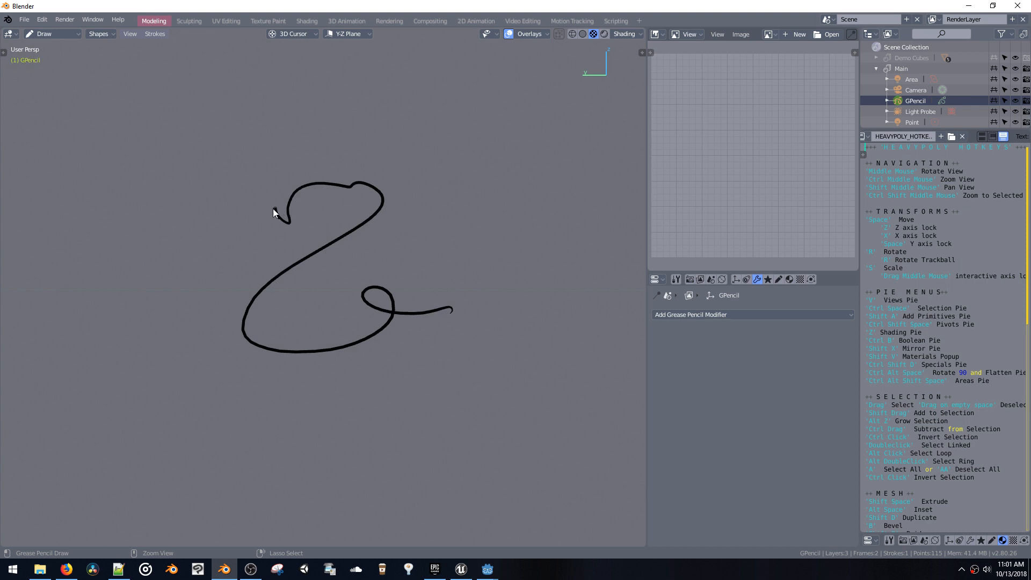
Draw a short, nearly horizontal stroke beside the curve with the Pencil material and open the Grease Pencil materials popup
right_click(286, 211)
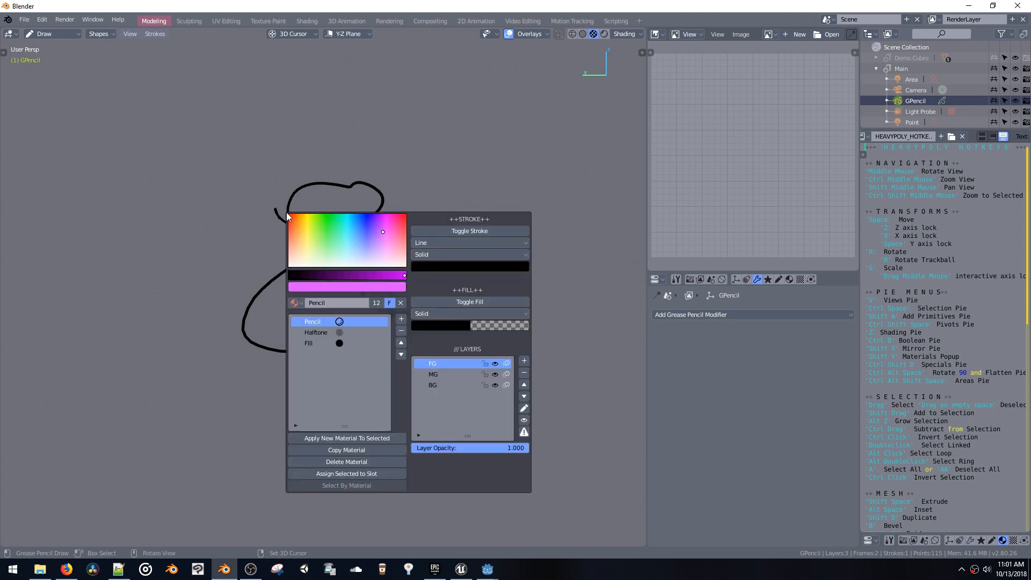
right_click(415, 224)
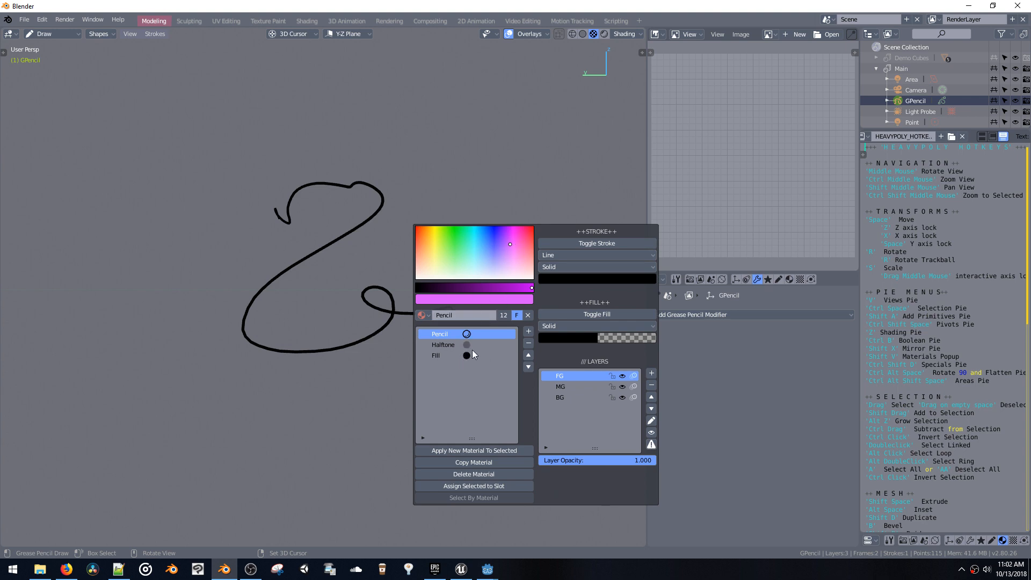
drag(186, 170, 210, 174)
key(shift+v)
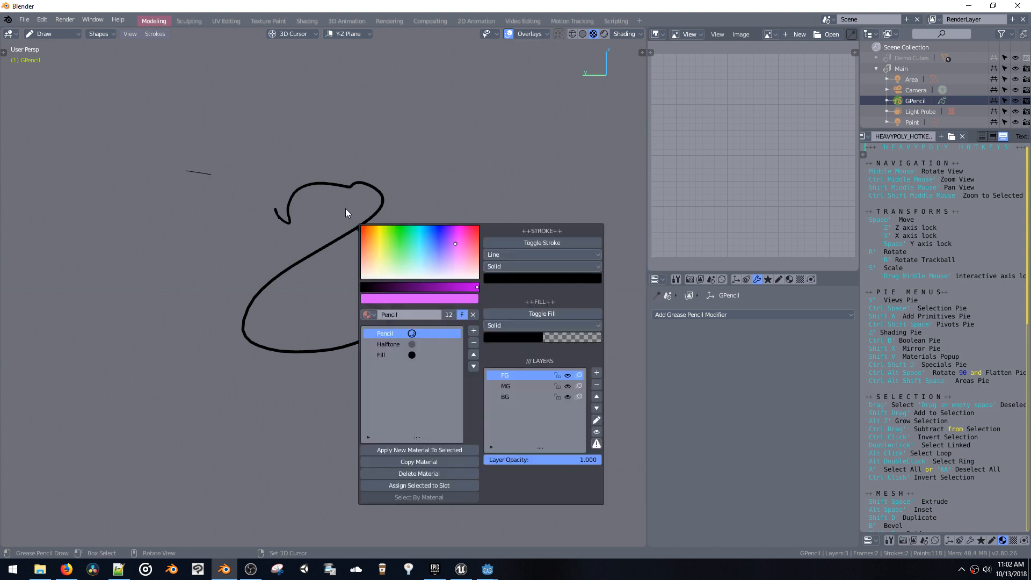
Maximize the 3D viewport and draw a long looping freehand stroke across the existing curve with the Pencil material
key(ctrl+alt+shift+space)
click(468, 236)
mouse_move(468, 236)
ctrl+middle_down()
mouse_move(517, 198)
mouse_move(464, 275)
mouse_move(502, 253)
ctrl+middle_up()
mouse_move(500, 277)
mouse_down()
mouse_move(504, 235)
mouse_move(324, 265)
mouse_move(282, 308)
mouse_move(555, 379)
mouse_move(645, 164)
mouse_move(330, 230)
mouse_move(335, 310)
mouse_up()
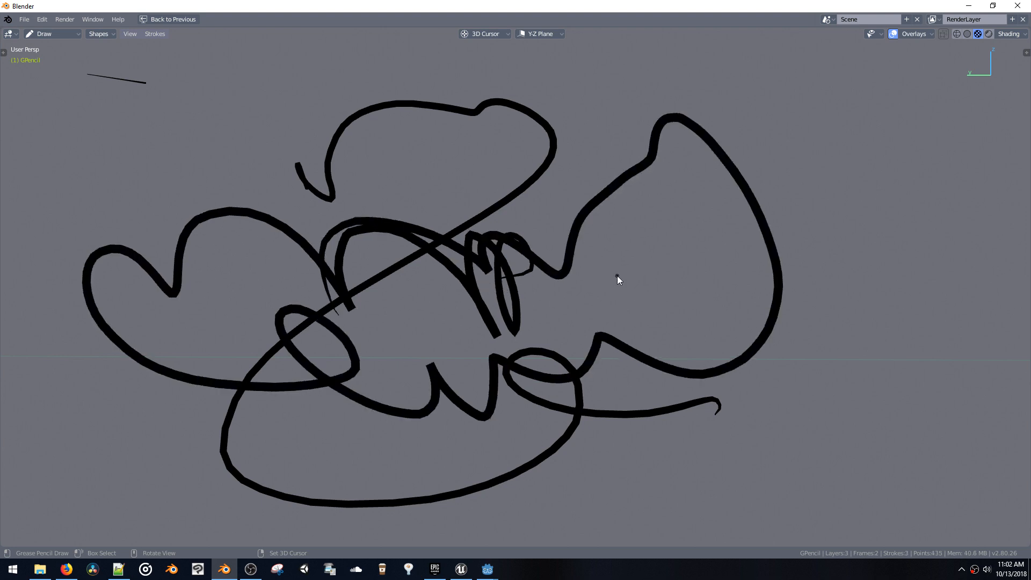
In the materials popup, switch the active material between Pencil, Halftone and Fill, ending on Pencil
key(shift+v)
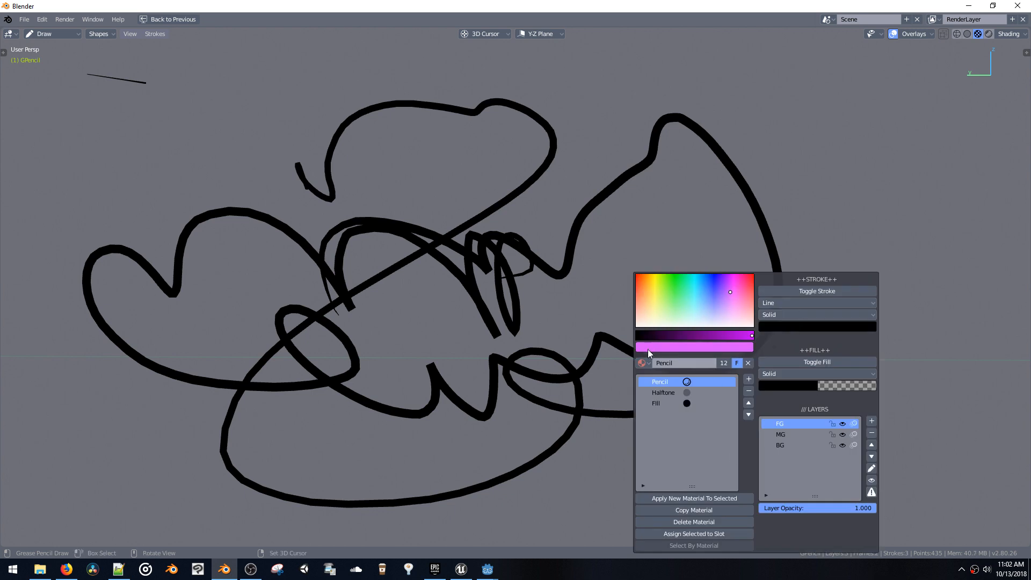
key(shift+v)
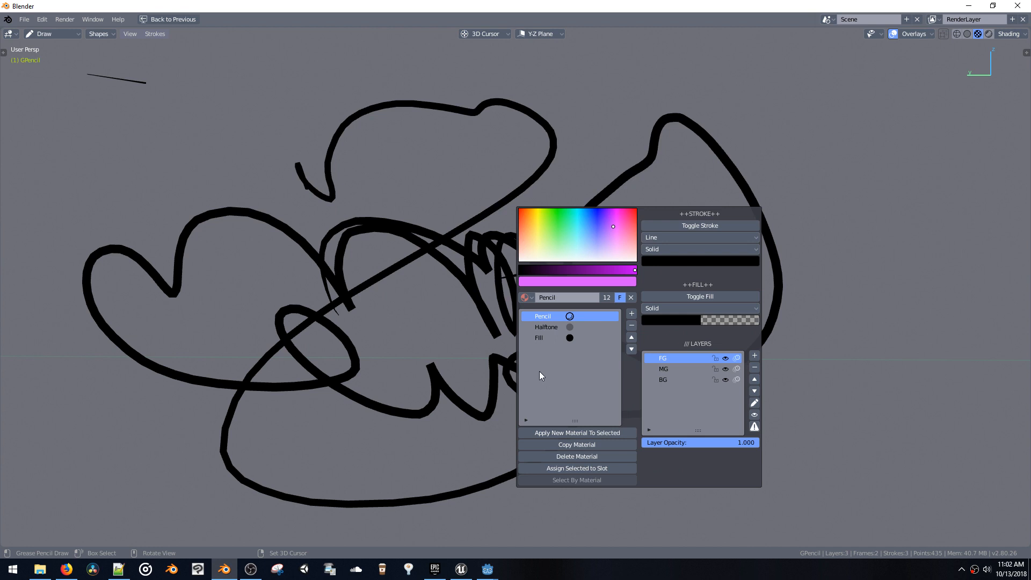
click(555, 325)
click(554, 337)
click(555, 328)
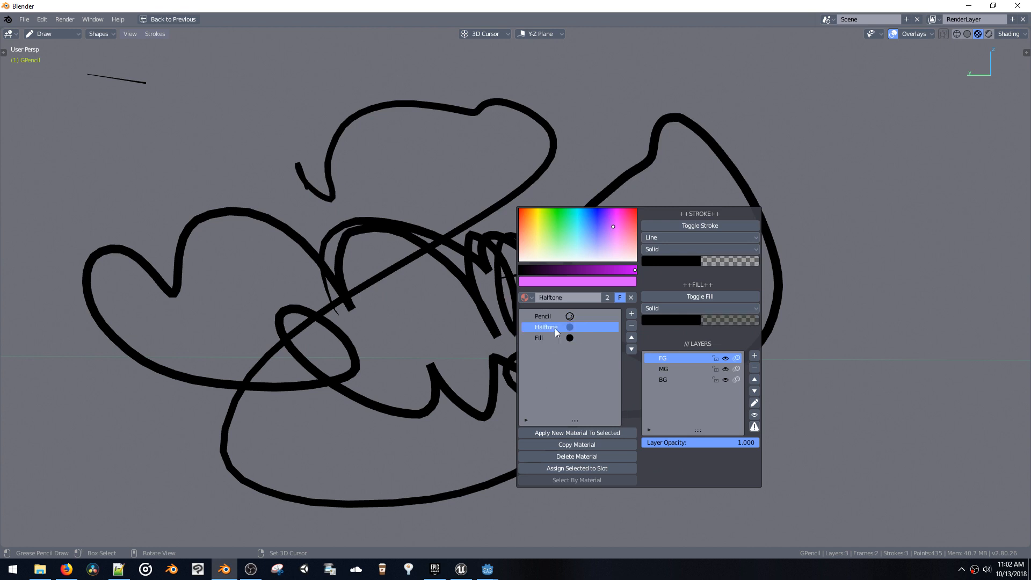
click(553, 318)
click(552, 325)
click(549, 338)
click(551, 325)
click(550, 317)
Switch the active layer through MG and BG and return to FG
click(676, 368)
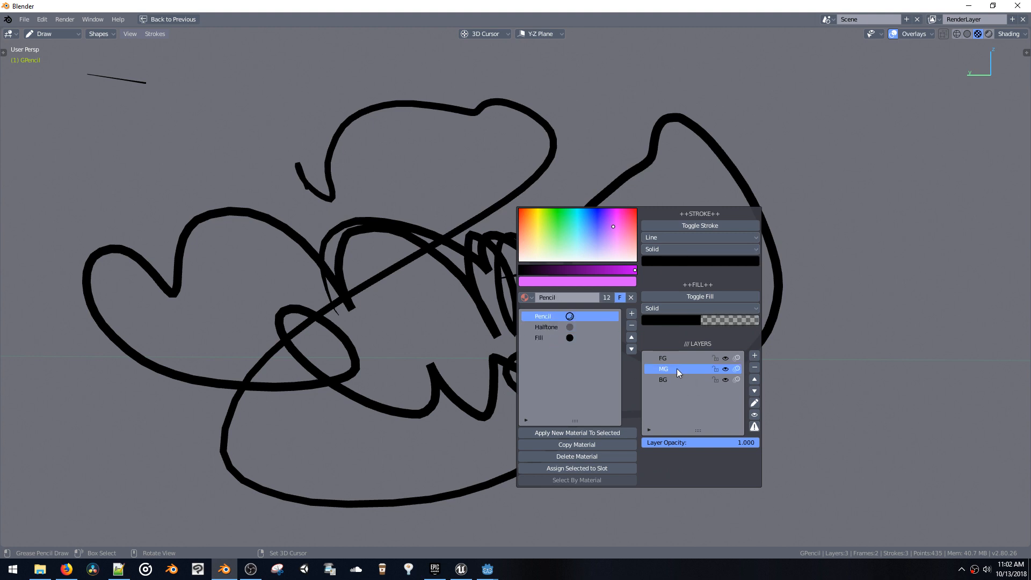
click(676, 378)
click(673, 369)
click(674, 360)
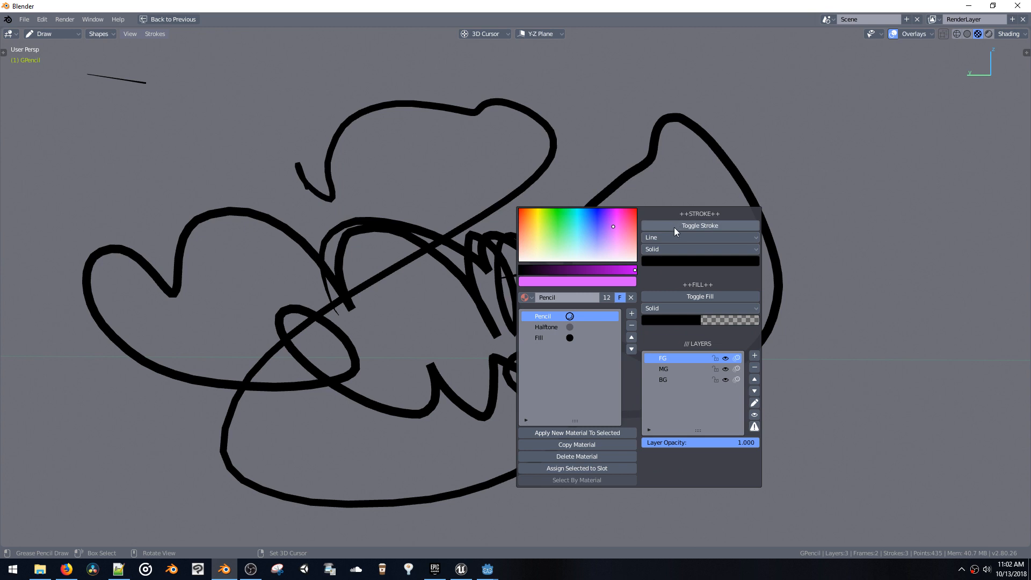
Toggle the Pencil material's fill and stroke on and off, leaving only the stroke enabled
click(676, 298)
click(673, 297)
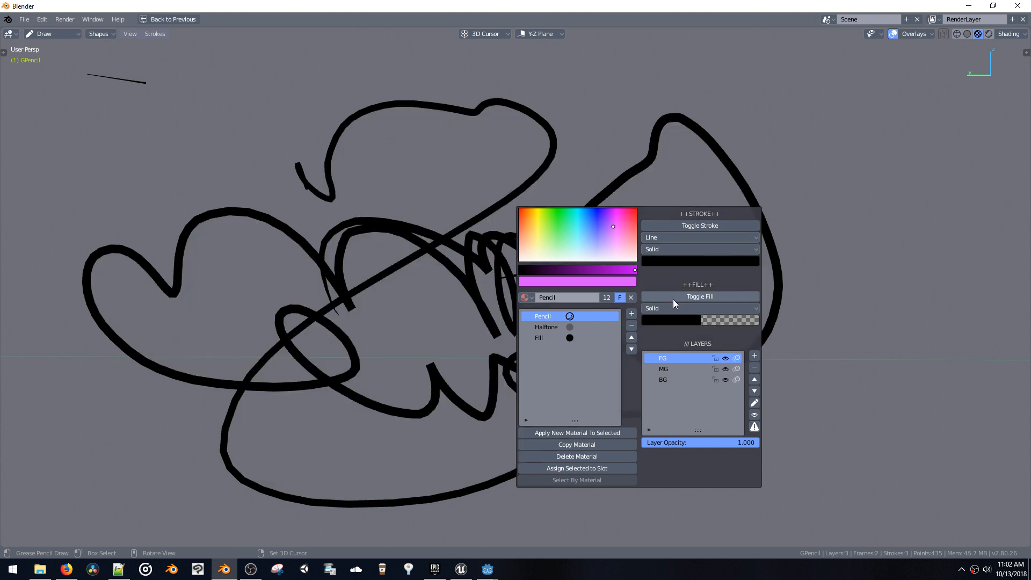
click(673, 299)
click(674, 299)
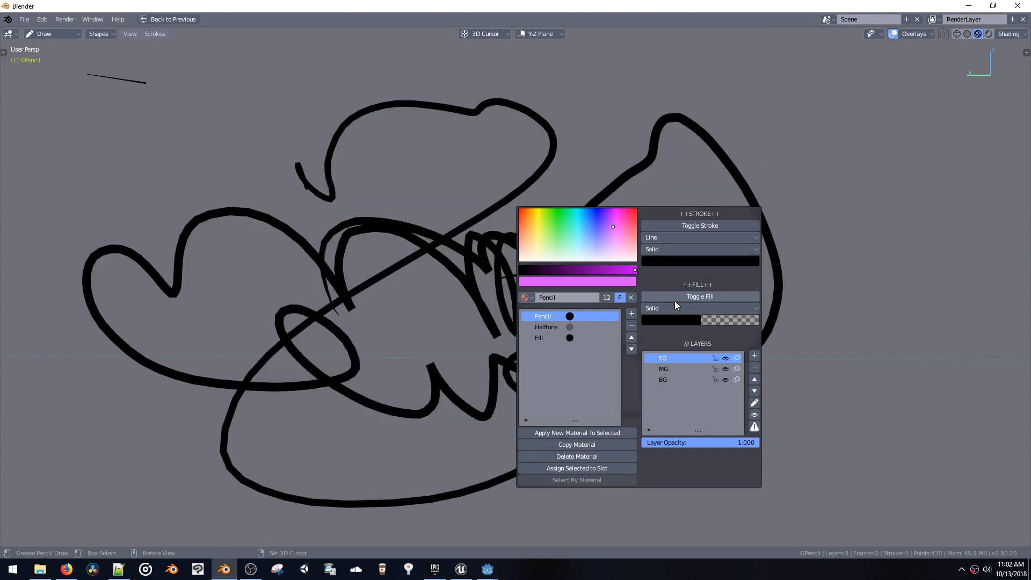
click(678, 226)
click(680, 229)
click(677, 228)
click(677, 226)
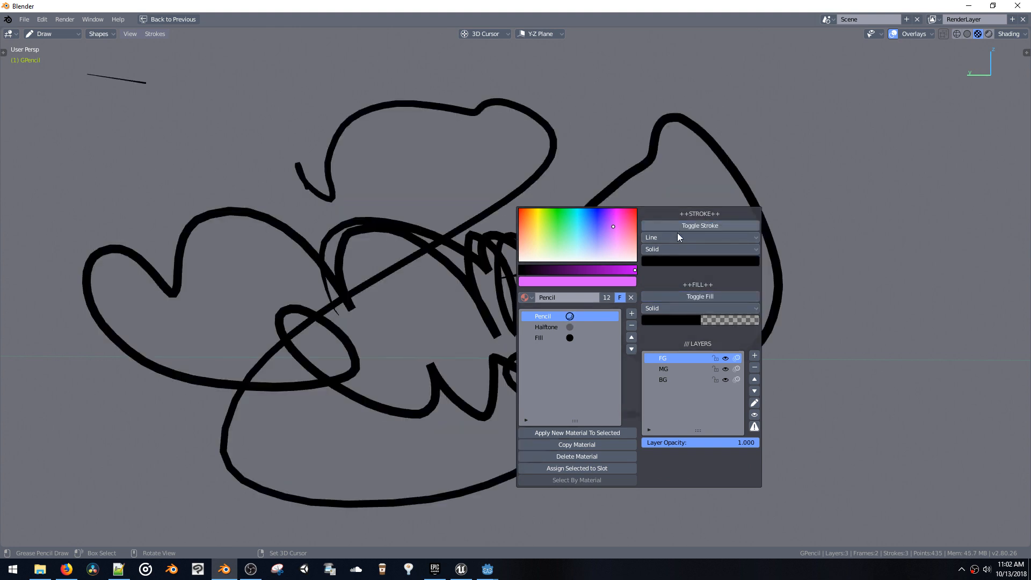
click(675, 299)
click(672, 299)
Try the Gradient and Texture fill styles on the Pencil material and return its fill style to Solid
click(674, 308)
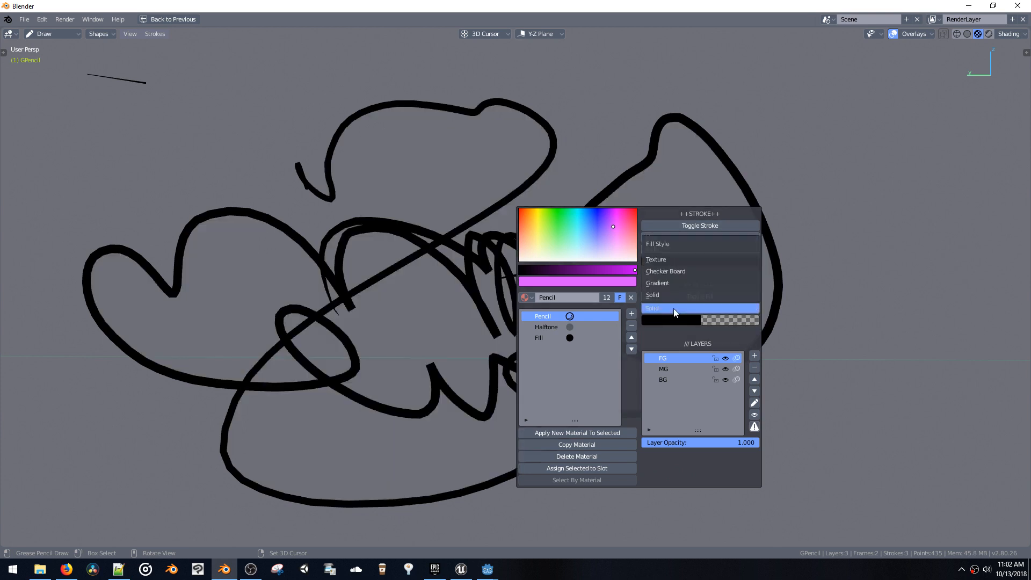
click(675, 285)
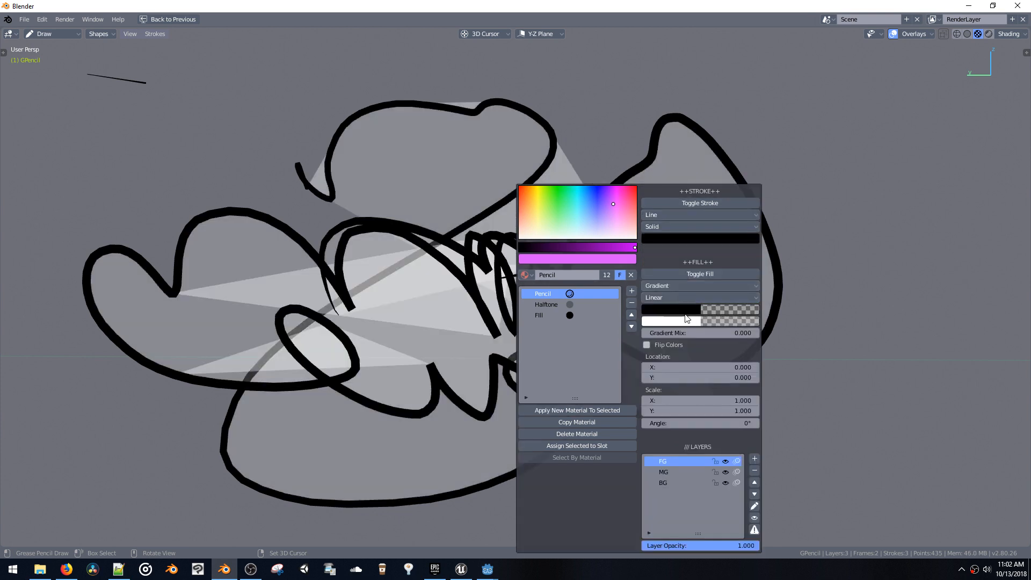
click(682, 286)
click(673, 237)
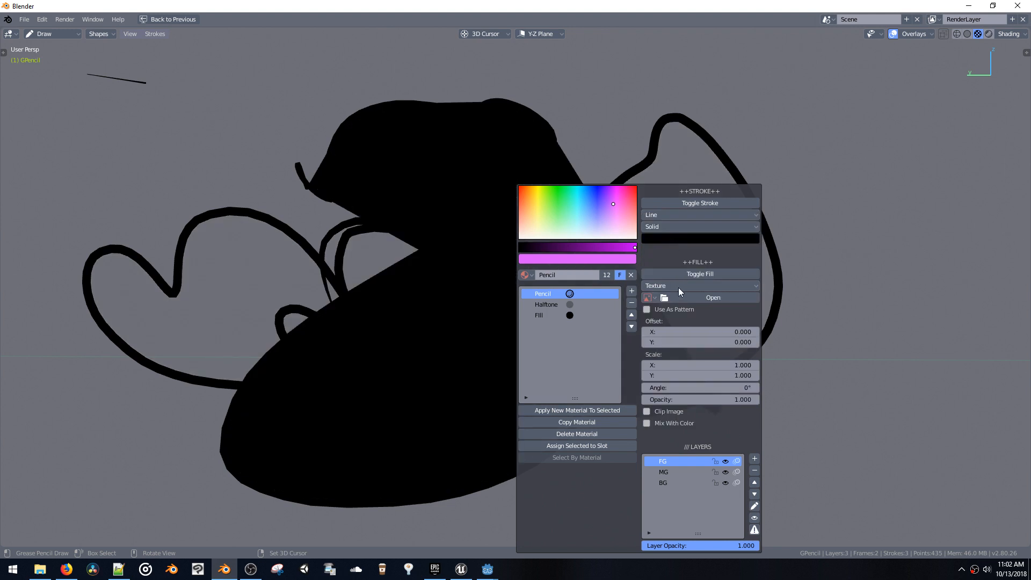
click(680, 287)
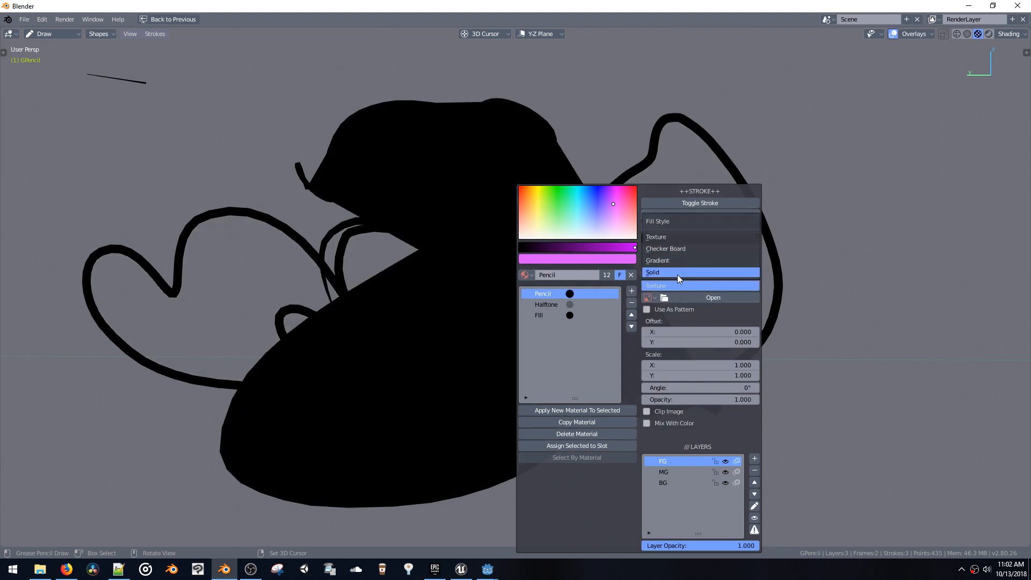
click(677, 275)
click(678, 288)
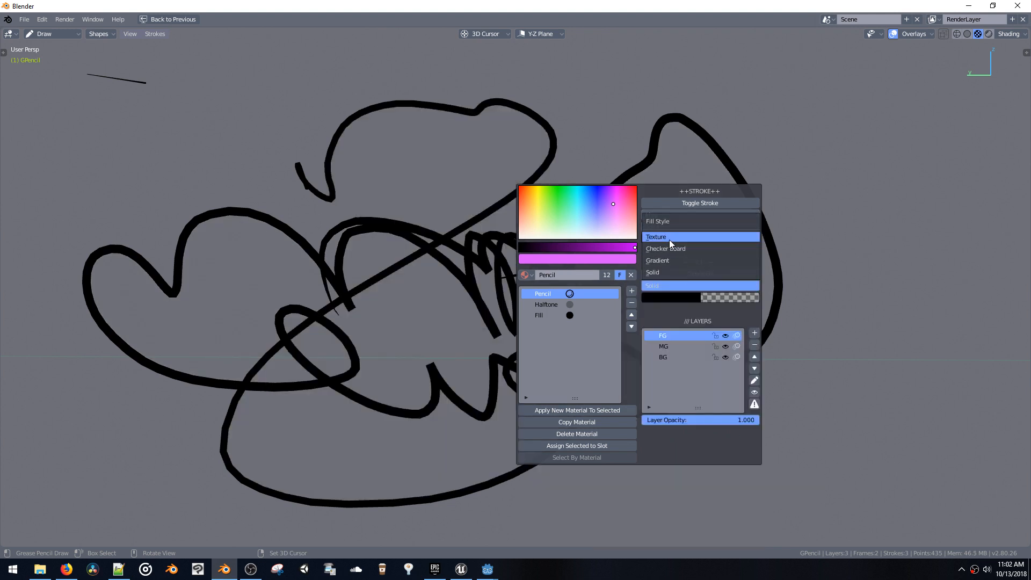
click(669, 237)
click(679, 286)
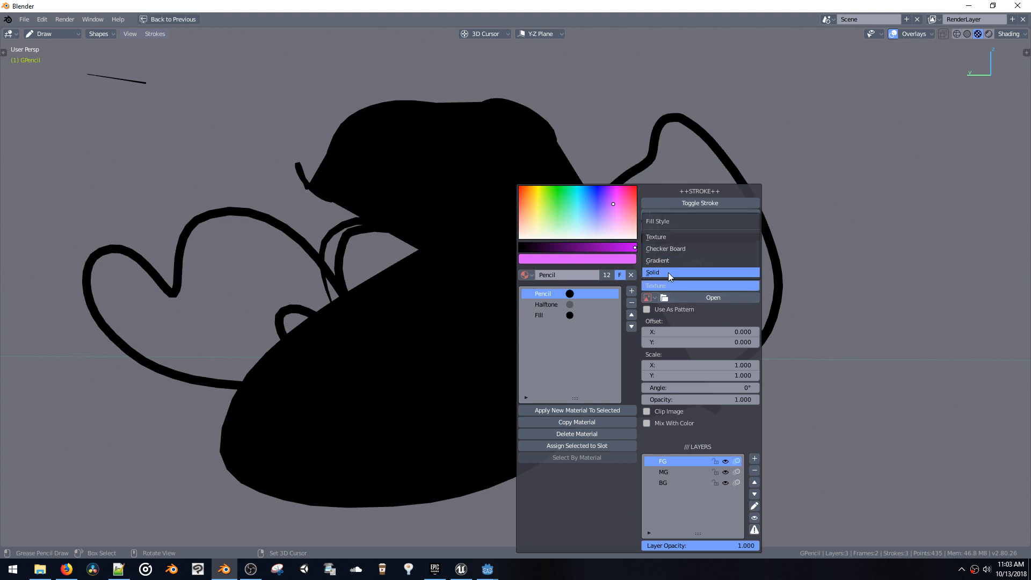
click(667, 270)
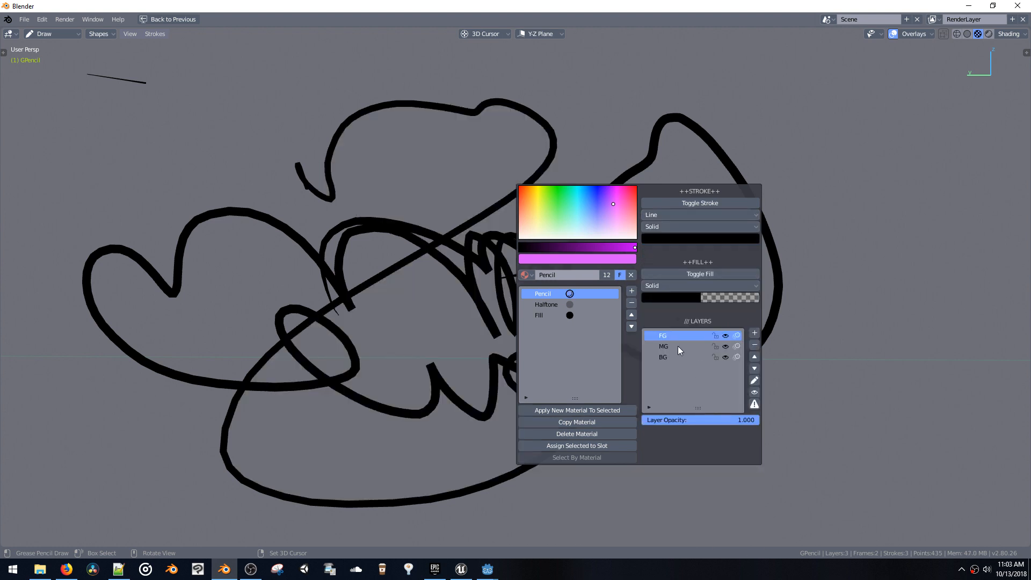
Move the FG layer down through the layer stack and back to the top, keeping FG as the active layer
click(755, 369)
click(754, 370)
click(754, 357)
click(753, 357)
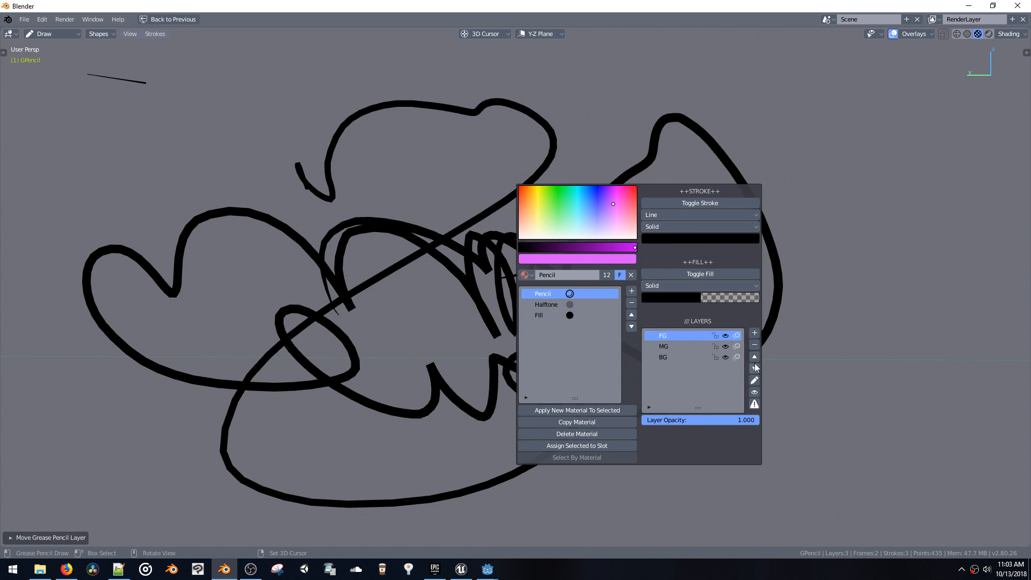
click(709, 347)
click(672, 337)
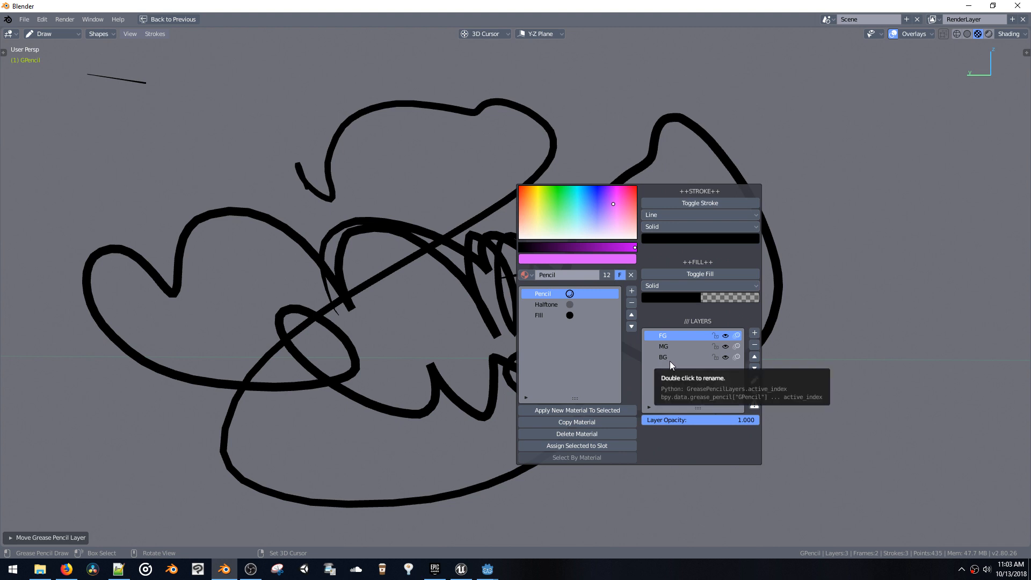
Pick a green colour in the Grease Pencil materials popup and make Fill the active material
click(545, 307)
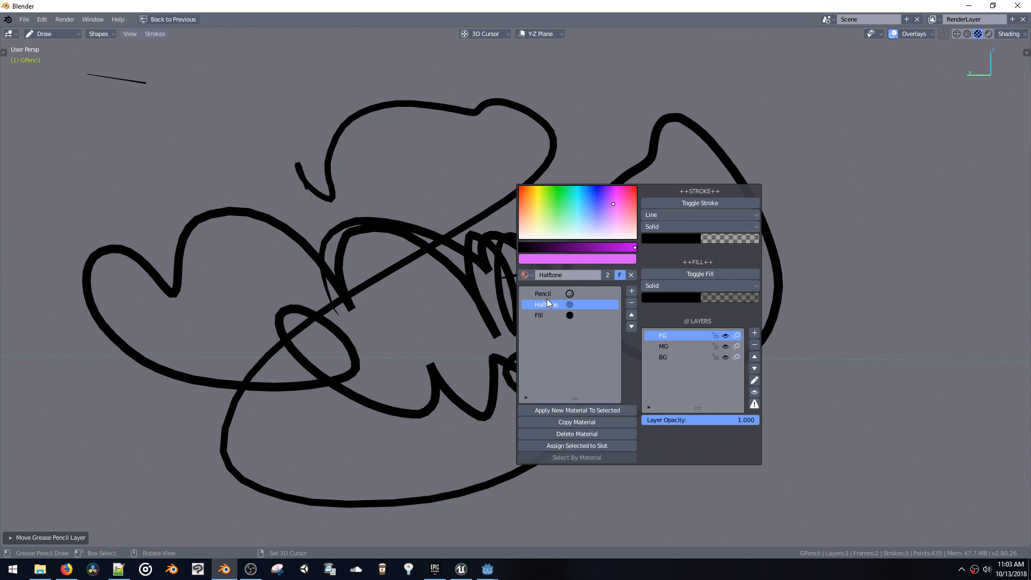
shift+middle_drag(475, 291, 428, 280)
ctrl+middle_drag(441, 286, 469, 319)
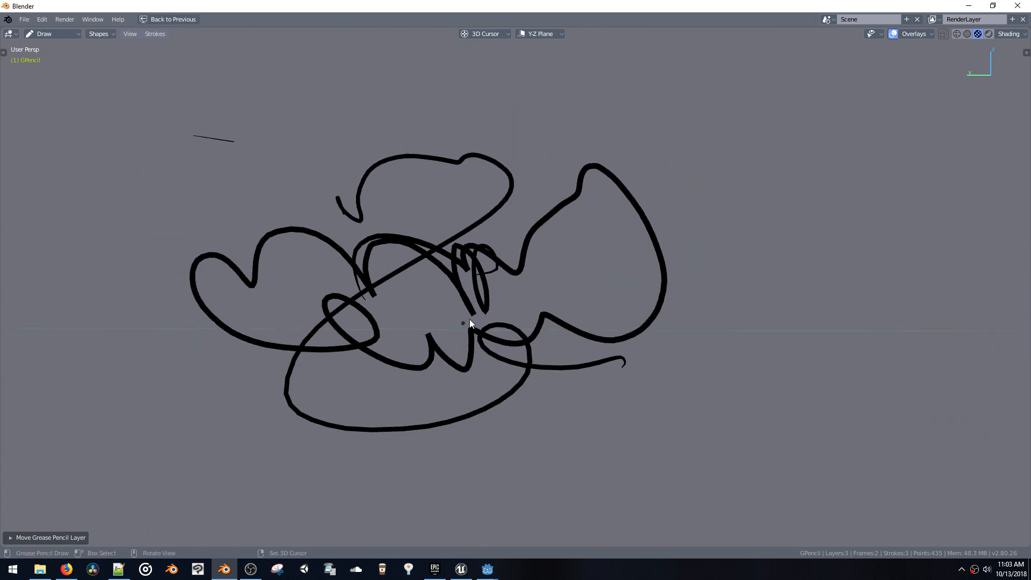
shift+middle_drag(531, 300, 485, 311)
key(w)
click(520, 289)
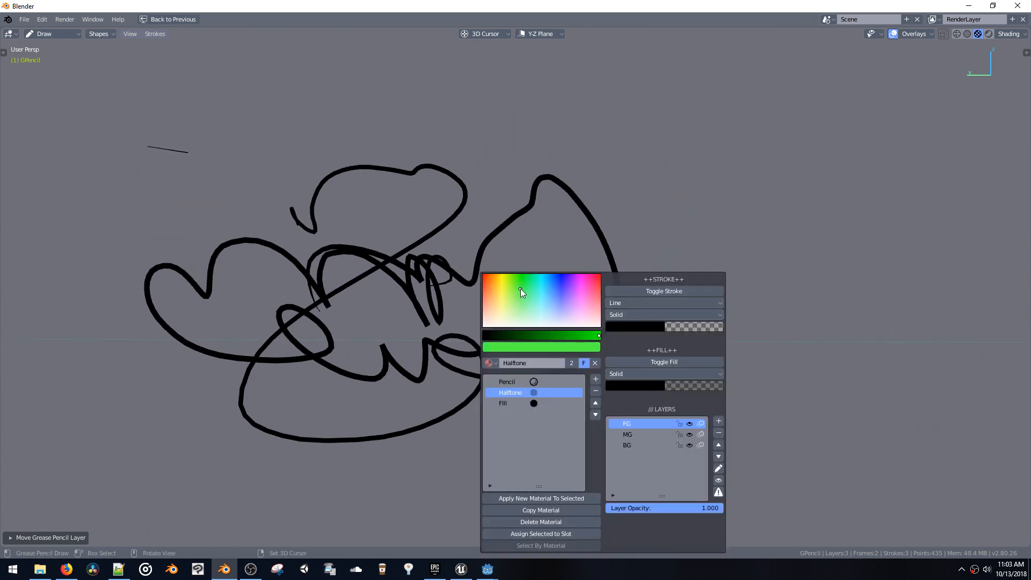
click(523, 402)
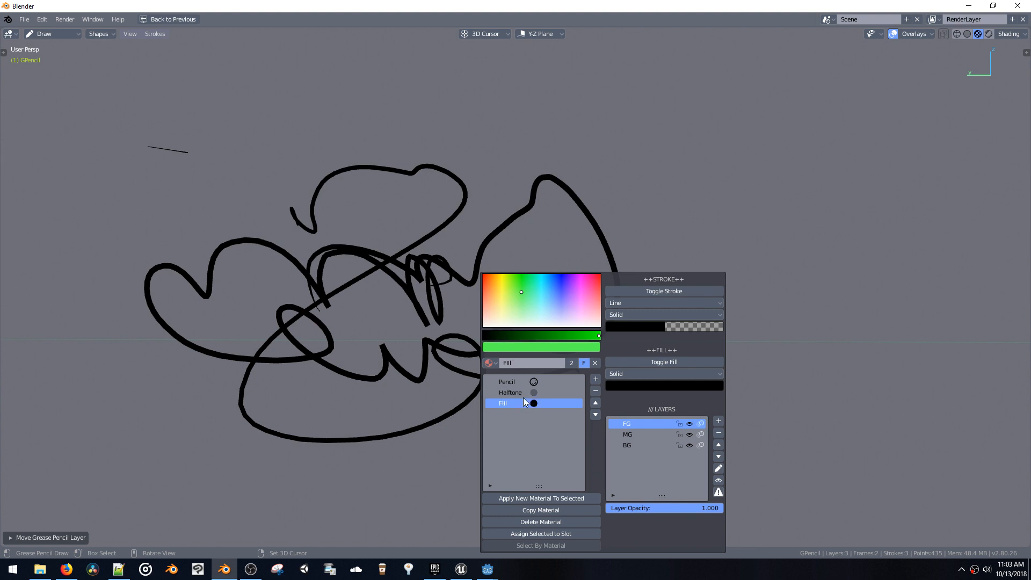
Set the Fill material's fill colour to green with R 0.153, G 0.739 and B 0.026
mouse_move(557, 233)
mouse_down()
mouse_move(697, 196)
mouse_move(520, 437)
mouse_move(465, 378)
mouse_up()
key(u)
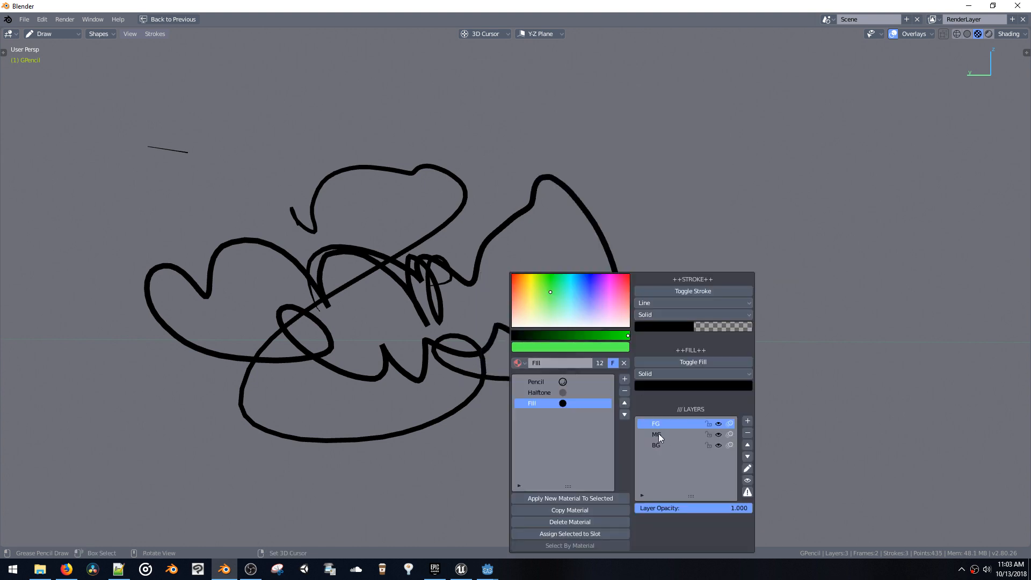
click(659, 386)
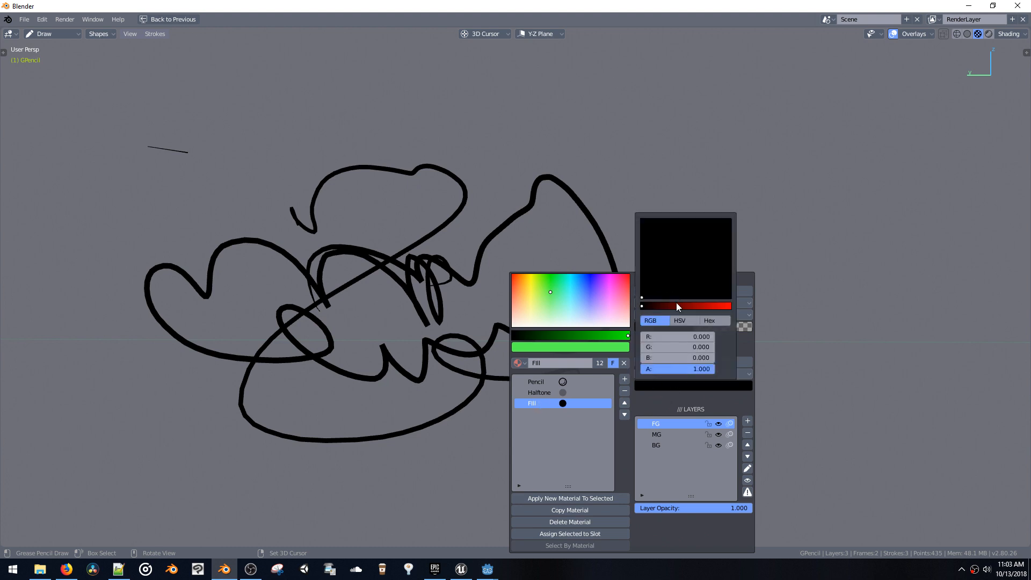
drag(675, 305, 696, 307)
drag(662, 250, 668, 221)
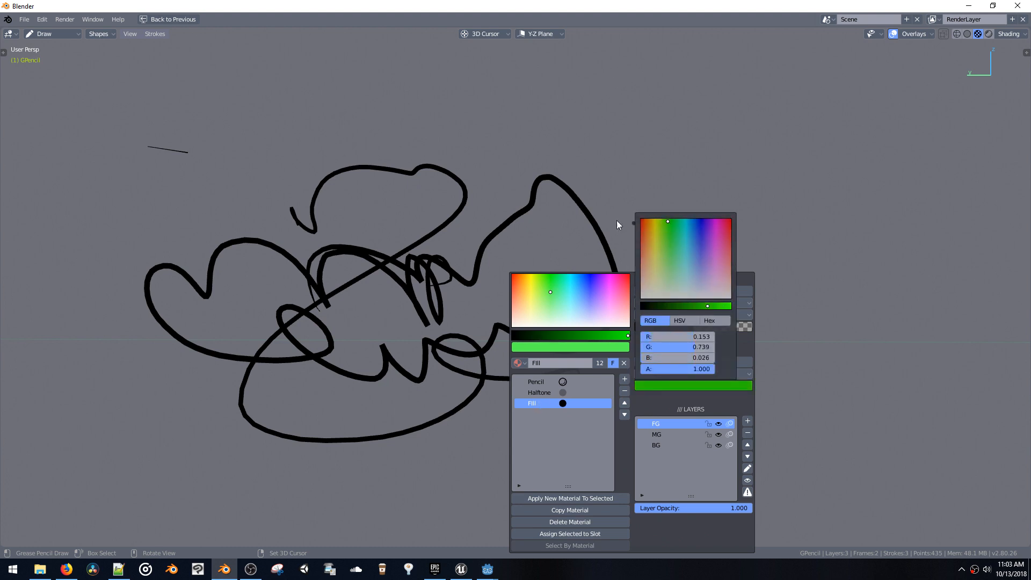
Draw a large green filled shape over the right-hand ends of the black scribbles
mouse_move(534, 230)
mouse_down()
mouse_move(662, 131)
mouse_move(637, 453)
mouse_move(499, 347)
mouse_up()
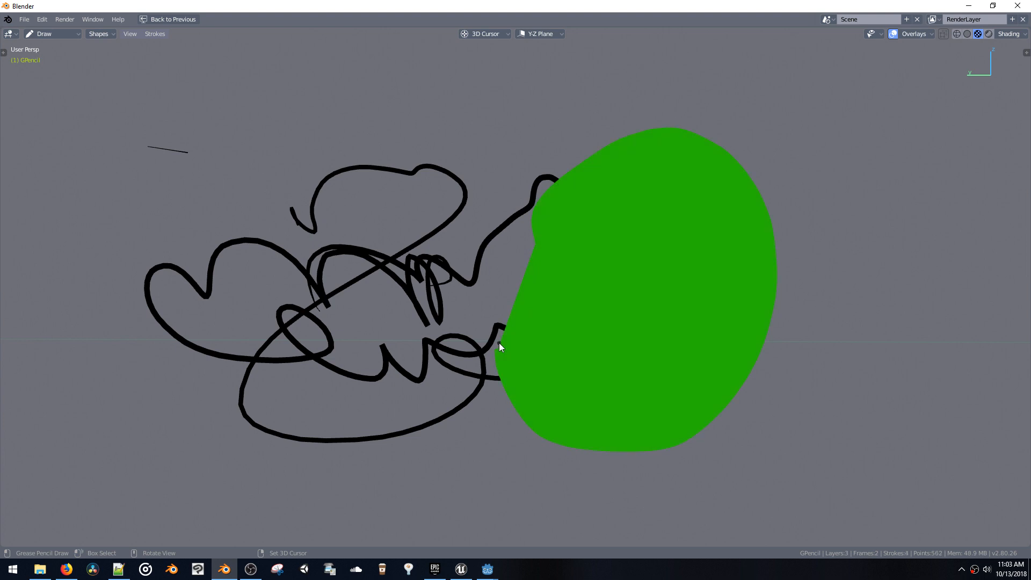
mouse_move(541, 265)
shift+middle_down()
mouse_move(485, 227)
mouse_move(478, 234)
shift+middle_up()
ctrl+middle_drag(478, 234, 482, 243)
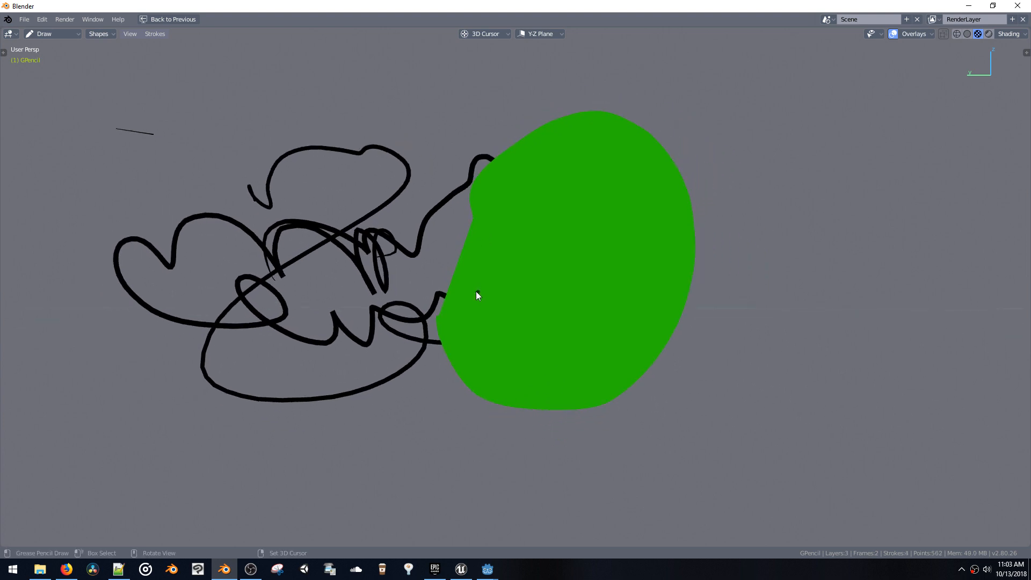
key(shift+w)
shift+middle_drag(509, 294, 550, 286)
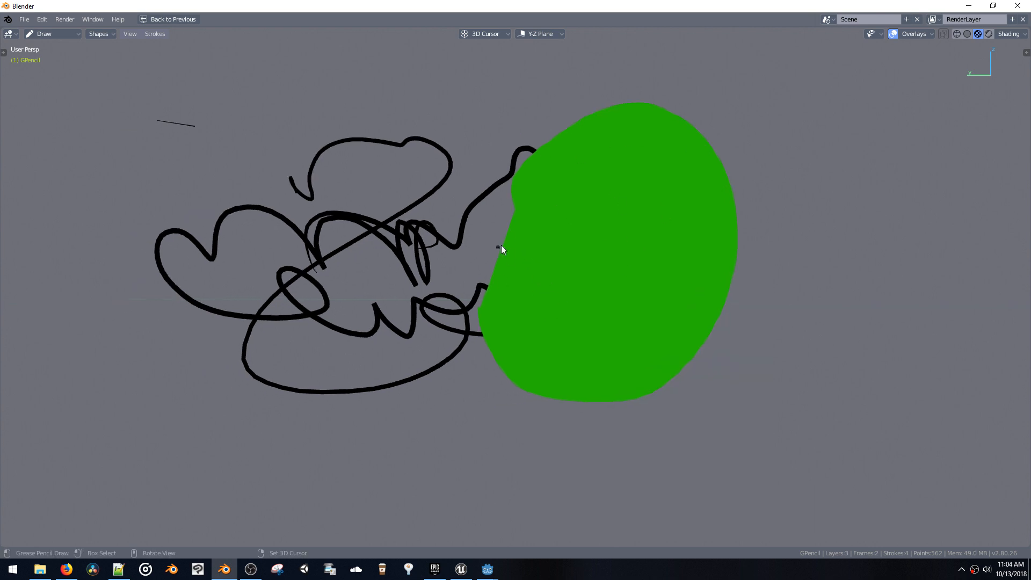
Draw an orange filled shape over the scribbles with a copy of the Fill material recoloured to R 0.739, G 0.417, B 0.022
key(w)
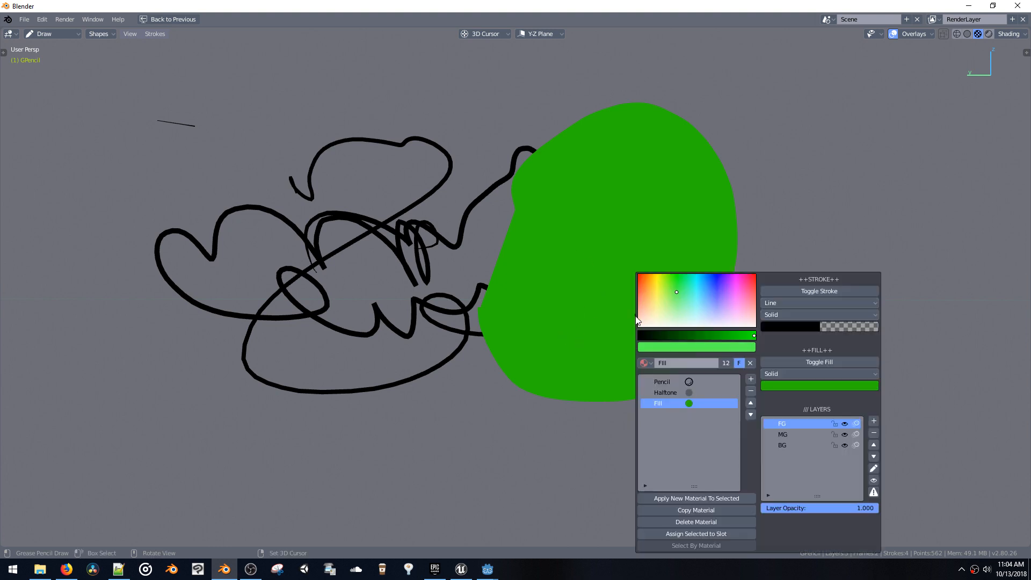
click(706, 509)
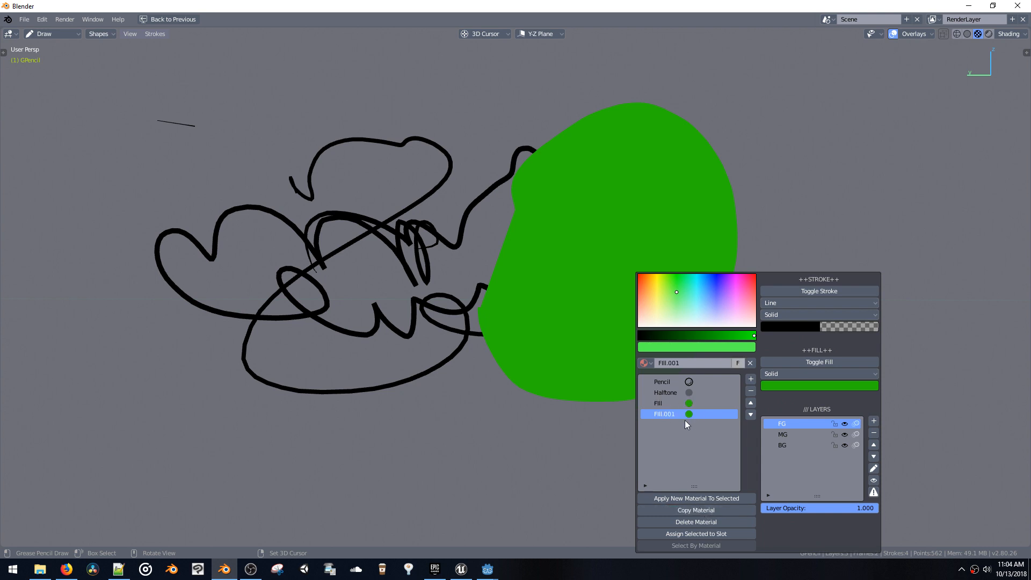
click(784, 388)
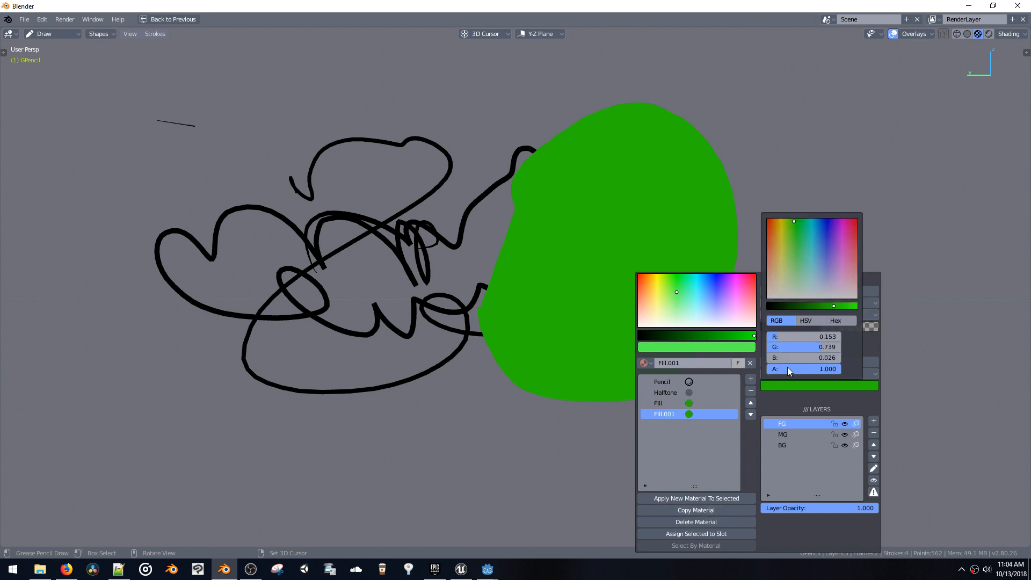
drag(790, 252, 773, 224)
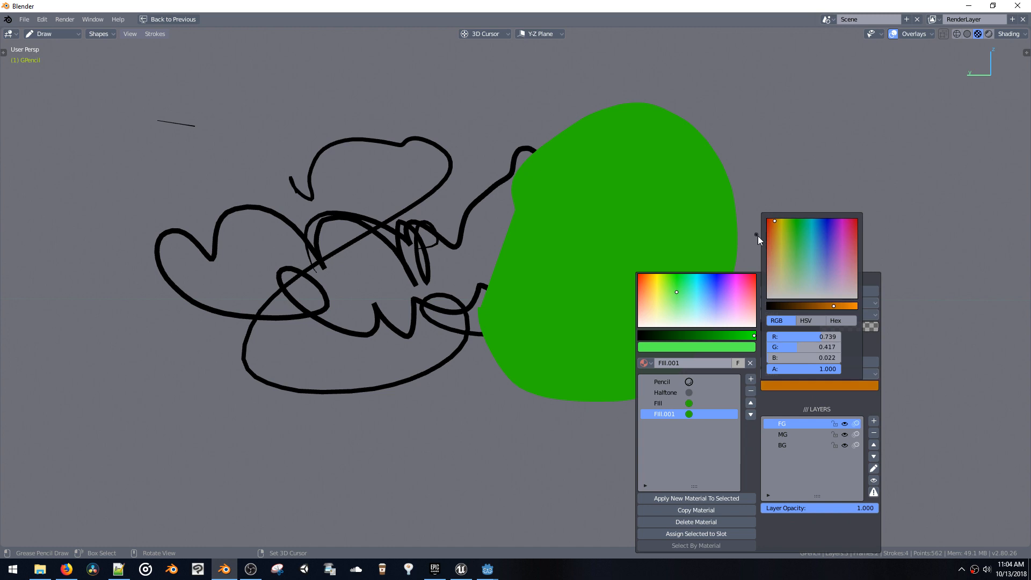
key(shift+v)
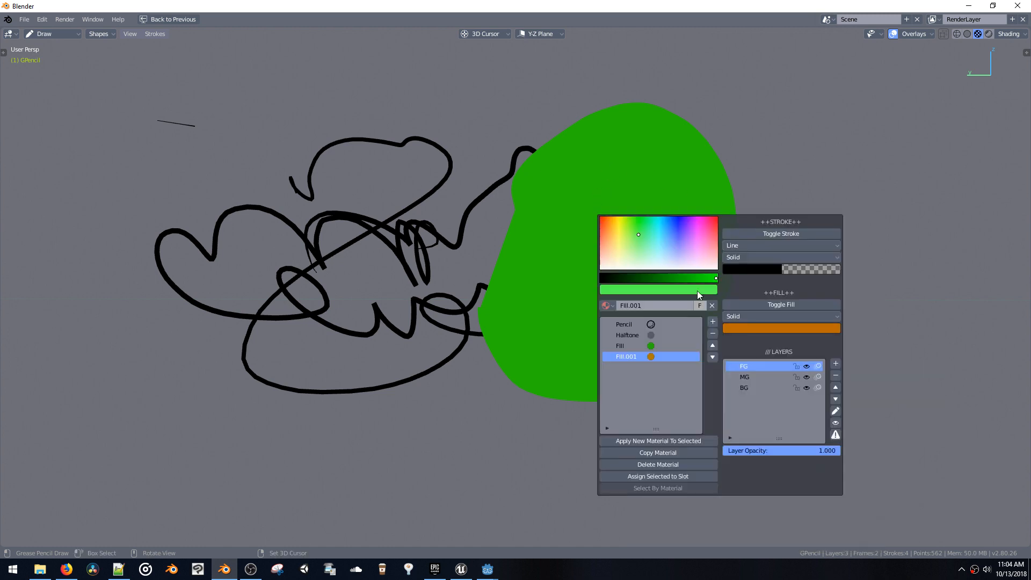
drag(380, 119, 576, 233)
Duplicate the orange Fill.001 material and set the copy's fill colour to pink
key(shift+v)
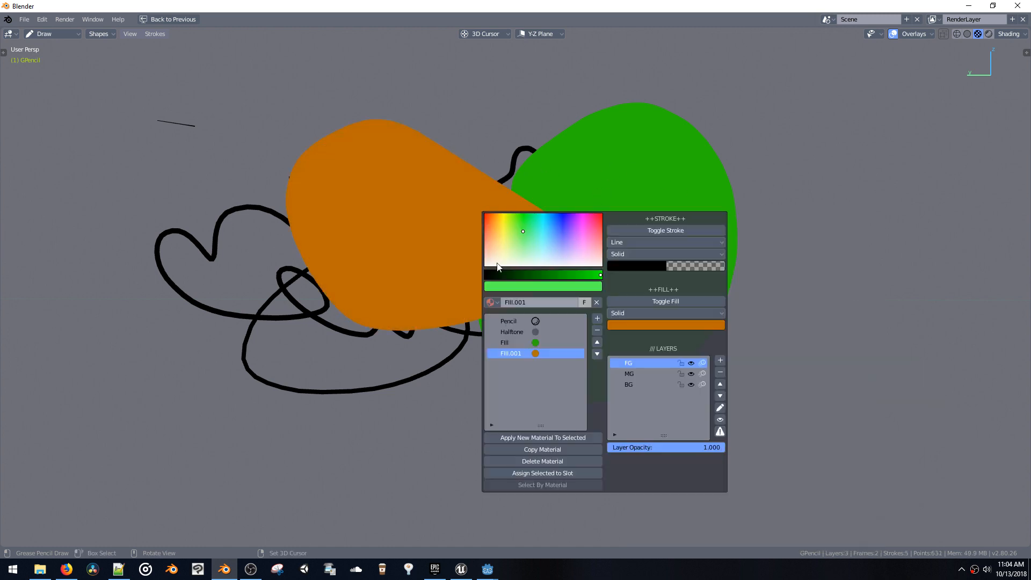
click(531, 448)
click(633, 324)
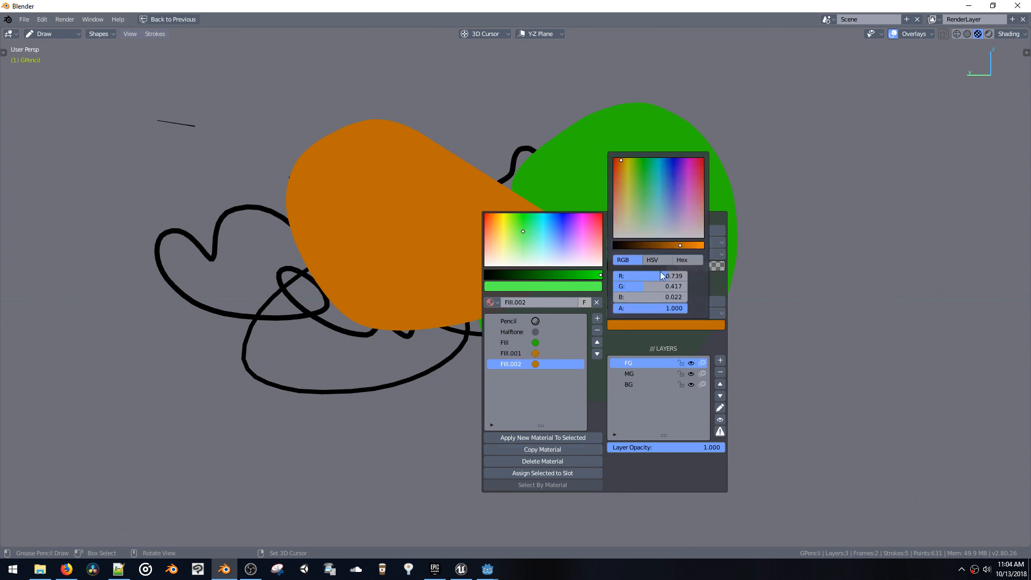
click(694, 184)
Draw three pink filled shapes, one between the orange and green ones and two joined below the orange one
drag(482, 114, 551, 119)
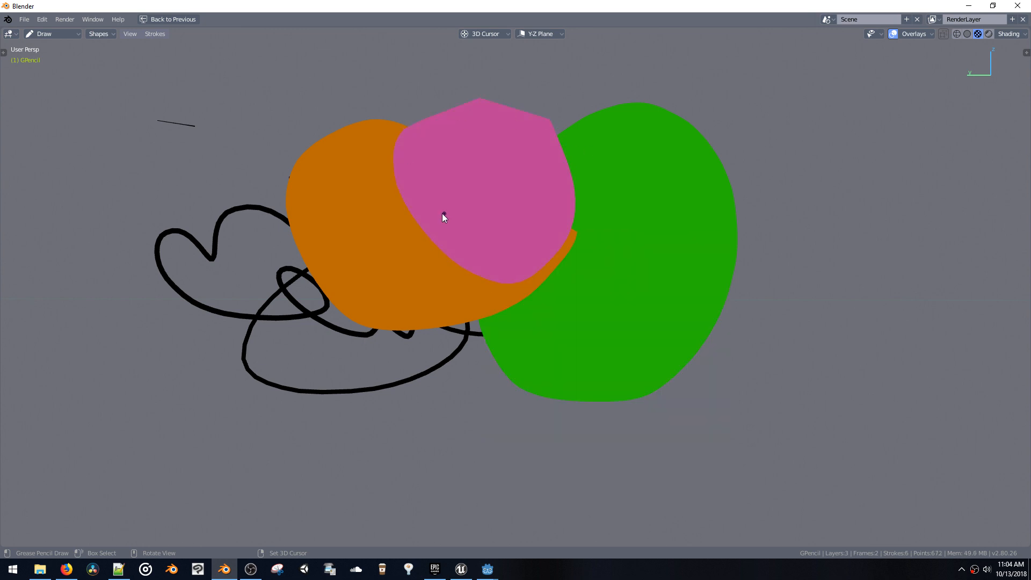
shift+middle_drag(396, 232, 465, 221)
mouse_move(368, 243)
mouse_down()
mouse_move(395, 449)
mouse_move(497, 358)
mouse_up()
shift+middle_drag(414, 363, 456, 361)
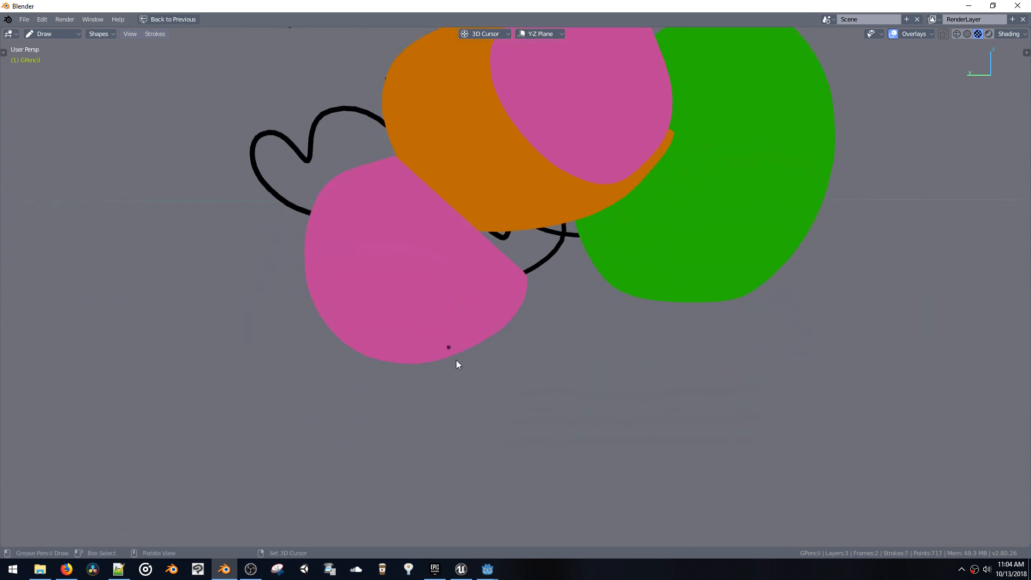
right_click(582, 375)
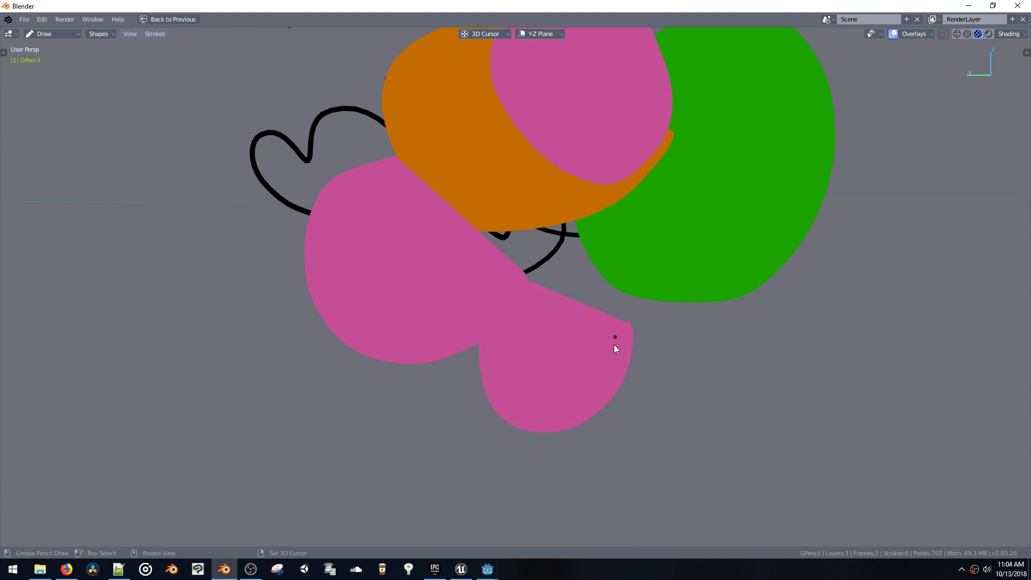
shift+middle_drag(636, 333, 568, 336)
Draw a teal filled shape below the green one with a copy of the Fill.002 material recoloured to teal
right_click(618, 349)
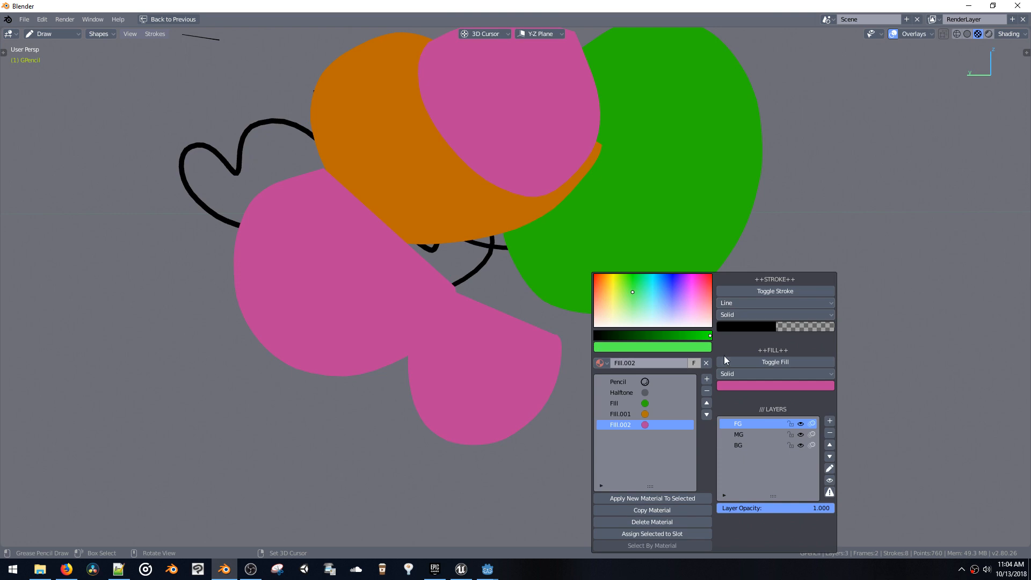
click(637, 511)
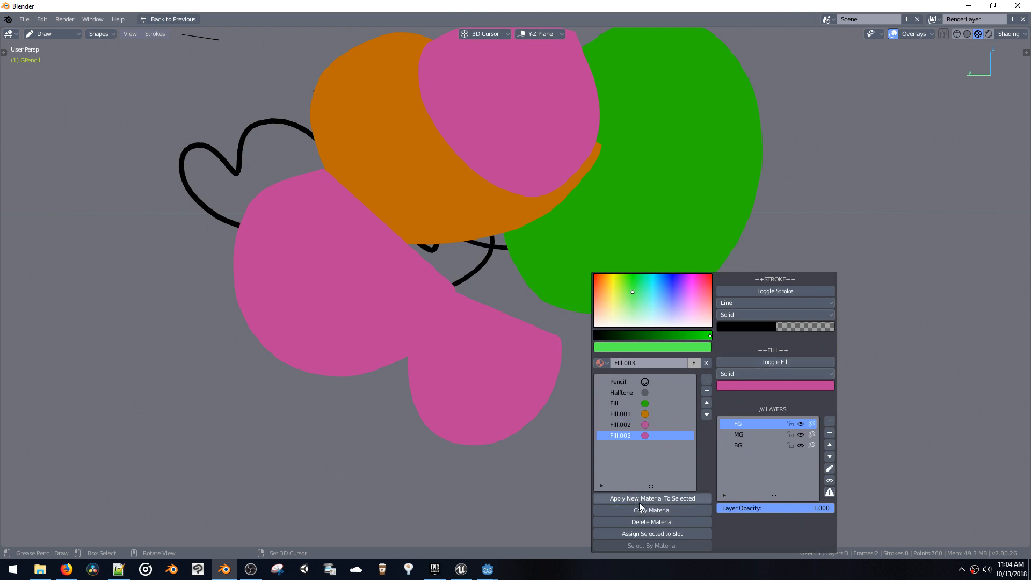
click(729, 385)
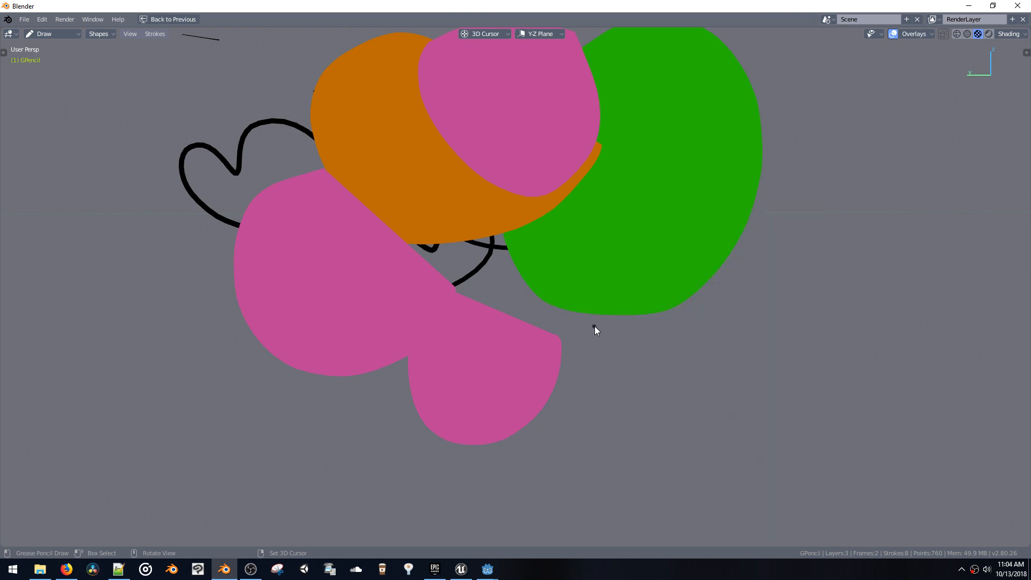
drag(594, 326, 648, 320)
Make Halftone the active material and draw a large translucent grey filled shape beside the green one
right_click(659, 388)
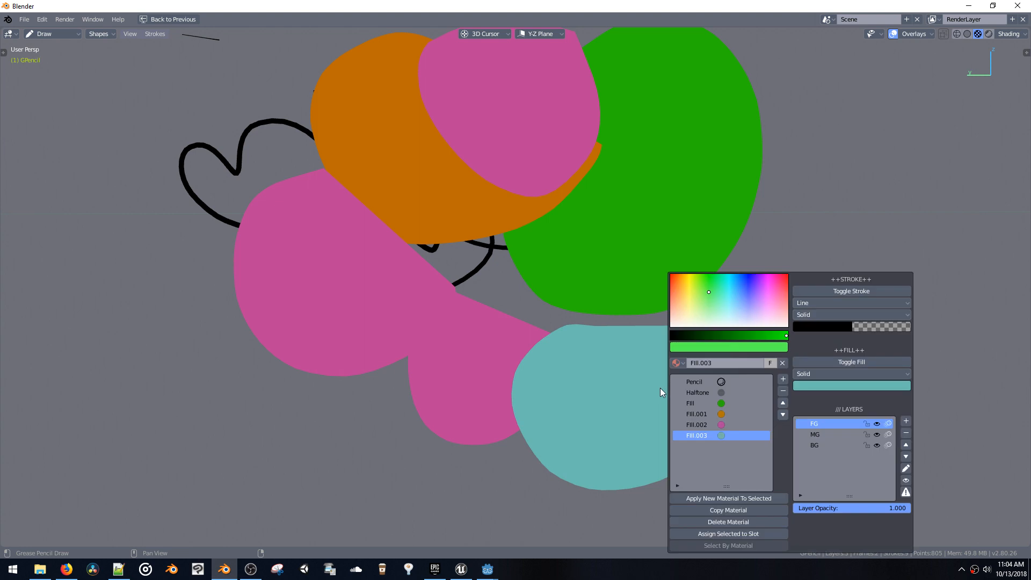
click(710, 394)
shift+middle_drag(817, 122, 631, 182)
right_click(567, 245)
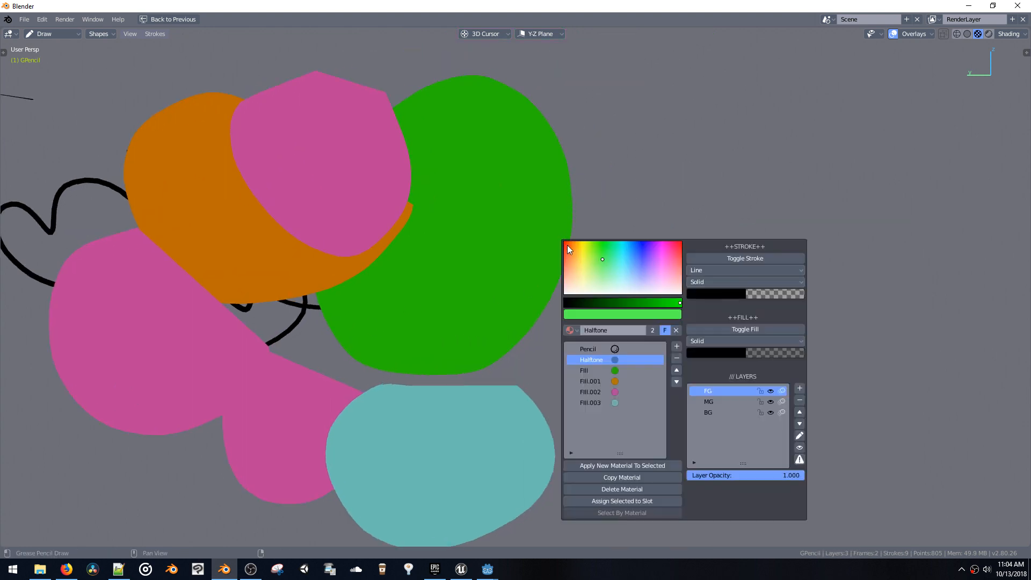
mouse_move(595, 156)
mouse_down()
mouse_move(626, 130)
mouse_move(626, 401)
mouse_move(595, 156)
mouse_up()
Duplicate the Halftone material and set the copy's fill colour to purple, keeping its alpha at 0.300
right_click(678, 293)
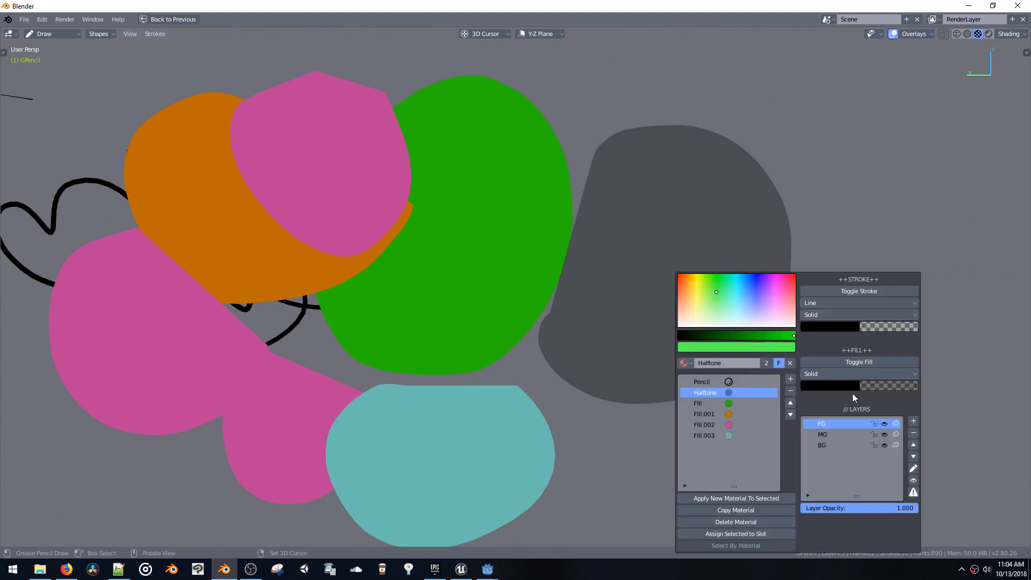
click(731, 510)
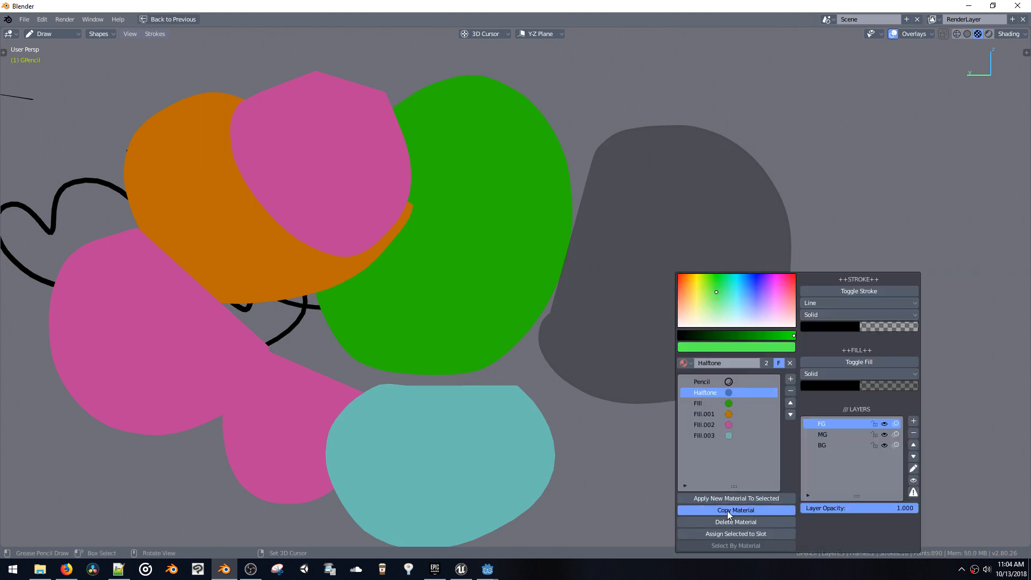
click(858, 385)
click(872, 257)
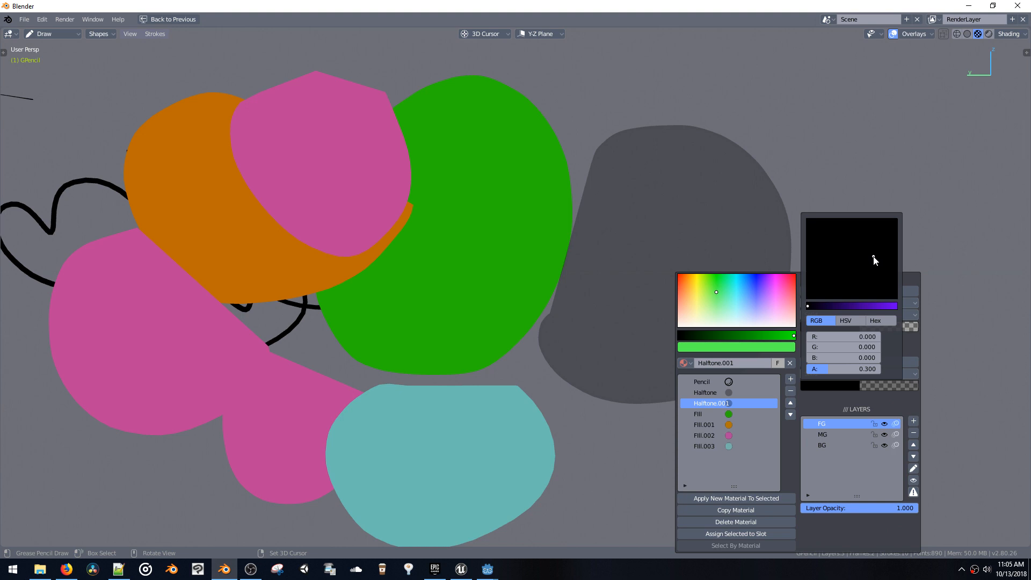
click(876, 306)
Layer overlapping translucent purple filled shapes where the grey shape meets the green one
drag(652, 198, 565, 316)
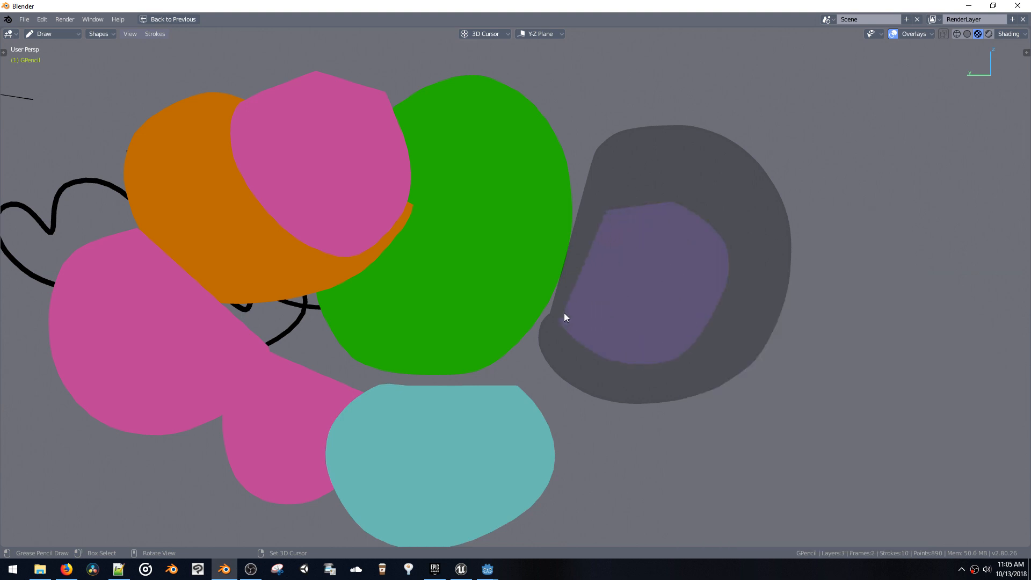
drag(577, 213, 560, 336)
mouse_move(575, 237)
mouse_down()
mouse_move(613, 234)
mouse_move(572, 305)
mouse_up()
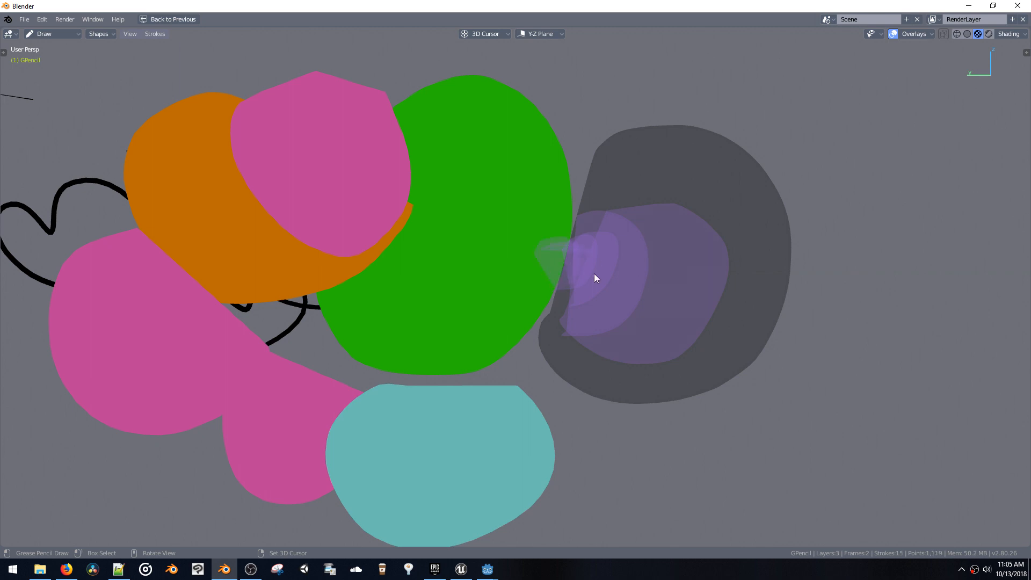
drag(554, 327, 636, 240)
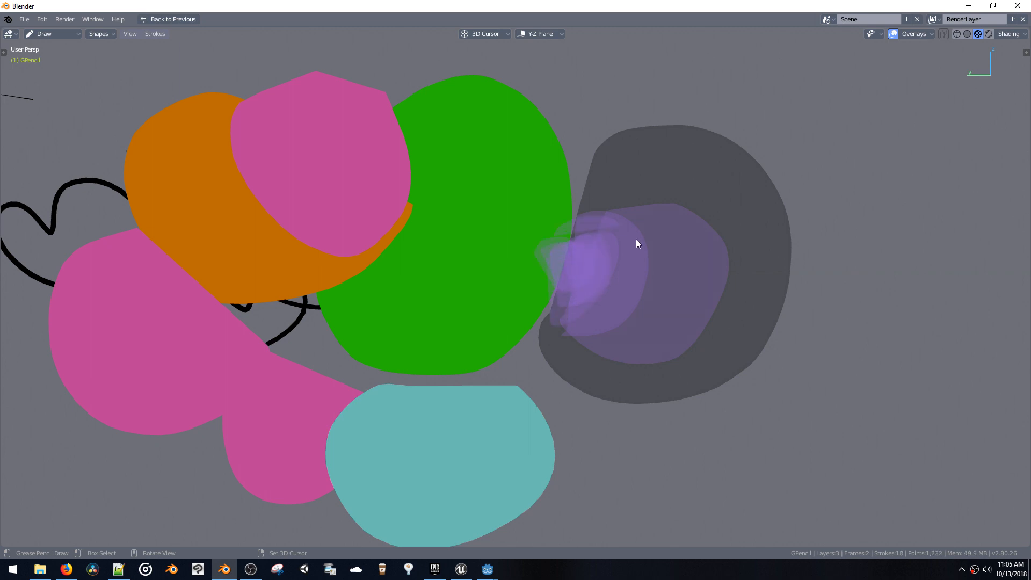
drag(561, 224, 537, 327)
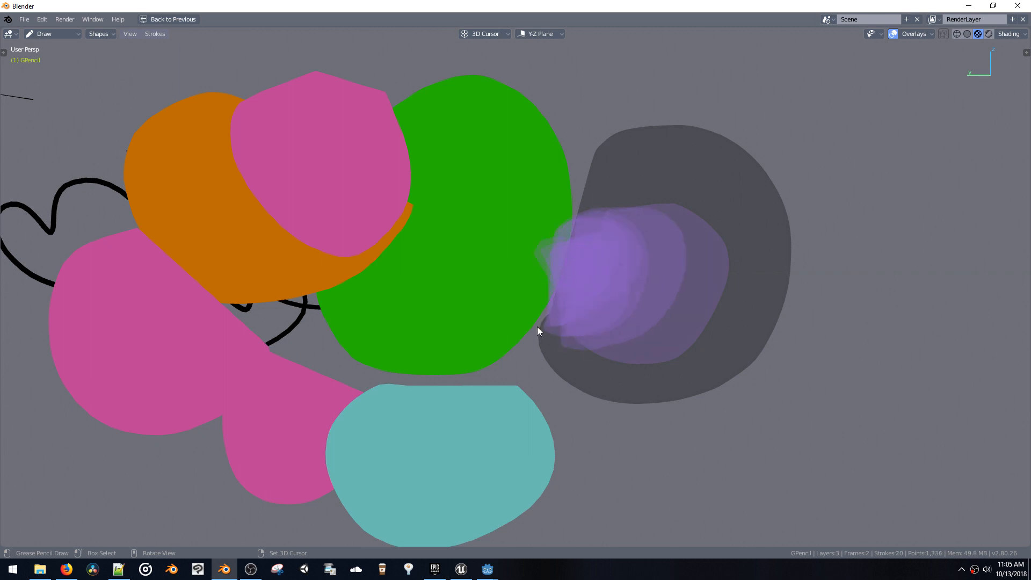
drag(611, 213, 582, 350)
mouse_move(583, 219)
mouse_down()
mouse_move(692, 329)
mouse_move(585, 242)
mouse_up()
key(shift+v)
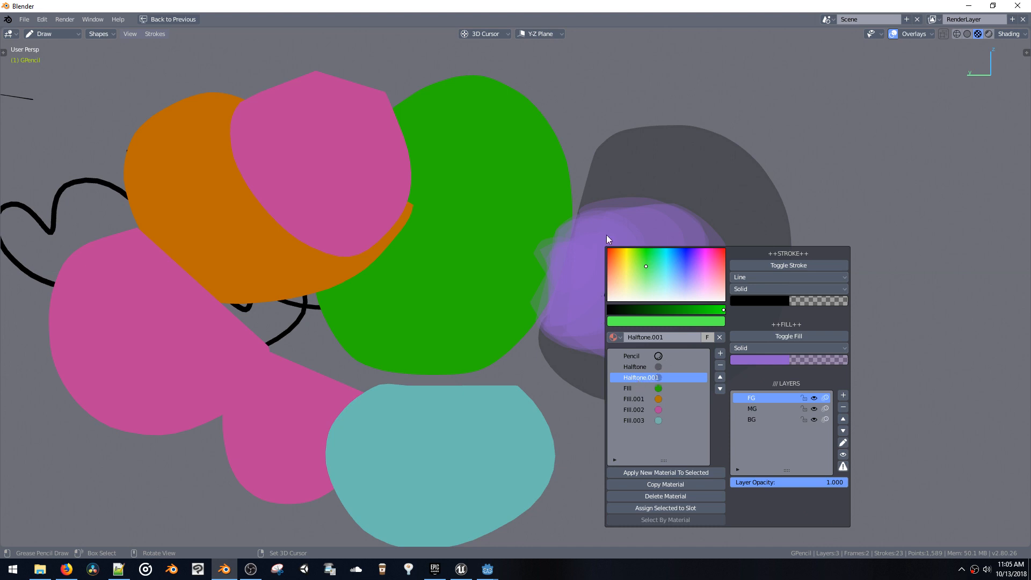
shift+middle_drag(579, 293, 636, 314)
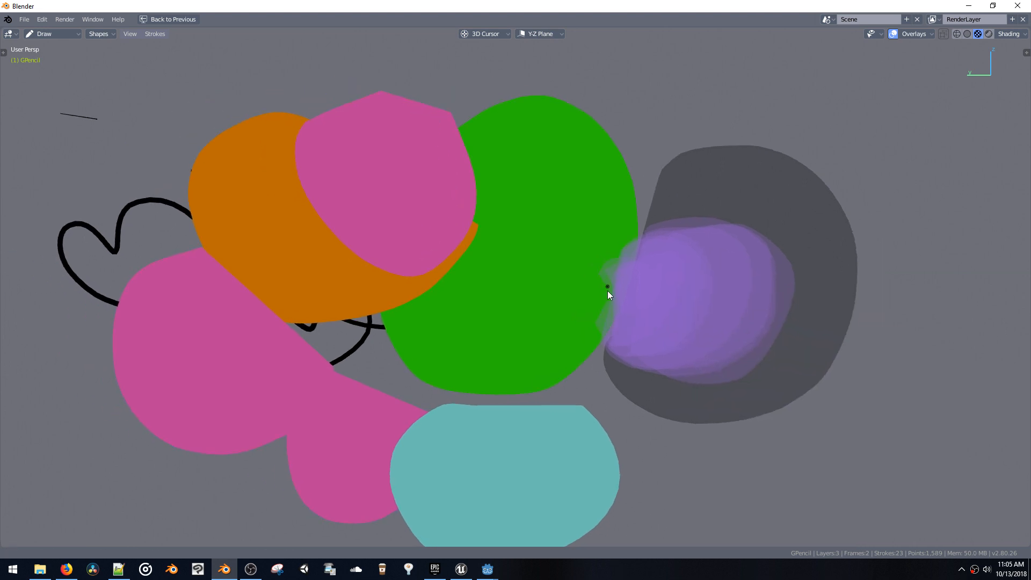
scroll(607, 291, down, 2)
shift+middle_drag(566, 338, 583, 340)
right_click(579, 330)
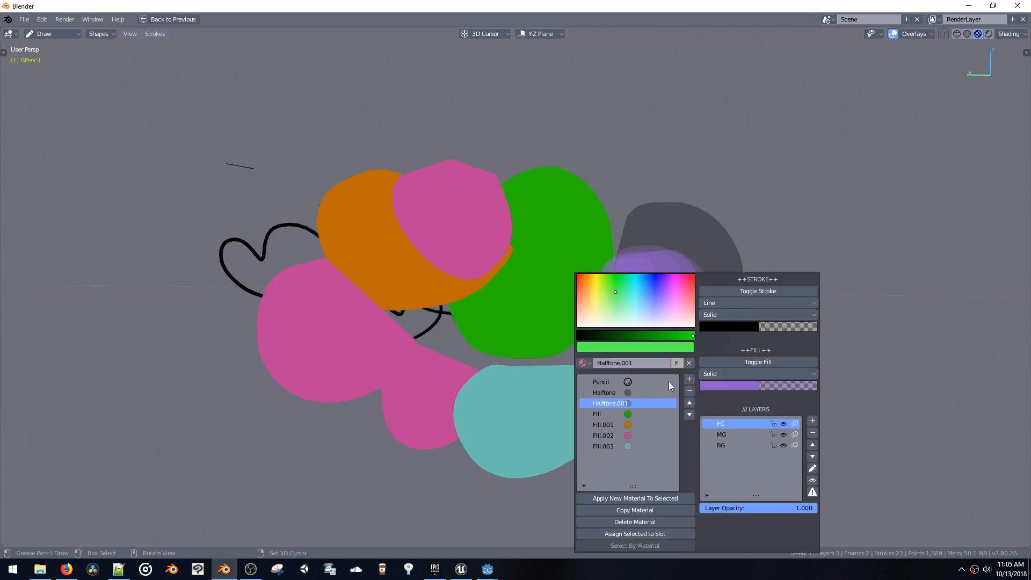
Align the view to Left orthographic, switch the Grease Pencil object to Object Mode and open the materials popup there
key(grave)
click(506, 265)
middle_drag(520, 253, 525, 254)
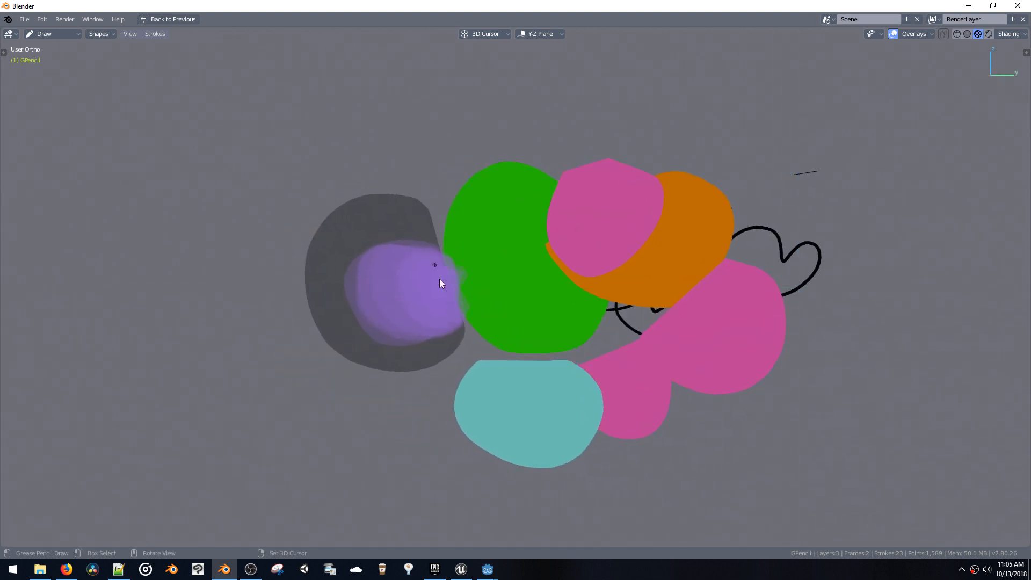
key(grave)
click(430, 276)
key(ctrl+space)
click(504, 314)
right_click(535, 291)
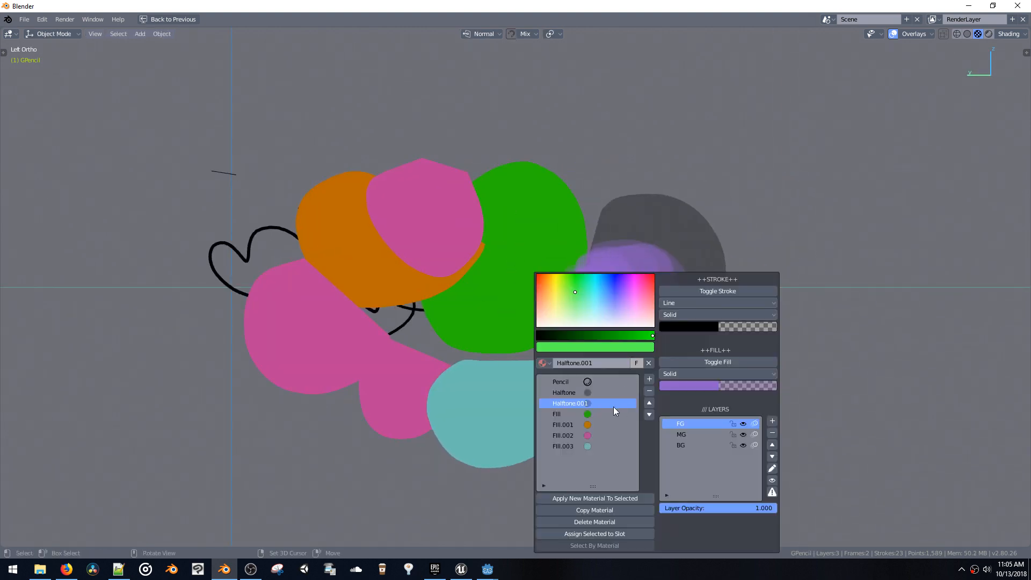
right_click(522, 322)
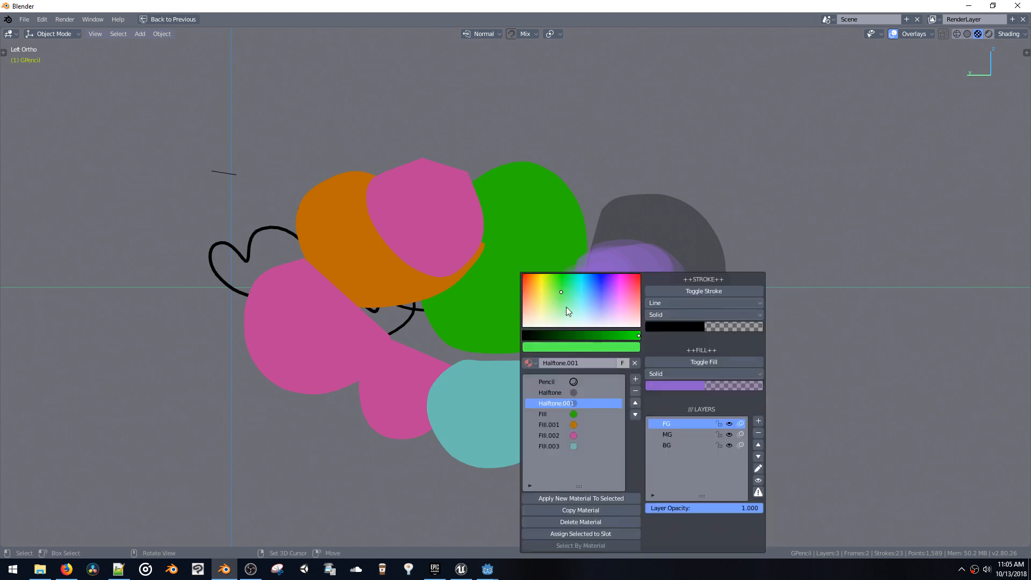
Add a monkey mesh and move it along the Y and X axes to stand clear of the Grease Pencil drawing
middle_drag(488, 212, 510, 259)
key(shift+a)
mouse_move(508, 266)
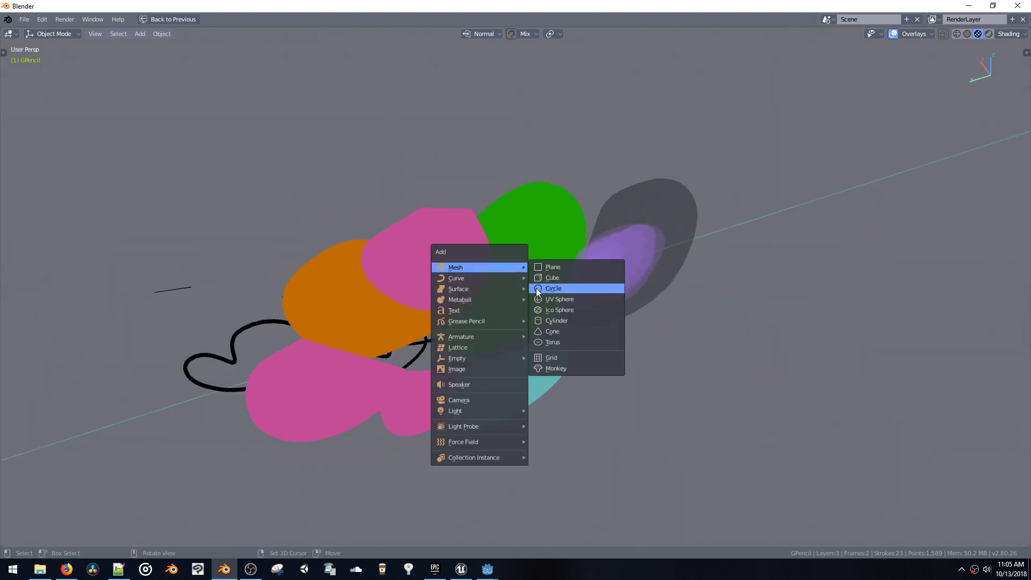
click(556, 367)
key(g)
key(y)
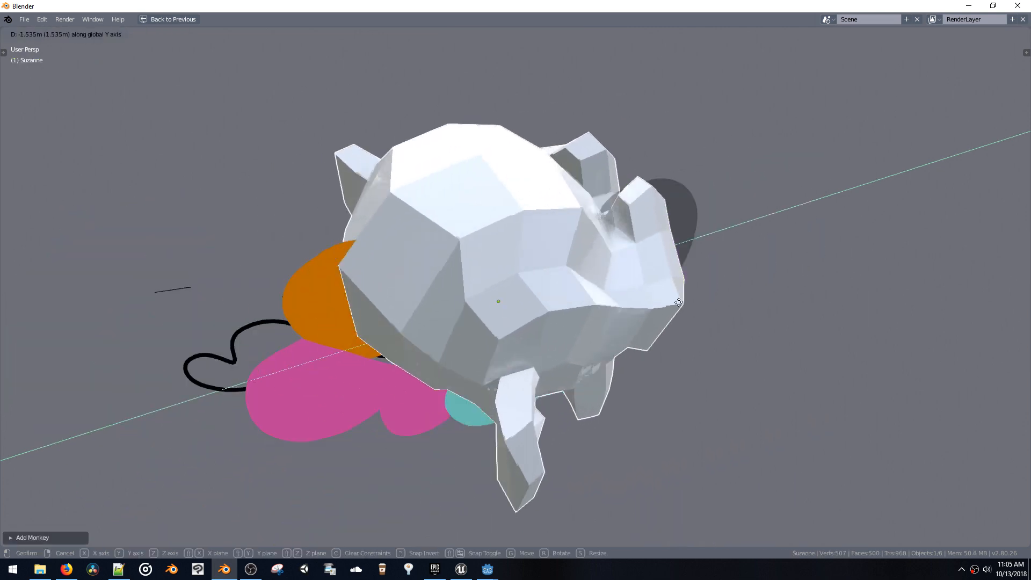
click(689, 279)
key(g)
key(x)
click(518, 214)
Put the monkey into Edit Mode and duplicate its whole mesh, placing the copy beside the original head
middle_drag(516, 210, 488, 285)
key(Tab)
click(574, 227)
middle_drag(486, 243, 454, 251)
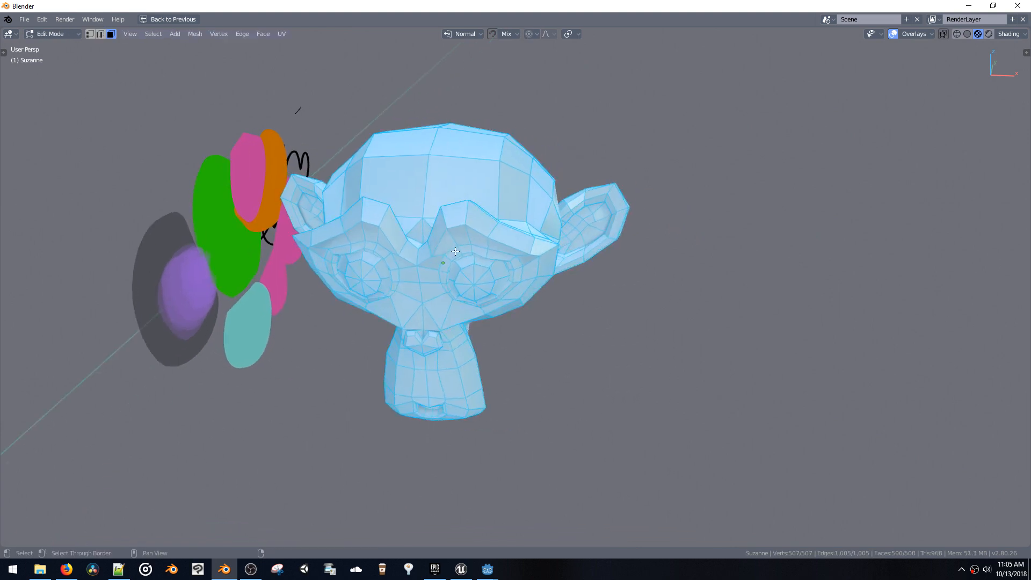
key(shift+d)
click(772, 269)
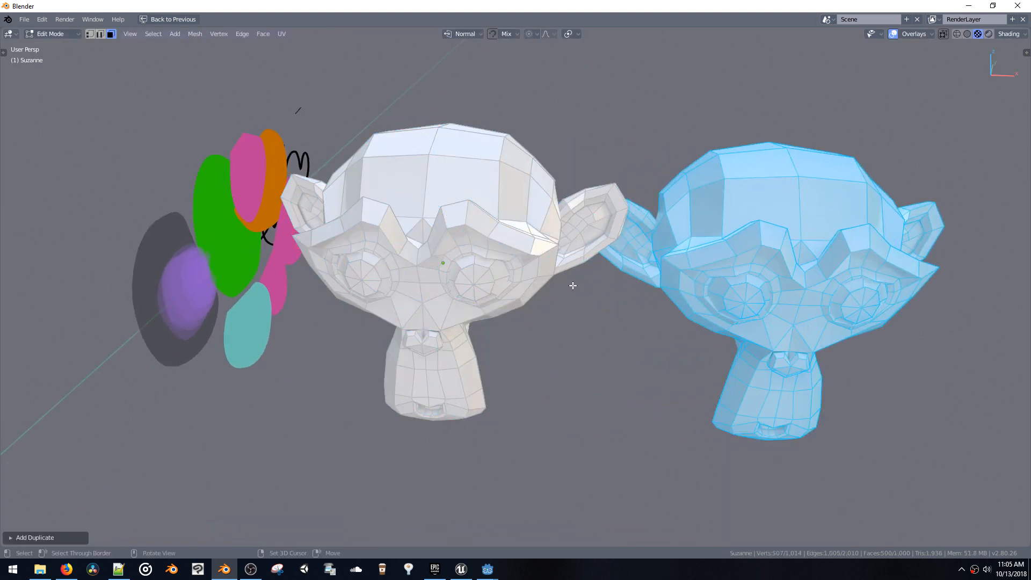
Assign the existing Diffuse material to the monkey mesh, with a blue base colour and metallic at 0.521
shift+middle_drag(572, 285, 517, 260)
key(m)
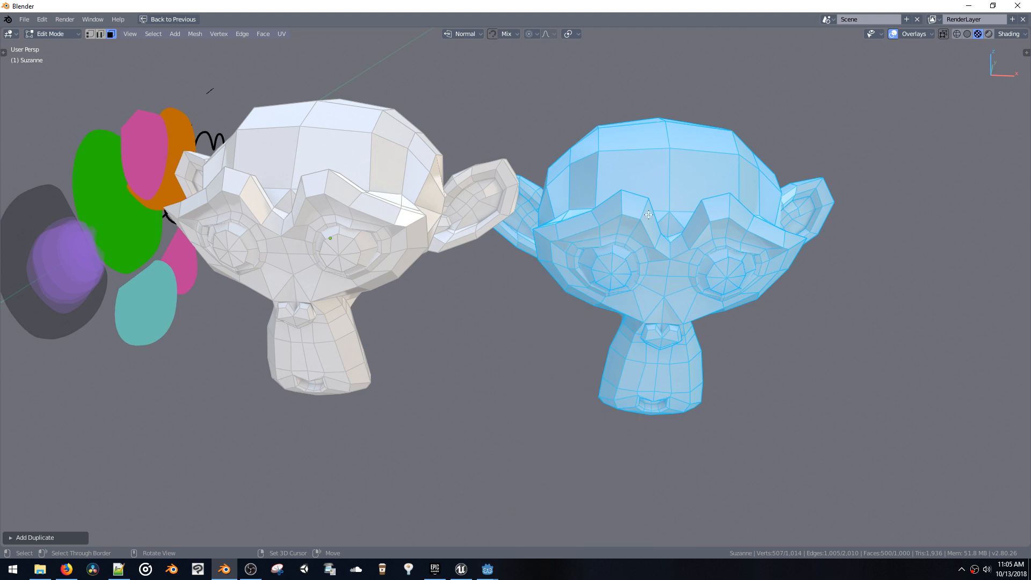
key(m)
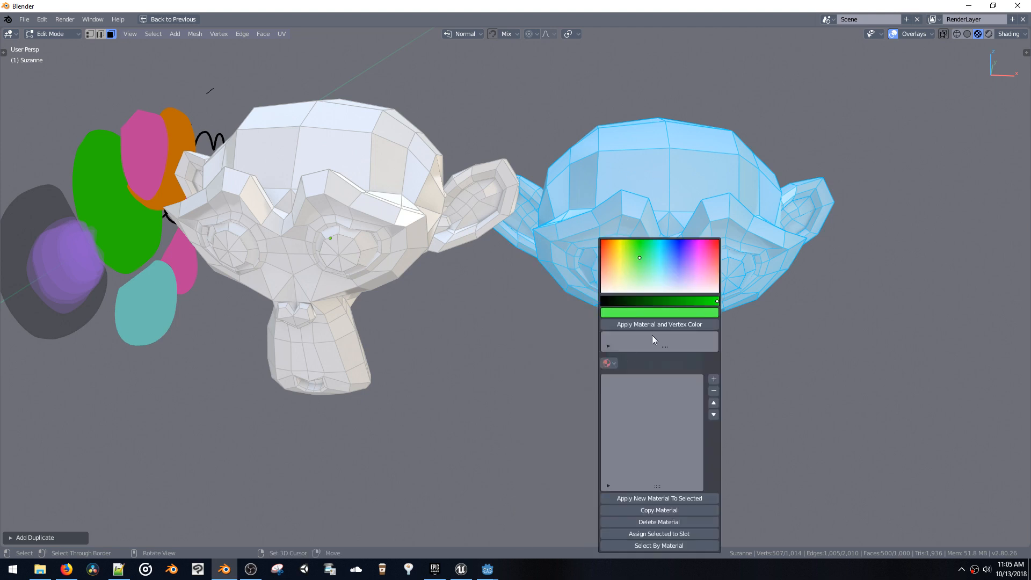
click(610, 363)
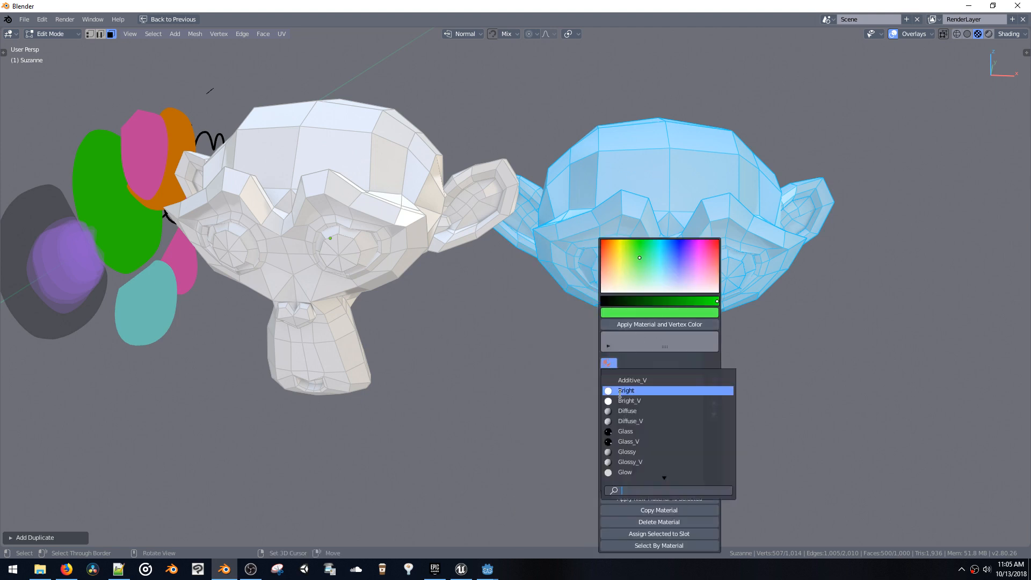
click(621, 411)
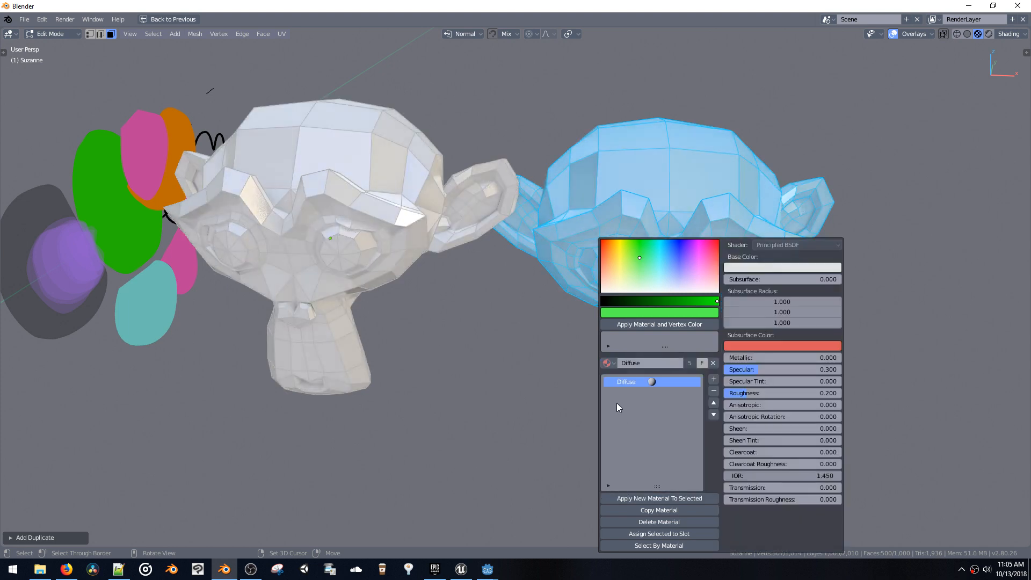
click(759, 267)
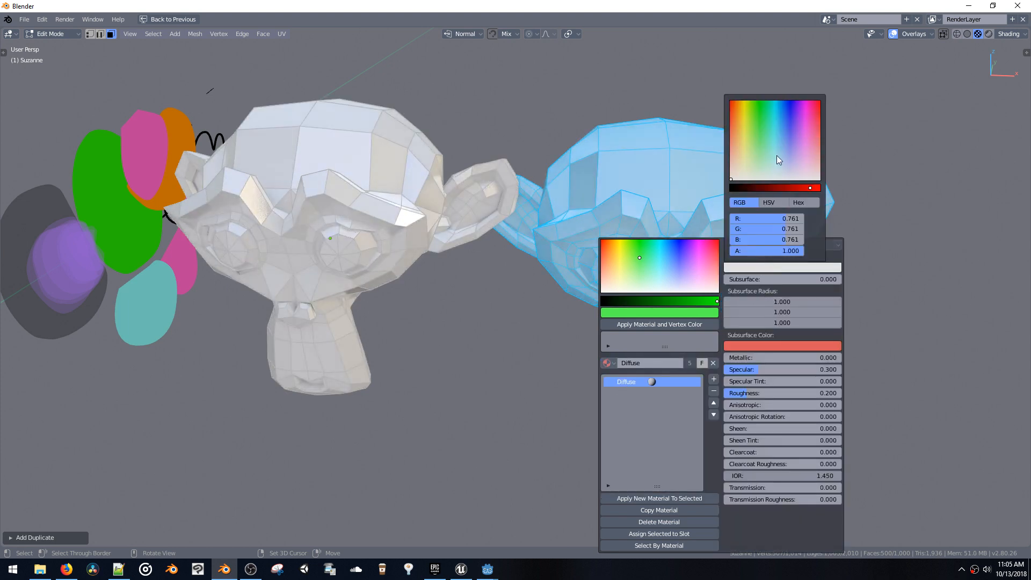
click(786, 143)
drag(733, 358, 800, 352)
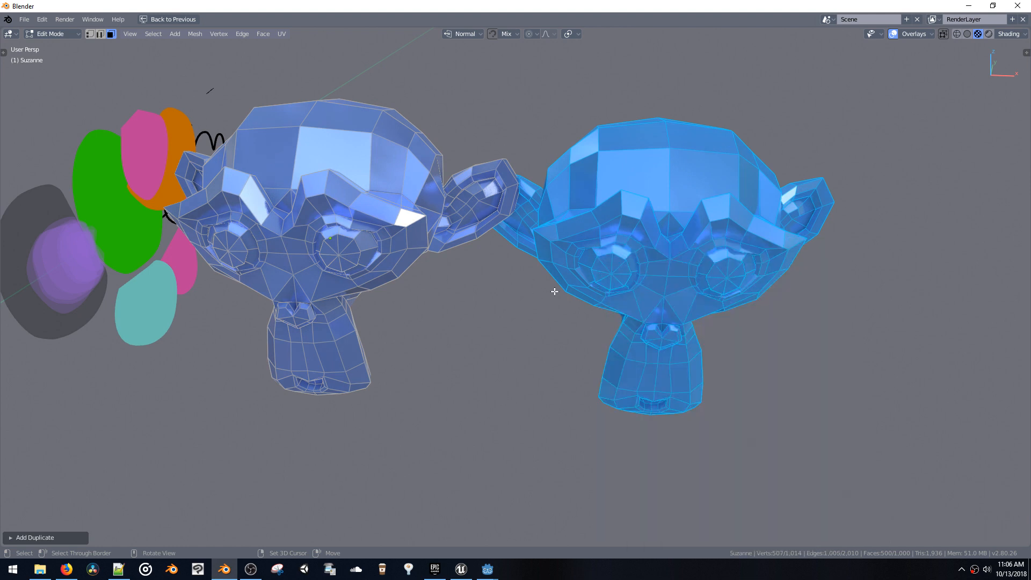
Copy the Diffuse material into a new slot for the selected duplicate head
middle_drag(553, 292, 426, 271)
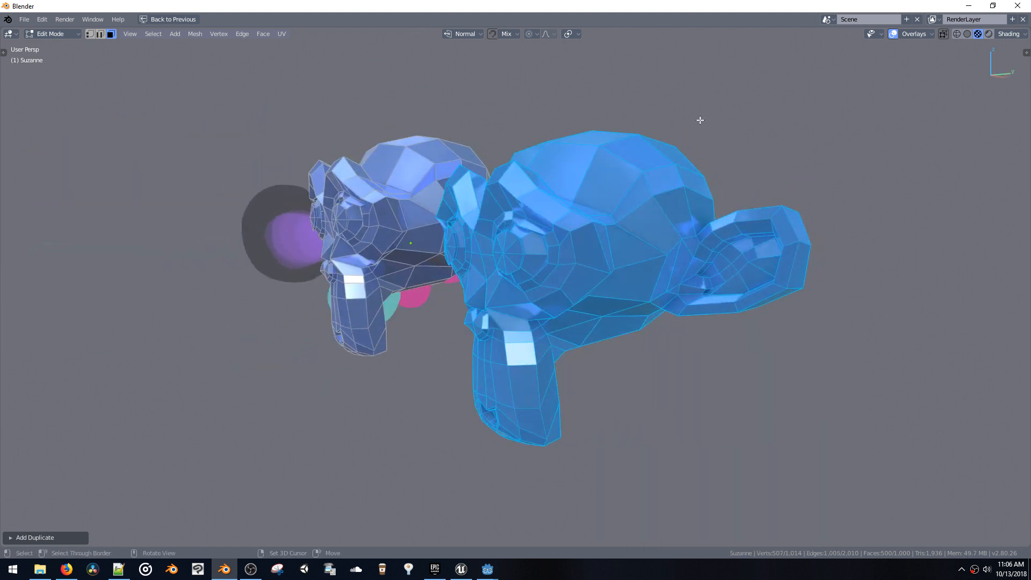
middle_drag(483, 354, 617, 313)
key(shift+v)
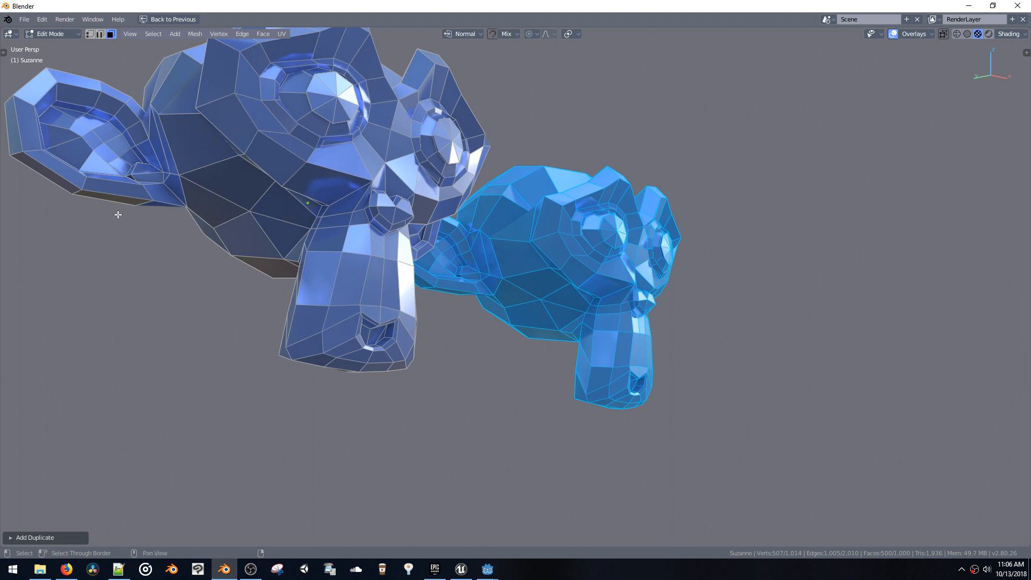
key(shift+v)
key(shift+v)
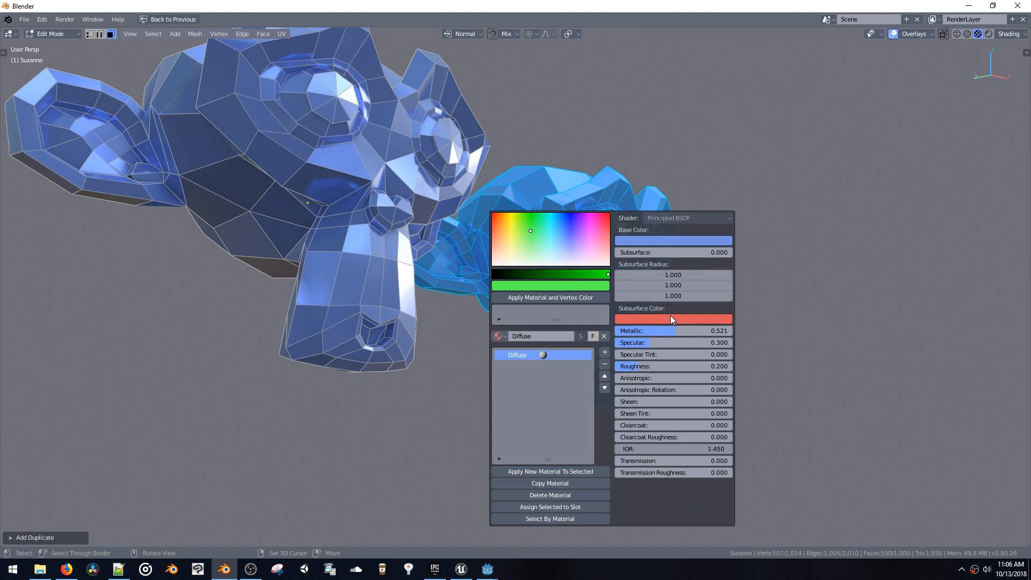
click(546, 482)
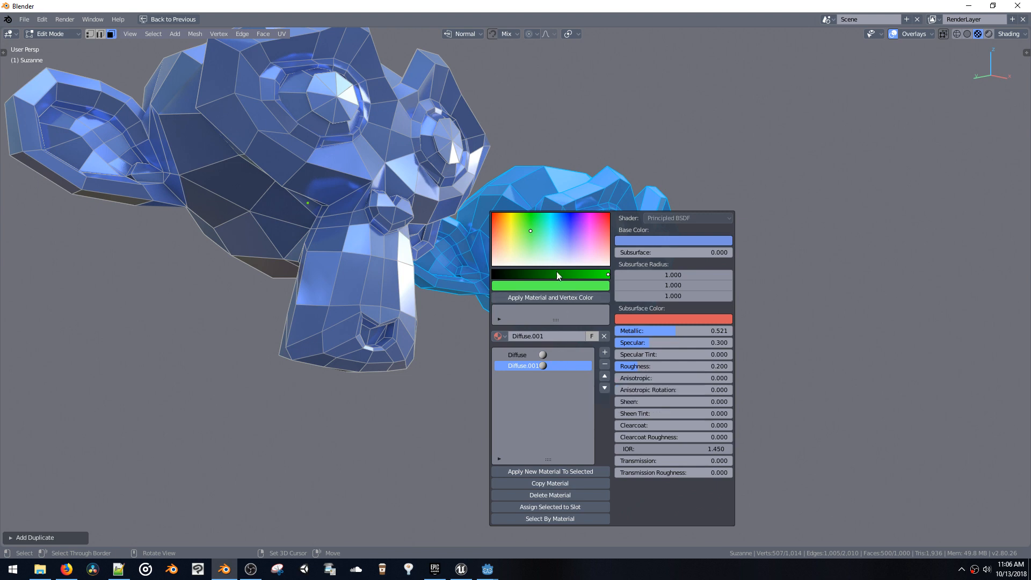
Replace the copied material on the duplicate head with the existing Glossy_V material
middle_drag(661, 231, 610, 282)
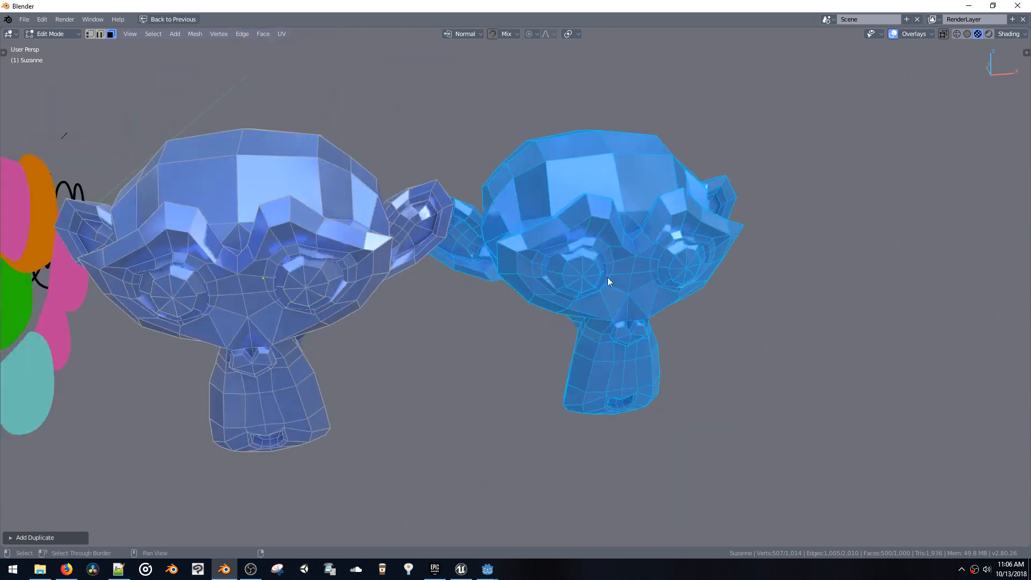
key(m)
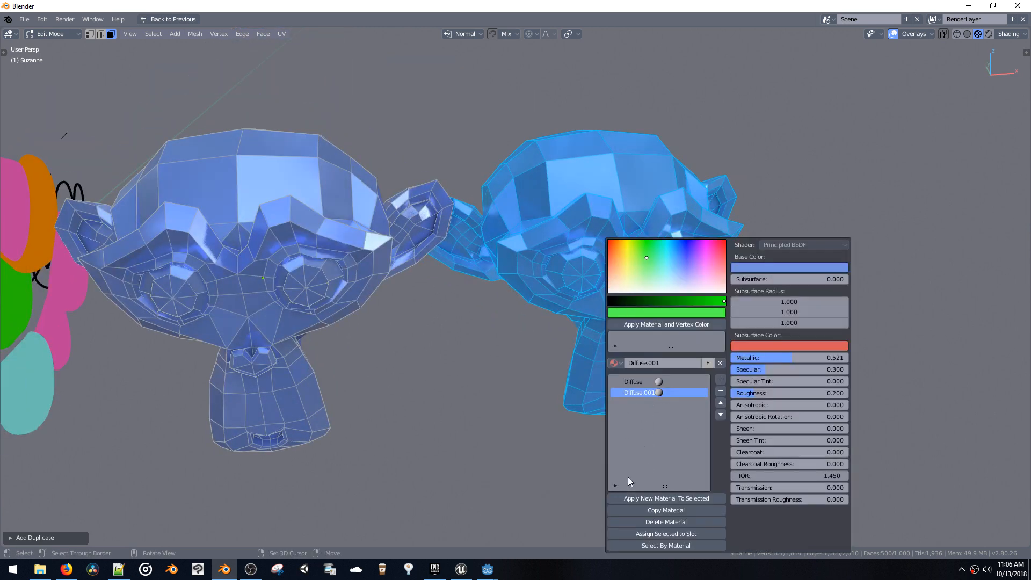
click(613, 362)
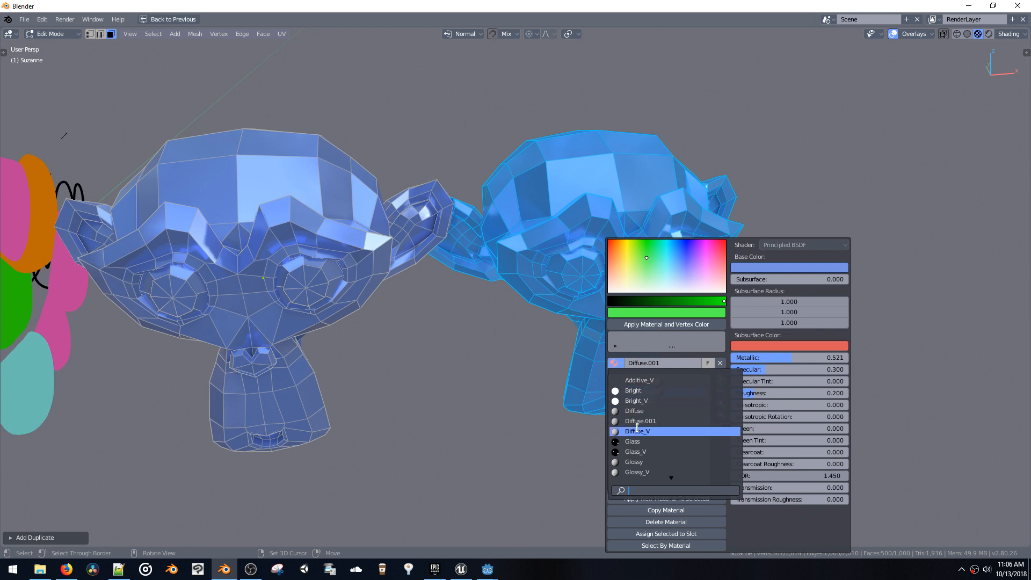
click(634, 472)
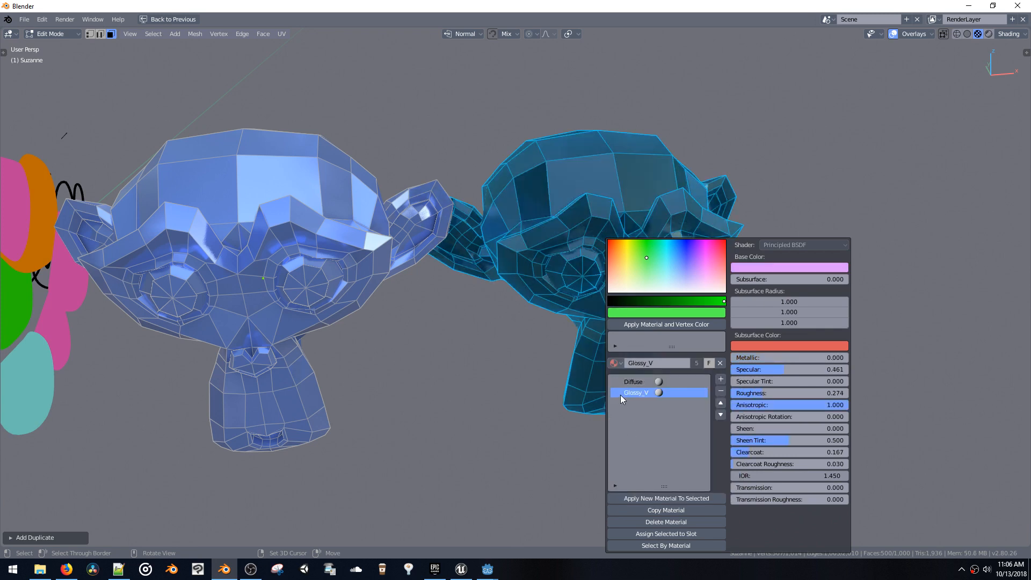
Apply the Glossy_V material with the green vertex colour to the whole duplicate head
shift+middle_drag(665, 305, 589, 316)
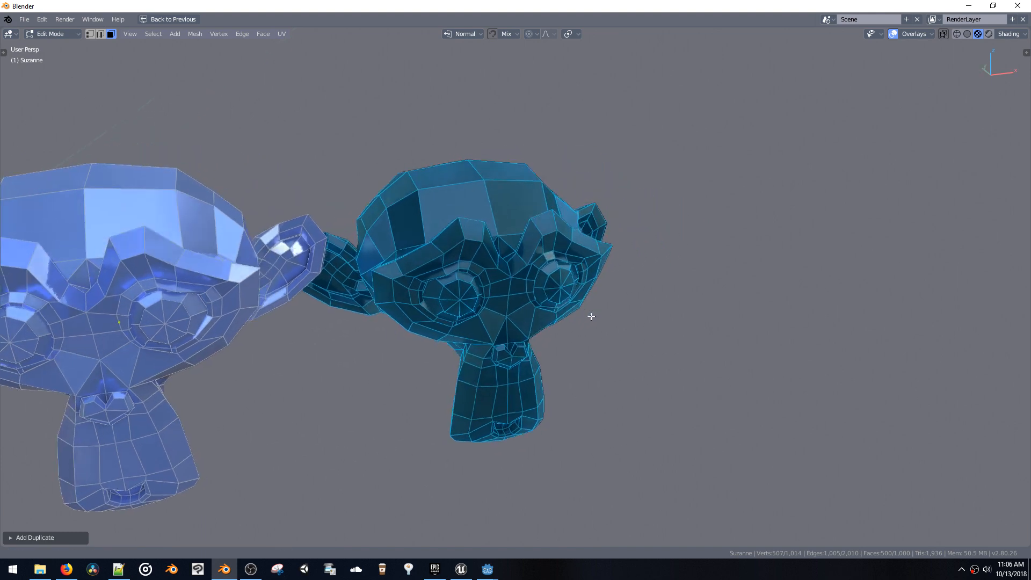
key(shift+v)
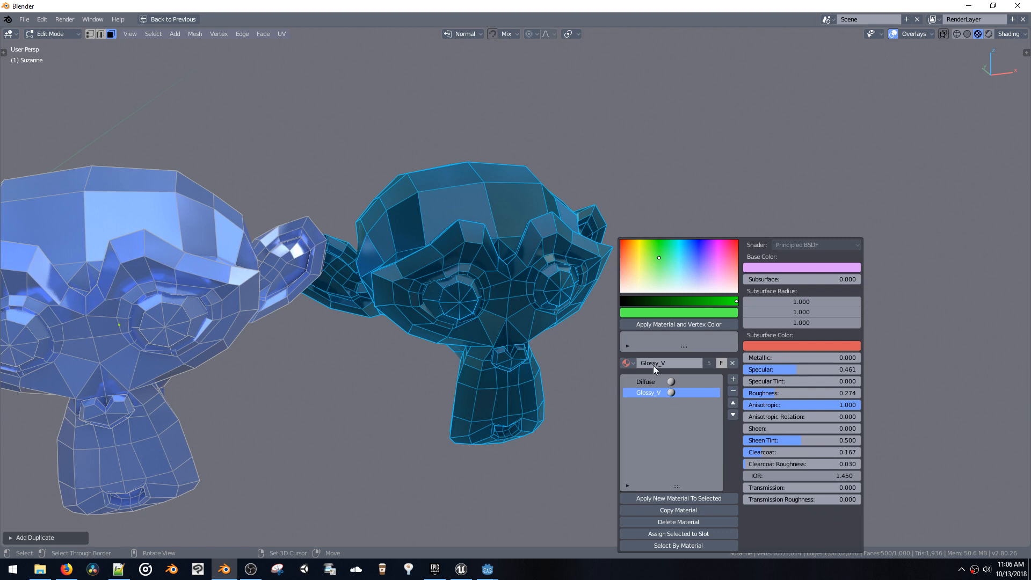
click(654, 327)
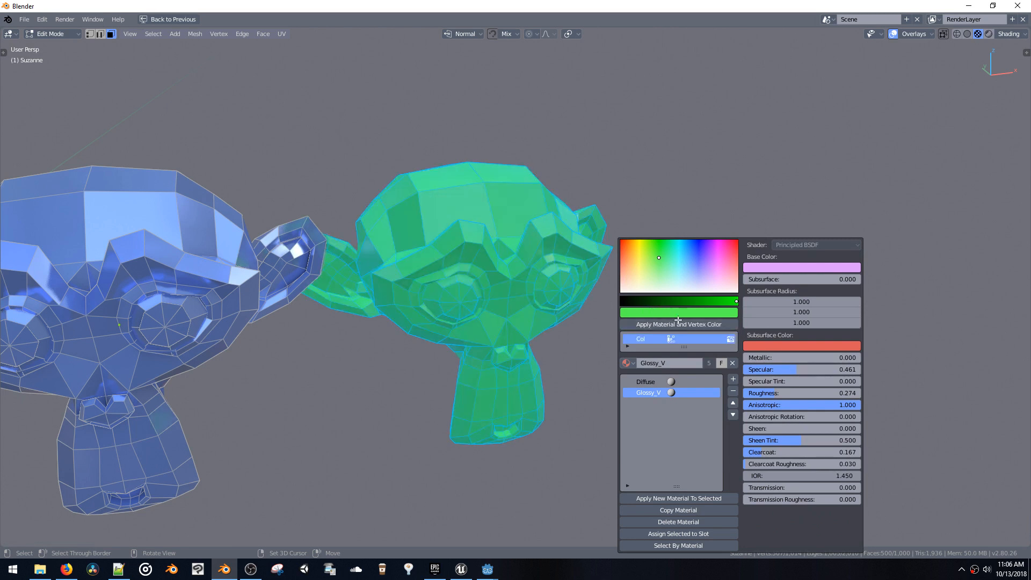
Colour one forehead face of the green head blue and its neighbouring forehead face magenta with vertex colours
mouse_move(669, 252)
mouse_down()
mouse_move(696, 251)
mouse_move(679, 251)
mouse_up()
click(555, 207)
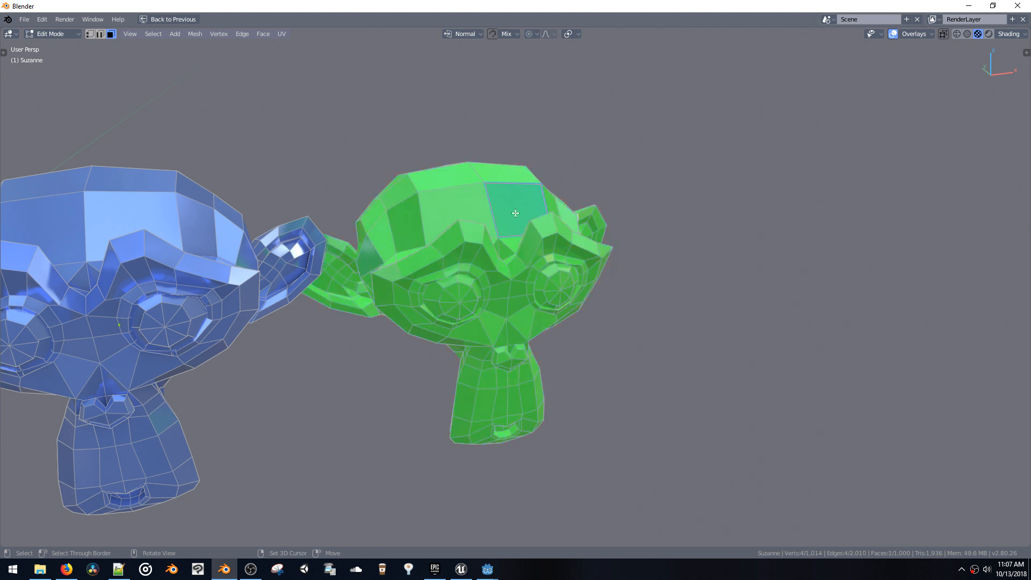
ctrl+middle_drag(554, 207, 560, 251)
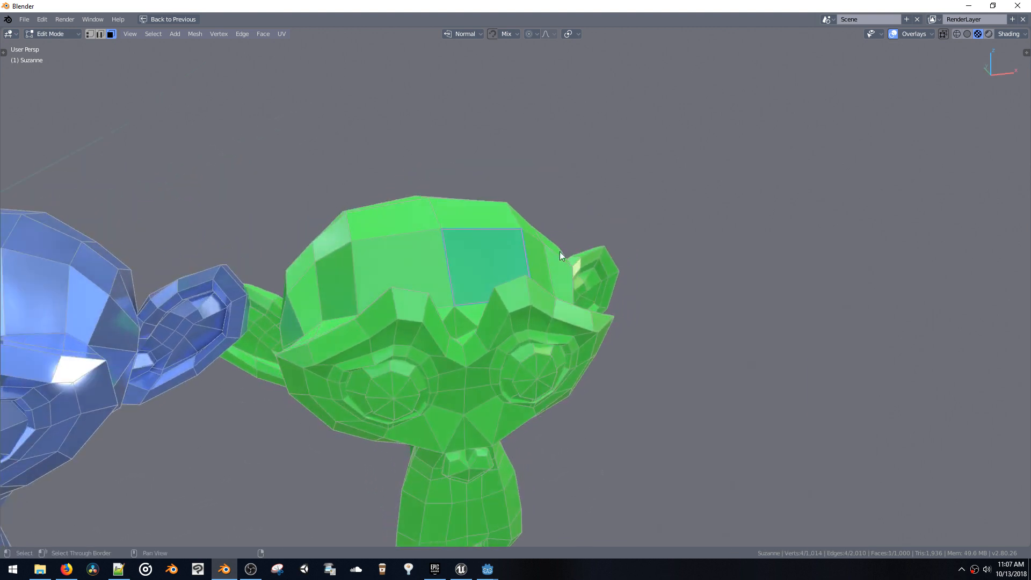
key(shift+v)
click(595, 325)
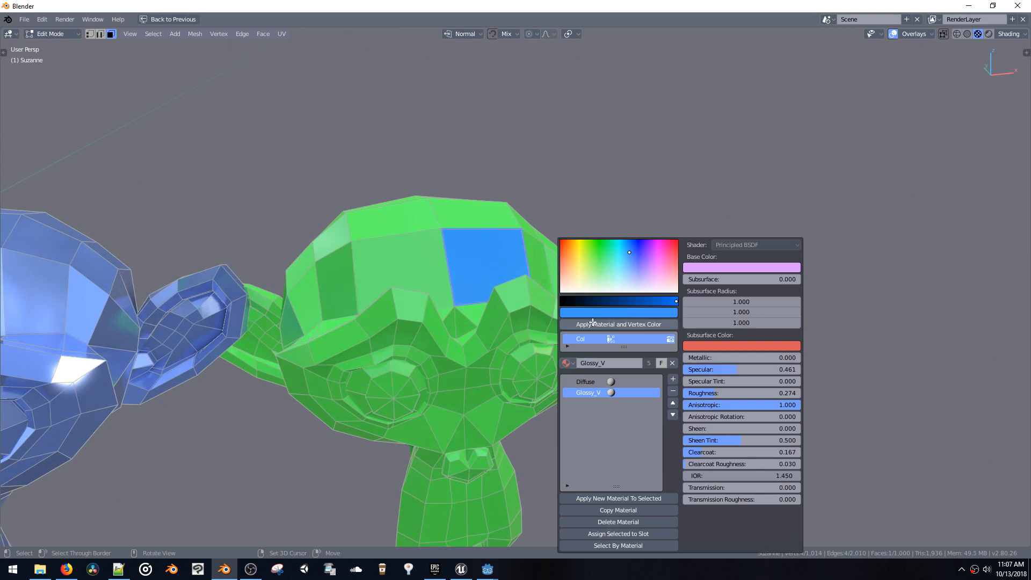
click(413, 271)
key(shift+v)
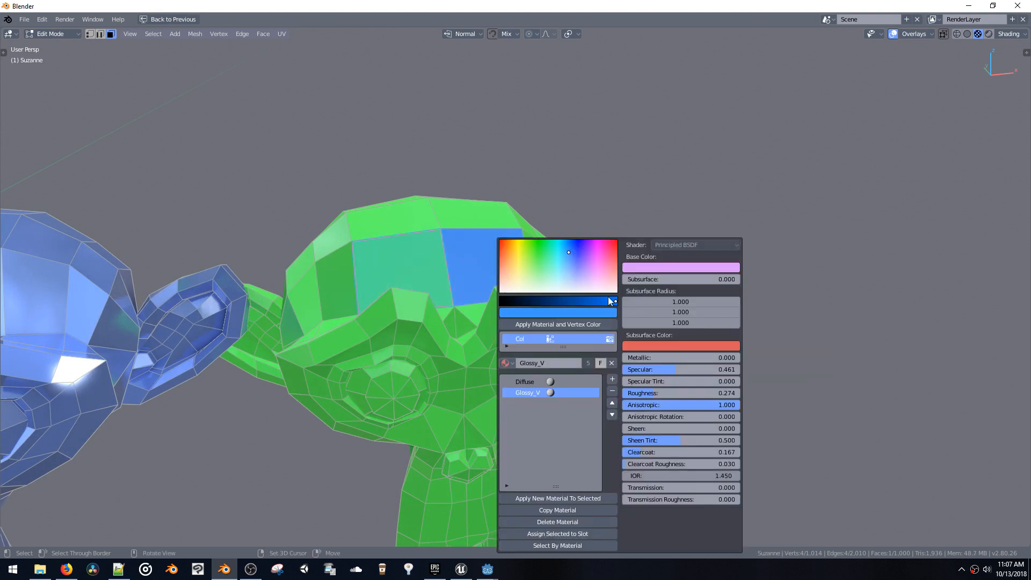
click(595, 250)
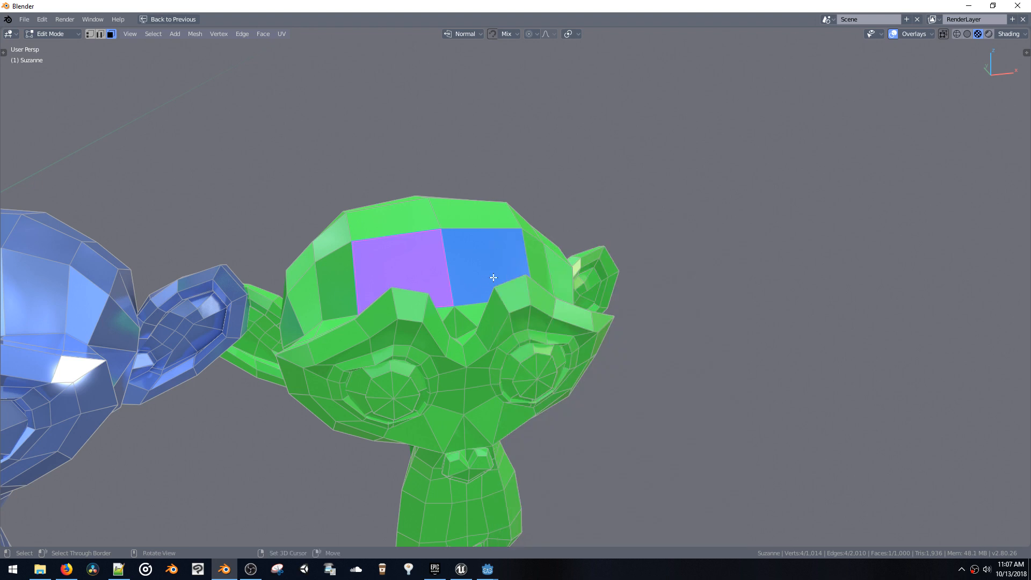
Remove the Diffuse material slot from the monkey, leaving Glossy_V as its only material
middle_drag(489, 371, 510, 364)
key(alt+m)
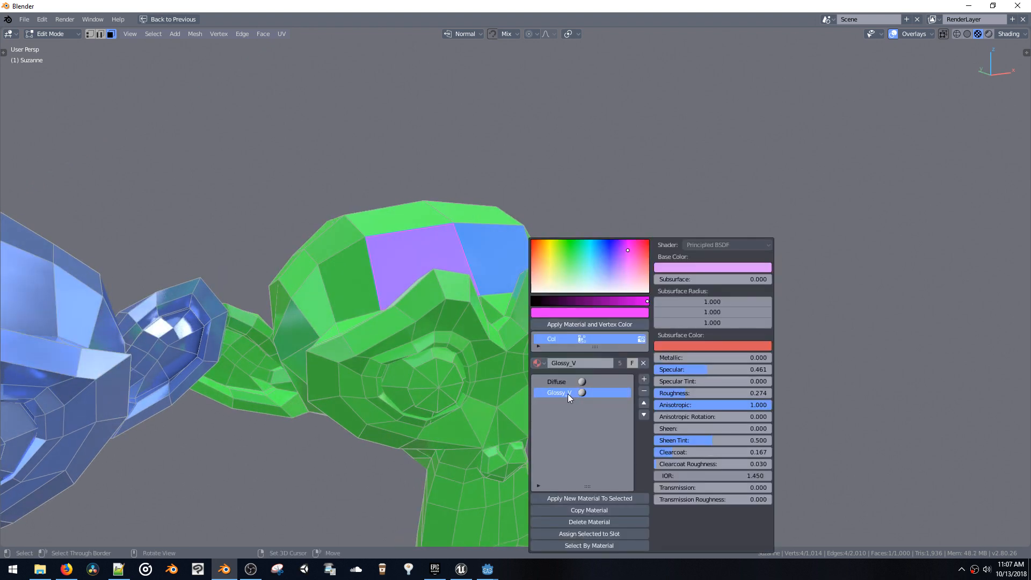
click(556, 381)
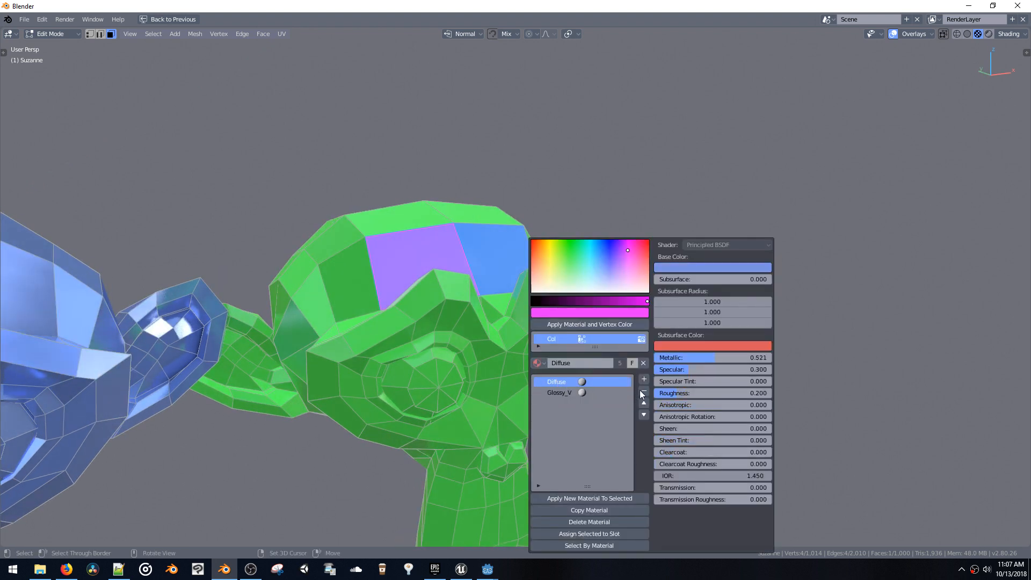
click(644, 391)
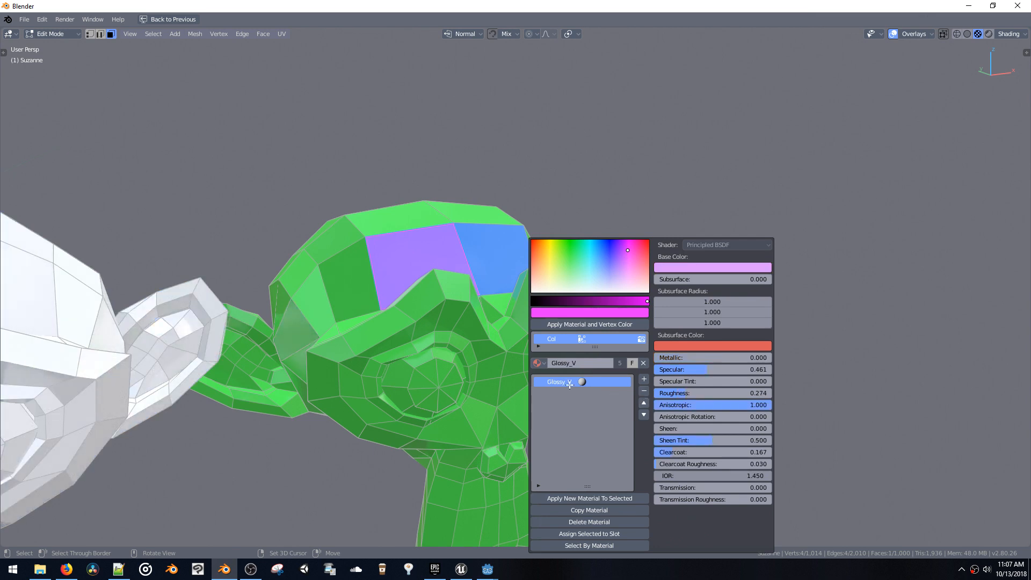
Apply a crimson vertex colour to a small brow face and orange to the outer forehead face beside the magenta one
key(alt+m)
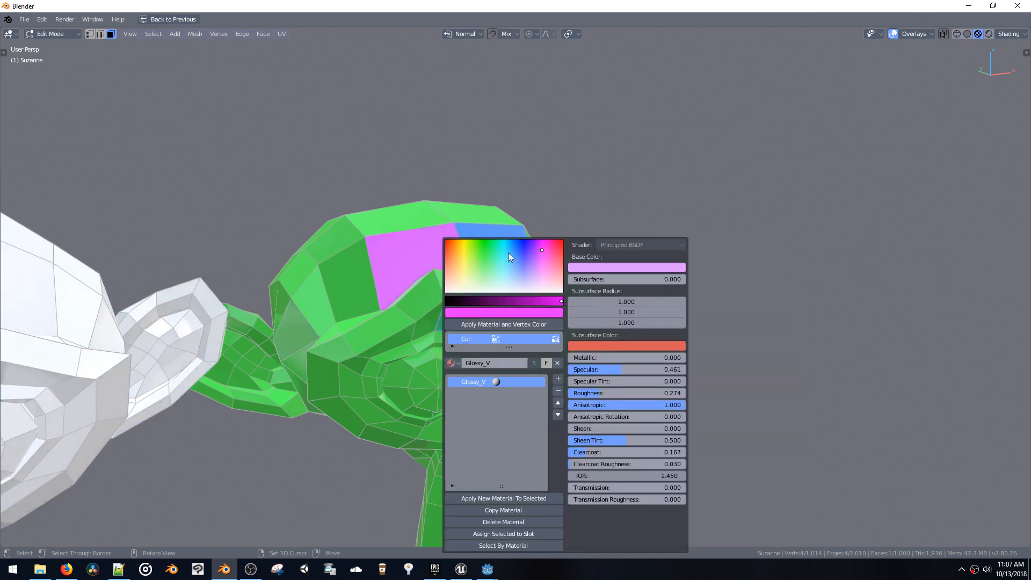
drag(508, 252, 554, 250)
click(499, 328)
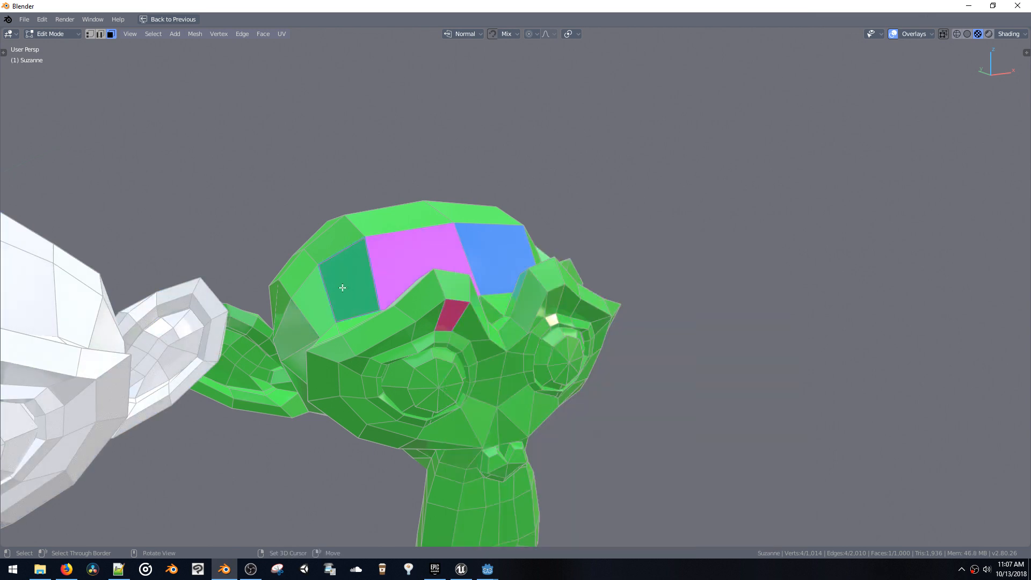
key(alt+m)
click(358, 261)
click(374, 323)
Switch to vertex selection and apply a pure red vertex colour to a single vertex on top of the green head
middle_drag(412, 181, 417, 220)
key(Tab)
click(406, 201)
click(416, 217)
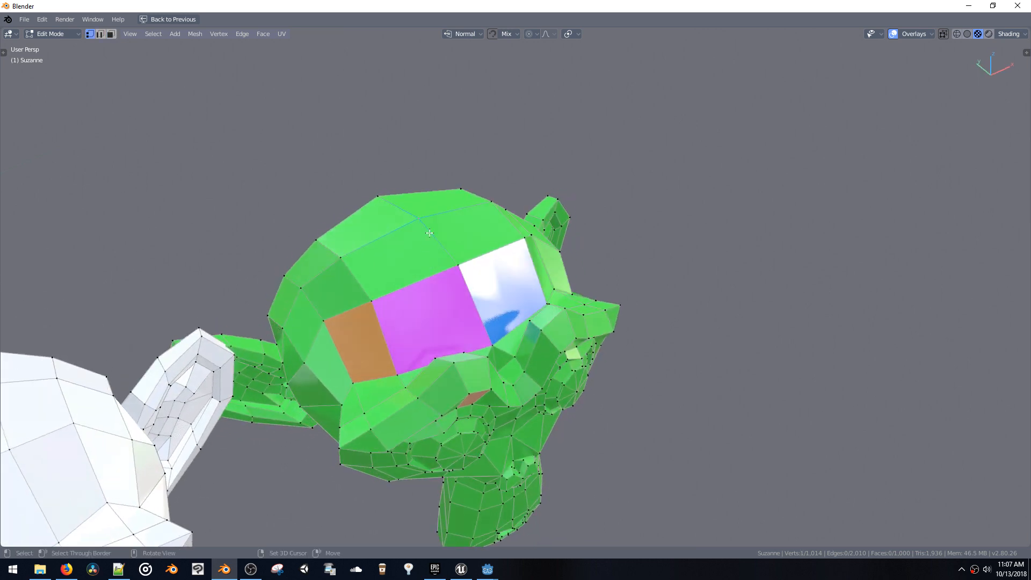
key(alt+m)
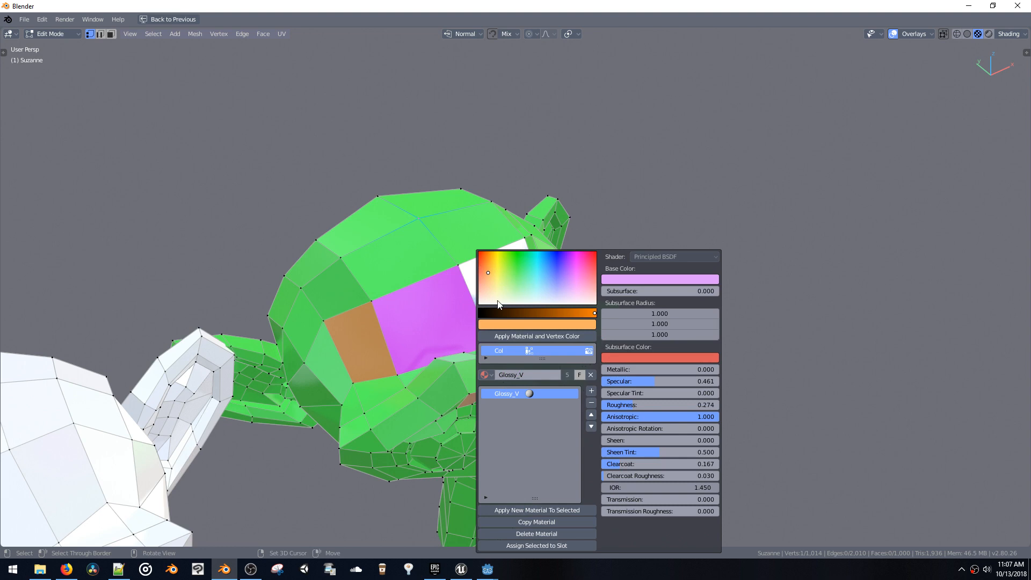
drag(488, 276, 470, 249)
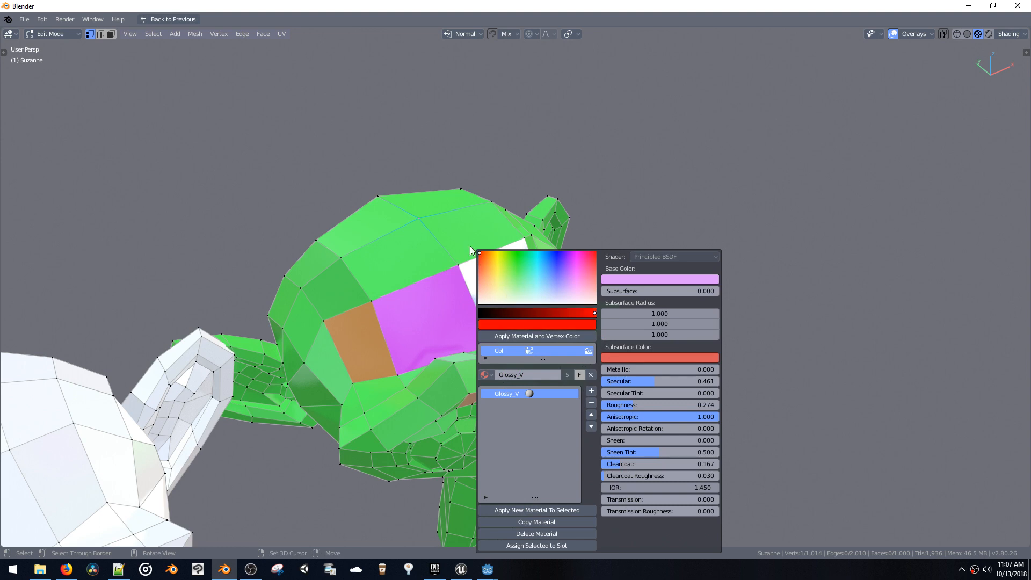
click(501, 334)
middle_drag(501, 334, 509, 339)
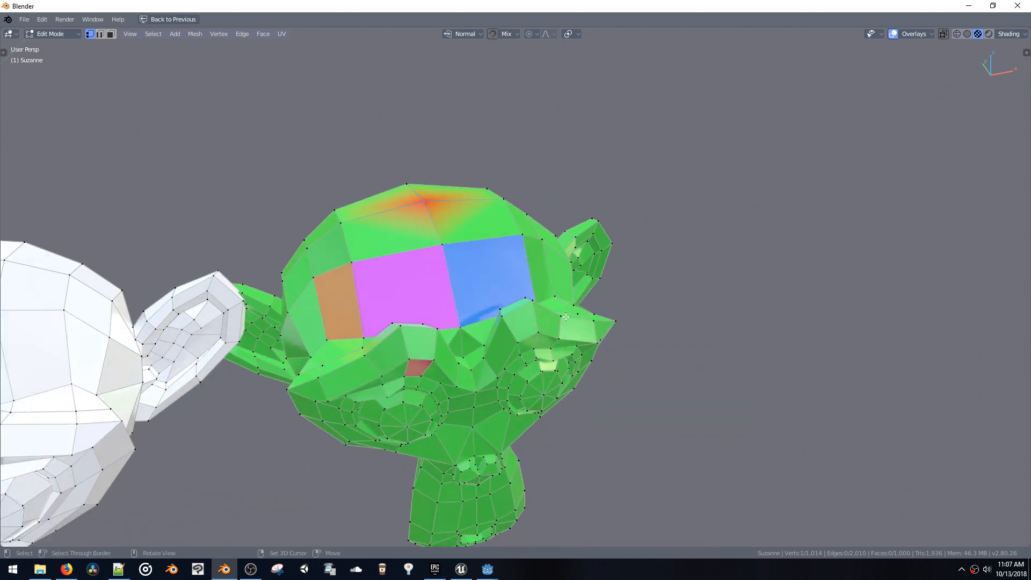
Apply the red vertex colour to two vertices along the green head's brow
key(v)
click(576, 336)
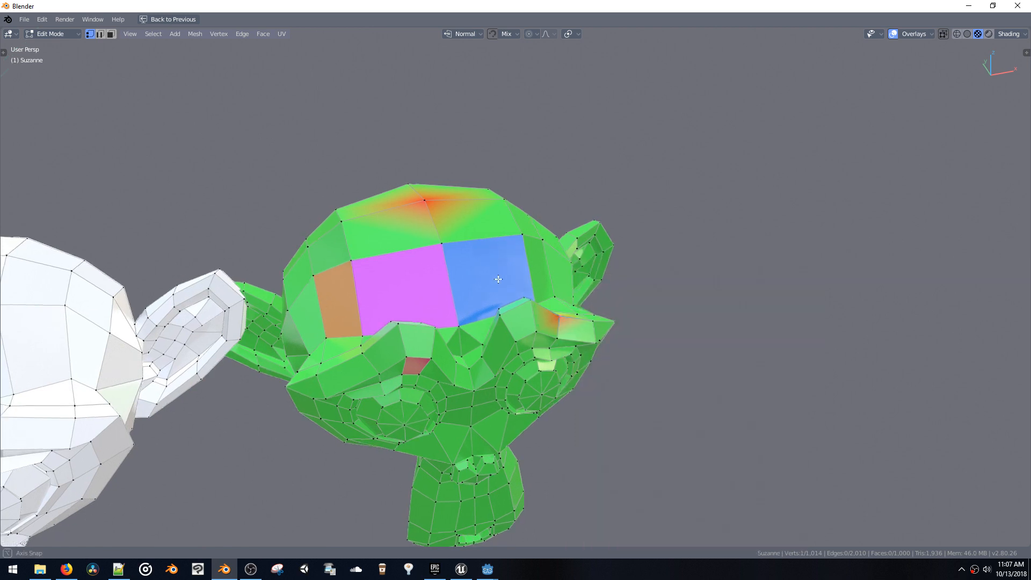
middle_drag(577, 336, 392, 276)
key(v)
click(500, 337)
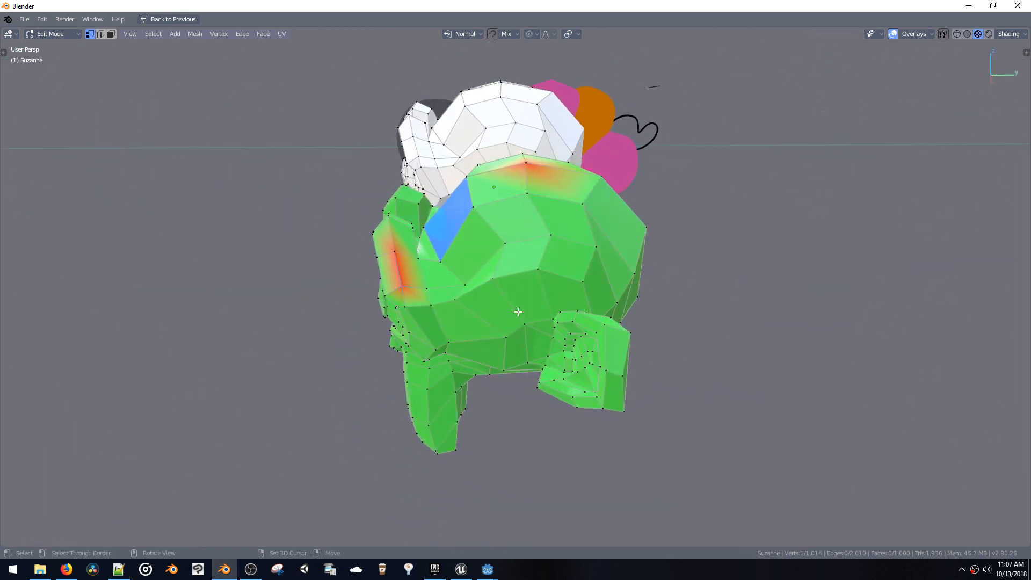
Switch to edge selection, select the edge loop running from the eye up the side of the green head, and apply a violet vertex colour
key(2)
alt+right_click(513, 278)
middle_drag(510, 284, 545, 316)
key(v)
click(640, 253)
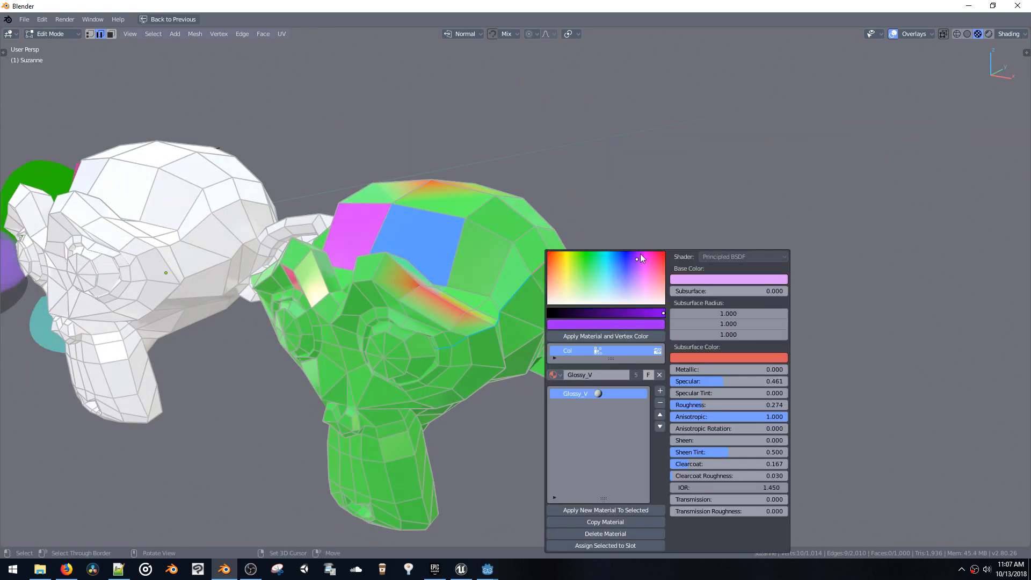
click(612, 337)
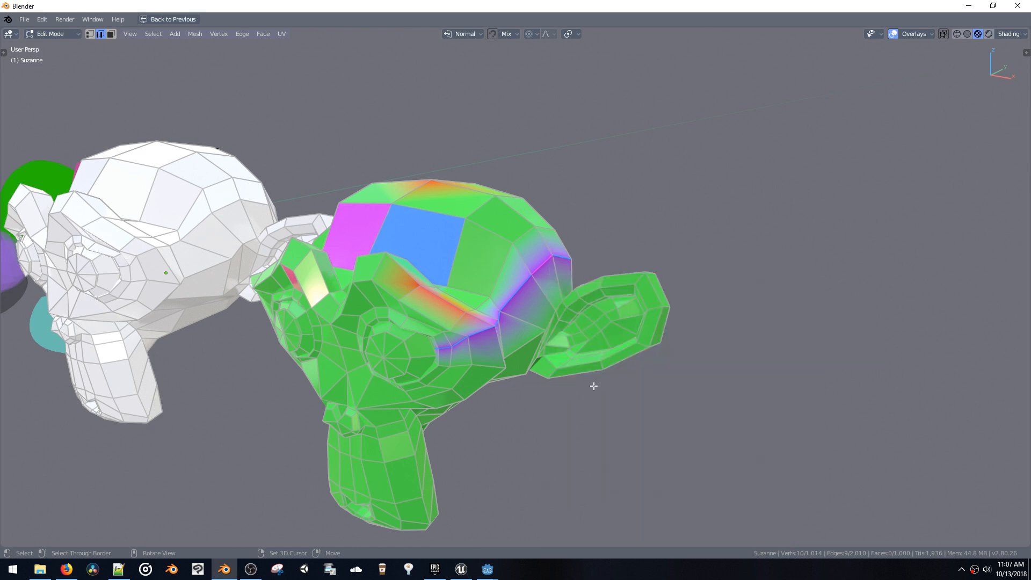
Leave Edit Mode and set the Glossy_V material's Metallic to 0.701, Specular to 0.243 and Roughness to 0.544
key(c)
drag(774, 369, 831, 367)
middle_drag(478, 231, 412, 275)
key(Tab)
middle_drag(468, 310, 393, 318)
key(v)
drag(780, 368, 799, 344)
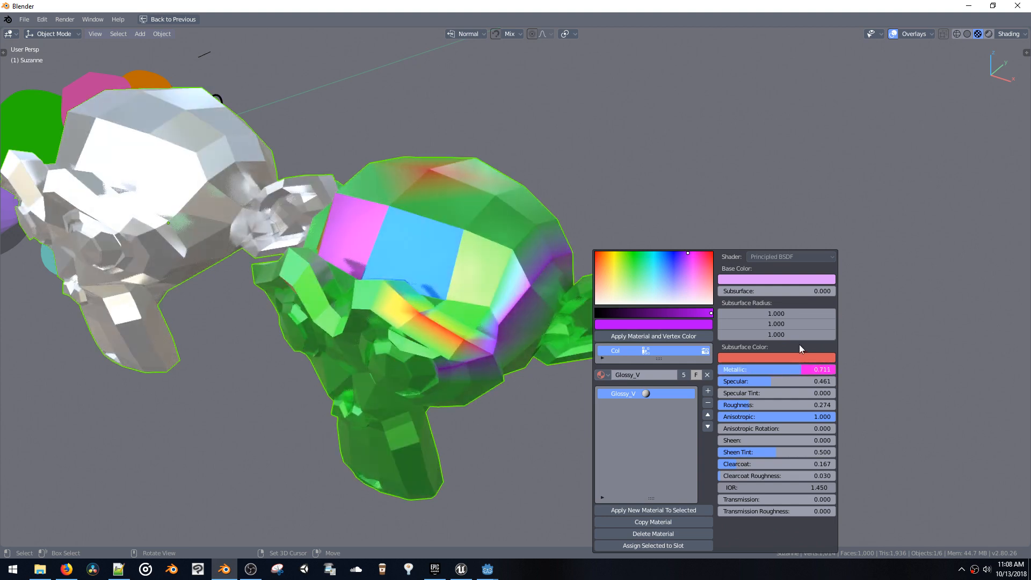
mouse_move(776, 380)
mouse_down()
mouse_move(819, 383)
mouse_move(746, 383)
mouse_move(809, 403)
mouse_move(758, 417)
mouse_move(784, 415)
mouse_up()
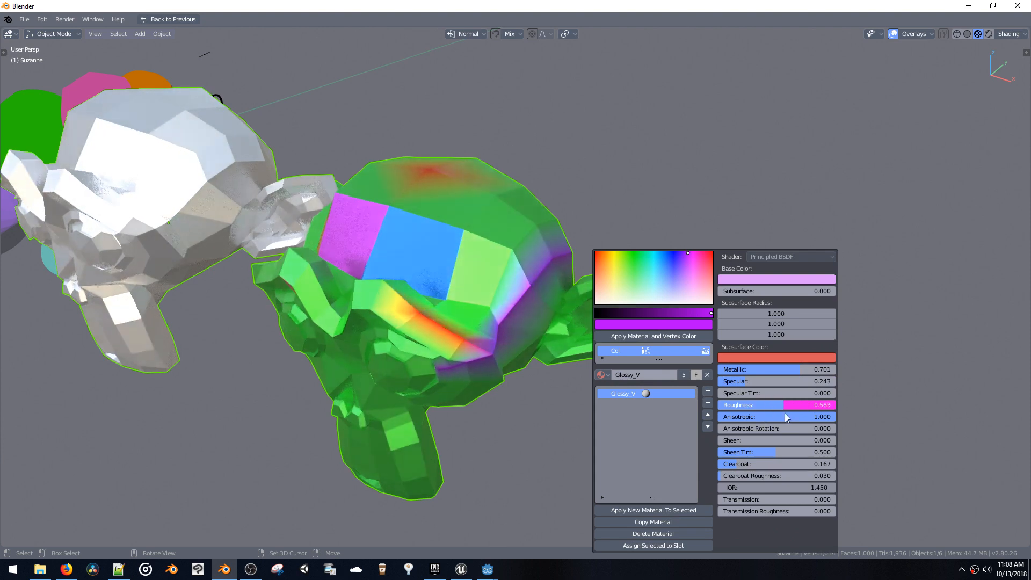
middle_drag(472, 318, 532, 316)
key(shift+v)
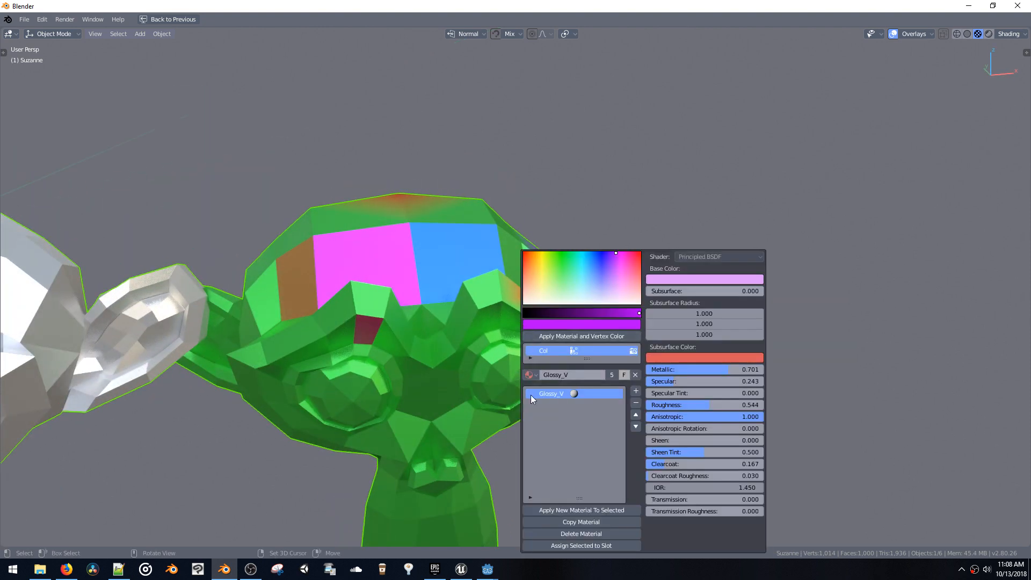
Show the lights, camera and extras in the viewport and select the Grease Pencil object by its origin
scroll(555, 256, down, 5)
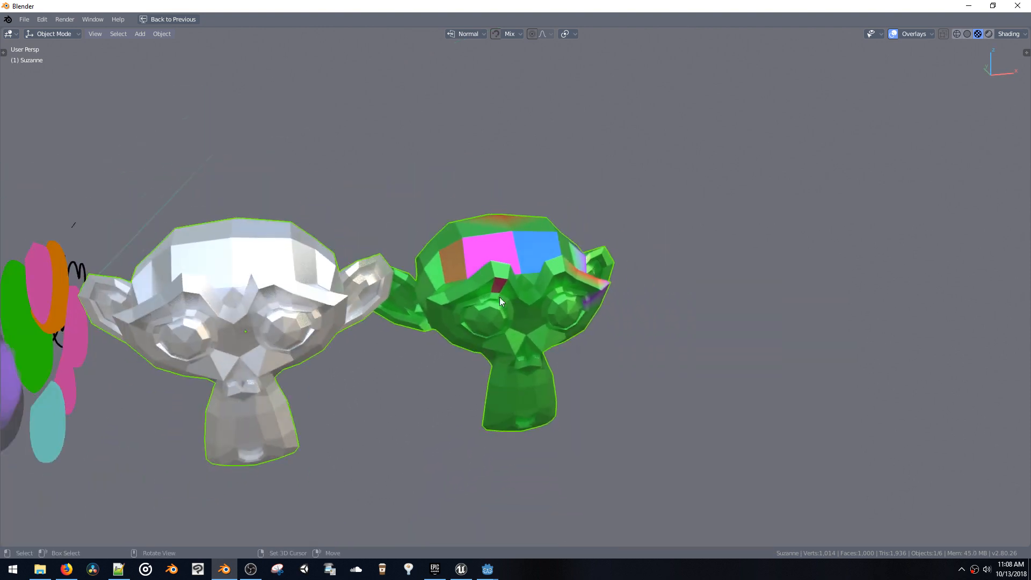
mouse_move(500, 297)
middle_down()
mouse_move(621, 262)
mouse_move(571, 285)
mouse_move(519, 357)
mouse_move(526, 302)
middle_up()
key(grave)
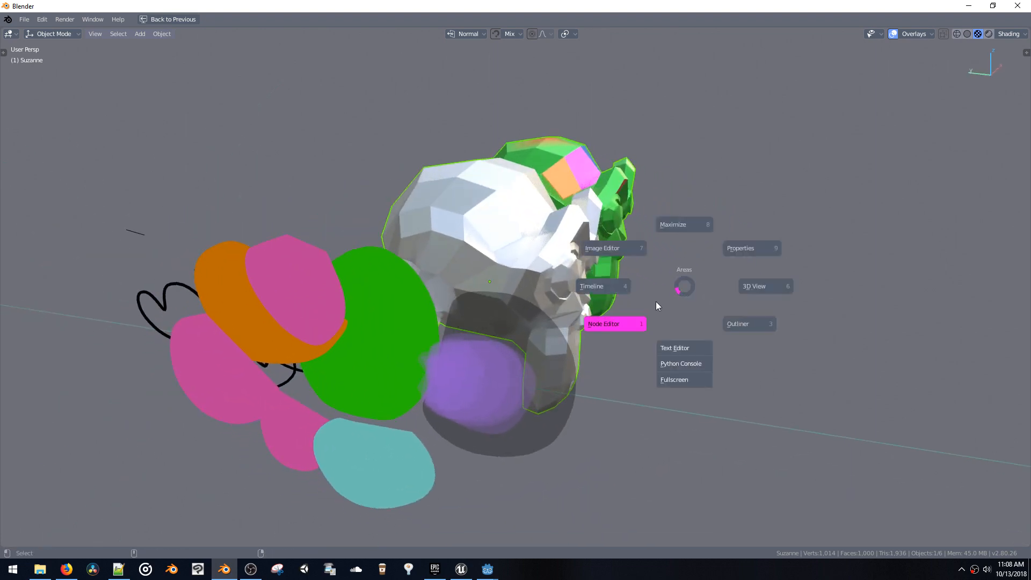
click(655, 301)
mouse_move(398, 268)
shift+middle_down()
mouse_move(524, 248)
mouse_move(617, 254)
shift+middle_up()
key(z)
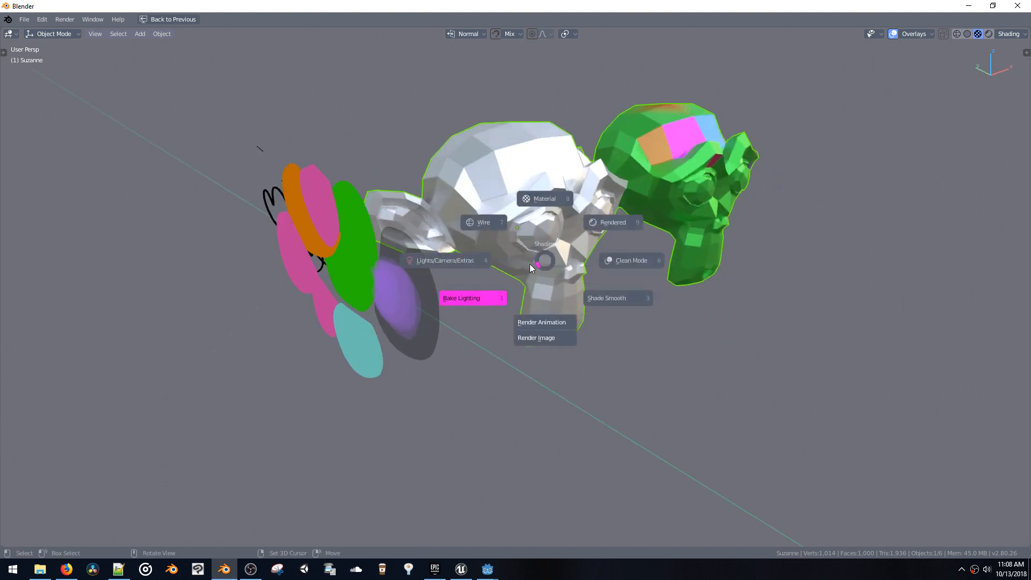
click(389, 263)
middle_drag(387, 263, 417, 264)
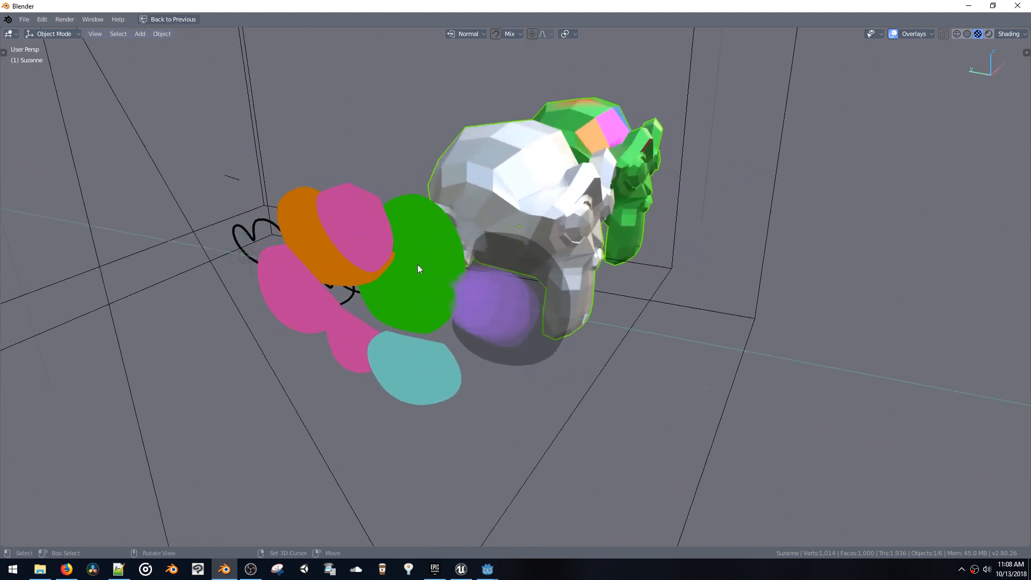
click(243, 261)
middle_drag(243, 266, 304, 227)
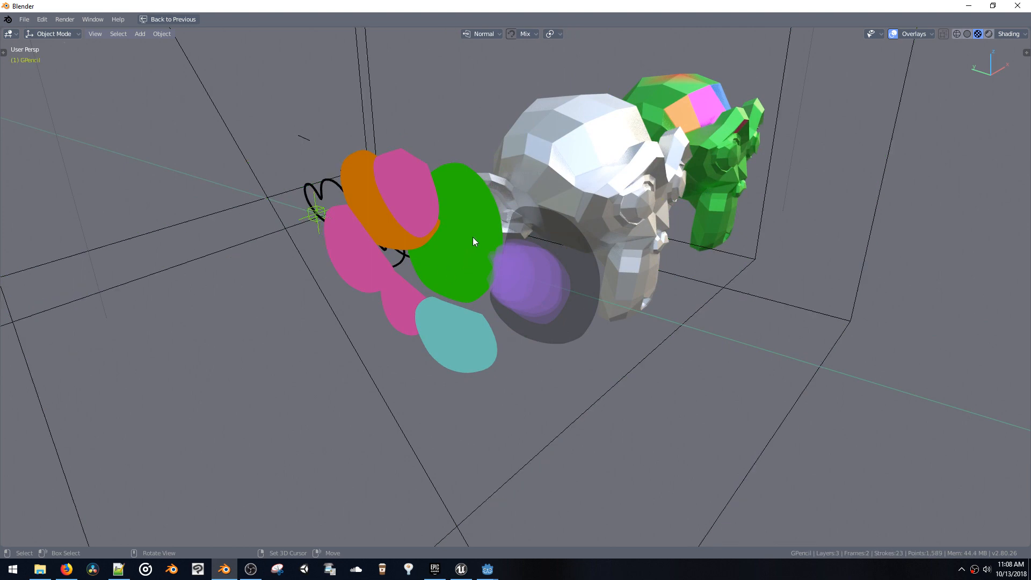
mouse_move(473, 237)
middle_down()
mouse_move(472, 257)
mouse_move(542, 231)
mouse_move(505, 253)
middle_up()
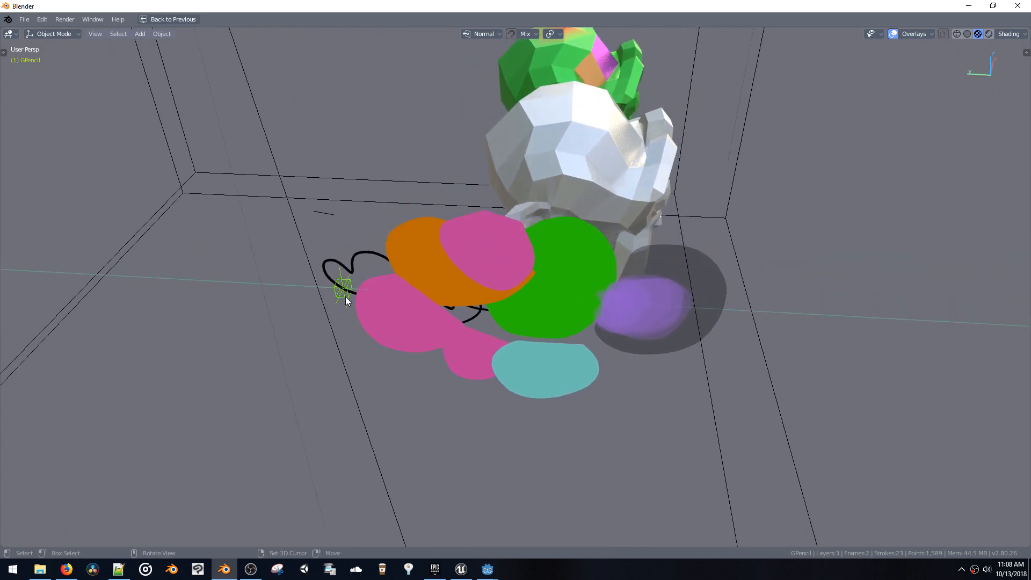
Move the Grease Pencil object slightly and toggle the display of lights, camera and extras until they are hidden
key(g)
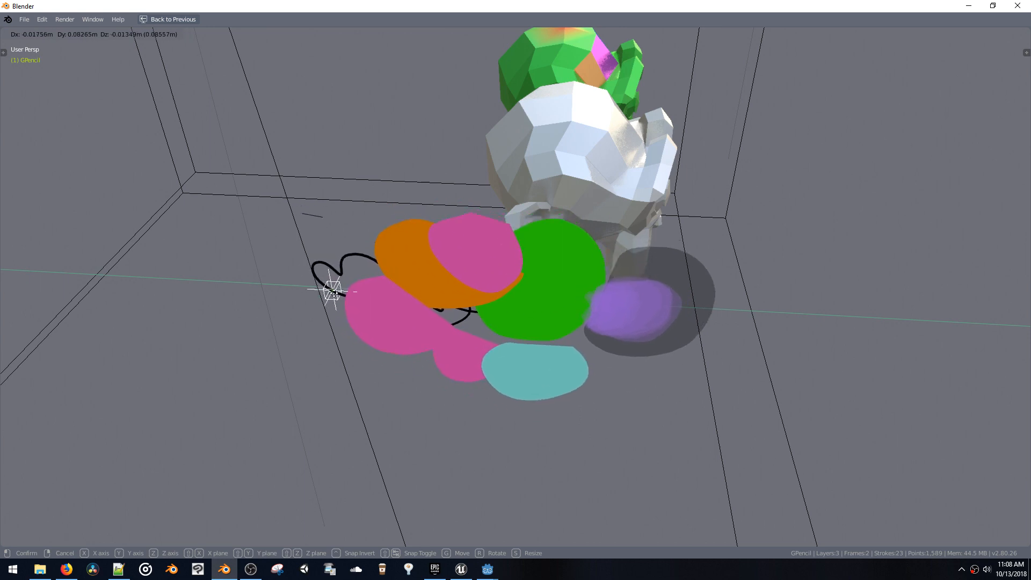
click(366, 298)
mouse_move(356, 272)
middle_down()
mouse_move(313, 240)
mouse_move(333, 254)
middle_up()
key(z)
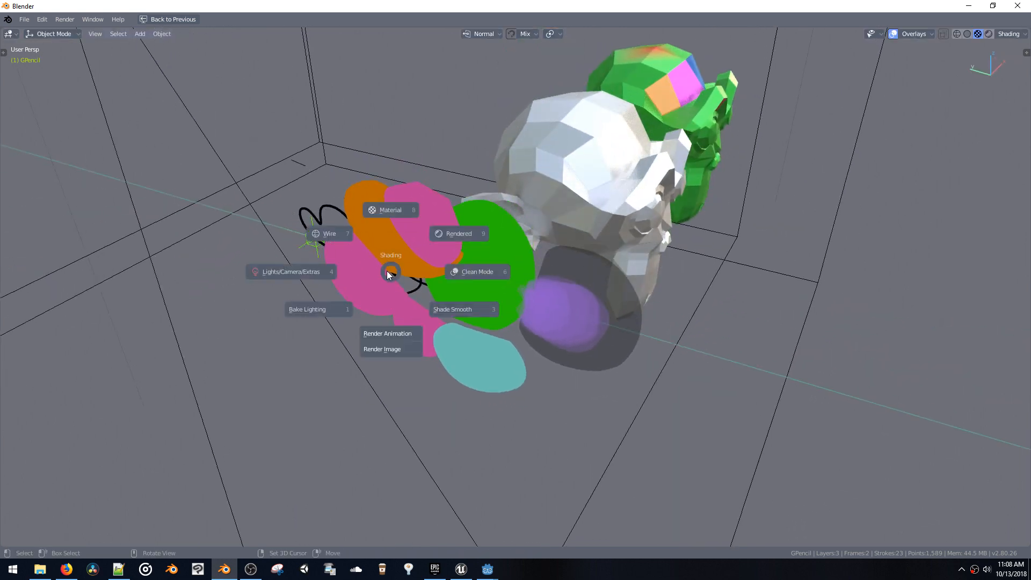
click(315, 274)
key(z)
click(273, 280)
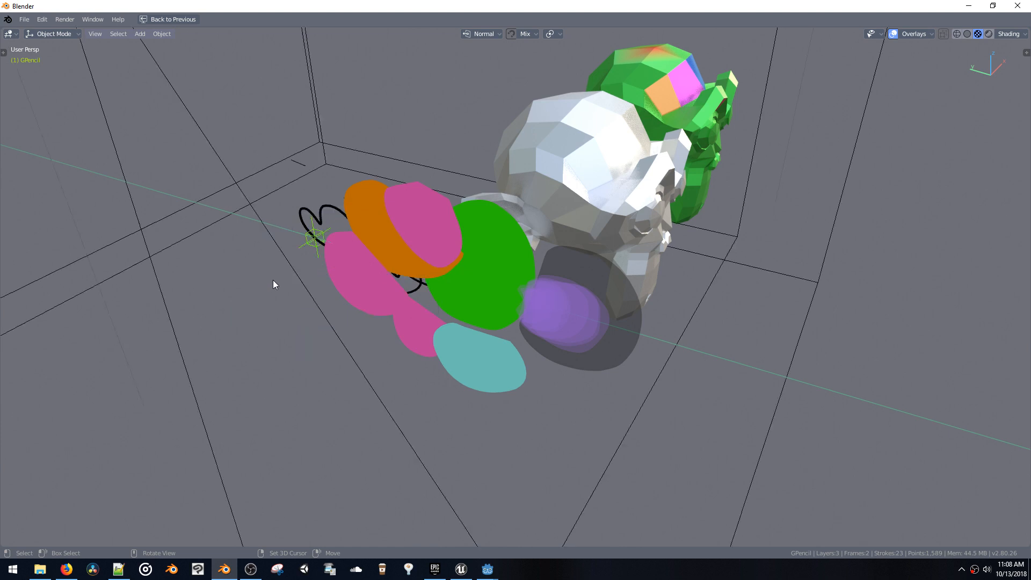
mouse_move(327, 257)
middle_down()
mouse_move(402, 233)
mouse_move(392, 253)
middle_up()
Duplicate the monkey mesh, place the copy above the original, and reselect the original
click(556, 243)
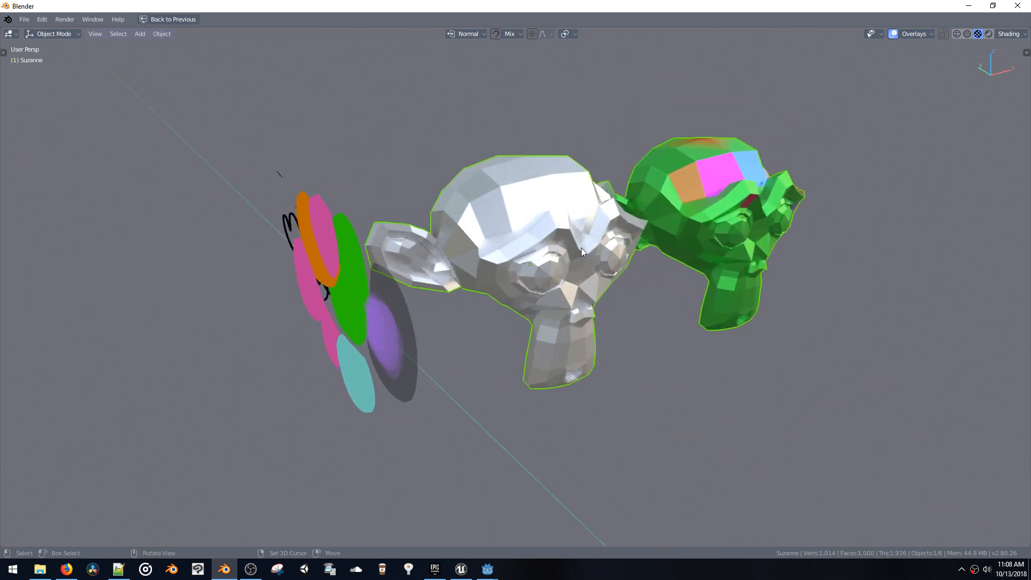
key(shift+d)
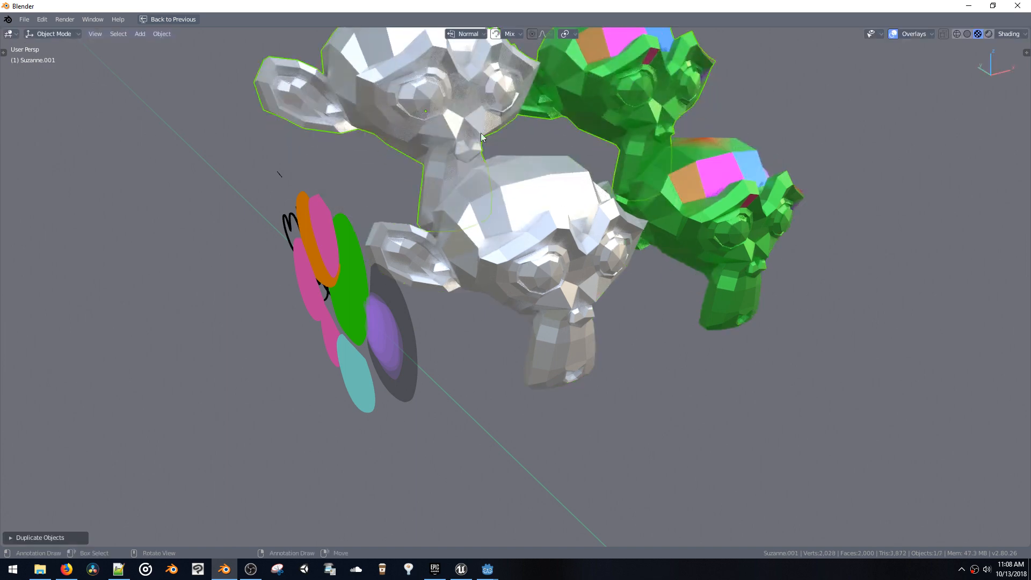
key(z)
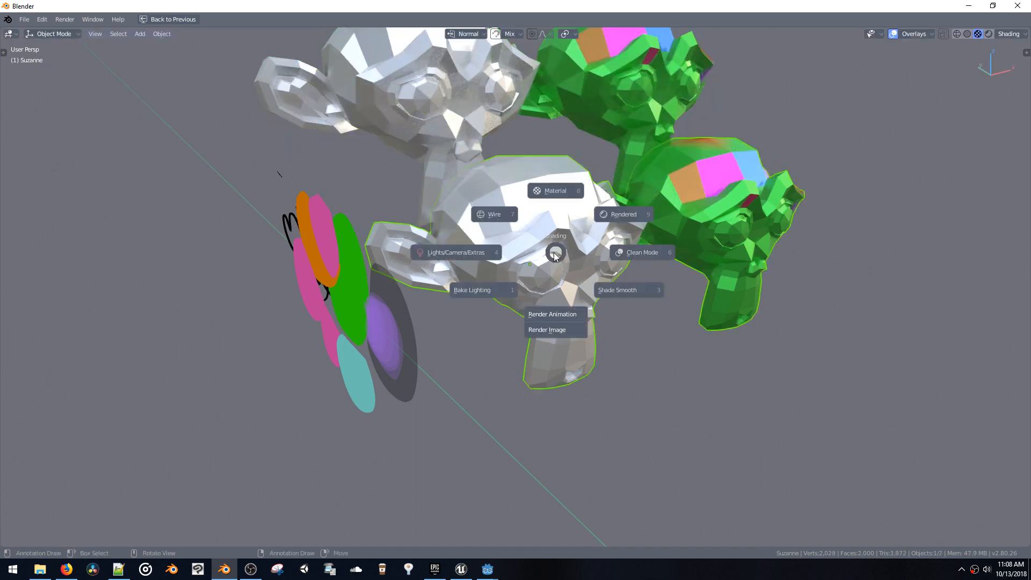
key(Escape)
middle_drag(558, 258, 589, 257)
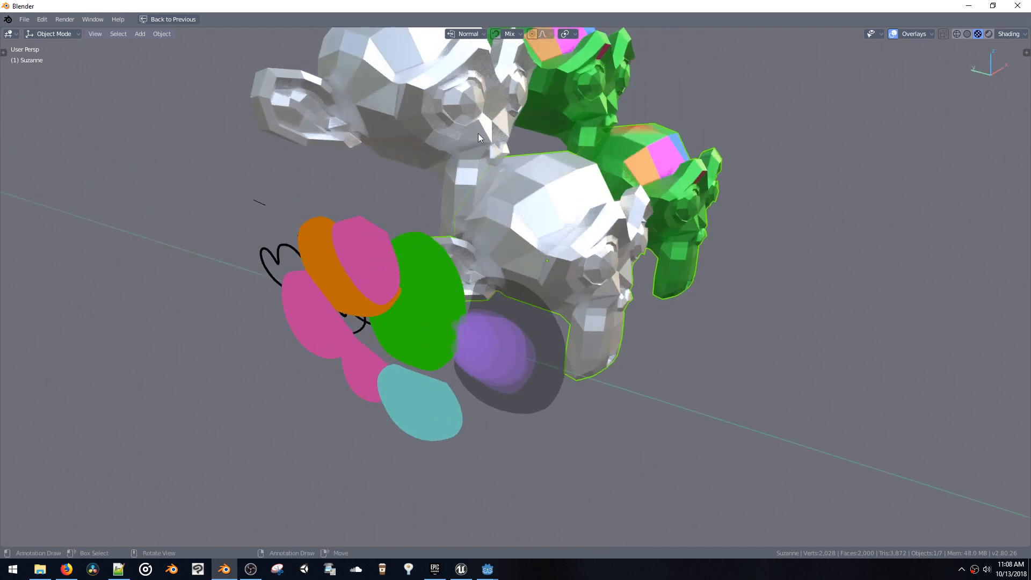
Try to select the Grease Pencil drawing in Object Mode, box-selecting its strokes while the extras are hidden
right_click(478, 133)
right_click(509, 186)
key(alt+a)
drag(281, 257, 345, 352)
drag(219, 238, 334, 364)
drag(219, 239, 365, 373)
drag(317, 300, 391, 371)
mouse_move(294, 294)
mouse_down()
mouse_move(408, 379)
mouse_move(484, 394)
mouse_up()
middle_drag(347, 340, 303, 339)
drag(225, 191, 351, 325)
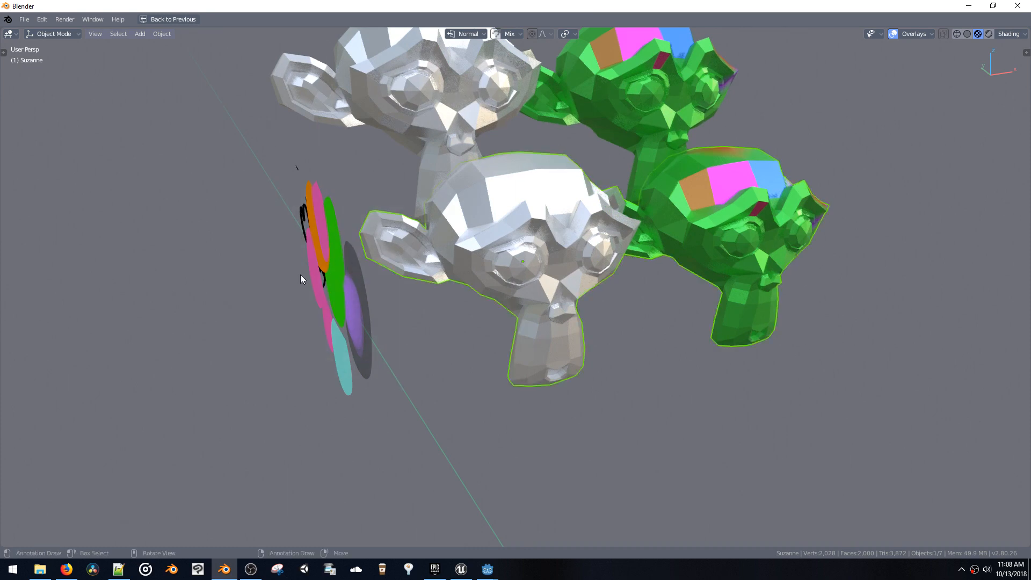
middle_drag(301, 275, 394, 293)
middle_drag(563, 411, 407, 362)
Show the lights, camera and extras, select the Grease Pencil object by its origin, and hide the extras again
key(z)
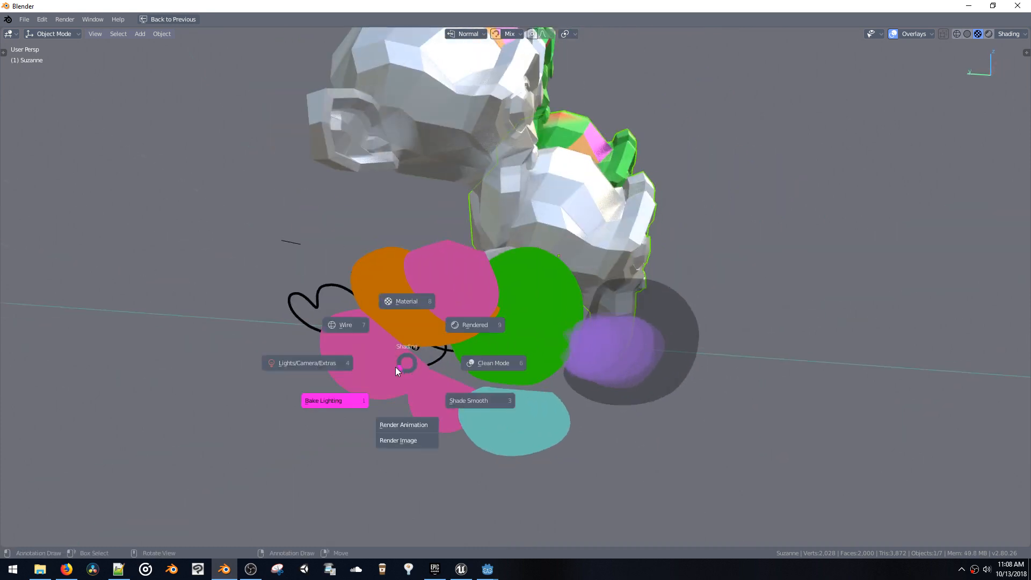
click(326, 369)
click(305, 331)
mouse_move(334, 336)
middle_down()
mouse_move(478, 272)
mouse_move(434, 281)
middle_up()
key(z)
click(378, 282)
Switch the Grease Pencil object to Draw mode and draw a large translucent purple filled shape beside the orange and pink ones
key(ctrl+Tab)
click(419, 253)
mouse_move(344, 191)
mouse_down()
mouse_move(211, 228)
mouse_move(314, 243)
mouse_up()
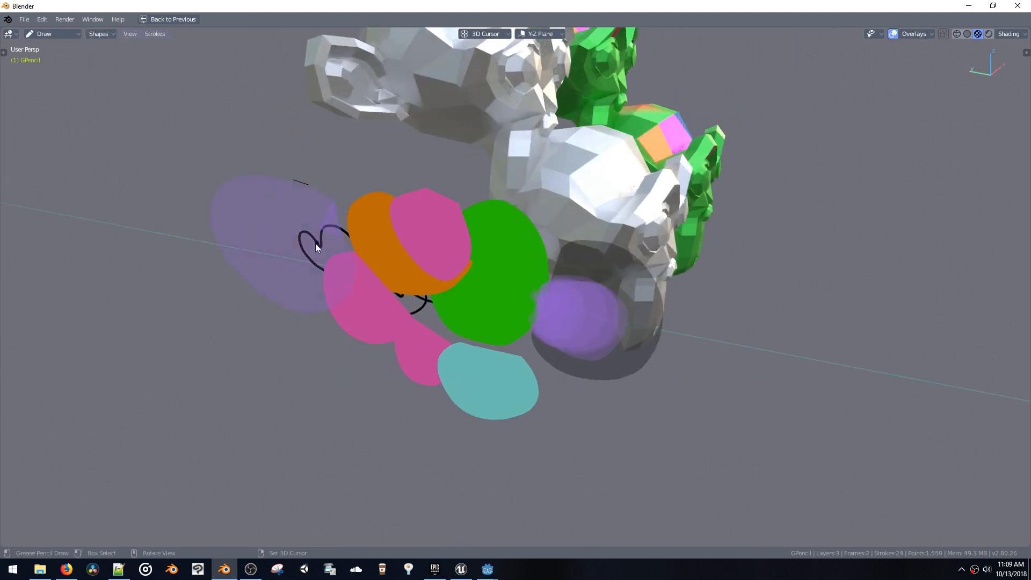
mouse_move(314, 244)
middle_down()
mouse_move(380, 239)
mouse_move(352, 241)
mouse_move(351, 265)
middle_up()
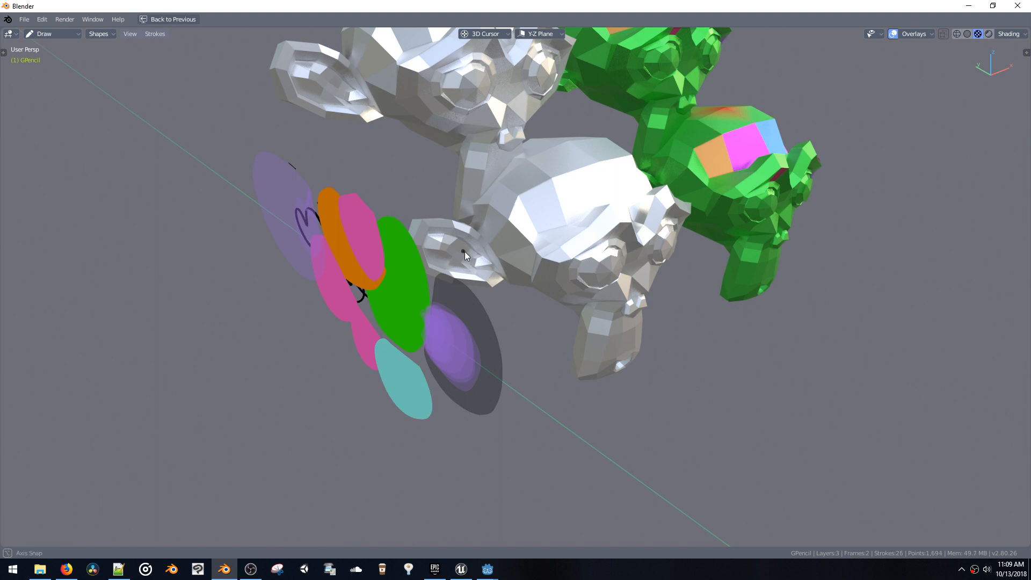
mouse_move(465, 252)
middle_down()
mouse_move(438, 241)
mouse_move(438, 300)
mouse_move(449, 301)
middle_up()
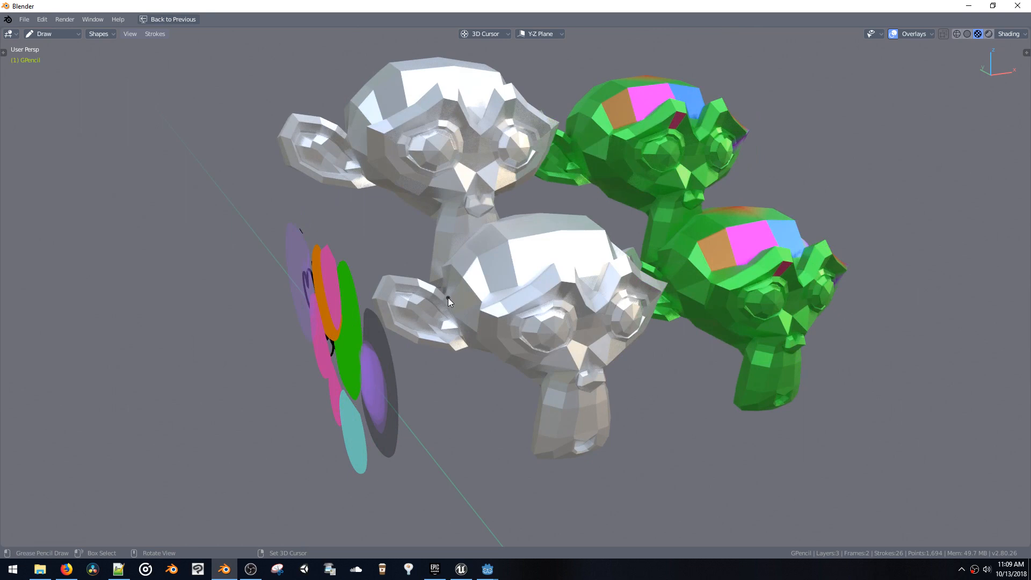
mouse_move(423, 265)
middle_down()
mouse_move(462, 269)
mouse_move(419, 290)
middle_up()
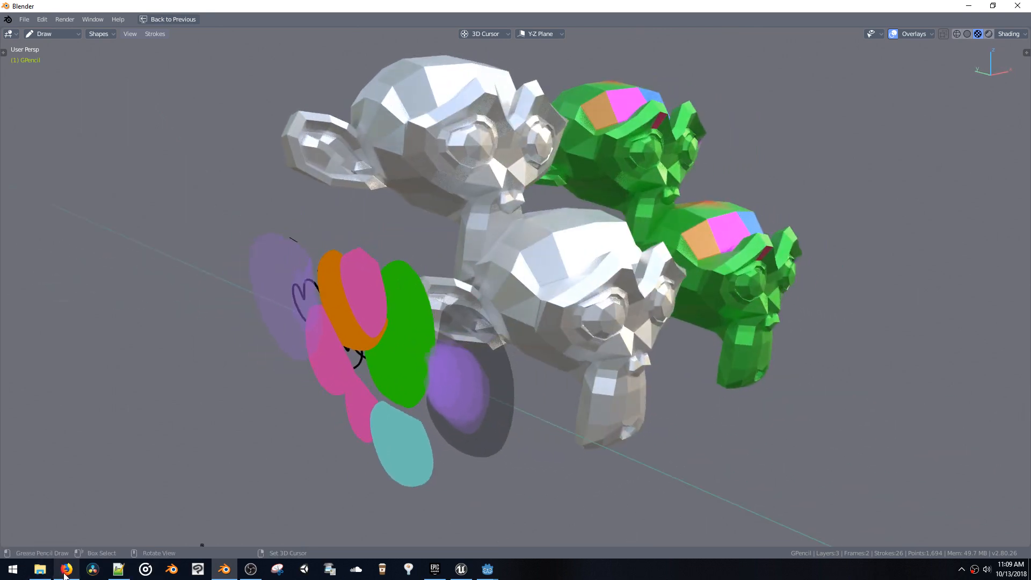
Switch to File Explorer and select the scripts HEAVYPOLY_HOTKEYS_28.py through jmQuickPipe.py in the startup folder for copying
click(40, 569)
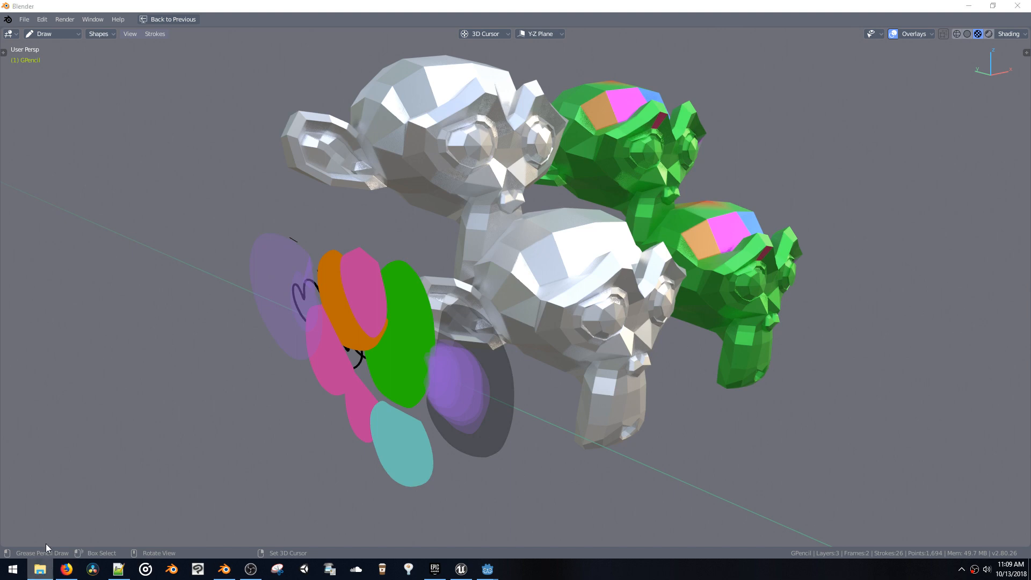
drag(0, 81, 305, 41)
drag(80, 30, 521, 122)
click(736, 237)
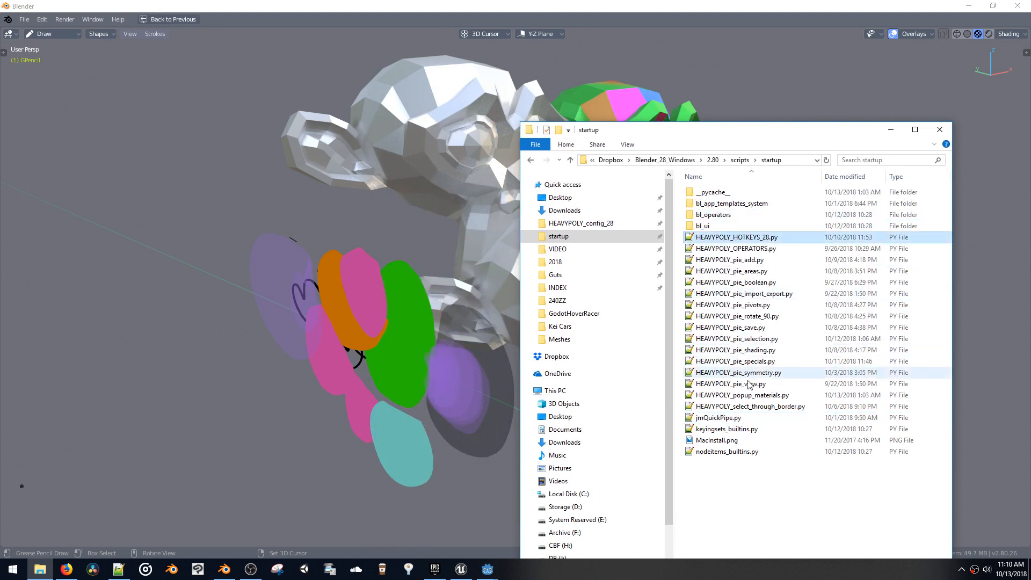
shift+click(736, 417)
click(736, 417)
shift+click(735, 236)
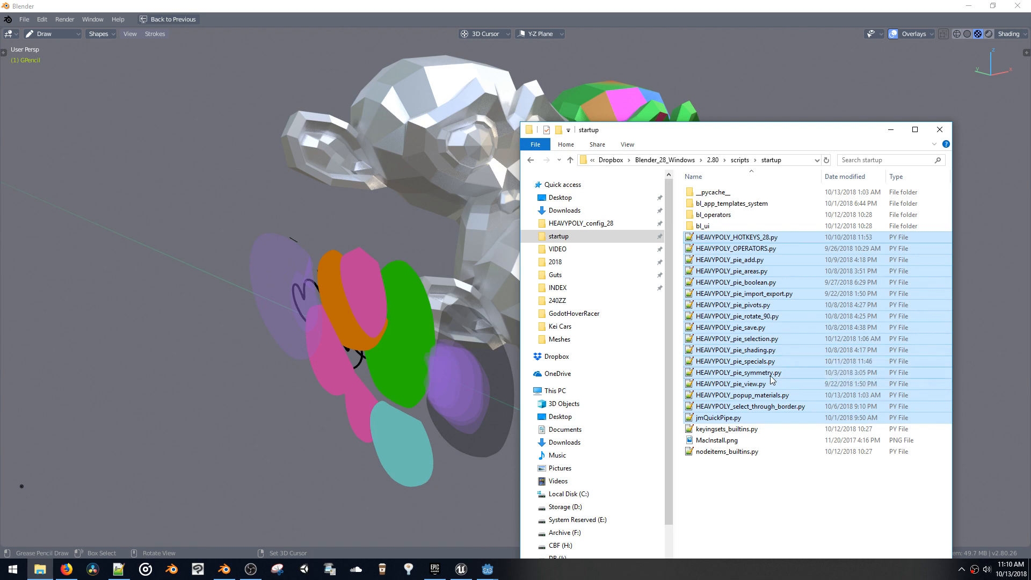
Paste the scripts into the HEAVYPOLY_config_28 folder, replacing the existing files, and minimize the file window
click(580, 224)
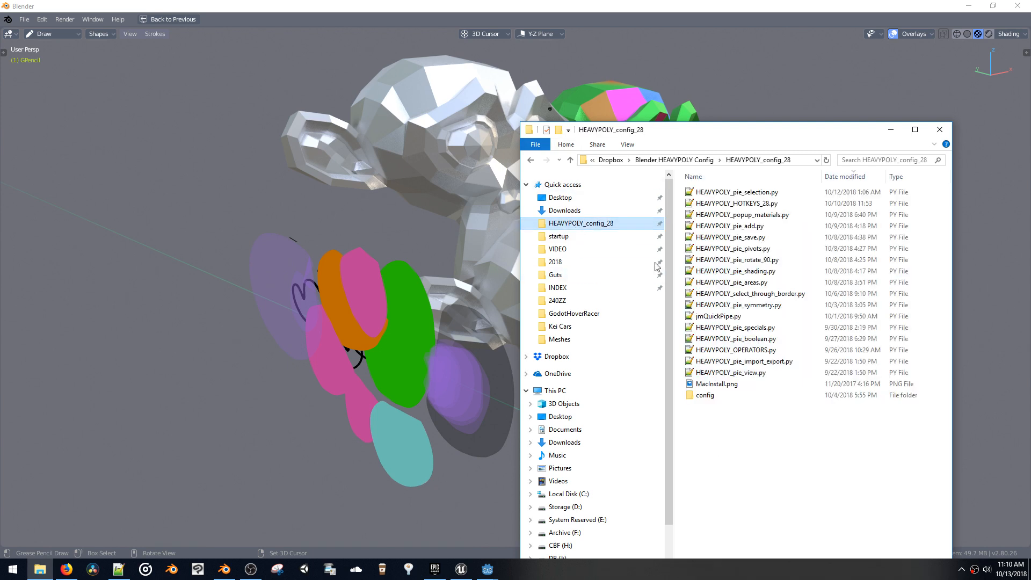
key(ctrl+v)
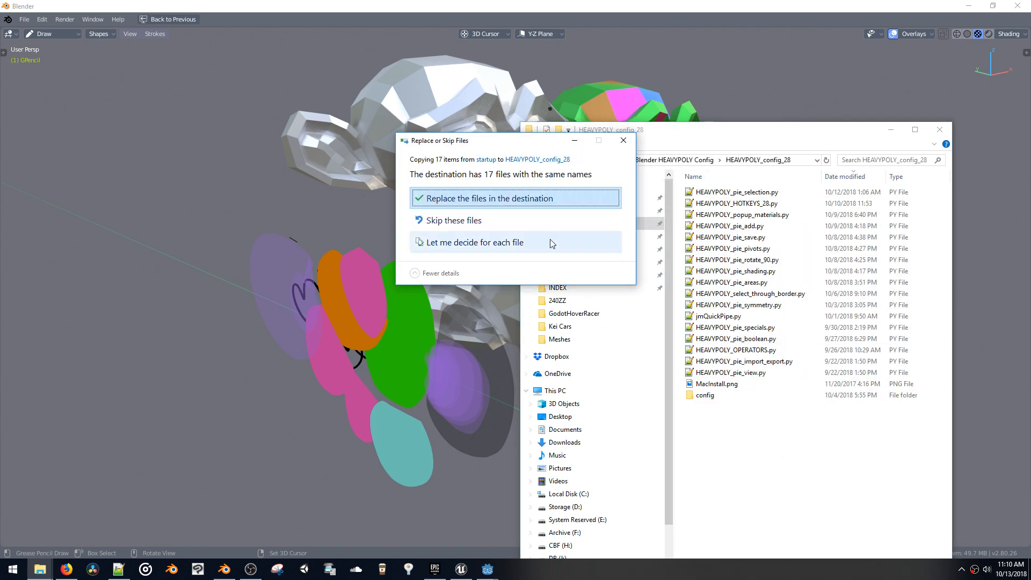
click(528, 199)
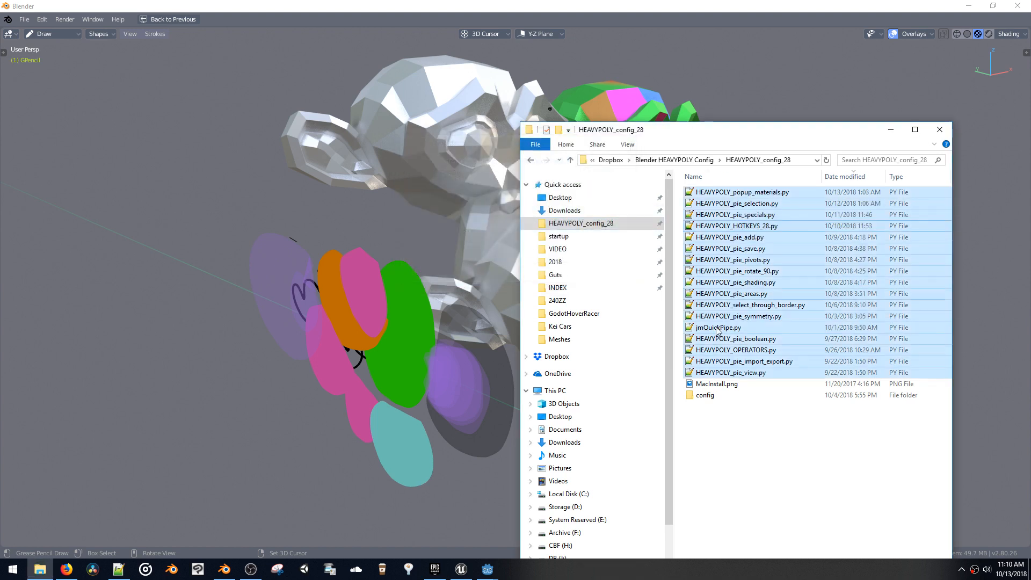
click(785, 438)
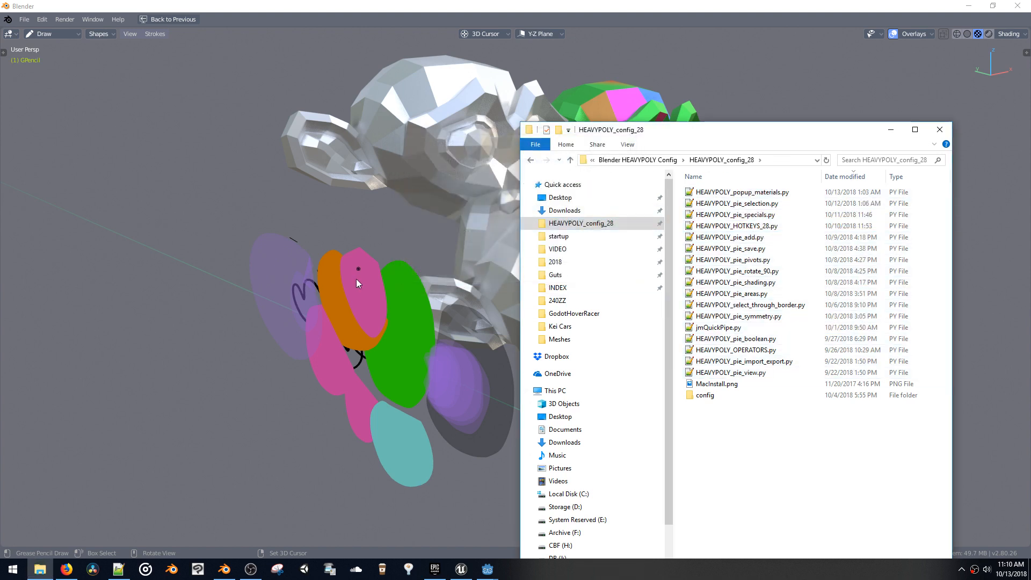
click(890, 129)
Switch back to Blender, leave Draw mode, and enter Edit Mode on the original monkey mesh with a face on top of the silver head selected
mouse_move(522, 214)
middle_down()
mouse_move(442, 215)
mouse_move(436, 227)
middle_up()
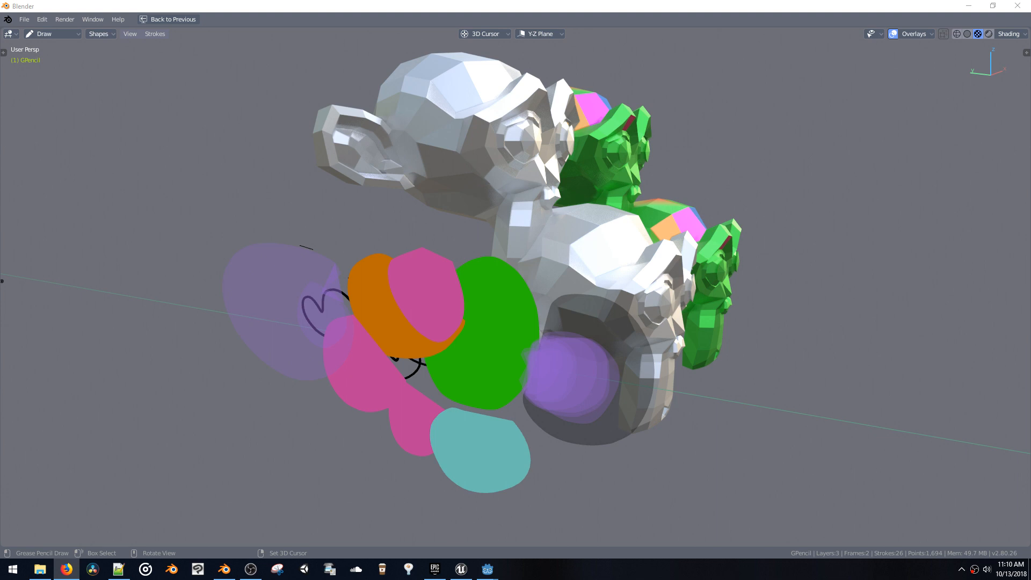
click(588, 247)
key(ctrl+Tab)
mouse_move(589, 247)
middle_down()
mouse_move(561, 254)
mouse_move(511, 242)
middle_up()
click(559, 340)
click(558, 295)
key(ctrl+Tab)
click(597, 229)
click(558, 251)
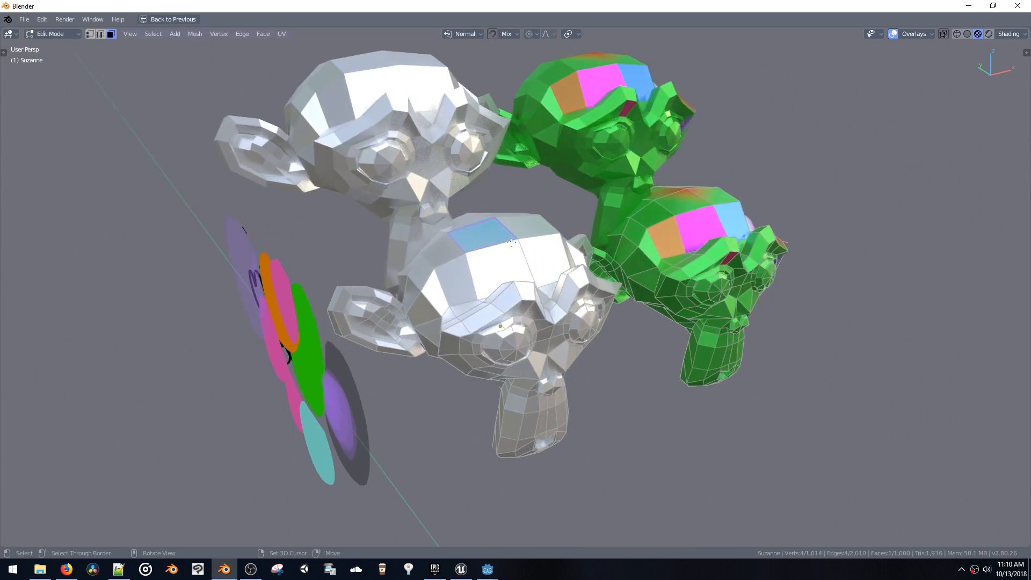
Extrude the selected face on top of the silver head upward in two segments to form a tall column
click(504, 292)
middle_drag(504, 292, 521, 313)
key(e)
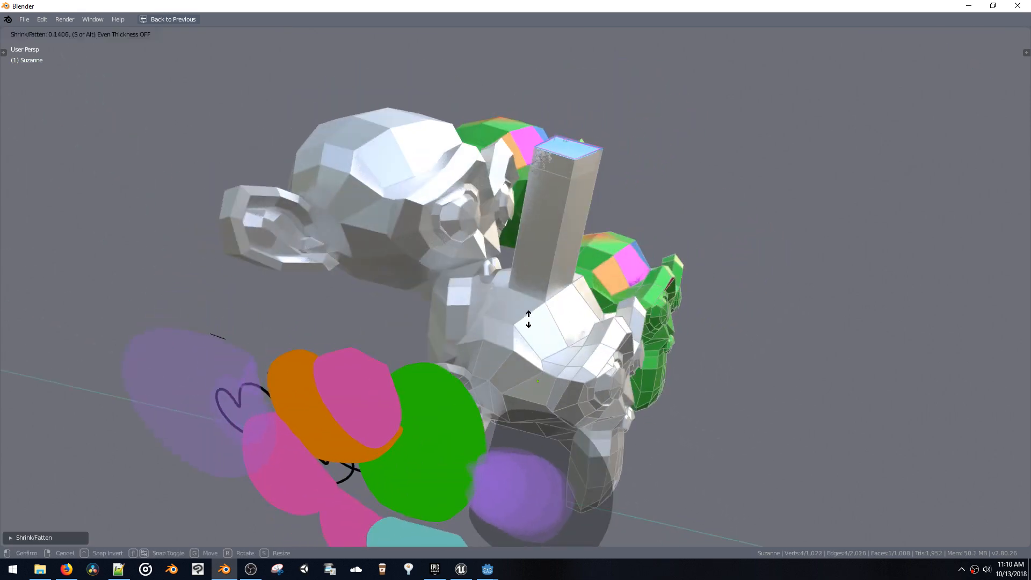
click(558, 281)
middle_drag(558, 282, 517, 363)
key(e)
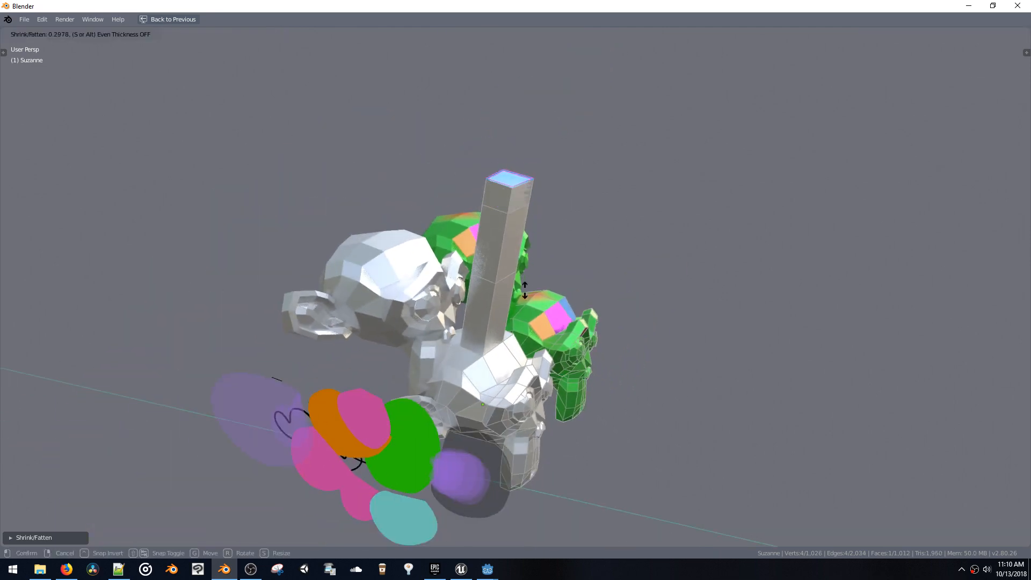
click(517, 381)
Extrude the side face near the column's top outward in several segments to form a long straight arm
click(520, 196)
key(e)
click(533, 246)
key(e)
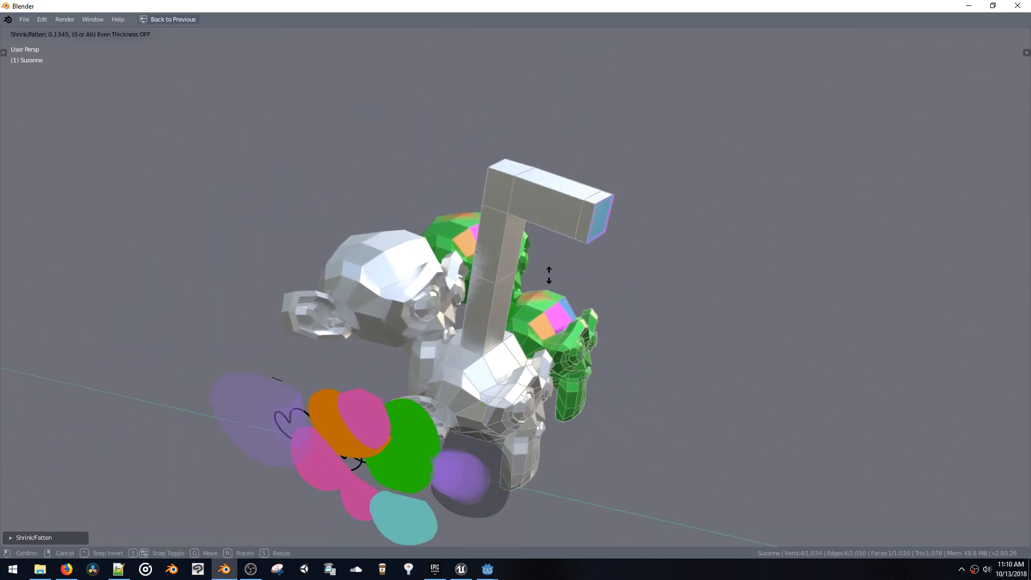
click(542, 310)
key(e)
click(548, 337)
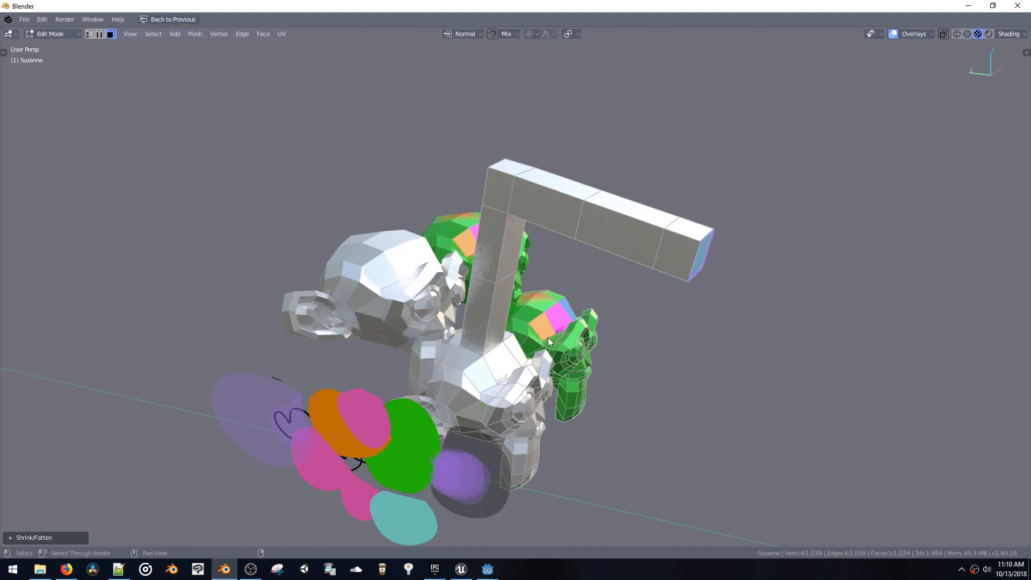
key(e)
click(539, 335)
Extrude the arm's end face repeatedly to cursor points, forming a tube that loops below, around and back over the monkeys
ctrl+right_click(616, 337)
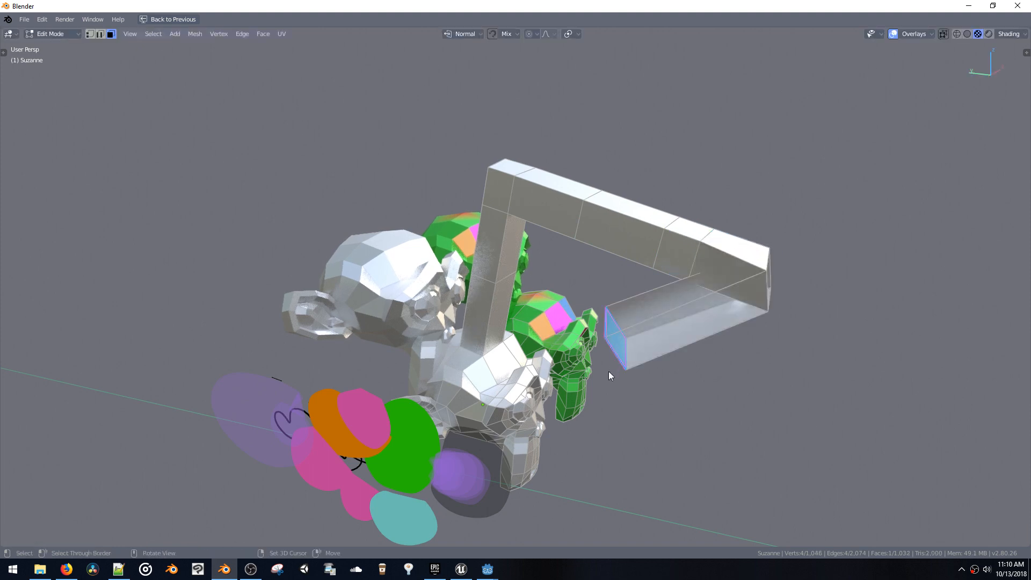
ctrl+right_click(615, 385)
ctrl+right_click(657, 422)
ctrl+right_click(722, 429)
ctrl+right_click(772, 421)
ctrl+right_click(808, 390)
ctrl+right_click(815, 339)
ctrl+right_click(814, 290)
ctrl+right_click(812, 199)
ctrl+right_click(880, 205)
ctrl+right_click(926, 279)
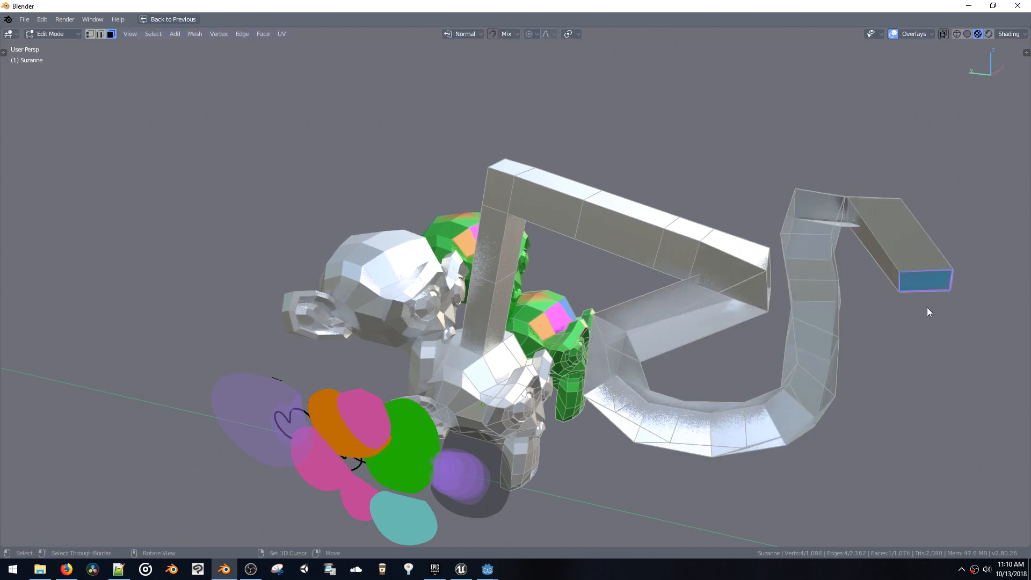
ctrl+right_click(913, 349)
ctrl+right_click(883, 422)
ctrl+right_click(773, 502)
ctrl+right_click(691, 493)
ctrl+right_click(539, 447)
ctrl+right_click(496, 371)
ctrl+right_click(452, 307)
ctrl+right_click(348, 242)
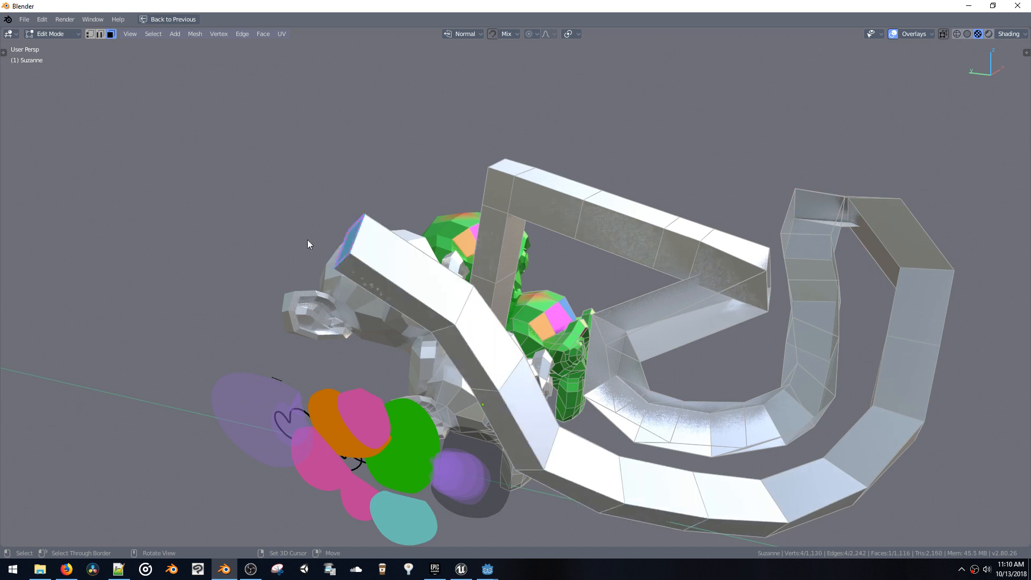
ctrl+right_click(283, 247)
ctrl+right_click(238, 281)
ctrl+right_click(177, 274)
ctrl+right_click(153, 192)
ctrl+right_click(232, 123)
ctrl+right_click(557, 143)
Continue the tube with further extrusions to cursor points, doubling back above the monkeys and across the straight arm
ctrl+right_click(469, 78)
ctrl+right_click(395, 75)
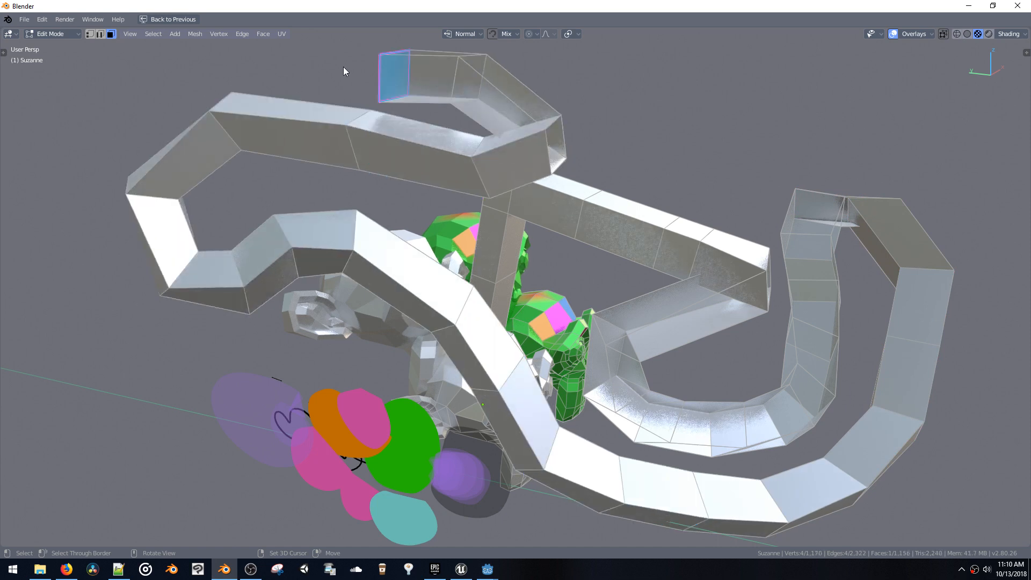
ctrl+right_click(329, 47)
ctrl+right_click(298, 97)
ctrl+right_click(303, 134)
ctrl+right_click(380, 175)
ctrl+right_click(461, 233)
ctrl+right_click(520, 261)
ctrl+right_click(611, 258)
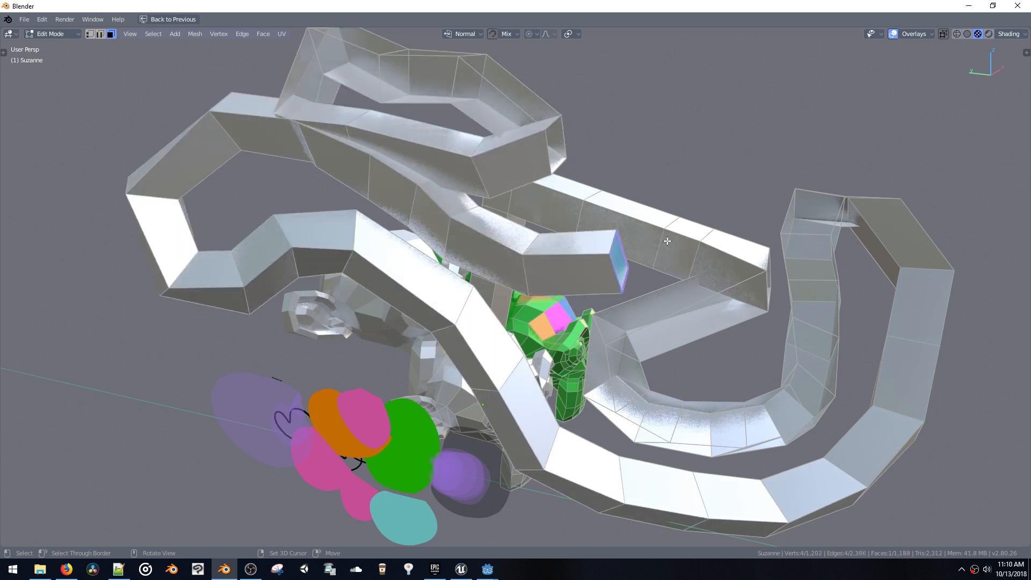
ctrl+right_click(664, 244)
ctrl+right_click(724, 218)
middle_drag(718, 219, 648, 227)
Undo the latest tube extrusions back to the section passing above the silver monkeys
key(ctrl+z)
key(ctrl+z)
key(ctrl+z)
key(ctrl+z)
key(ctrl+z)
key(ctrl+z)
key(ctrl+z)
key(ctrl+z)
key(ctrl+z)
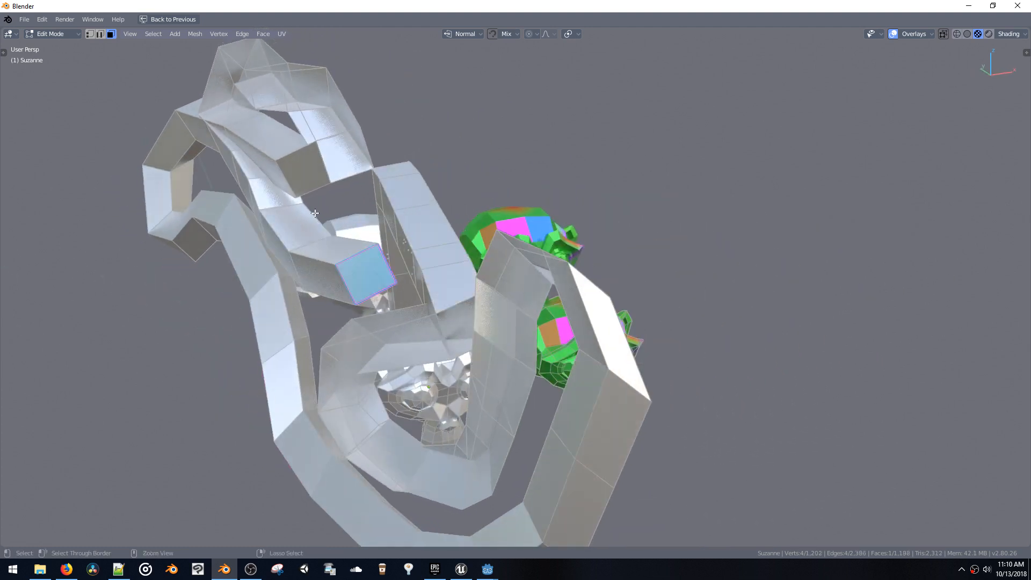
key(ctrl+z)
key(ctrl+z)
key(ctrl+z)
key(ctrl+z)
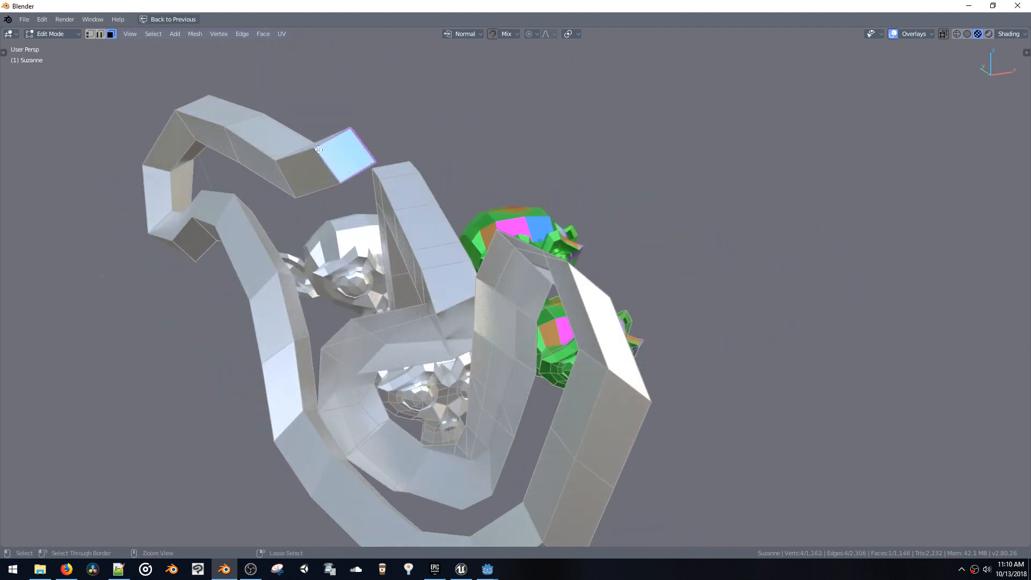
Extend the tube's end face to new cursor points in a wavy path above and past the green monkeys
ctrl+right_click(355, 119)
ctrl+right_click(452, 106)
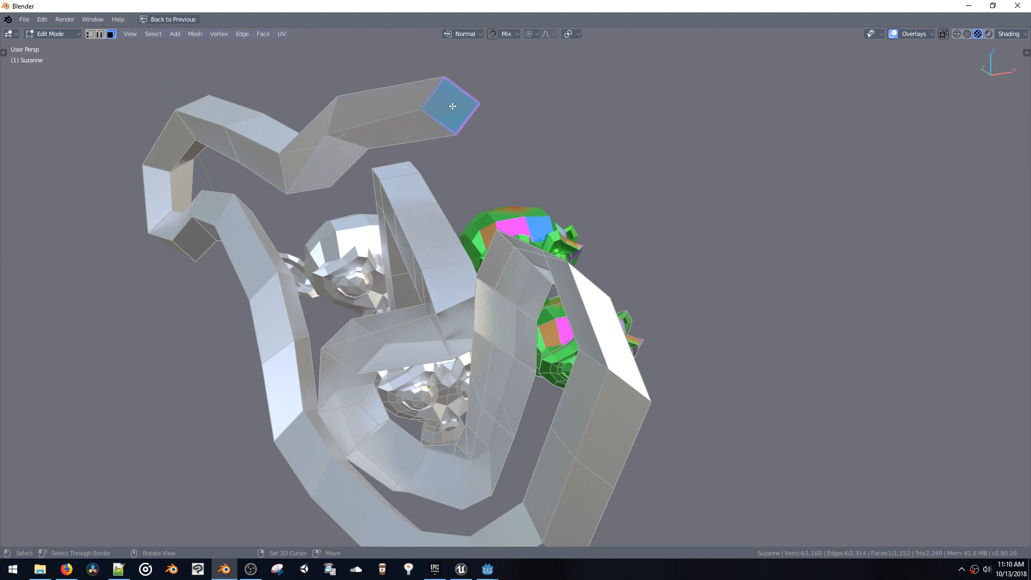
ctrl+right_click(501, 177)
ctrl+right_click(590, 201)
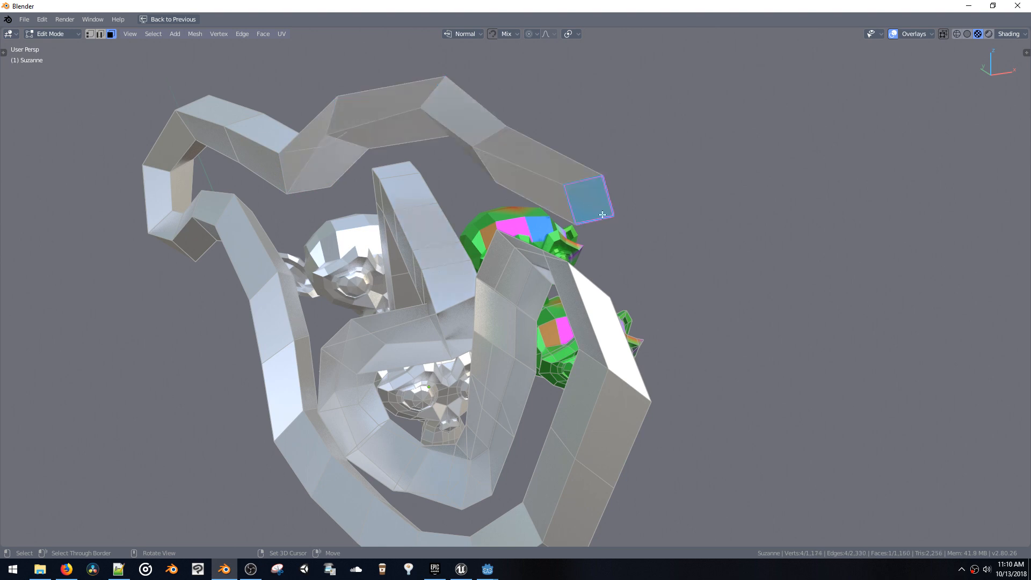
ctrl+right_click(697, 226)
middle_drag(728, 224, 564, 191)
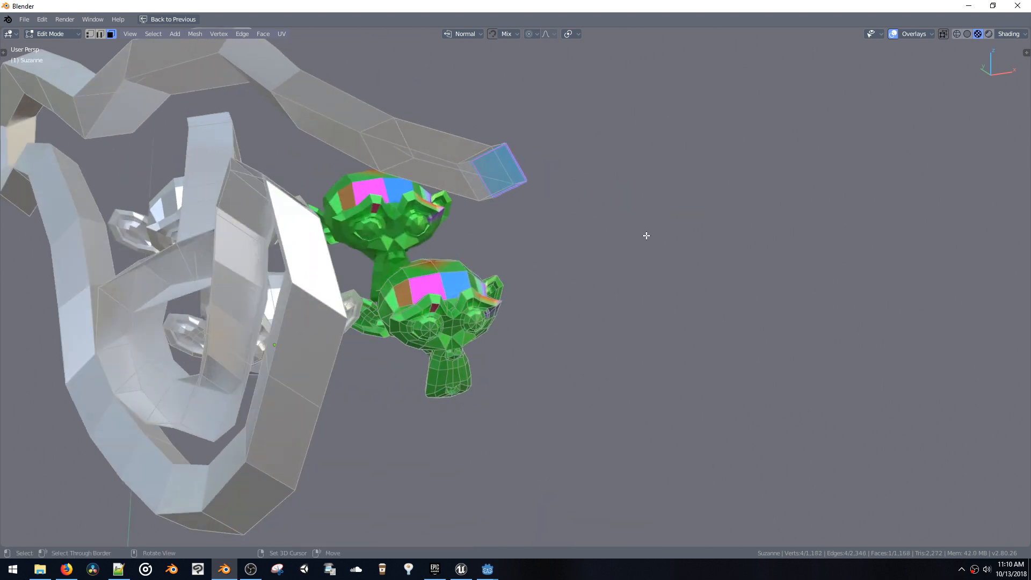
Search the operators for "extrude to" and run Duplicate or Extrude to Cursor on the tube's end face
key(F3)
text(extru)
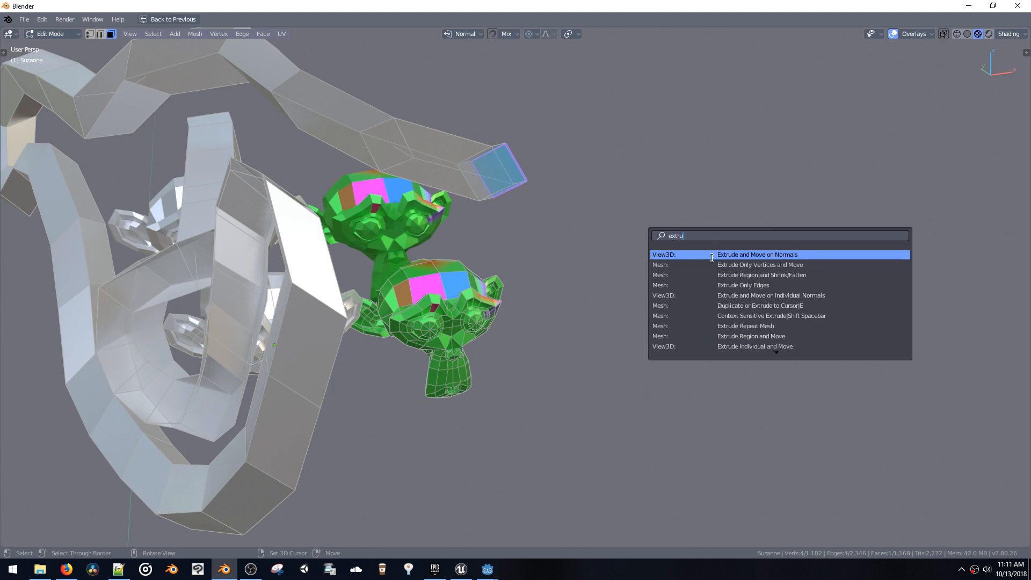
text(de to)
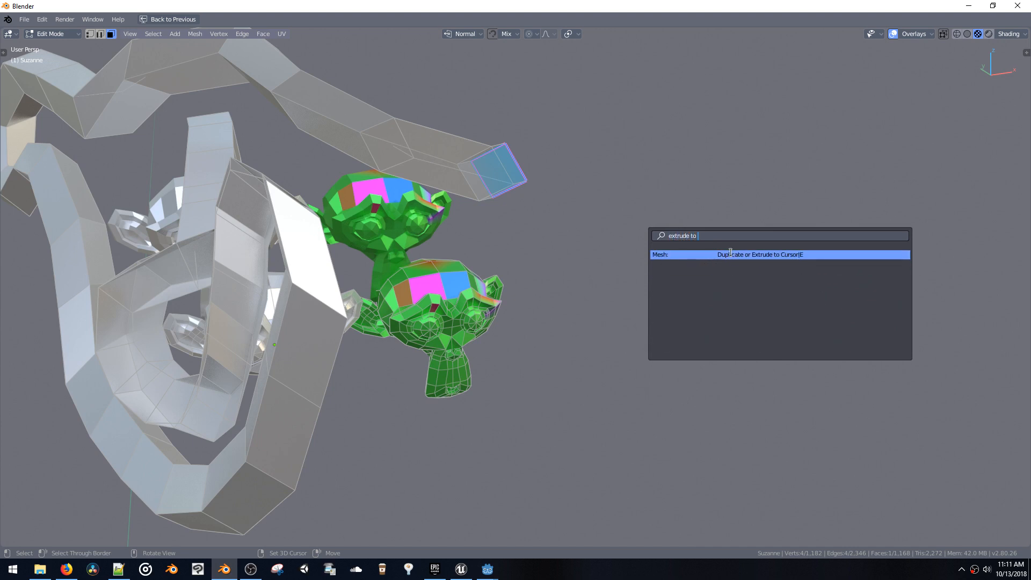
click(731, 254)
In top view, duplicate a single vertex into empty space and extrude it to cursor points into a winding open outline
middle_drag(729, 256, 569, 185)
key(1)
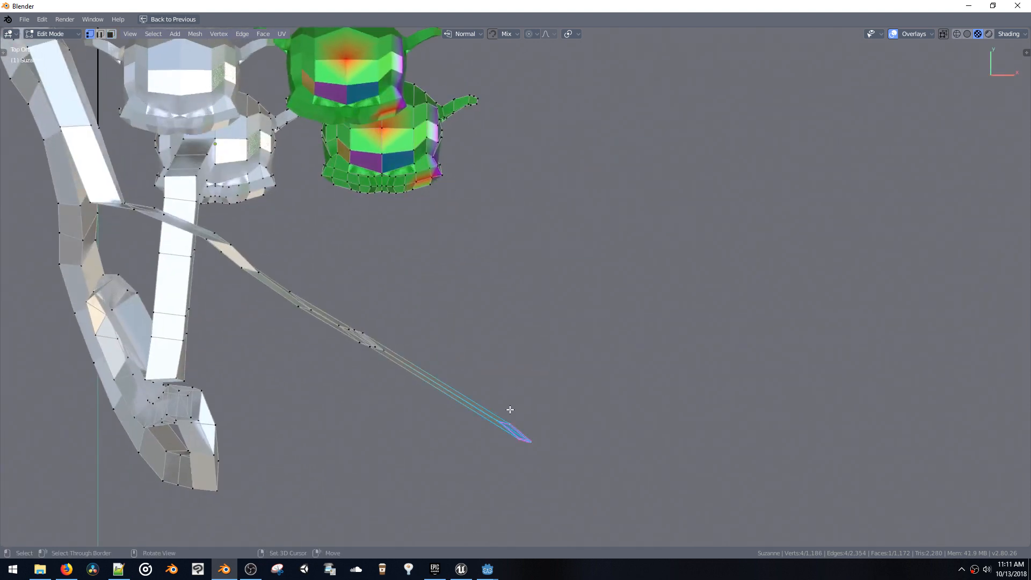
key(shift+d)
click(578, 310)
shift+middle_drag(562, 295, 484, 281)
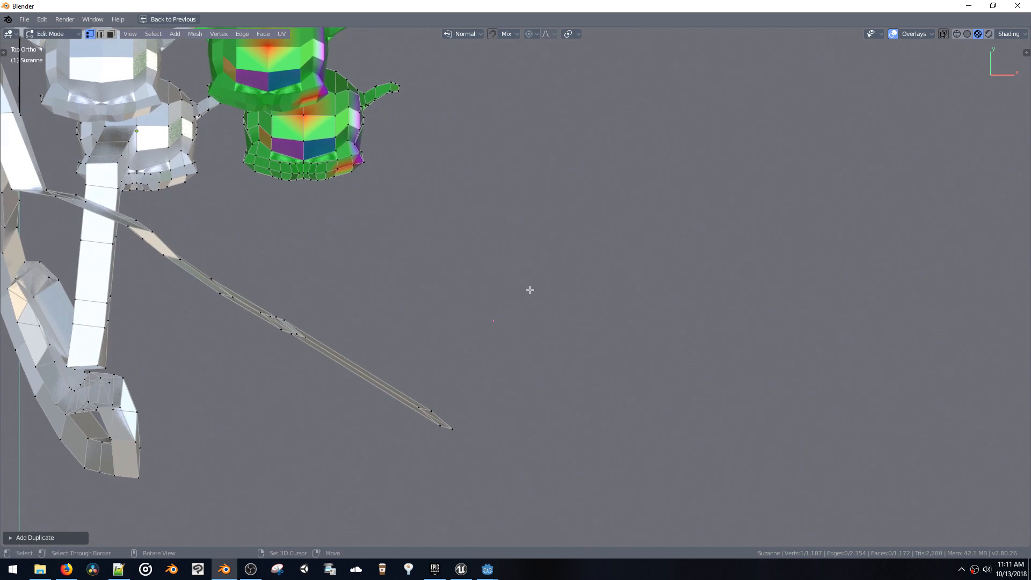
ctrl+right_click(534, 260)
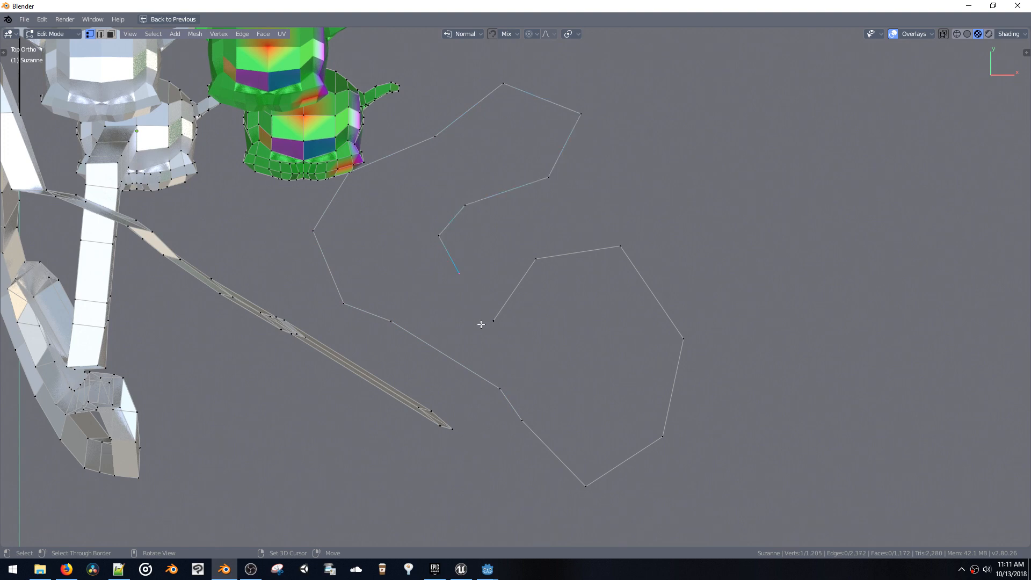
Continue the outline with regular vertex extrusions, placing large segments around its lower side and back toward the tube
shift+middle_drag(444, 275, 396, 222)
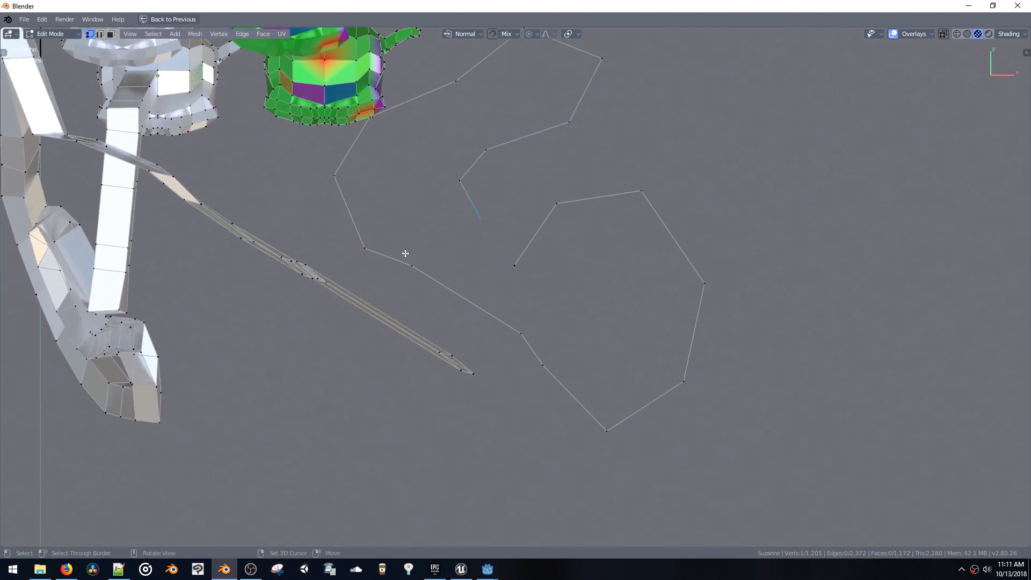
key(e)
click(705, 220)
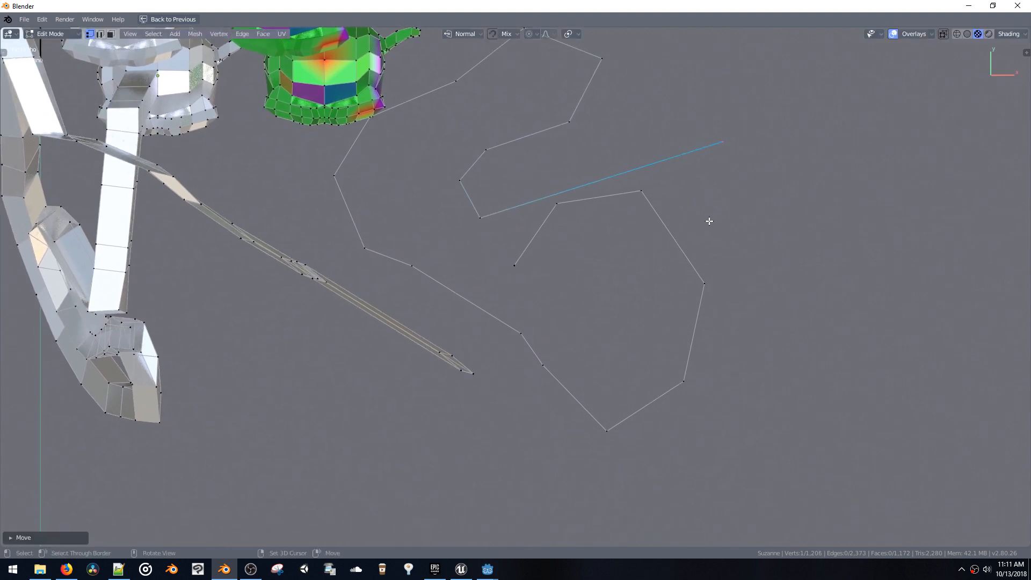
key(e)
click(757, 408)
key(e)
click(704, 531)
key(e)
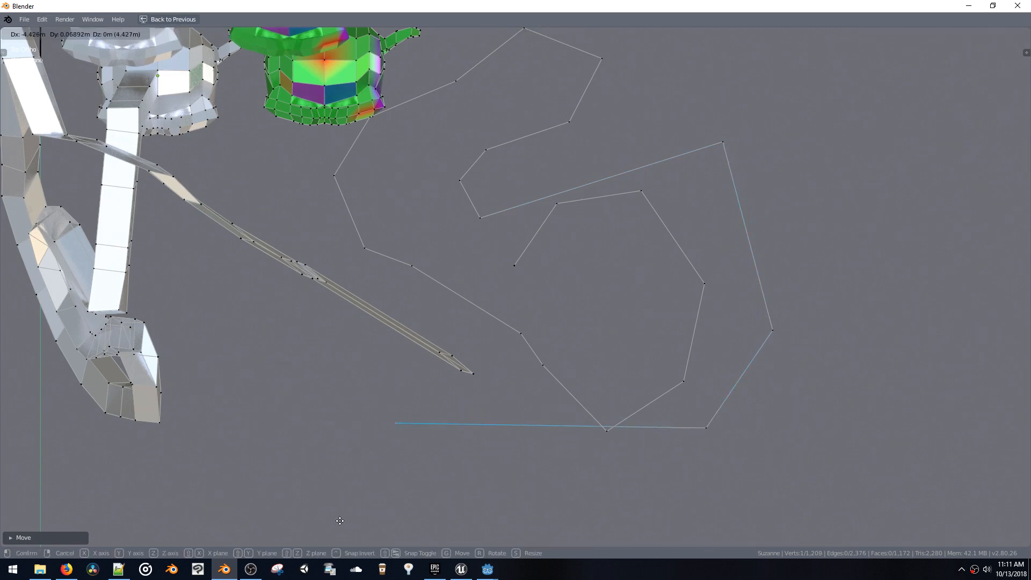
click(323, 510)
key(e)
click(235, 395)
Extrude the whole winding outline upward along the Z axis into a vertical wall
middle_drag(234, 389, 462, 279)
key(alt+a)
key(e)
key(z)
click(456, 244)
Select the linked geometry of the silver monkey head and its tube and delete it
click(462, 279)
key(ctrl+l)
click(471, 289)
key(ctrl+l)
key(x)
key(v)
Select the entire linked wall and try insetting its faces
click(571, 283)
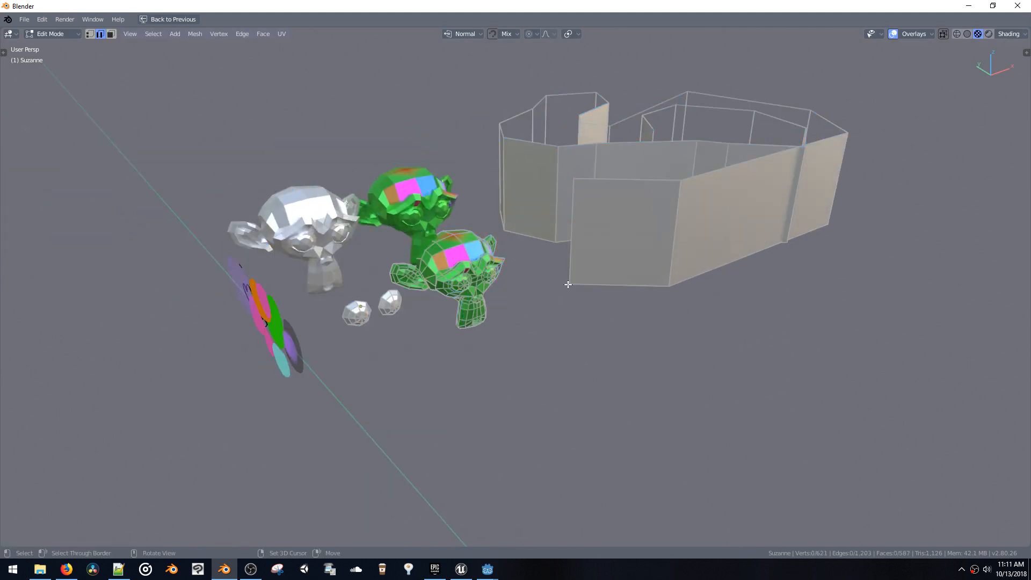
key(ctrl+l)
shift+middle_drag(576, 279, 553, 283)
key(i)
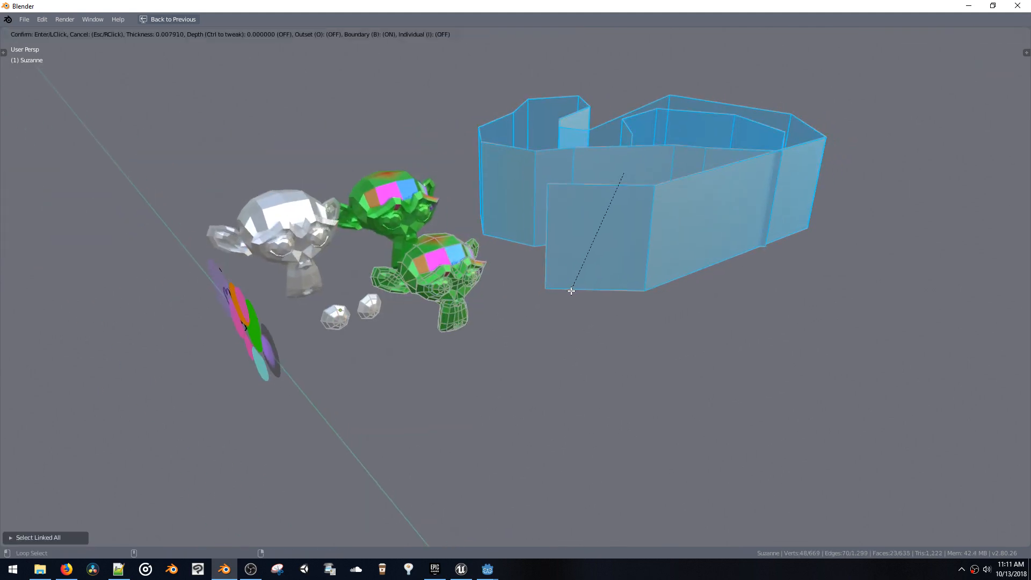
click(571, 294)
key(ctrl+z)
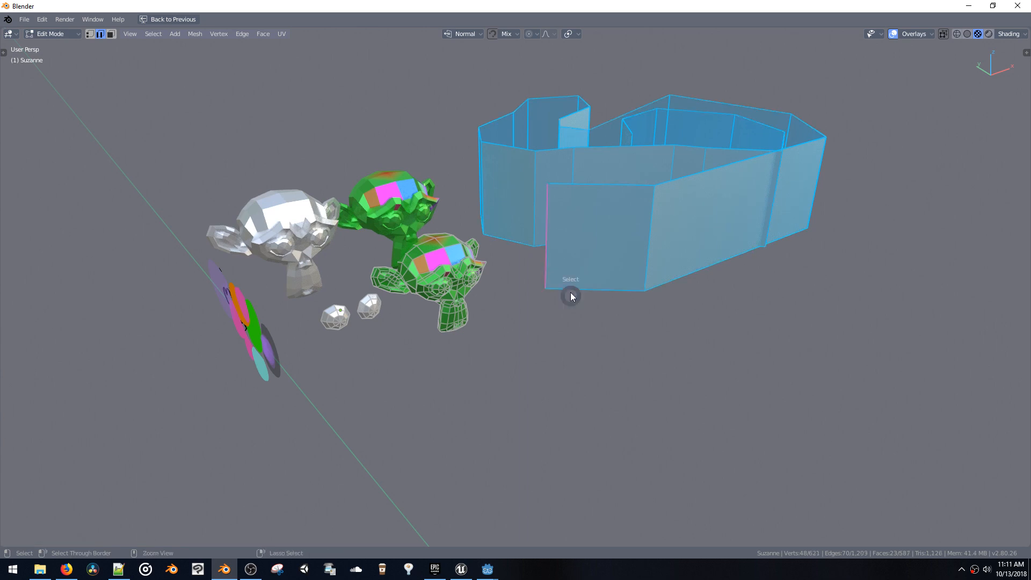
Duplicate the wall's bottom edge loop and place the copy around the monkeys
alt+click(573, 288)
key(shift+d)
click(535, 294)
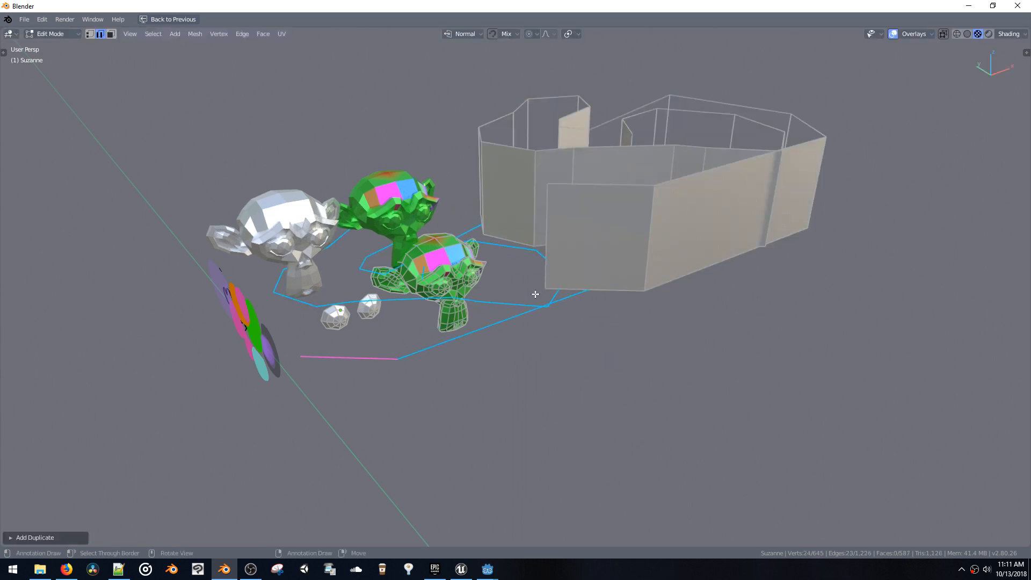
Delete the wall's front panel and the rest of its linked geometry, keeping the duplicated outline
right_click(546, 242)
key(x)
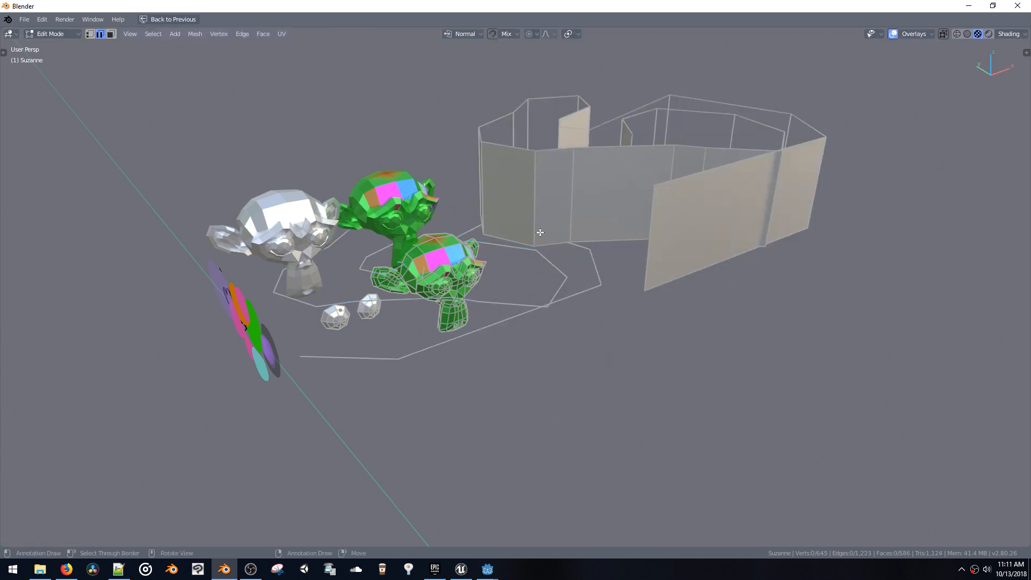
right_click(536, 229)
key(ctrl+l)
key(x)
Select the linked duplicated outline from its back edge and move it into the empty space beside the monkeys
right_click(534, 249)
key(g)
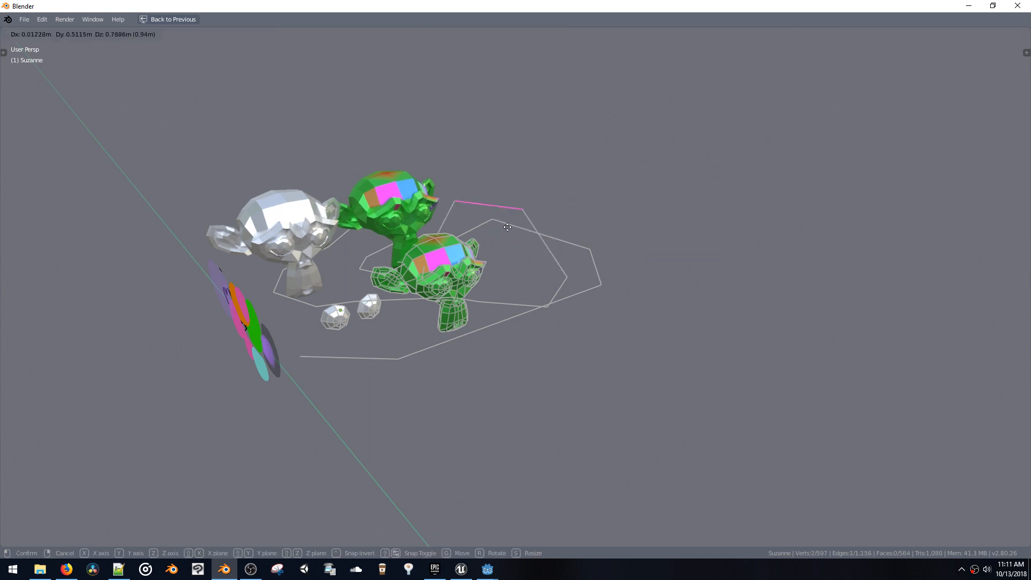
click(540, 230)
middle_drag(531, 233, 478, 225)
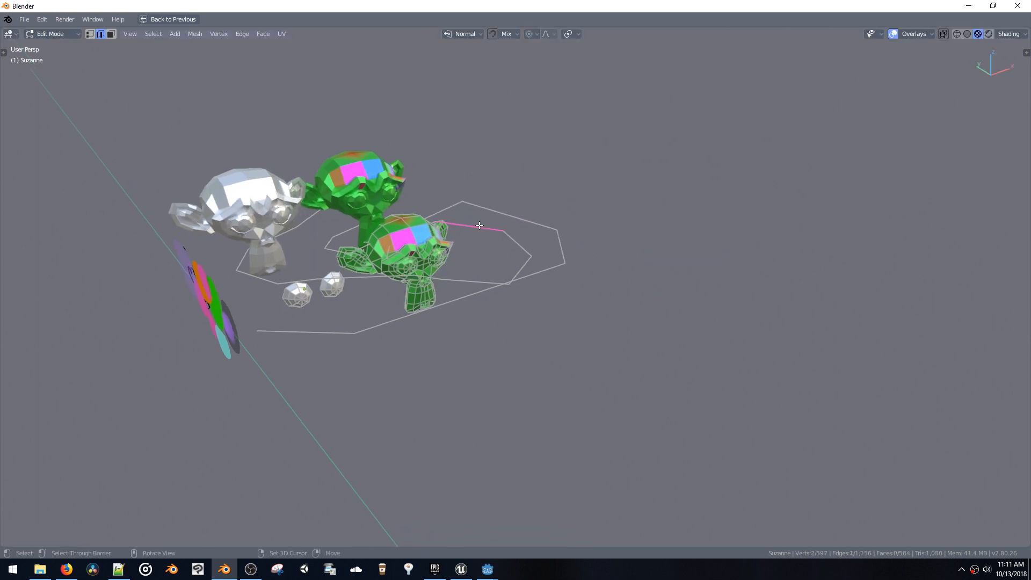
key(ctrl+l)
key(g)
click(759, 218)
shift+middle_drag(757, 219, 572, 214)
Extrude the repositioned outline upward along the Z axis into a low wall
shift+middle_drag(530, 247, 440, 271)
key(e)
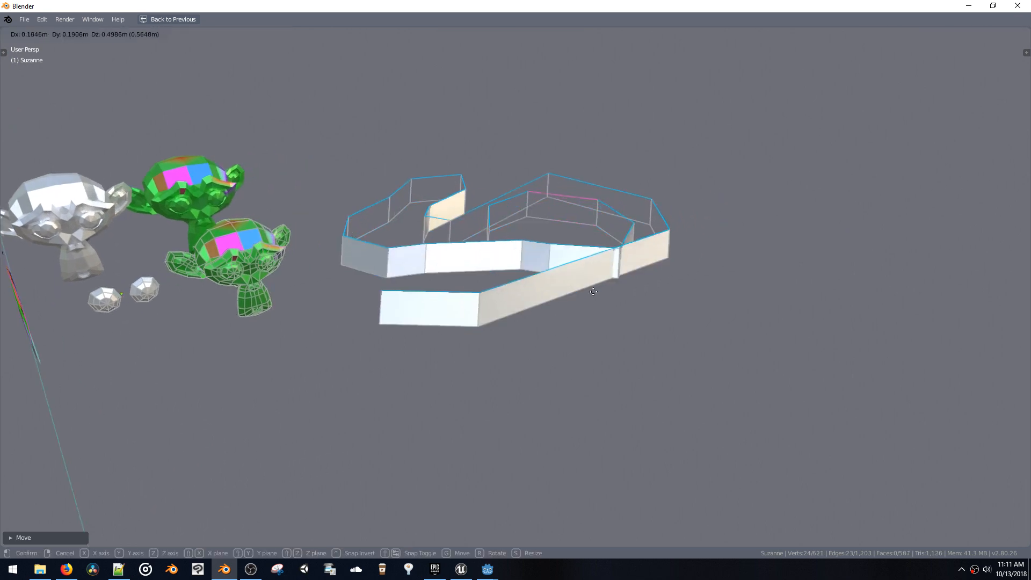
key(z)
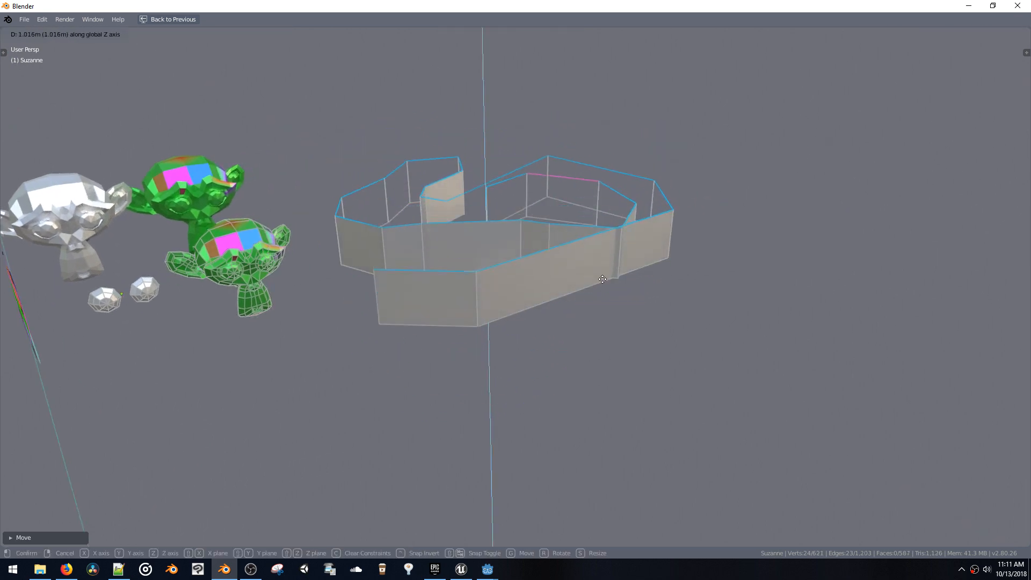
click(593, 276)
In face mode, extrude the long front panel of the wall outward into a solid block
shift+middle_drag(592, 276, 556, 277)
key(3)
key(e)
click(571, 339)
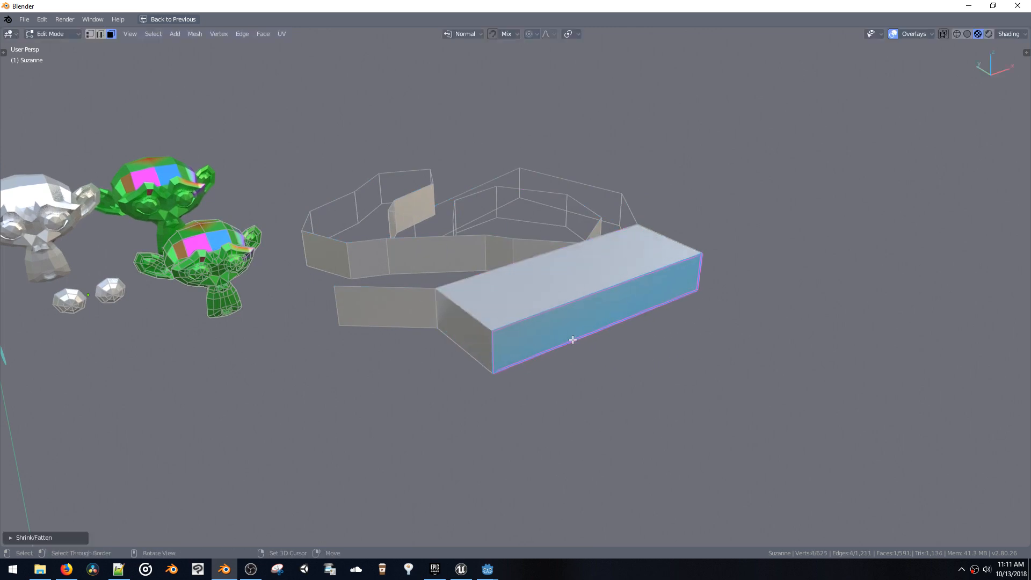
In edge mode, extrude the block's upper front edge outward into a sloping panel and adjust the position of its outer edge
shift+middle_drag(578, 333, 539, 283)
key(2)
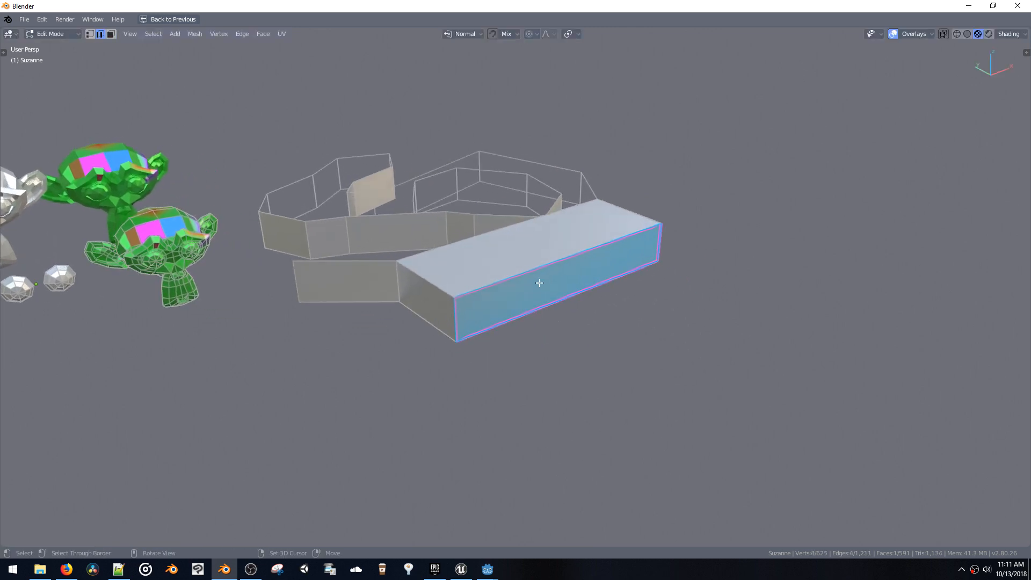
key(e)
click(706, 310)
shift+middle_drag(706, 310, 508, 270)
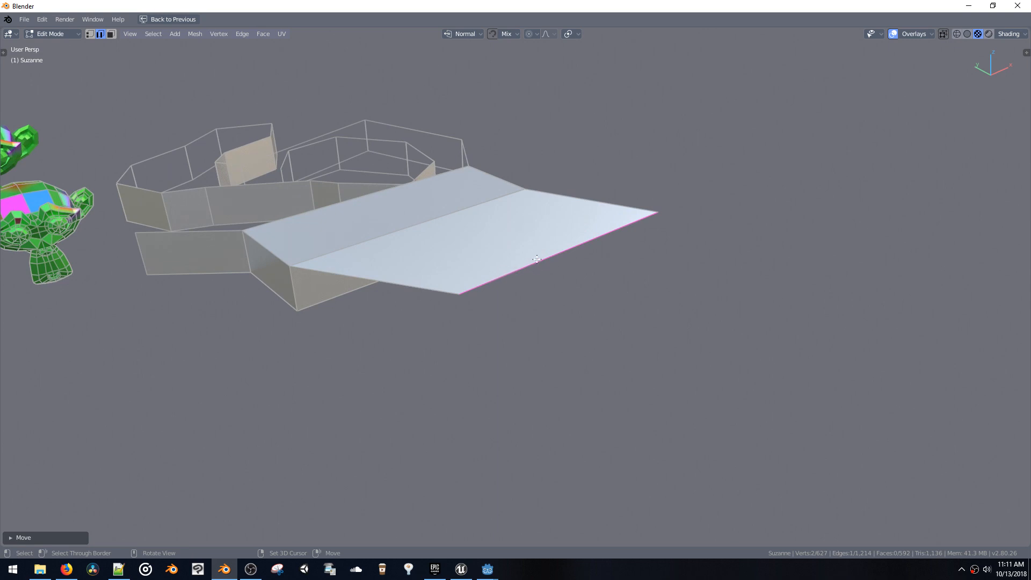
key(g)
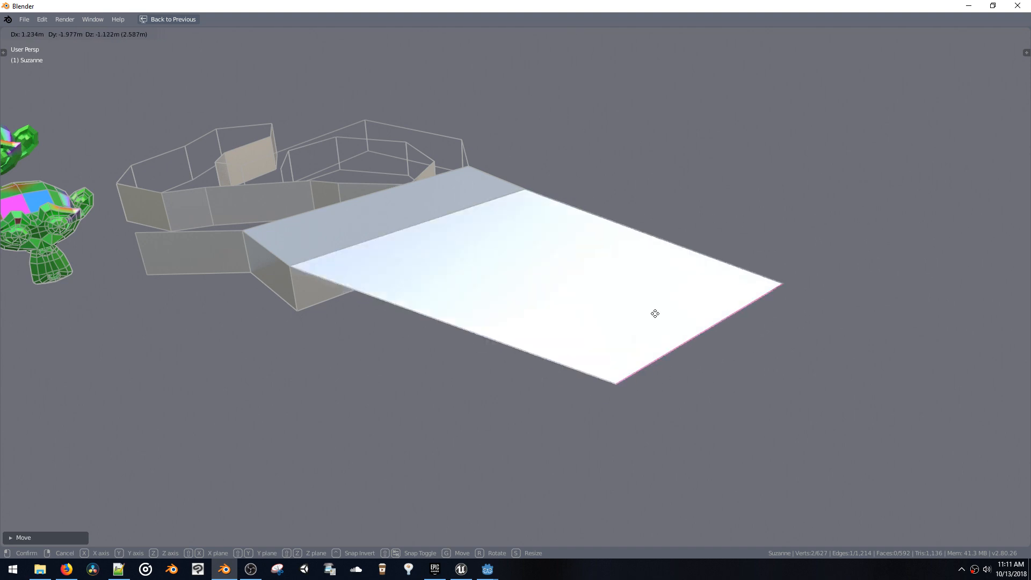
click(510, 262)
Extrude the sloping panel's outer edge along the Y axis to add a second panel
key(e)
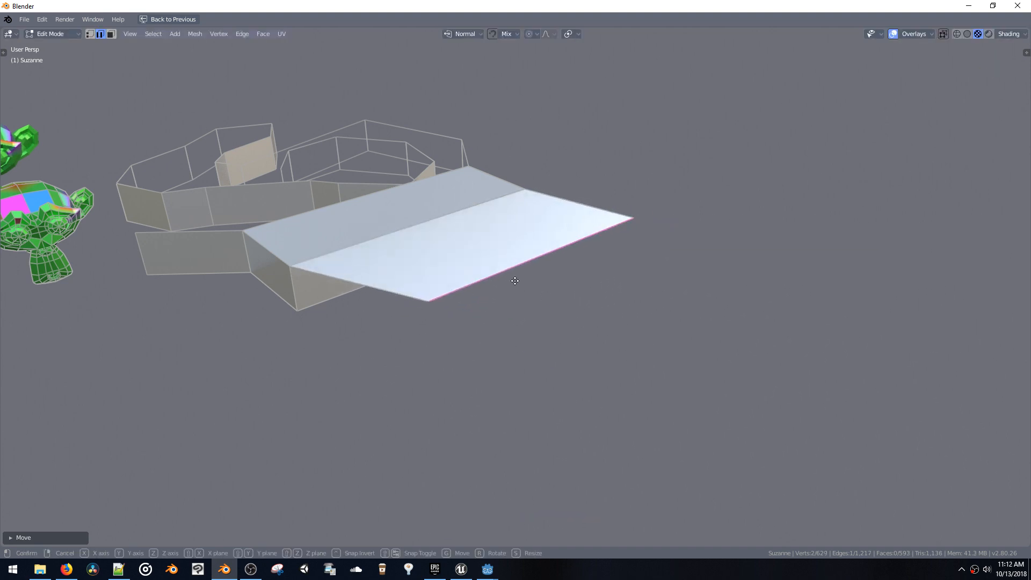
key(y)
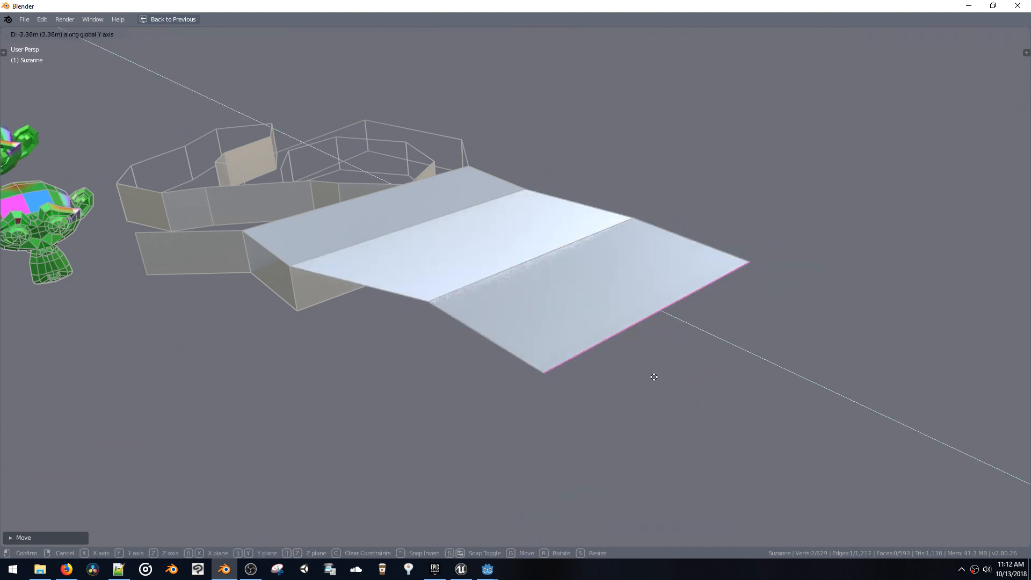
click(644, 312)
In face mode, select both new panel faces and extrude them upward twice into a two-tier solid block
middle_drag(562, 305, 524, 264)
key(3)
click(526, 266)
shift+click(568, 291)
key(e)
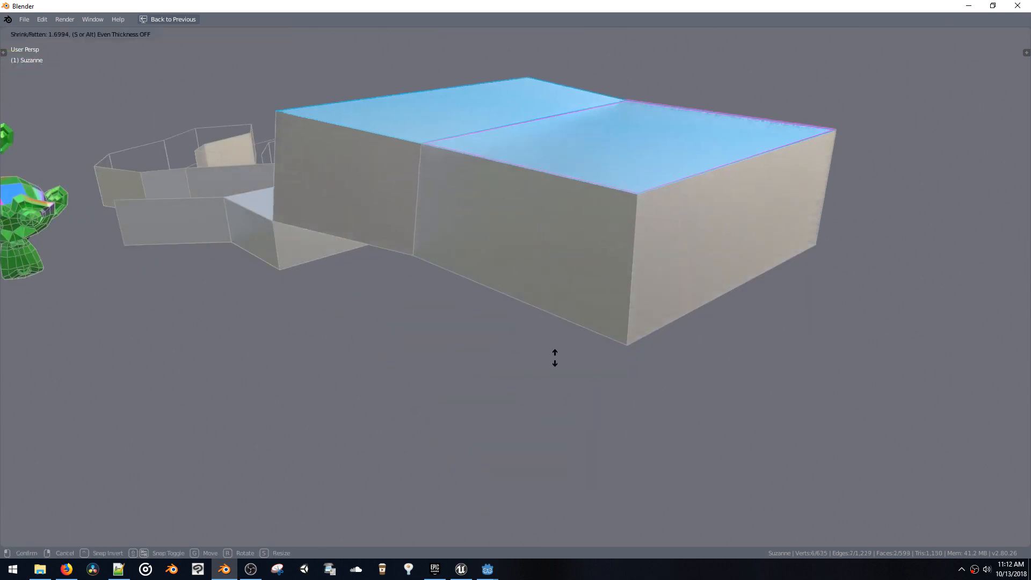
click(553, 349)
scroll(546, 338, down, 3)
key(alt+s)
click(542, 385)
Extrude the upper front face of the two-tier block outward into an overhang
shift+middle_drag(561, 298, 538, 317)
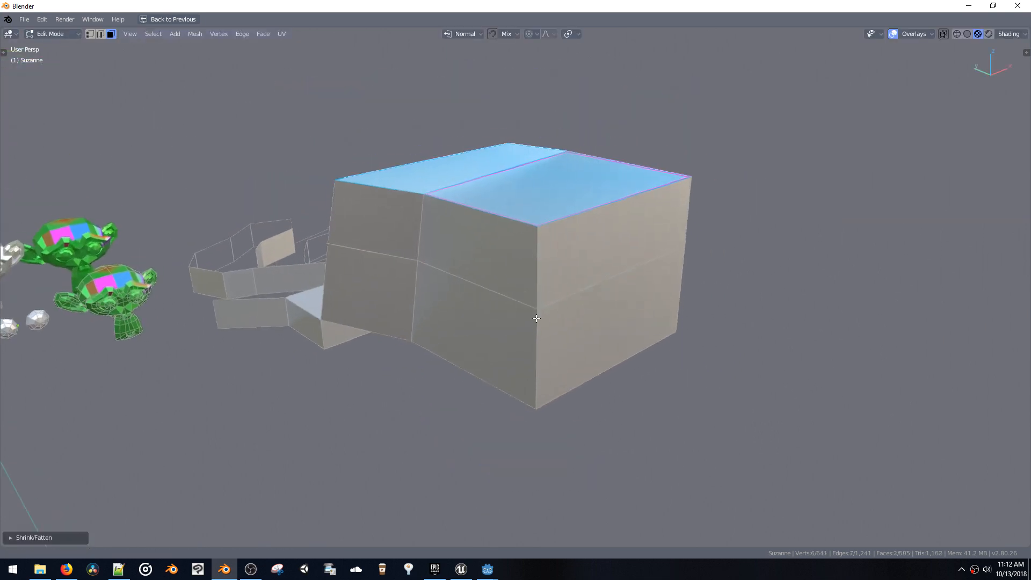
click(600, 260)
key(e)
click(611, 322)
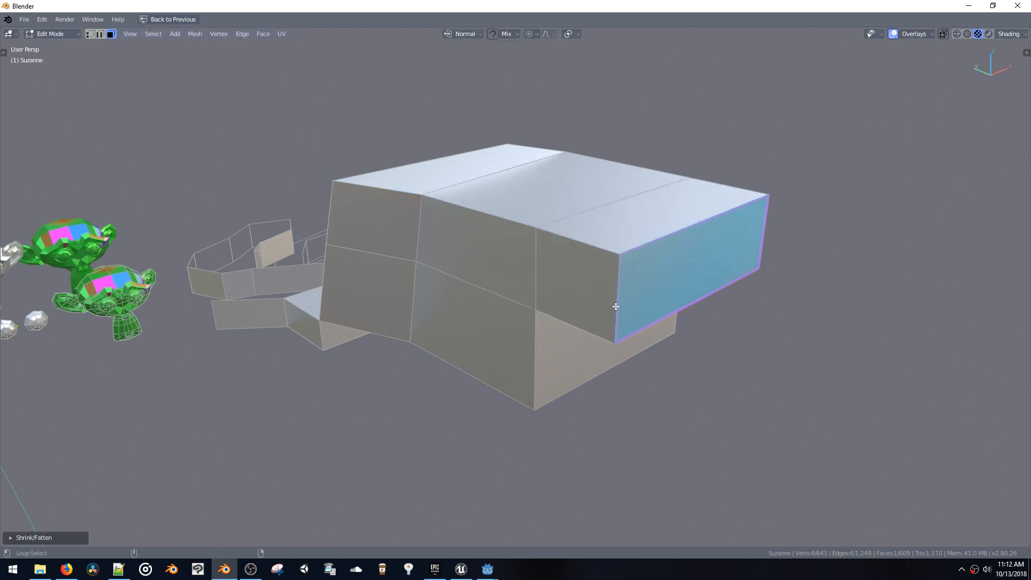
Select the loop of side faces around the block's upper tier and inset it
alt+click(610, 348)
key(i)
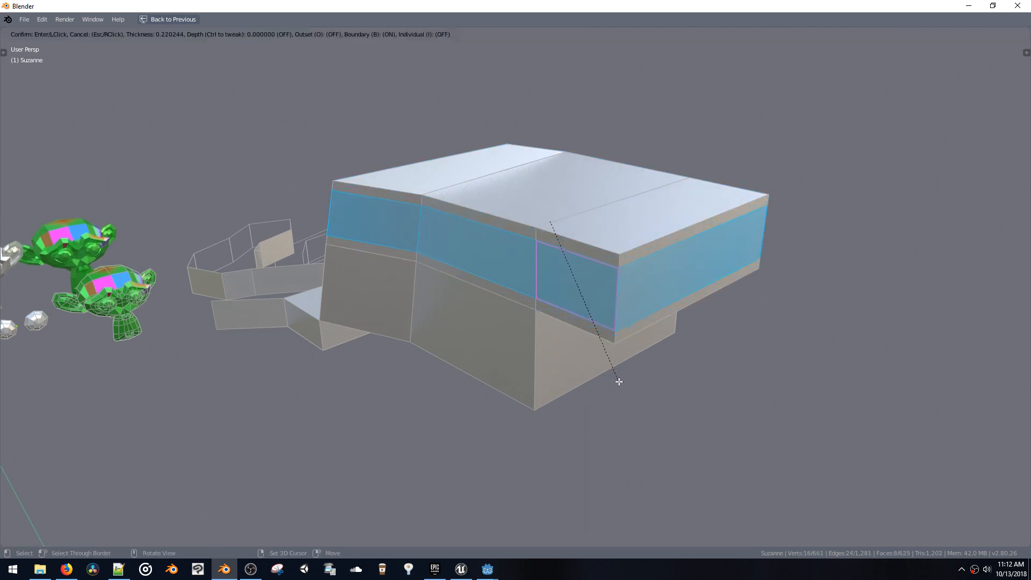
click(615, 376)
Inset the middle top face of the block and extrude it upward into a tower
click(537, 211)
key(e)
right_click(640, 374)
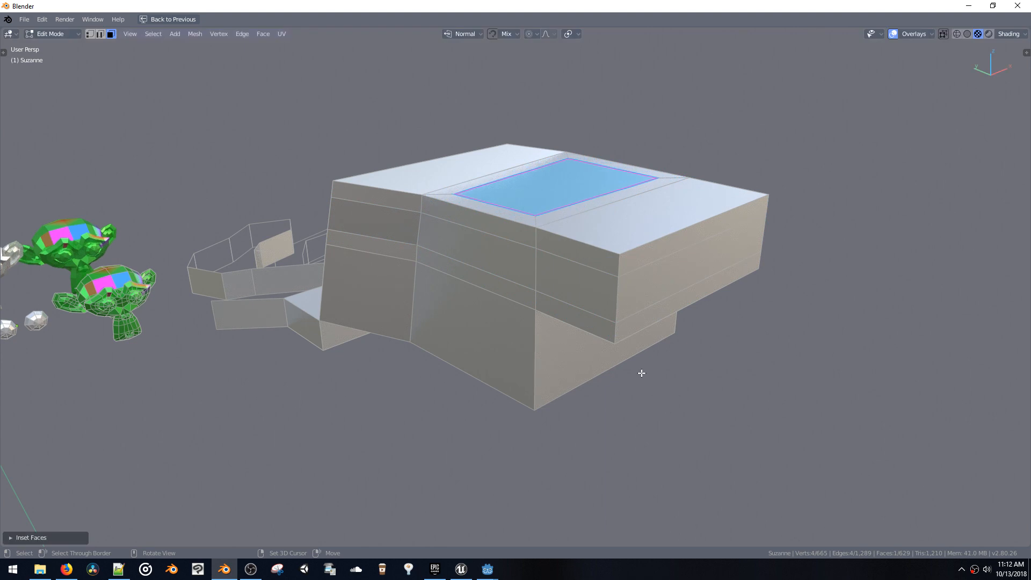
key(e)
click(630, 396)
Inset the tower's top face and extrude it upward into a smaller second tier
key(i)
click(630, 387)
key(e)
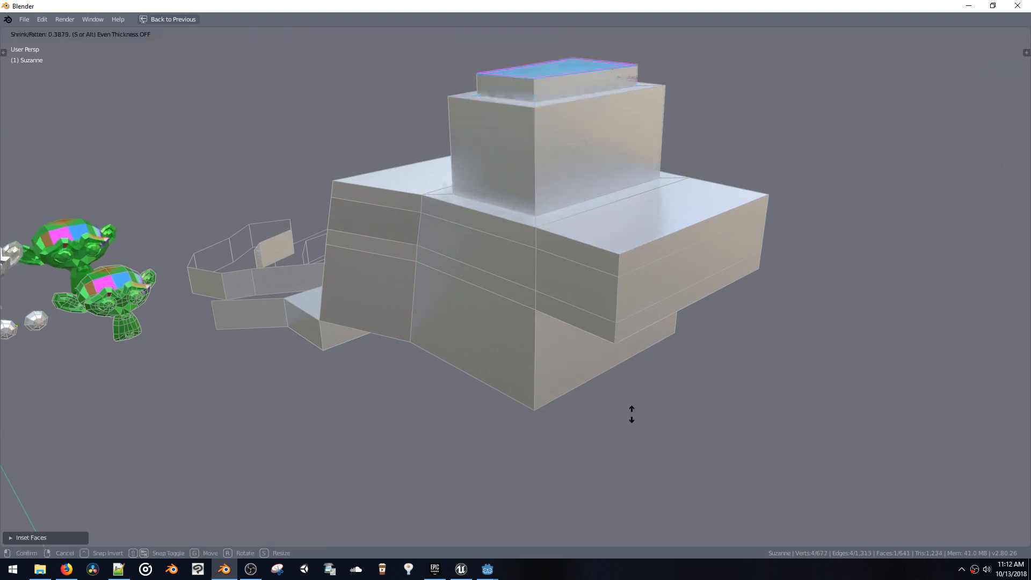
click(630, 423)
Select the side-face loop of the tower's lower tier, inset it, and extrude it outward into a ledge
shift+middle_drag(557, 210, 514, 412)
alt+click(552, 381)
key(i)
click(558, 467)
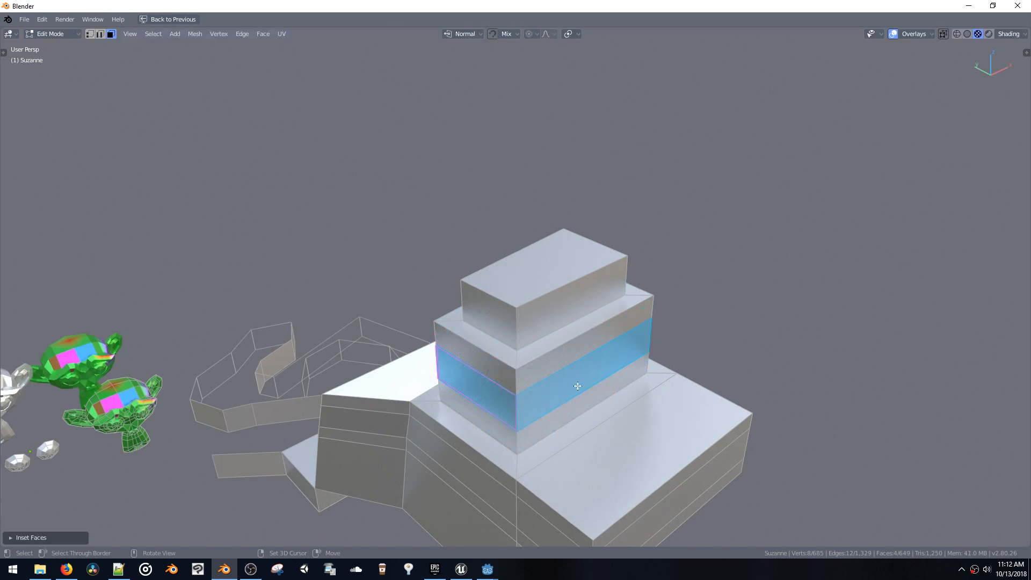
key(e)
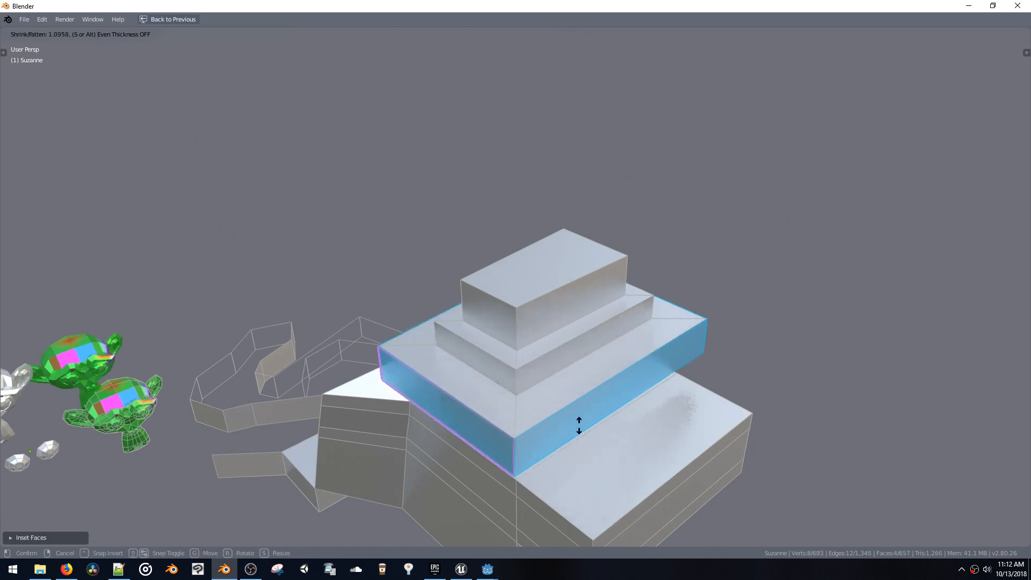
click(565, 421)
Select the ring of faces on top of the ledge, inset it, and extrude it upward into a surrounding wall
alt+click(515, 433)
key(i)
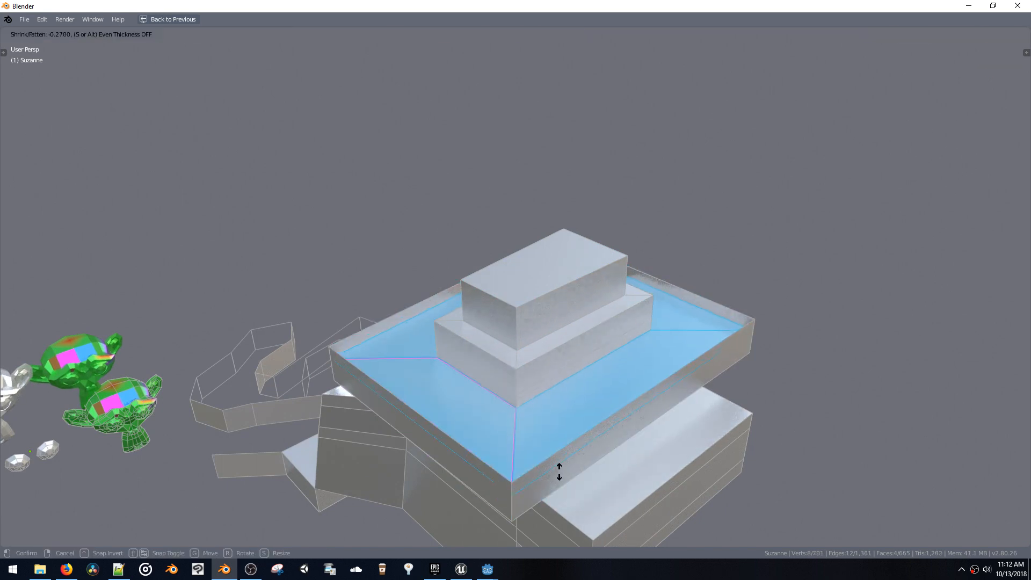
right_click(558, 471)
key(i)
click(556, 470)
key(e)
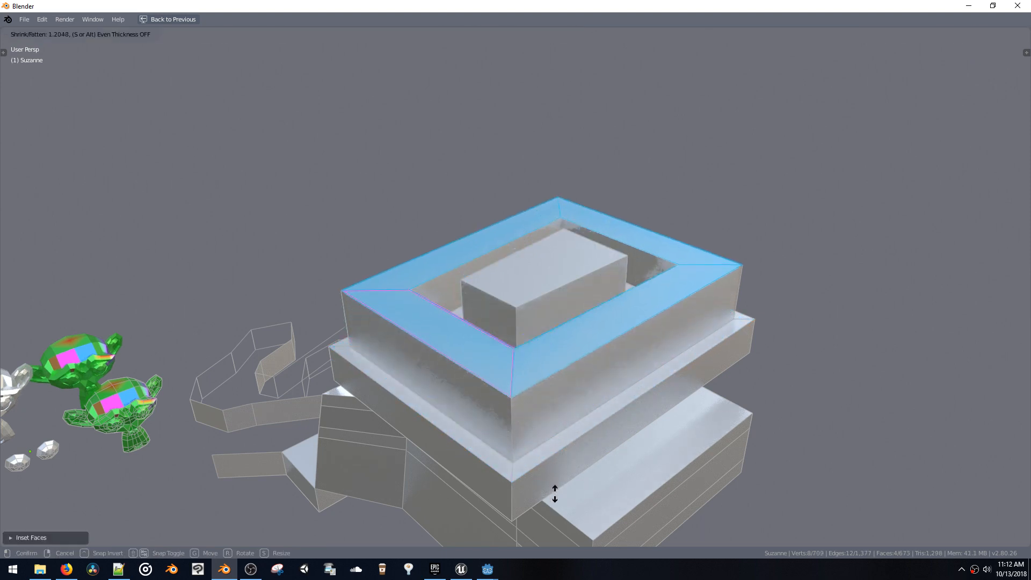
click(552, 487)
Inset the top ring of the surrounding wall and extrude it upward into a narrower tier
key(i)
click(548, 482)
key(e)
click(548, 508)
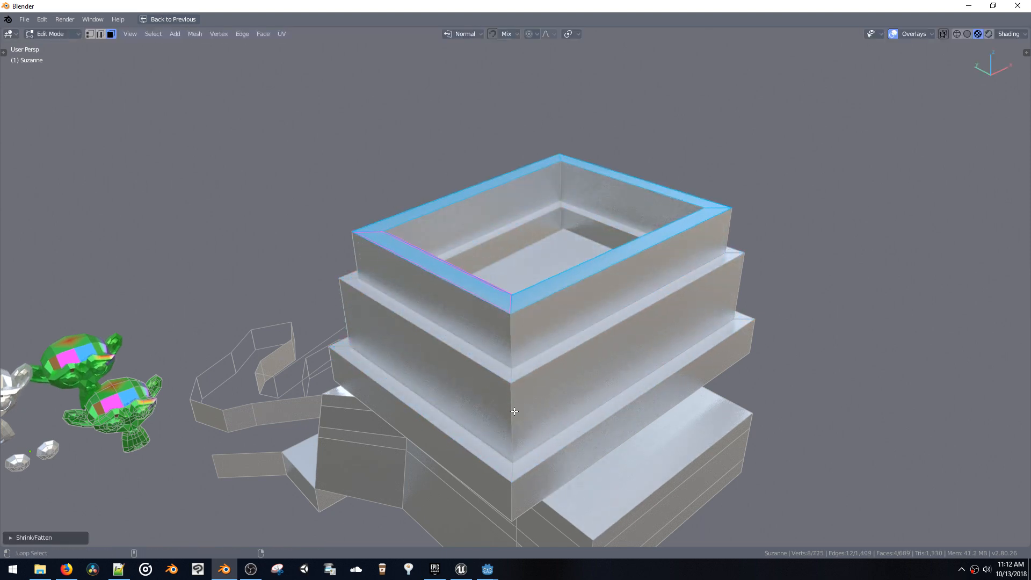
Select the outer face loop of the surrounding wall's lower tier, inset it, and extrude it outward twice into a wide plate
alt+click(513, 411)
shift+middle_drag(542, 410, 518, 274)
key(i)
click(549, 393)
key(e)
click(537, 409)
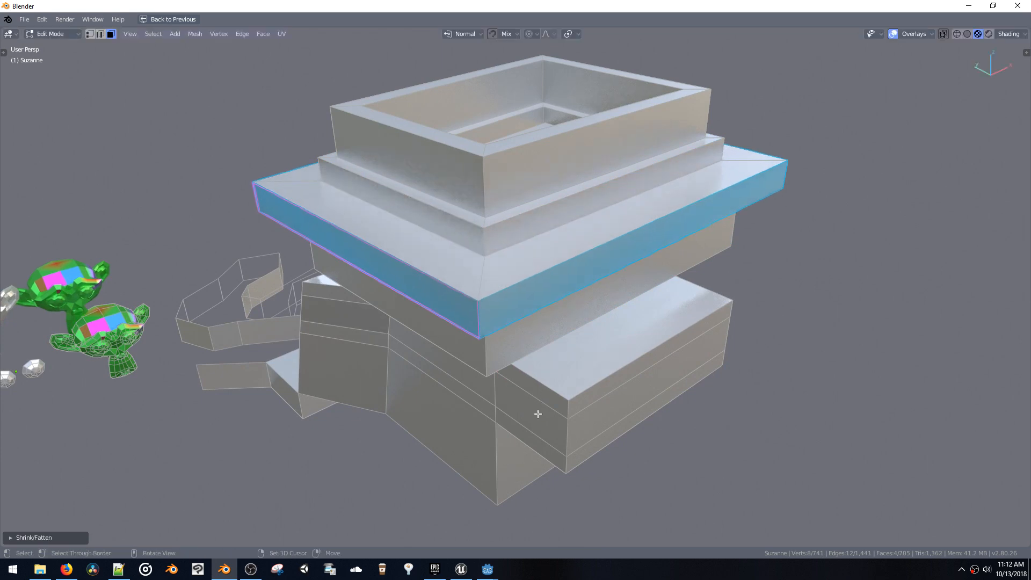
key(e)
click(537, 440)
Select the side-face loop of the bottom base tier, inset it, and extrude it outward
middle_drag(547, 421, 566, 376)
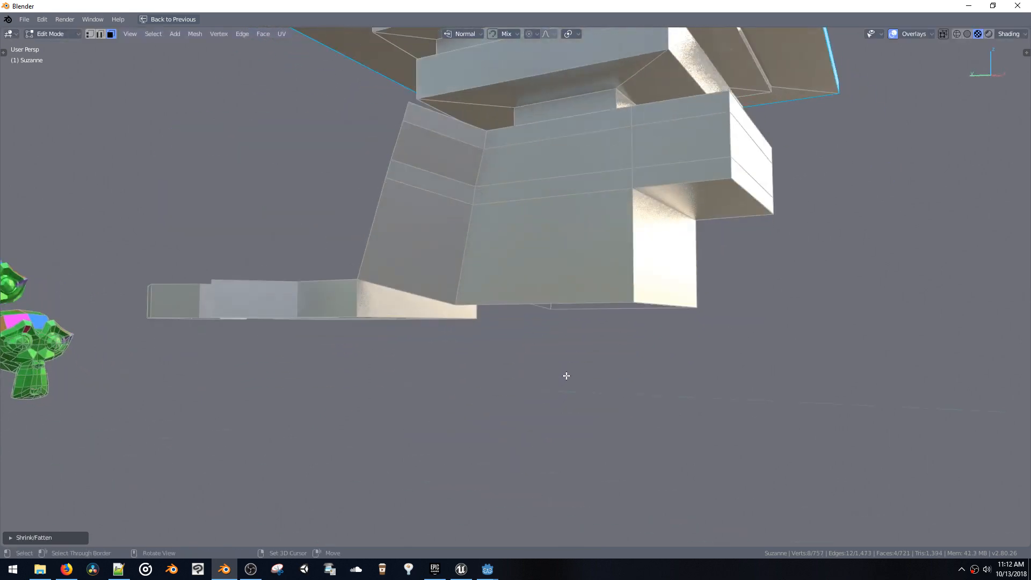
alt+click(639, 266)
middle_drag(639, 265, 609, 279)
key(i)
click(591, 315)
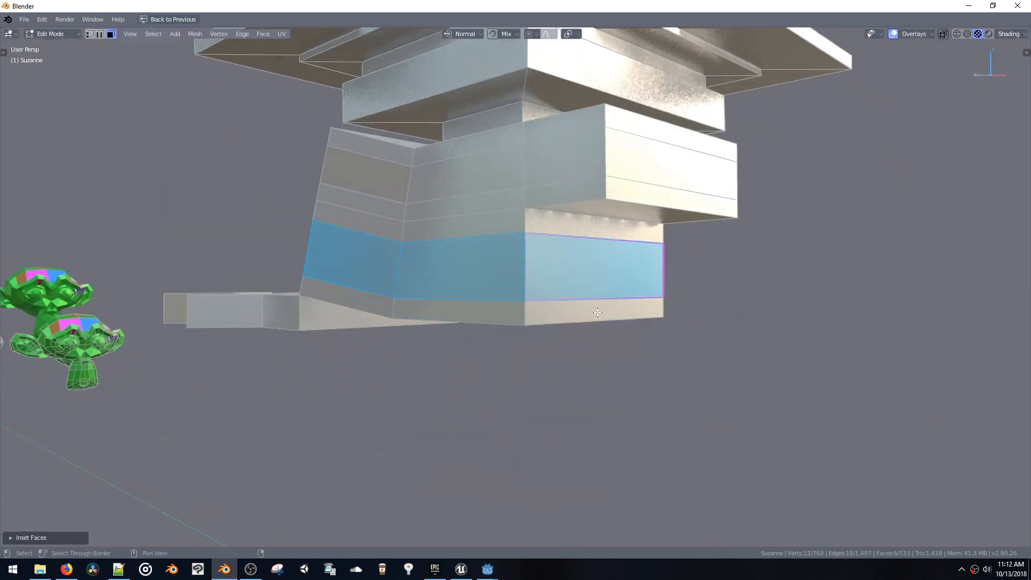
key(e)
click(598, 335)
Inset one side face of the widened base and extrude it outward twice into a long block
middle_drag(598, 335, 623, 355)
click(602, 355)
key(i)
click(596, 382)
key(e)
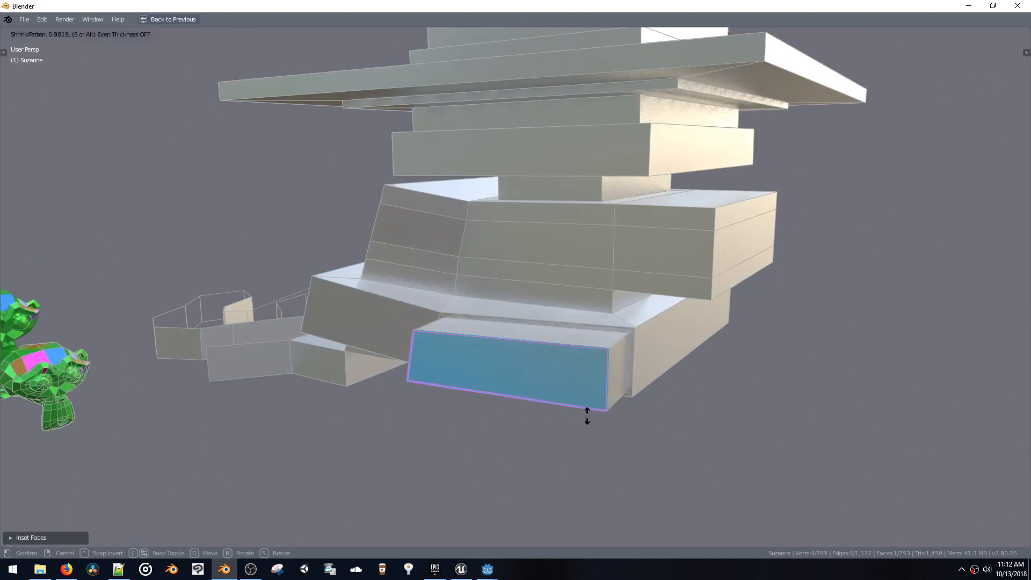
click(579, 432)
key(e)
click(532, 488)
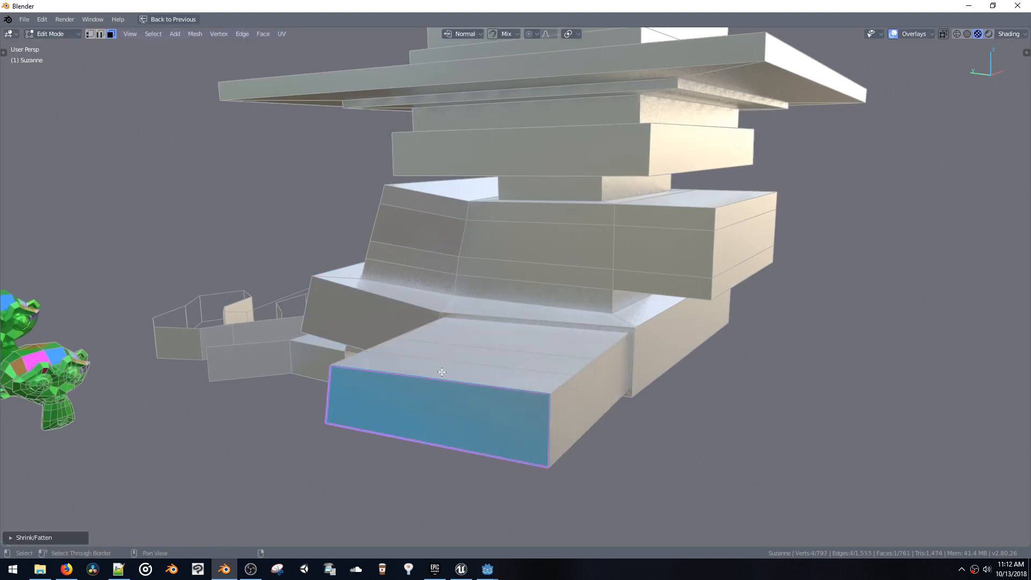
Return to object mode and delete the object containing the stepped tower
mouse_move(441, 372)
middle_down()
mouse_move(501, 340)
mouse_move(515, 347)
mouse_move(607, 257)
mouse_move(612, 282)
mouse_move(409, 300)
mouse_move(464, 260)
mouse_move(396, 279)
mouse_move(391, 329)
mouse_move(413, 322)
middle_up()
key(Tab)
click(515, 416)
key(Delete)
Delete the remaining monkey object and undo the deletion
click(396, 279)
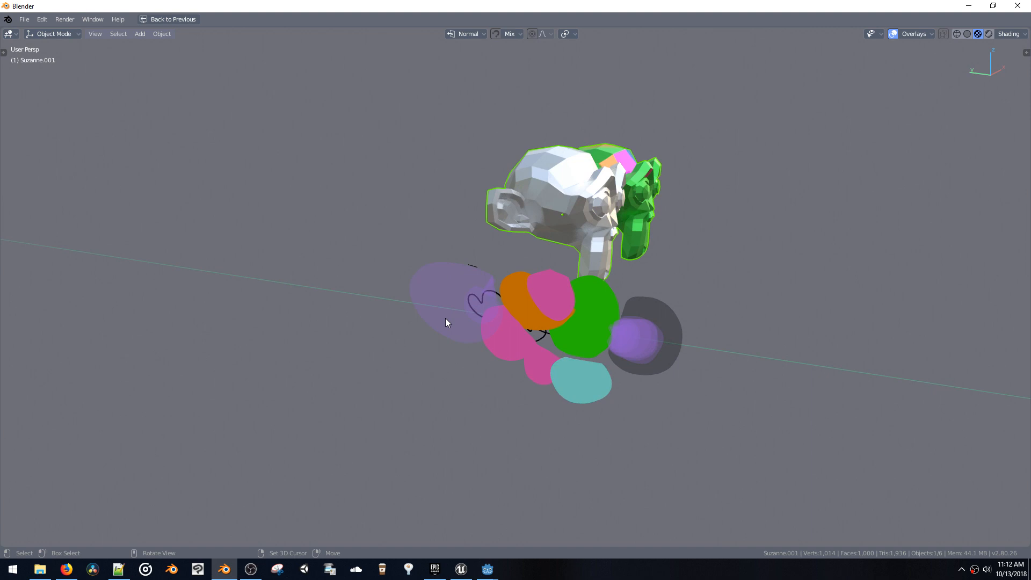
middle_drag(438, 331, 505, 316)
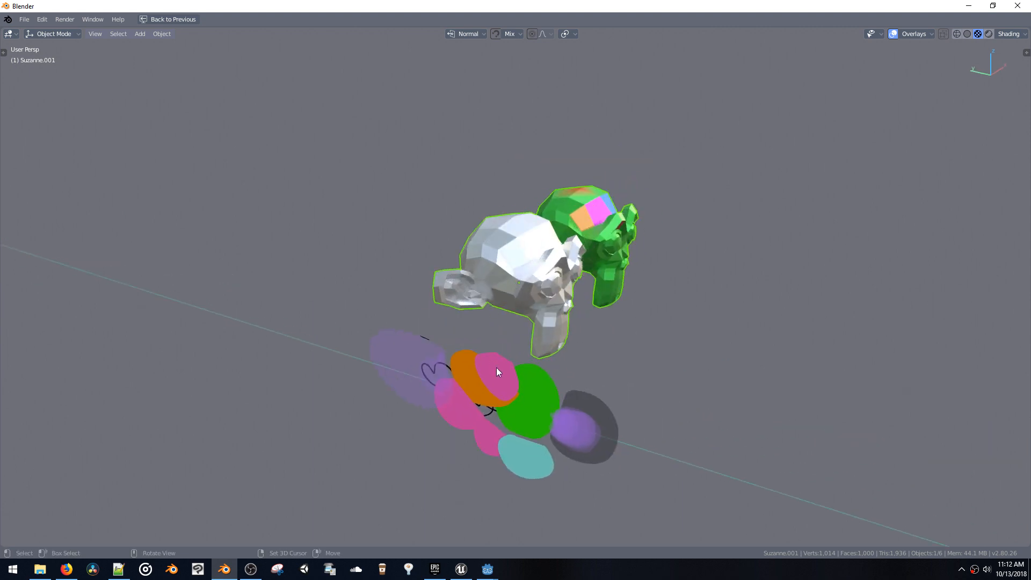
middle_drag(496, 367, 478, 321)
key(Delete)
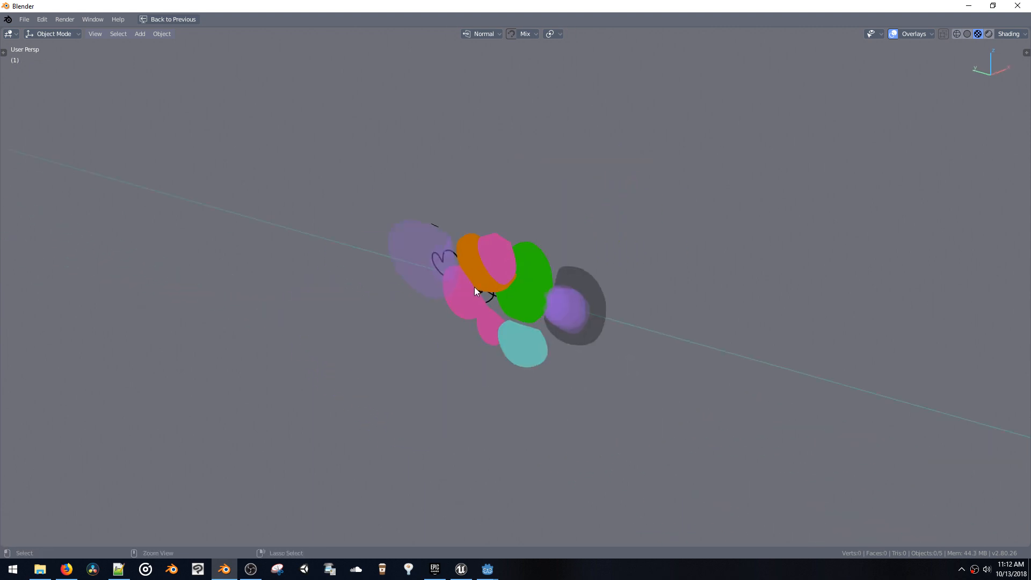
key(ctrl+z)
Switch to the left orthographic view and frame the monkeys and the grease pencil drawing
key(grave)
click(558, 310)
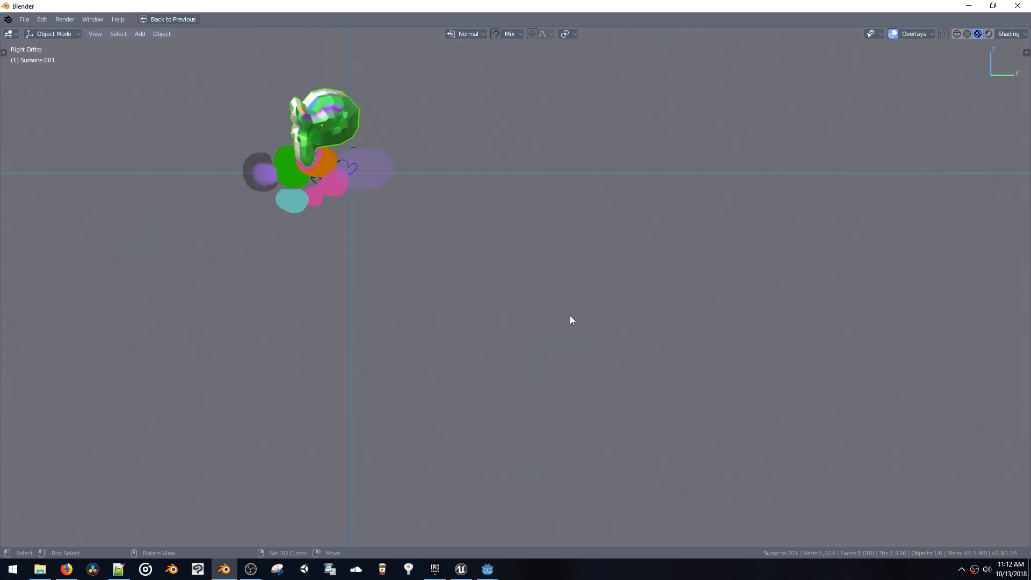
key(grave)
click(444, 301)
shift+middle_drag(509, 269, 370, 326)
shift+middle_drag(549, 308, 423, 357)
scroll(481, 273, up, 5)
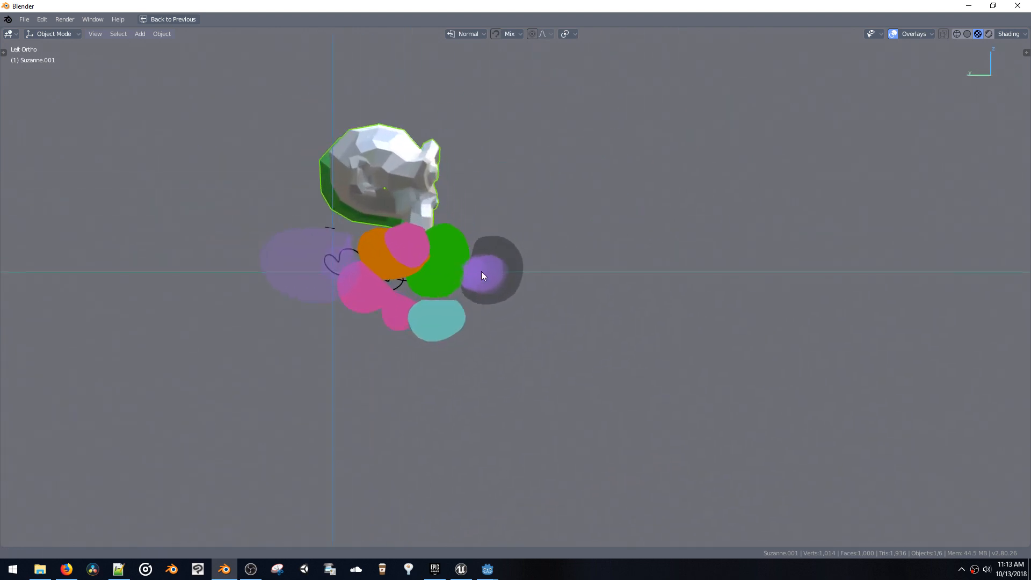
shift+middle_drag(414, 277, 475, 276)
Show the lights, camera and extras, select the grease pencil object, and hide the extras again
key(z)
click(424, 278)
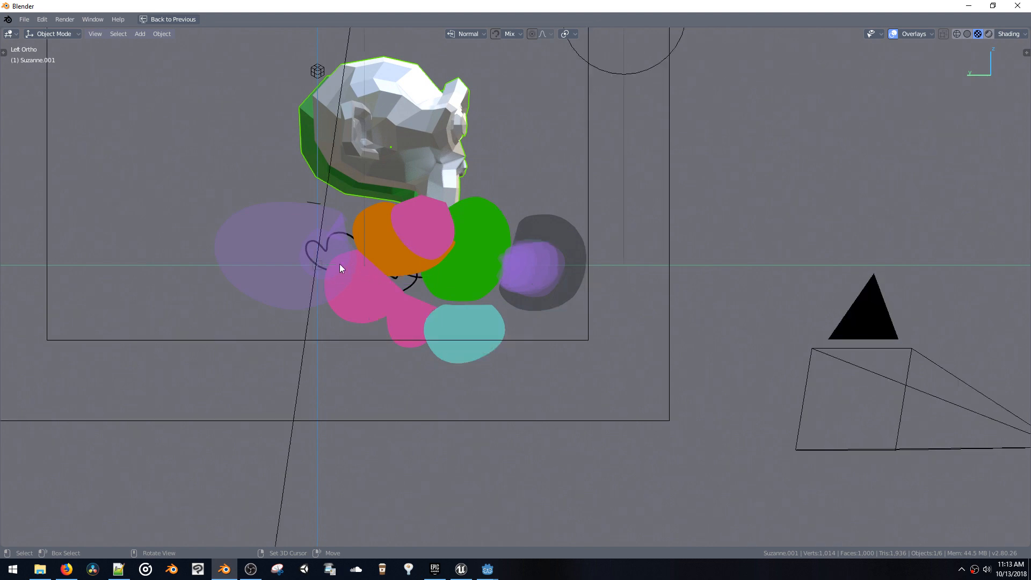
click(318, 267)
click(321, 270)
key(z)
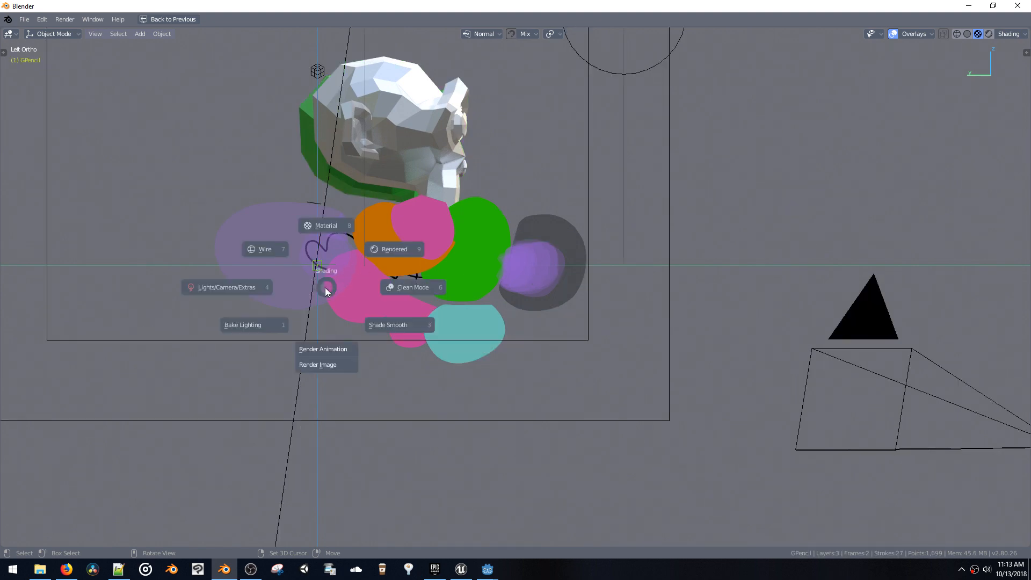
click(256, 288)
shift+middle_drag(388, 295, 425, 310)
In Draw mode, draw a large translucent purple Halftone.001 shape around the dark blob and open the materials and layers popup
key(ctrl+Tab)
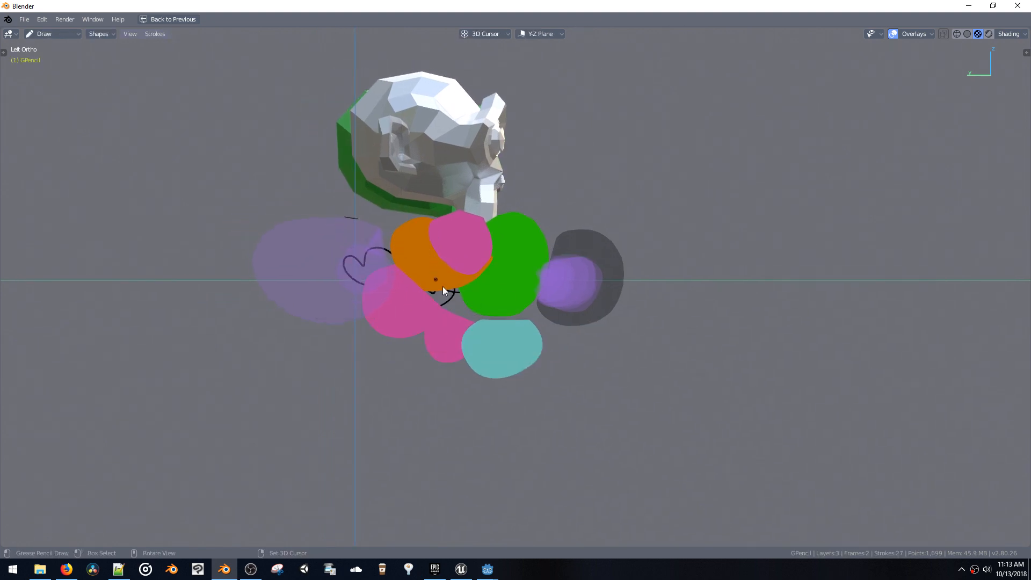
shift+middle_drag(576, 244, 563, 249)
key(shift+v)
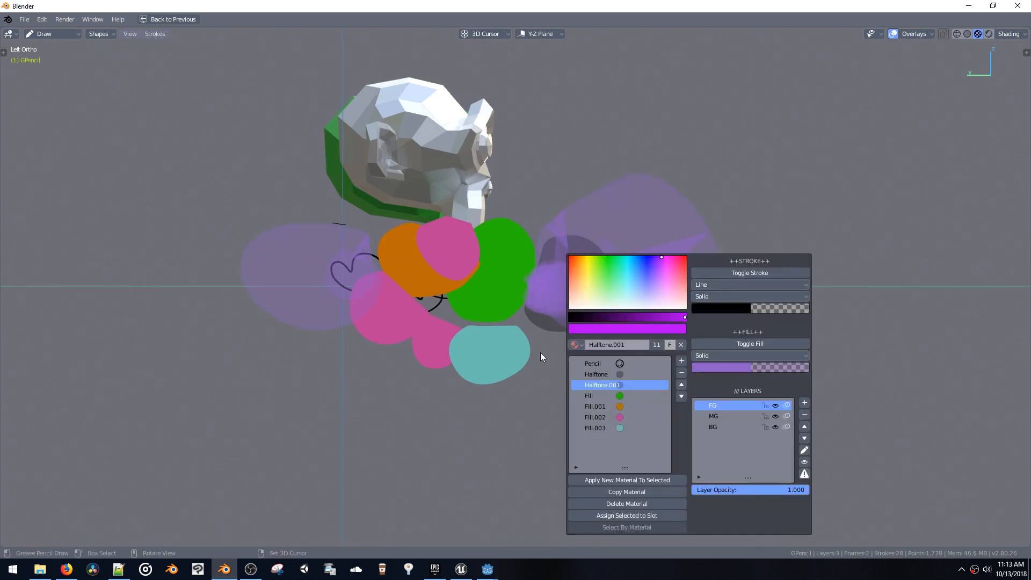
Demonstrate the Areas pie by toggling the 3D viewport between maximized and the multi-area layout, ending in the multi-area layout
key(ctrl+alt+s)
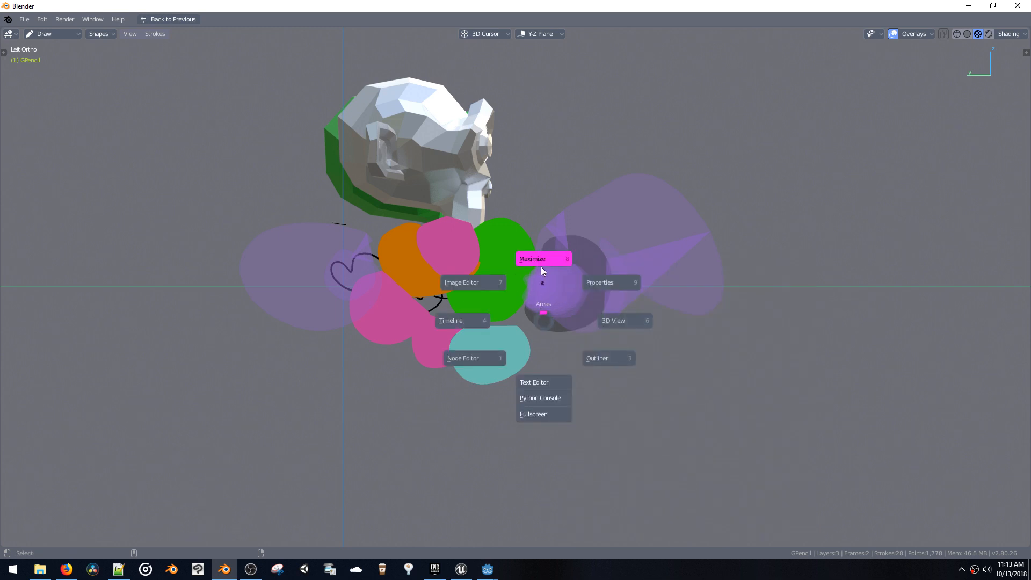
click(542, 320)
key(ctrl+alt+shift+space)
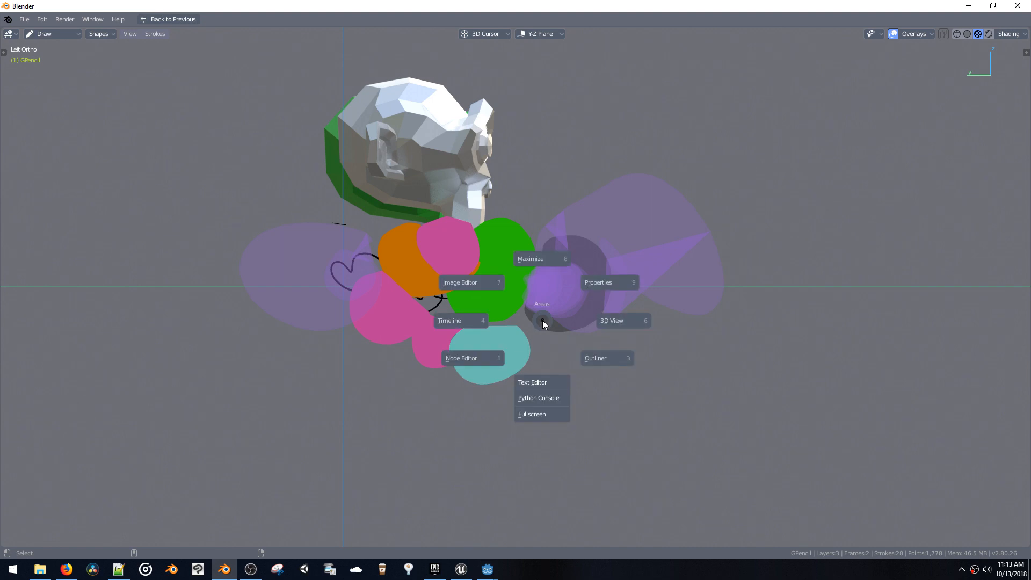
click(538, 257)
key(ctrl+alt+shift+space)
click(532, 297)
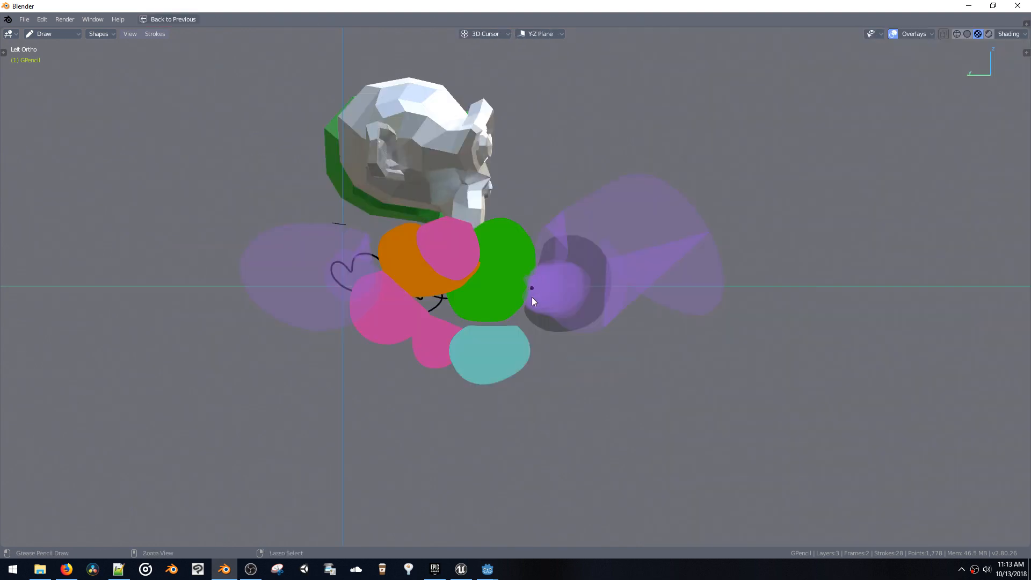
key(ctrl+alt+shift+space)
click(533, 274)
Maximize the Properties editor and the Image Editor in turn, restoring the multi-area layout after each
key(ctrl+alt+shift+space)
click(790, 313)
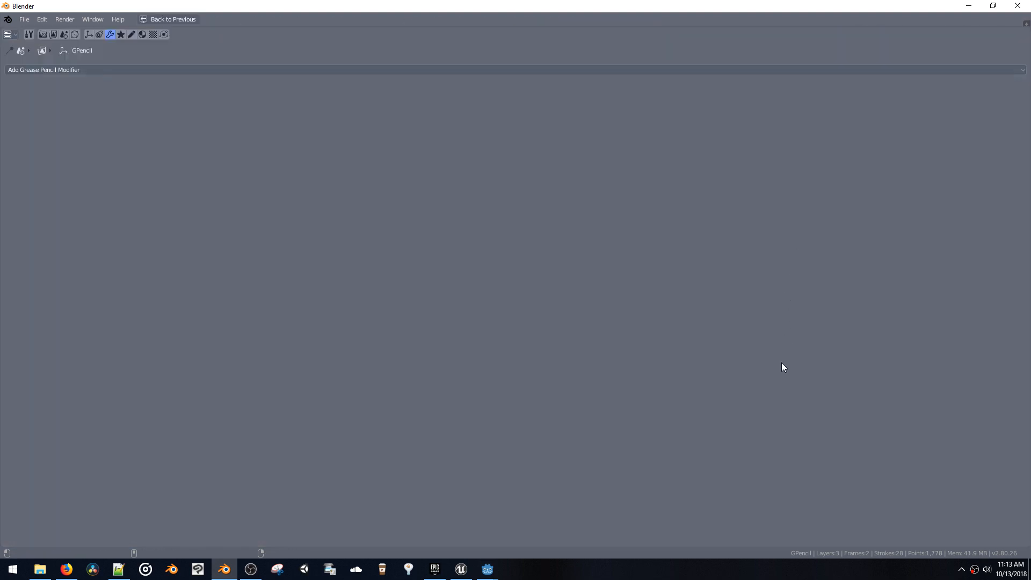
key(ctrl+alt+shift+space)
click(781, 322)
key(ctrl+alt+shift+space)
click(764, 110)
key(ctrl+alt+shift+space)
click(759, 110)
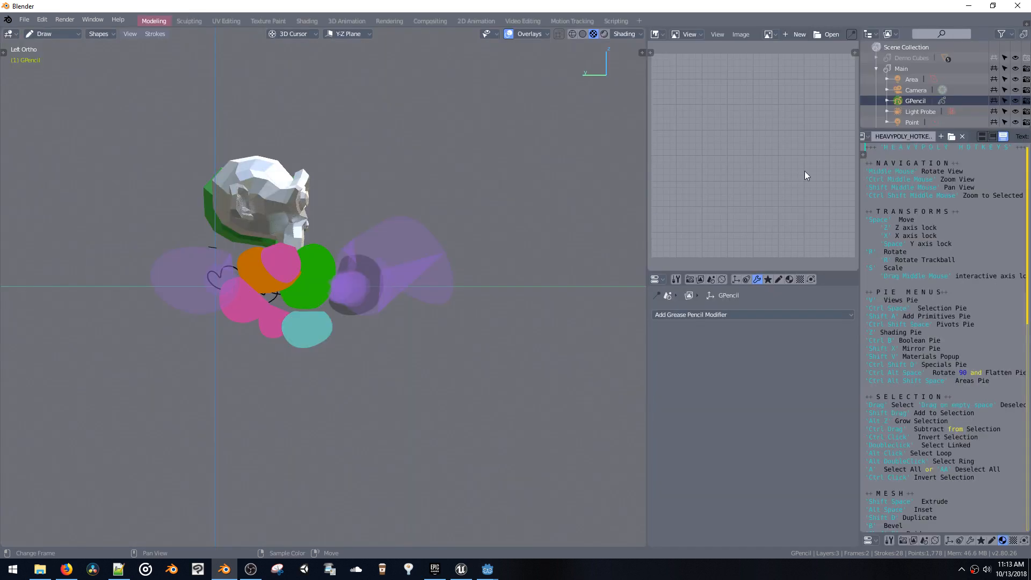
Switch the Outliner area to a maximized Properties editor, restore the multi-area layout, and change the area back to the Outliner
key(ctrl+alt+shift+space)
click(933, 87)
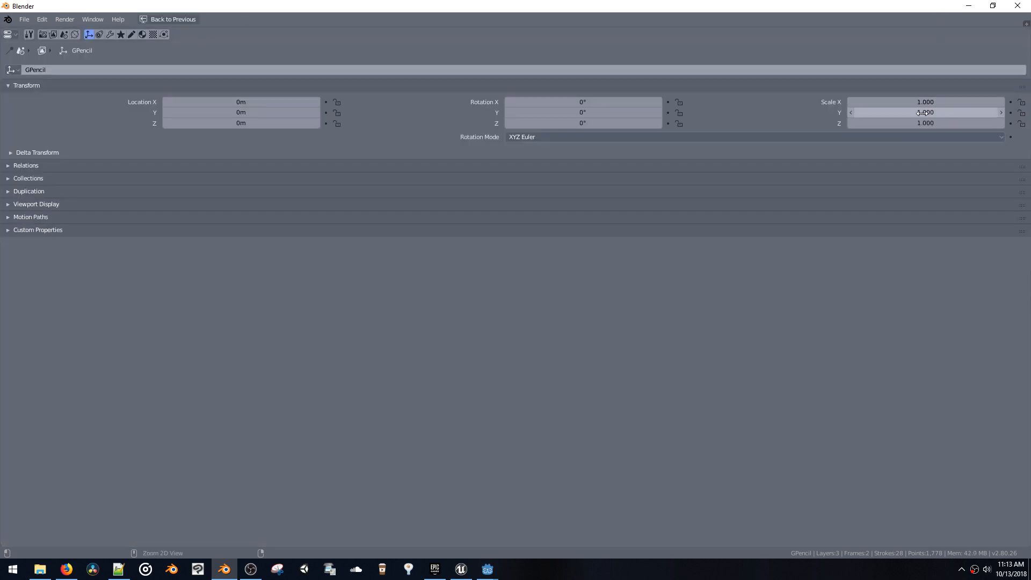
key(ctrl+alt+shift+space)
click(923, 99)
key(ctrl+alt+shift+space)
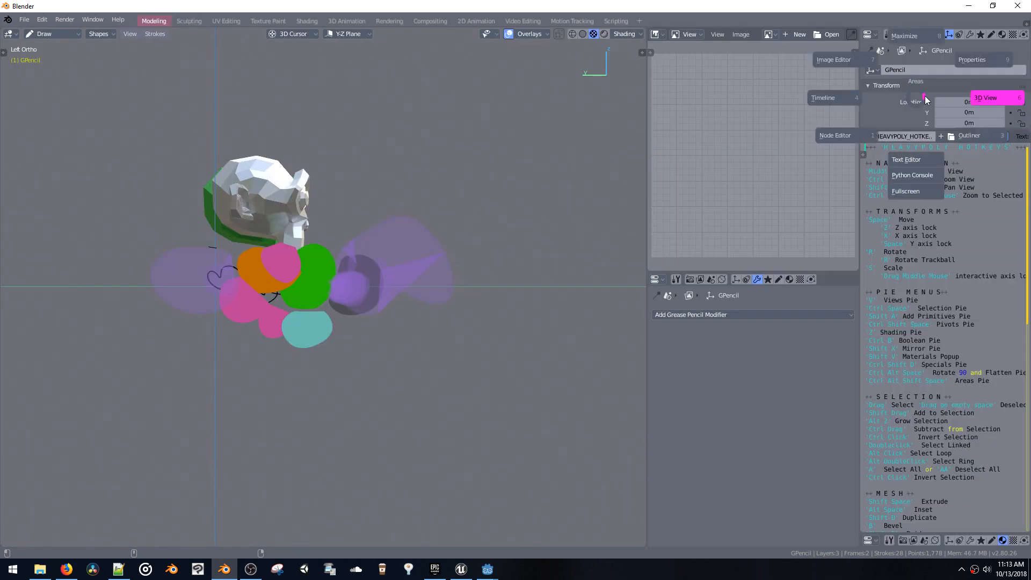
click(942, 125)
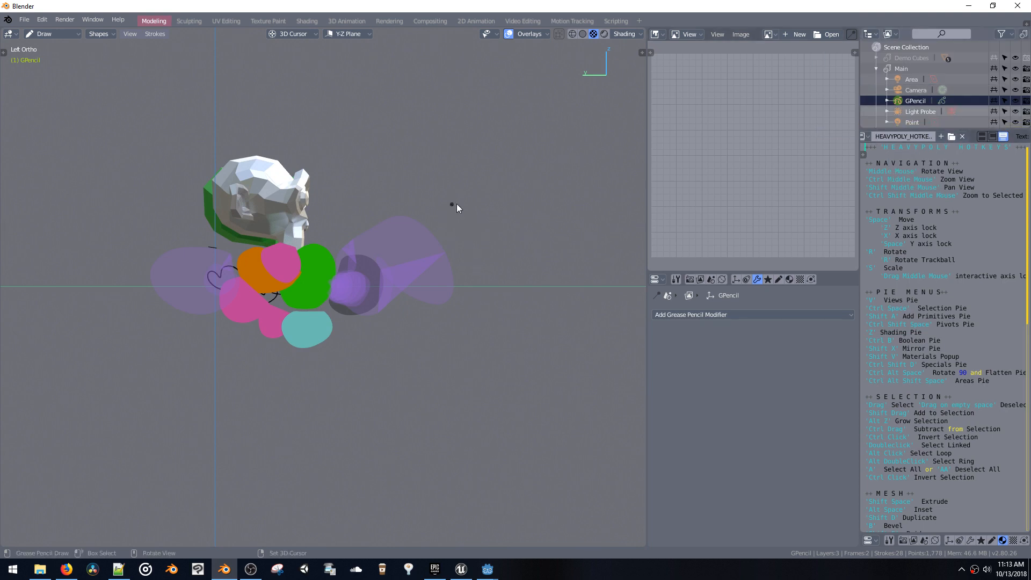
Cycle the 3D viewport area through the Outliner, Properties and Timeline editors using the Areas pie
key(ctrl+alt+shift+space)
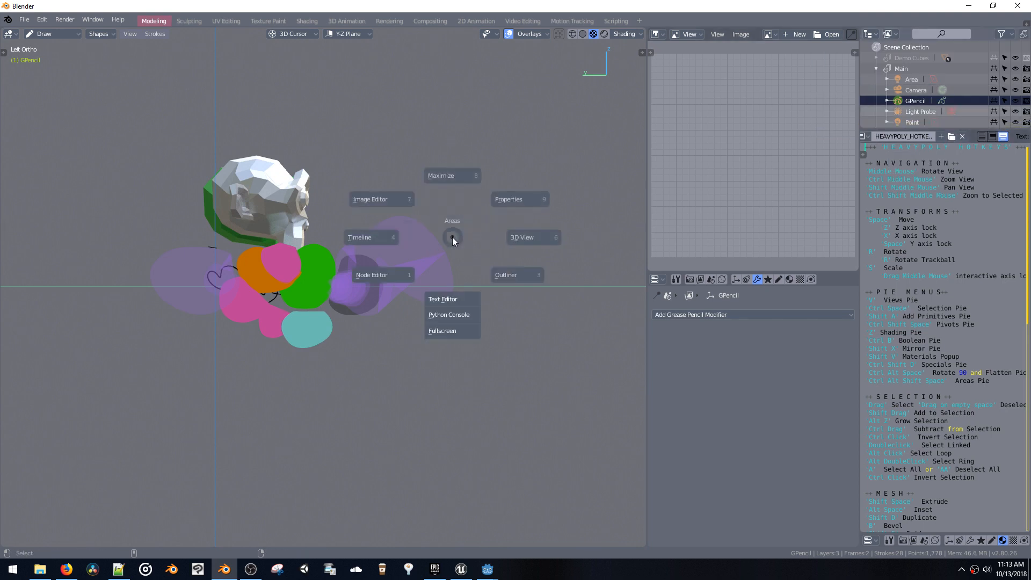
click(508, 276)
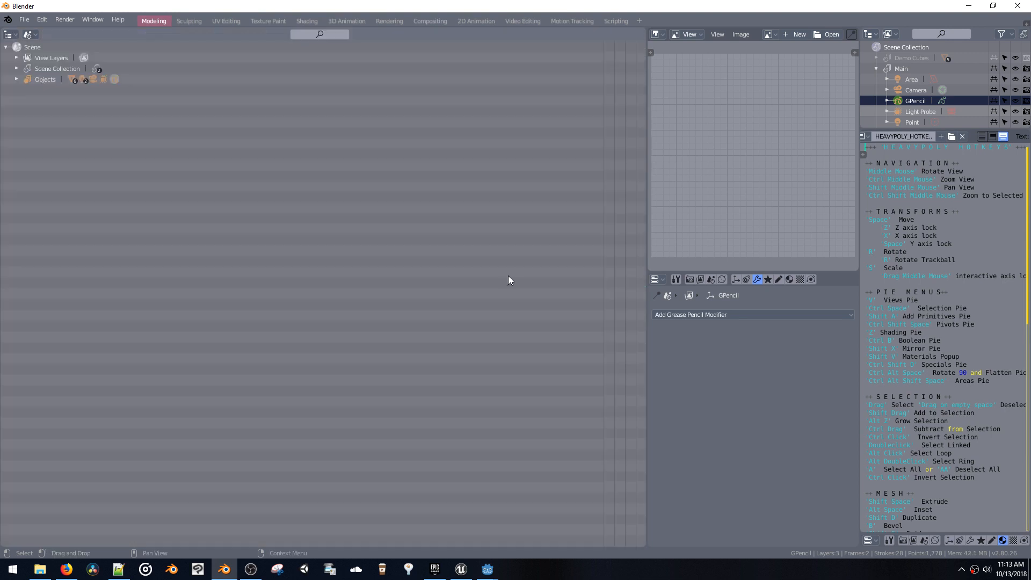
key(ctrl+alt+shift+space)
click(465, 192)
key(ctrl+alt+shift+space)
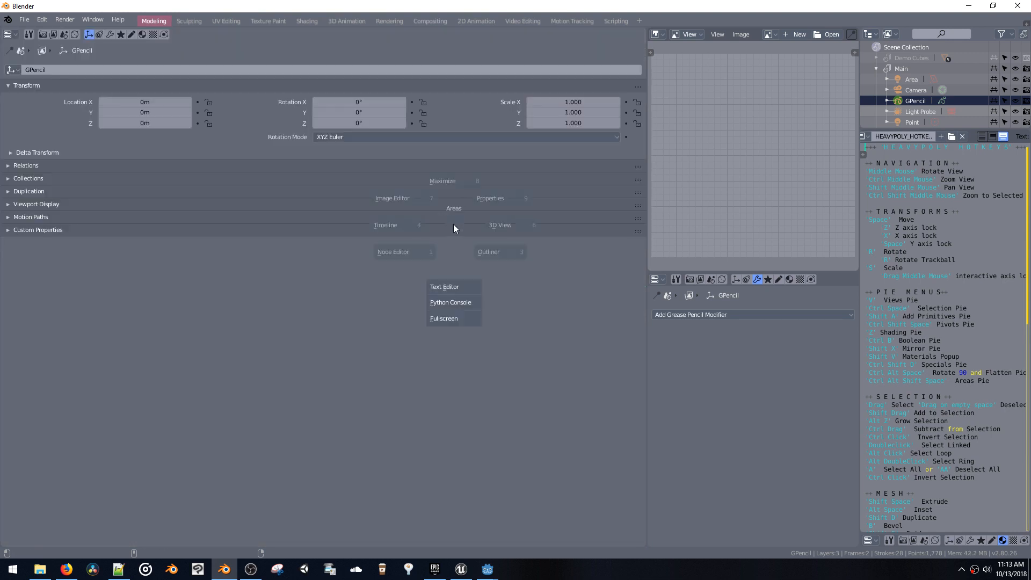
click(382, 225)
Change the large main area to the Image Editor and return it to the 3D View with the Areas pie
key(ctrl+alt+shift+space)
click(353, 204)
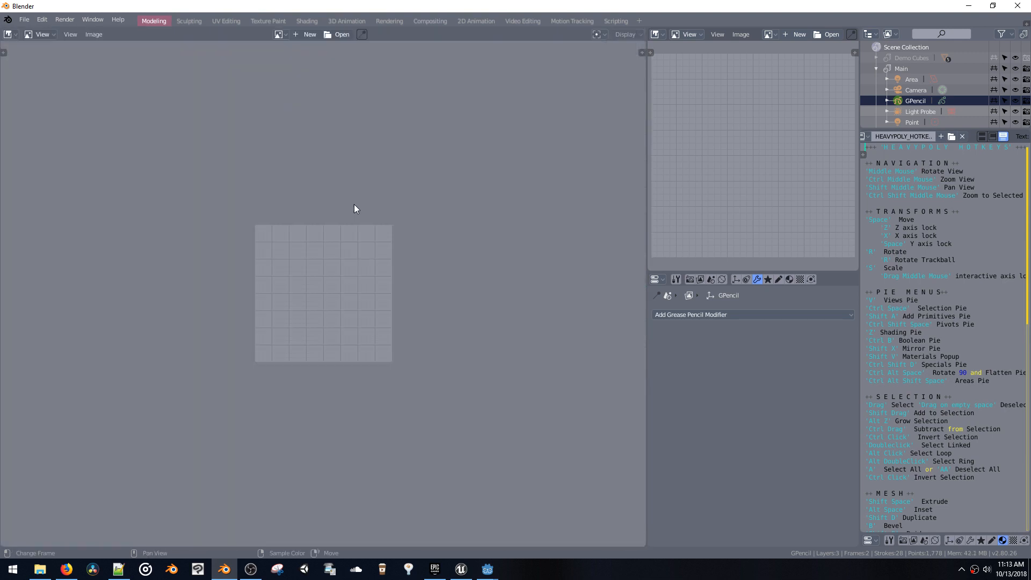
key(ctrl+alt+shift+space)
click(401, 172)
key(ctrl+space)
key(ctrl+alt+shift+space)
click(478, 243)
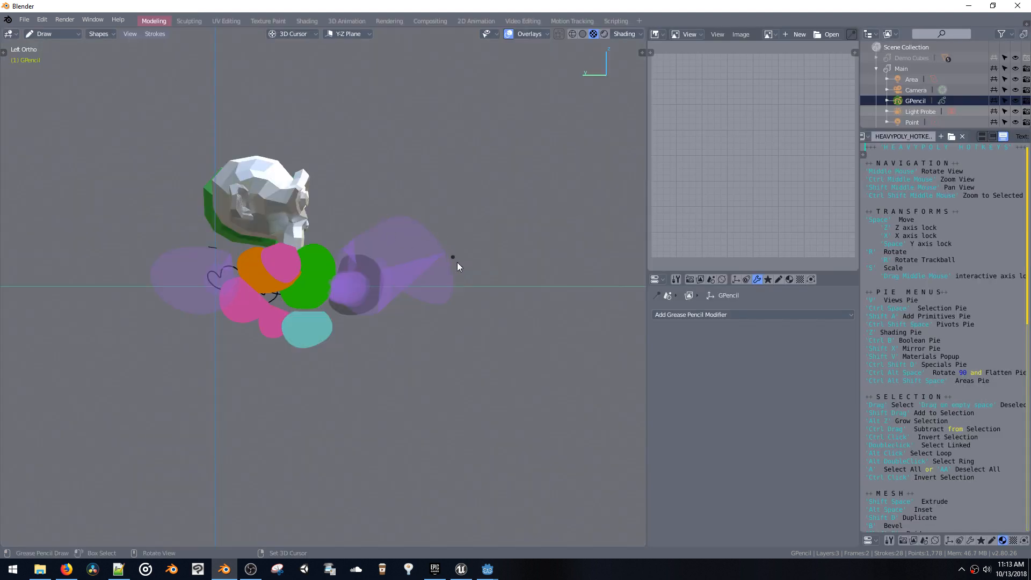
Find the Areas Pie and Materials Popup entries in the HEAVYPOLY hotkey text and highlight each line in turn
key(ctrl+alt+shift+space)
mouse_move(976, 251)
middle_down()
mouse_move(984, 216)
mouse_move(976, 269)
middle_up()
scroll(934, 322, down, 2)
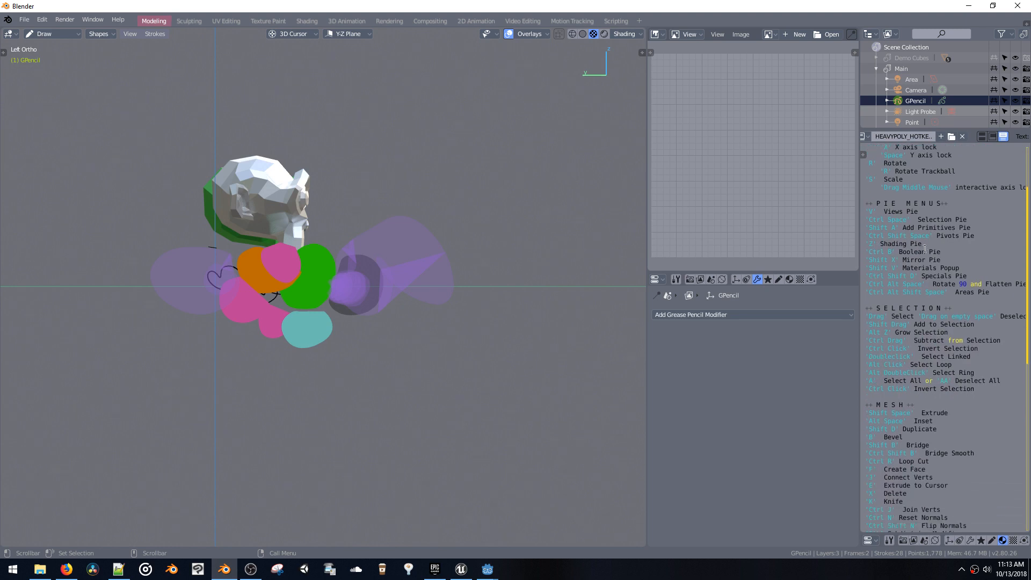
scroll(896, 217, down, 1)
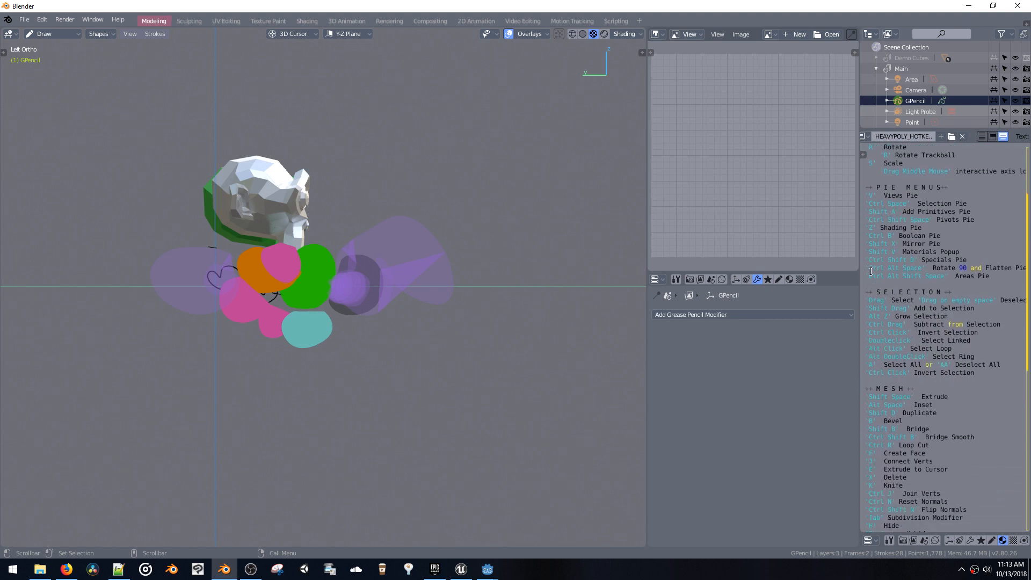
drag(904, 277, 994, 280)
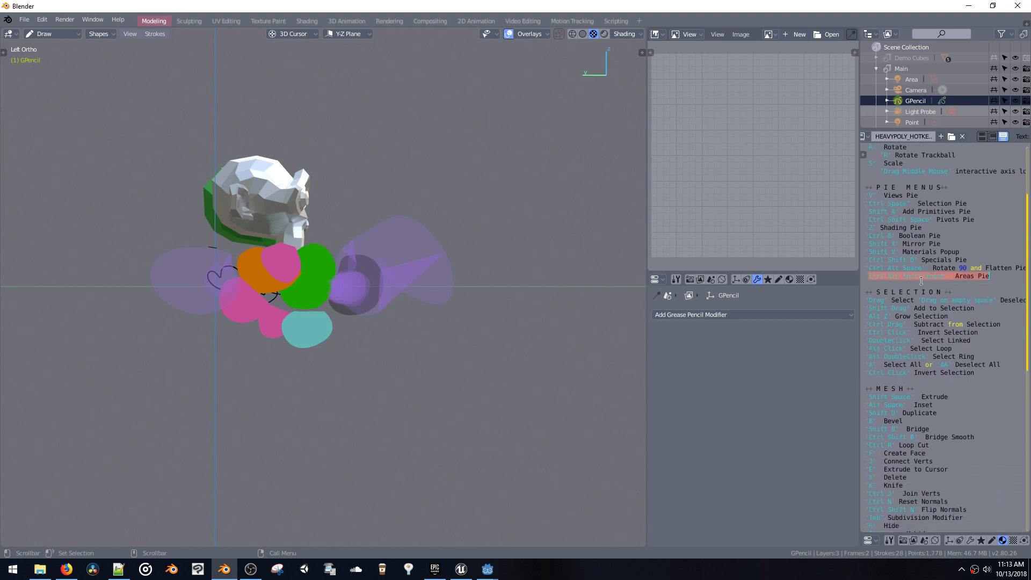
drag(868, 252, 961, 251)
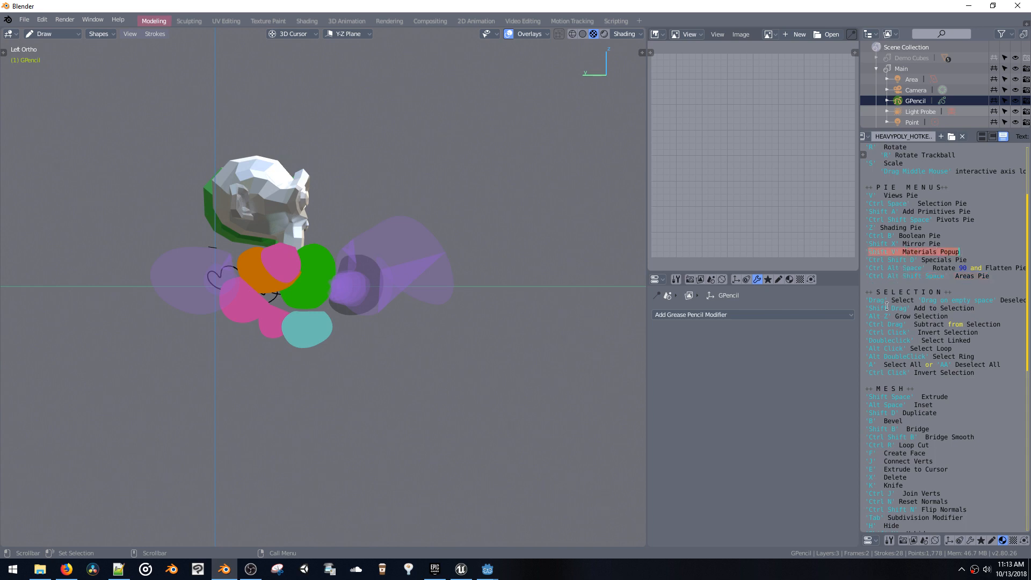
Review the Selection, Mesh, Object, Centers and Misc sections of the hotkey text and return to its beginning
scroll(886, 306, up, 5)
scroll(902, 289, down, 12)
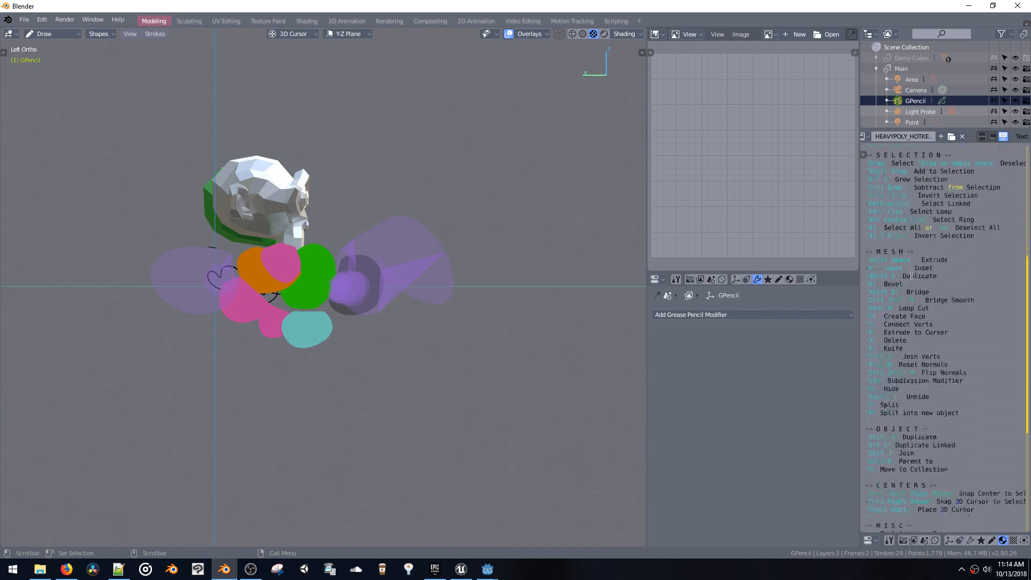
scroll(918, 276, down, 4)
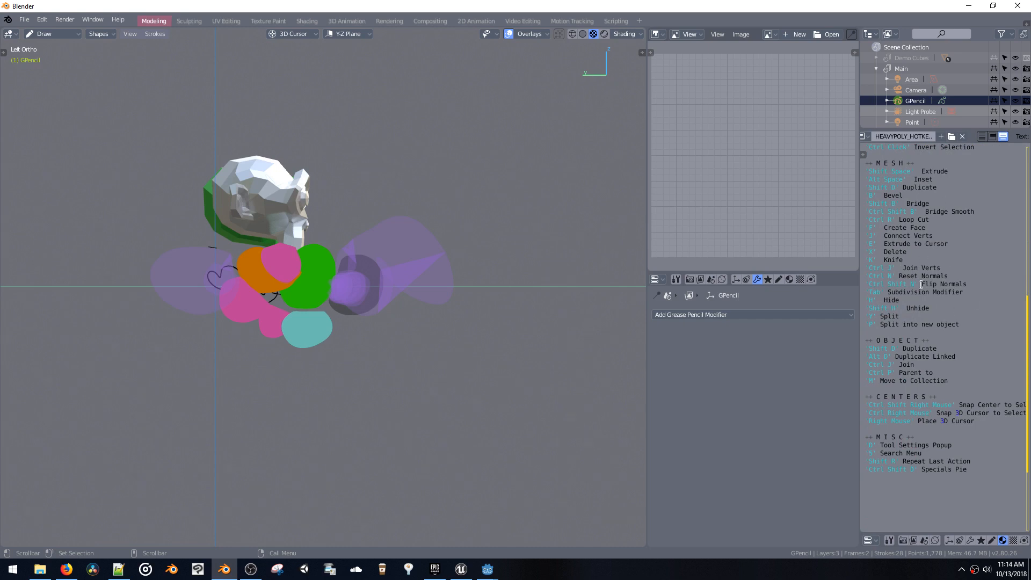
scroll(903, 267, up, 15)
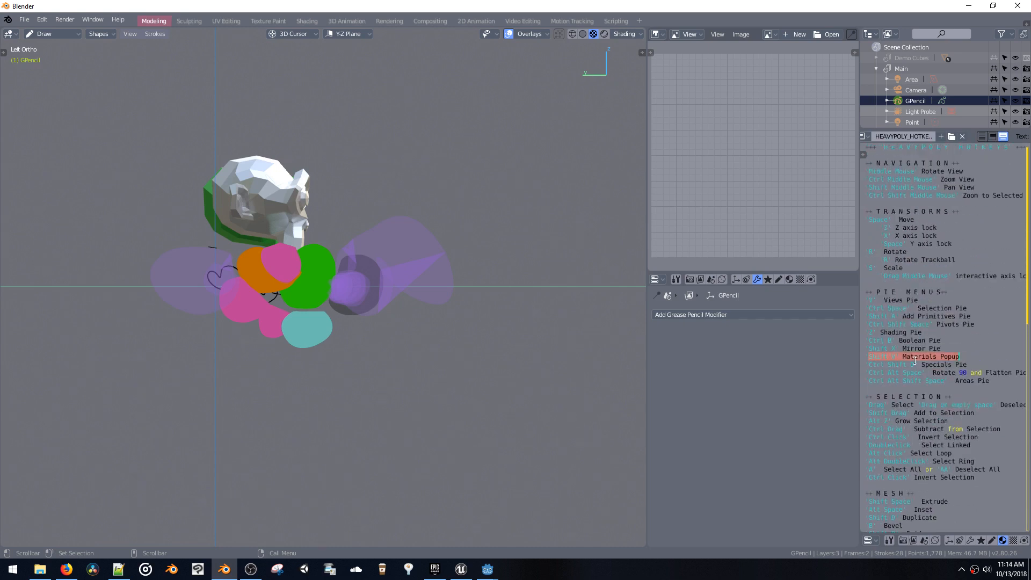
Leave grease pencil Draw mode for Object Mode, select the monkey head and frame it in a perspective view
mouse_move(403, 269)
middle_down()
mouse_move(362, 217)
mouse_move(343, 235)
middle_up()
key(Tab)
click(324, 229)
ctrl+shift+middle_click(339, 246)
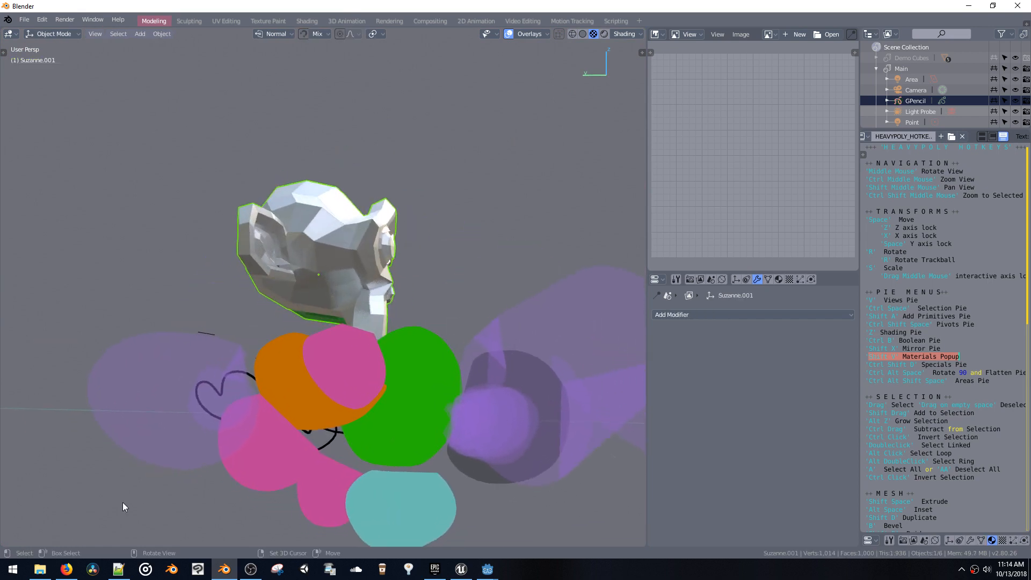
Switch to File Explorer, open the Guts reference folder and maximize the window
click(39, 569)
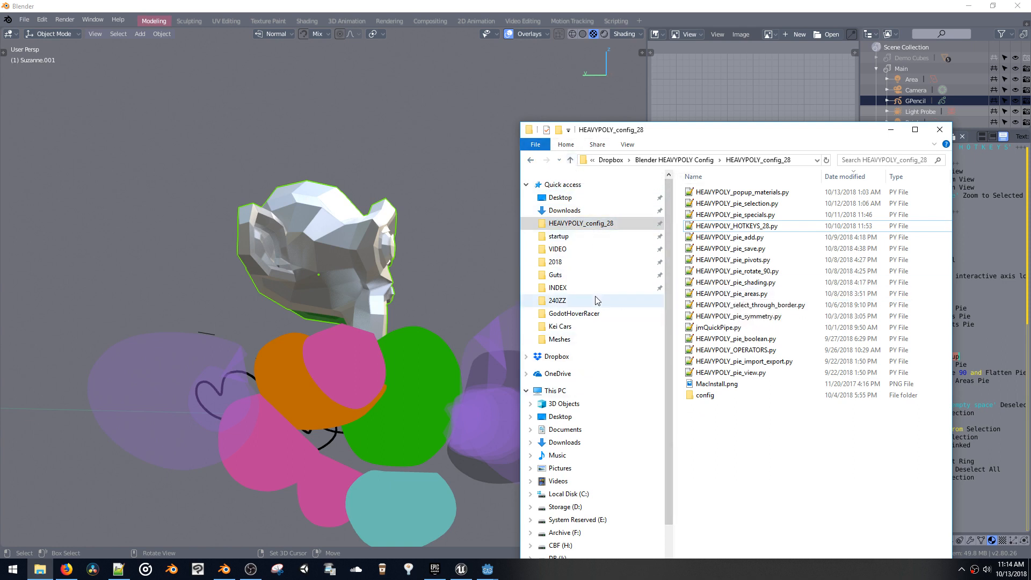
click(570, 159)
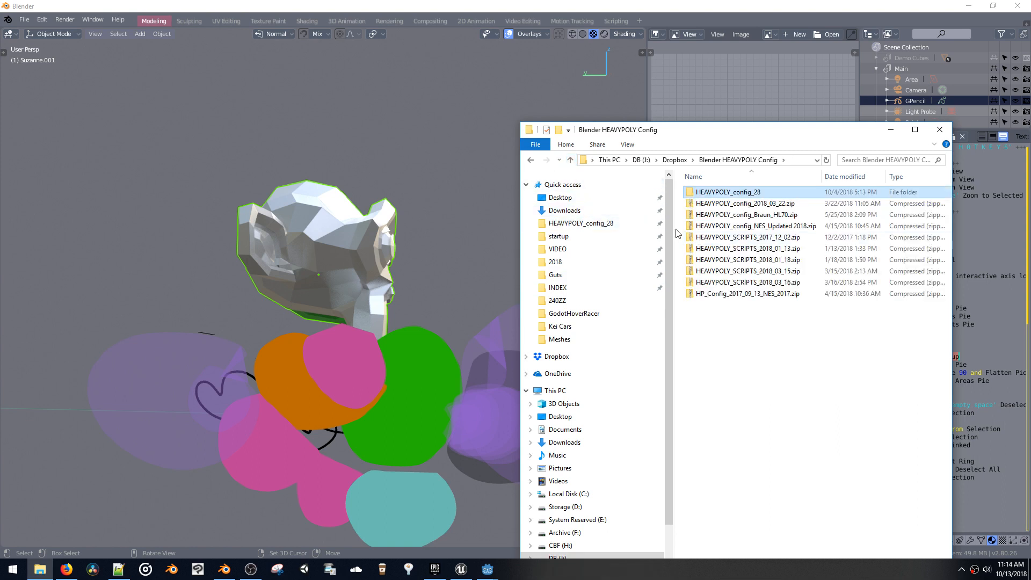
click(558, 274)
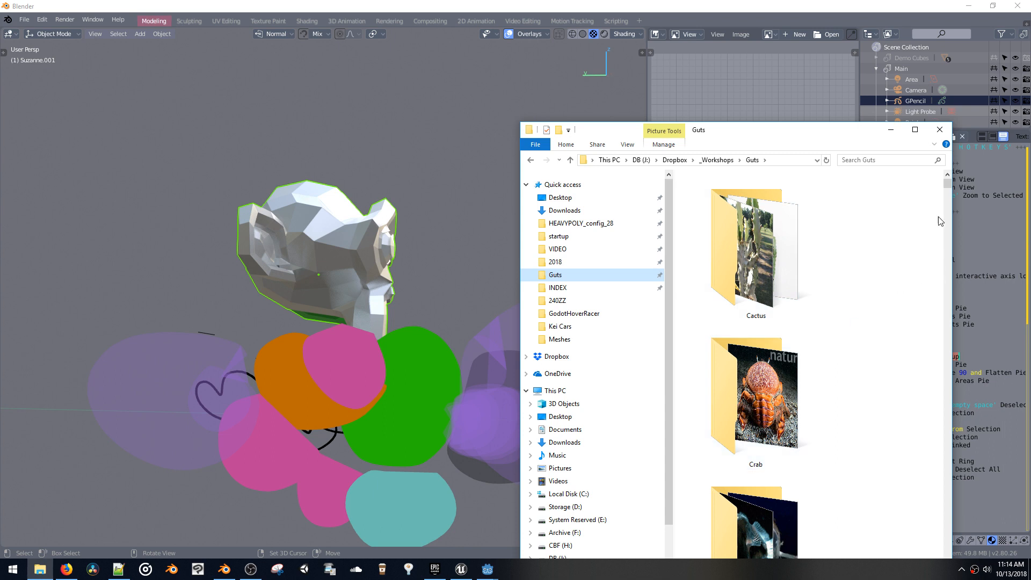
drag(951, 186, 952, 194)
click(915, 130)
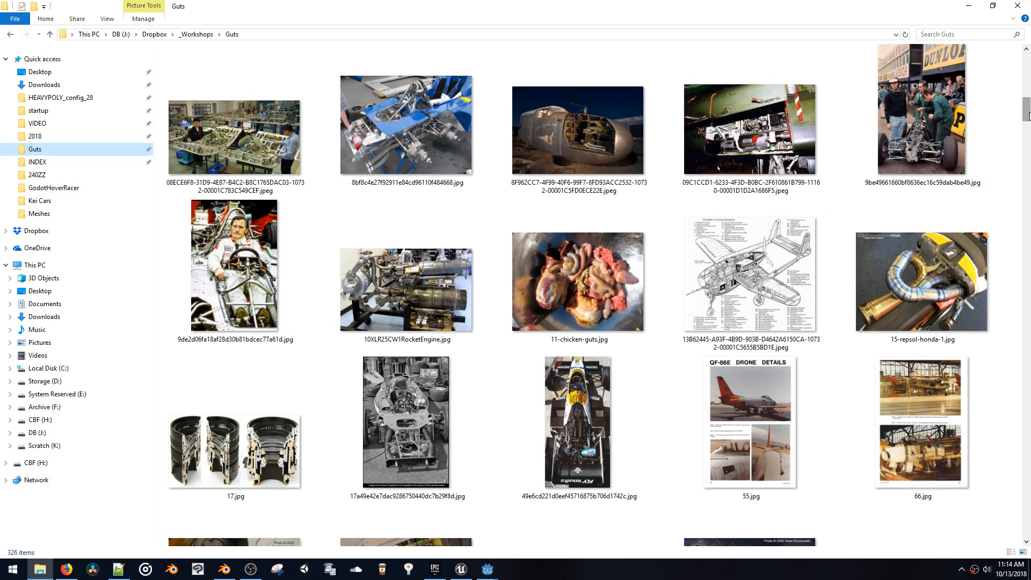
Browse the mechanical, racing-car and anatomy reference images in the Guts folder
drag(1027, 114, 1022, 269)
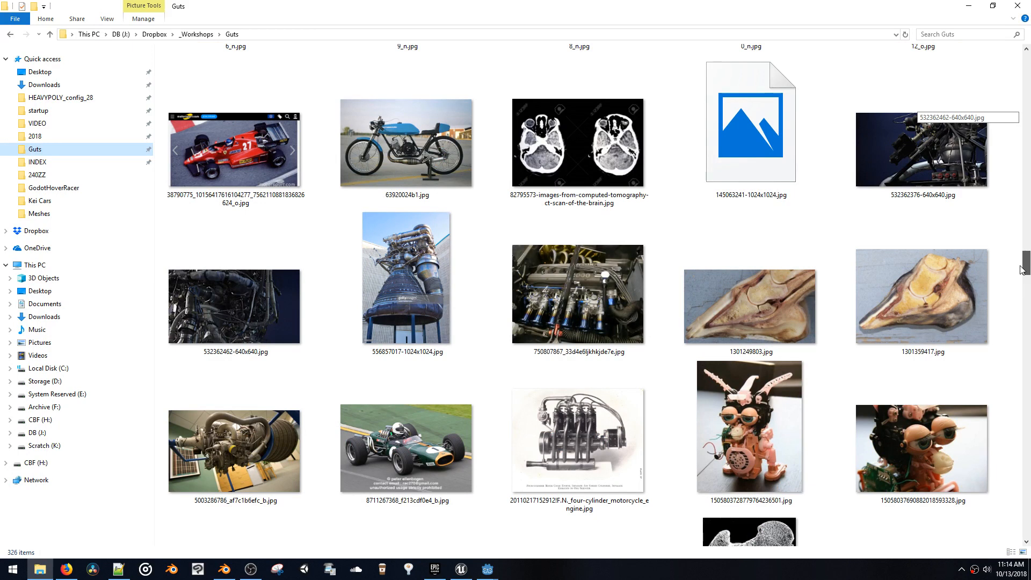
drag(1022, 269, 1010, 419)
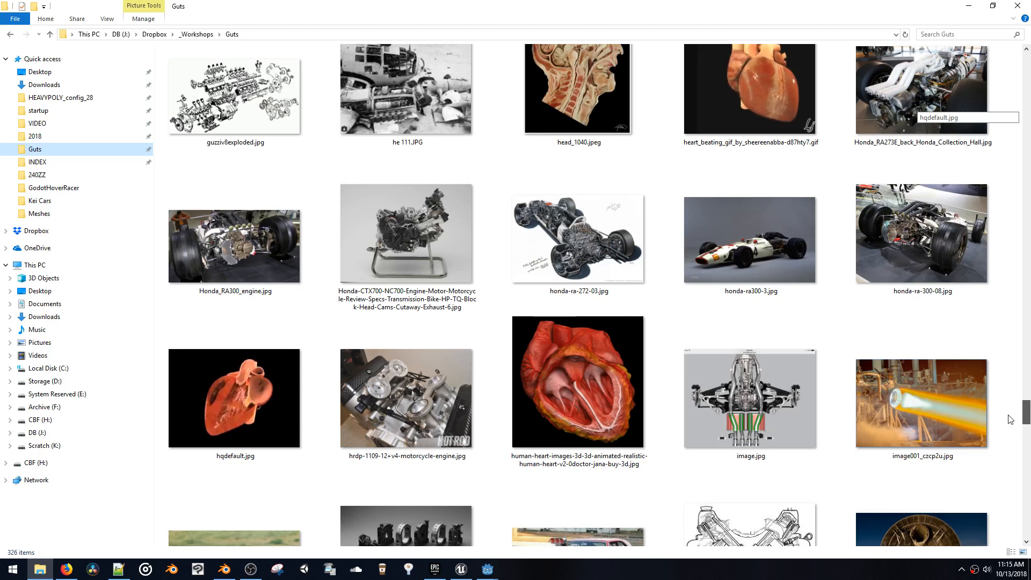
drag(1009, 419, 1018, 285)
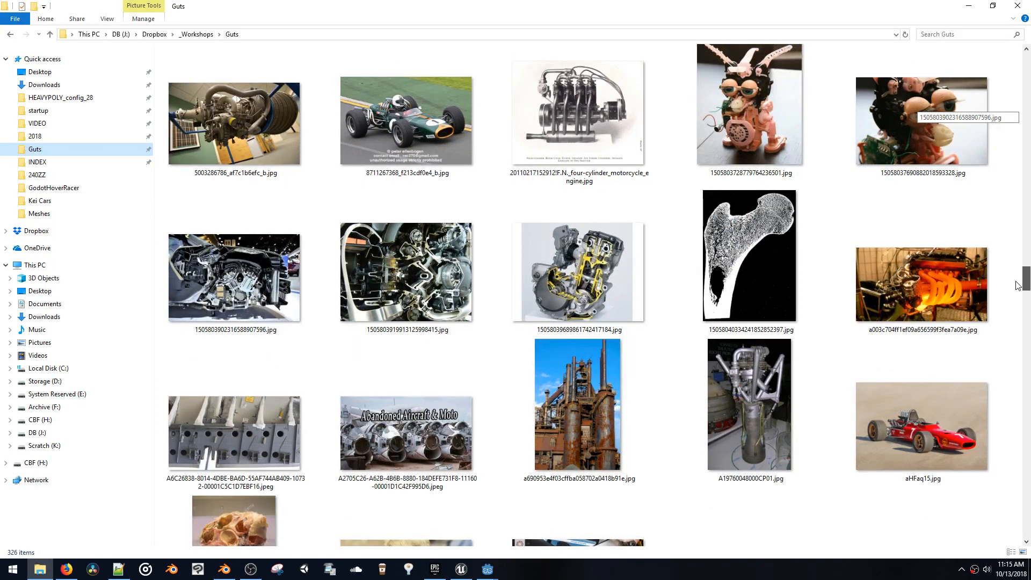
drag(1015, 281, 1015, 282)
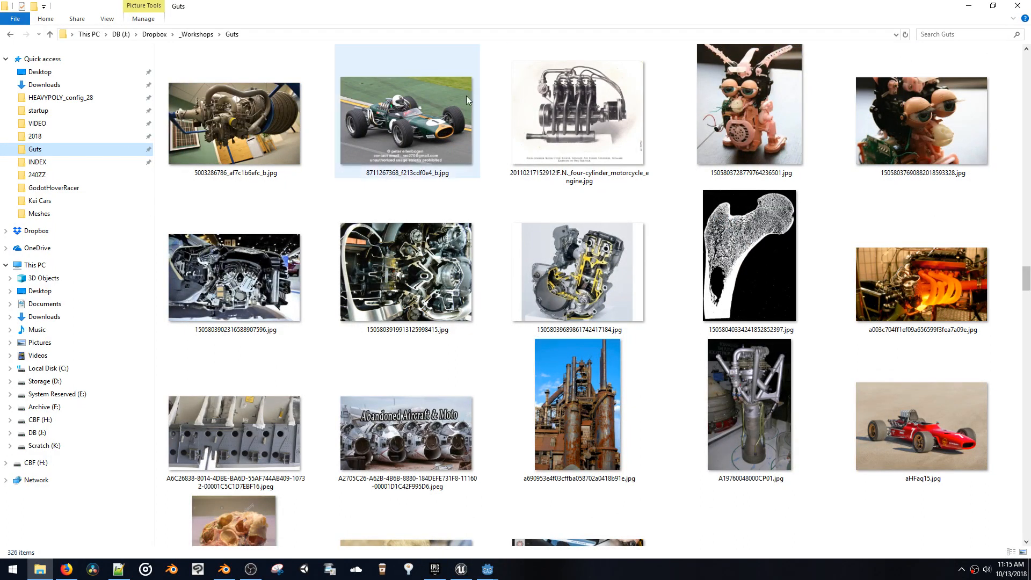
Shrink the File Explorer window, load the racing-car photo named 5ee21879b8233f4… from Guts into Blender's Image Editor, and close the folder window
drag(444, 14, 443, 66)
drag(647, 143, 872, 402)
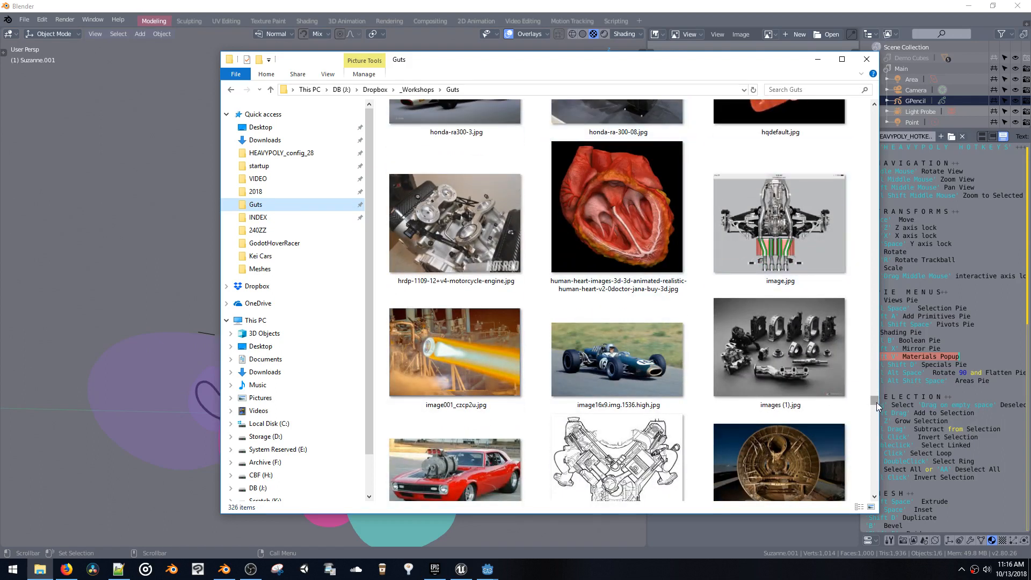
mouse_move(876, 403)
mouse_down()
mouse_move(885, 138)
mouse_move(876, 121)
mouse_move(877, 134)
mouse_up()
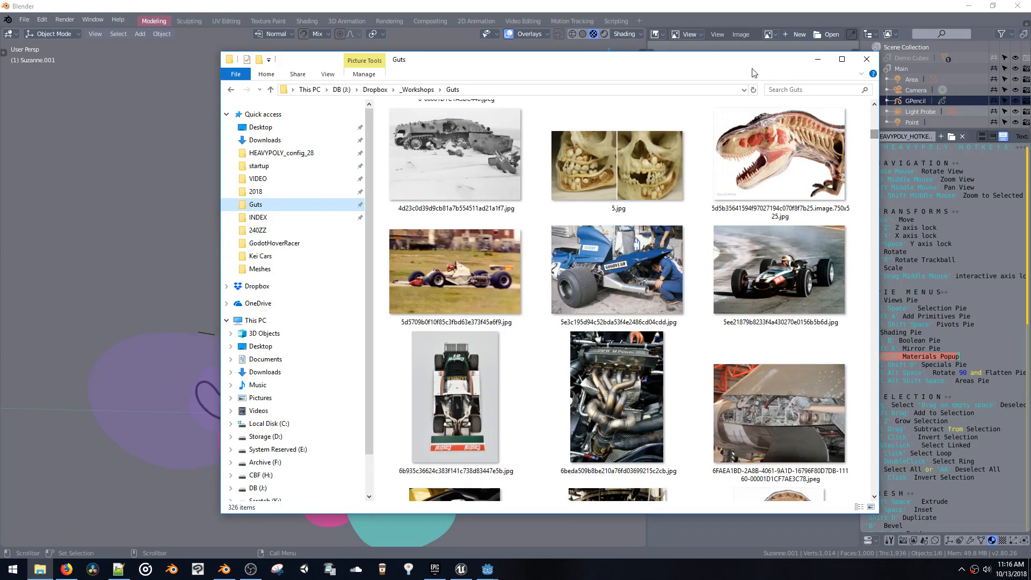
drag(751, 53, 437, 49)
drag(466, 266, 736, 195)
click(551, 55)
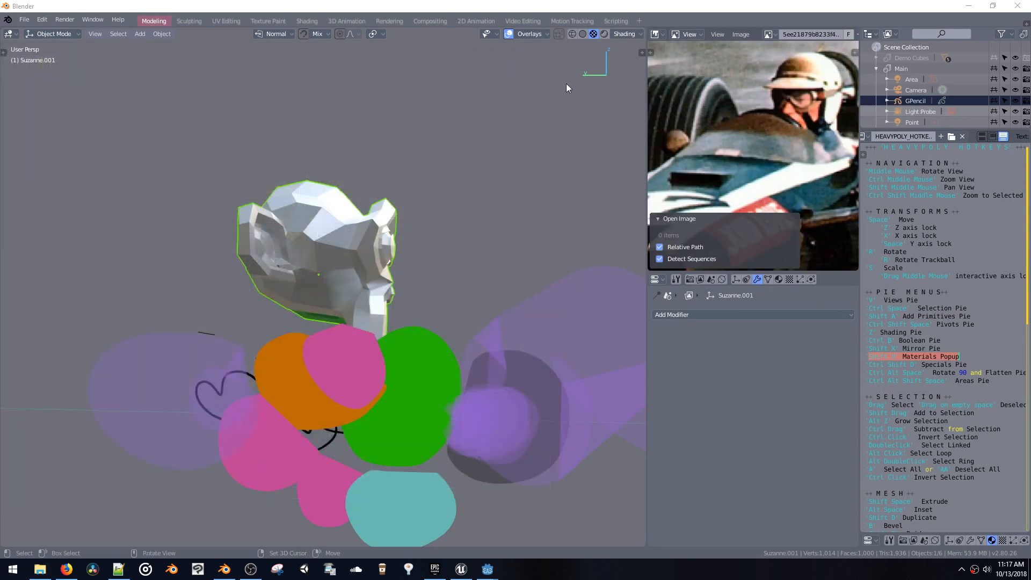
Collapse the Open Image options and widen the Image Editor so the whole racing-car photo fits in it
click(675, 218)
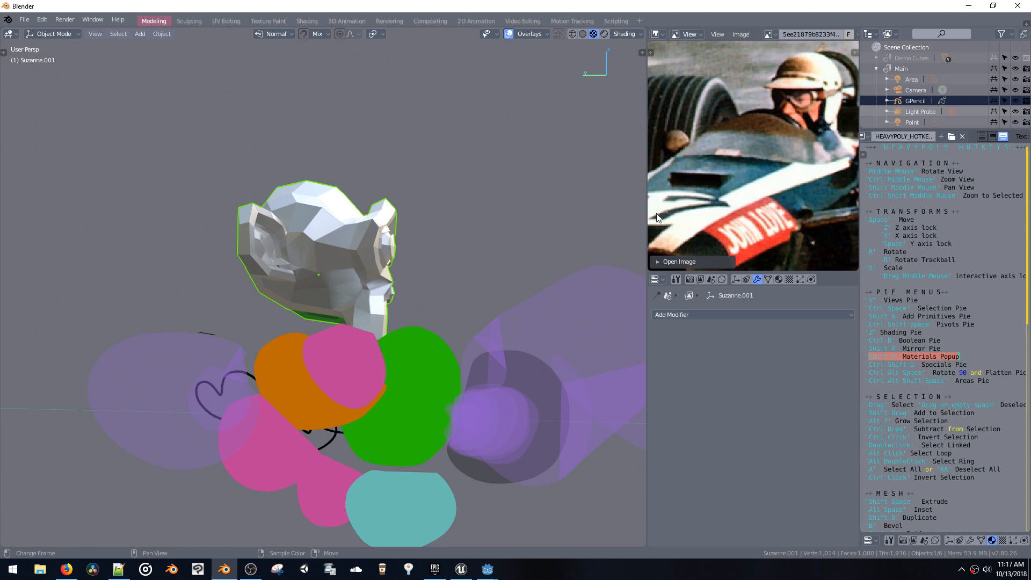
scroll(694, 189, down, 5)
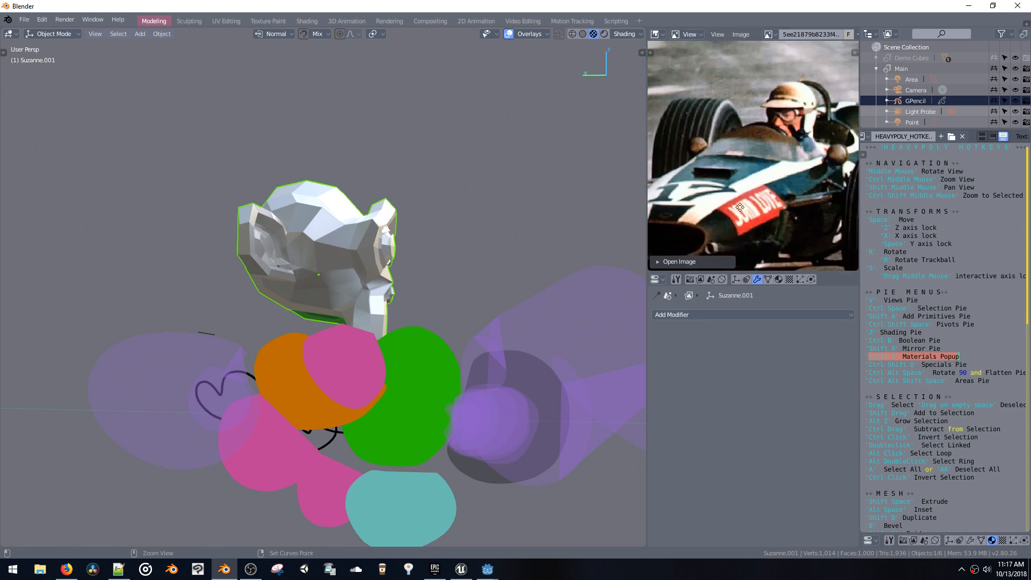
drag(647, 185, 582, 184)
drag(601, 186, 559, 212)
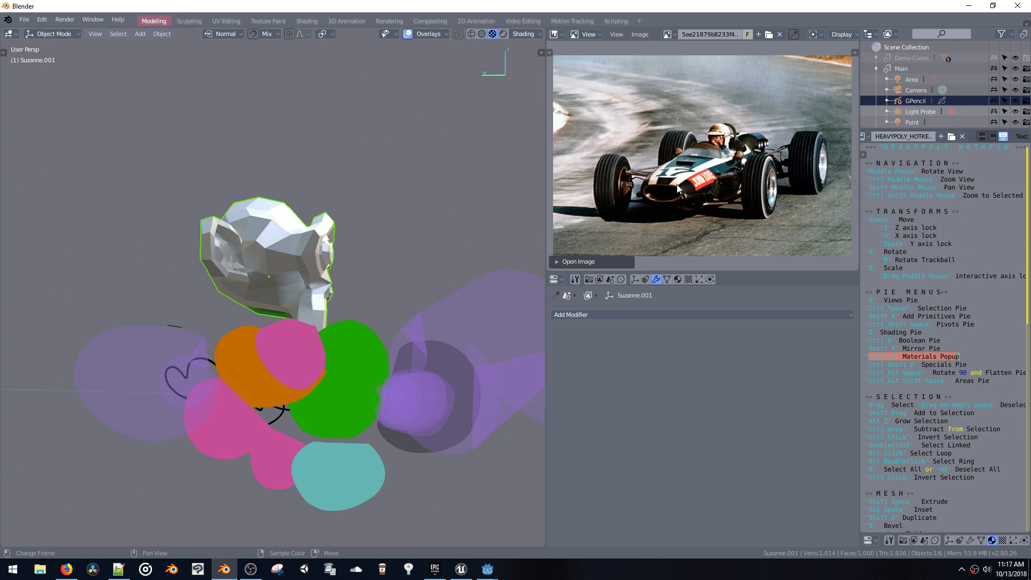
Check the recent files in File Explorer and switch to Firefox to browse the Grave Digger monster truck image results
click(39, 571)
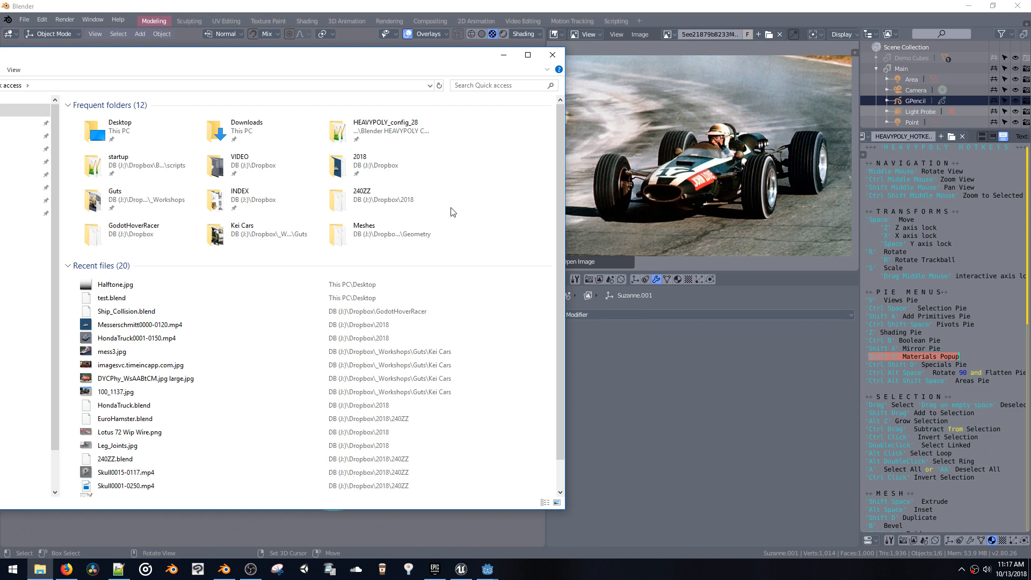
drag(558, 244, 557, 286)
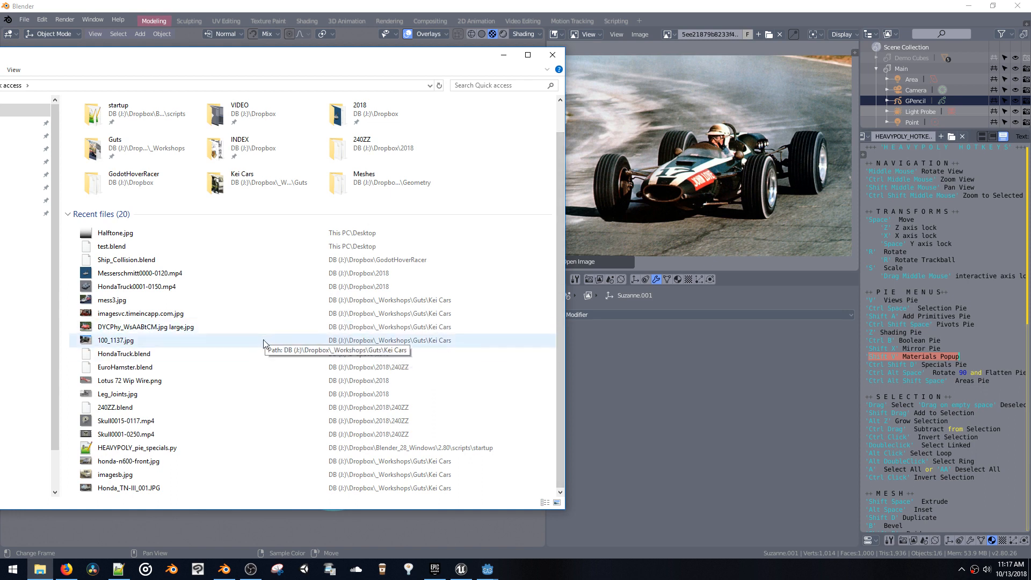
click(66, 572)
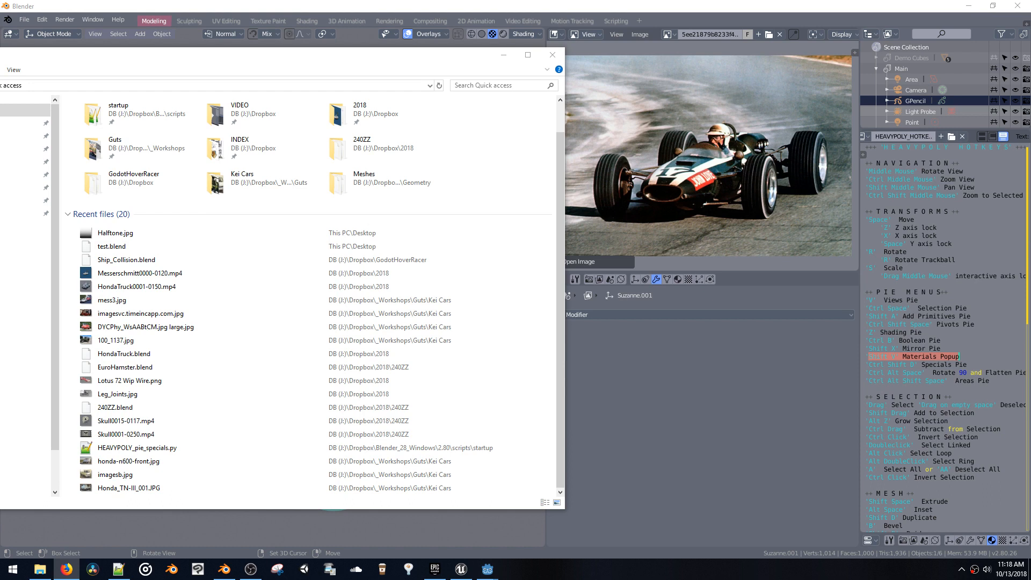
key(alt+Tab)
scroll(662, 291, down, 8)
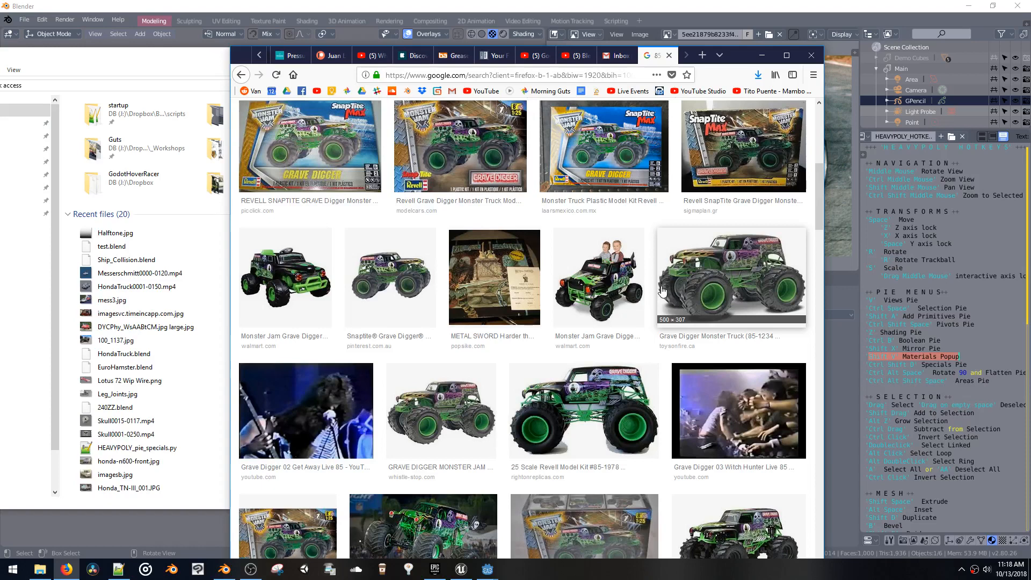
scroll(662, 292, down, 5)
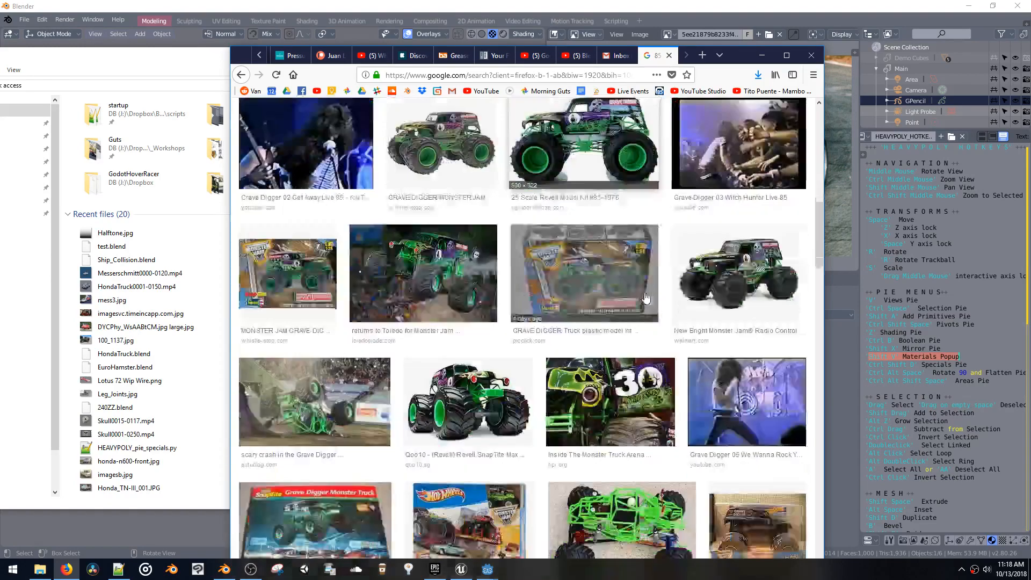
Look through the Google image results for Grave Digger monster truck photos usable as design reference
scroll(646, 298, down, 1)
scroll(645, 297, down, 3)
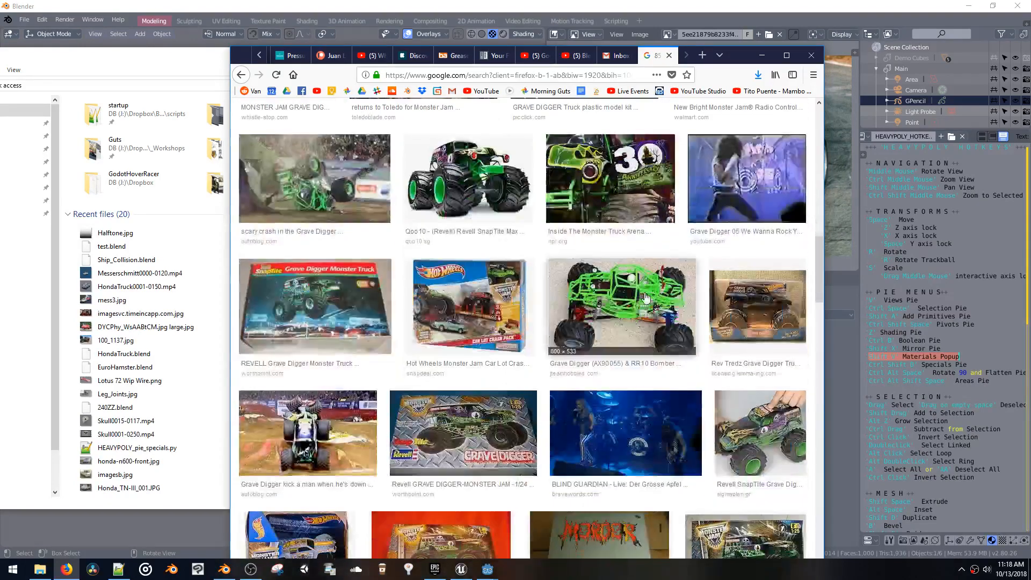
scroll(646, 299, down, 10)
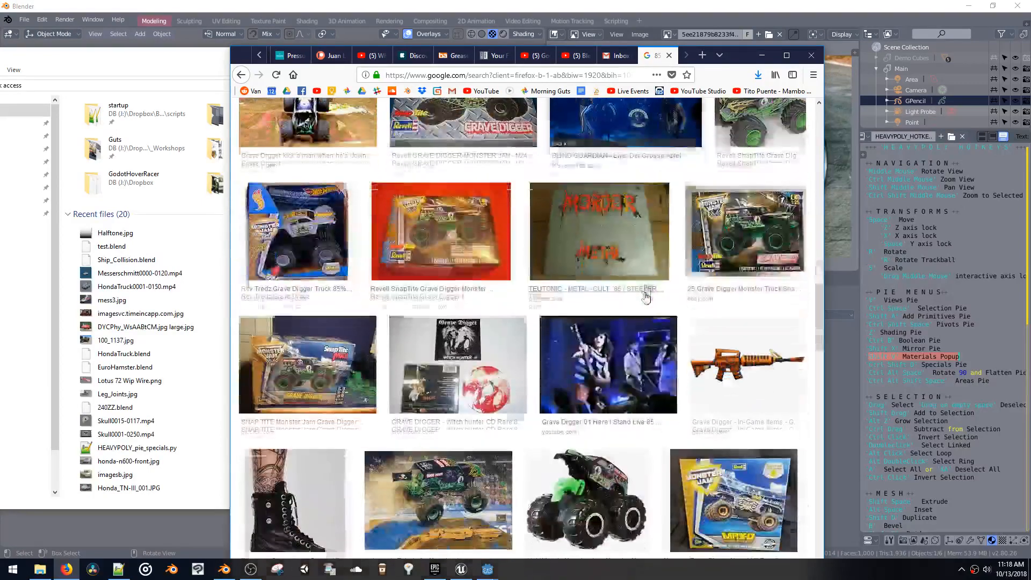
scroll(646, 298, down, 10)
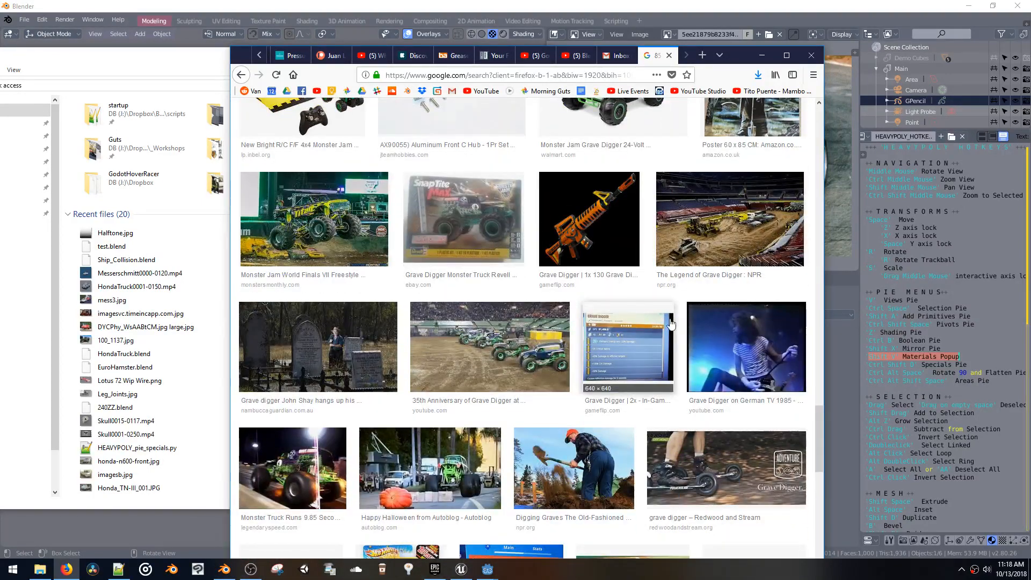
scroll(671, 323, down, 10)
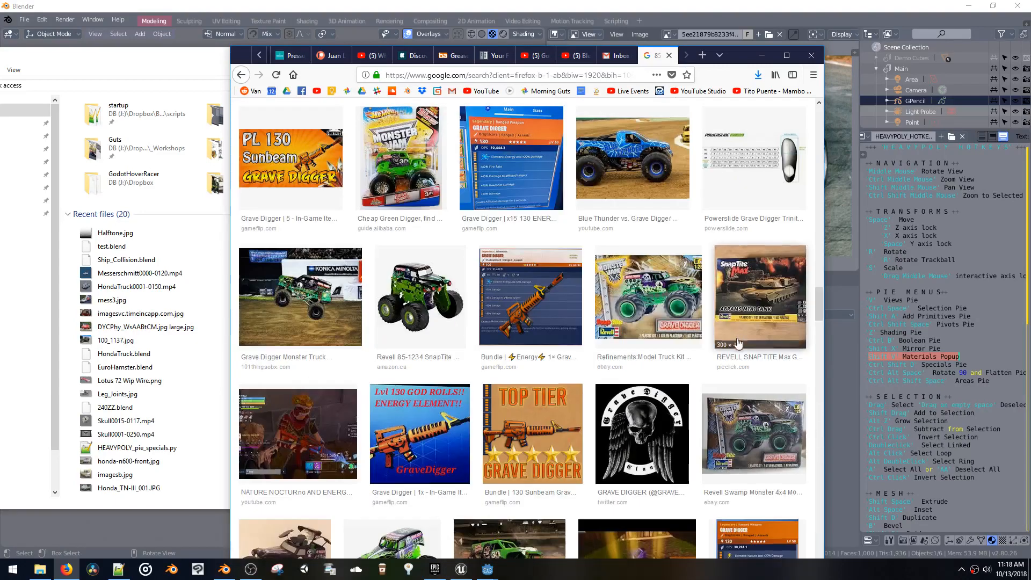
scroll(739, 342, down, 8)
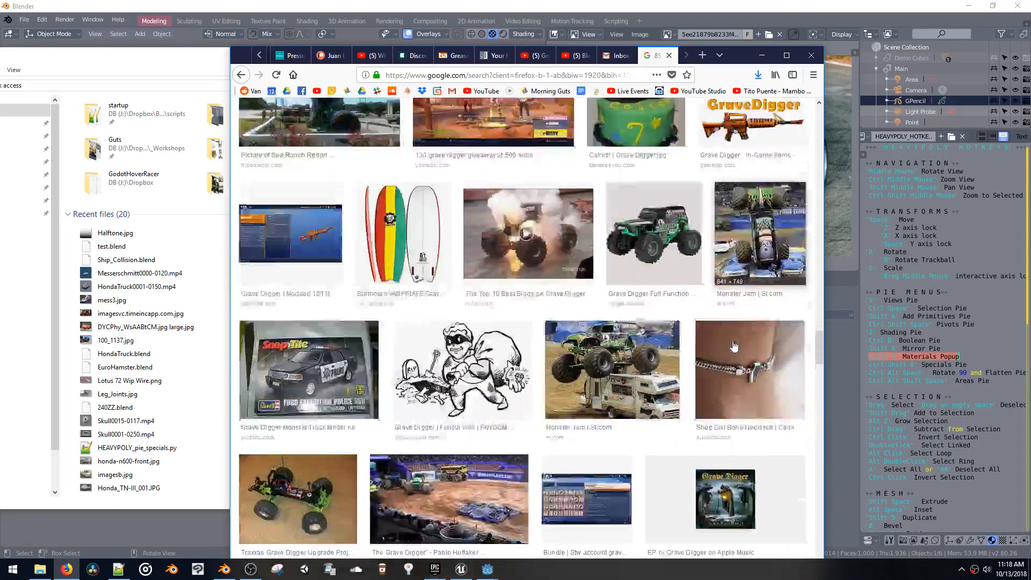
scroll(731, 347, down, 8)
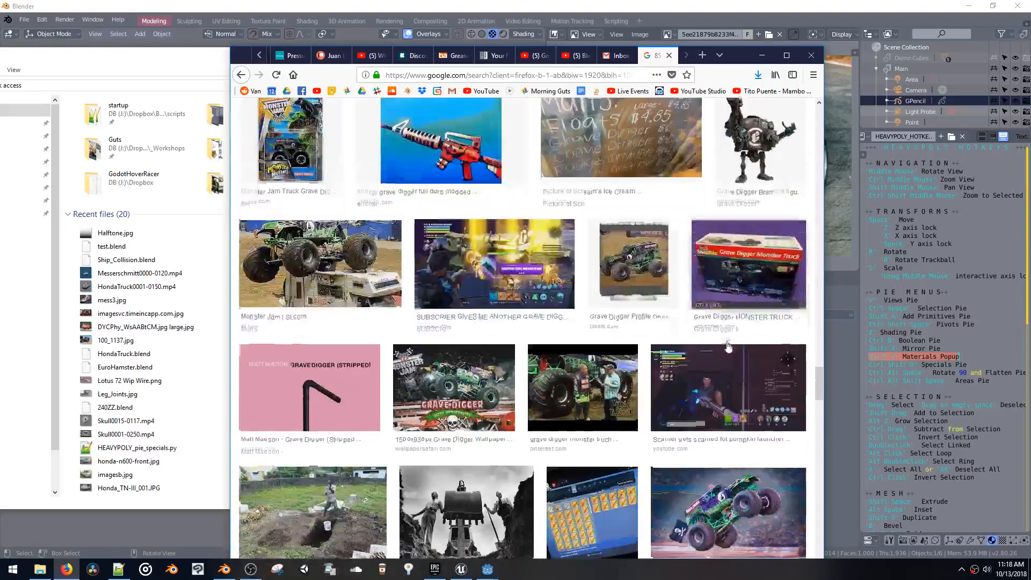
scroll(729, 345, down, 10)
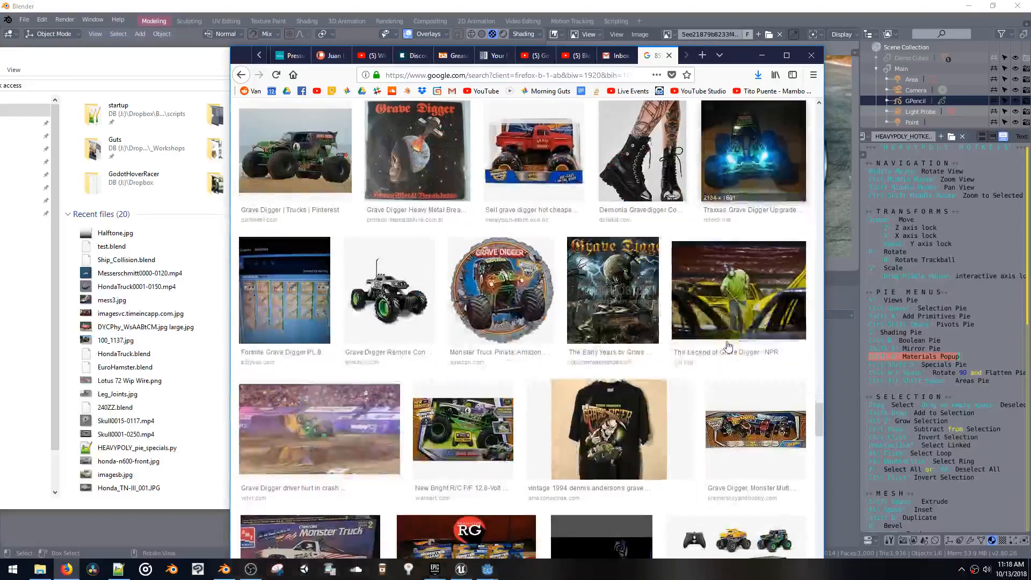
Open the Pinterest page of the green Grave Digger truck on the beach and close the File Explorer window
click(299, 179)
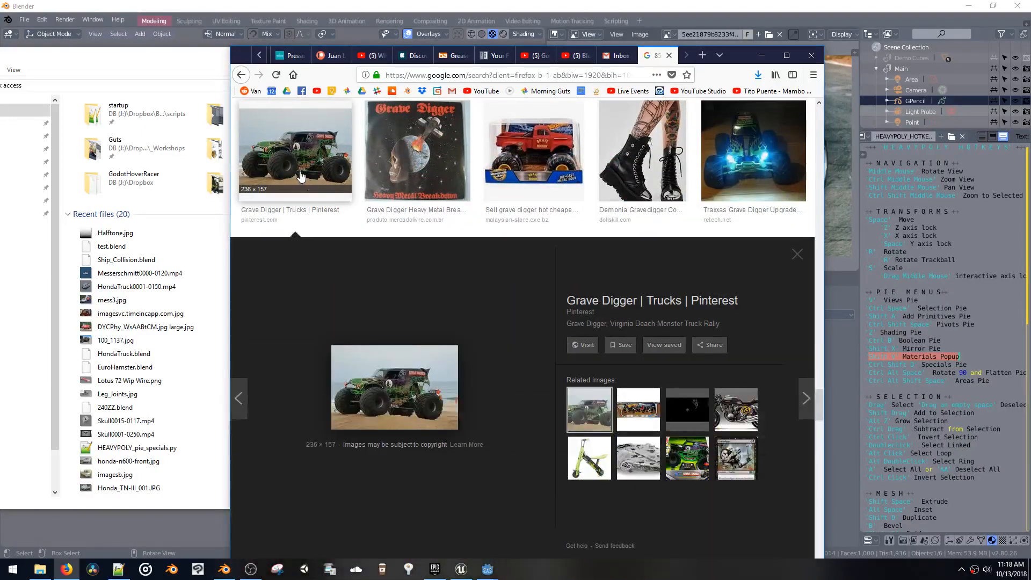
click(646, 300)
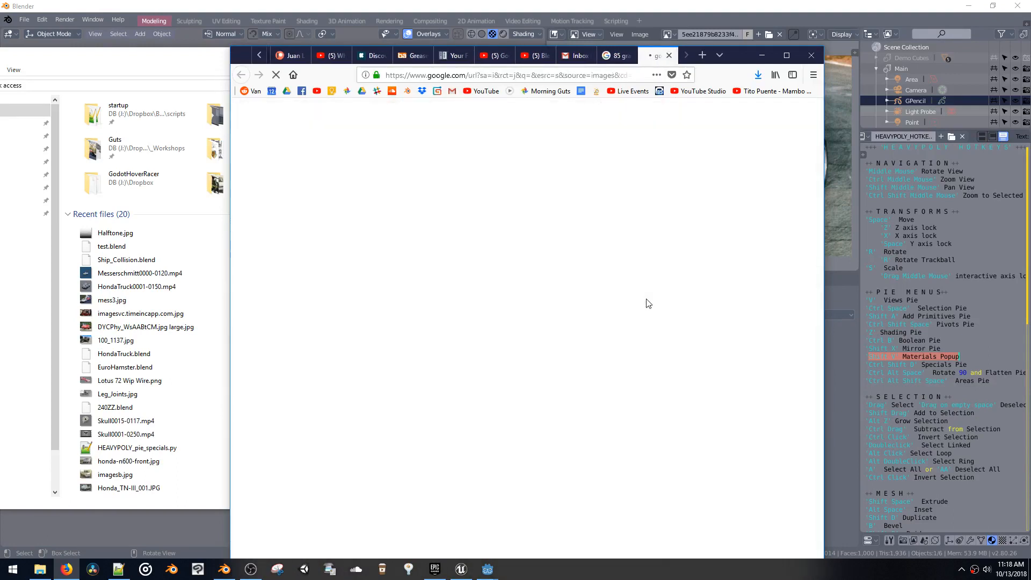
click(201, 55)
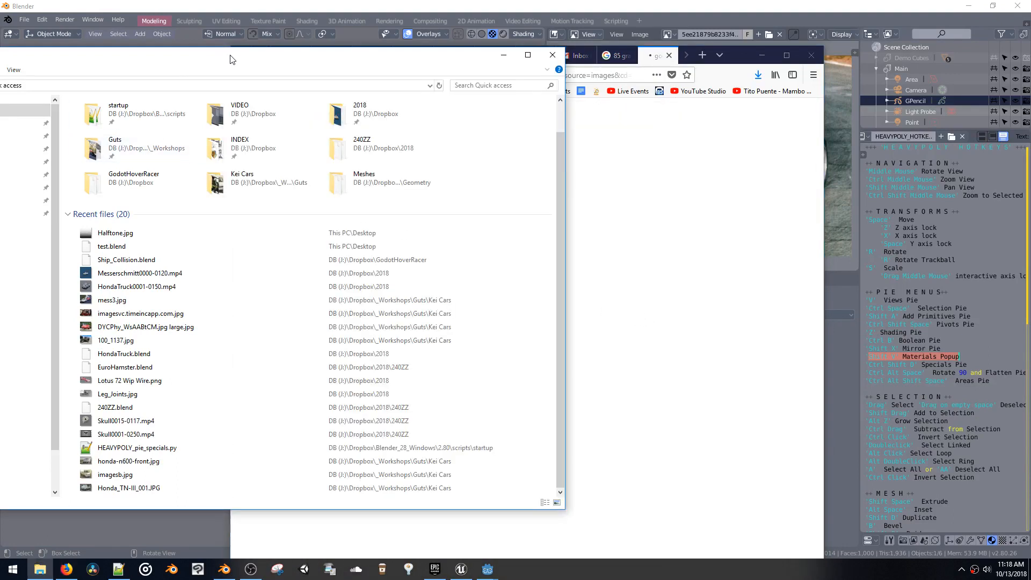
click(551, 52)
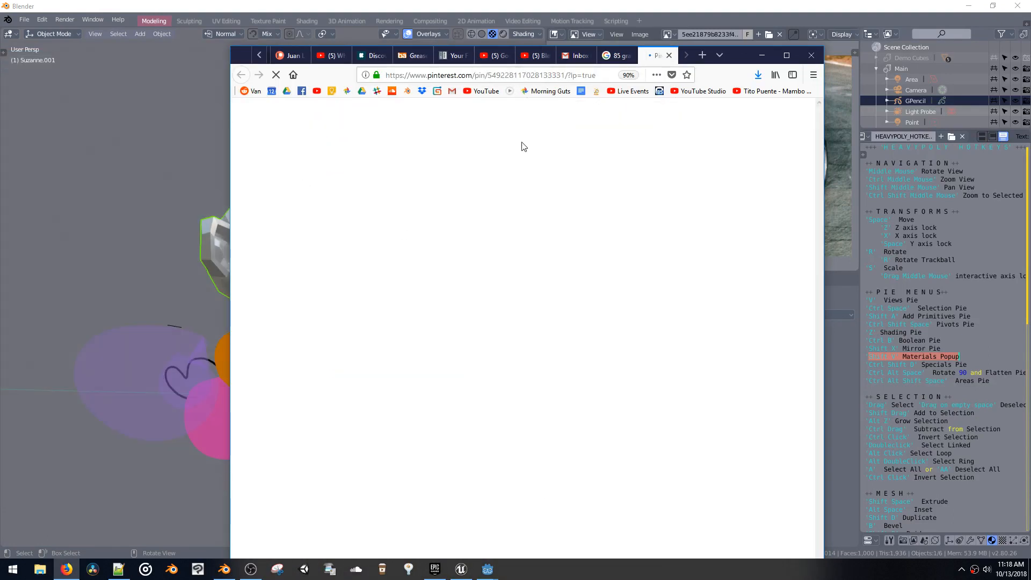
Browse the related monster truck pins on the Pinterest page for more Grave Digger reference photos
scroll(569, 180, down, 5)
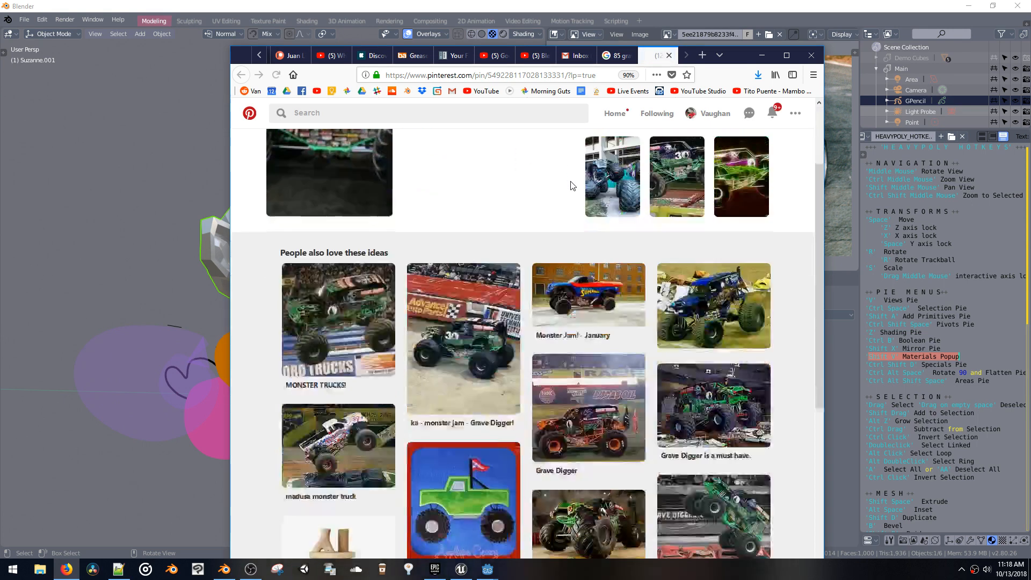
scroll(571, 181, down, 1)
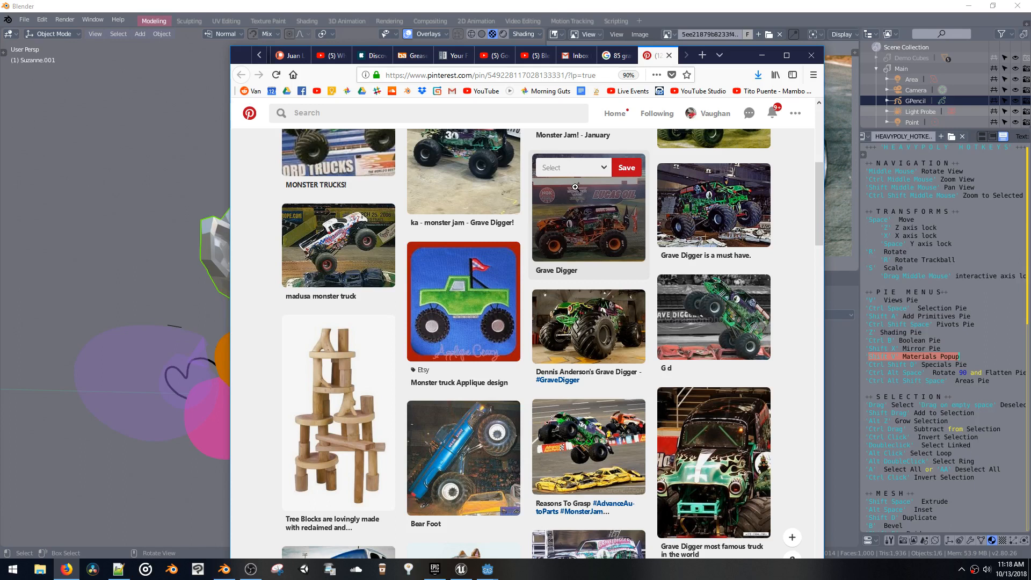
scroll(576, 189, up, 2)
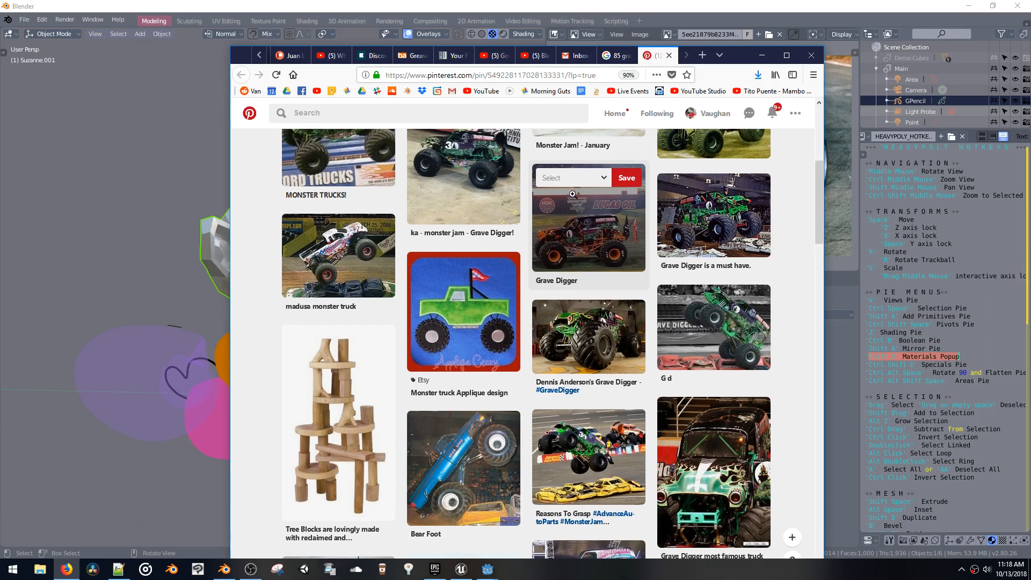
scroll(573, 193, down, 5)
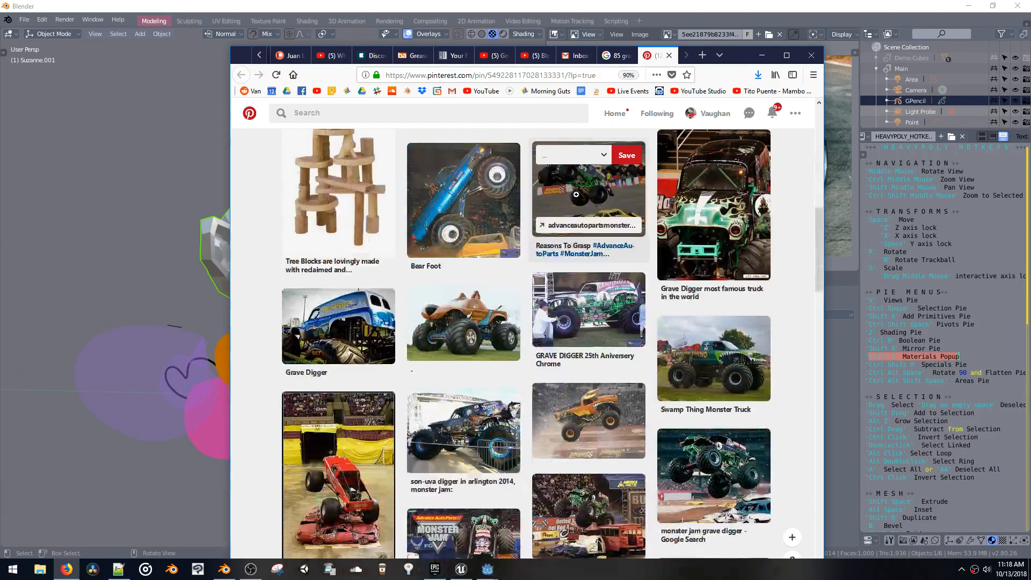
scroll(576, 194, down, 3)
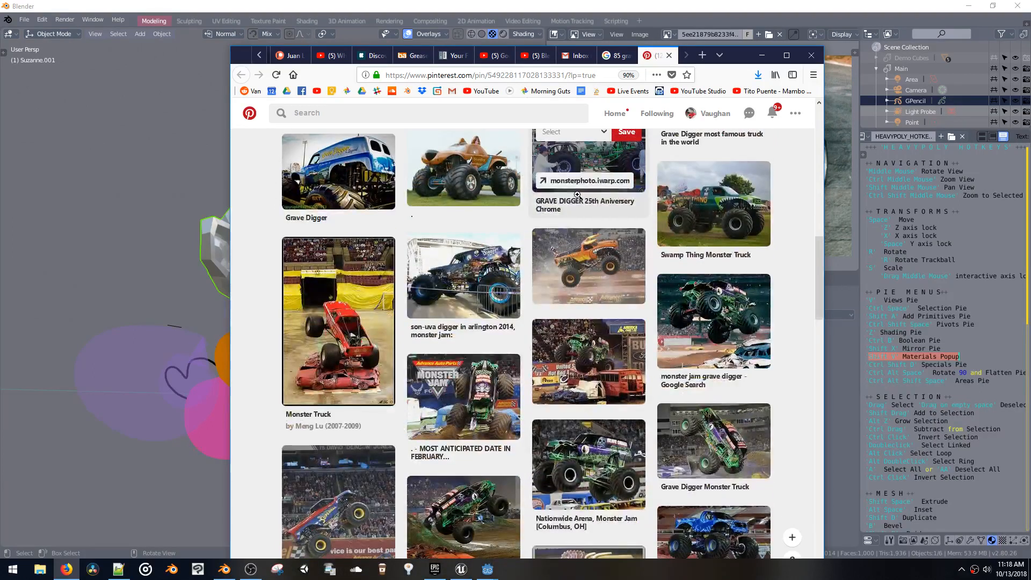
scroll(577, 194, down, 2)
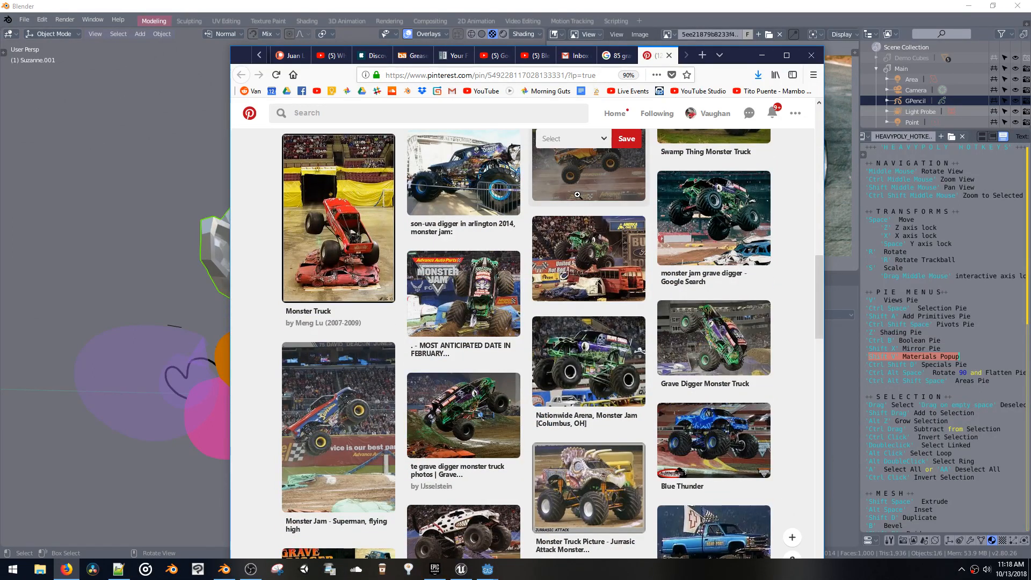
scroll(577, 194, down, 1)
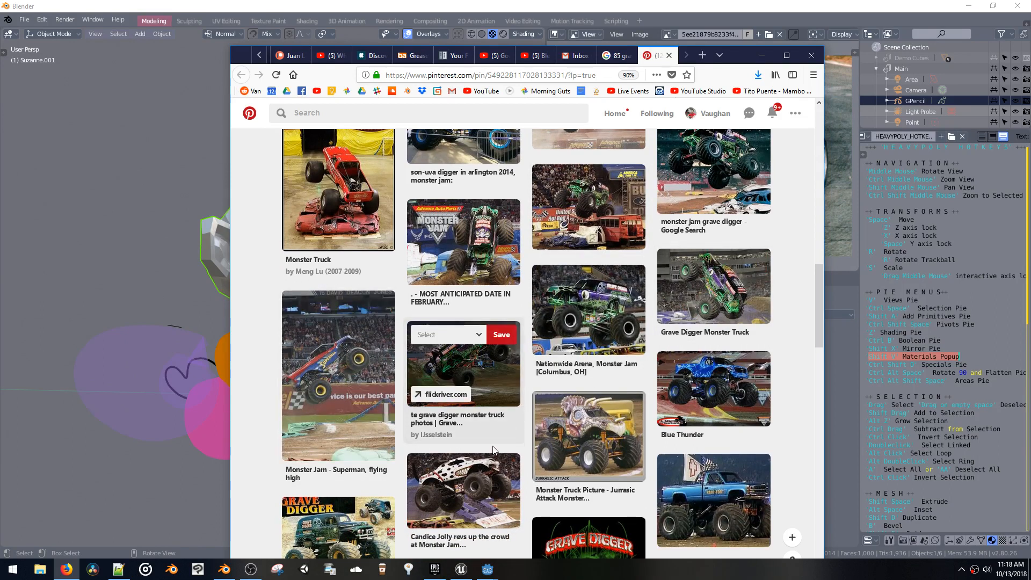
scroll(512, 401, down, 1)
scroll(512, 402, down, 5)
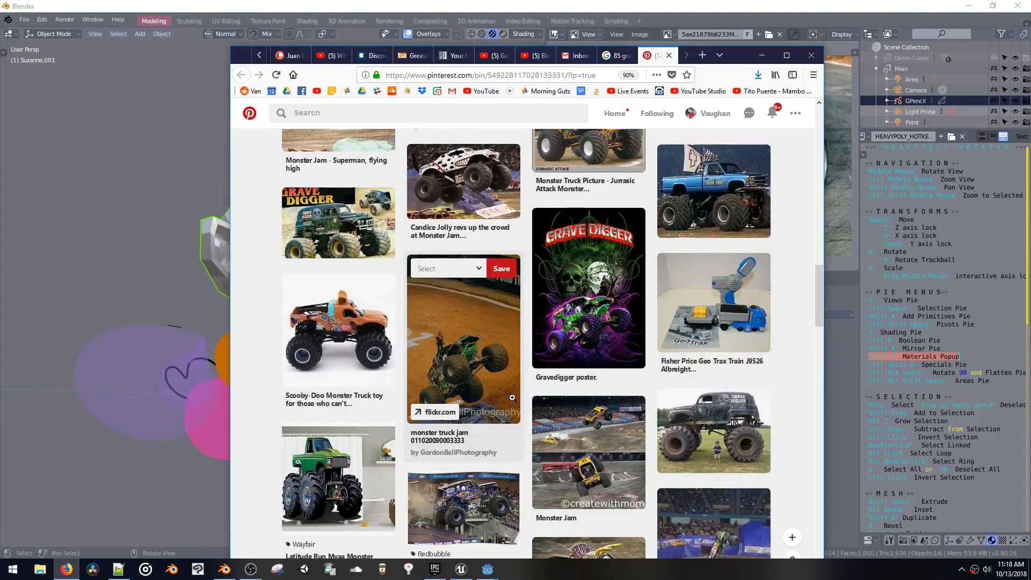
scroll(512, 397, down, 2)
scroll(513, 397, down, 3)
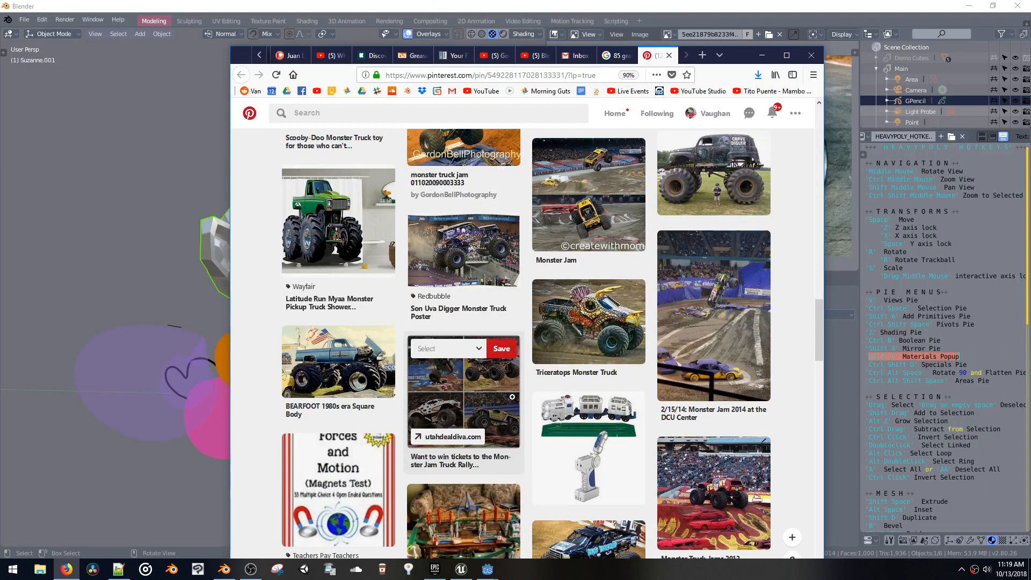
View the pin of the old dark Grave Digger panel truck at full size and return to its Pinterest page
click(725, 204)
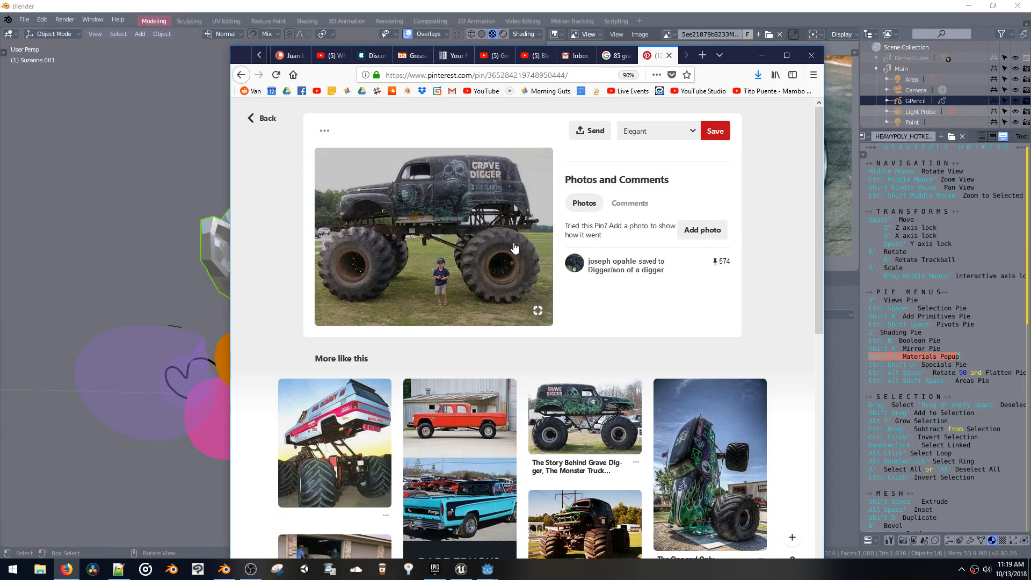
click(508, 244)
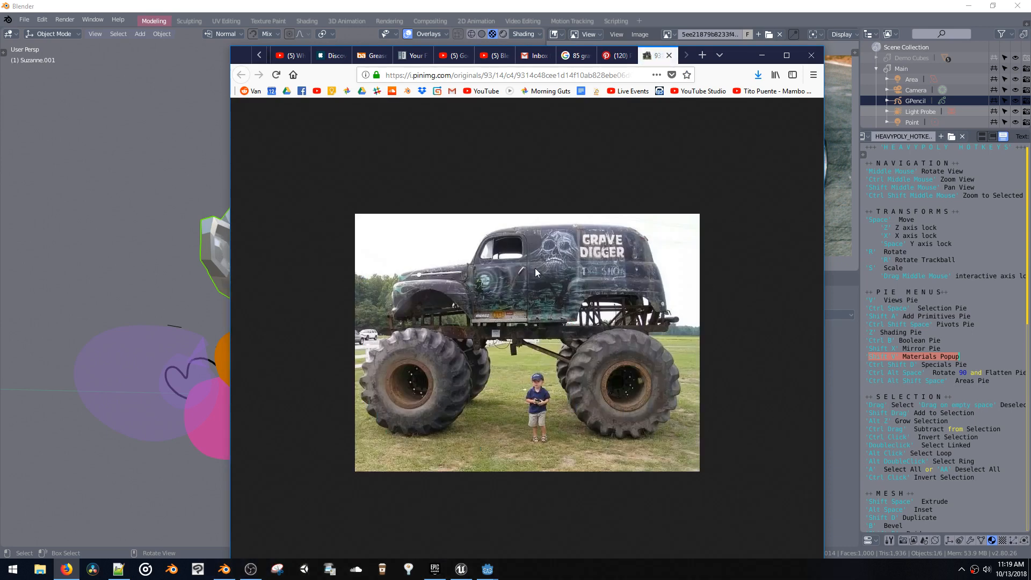
click(615, 55)
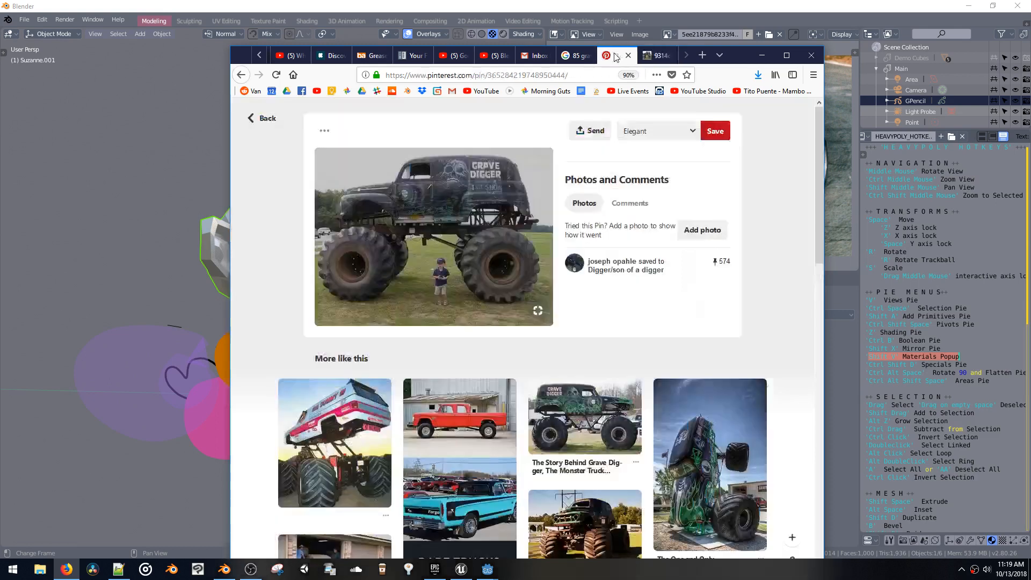
Open the related pin "The One and Only" of the upright Grave Digger and inspect its photo enlarged on Flickr
scroll(552, 258, down, 2)
scroll(552, 258, down, 4)
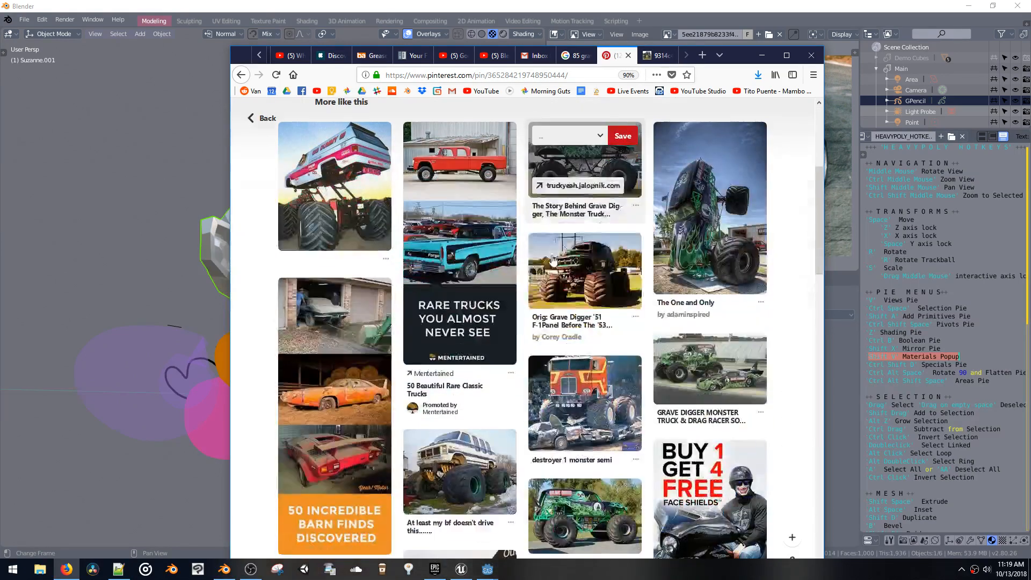
click(669, 241)
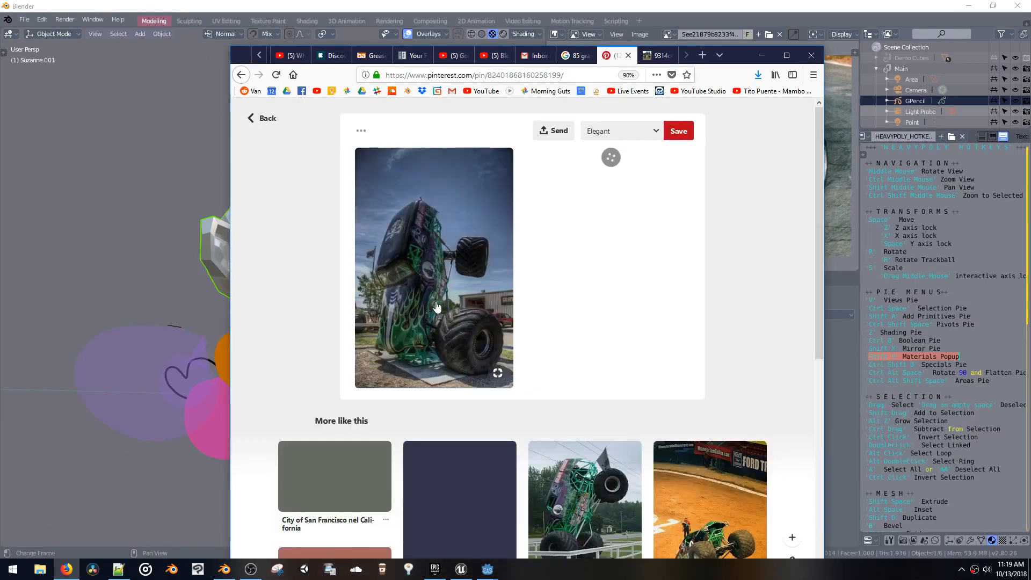
click(450, 295)
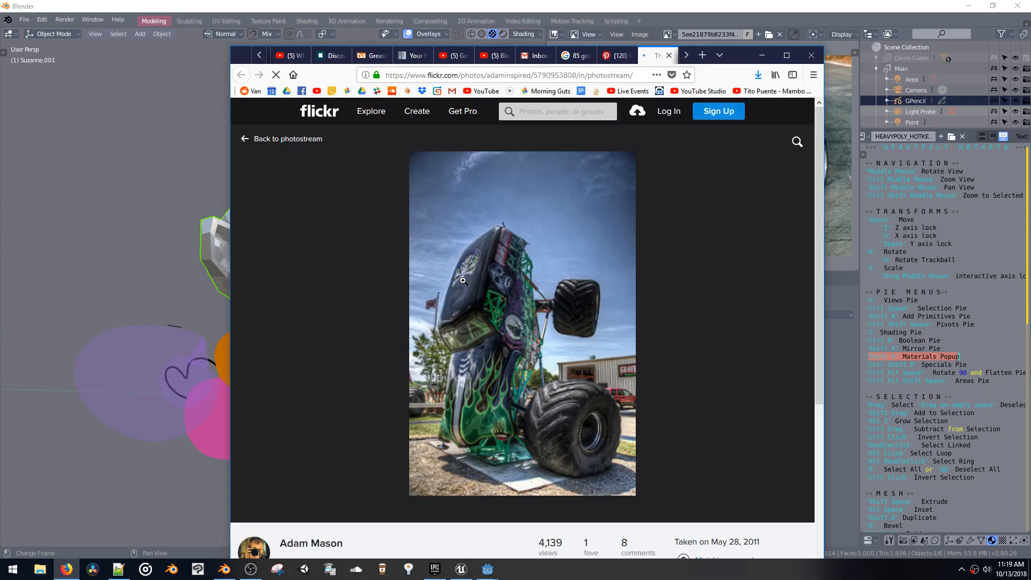
click(463, 281)
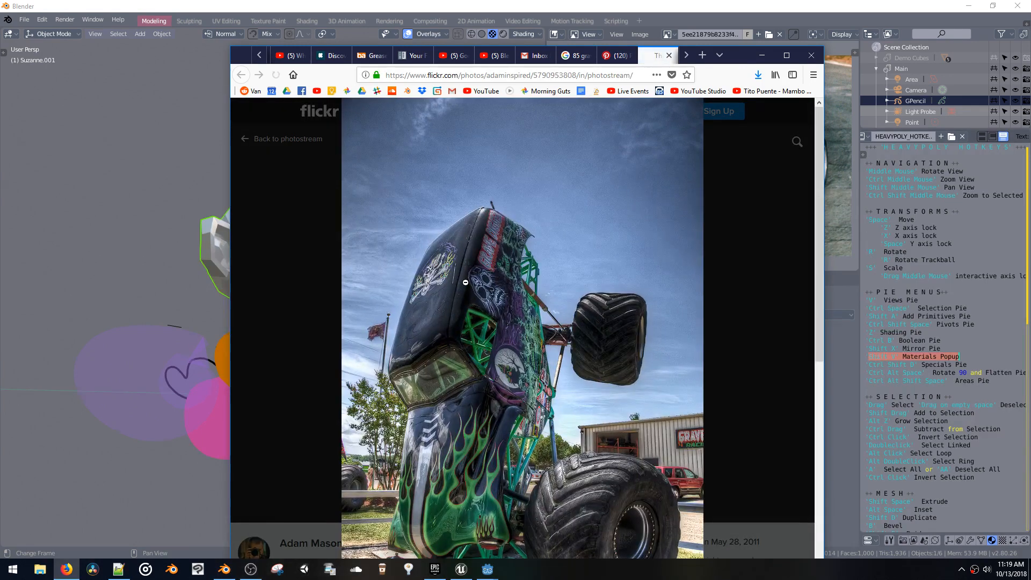
click(592, 280)
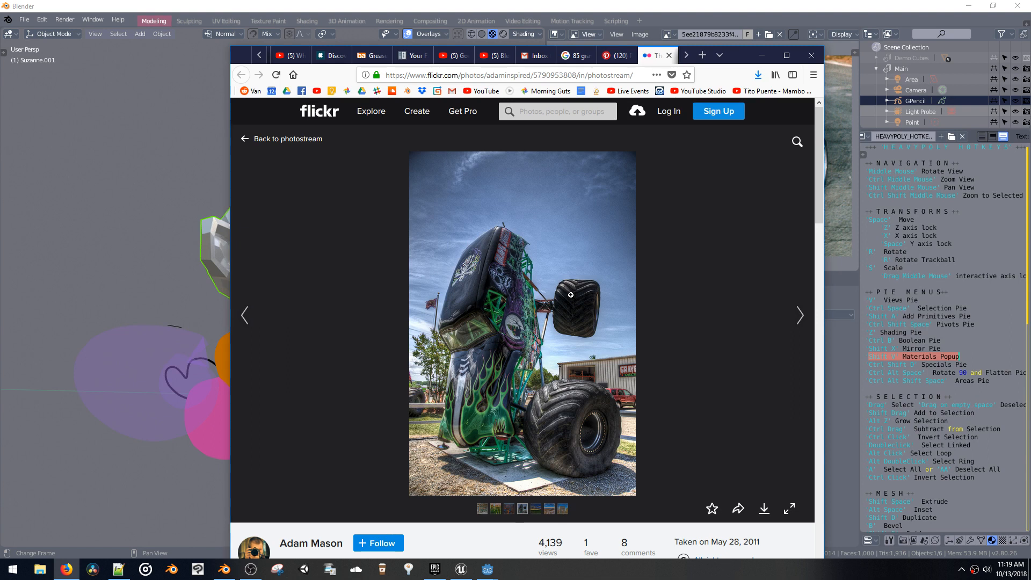
click(570, 294)
right_click(572, 296)
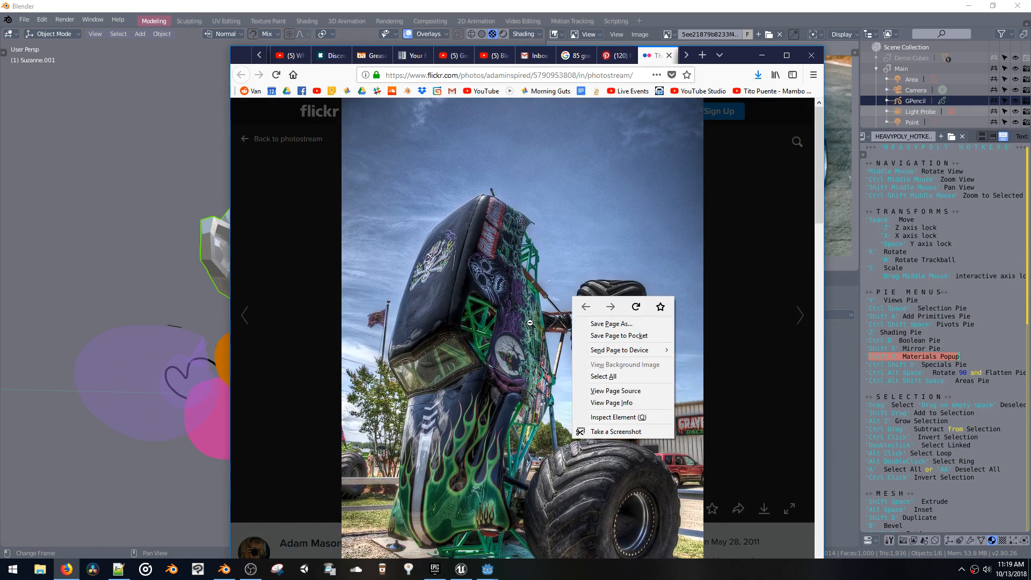
click(527, 310)
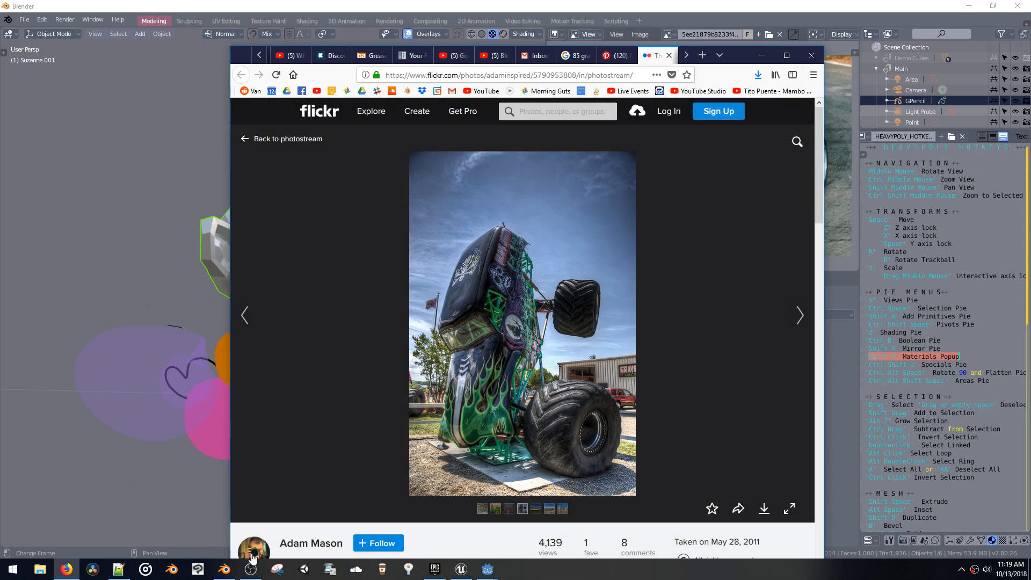
Capture the whole upright Grave Digger photo on Flickr with a new Snipping Tool snip
click(277, 569)
click(139, 171)
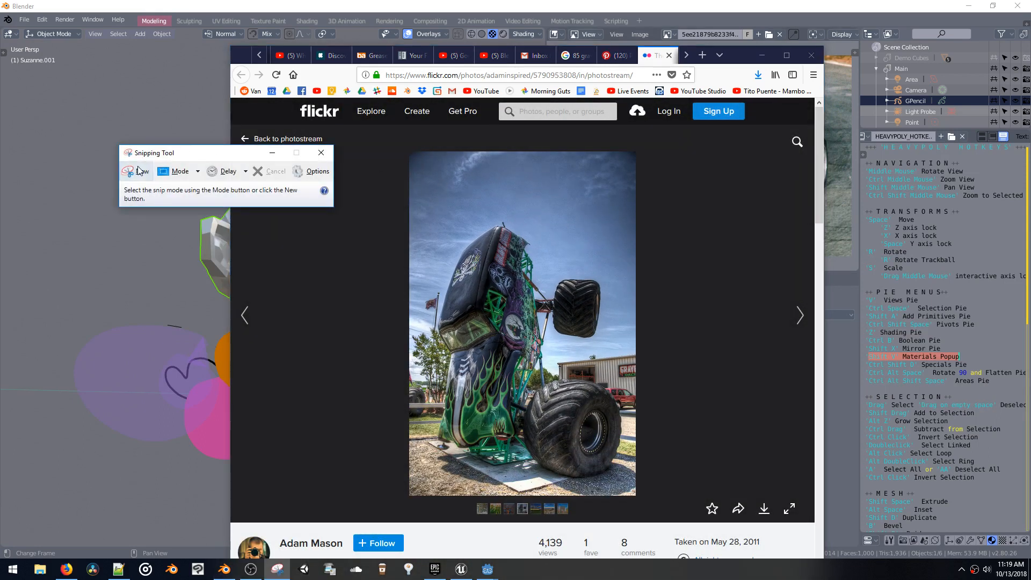
drag(412, 153, 636, 494)
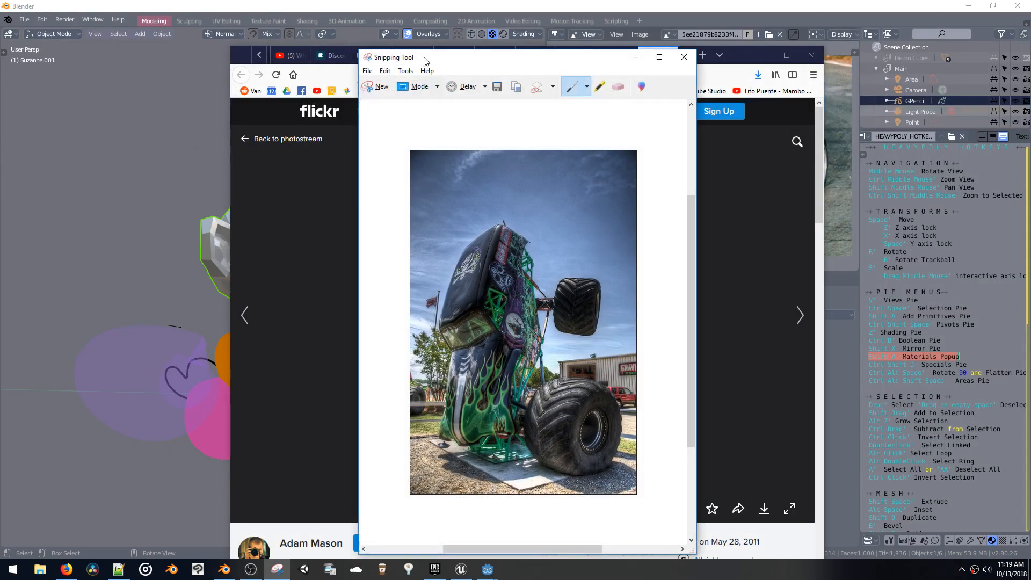
click(497, 86)
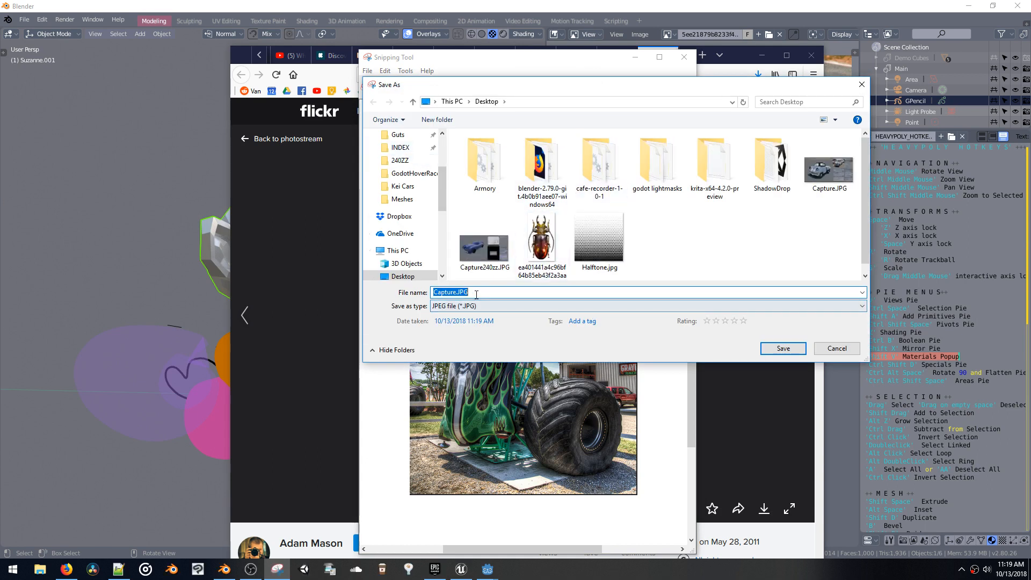
click(457, 291)
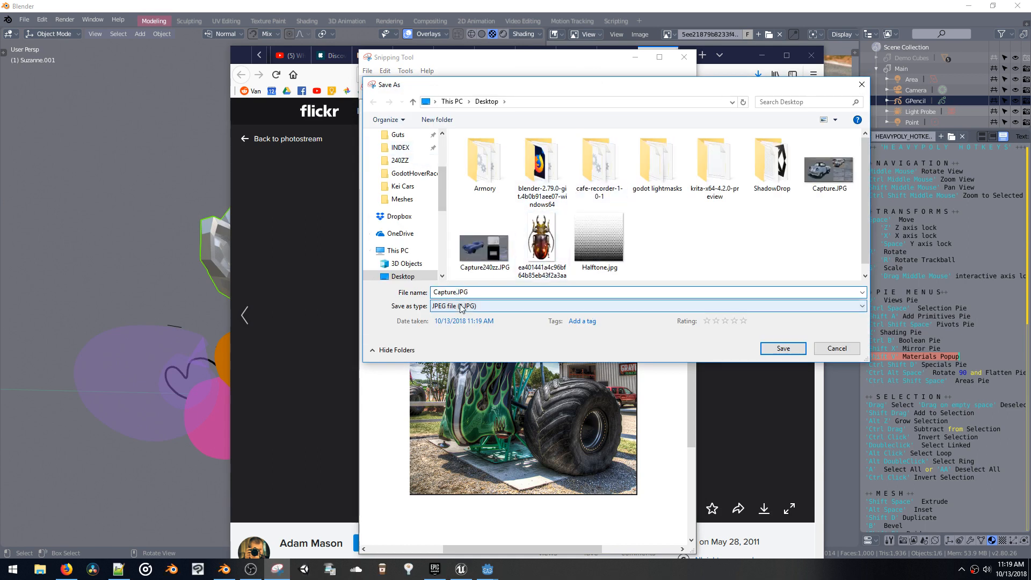
key(Escape)
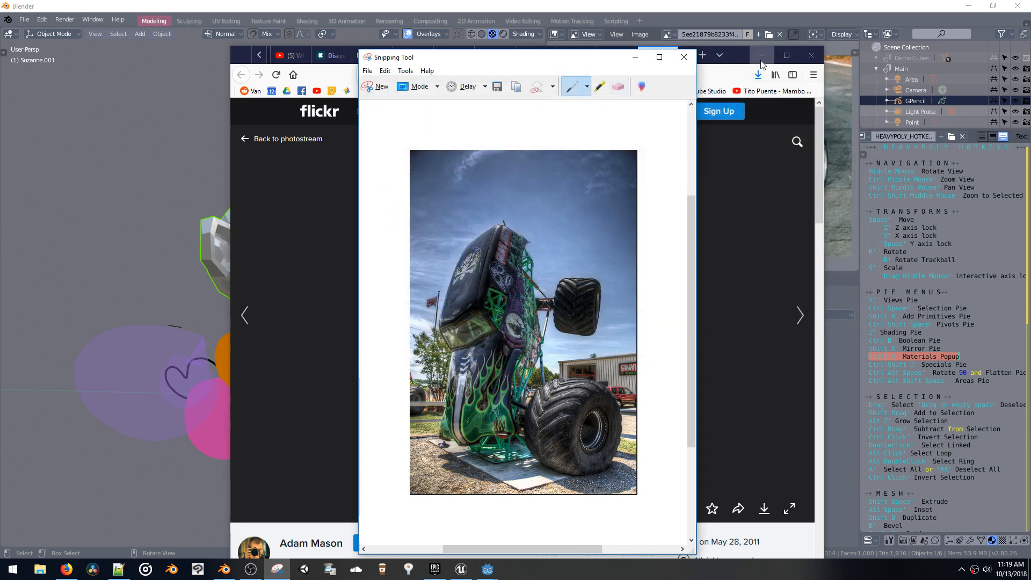
Minimize the browser and Snipping Tool windows and load Captureb.JPG from the Desktop folder into Blender's image editor
click(762, 55)
click(635, 65)
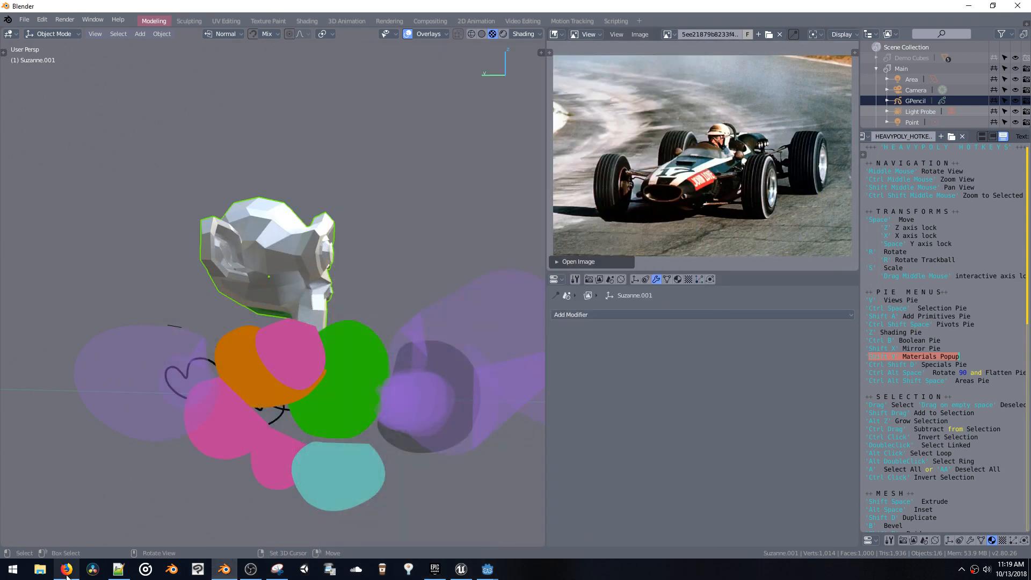
click(40, 569)
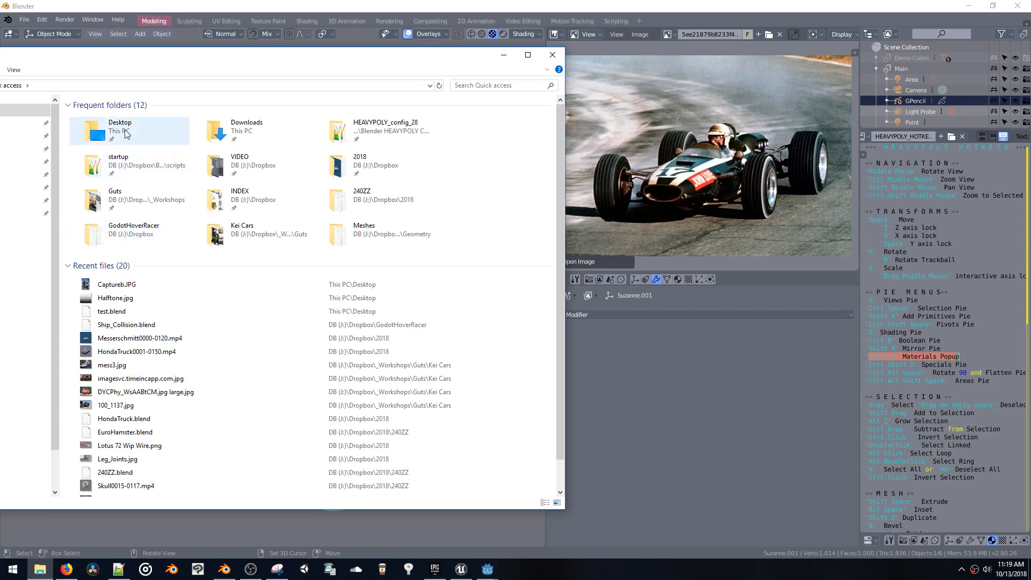
double_click(127, 131)
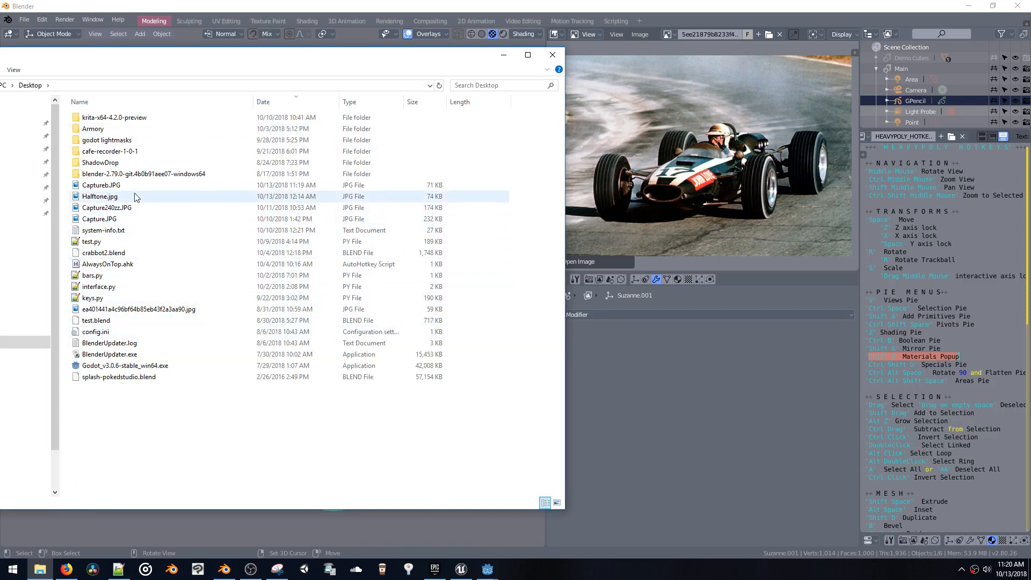
drag(134, 185, 705, 168)
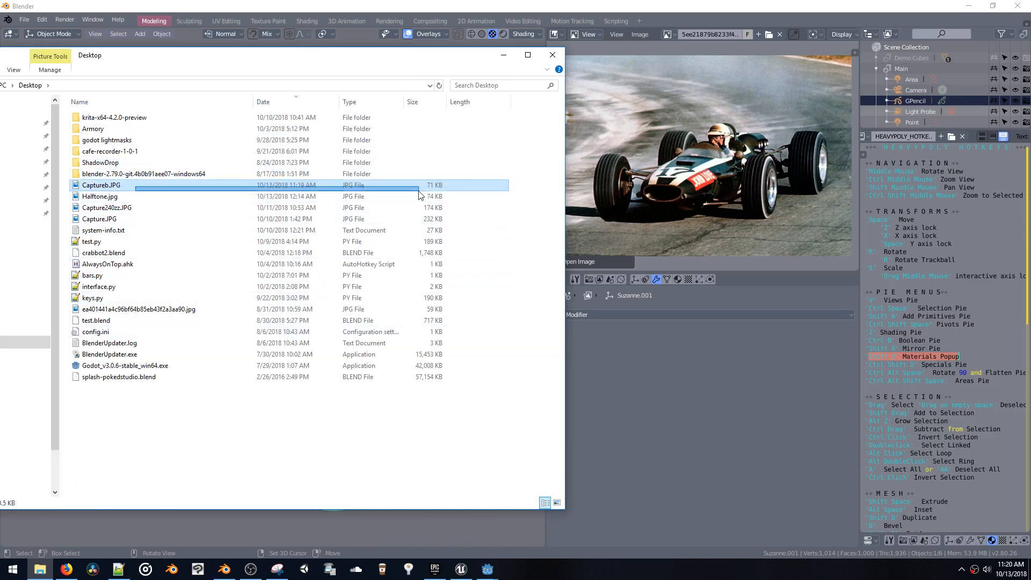
click(697, 186)
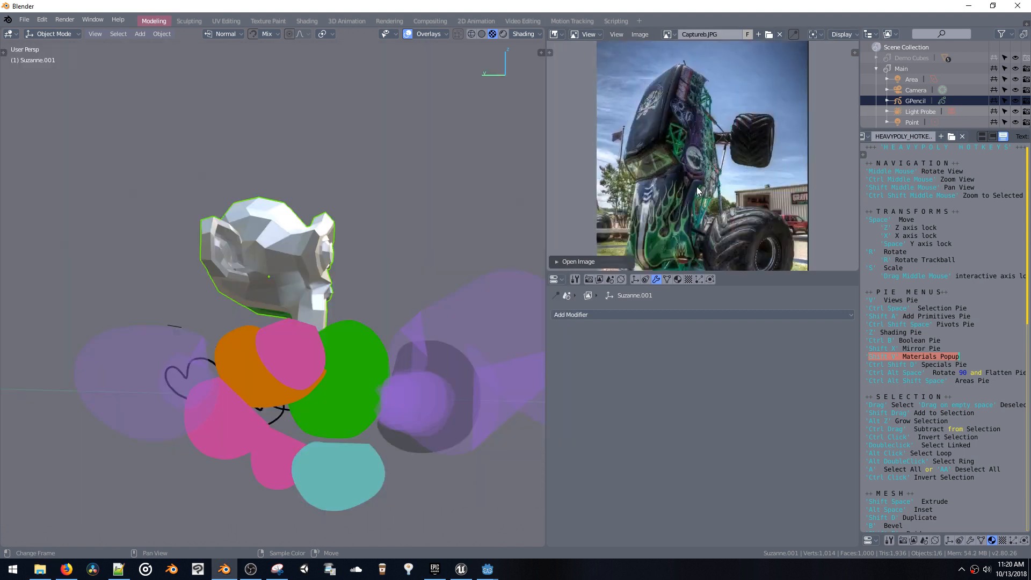
Enlarge the image editor downwards over the properties area and fit the whole Grave Digger photo in it
drag(711, 276, 725, 539)
key(shift+Home)
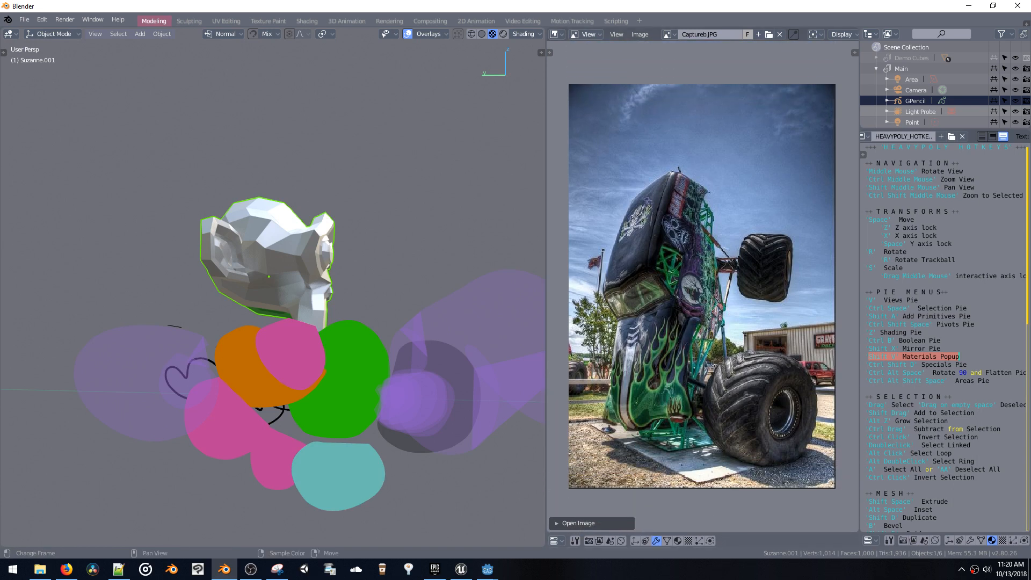
scroll(677, 202, up, 1)
scroll(677, 202, down, 1)
Bring up the YouTube live chat pop-up beside the photo, covering the hotkeys text, and extend it down to the taskbar
key(alt+Tab)
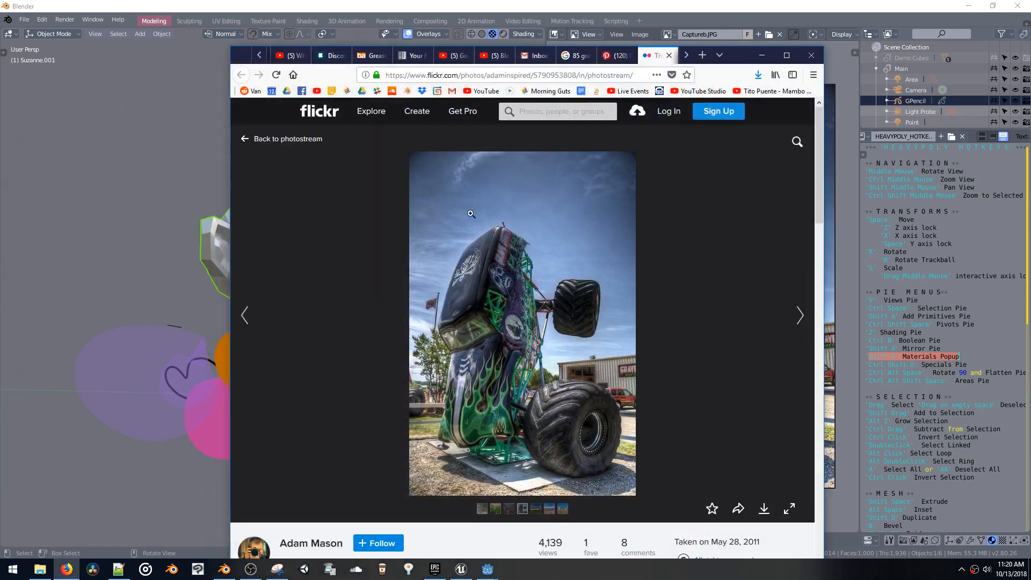
key(alt+Tab)
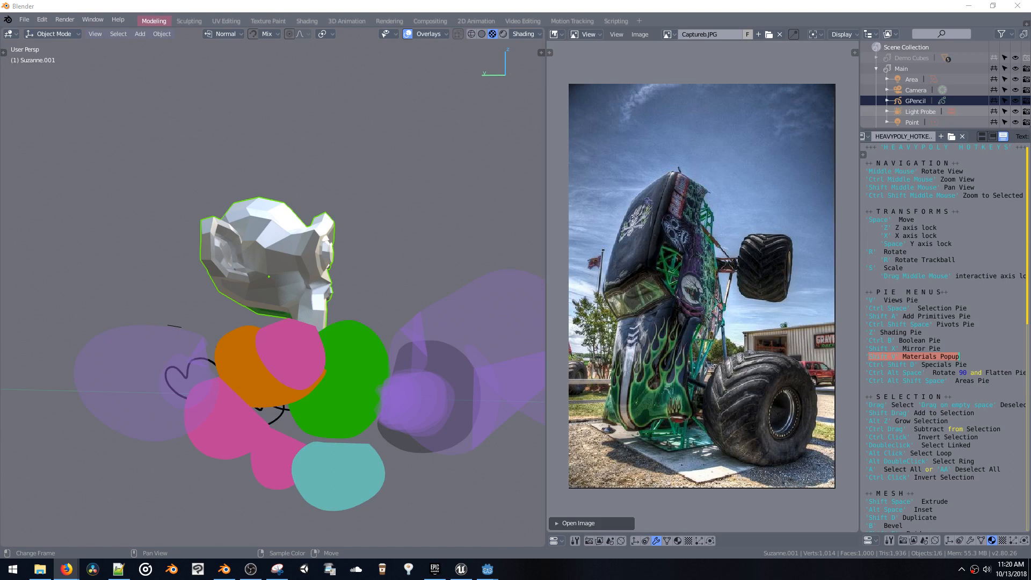
key(alt+Tab)
drag(925, 163, 856, 133)
drag(840, 125, 832, 143)
drag(710, 128, 862, 128)
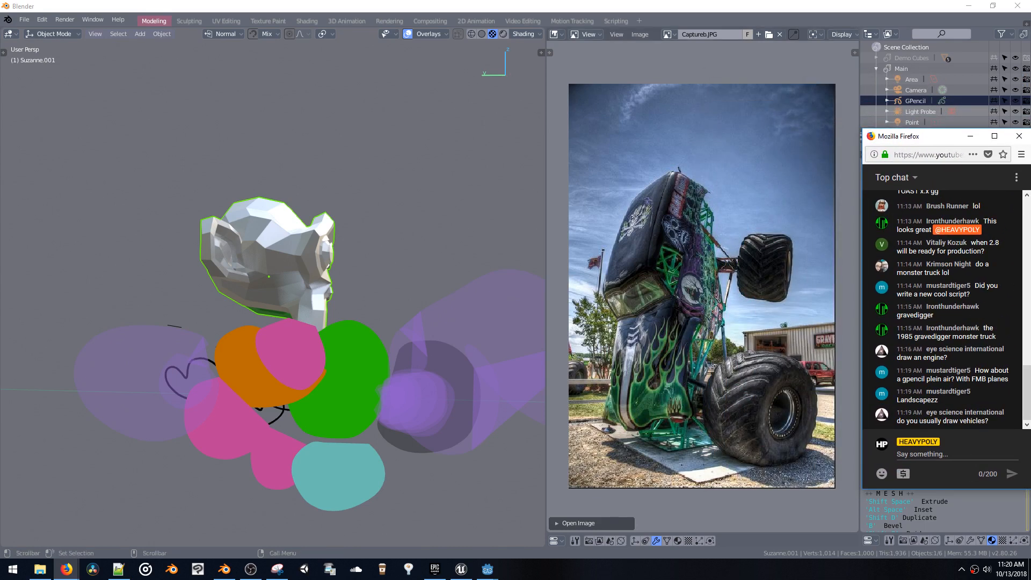
drag(985, 489, 1001, 559)
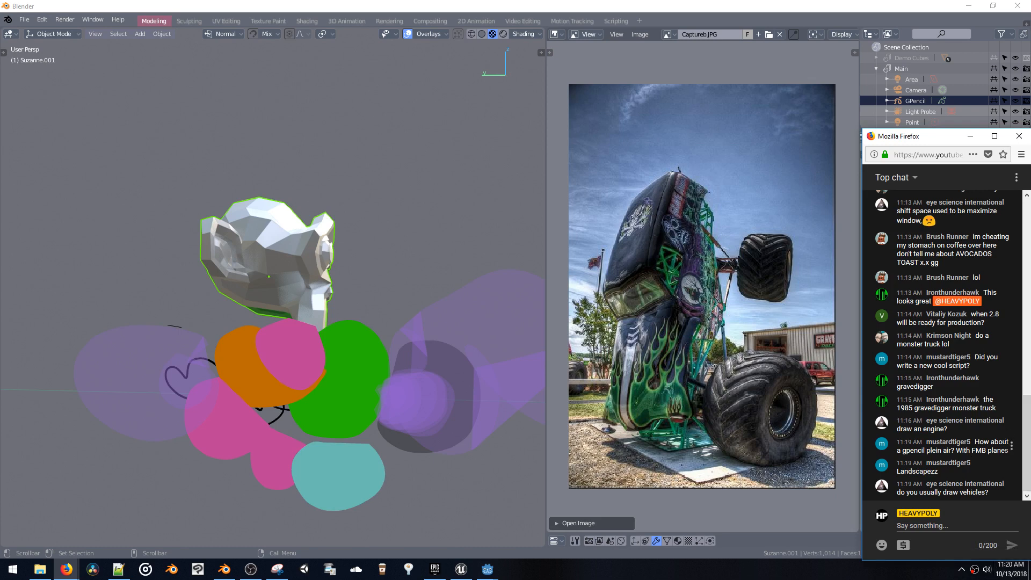
Delete the Suzanne mesh, shorten the chat window to uncover the outliner, and select the GPencil object
key(Delete)
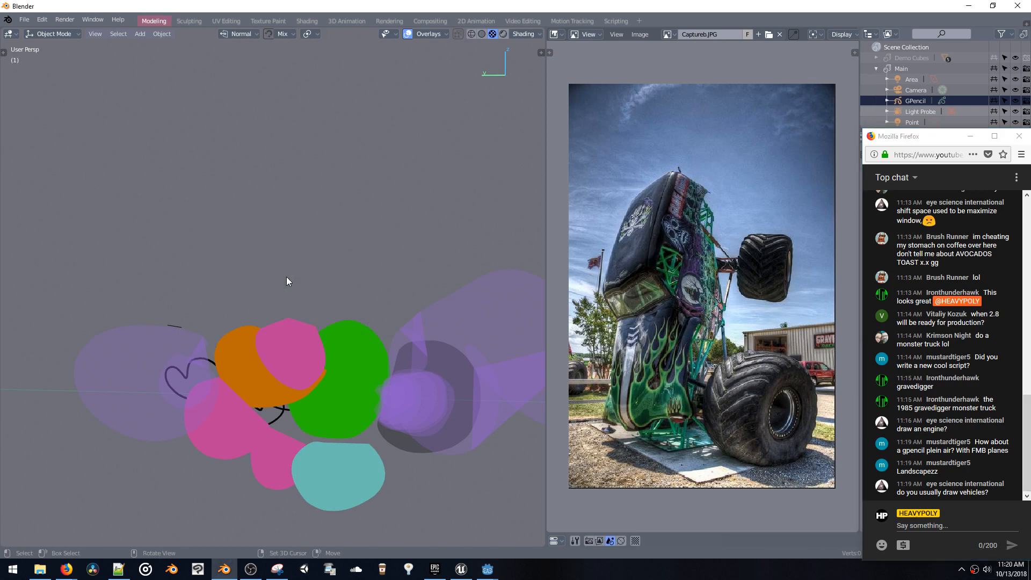
drag(897, 128, 897, 163)
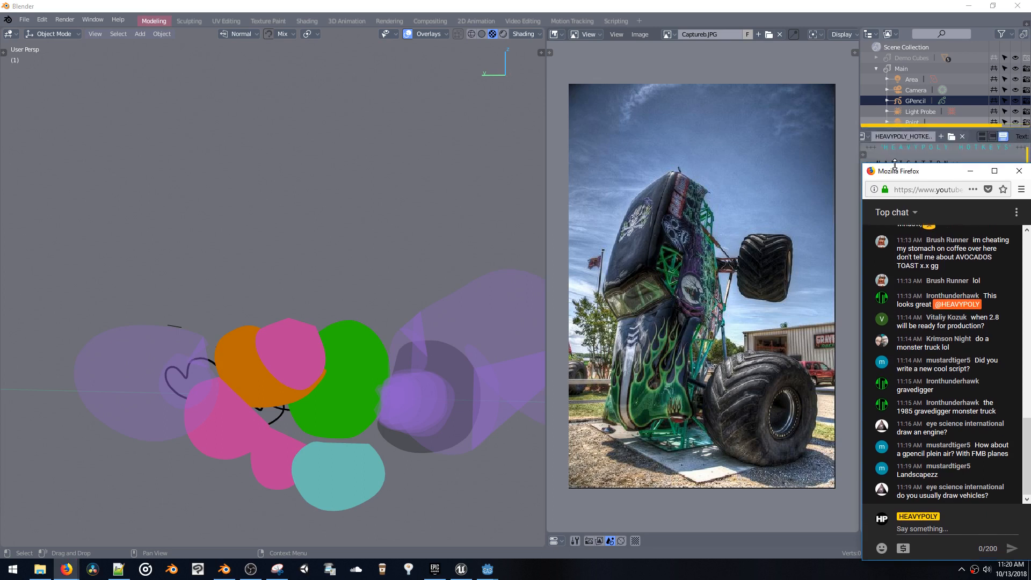
click(912, 101)
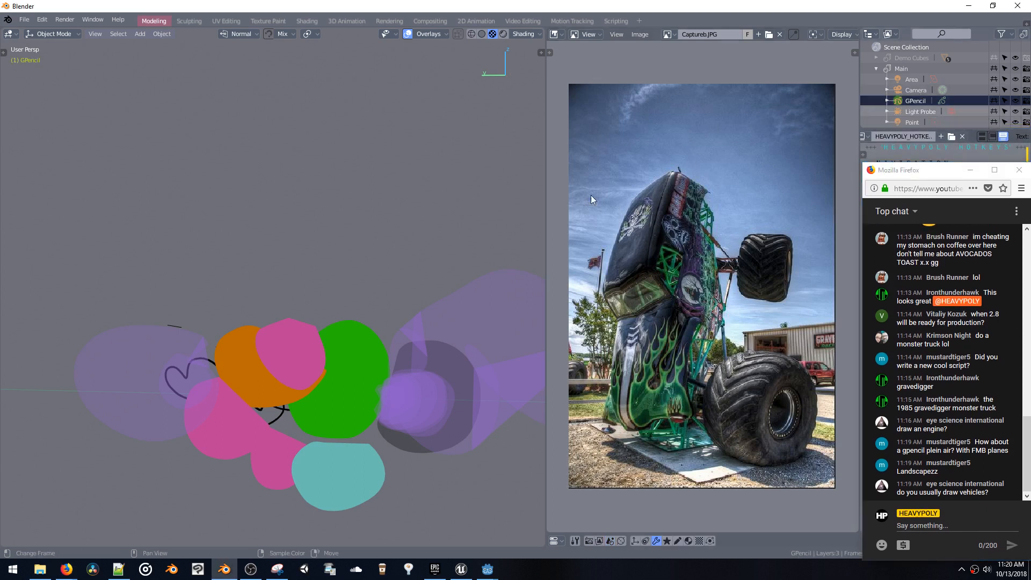
Put the GPencil object in Draw mode and erase all its old coloured shapes with the Eraser Stroke tool
key(space)
shift+middle_drag(324, 395, 324, 342)
key(space)
click(329, 244)
scroll(352, 279, down, 6)
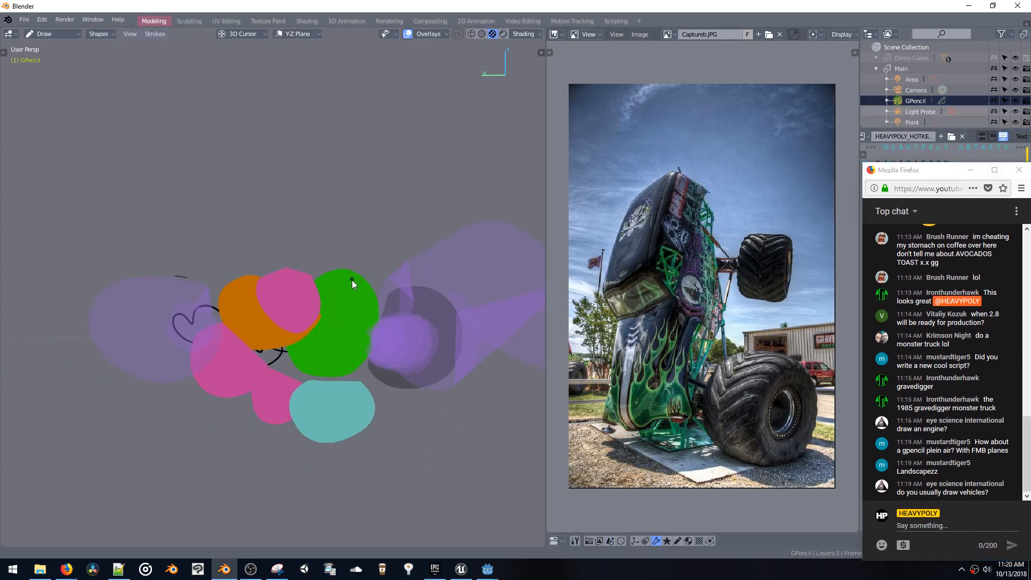
key(t)
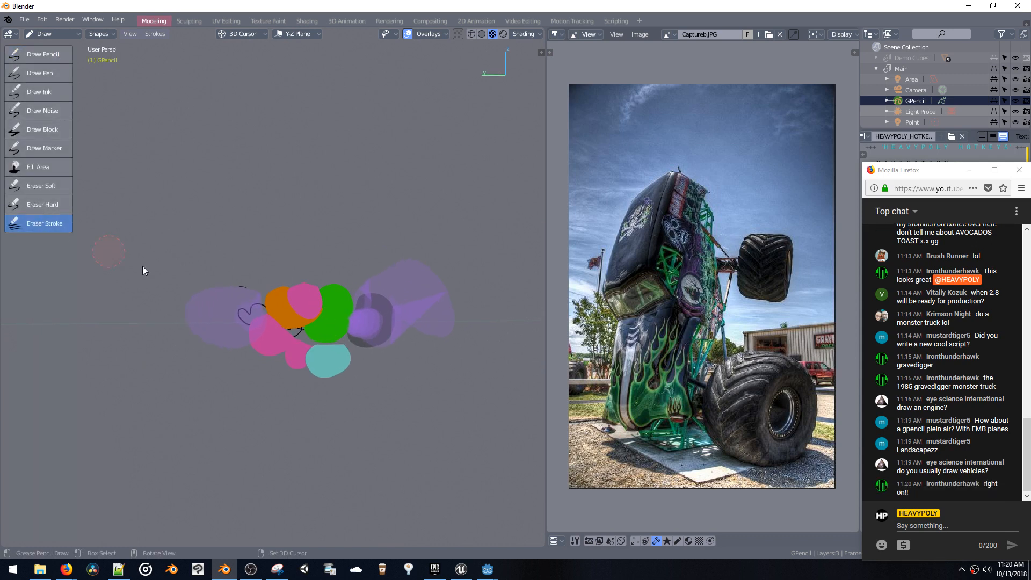
mouse_move(143, 265)
mouse_down()
mouse_move(269, 338)
mouse_move(303, 301)
mouse_move(414, 276)
mouse_move(272, 288)
mouse_up()
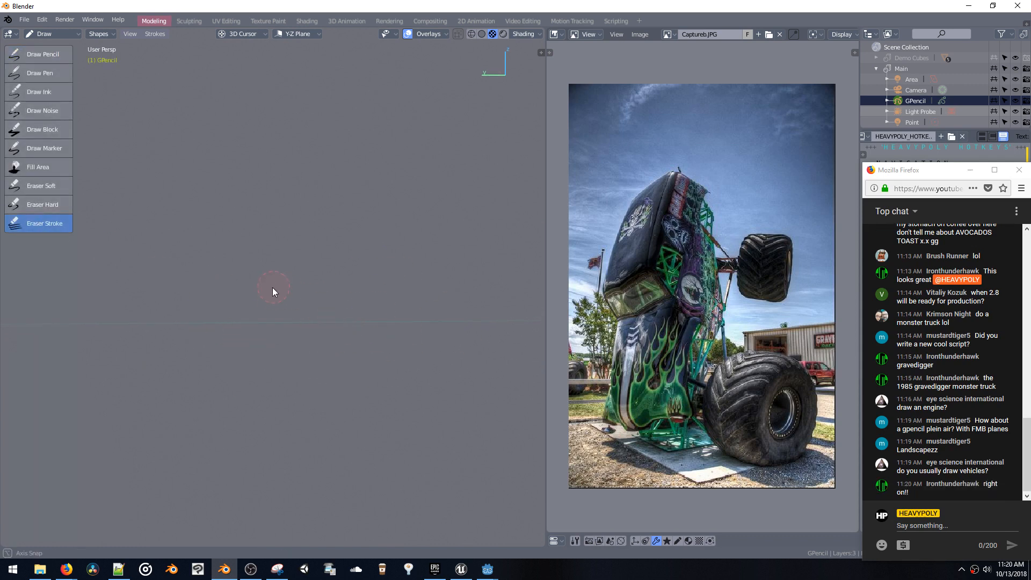
key(t)
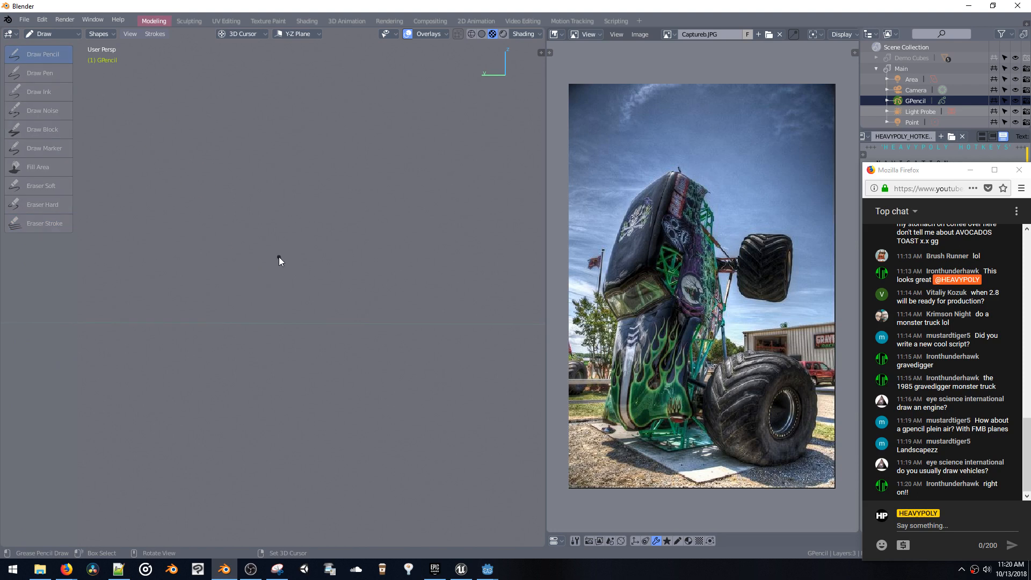
Set the viewport to the top orthographic view and turn on Clean Mode to hide the overlays
key(alt+space)
key(alt+space)
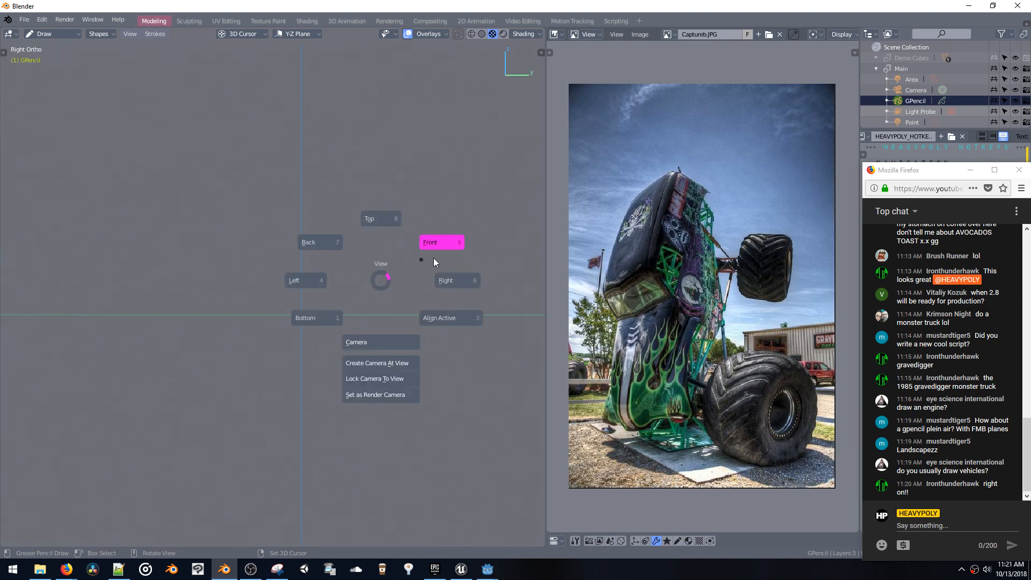
click(436, 250)
key(alt+space)
click(388, 192)
shift+middle_drag(324, 236, 484, 250)
shift+middle_drag(394, 270, 385, 278)
key(z)
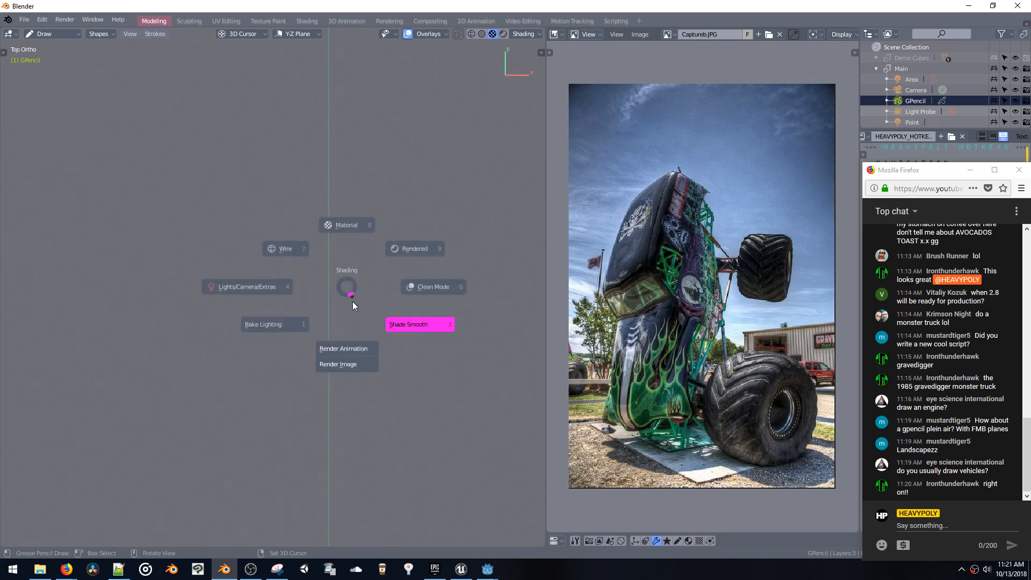
click(415, 290)
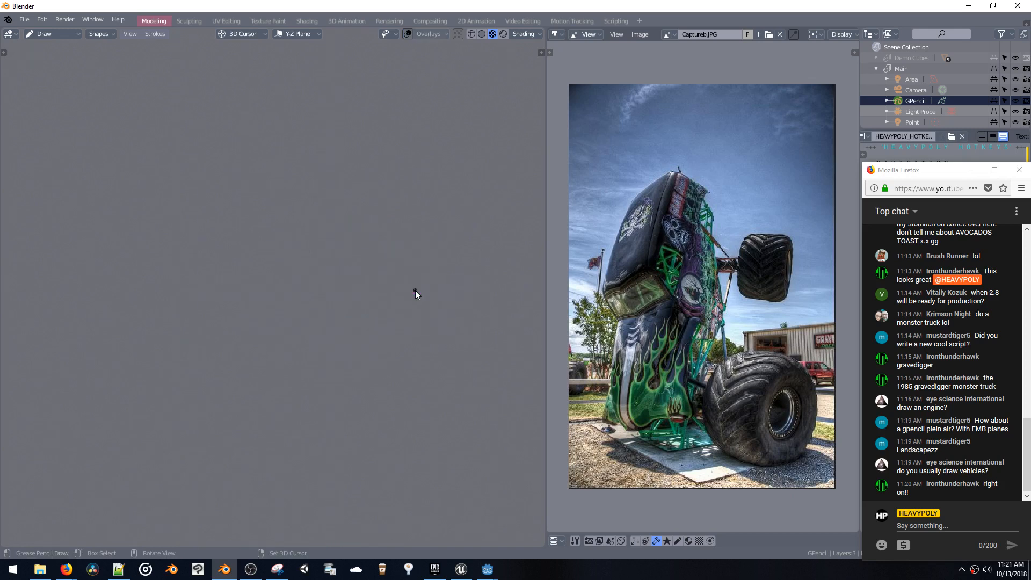
Undo a short test stroke and choose the Pencil material for grease pencil drawing
drag(215, 297, 203, 330)
key(ctrl+z)
key(shift+v)
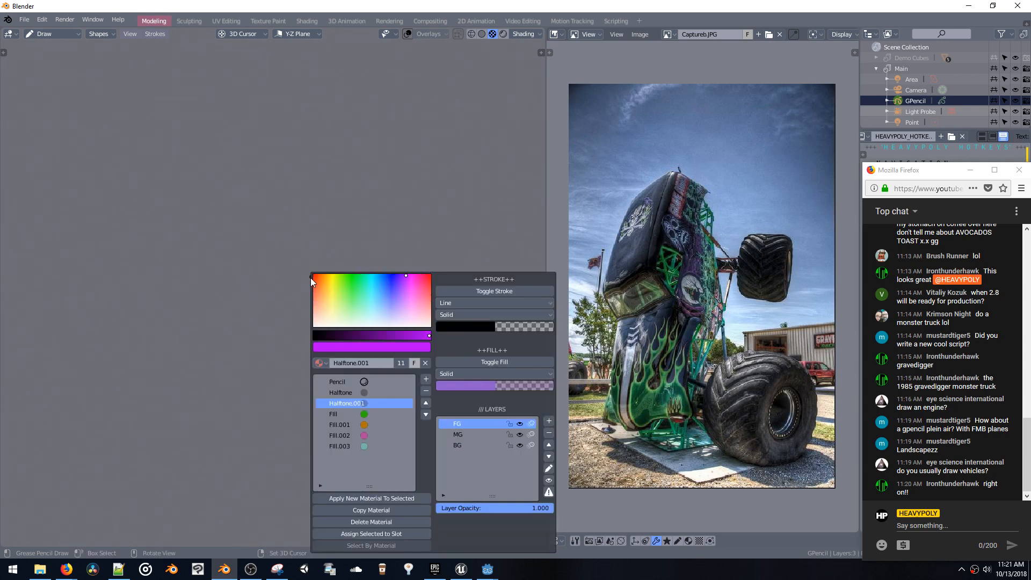
key(shift+v)
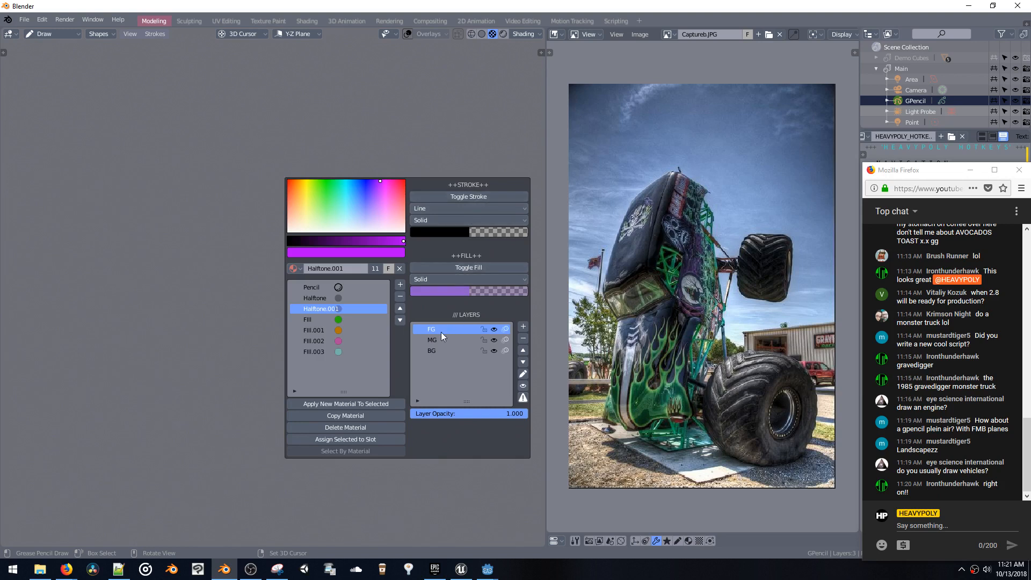
click(316, 287)
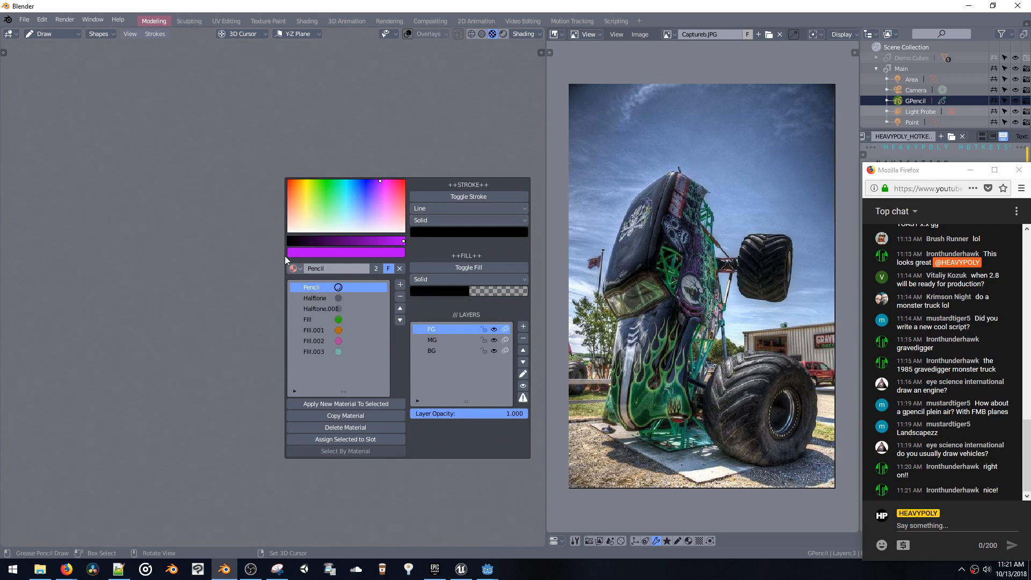
mouse_move(262, 234)
mouse_down()
mouse_move(297, 318)
mouse_move(412, 349)
mouse_move(298, 343)
mouse_up()
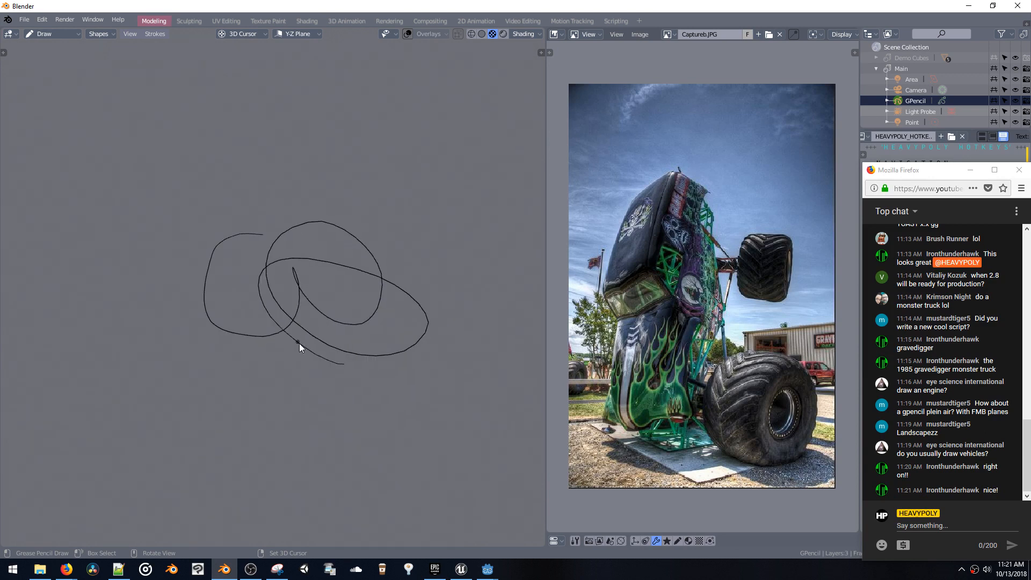
key(ctrl+z)
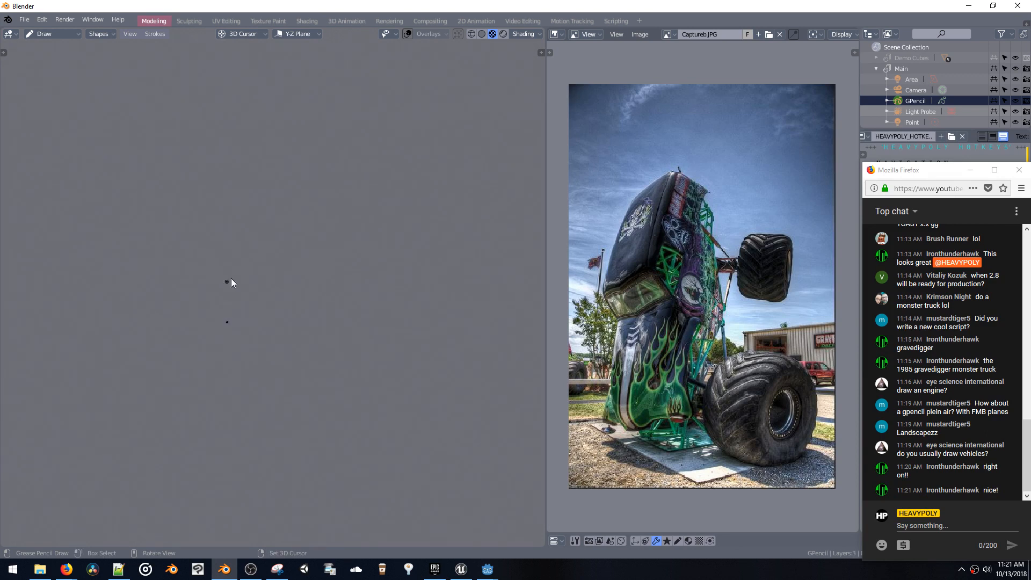
drag(253, 267, 204, 382)
key(ctrl+z)
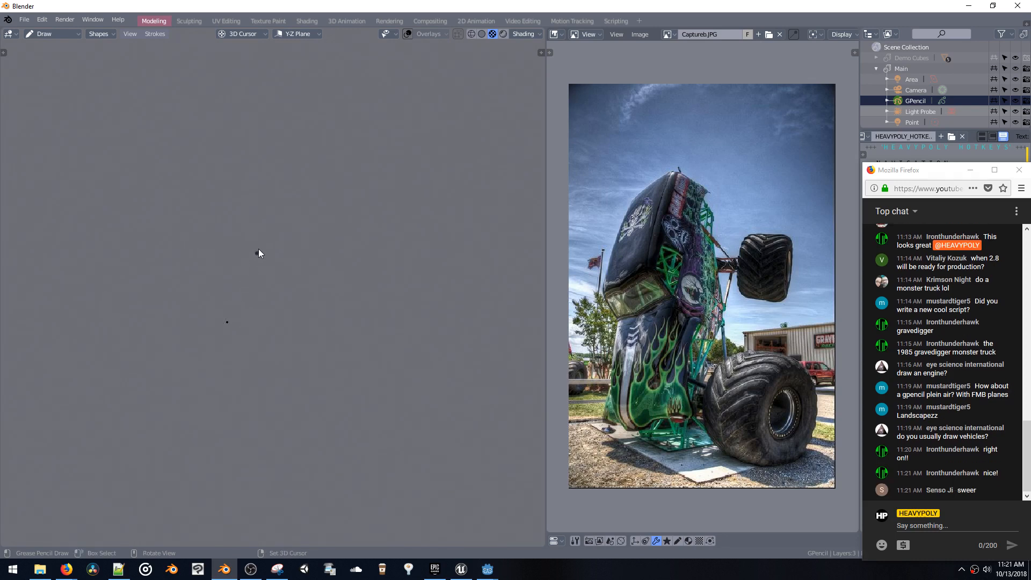
drag(253, 242, 202, 373)
key(ctrl+z)
key(ctrl+z)
Sketch the truck's slanted hood edge, front end, fender line and upper body side from the photo, undoing unwanted strokes
drag(259, 251, 207, 386)
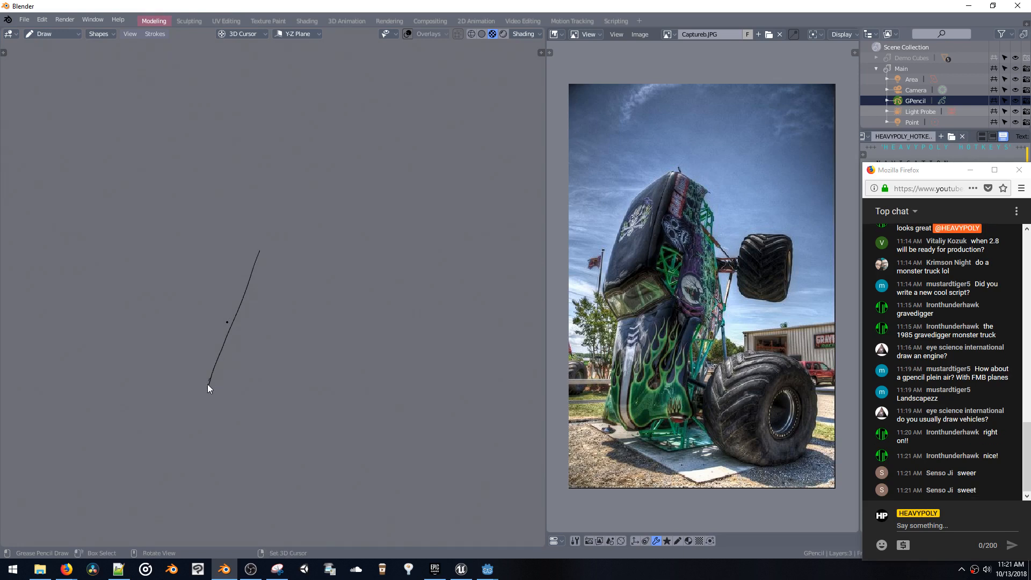
key(ctrl+z)
key(ctrl+z)
drag(236, 416, 269, 422)
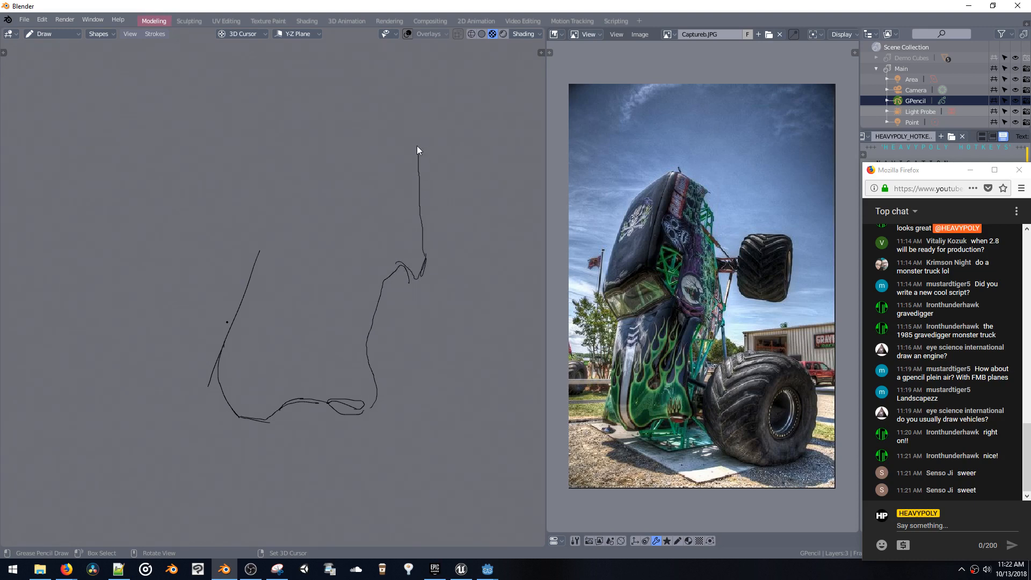
drag(418, 150, 393, 132)
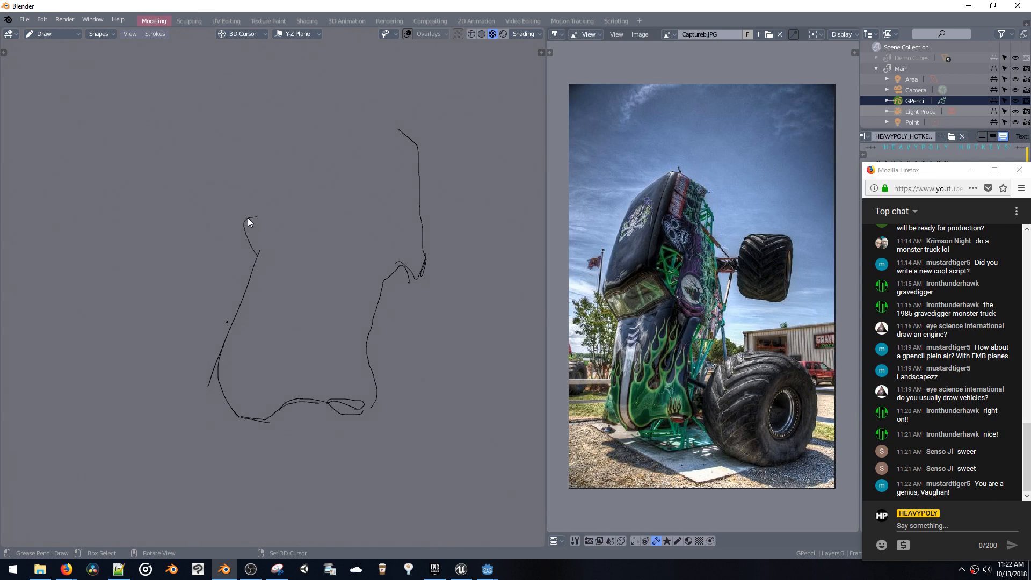
Sketch the truck's windshield and side window, redrawing poor strokes, and add the roof and inner body side outline
drag(282, 214, 312, 216)
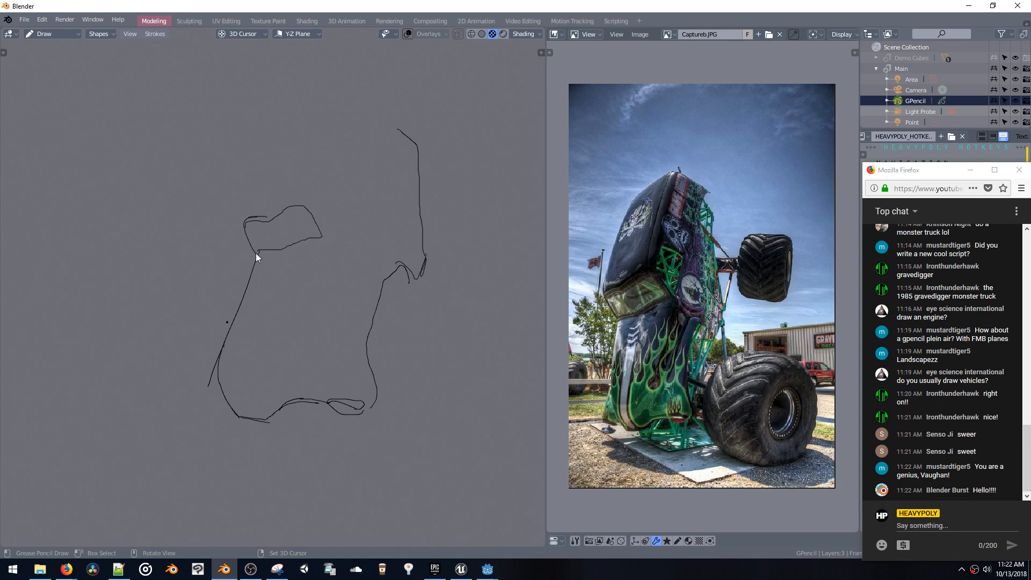
drag(294, 246, 322, 229)
key(ctrl+z)
key(ctrl+z)
drag(328, 240, 333, 221)
key(ctrl+z)
key(ctrl+z)
drag(309, 205, 311, 205)
right_click(414, 276)
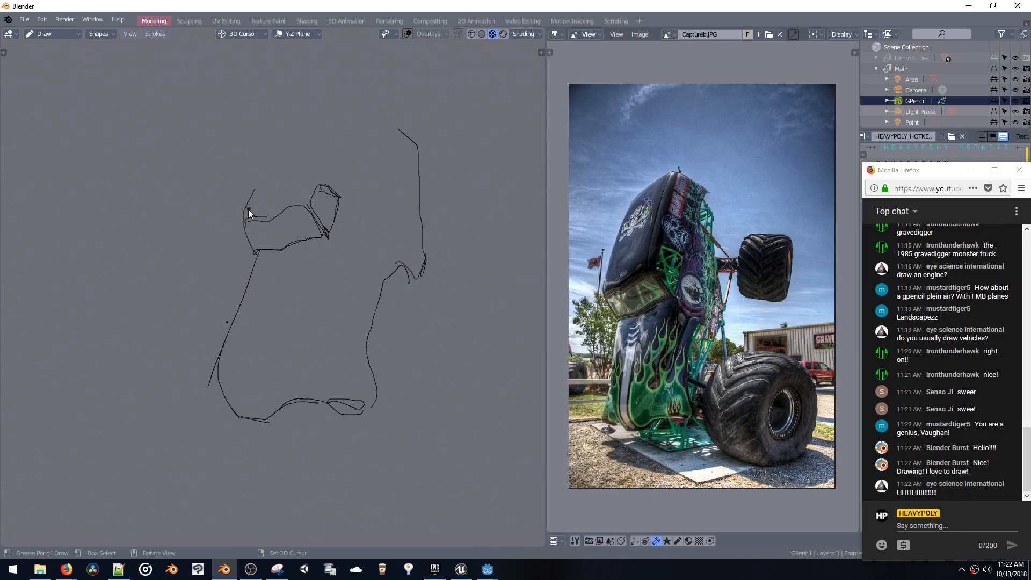
ctrl+drag(298, 134, 255, 189)
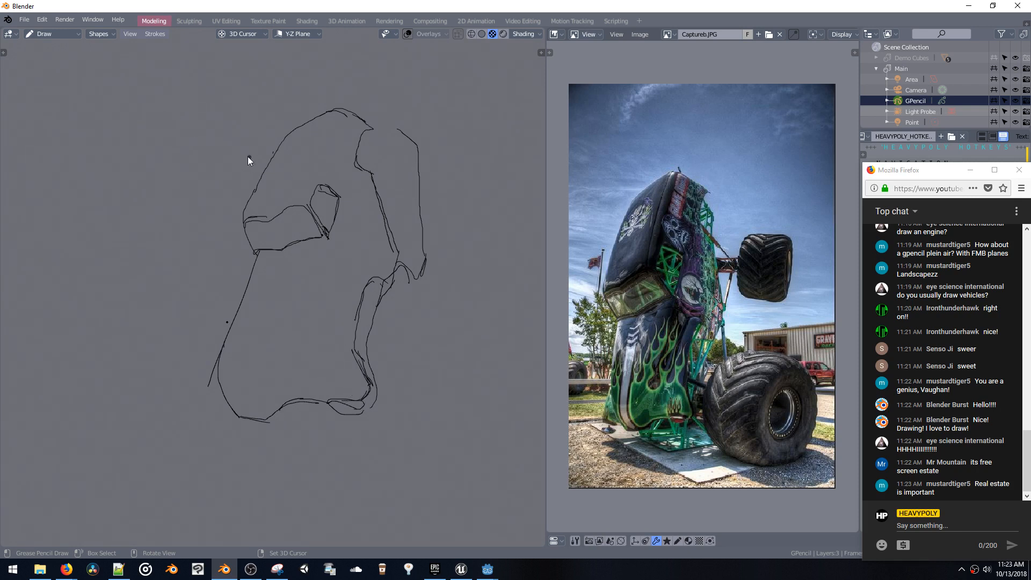
Erase the misplaced outer body side and fender strokes of the truck sketch with the Eraser Stroke tool
key(t)
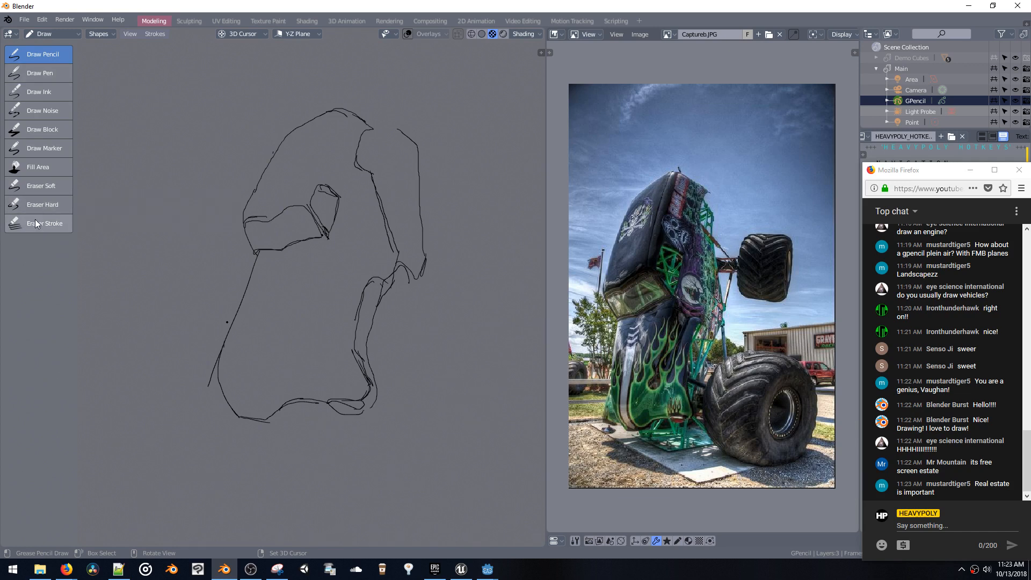
click(18, 221)
drag(422, 191, 395, 127)
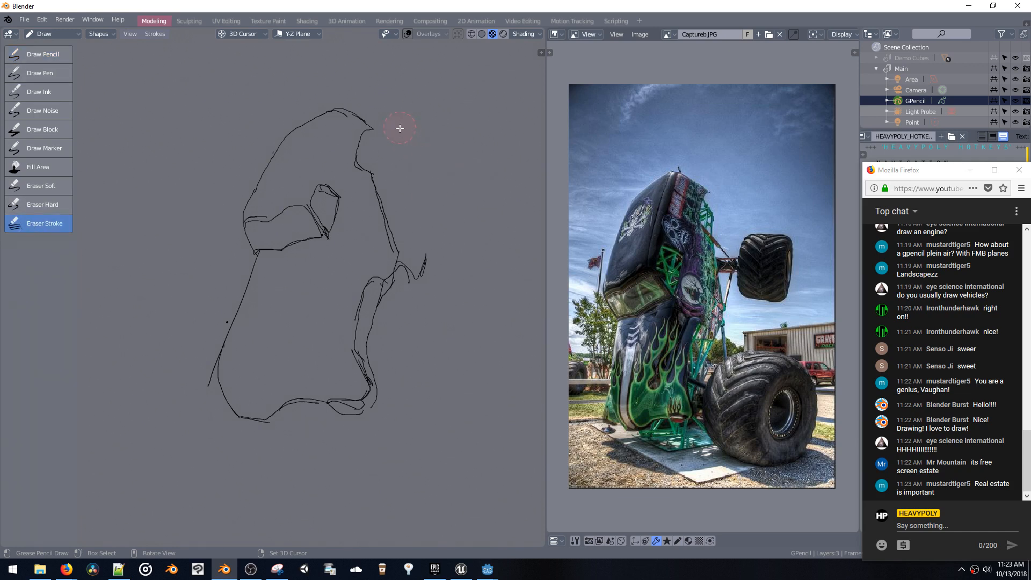
drag(434, 237, 414, 274)
key(t)
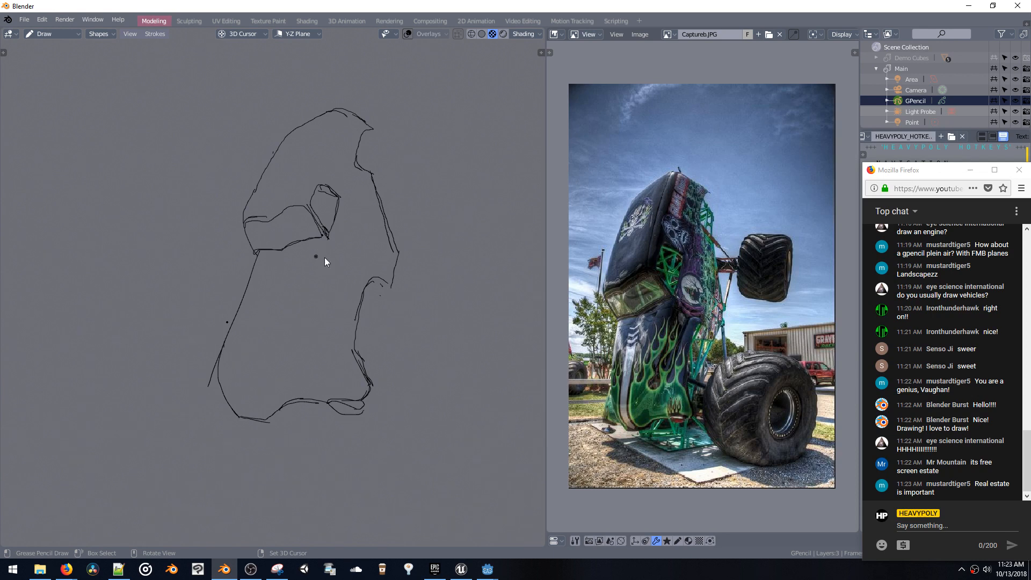
Try erasing the truck's fender and front outline strokes with the erasers, undoing each erasure
key(t)
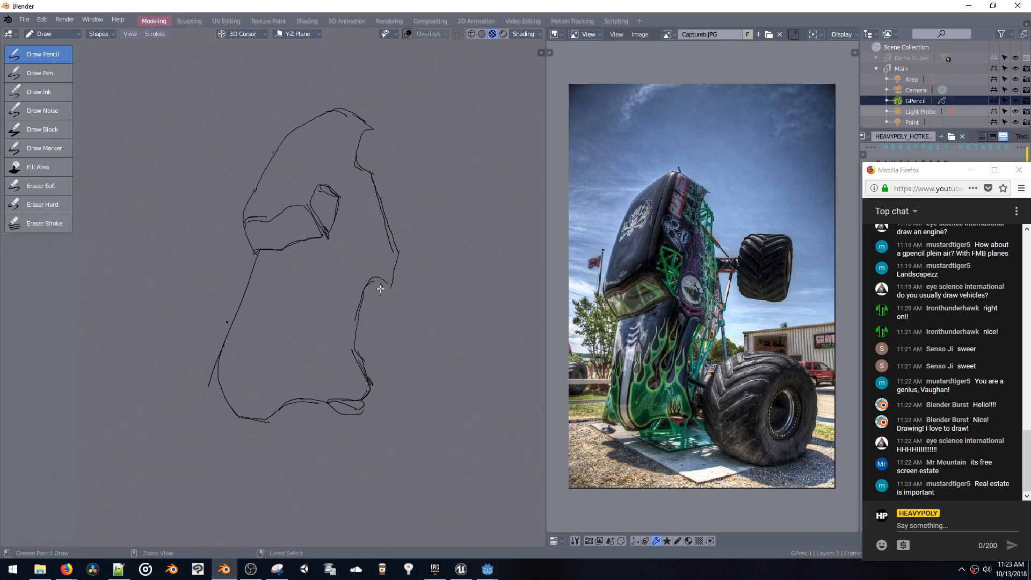
mouse_move(379, 305)
ctrl+mouse_down()
mouse_move(385, 293)
mouse_move(361, 301)
mouse_move(375, 302)
mouse_move(370, 283)
mouse_move(355, 308)
mouse_move(364, 375)
mouse_move(332, 403)
ctrl+mouse_up()
key(ctrl+z)
mouse_move(324, 391)
ctrl+mouse_down()
mouse_move(373, 403)
mouse_move(271, 415)
ctrl+mouse_up()
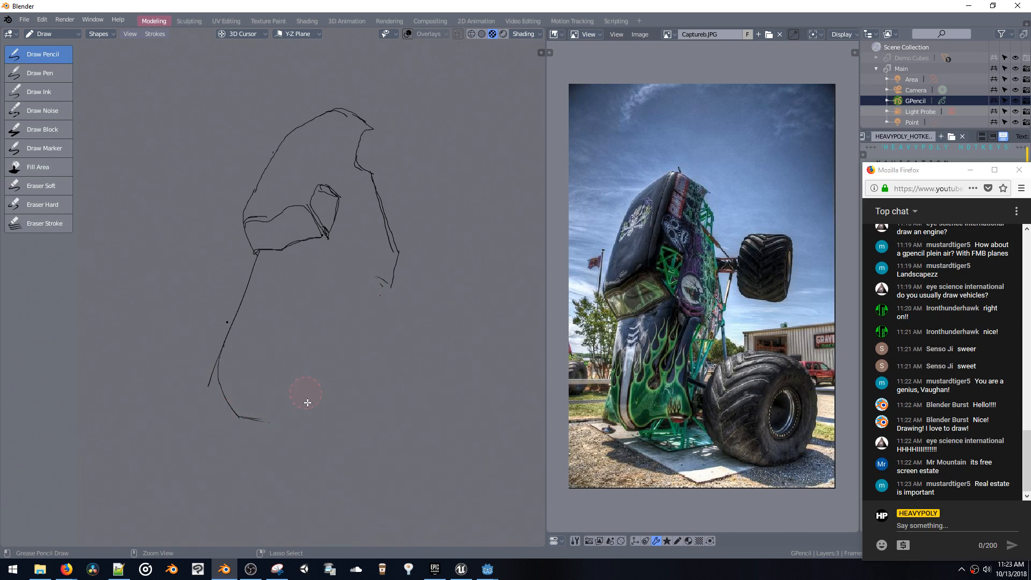
key(ctrl+z)
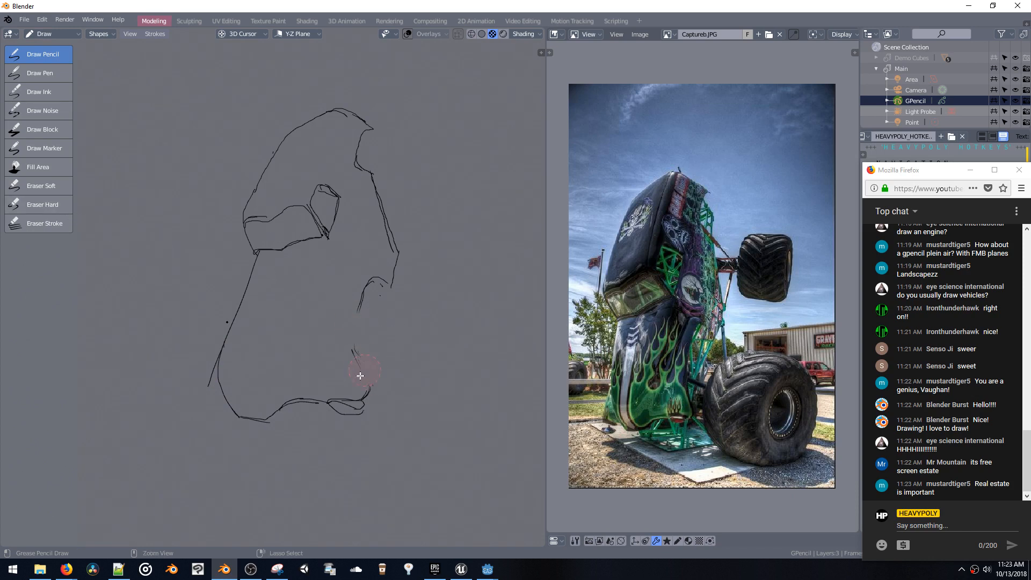
click(27, 221)
click(30, 208)
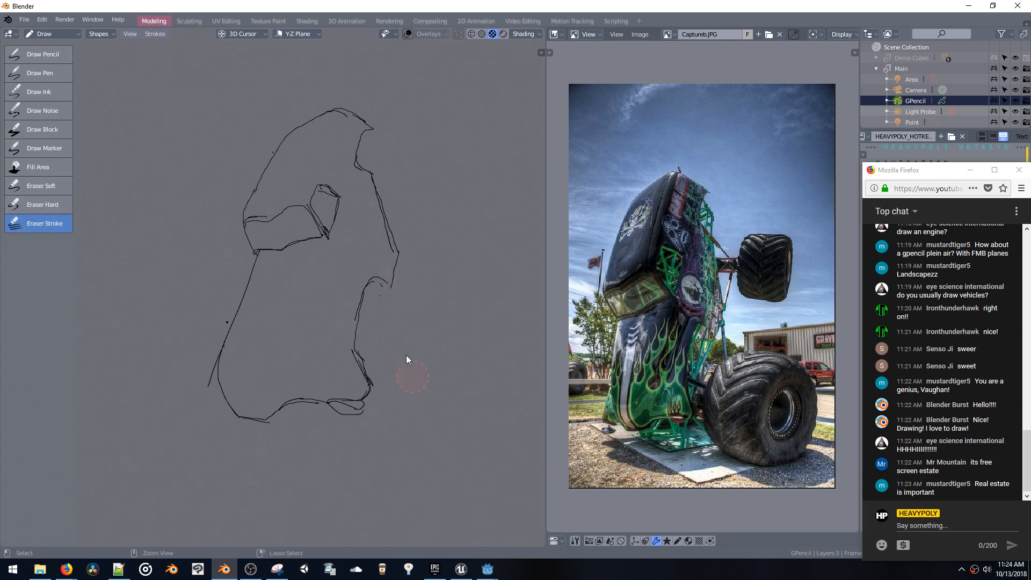
Sketch the truck's two tires, the upper axle and the lower wheel's rim with Draw Pencil, erasing excess strokes on the lower tire
click(24, 56)
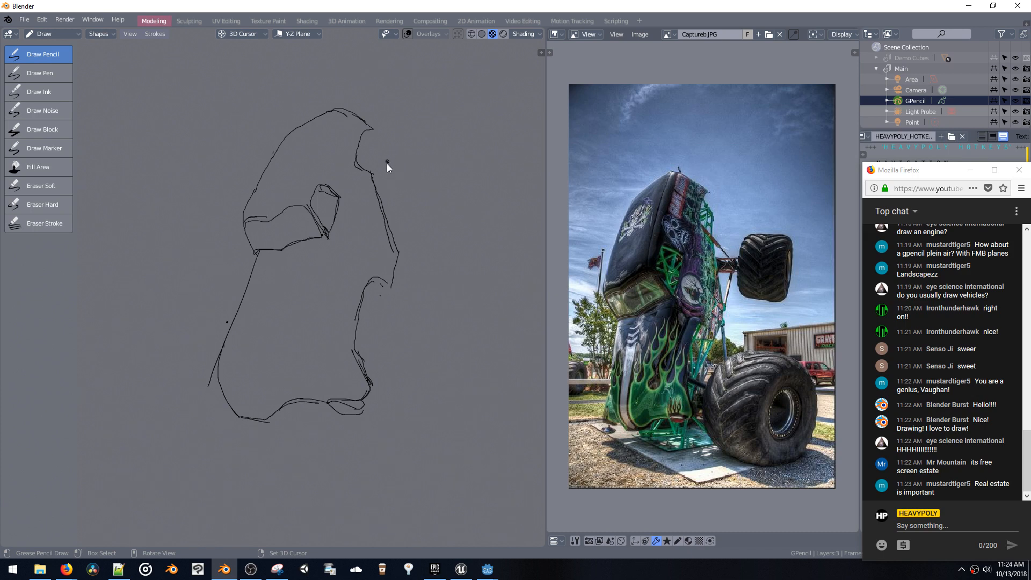
key(t)
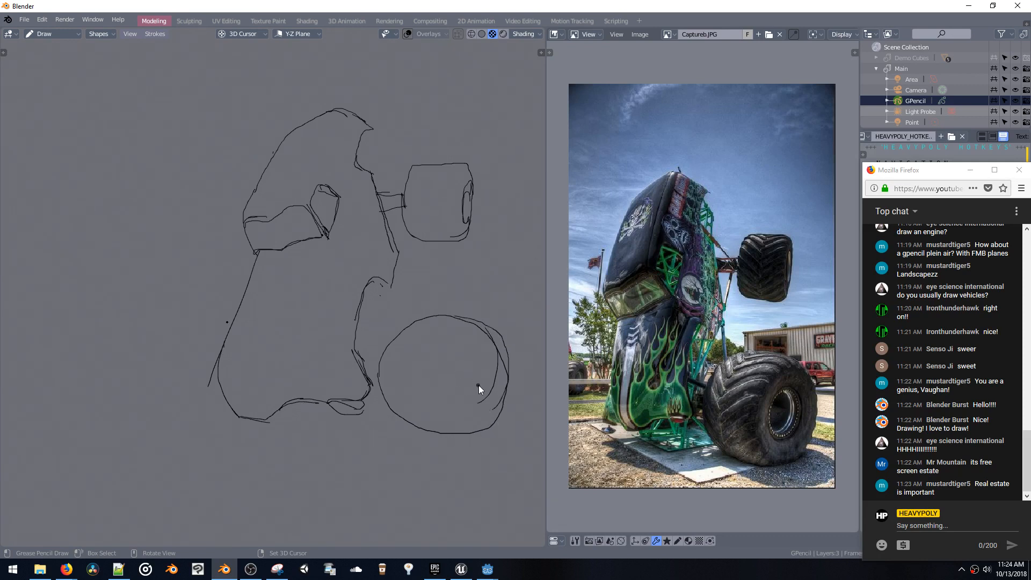
mouse_move(483, 375)
ctrl+mouse_down()
mouse_move(476, 398)
mouse_move(490, 350)
mouse_move(475, 328)
mouse_move(490, 341)
mouse_move(485, 412)
ctrl+mouse_up()
mouse_move(507, 342)
ctrl+mouse_down()
mouse_move(498, 347)
mouse_move(464, 321)
ctrl+mouse_up()
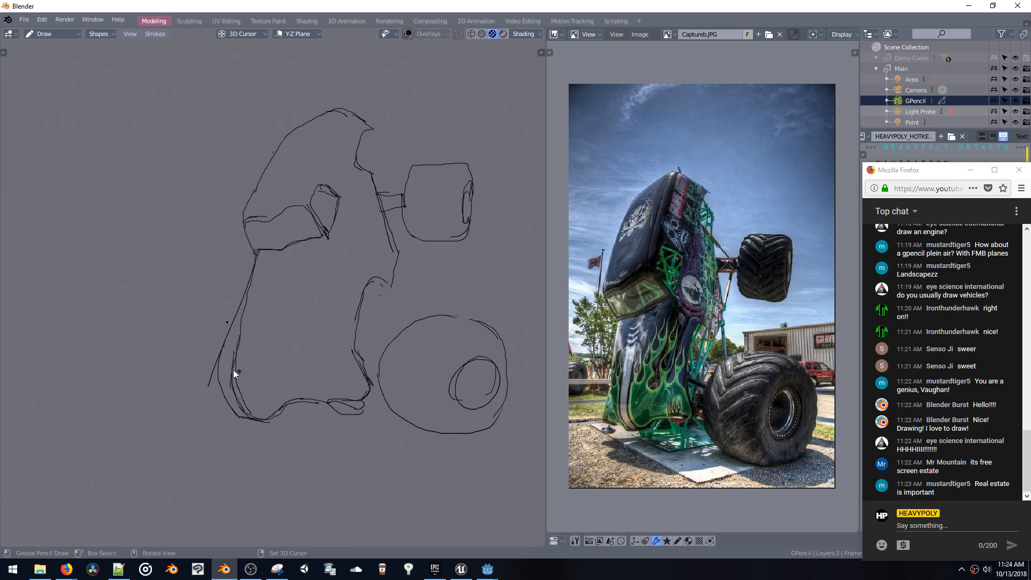
Redraw the truck's front edge and sketch the suspension struts, hood crease and cab contour lines, erasing or undoing stray strokes
mouse_move(233, 369)
ctrl+mouse_down()
mouse_move(215, 375)
mouse_move(236, 276)
mouse_move(223, 402)
mouse_move(231, 409)
ctrl+mouse_up()
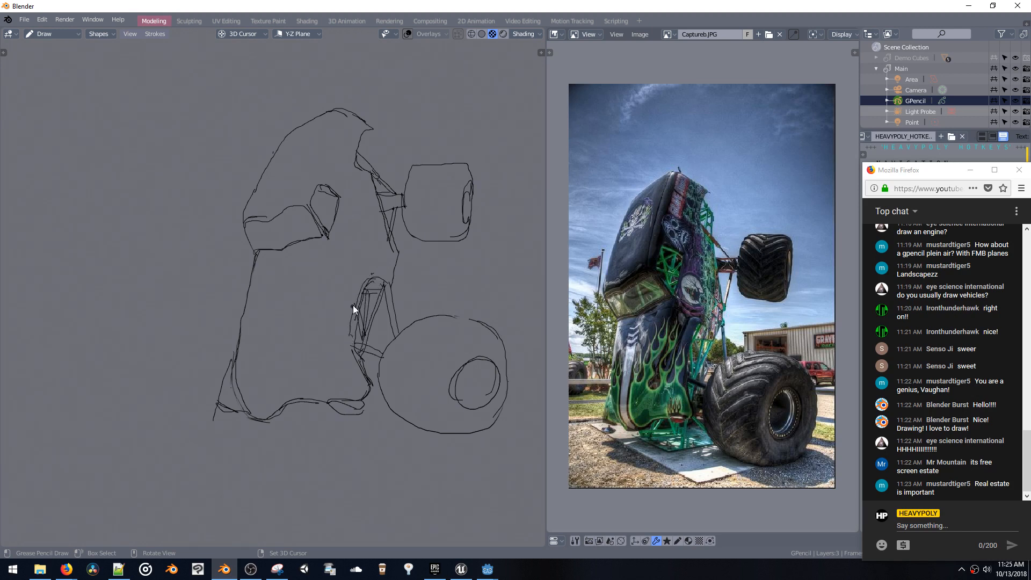
key(ctrl+z)
key(ctrl+z)
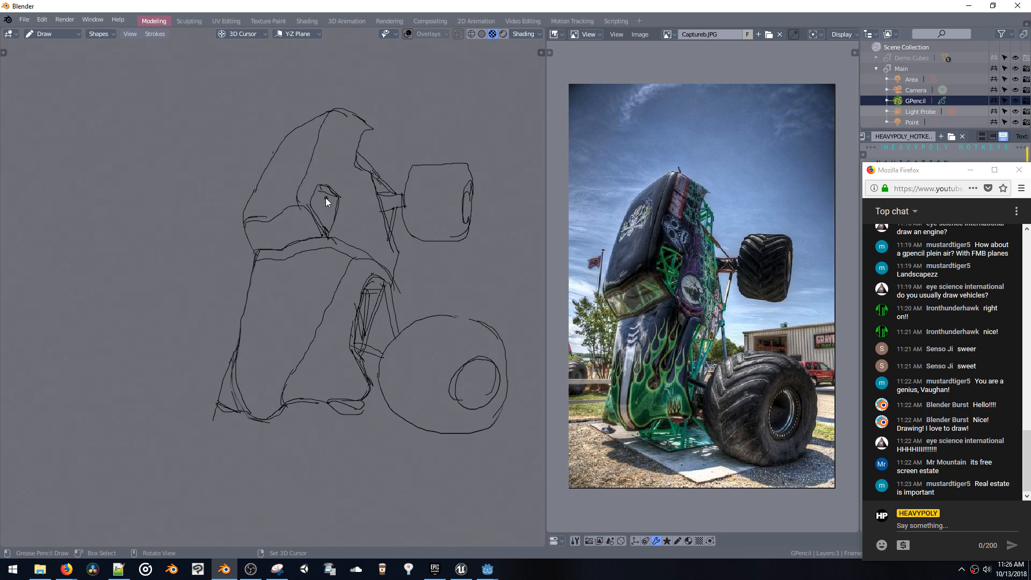
drag(335, 189, 339, 197)
mouse_move(279, 290)
middle_down()
mouse_move(304, 269)
mouse_move(279, 265)
mouse_move(301, 281)
middle_up()
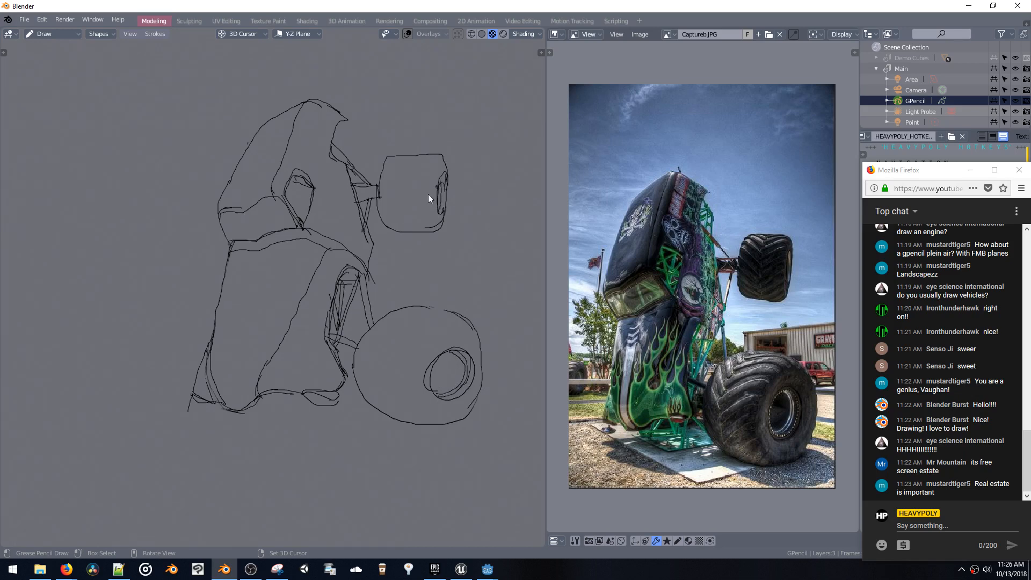
Make BG the active grease pencil layer
key(shift+v)
key(shift+v)
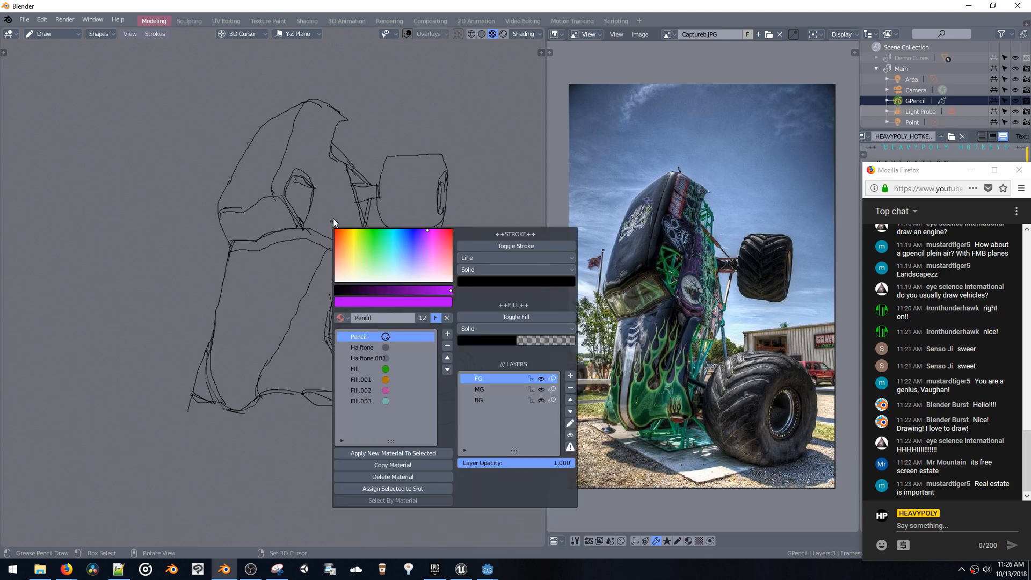
click(491, 390)
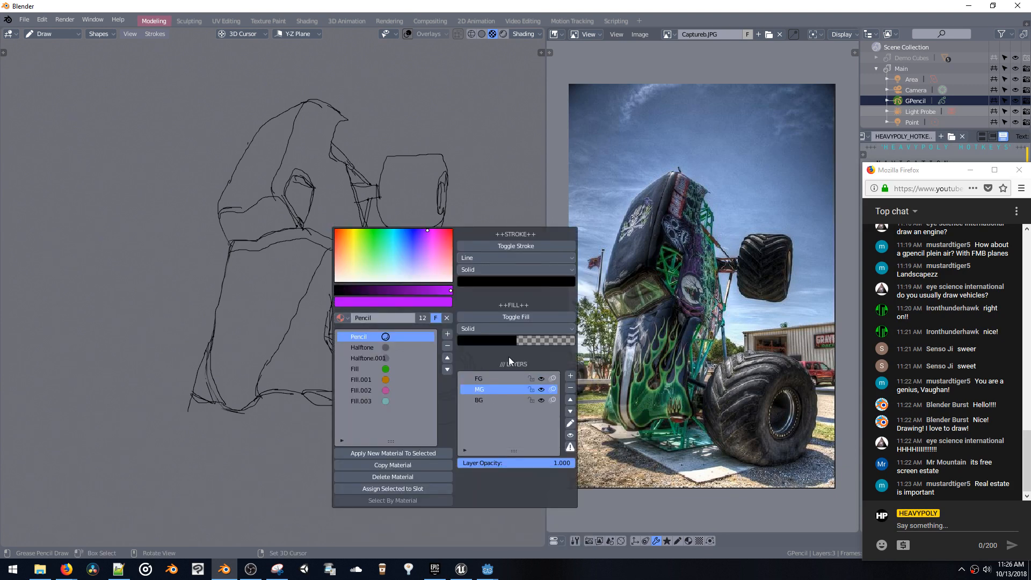
click(488, 400)
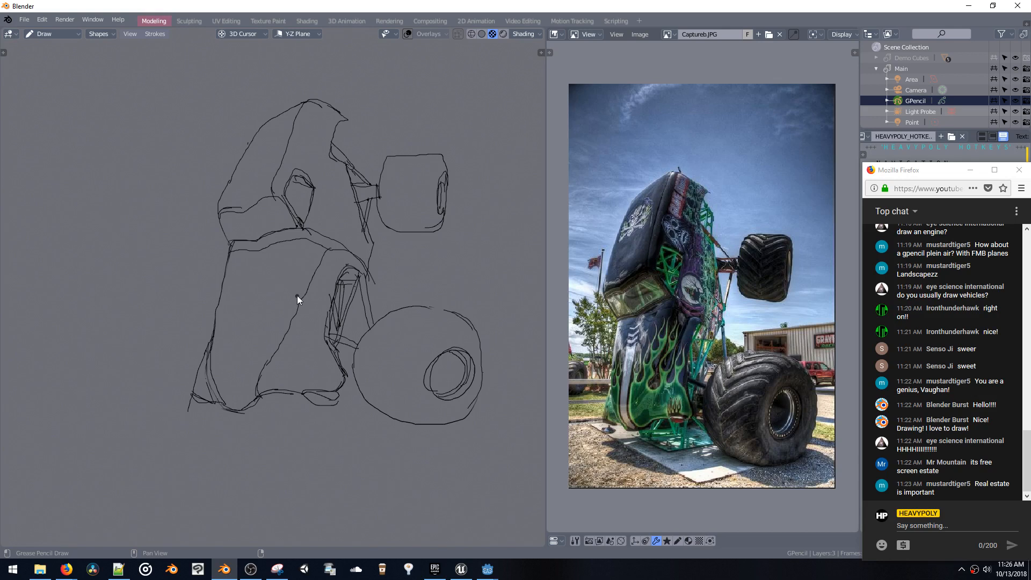
Try toggling the Pencil material's fill and stroke on and off
key(shift+v)
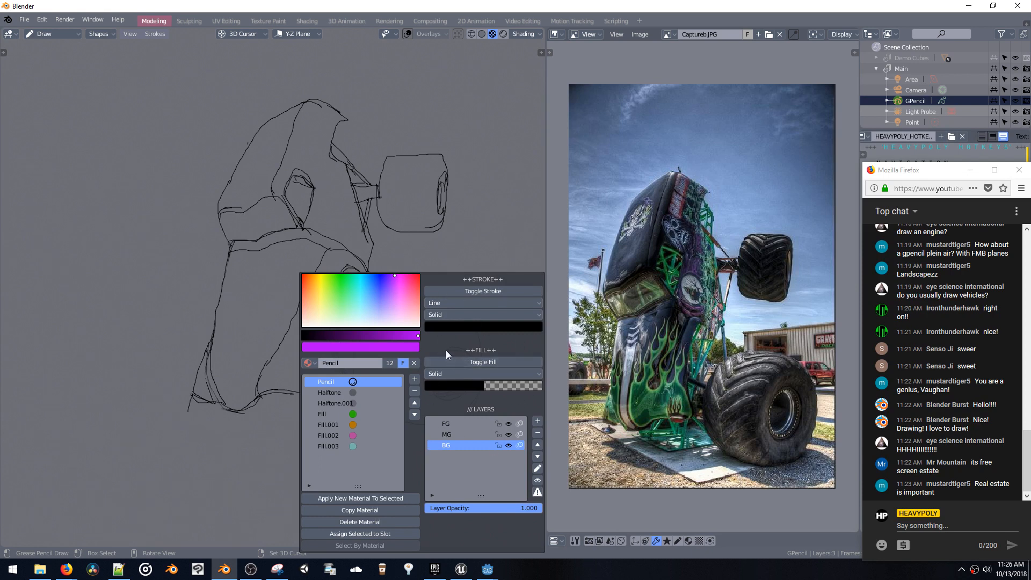
click(482, 362)
click(482, 362)
click(480, 363)
click(478, 362)
click(452, 326)
mouse_move(467, 248)
mouse_down()
mouse_move(488, 246)
mouse_move(402, 254)
mouse_up()
click(463, 290)
click(464, 289)
Choose the Fill material for drawing and darken its fill color to a very dark bluish green
click(324, 394)
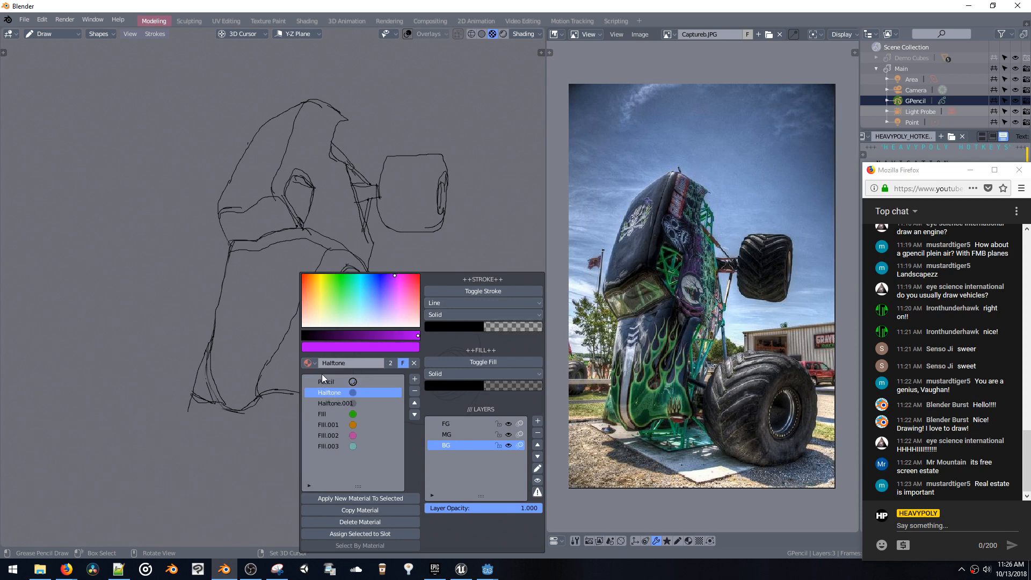
click(327, 414)
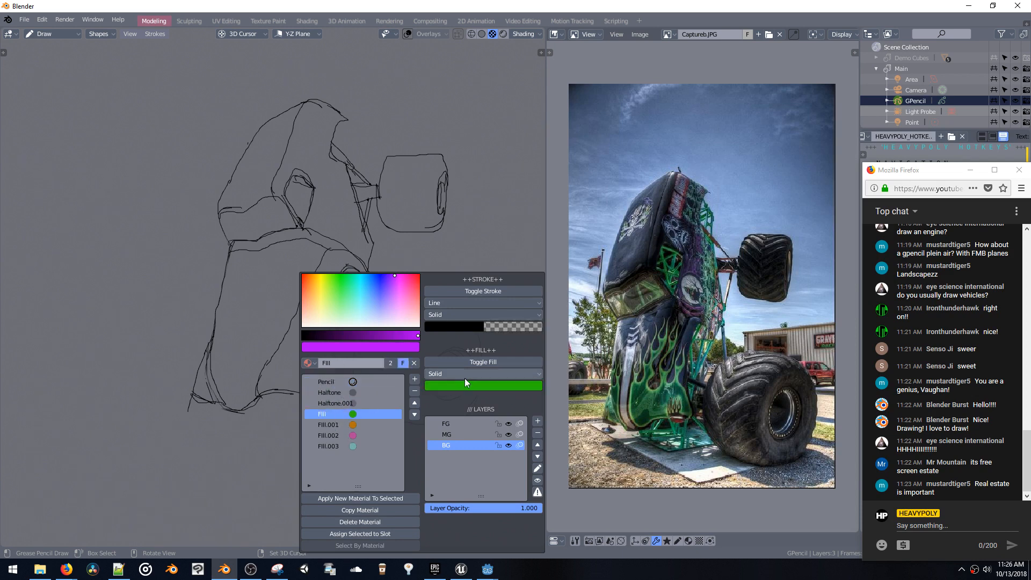
key(shift+v)
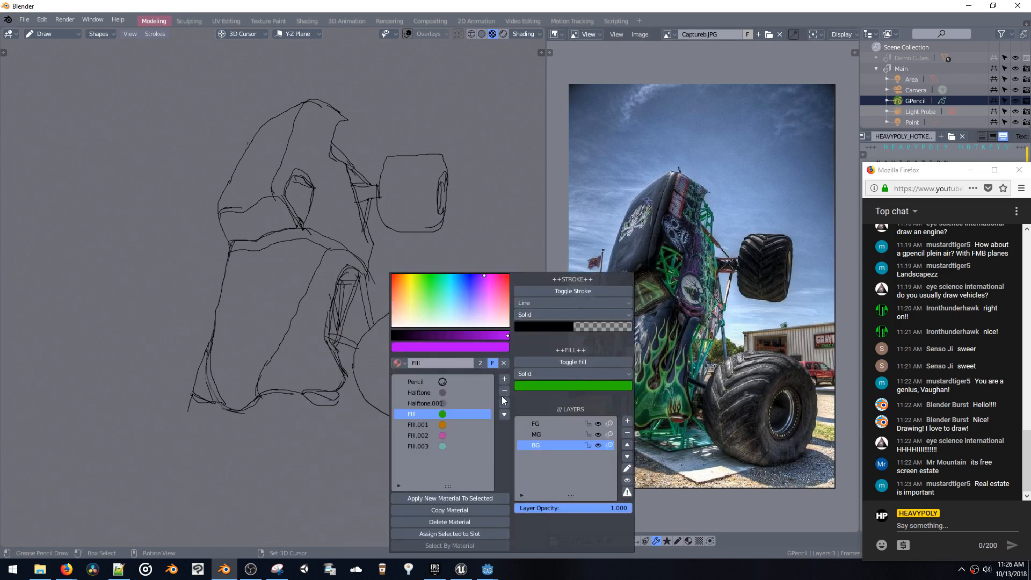
click(546, 385)
drag(551, 306, 533, 308)
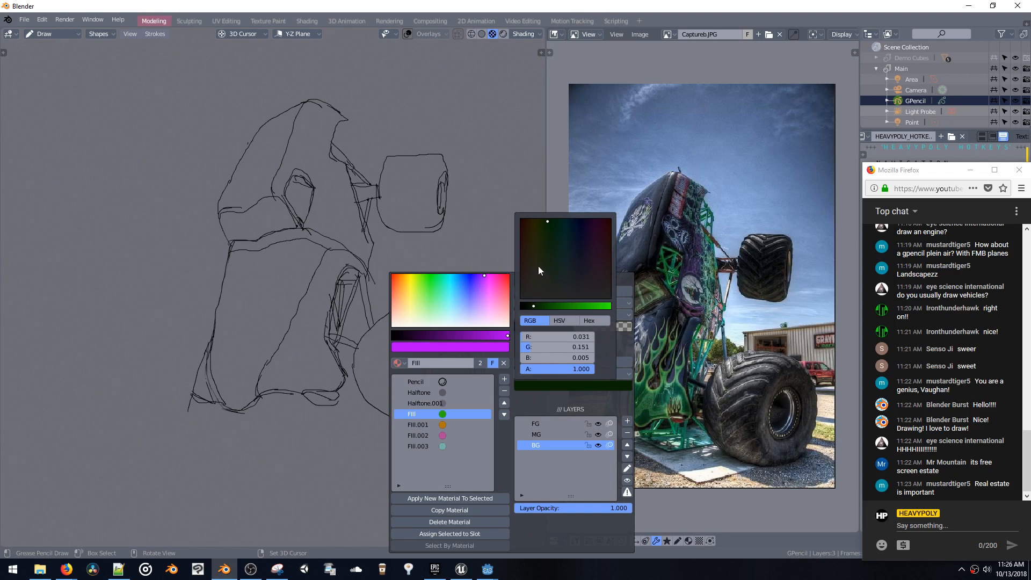
mouse_move(538, 266)
mouse_down()
mouse_move(517, 274)
mouse_move(547, 271)
mouse_move(568, 248)
mouse_move(564, 269)
mouse_up()
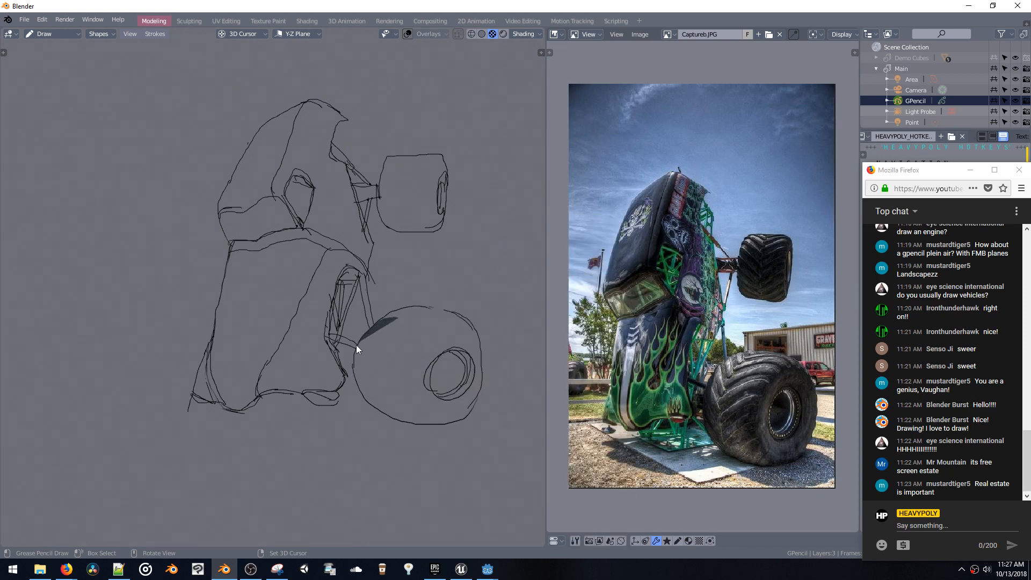
Block in the lower tire, the upper tire and the truck body silhouette with the dark green fill behind the line work
mouse_move(357, 345)
mouse_down()
mouse_move(358, 382)
mouse_move(377, 411)
mouse_move(418, 424)
mouse_move(468, 417)
mouse_move(484, 384)
mouse_move(481, 344)
mouse_move(462, 317)
mouse_move(437, 307)
mouse_up()
drag(385, 314, 376, 323)
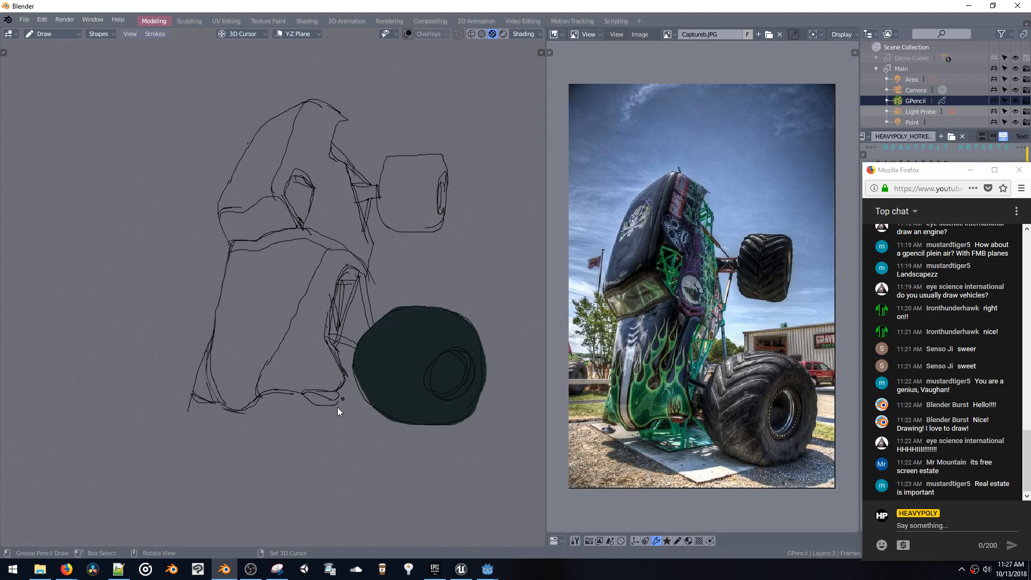
key(shift+v)
mouse_move(377, 196)
mouse_down()
mouse_move(386, 223)
mouse_move(437, 227)
mouse_move(440, 154)
mouse_move(384, 156)
mouse_up()
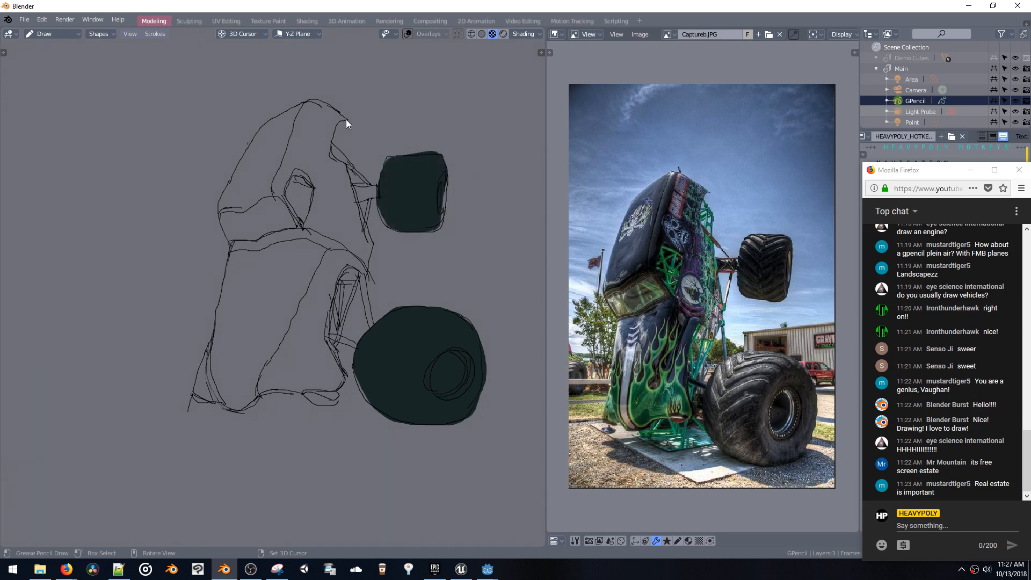
mouse_move(352, 186)
mouse_down()
mouse_move(371, 232)
mouse_move(362, 277)
mouse_move(342, 271)
mouse_move(328, 318)
mouse_move(329, 400)
mouse_move(268, 395)
mouse_move(240, 413)
mouse_move(192, 391)
mouse_move(225, 250)
mouse_move(216, 205)
mouse_move(243, 152)
mouse_move(306, 104)
mouse_move(339, 115)
mouse_up()
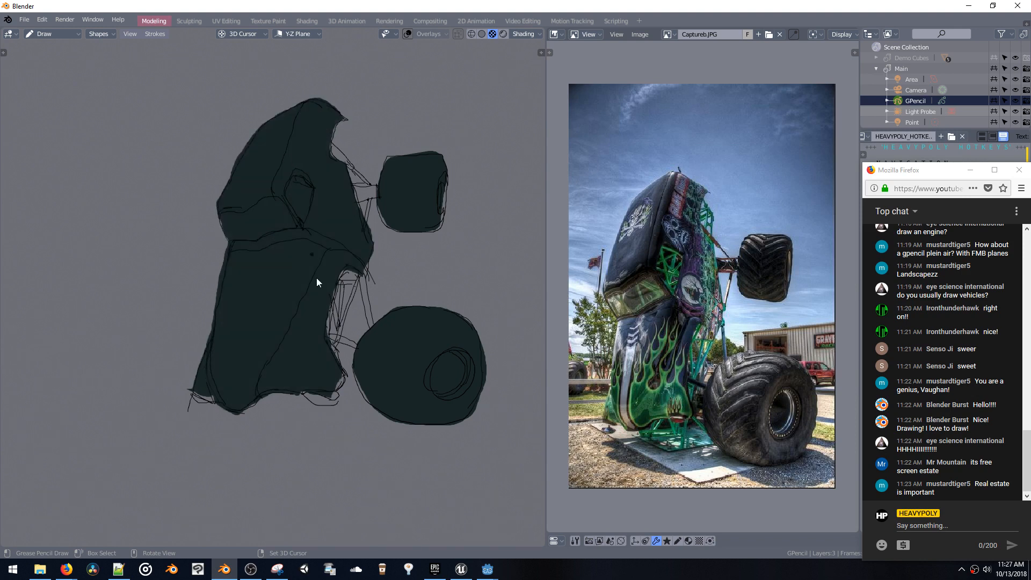
Duplicate the dark Fill material and set the copy's fill colour to a saturated dark green
shift+middle_drag(283, 367, 329, 333)
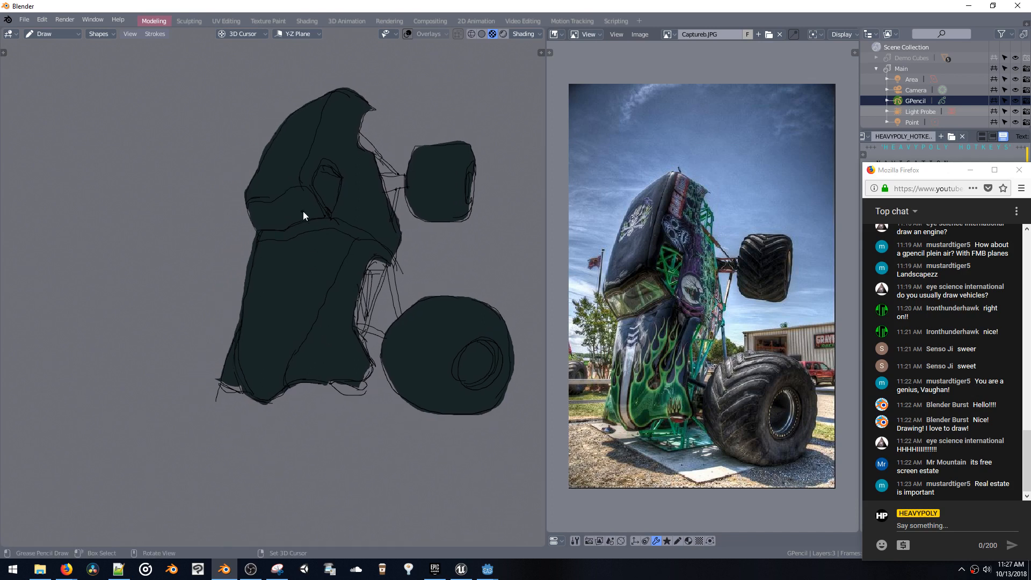
shift+middle_drag(299, 198, 313, 184)
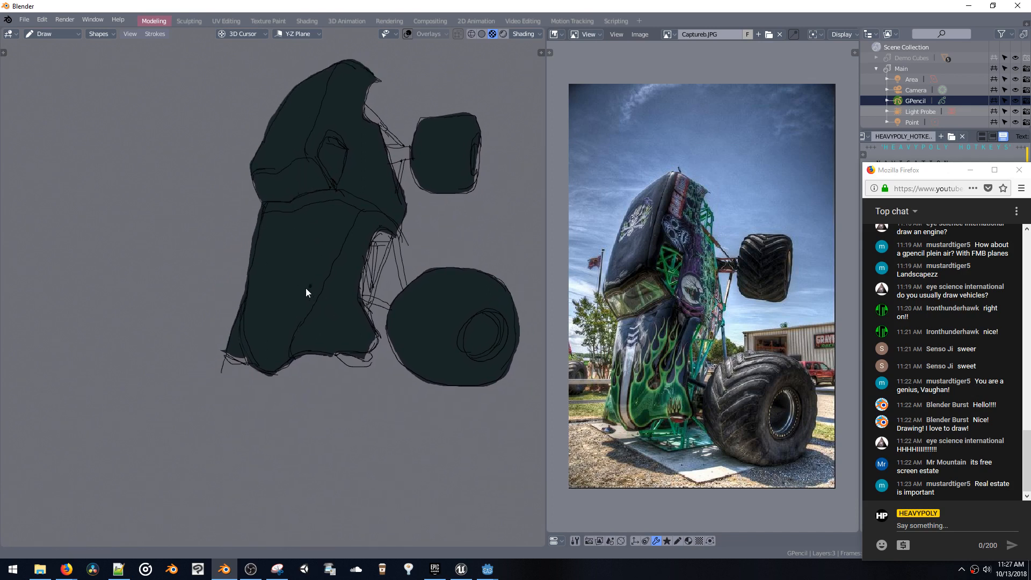
shift+middle_drag(318, 281, 307, 288)
key(shift+v)
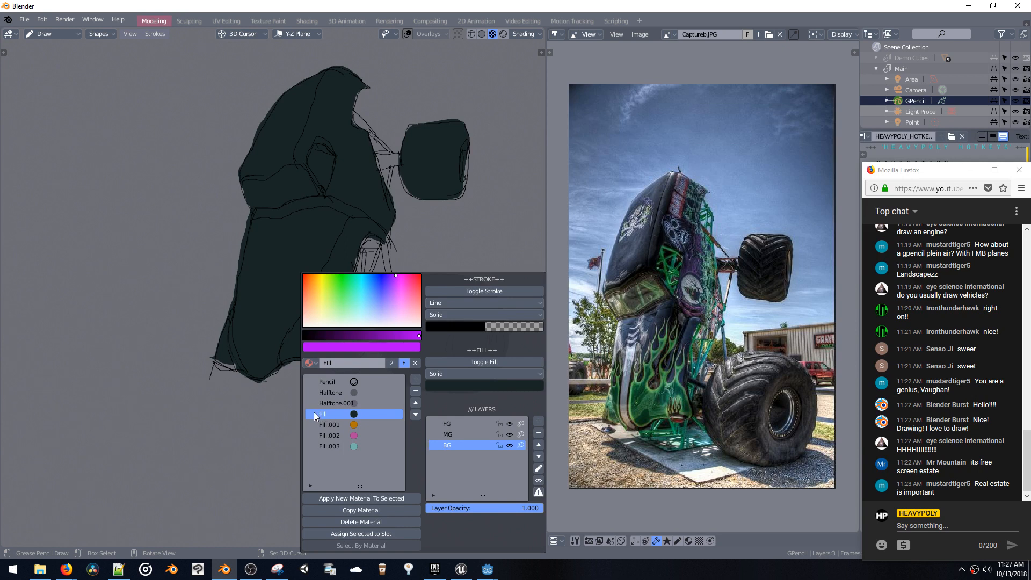
click(366, 513)
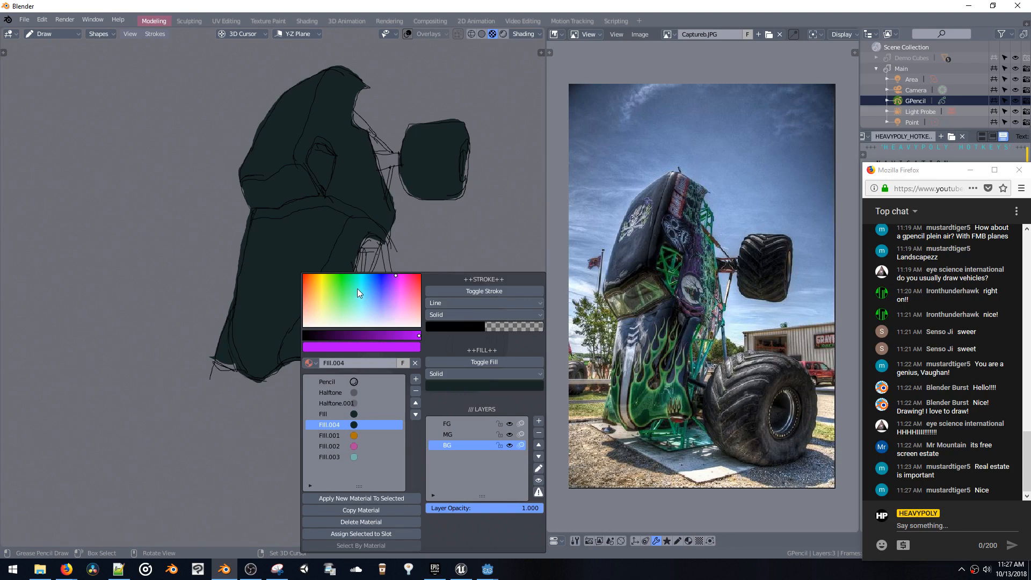
click(379, 286)
click(457, 386)
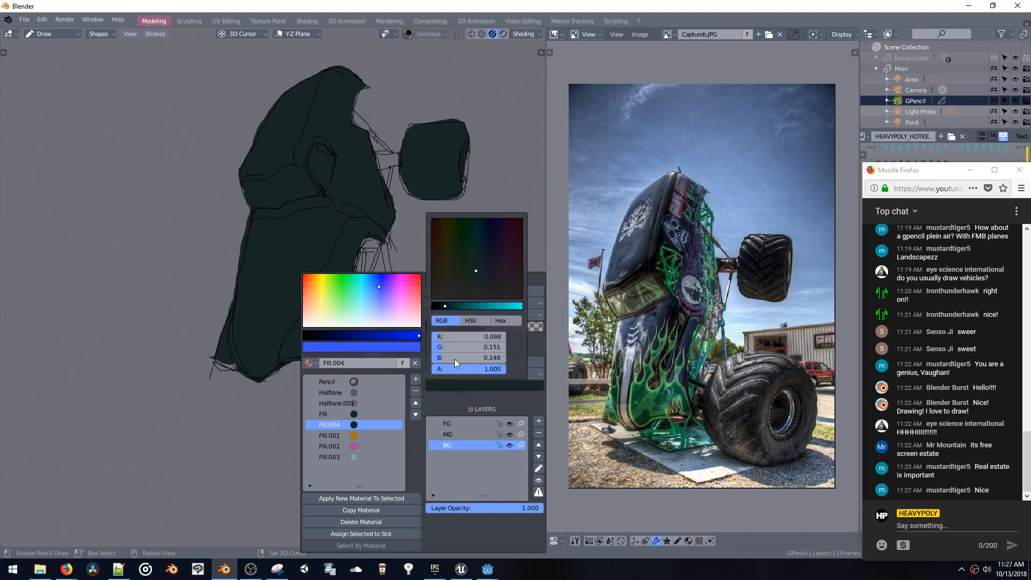
drag(473, 305, 476, 306)
drag(465, 248, 453, 228)
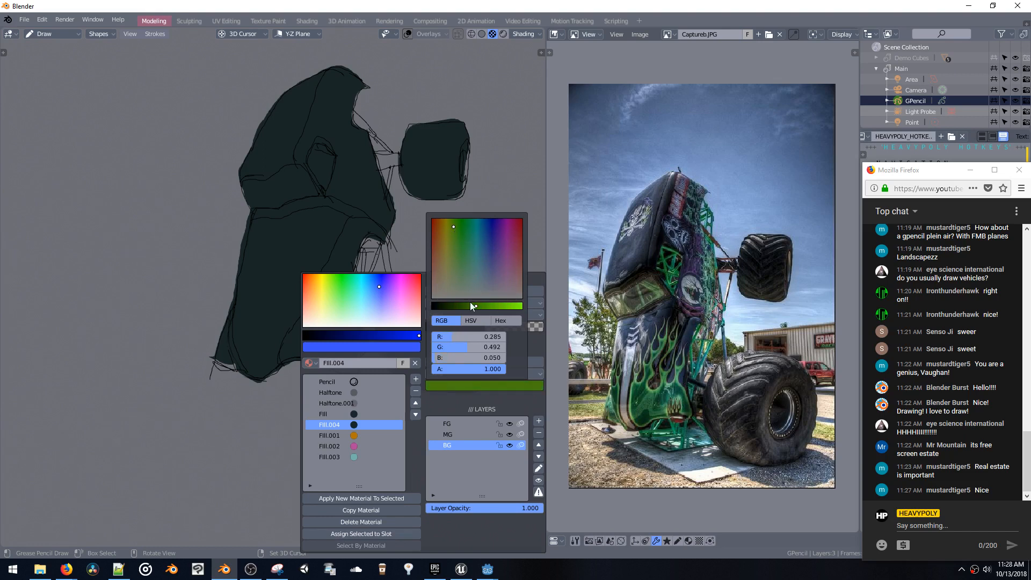
click(469, 306)
drag(469, 307, 466, 307)
click(464, 222)
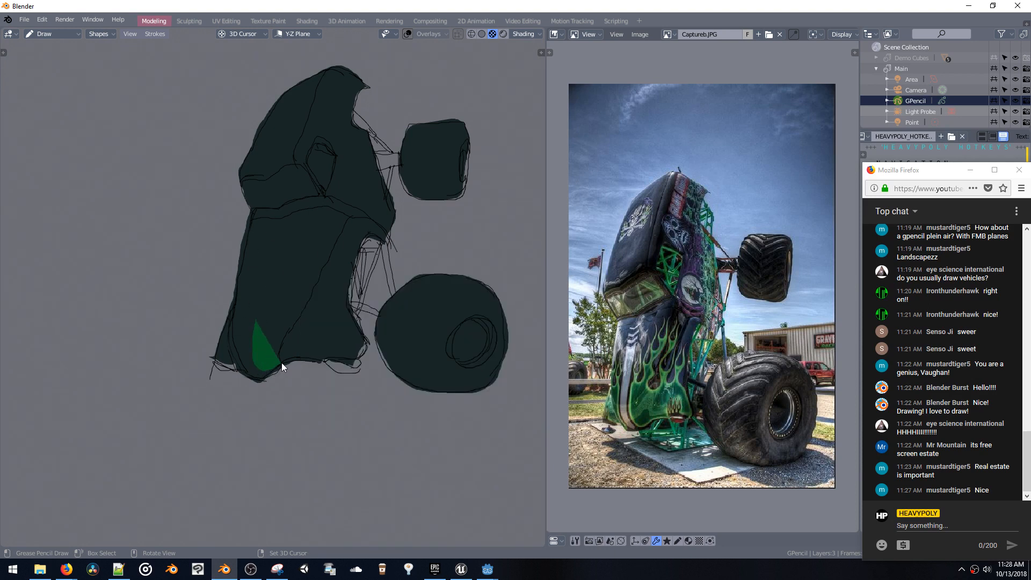
Paint green flames over the front and middle of the truck's hood, with licks reaching up towards the windshield
mouse_move(319, 358)
mouse_down()
mouse_move(356, 349)
mouse_move(332, 298)
mouse_move(347, 250)
mouse_move(334, 278)
mouse_move(327, 250)
mouse_move(314, 312)
mouse_move(321, 264)
mouse_move(320, 280)
mouse_move(311, 261)
mouse_up()
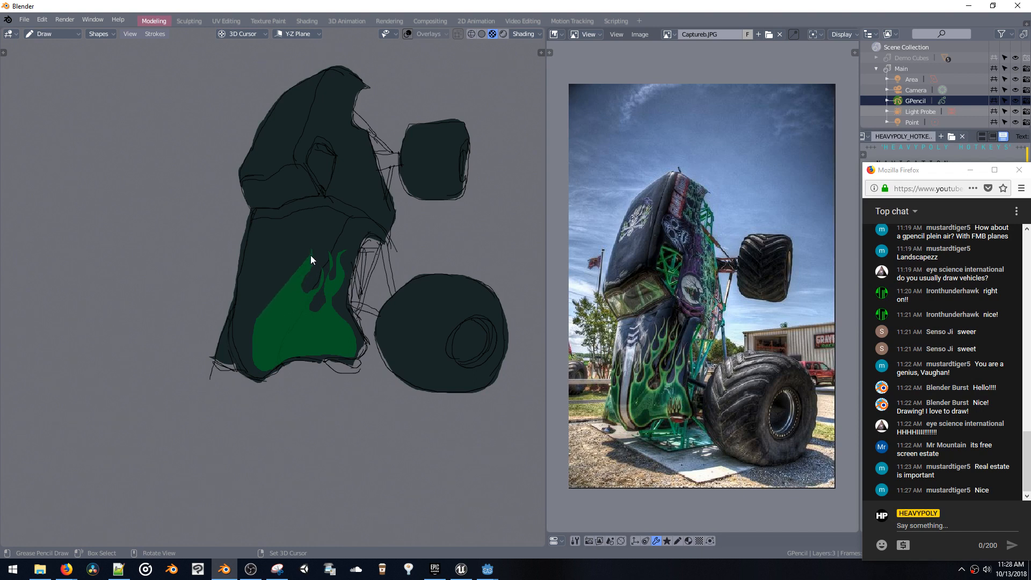
drag(302, 308, 285, 294)
mouse_move(309, 238)
mouse_down()
mouse_move(324, 195)
mouse_move(317, 219)
mouse_move(301, 216)
mouse_move(307, 204)
mouse_move(282, 246)
mouse_up()
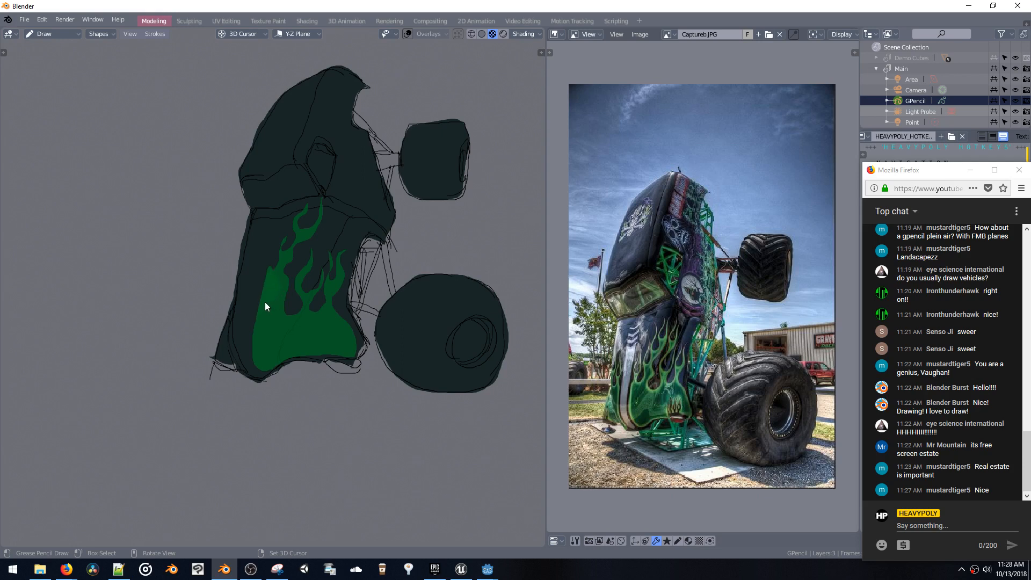
drag(262, 287, 249, 350)
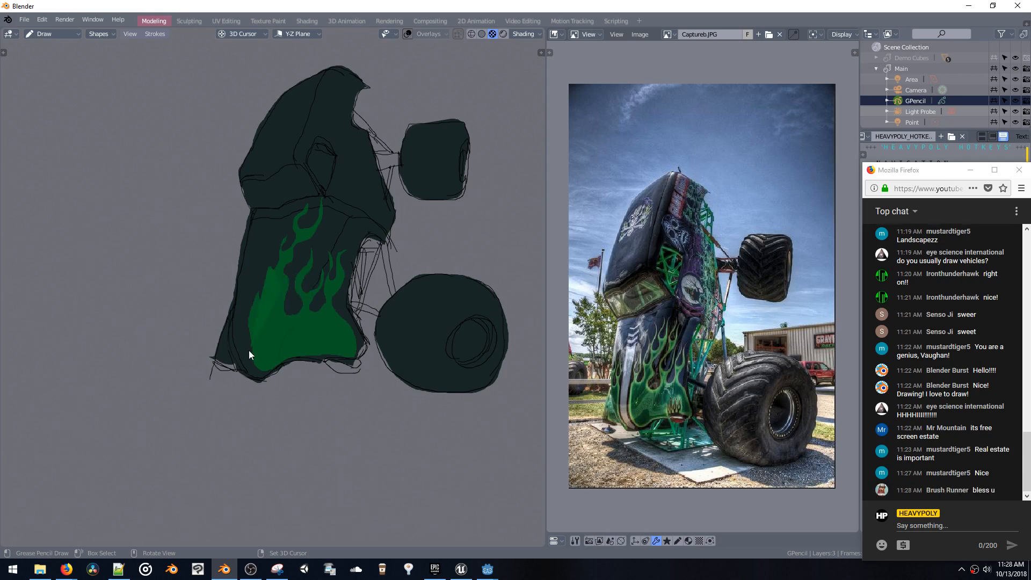
Extend the green flames along the hood's outer side and down over its front corner, redoing strokes that miss the shape
shift+middle_drag(232, 277, 278, 267)
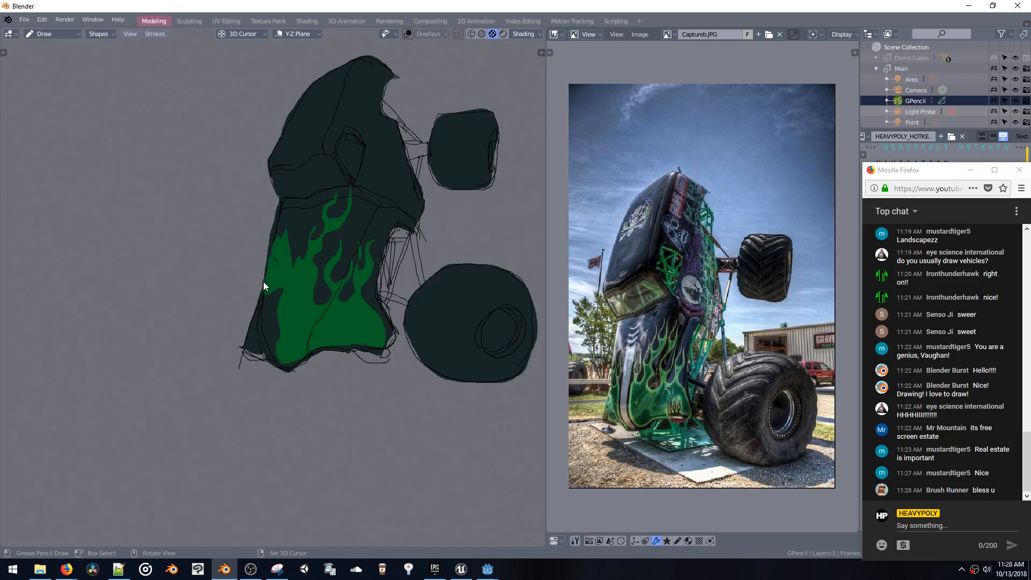
drag(263, 281, 259, 340)
key(ctrl+z)
drag(287, 332, 283, 270)
key(ctrl+shift+z)
key(ctrl+shift+z)
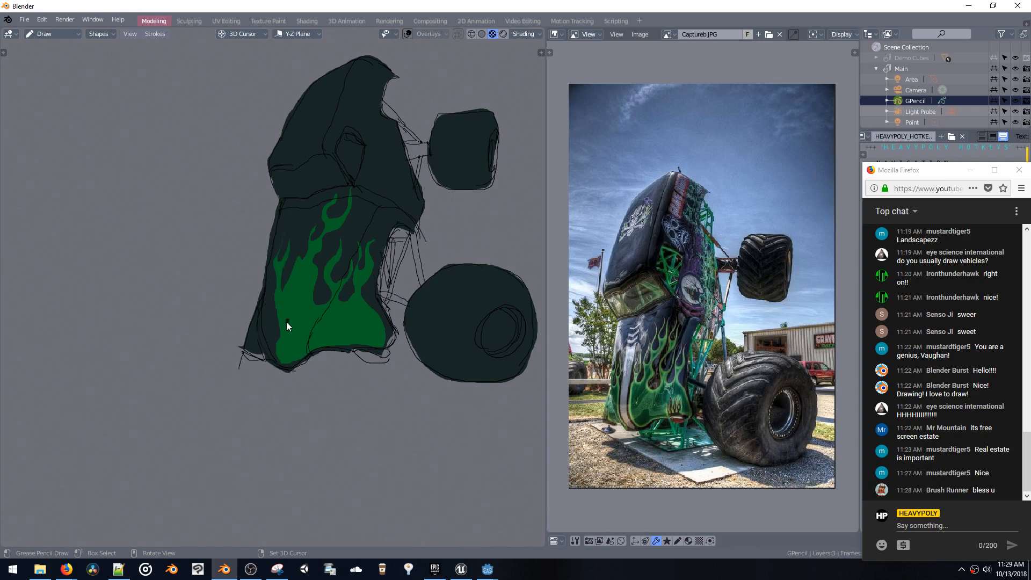
drag(271, 298, 276, 298)
shift+middle_drag(276, 298, 288, 289)
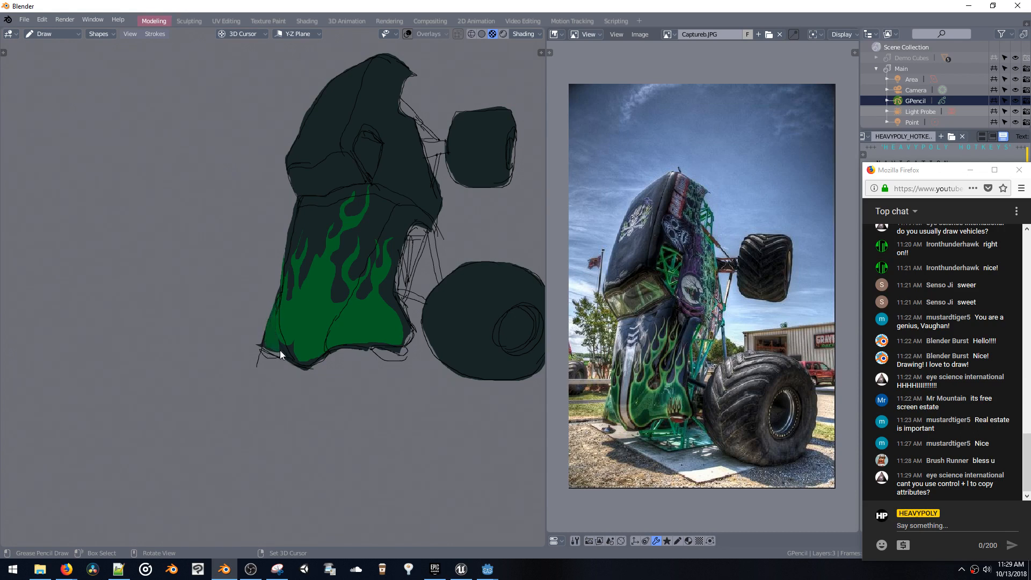
drag(278, 327, 274, 305)
Paint the green chassis struts between the hood and the lower wheel and green frame pieces along the truck's underside
drag(407, 297, 402, 306)
drag(400, 247, 405, 274)
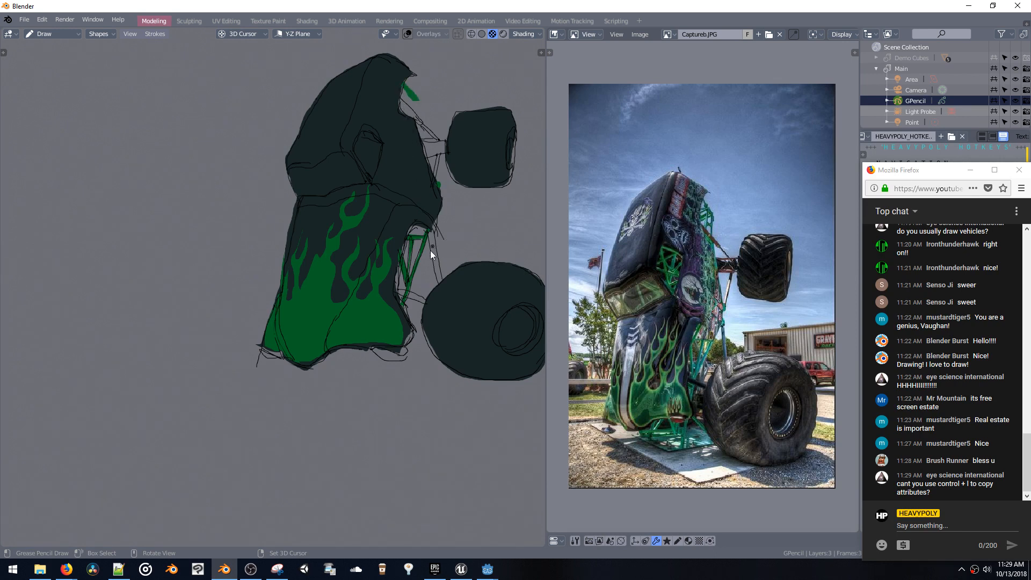
Duplicate the green material as a stroke-only version with the same green stroke colour, and draw thin frame bars behind the roof
key(shift+v)
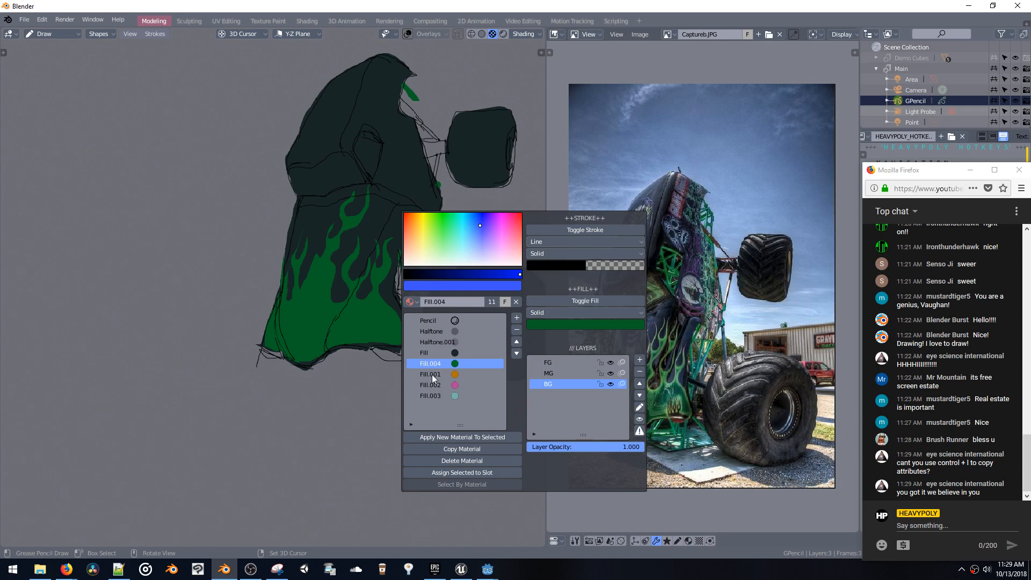
click(445, 450)
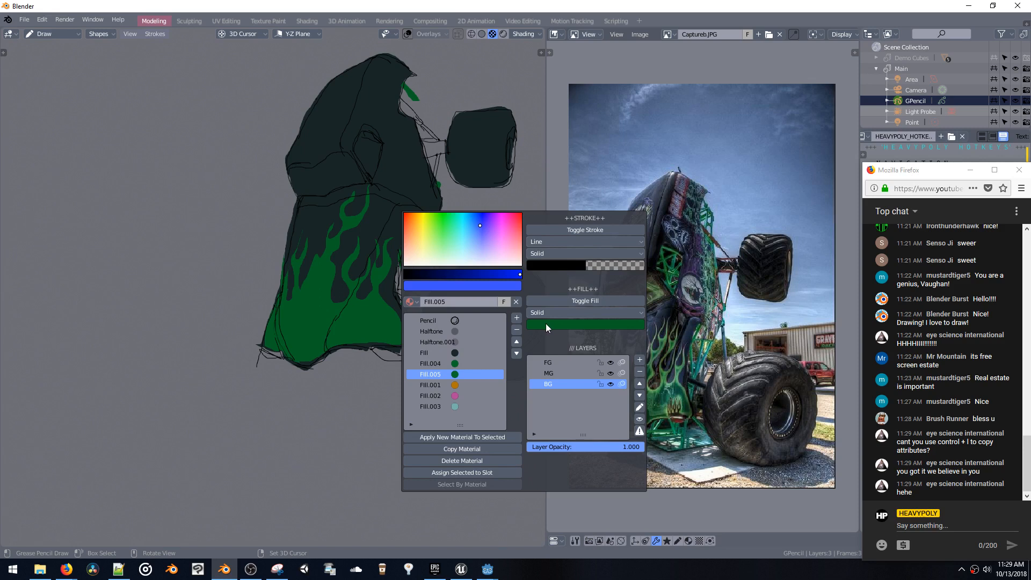
key(ctrl+c)
key(ctrl+v)
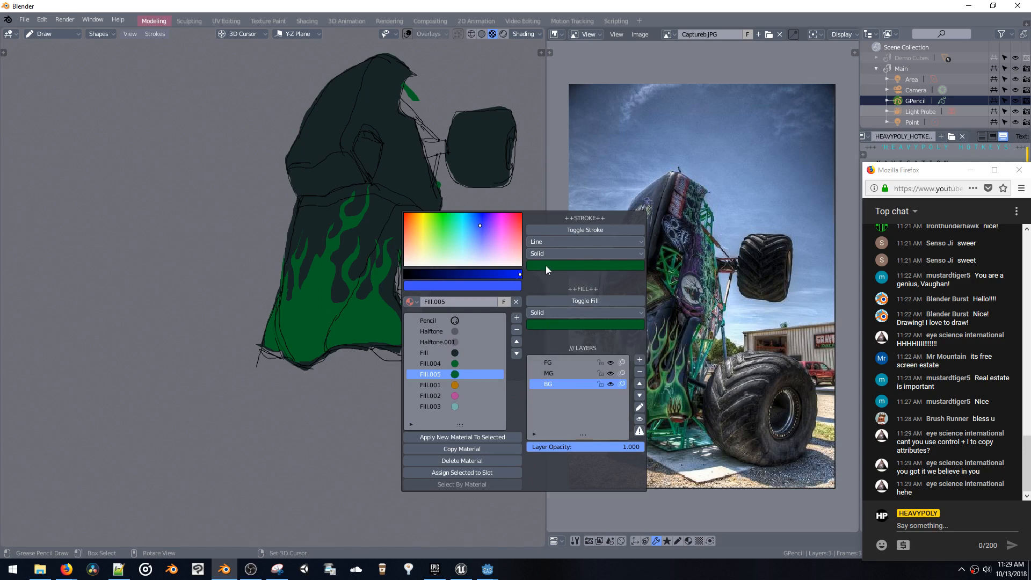
click(569, 299)
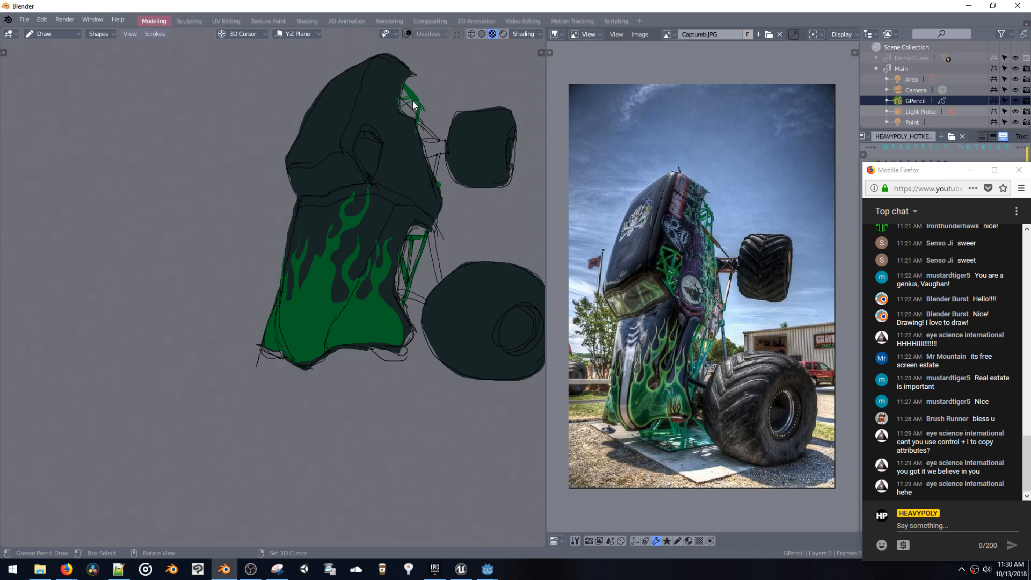
drag(407, 113, 418, 106)
Duplicate the green line material, set the copy's stroke colour to orange-brown, and draw a bar in the frame behind the roof
key(shift+v)
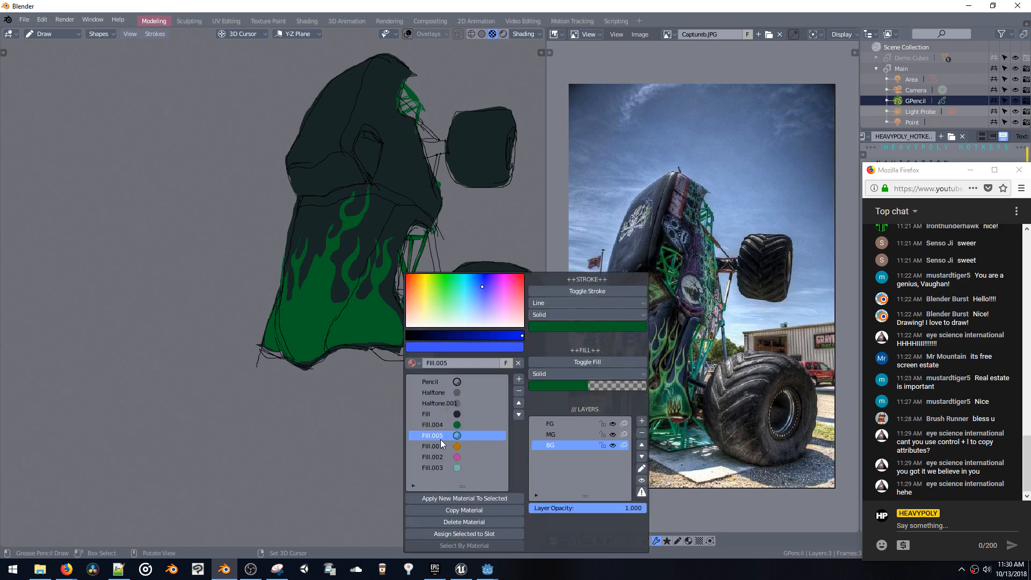
click(451, 510)
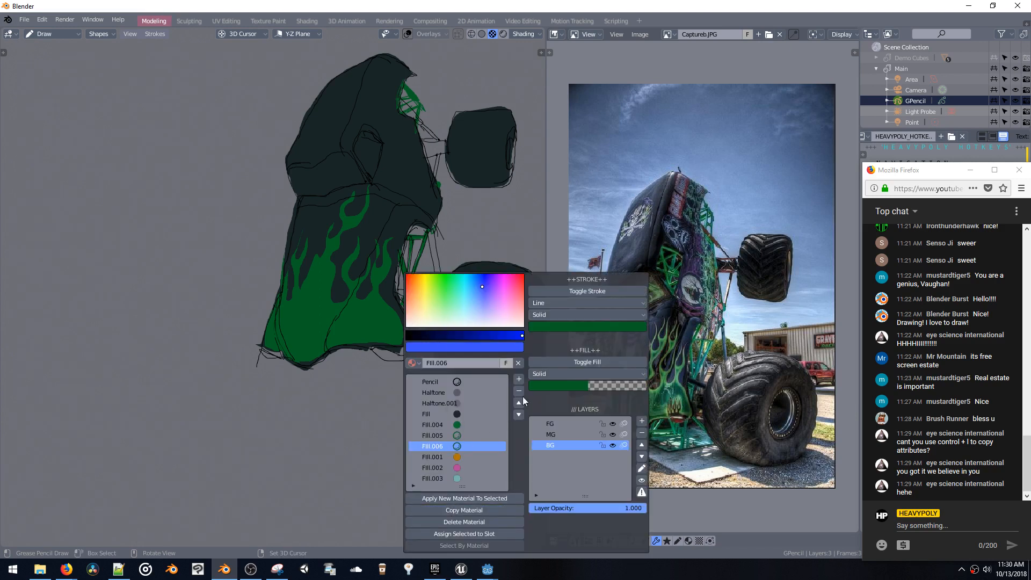
click(553, 328)
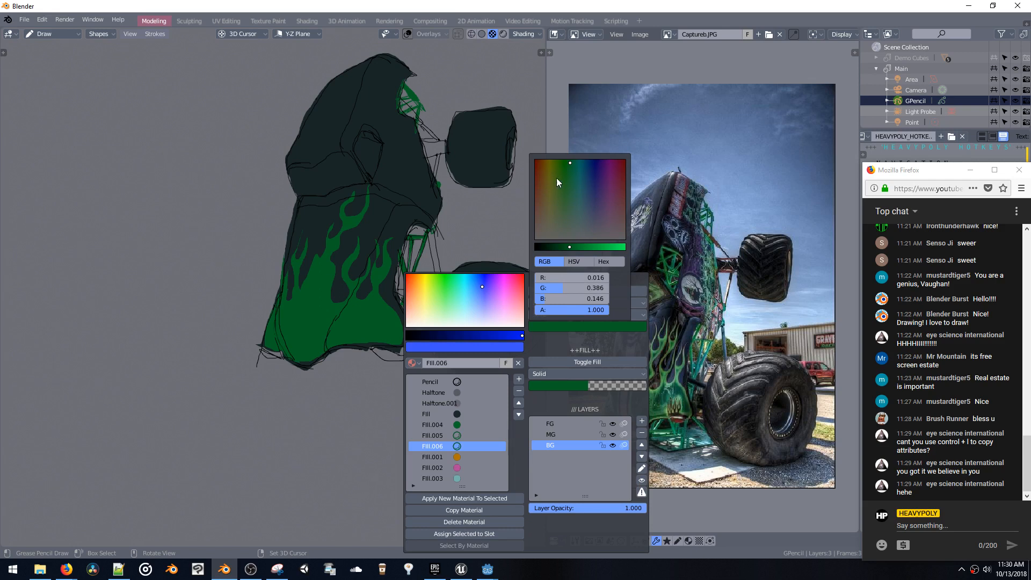
click(540, 166)
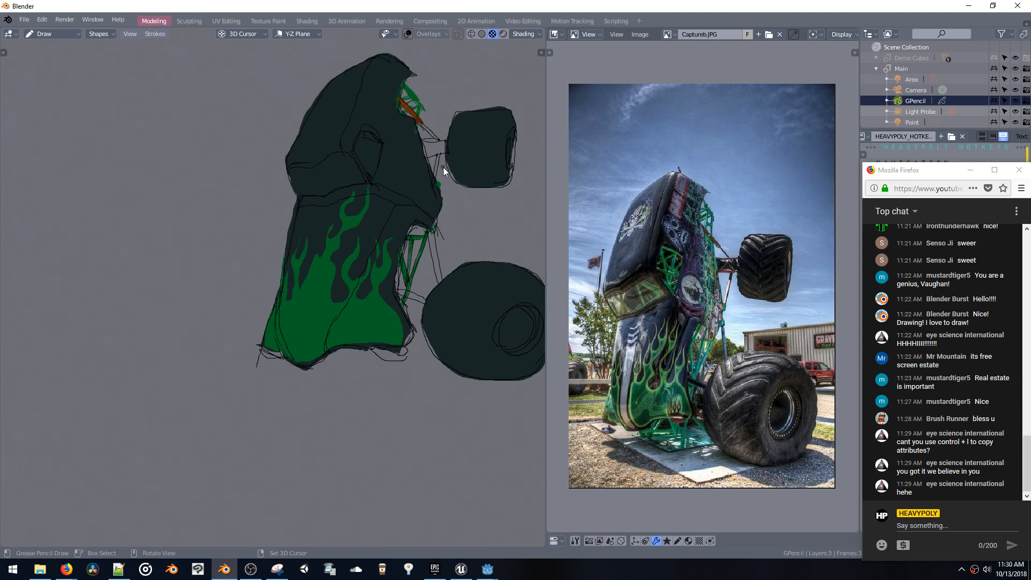
Try to scribble in the upper wheel's axle with the Pencil material, and undo the stroke
key(shift+v)
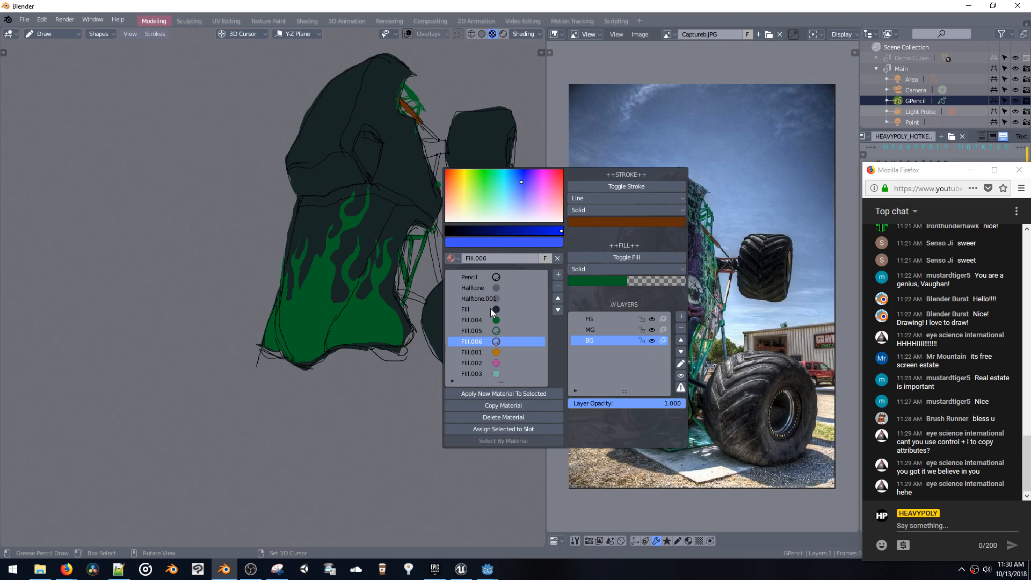
click(472, 277)
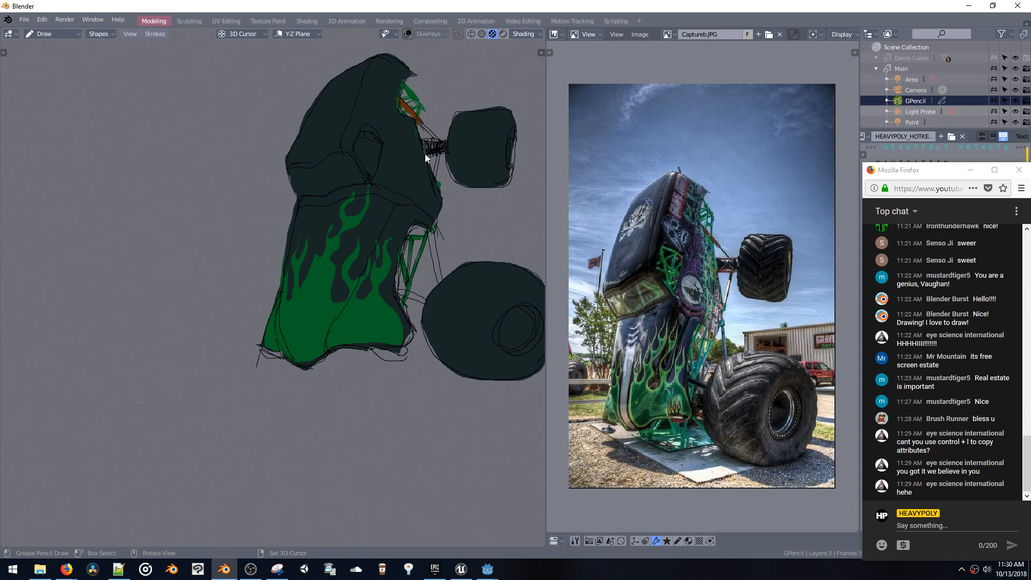
key(ctrl+z)
Duplicate the green Fill.004 material, set the copy's fill to a neutral near-black, and paint both wheel axles
key(shift+v)
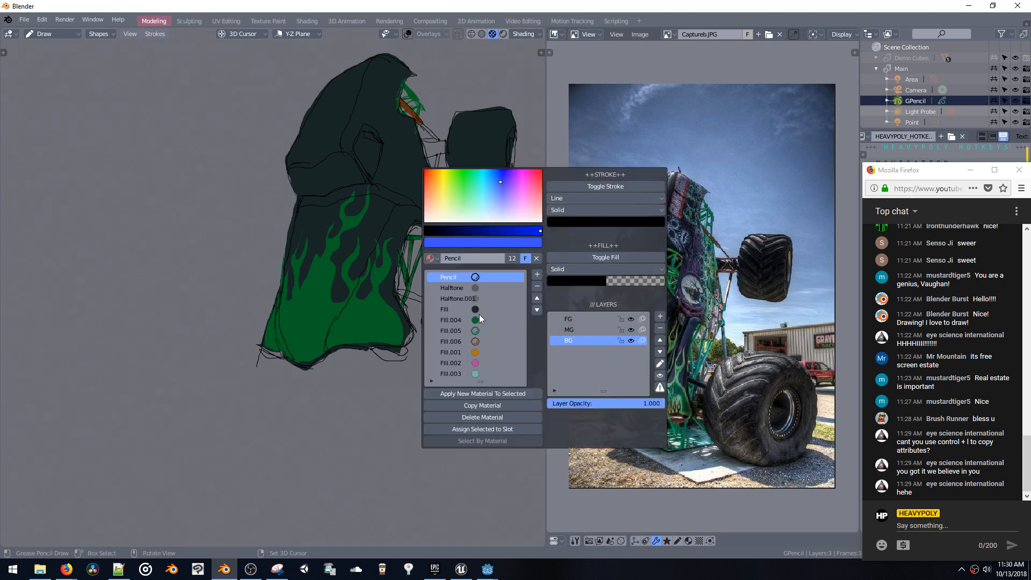
click(460, 321)
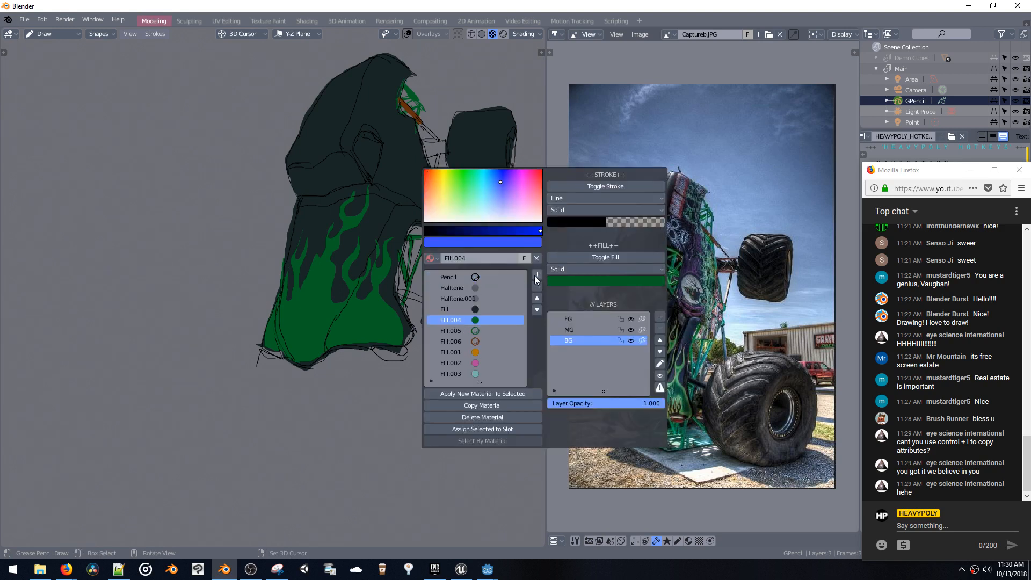
click(471, 409)
click(569, 278)
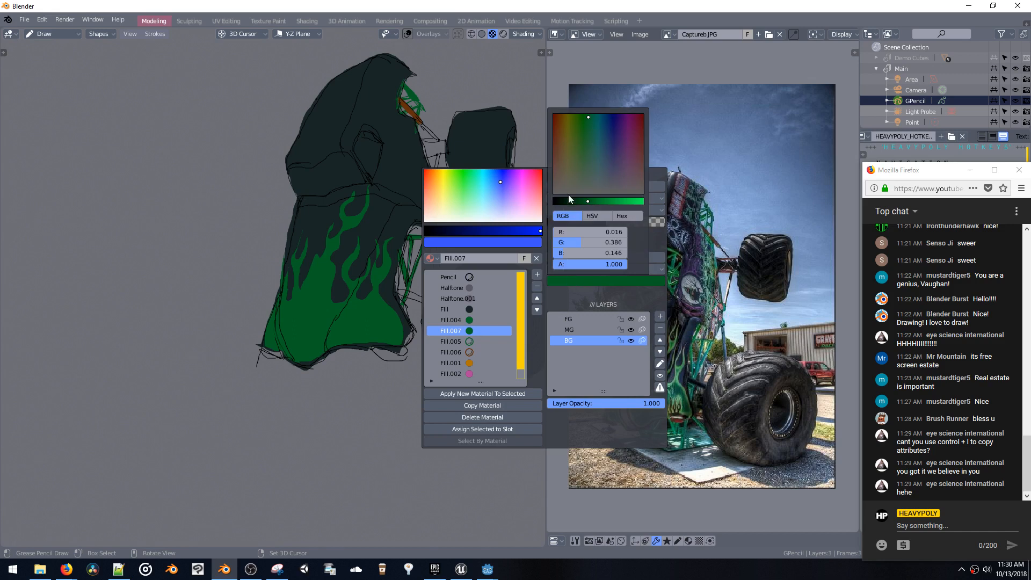
drag(568, 201, 558, 203)
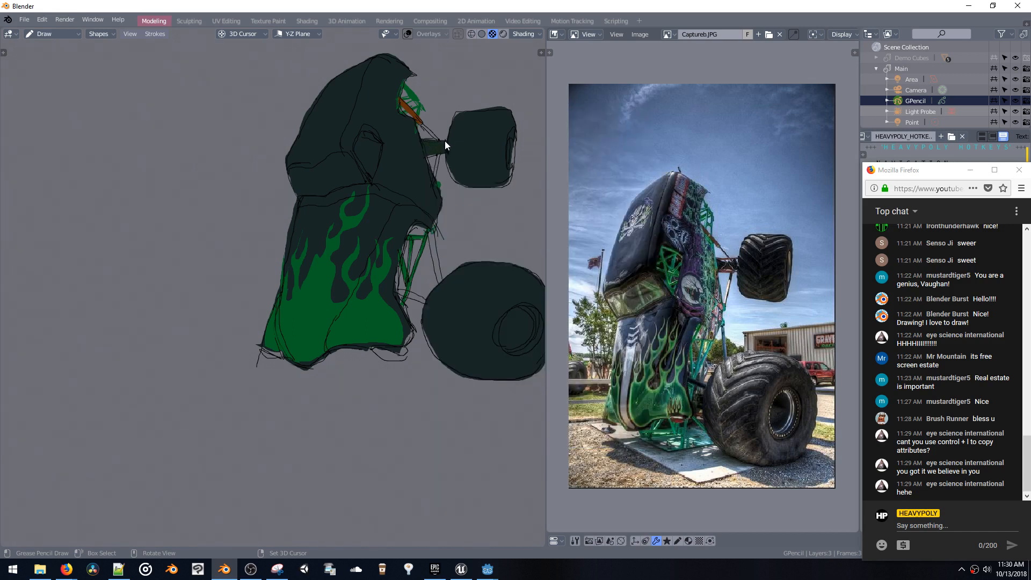
key(shift+v)
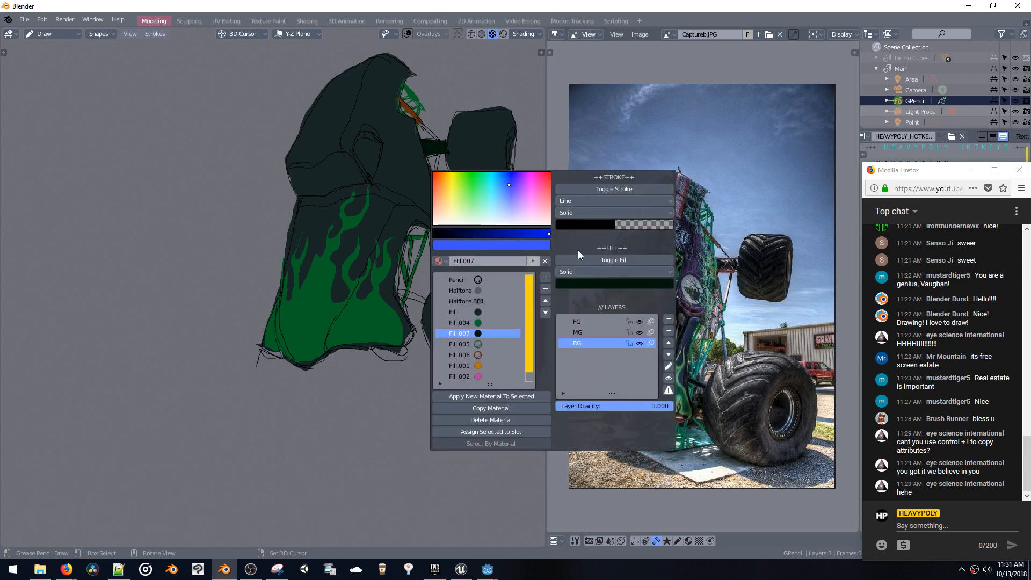
click(581, 285)
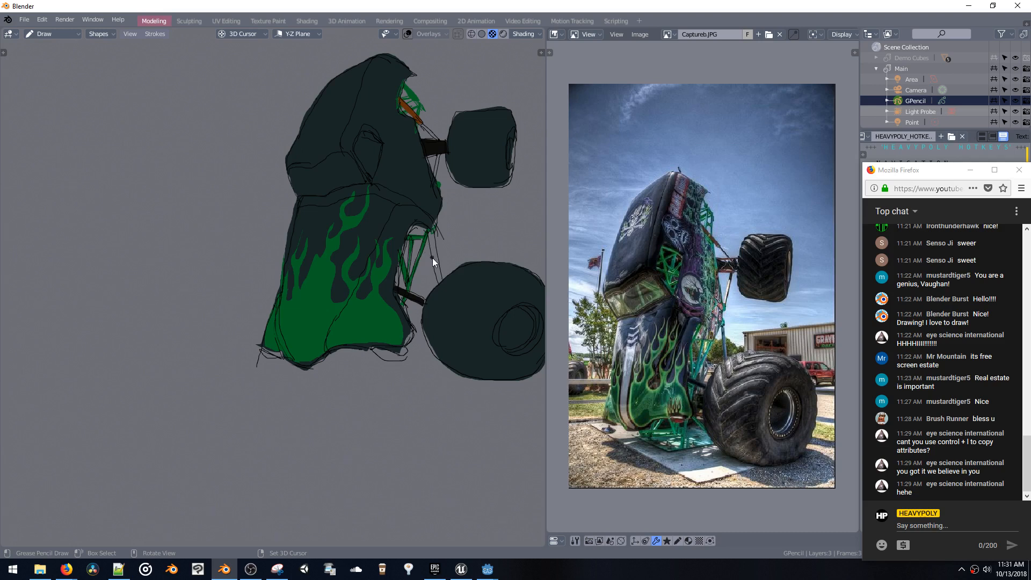
Duplicate the near-black material, set the copy's fill to blue-grey, and paint the shock absorber above the lower wheel
key(shift+v)
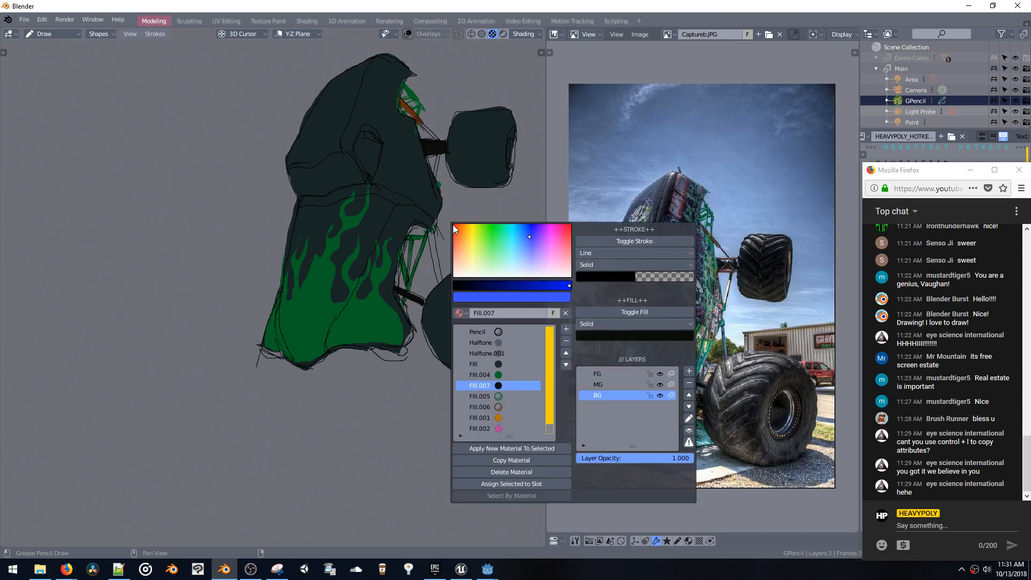
click(475, 460)
click(592, 333)
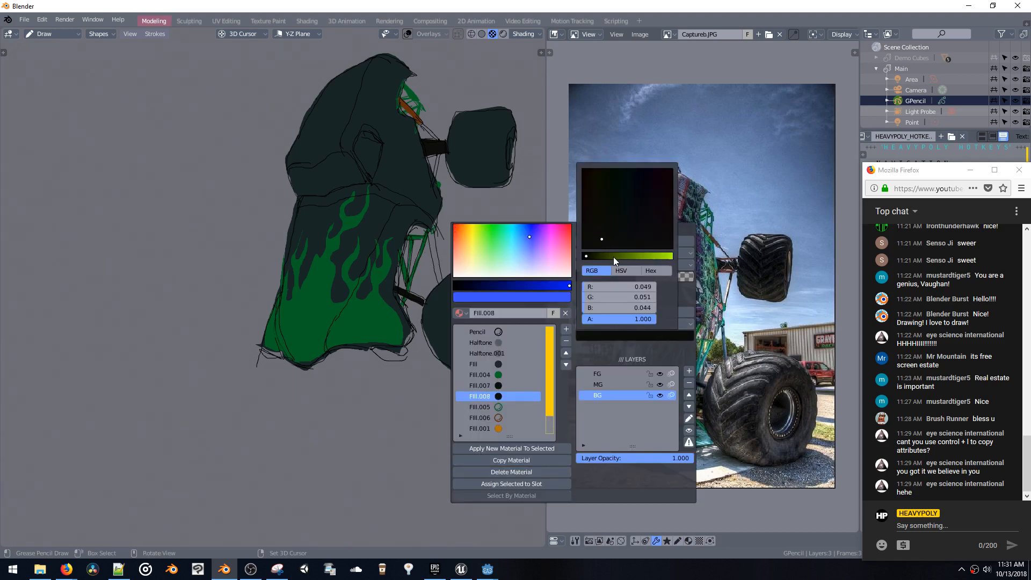
drag(613, 256, 633, 224)
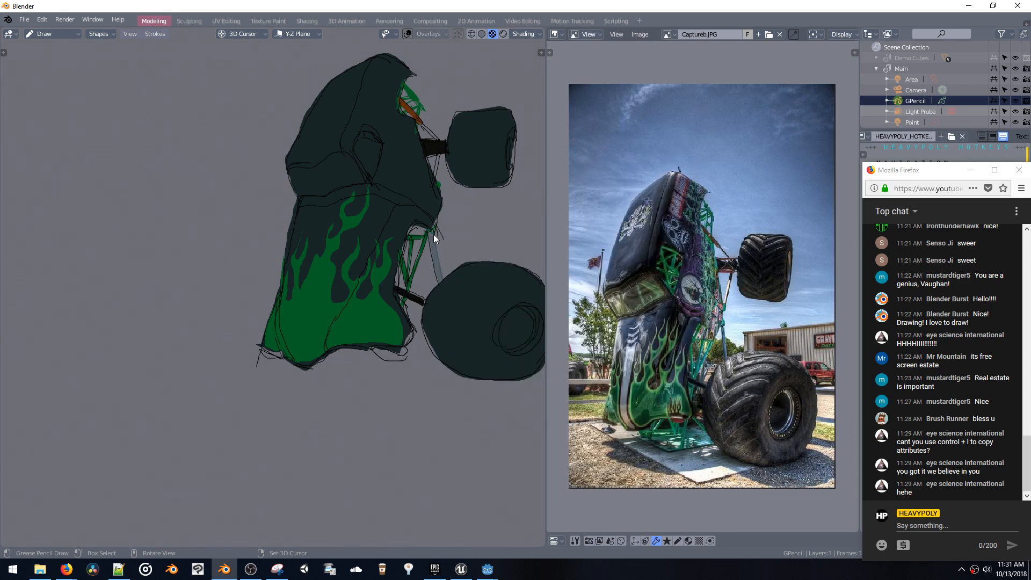
drag(433, 234, 432, 225)
Paint a blue-grey crescent highlight inside the lower wheel's hub
shift+middle_drag(489, 322, 421, 357)
mouse_move(421, 356)
ctrl+middle_down()
mouse_move(433, 329)
mouse_move(420, 321)
mouse_move(423, 332)
mouse_move(443, 323)
mouse_move(466, 377)
ctrl+middle_up()
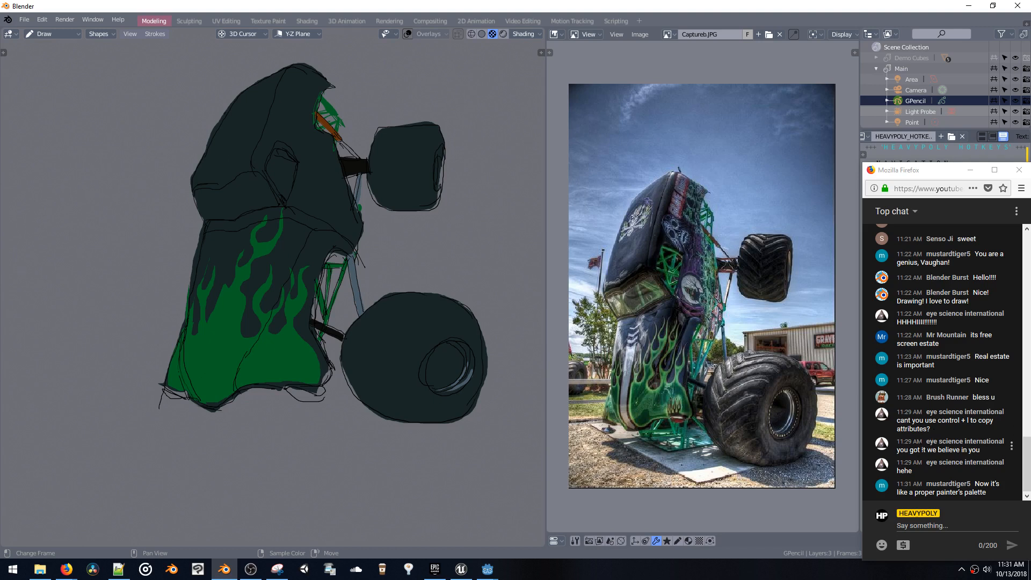
Examine the stroke and fill settings of the Fill.008, Fill.005 and Fill.006 materials in the palette
key(shift+v)
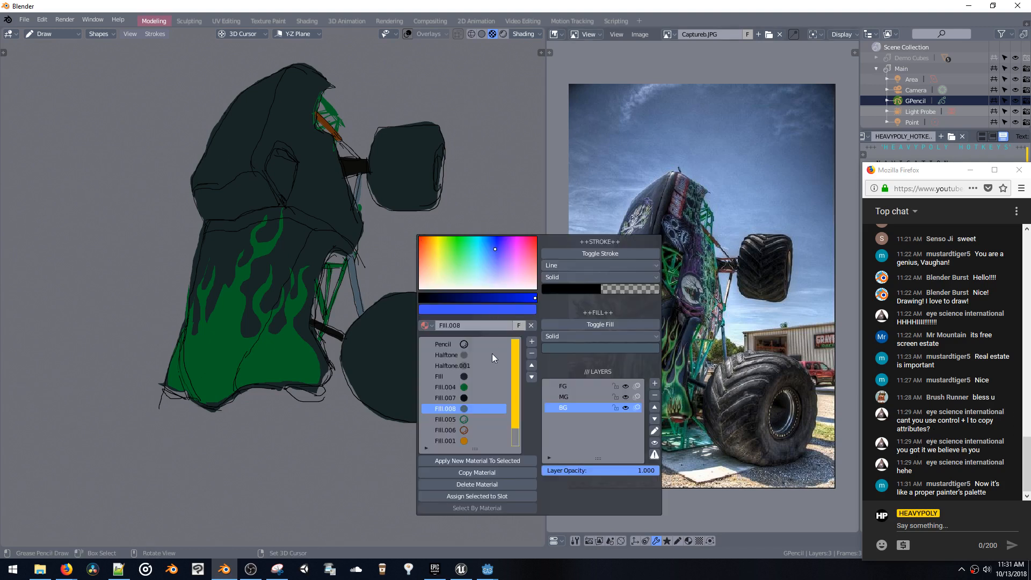
click(442, 418)
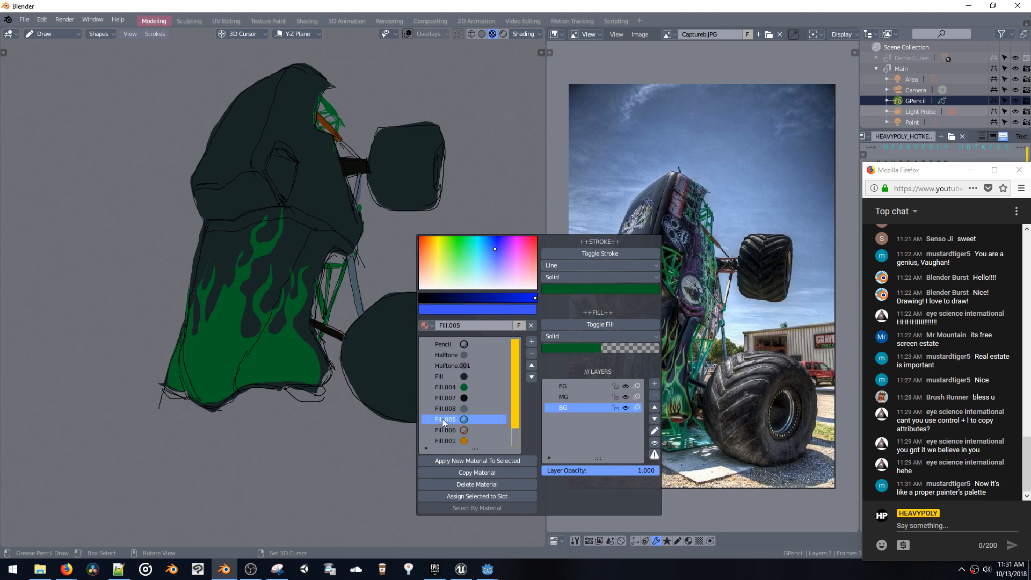
click(444, 409)
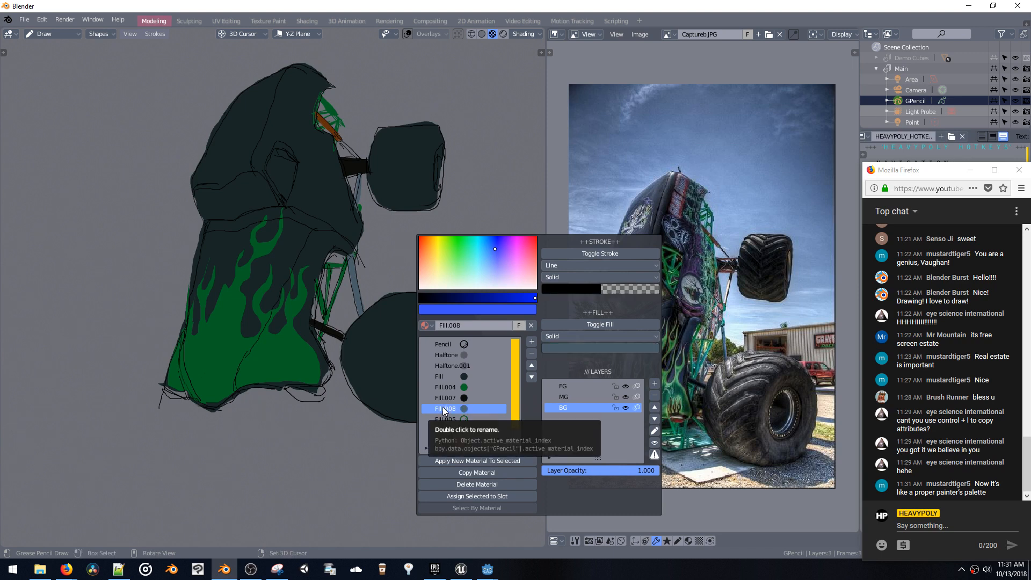
click(446, 419)
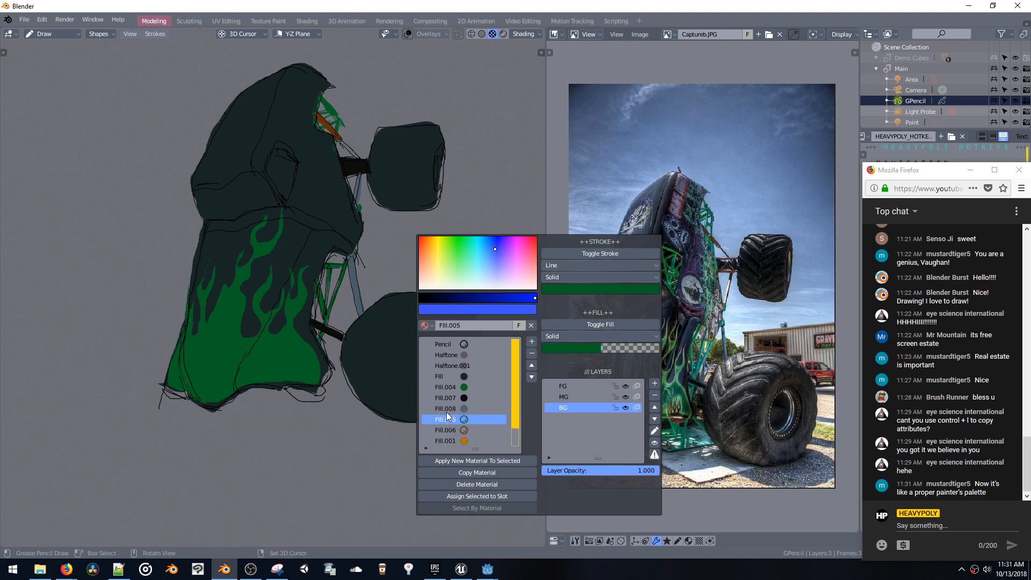
click(446, 411)
click(450, 430)
click(447, 422)
click(445, 412)
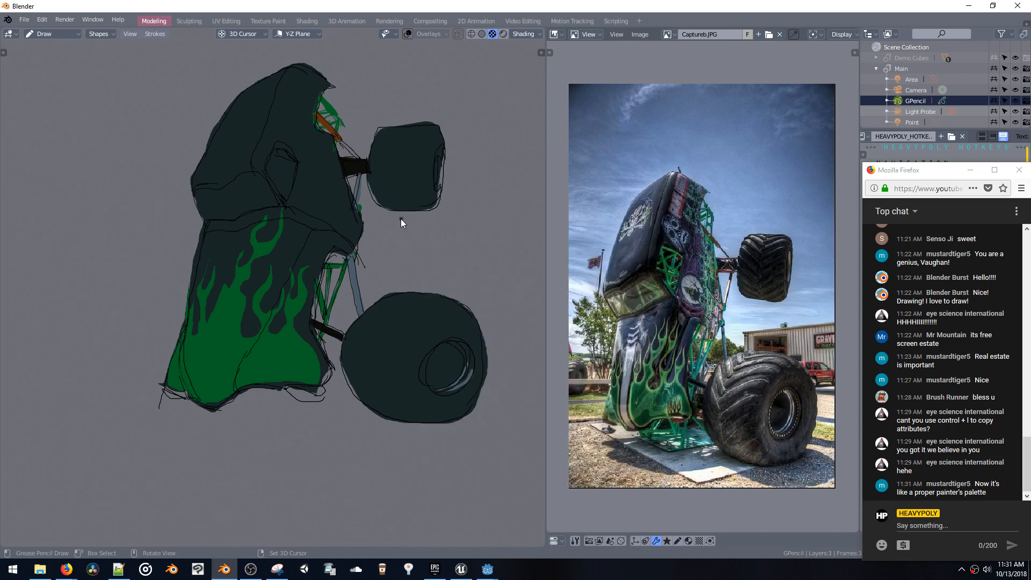
shift+middle_drag(420, 252, 476, 237)
shift+middle_drag(478, 296, 462, 288)
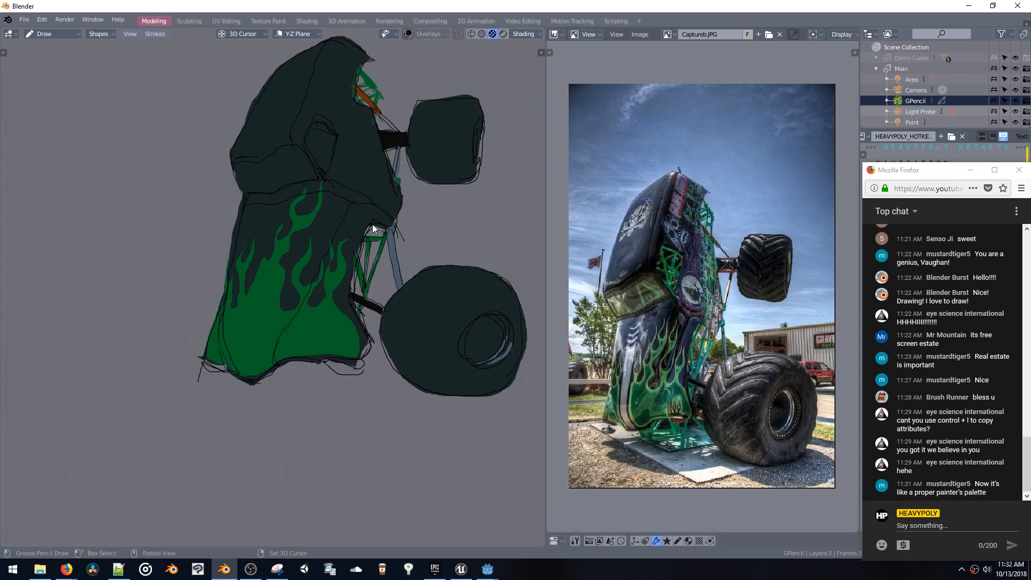
mouse_move(371, 213)
shift+middle_down()
mouse_move(417, 194)
mouse_move(388, 199)
shift+middle_up()
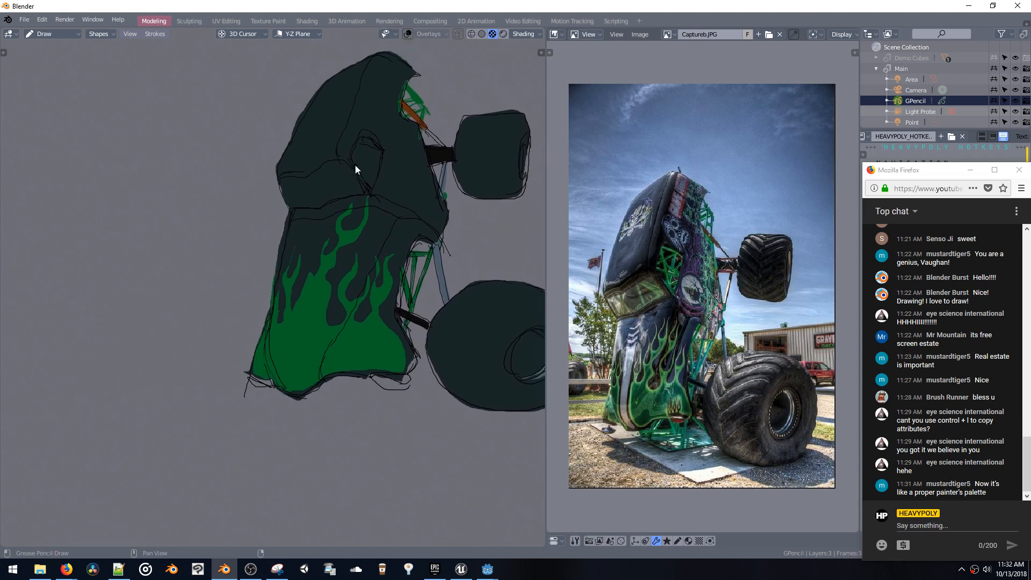
shift+middle_drag(383, 132, 390, 168)
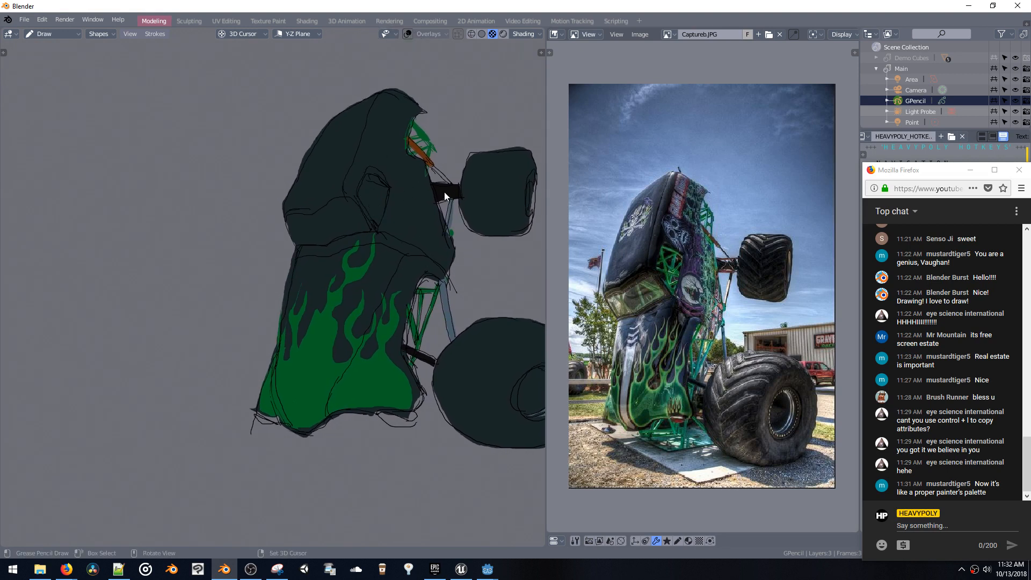
middle_drag(443, 192, 439, 198)
key(v)
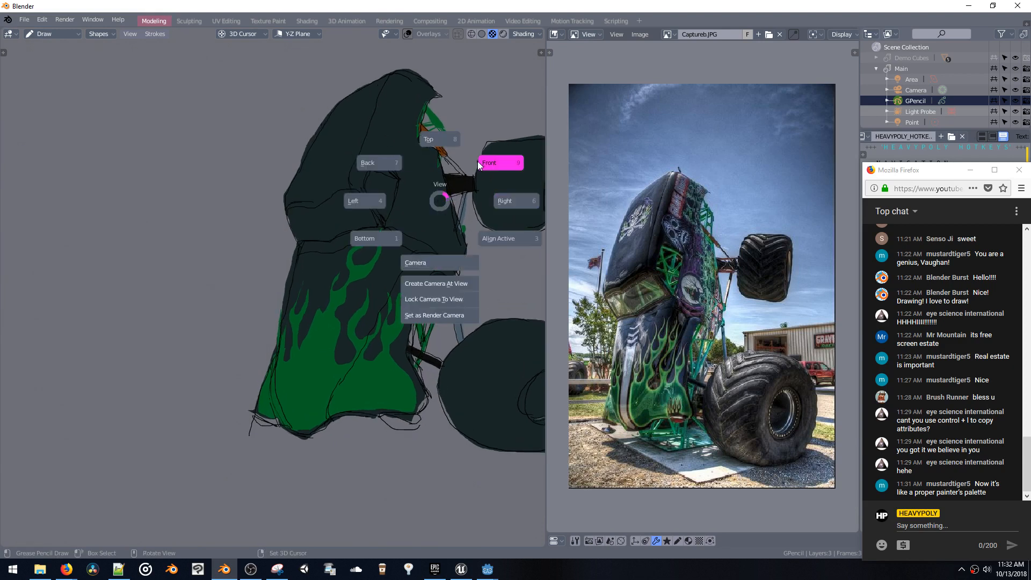
click(438, 133)
Paint the truck's side window and windshield with the near-black Fill.007 material
mouse_move(438, 134)
shift+middle_down()
mouse_move(334, 153)
mouse_move(317, 133)
shift+middle_up()
key(shift+v)
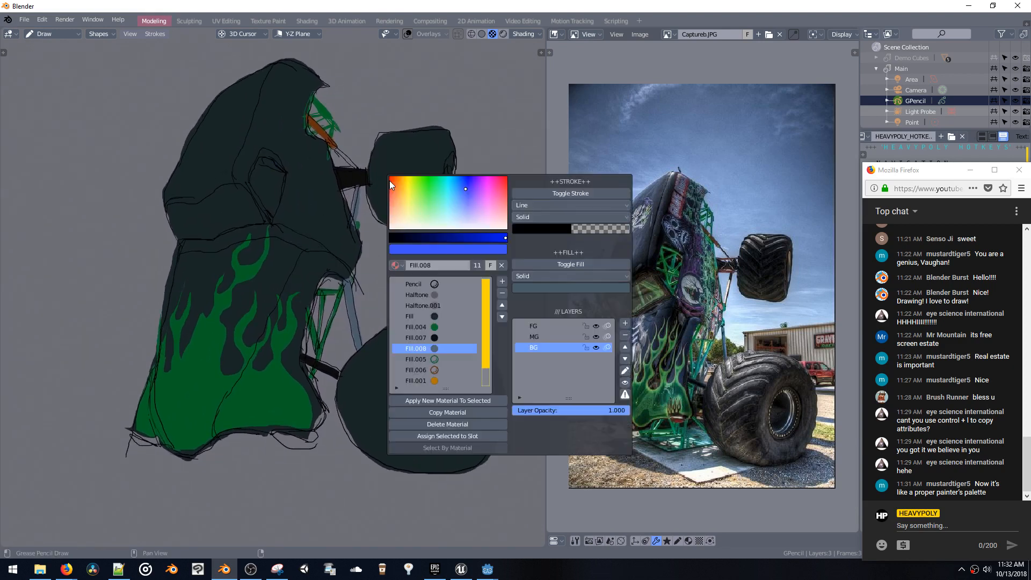
click(427, 338)
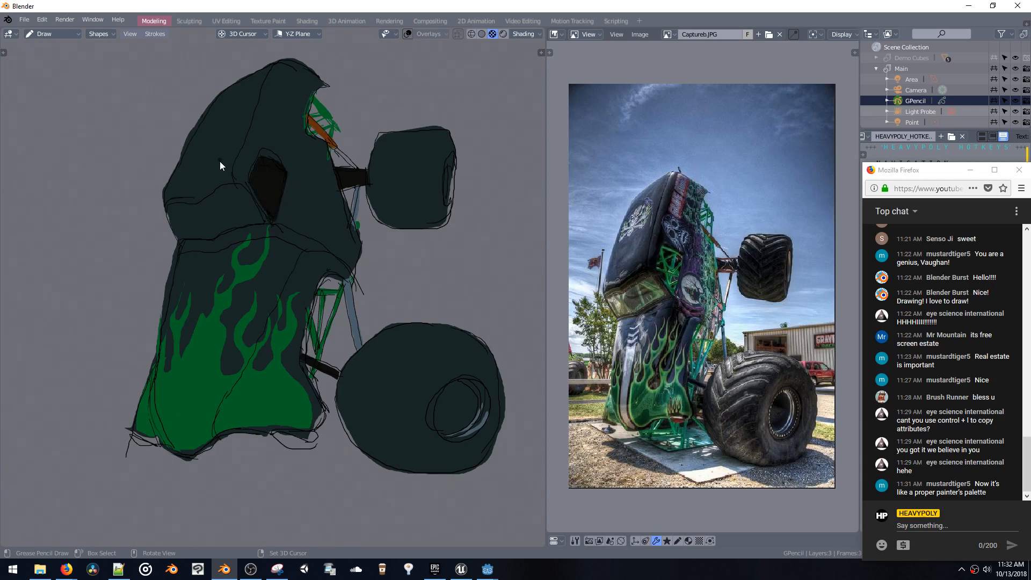
shift+middle_drag(220, 161, 324, 155)
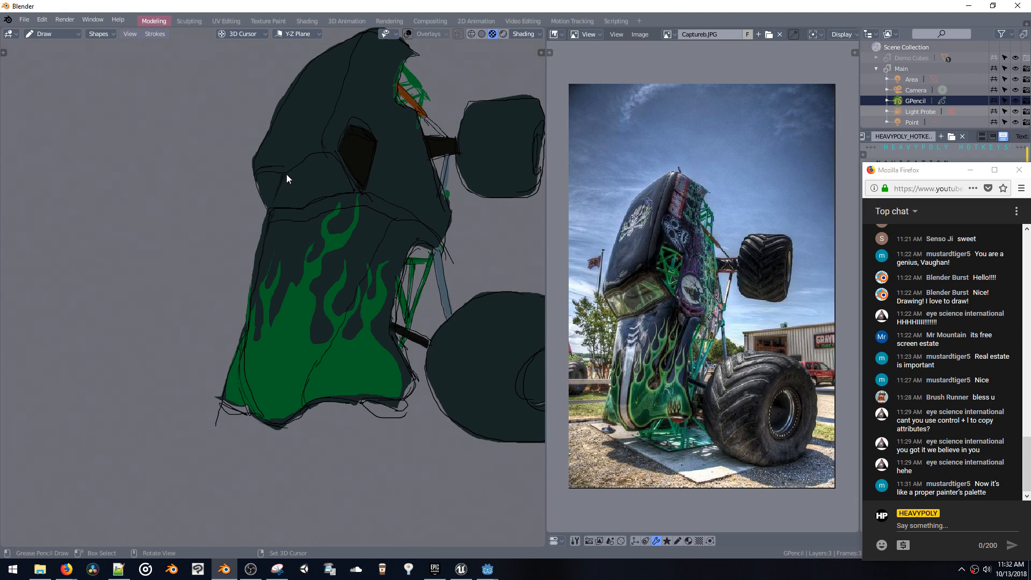
mouse_move(321, 153)
mouse_down()
mouse_move(355, 194)
mouse_move(325, 194)
mouse_up()
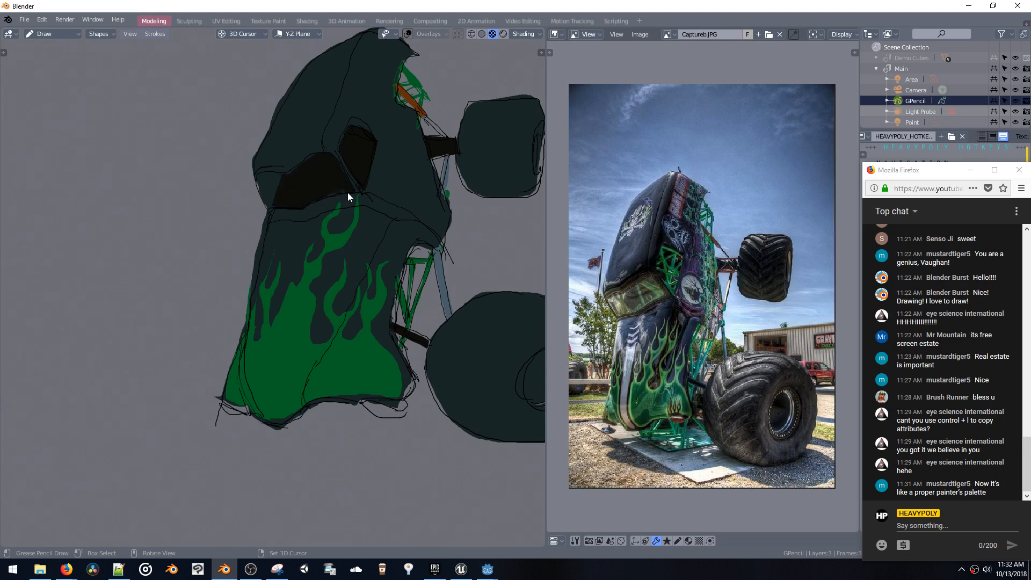
mouse_move(324, 189)
shift+middle_down()
mouse_move(321, 165)
mouse_move(318, 186)
shift+middle_up()
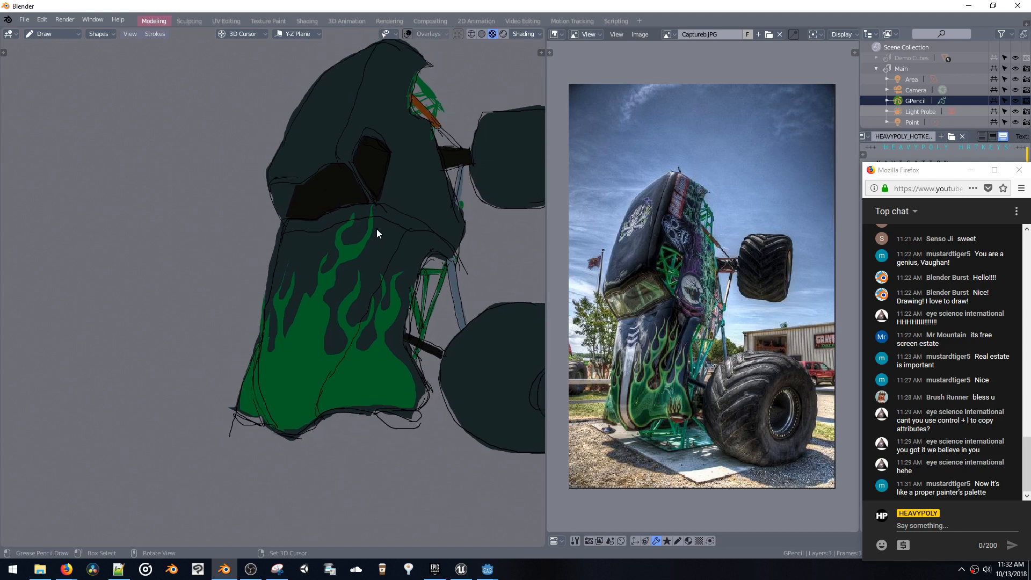
key(shift+v)
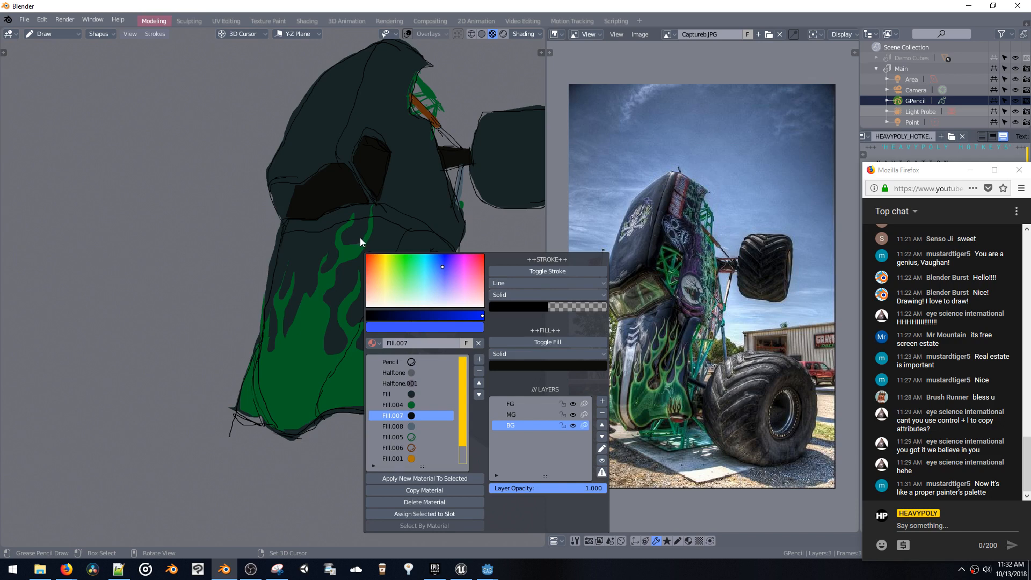
click(510, 414)
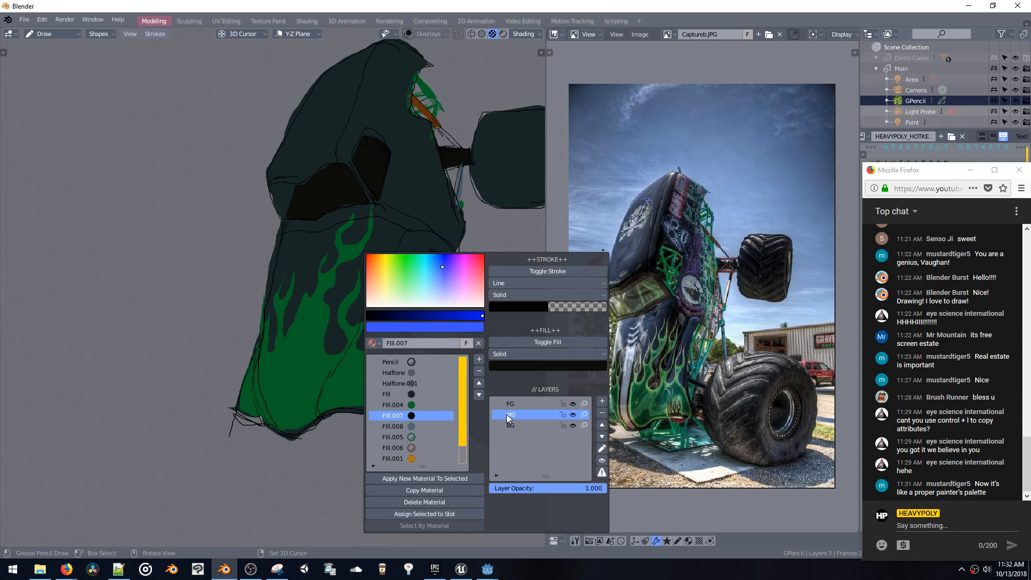
click(507, 424)
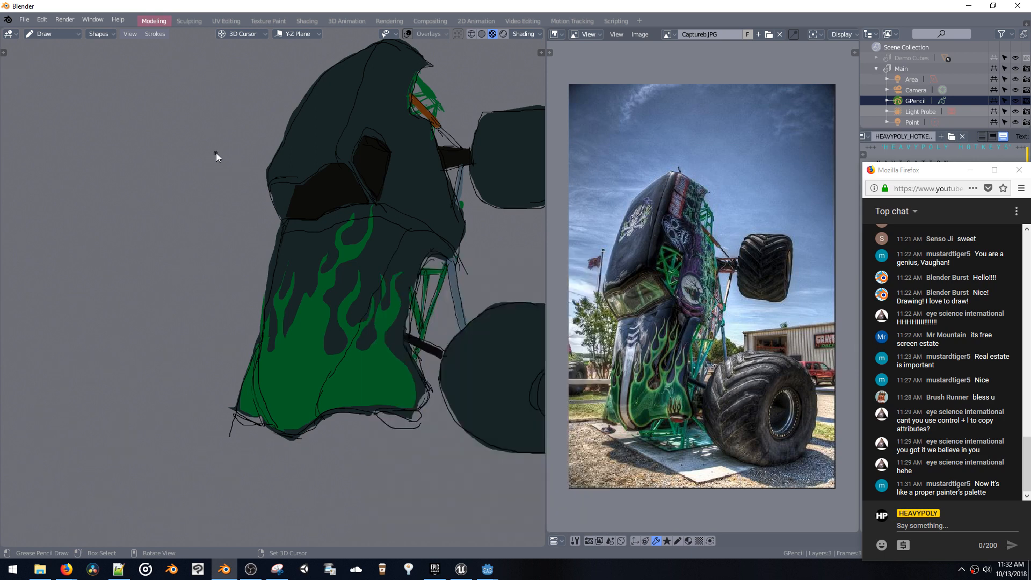
Save the file to the Desktop as GraveDigger.blend
key(ctrl+s)
click(210, 216)
click(153, 60)
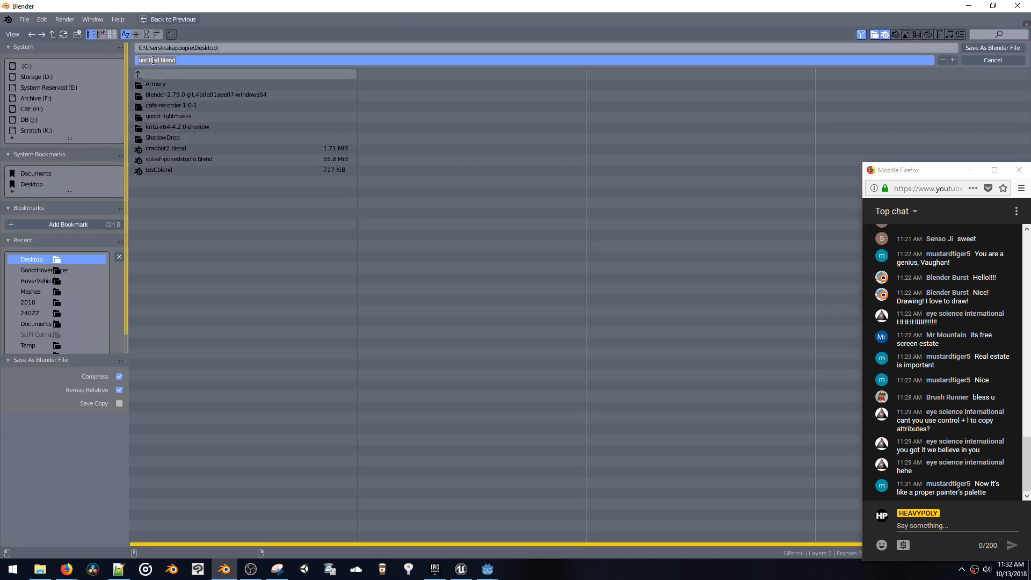
drag(157, 61, 128, 57)
text(Grs)
key(BackSpace)
text(aveDigger)
click(446, 255)
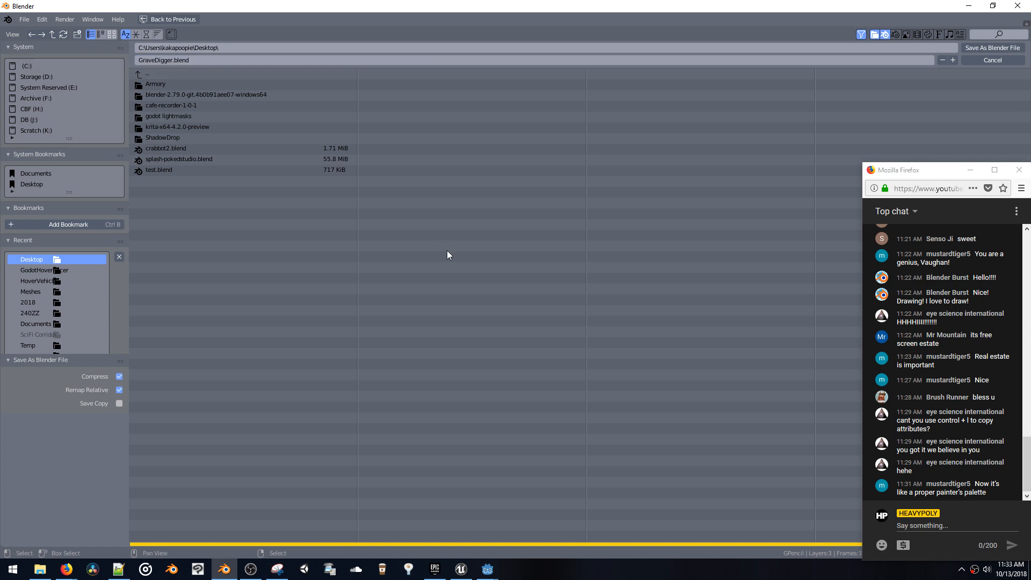
key(Return)
mouse_move(397, 250)
shift+middle_down()
mouse_move(337, 246)
mouse_move(311, 259)
shift+middle_up()
key(shift+v)
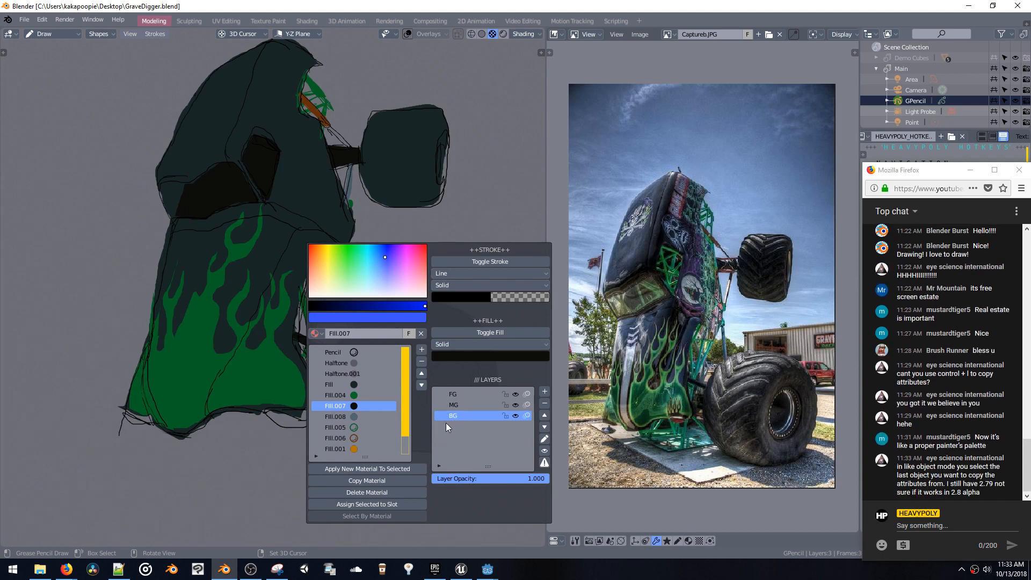
click(544, 393)
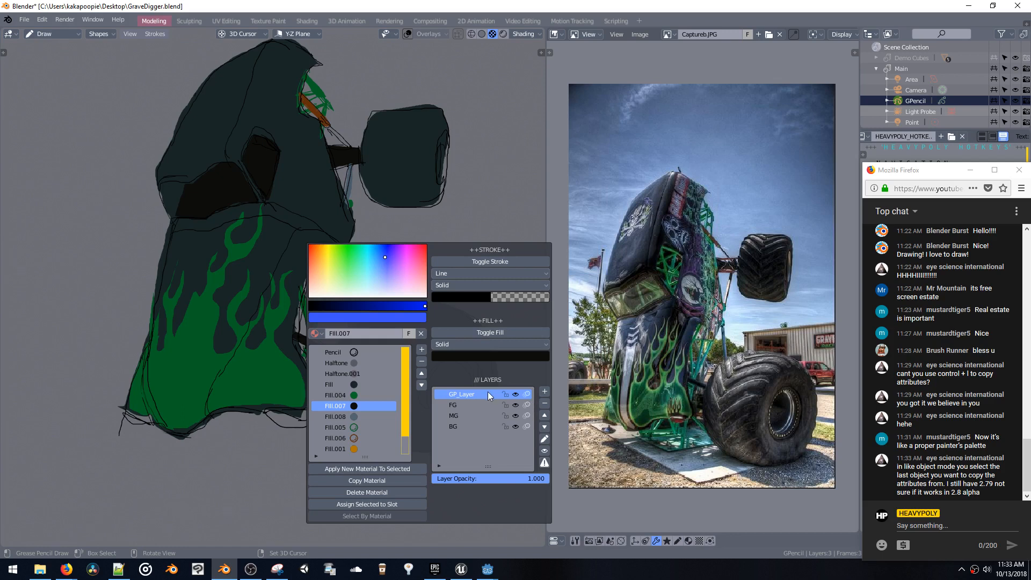
click(544, 426)
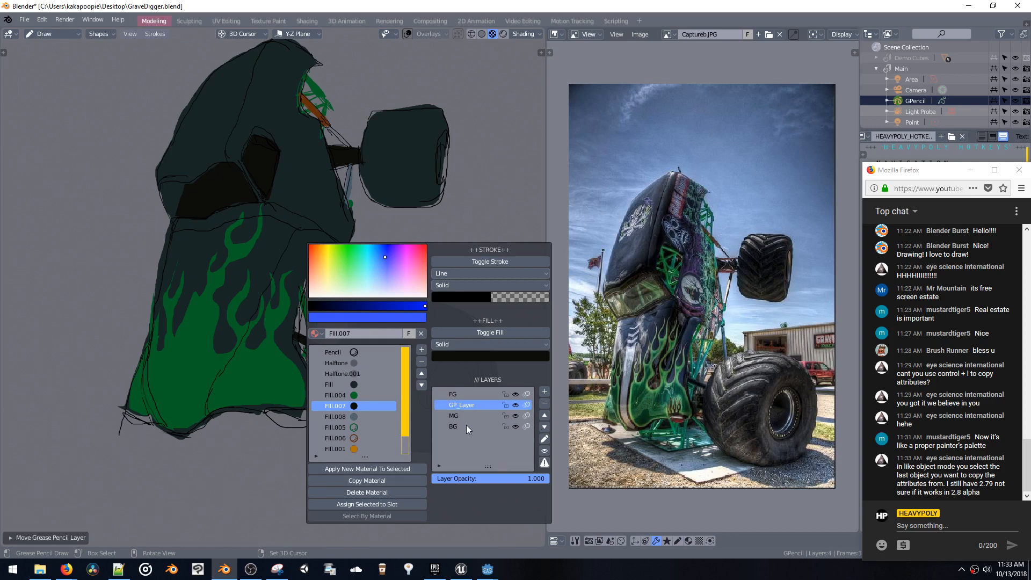
click(544, 403)
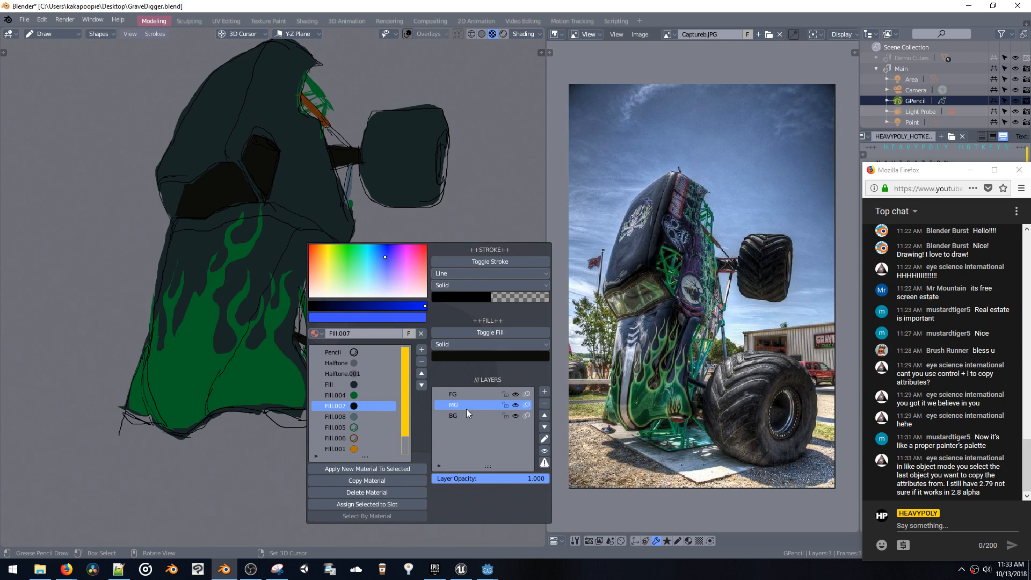
Add a new Grease Pencil layer and place it between the MG and BG layers
click(466, 414)
click(544, 391)
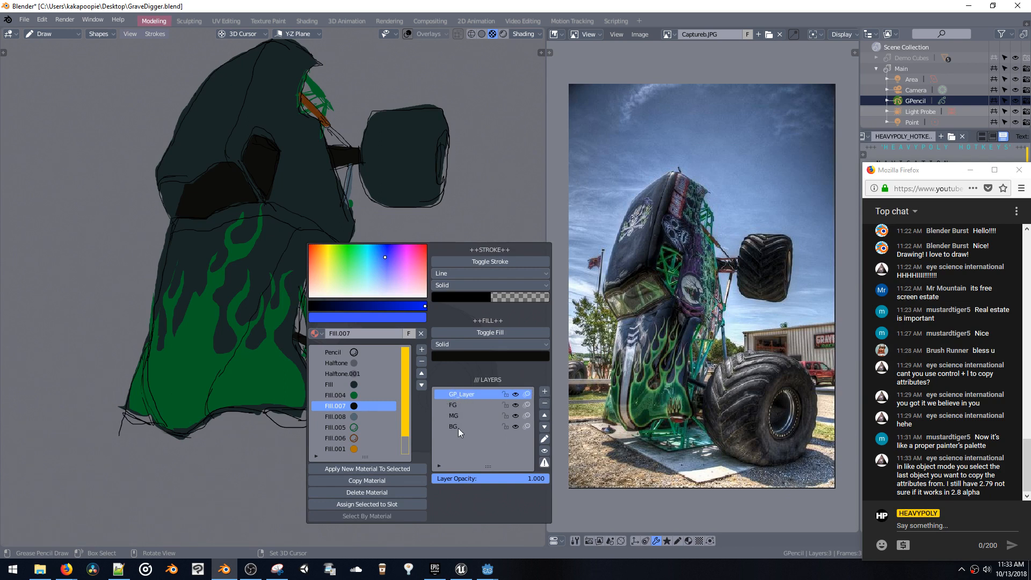
click(544, 426)
click(544, 426)
click(544, 426)
click(544, 415)
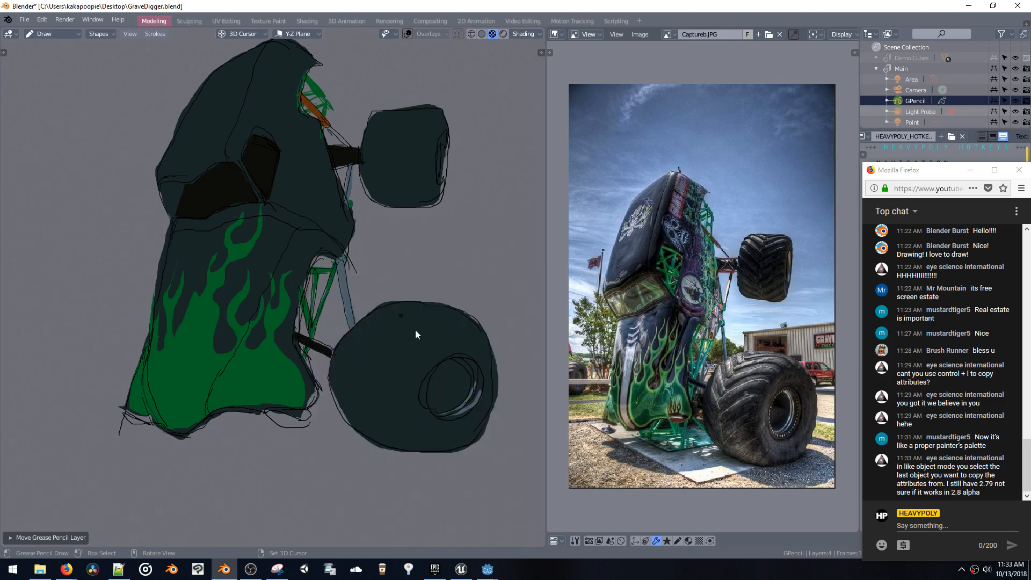
Draw green roll-cage bars across the side window and windshield on the new layer with the Fill.005 material
key(shift+v)
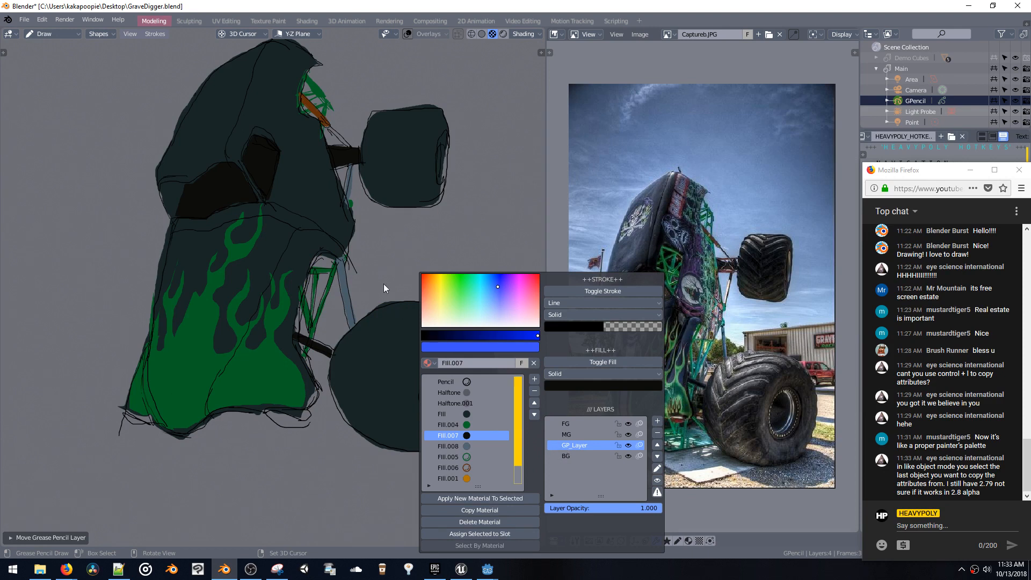
key(shift+v)
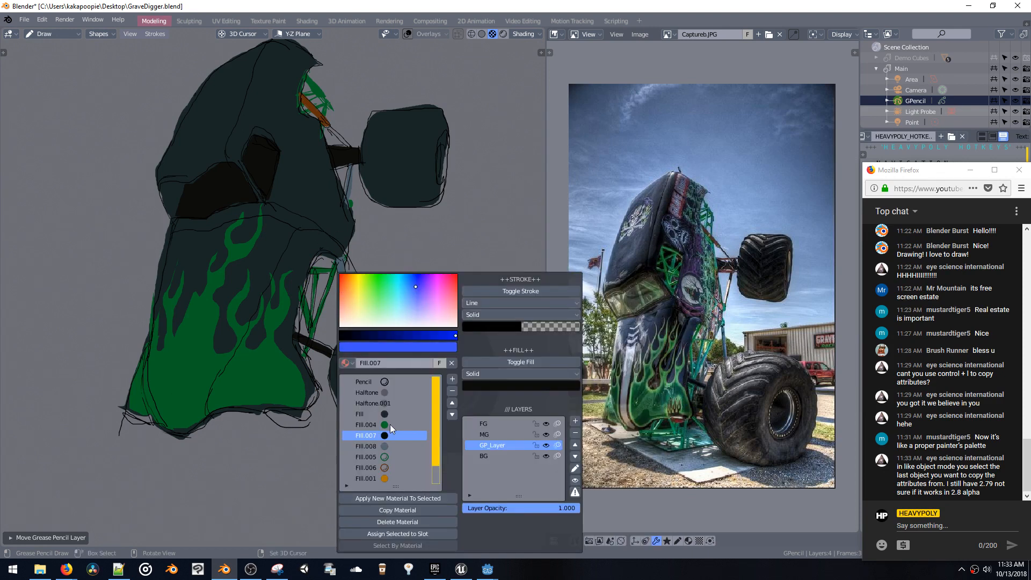
click(370, 456)
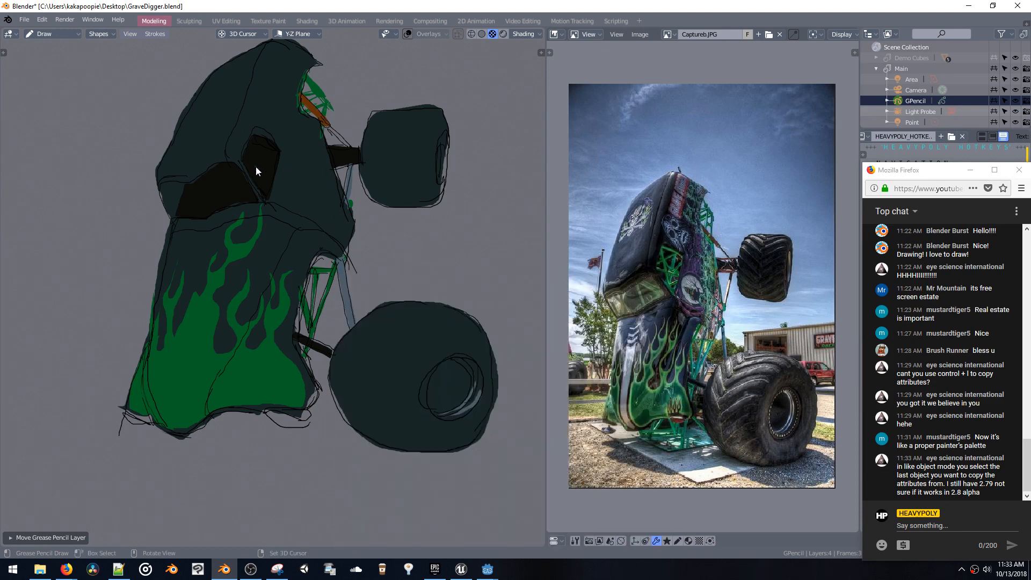
drag(256, 167, 250, 179)
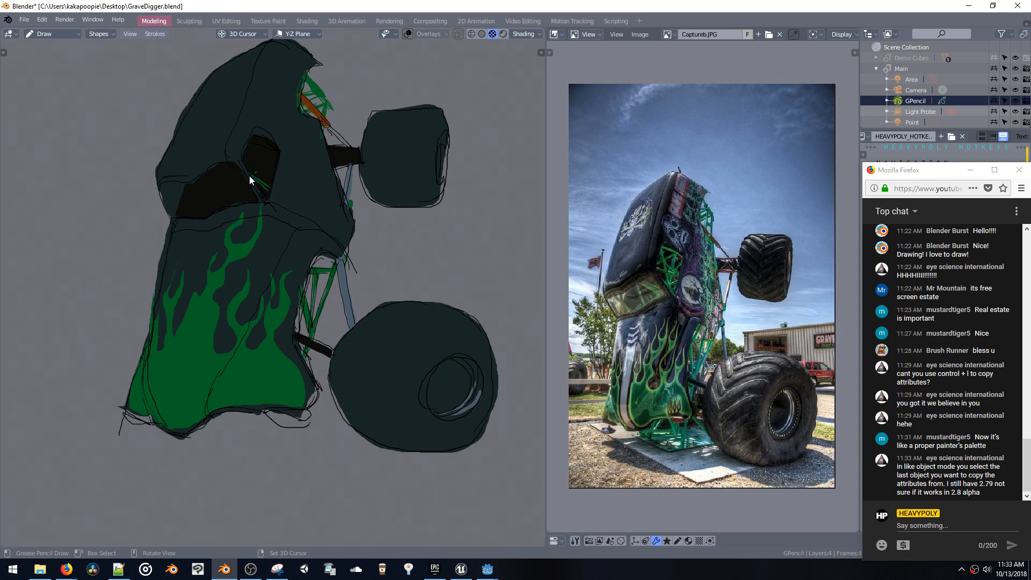
key(ctrl+z)
drag(250, 174, 263, 194)
mouse_move(260, 174)
mouse_down()
mouse_move(260, 189)
mouse_move(265, 173)
mouse_up()
drag(315, 92, 316, 110)
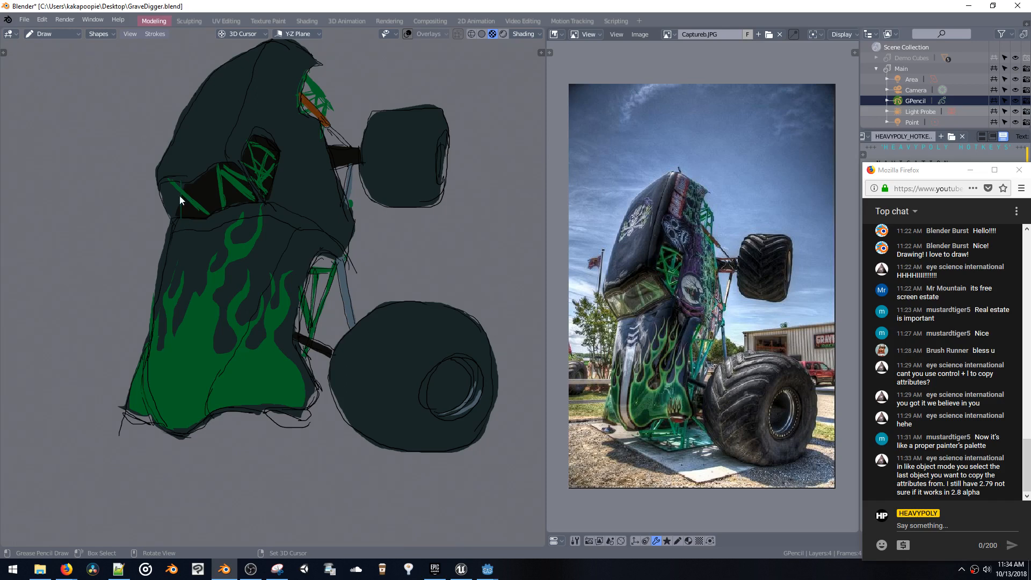
mouse_move(183, 212)
mouse_down()
mouse_move(182, 188)
mouse_move(181, 202)
mouse_up()
Duplicate the Fill.005 material and rename the copy BG
key(shift+v)
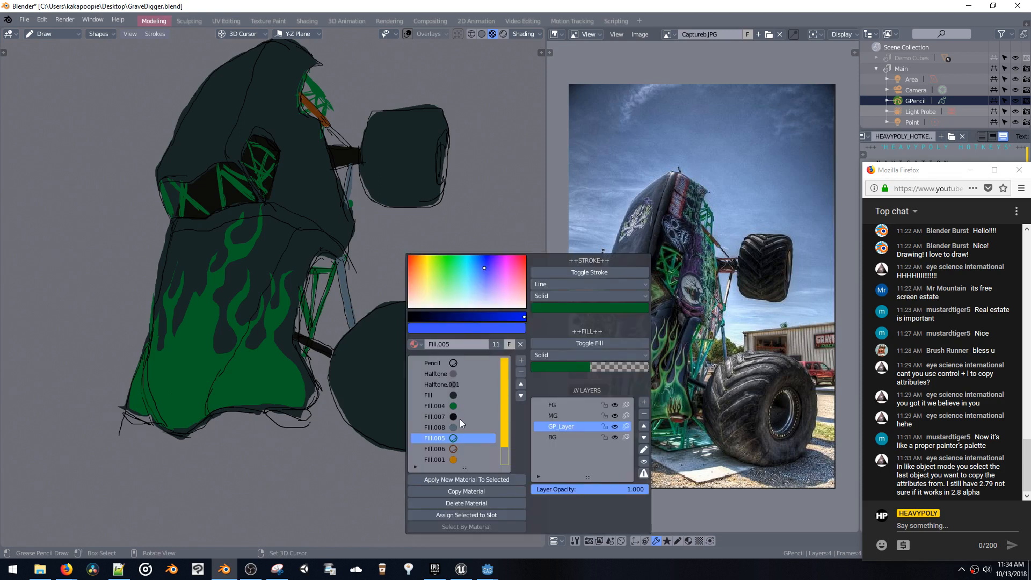
click(454, 490)
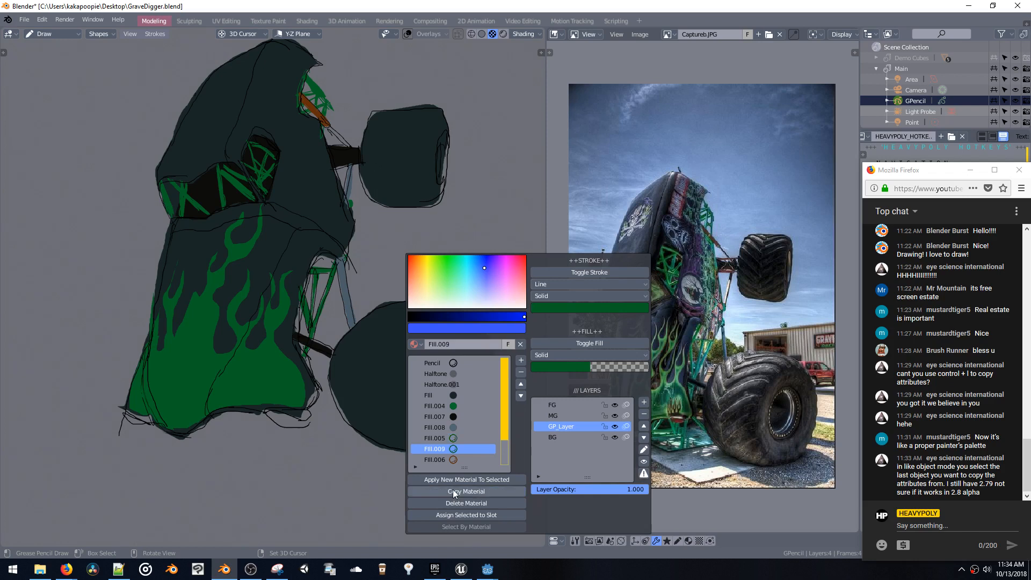
double_click(446, 343)
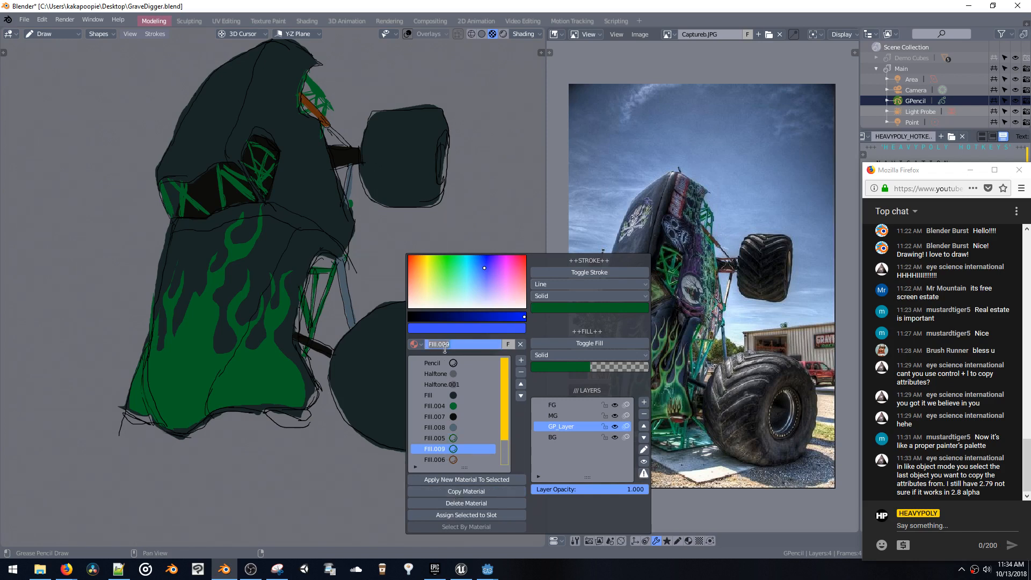
text(BG)
key(Return)
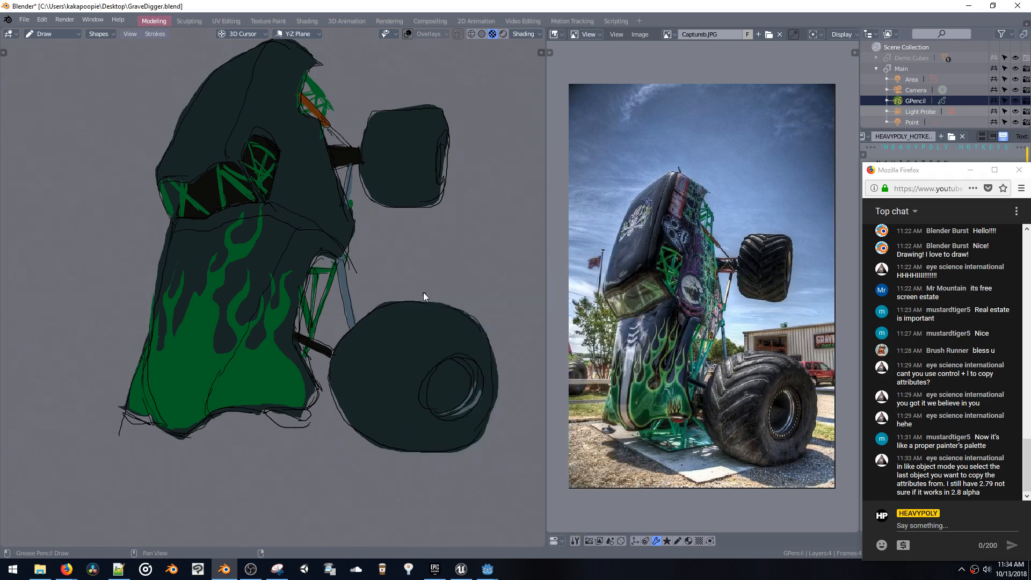
Change the BG material's stroke colour to a grey like the canvas background
key(shift+v)
click(568, 381)
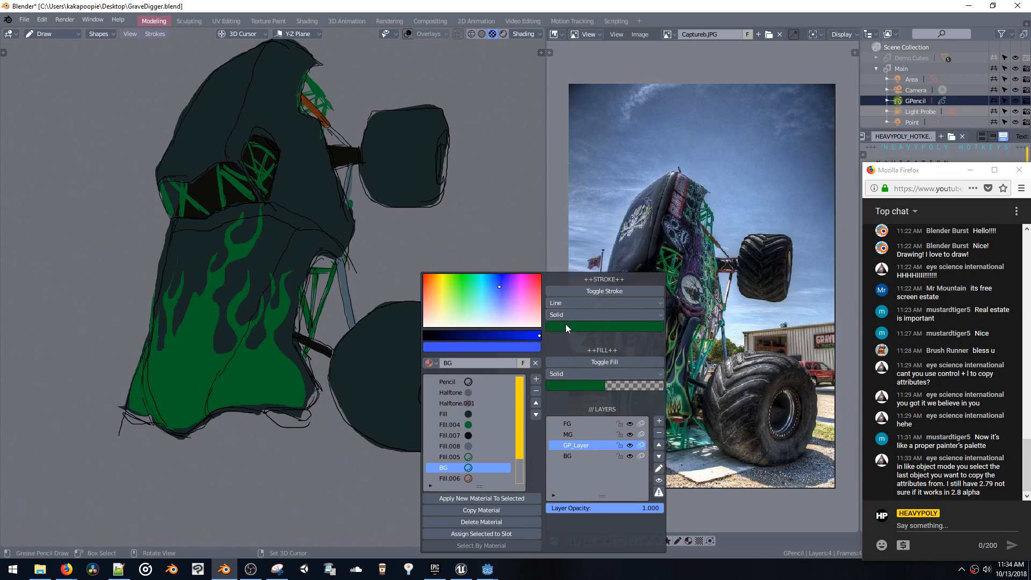
click(566, 325)
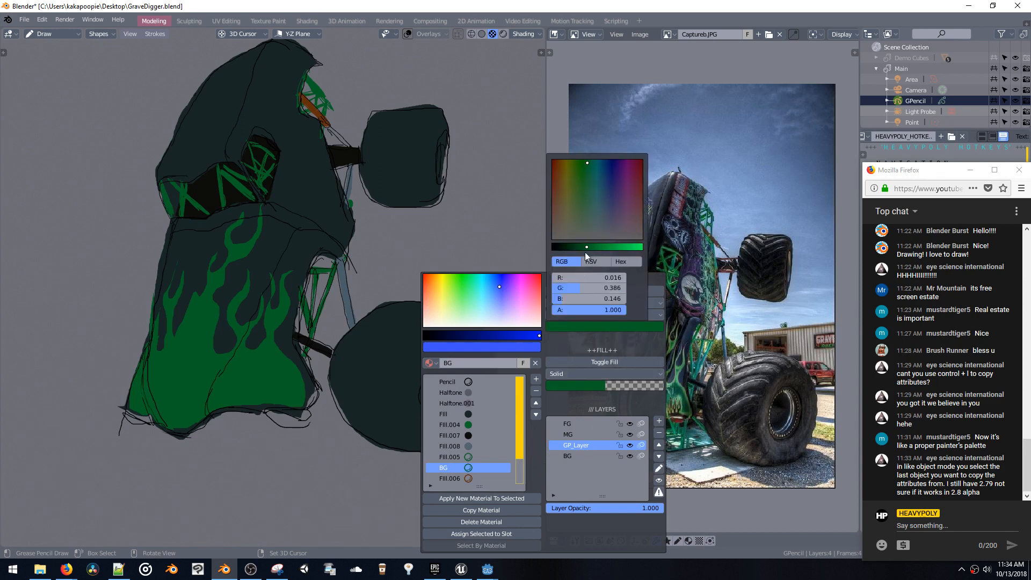
click(587, 326)
click(588, 326)
drag(562, 231, 542, 250)
click(591, 247)
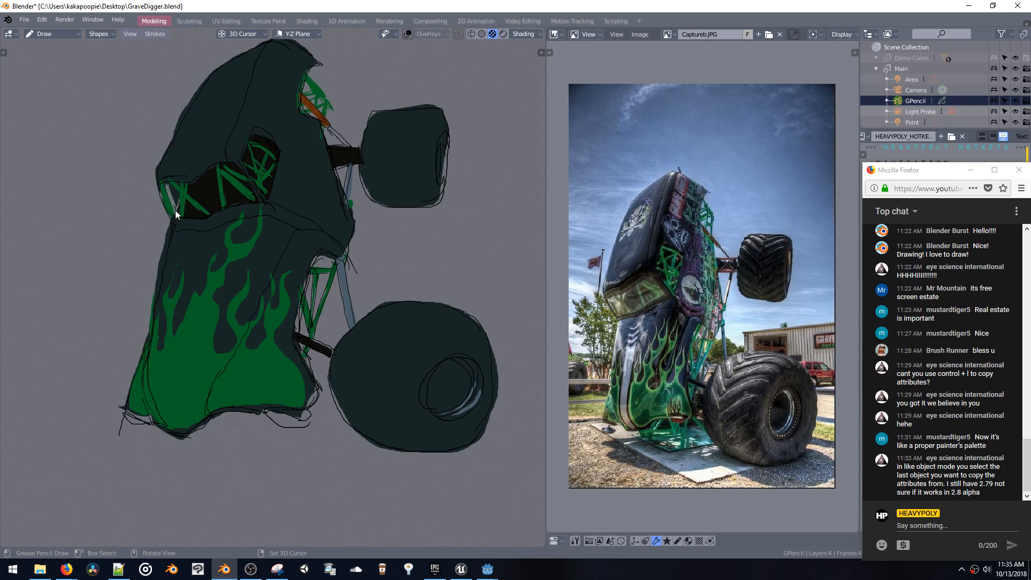
Paint the see-through gap at the windshield's outer end with the grey BG material
drag(166, 183, 173, 199)
mouse_move(178, 187)
shift+middle_down()
mouse_move(263, 240)
mouse_move(346, 353)
mouse_move(344, 336)
shift+middle_up()
scroll(346, 353, down, 2)
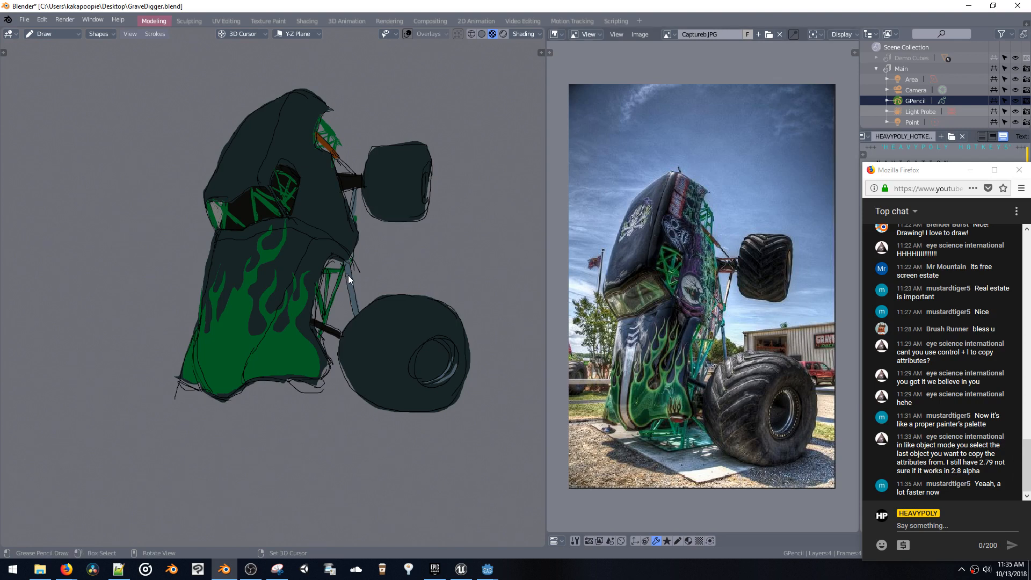
Step through the palette materials from Fill.006 up to Halftone.001 and examine their stroke and fill colours
key(shift+v)
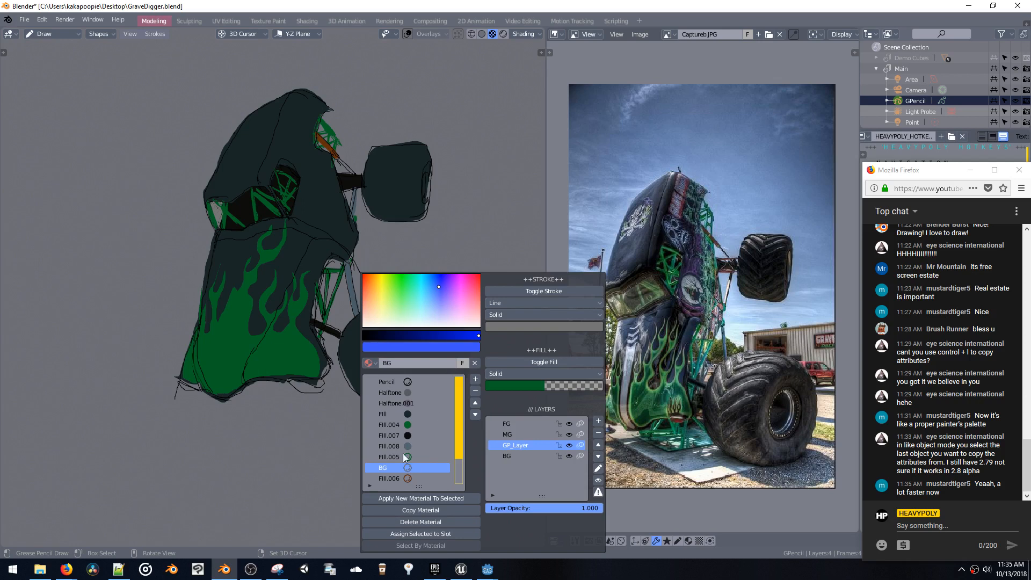
scroll(441, 472, down, 3)
click(412, 427)
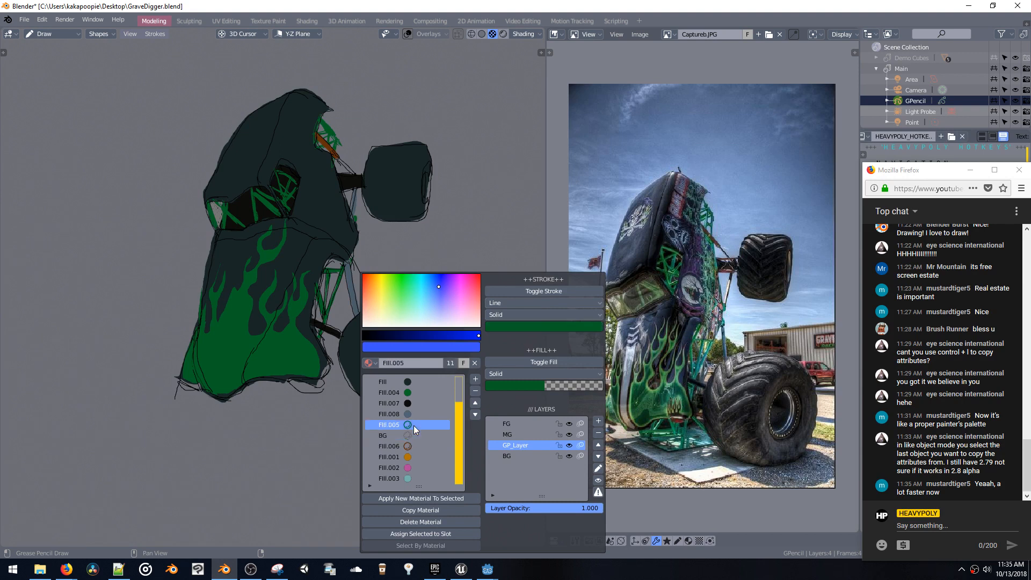
click(414, 448)
click(413, 460)
click(413, 445)
click(414, 426)
shift+middle_drag(300, 185, 357, 218)
mouse_move(357, 218)
ctrl+middle_down()
mouse_move(361, 202)
mouse_move(322, 219)
mouse_move(350, 252)
ctrl+middle_up()
key(space)
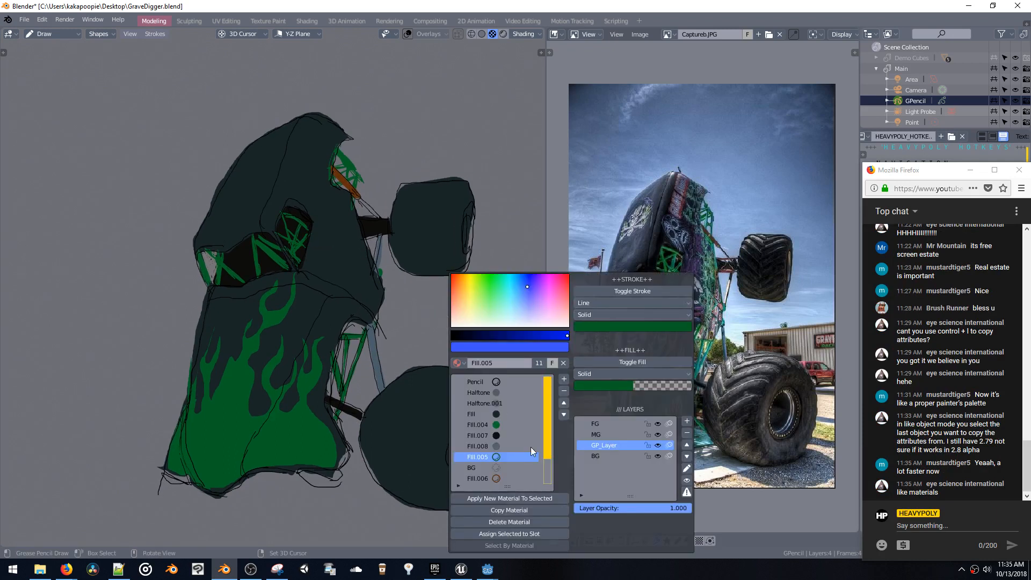
click(494, 467)
click(492, 456)
click(490, 445)
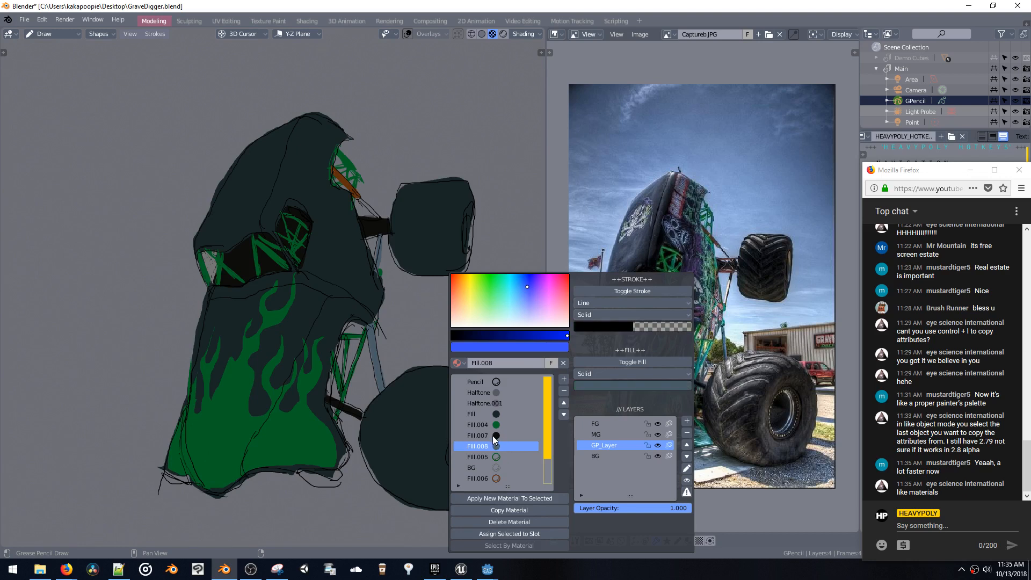
click(491, 436)
click(490, 426)
click(489, 415)
click(488, 401)
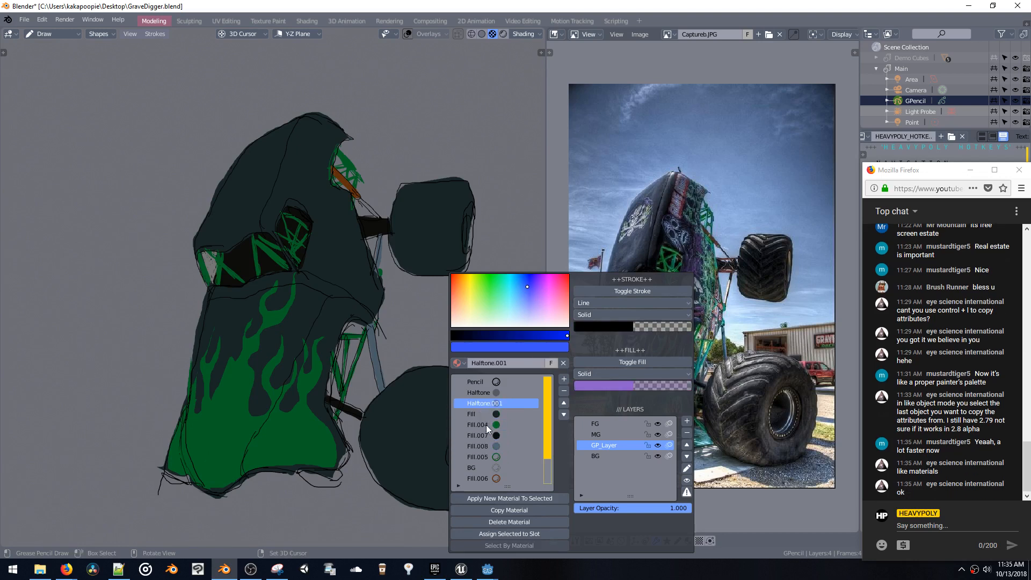
click(494, 476)
Select the black Fill.007 material and the MG layer, and set that layer's opacity to 0.393
mouse_move(399, 301)
shift+middle_down()
mouse_move(423, 308)
mouse_move(396, 279)
shift+middle_up()
key(shift+v)
click(420, 436)
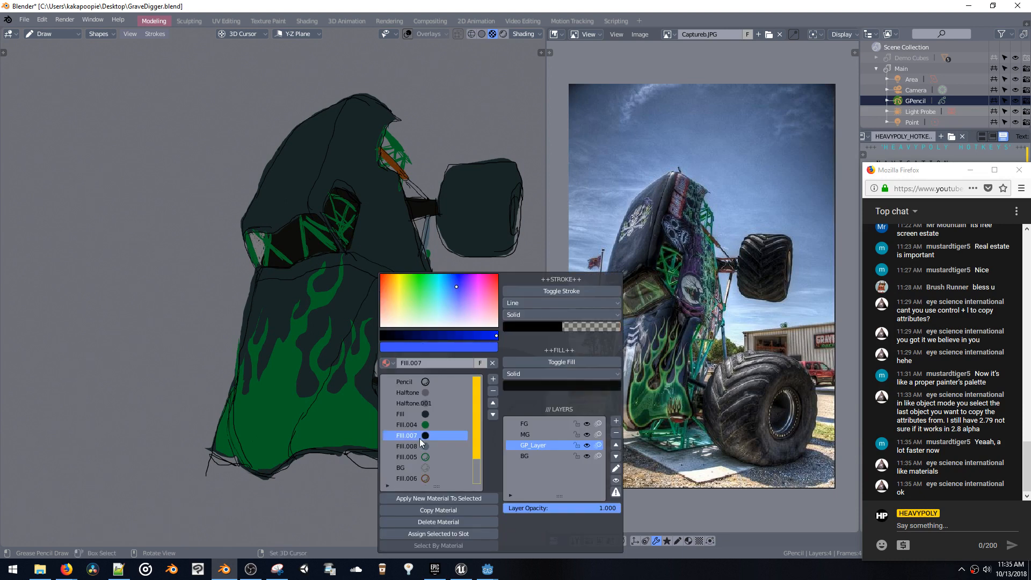
key(shift+v)
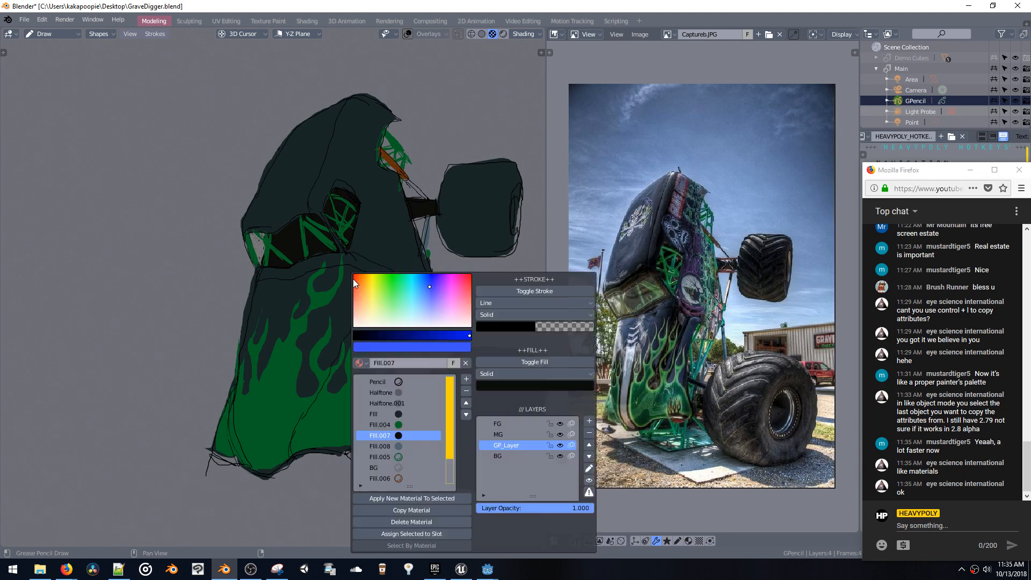
click(517, 436)
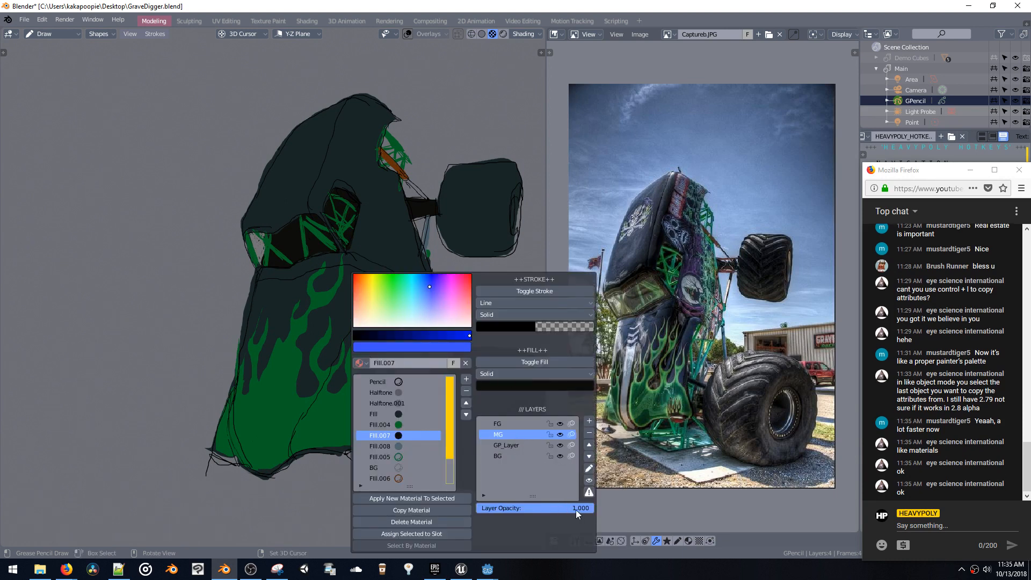
drag(576, 510, 505, 509)
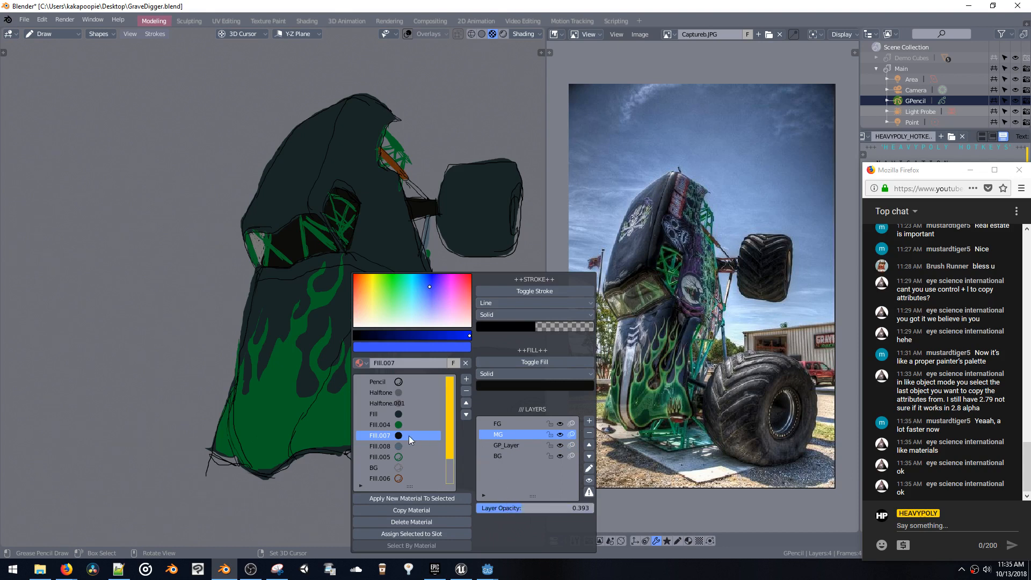
Paint translucent dark shadows down the hood's fold and along the roof edge with Fill.007, undoing unwanted strokes
mouse_move(335, 266)
mouse_down()
mouse_move(307, 339)
mouse_move(337, 331)
mouse_up()
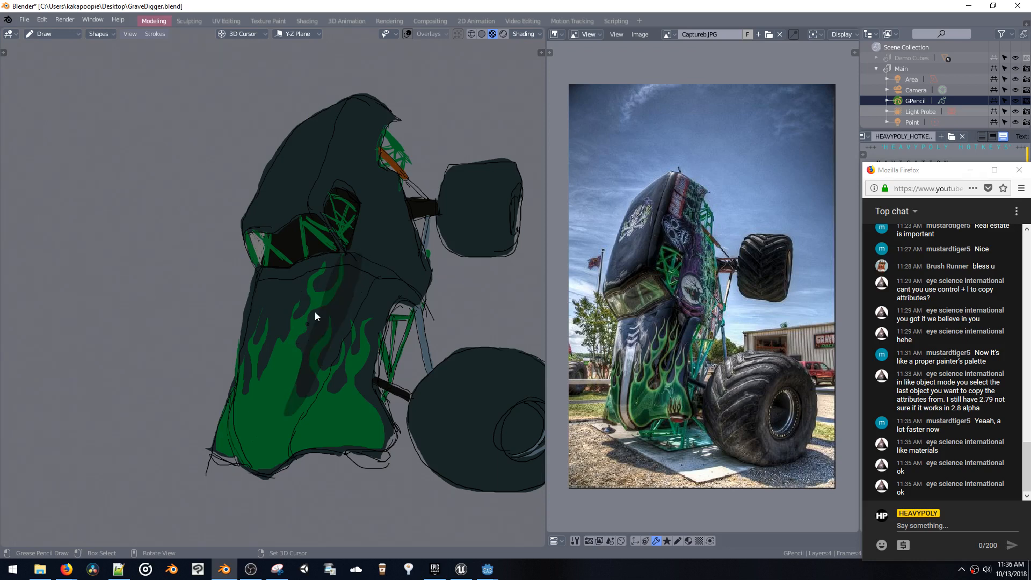
key(ctrl+z)
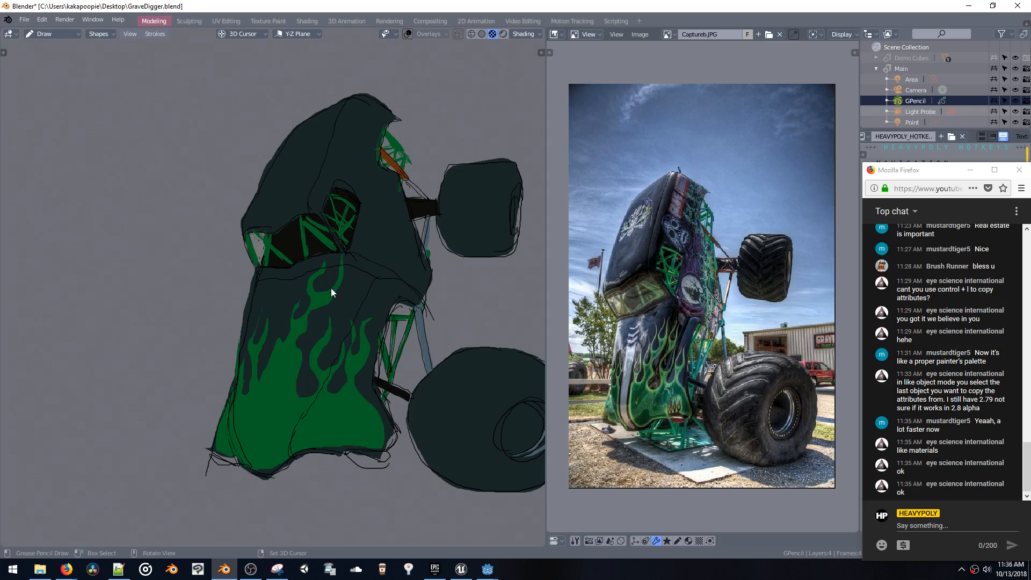
mouse_move(303, 363)
mouse_down()
mouse_move(279, 417)
mouse_move(292, 427)
mouse_move(334, 350)
mouse_move(341, 263)
mouse_up()
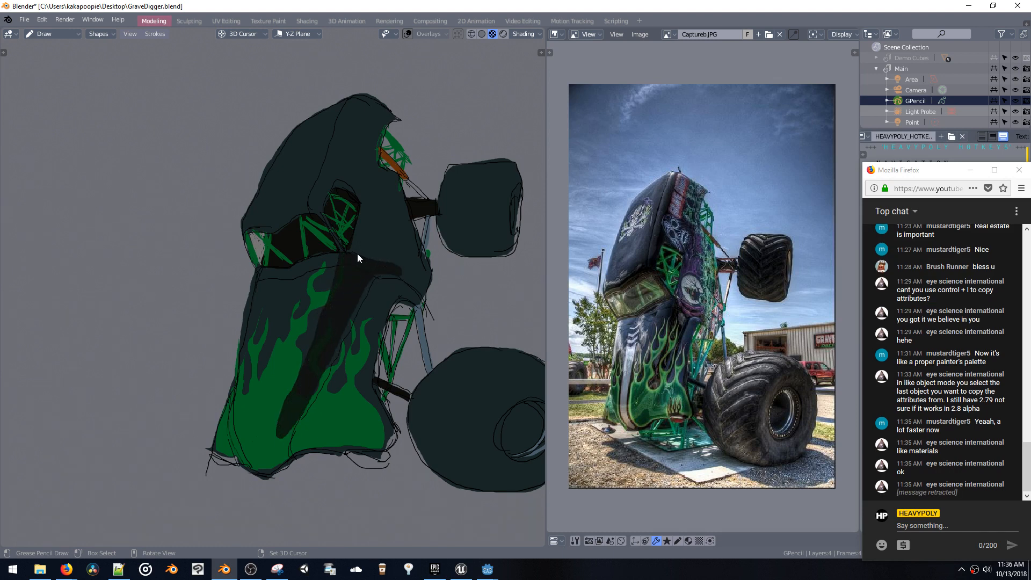
key(ctrl+z)
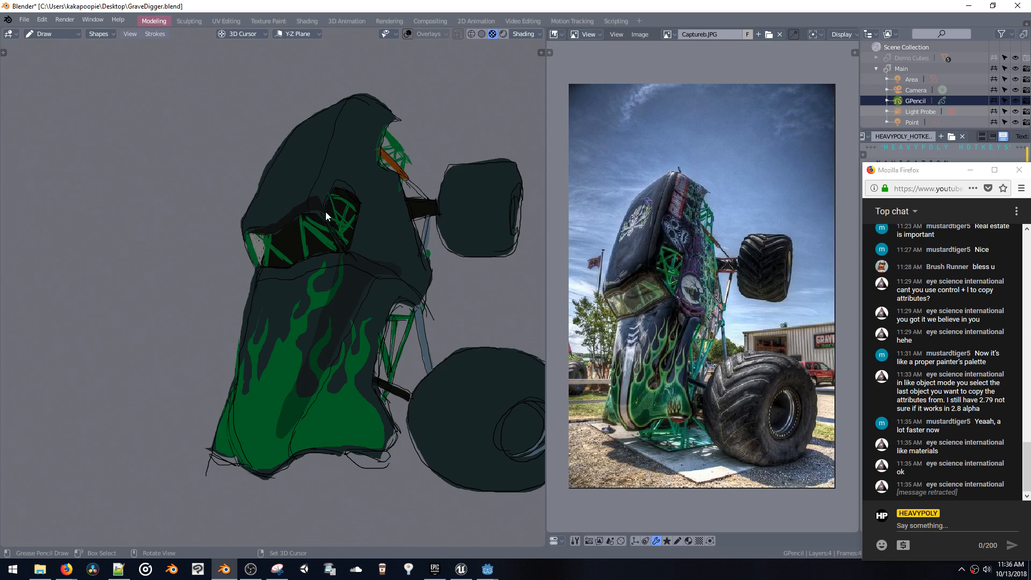
key(ctrl+z)
key(ctrl+z)
key(shift+v)
key(ctrl+z)
Set the MG layer's opacity to 0.564 and add a small dark stroke near the hood's lower side edge
key(shift+v)
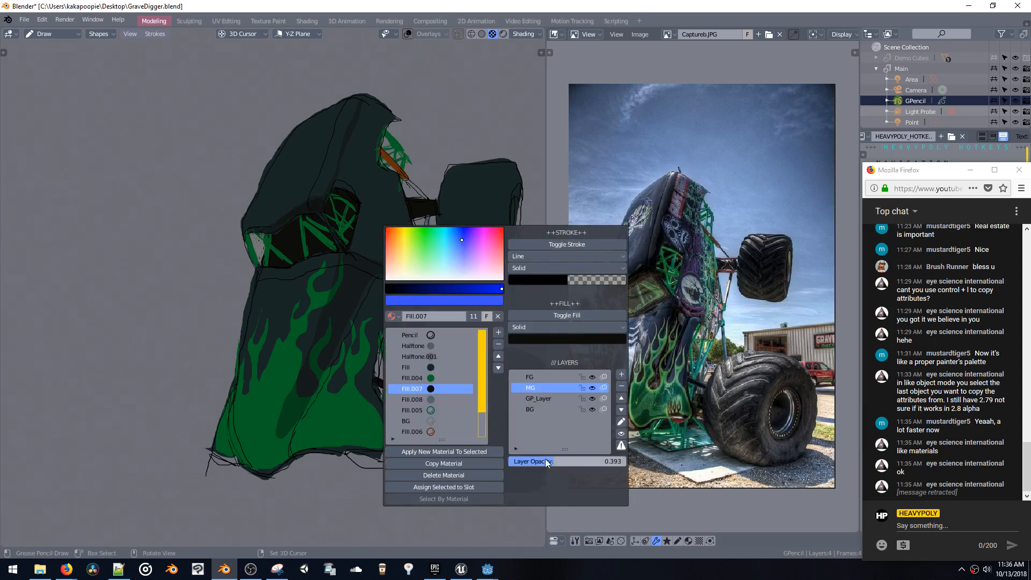
drag(545, 458, 563, 486)
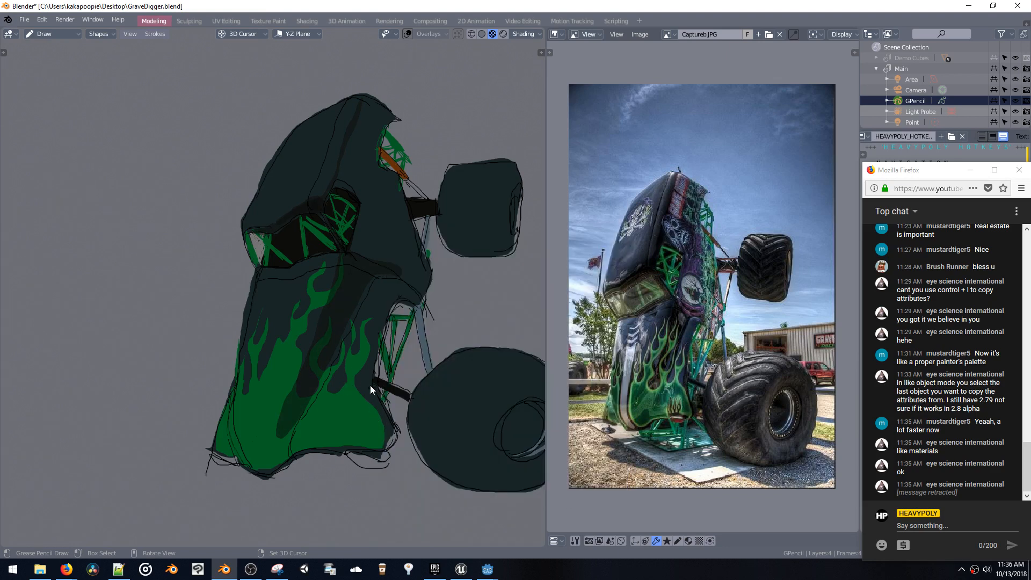
mouse_move(371, 404)
mouse_down()
mouse_move(378, 445)
mouse_move(394, 436)
mouse_move(379, 405)
mouse_up()
Test overlapping dark strokes in the empty space between the two wheels and undo them
drag(490, 282, 489, 304)
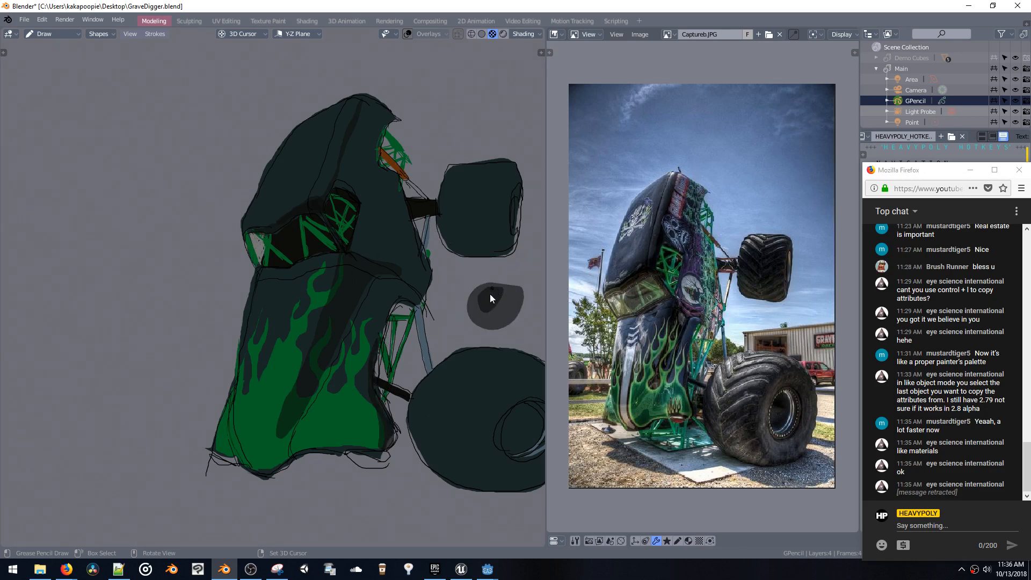
key(shift+v)
click(699, 385)
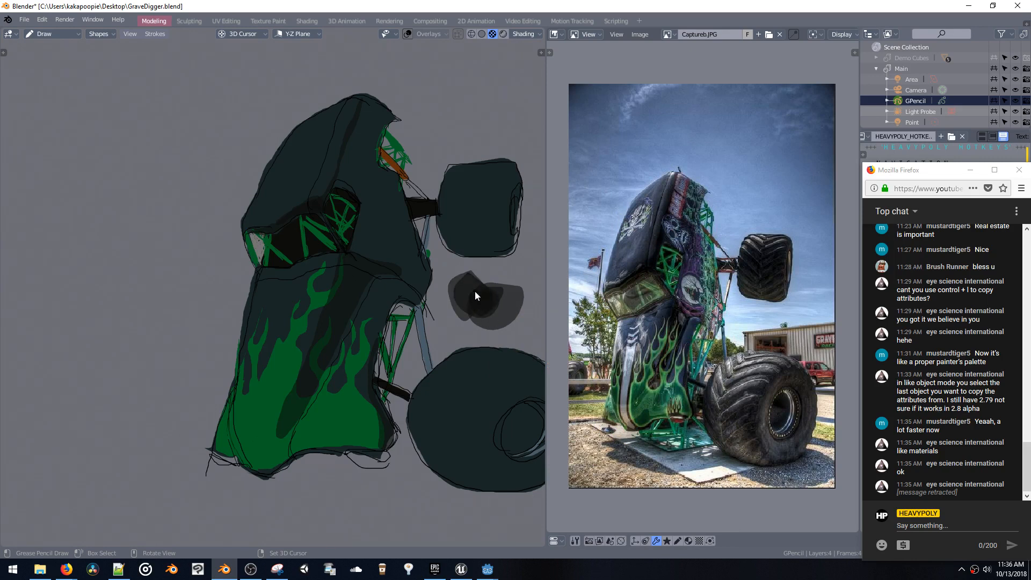
key(ctrl+z)
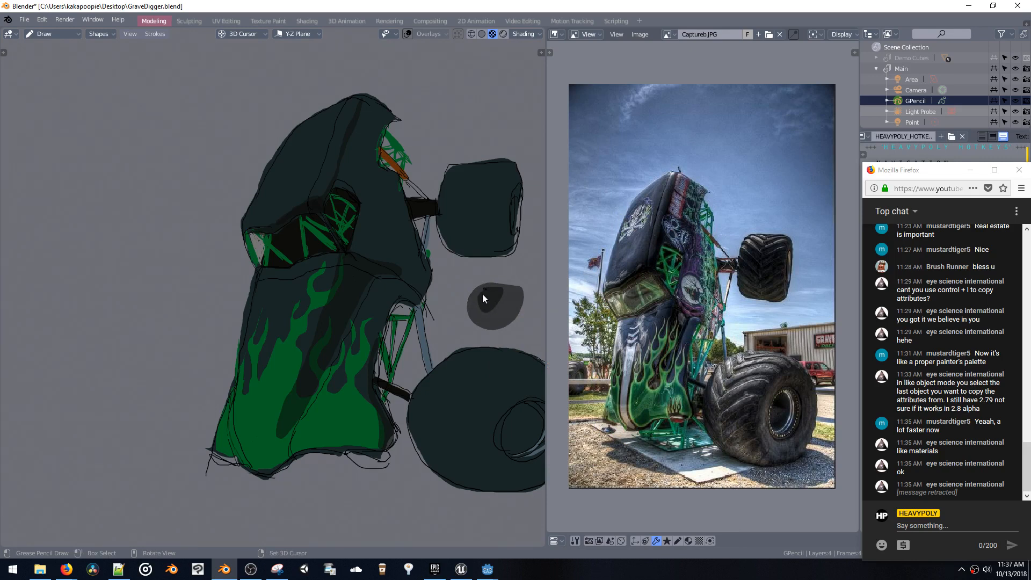
key(ctrl+z)
key(ctrl+z)
Shade the truck's side panel behind the side window with the translucent Fill.007 material on the MG layer
key(shift+v)
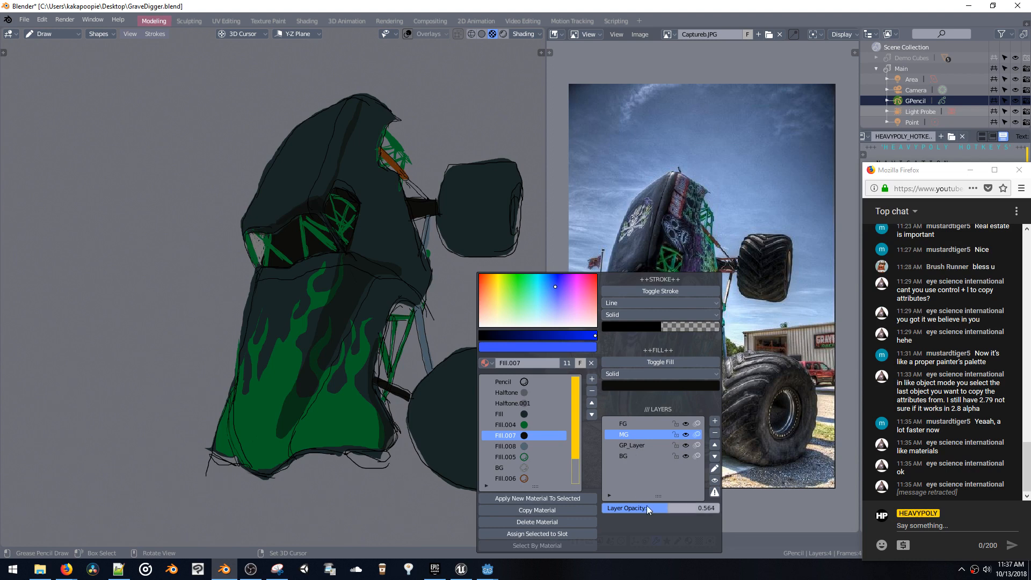
shift+middle_drag(443, 255, 410, 256)
shift+middle_drag(403, 246, 420, 279)
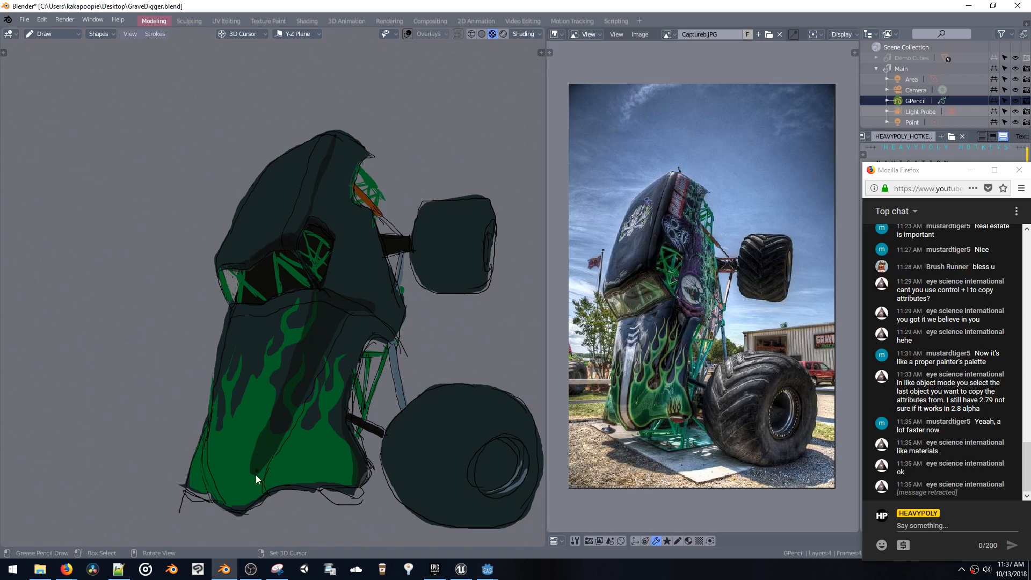
scroll(285, 239, up, 8)
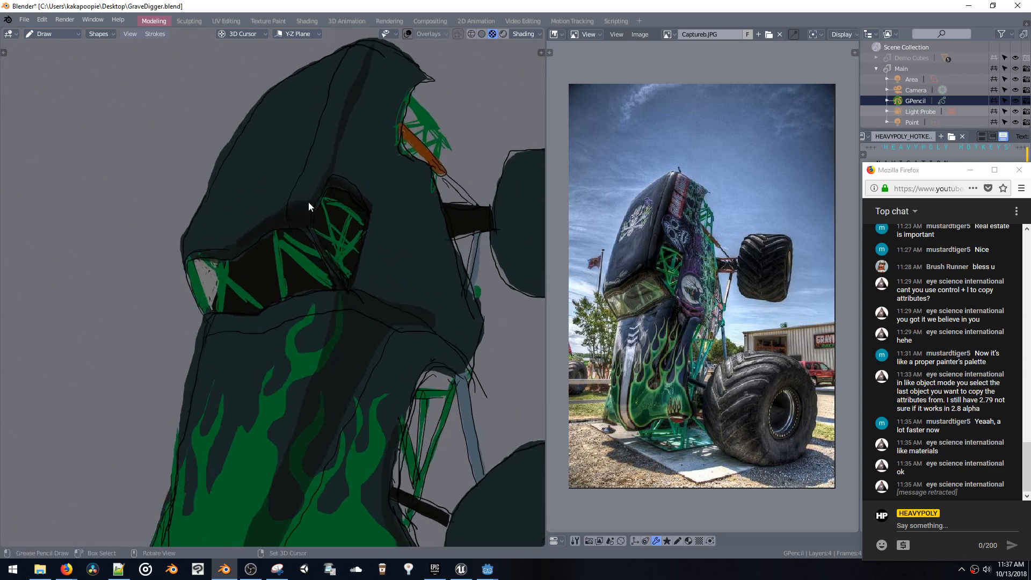
scroll(320, 190, down, 8)
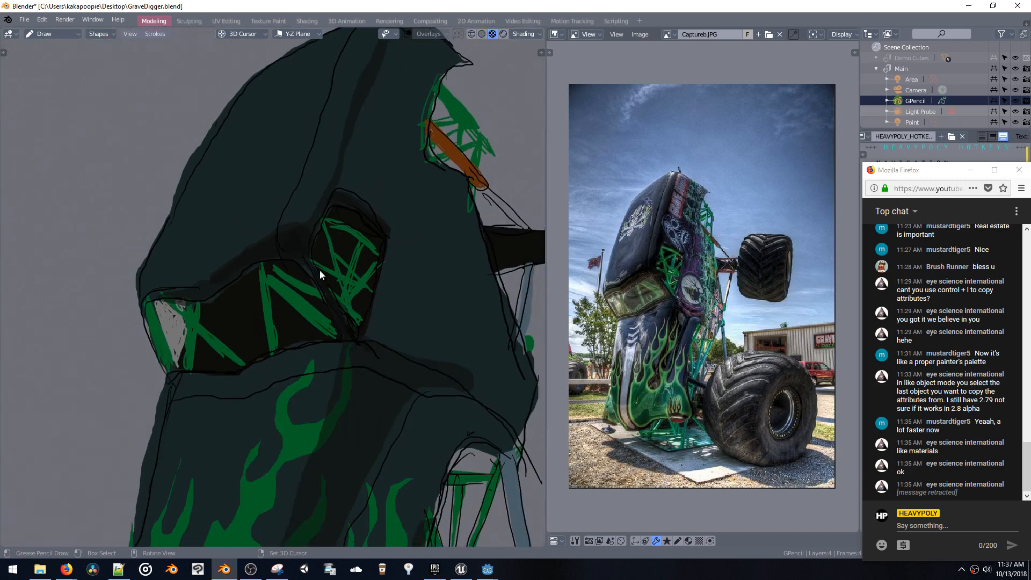
shift+middle_drag(308, 265, 291, 251)
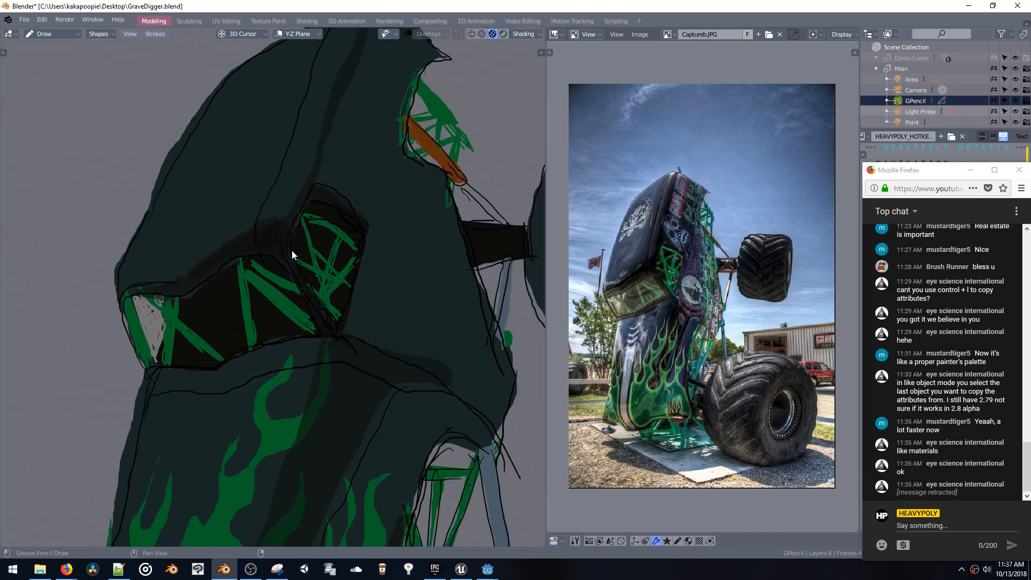
scroll(309, 268, down, 4)
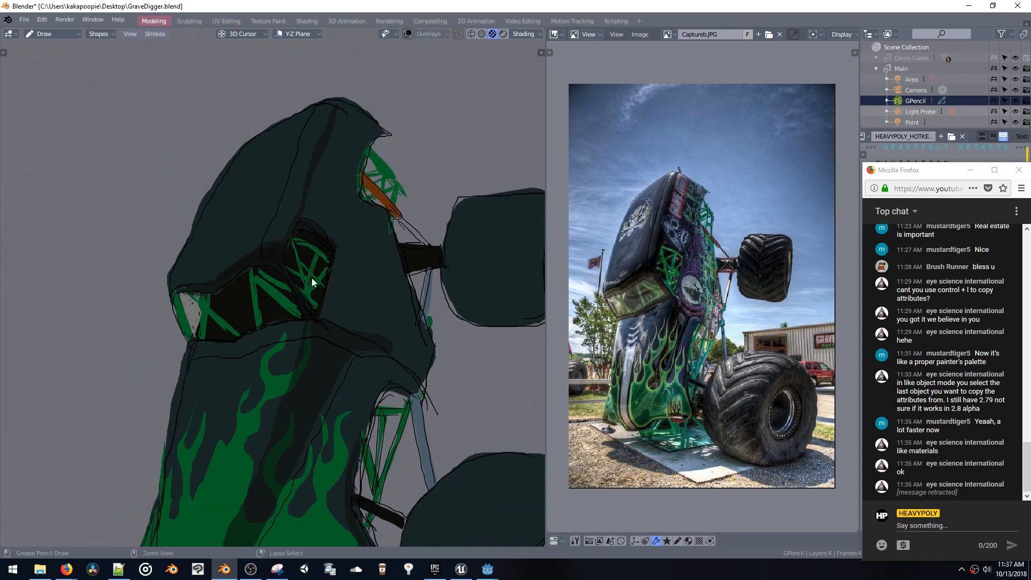
shift+middle_drag(355, 201, 331, 197)
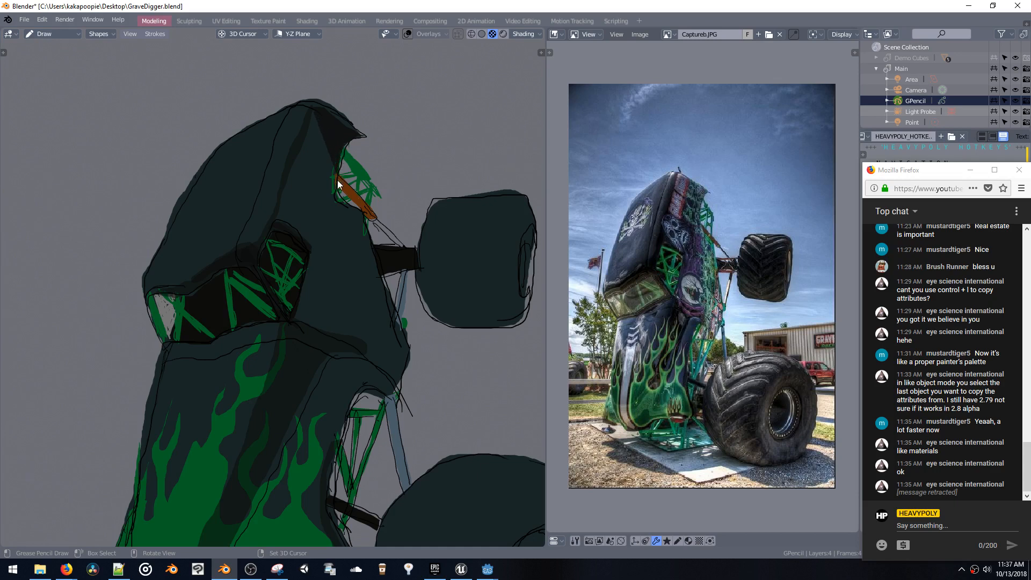
mouse_move(337, 181)
mouse_down()
mouse_move(340, 202)
mouse_move(368, 230)
mouse_move(380, 283)
mouse_move(394, 345)
mouse_move(382, 372)
mouse_move(308, 333)
mouse_move(298, 300)
mouse_move(310, 253)
mouse_move(225, 160)
mouse_up()
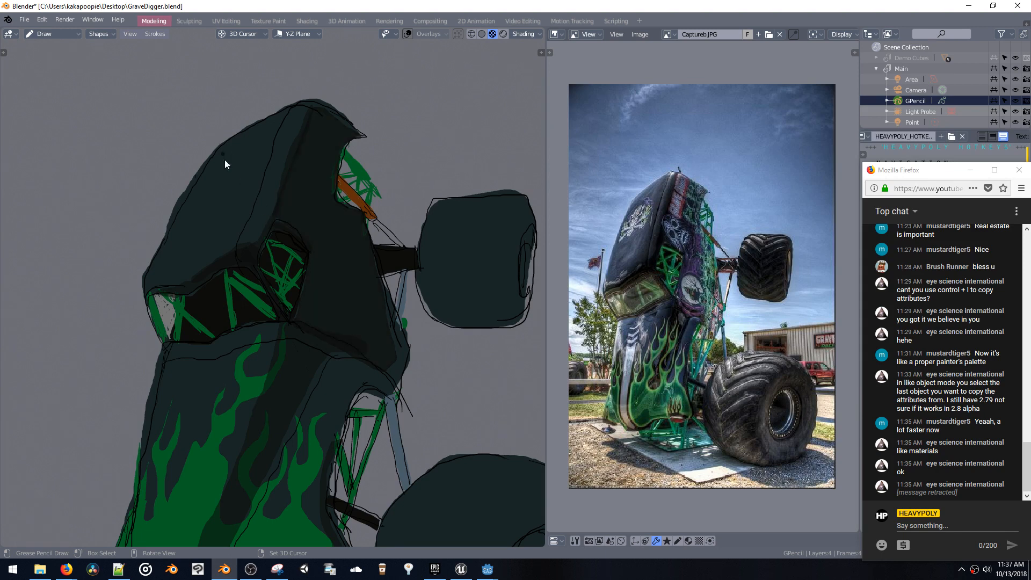
Try to shade the hood's whole wheel-side half with a dark overlay, and undo it
mouse_move(236, 206)
shift+middle_down()
mouse_move(275, 137)
mouse_move(278, 214)
shift+middle_up()
shift+middle_drag(278, 214, 305, 178)
shift+middle_drag(295, 257, 307, 215)
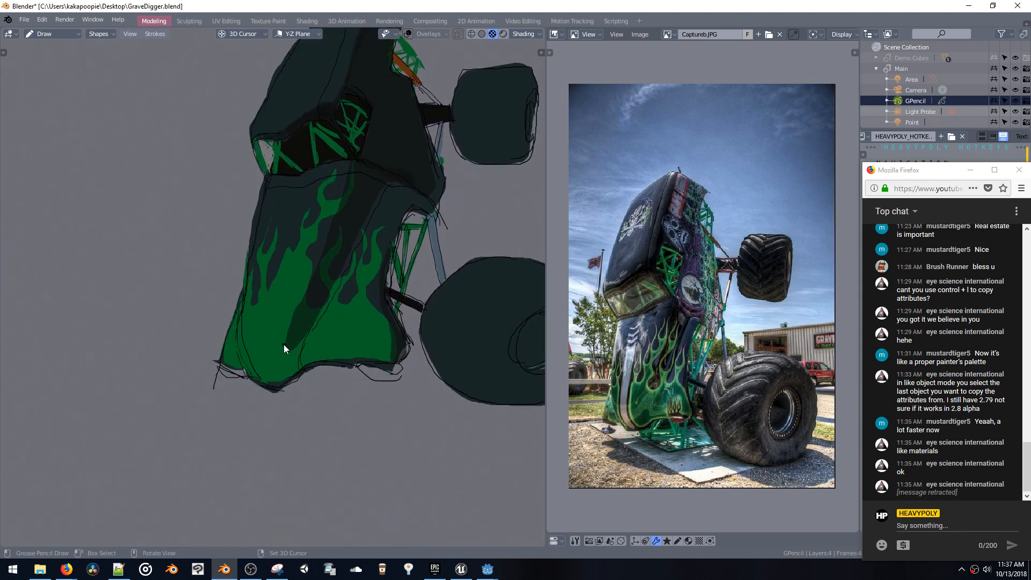
mouse_move(338, 198)
mouse_down()
mouse_move(299, 312)
mouse_move(261, 372)
mouse_move(266, 394)
mouse_move(307, 363)
mouse_move(401, 346)
mouse_up()
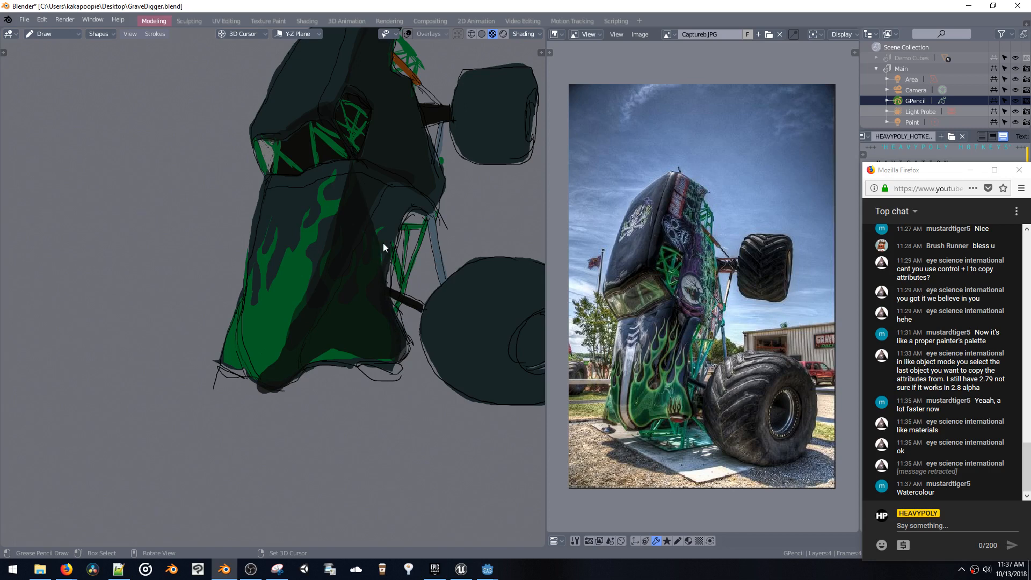
key(ctrl+z)
key(ctrl+z)
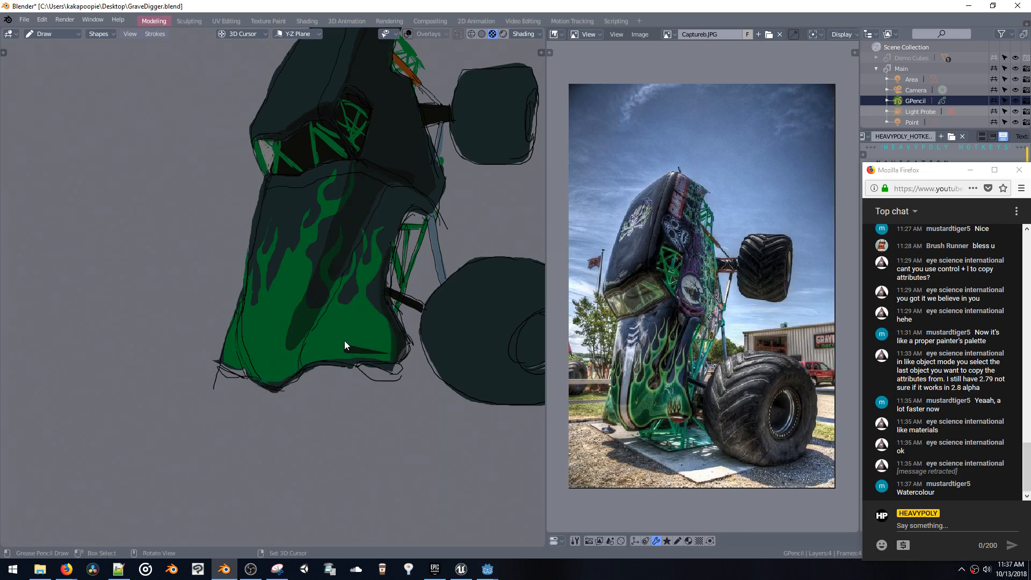
Paint a translucent dark shadow along the hood's lower edge, below the green flames, undoing a stray stroke
mouse_move(344, 342)
mouse_down()
mouse_move(314, 345)
mouse_move(286, 369)
mouse_up()
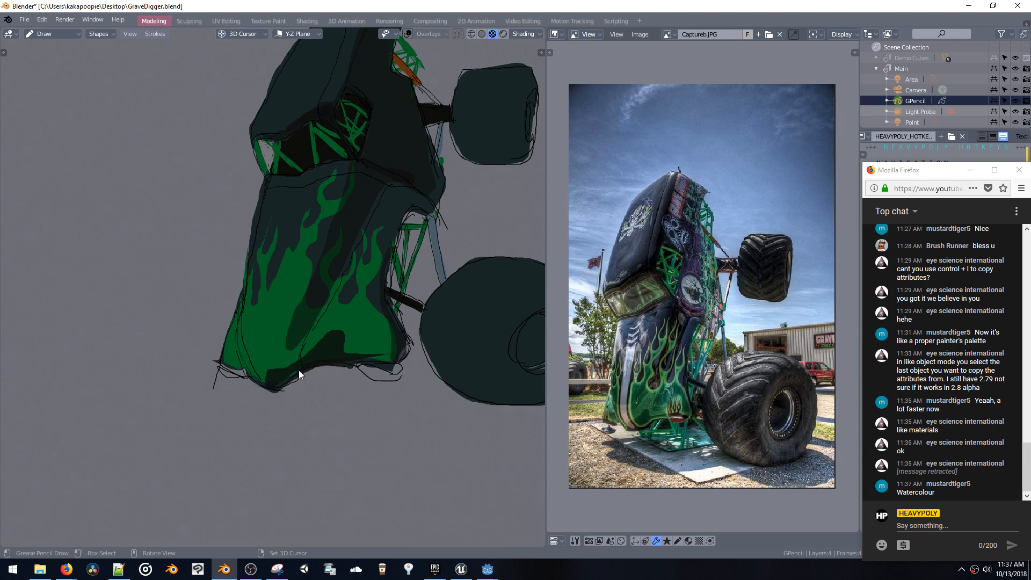
key(ctrl+z)
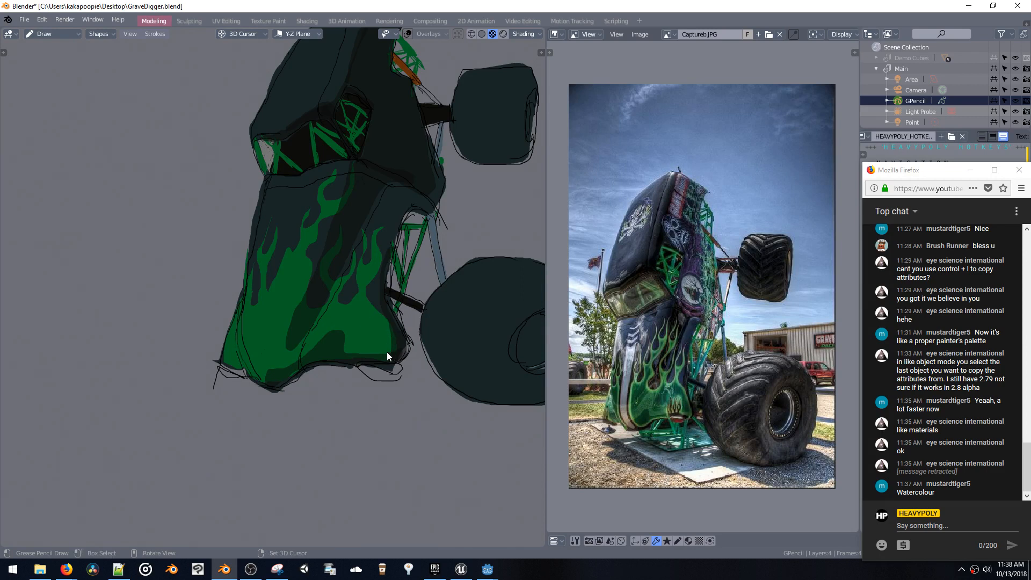
Try a translucent dark stroke over the green flames at the hood's lower wheel-side corner
mouse_move(387, 353)
mouse_down()
mouse_move(347, 333)
mouse_move(335, 311)
mouse_move(364, 248)
mouse_move(376, 320)
mouse_up()
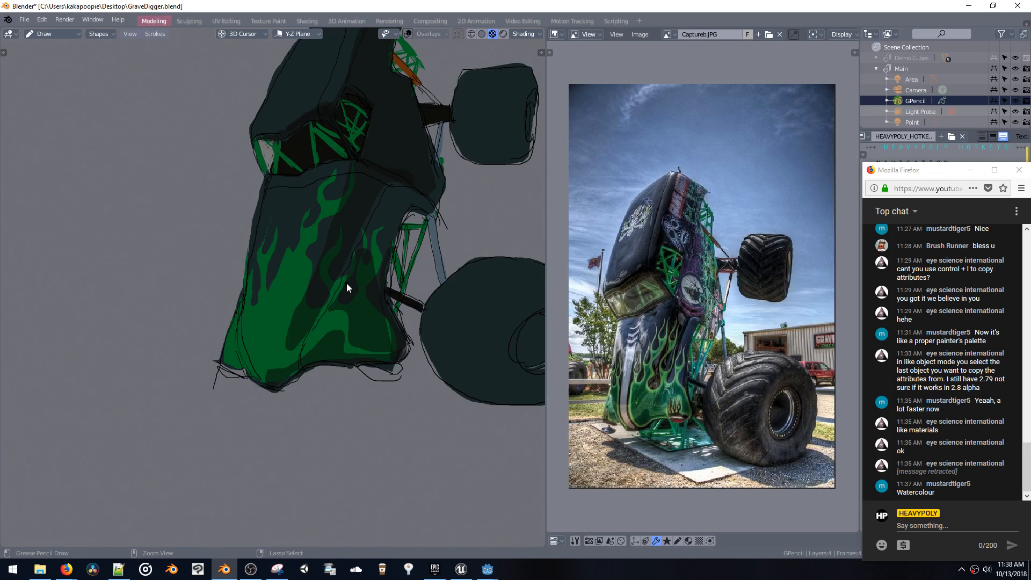
shift+middle_drag(351, 277, 314, 335)
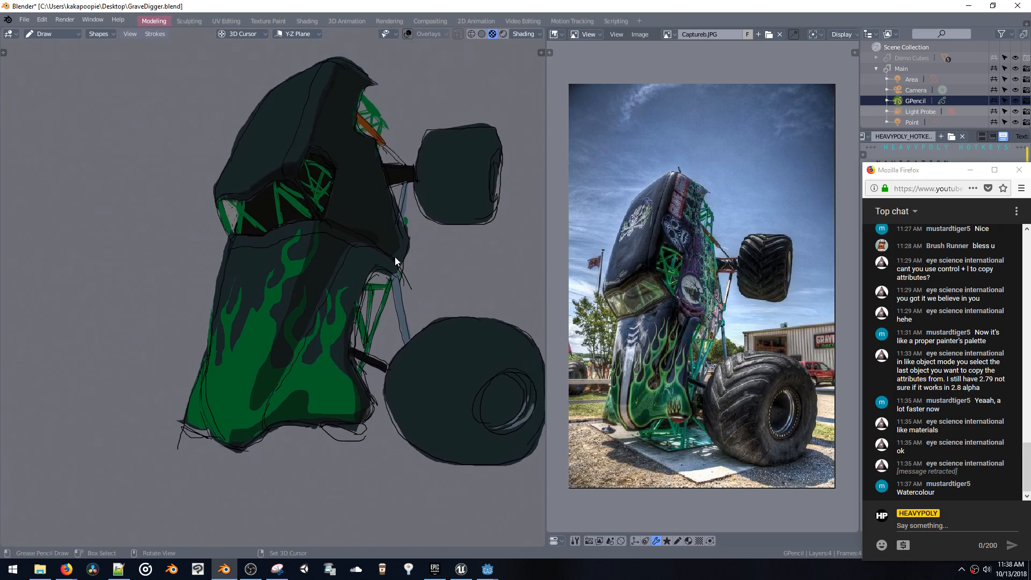
shift+middle_drag(385, 240, 381, 251)
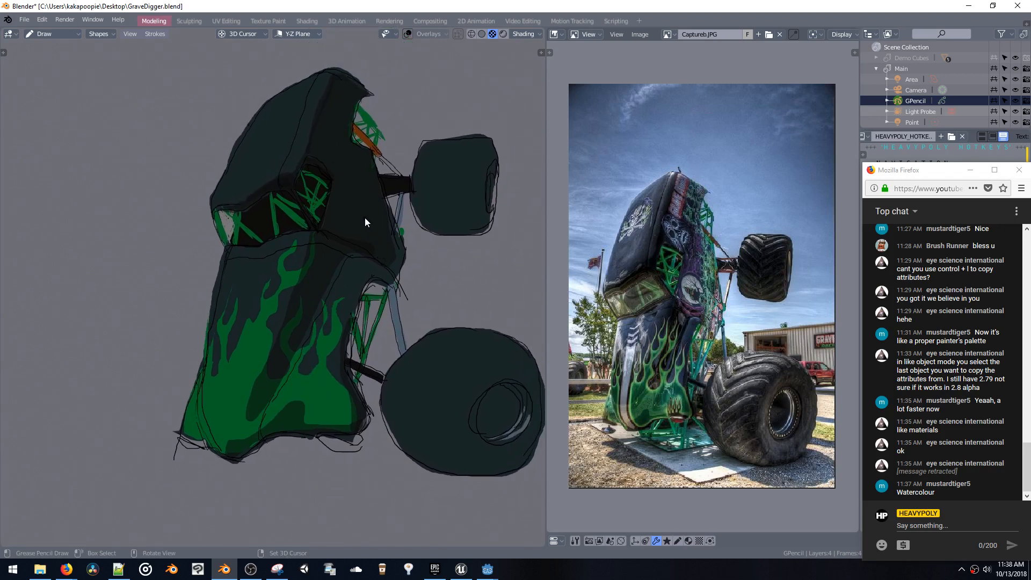
Paint a purple patch on the side panel behind the side window, using a copy of Fill.007 with a dark purple fill
key(shift+v)
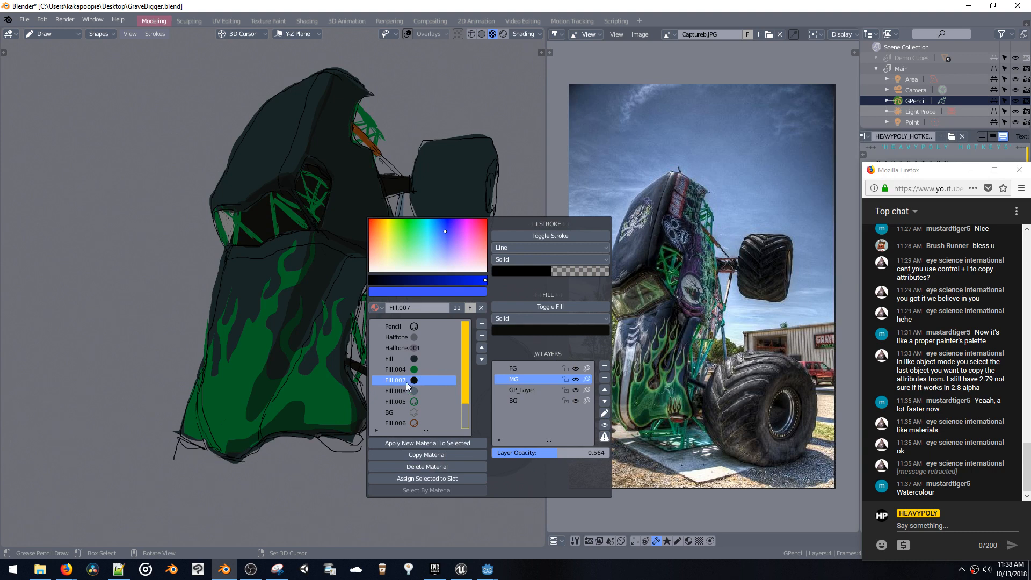
click(419, 455)
click(534, 330)
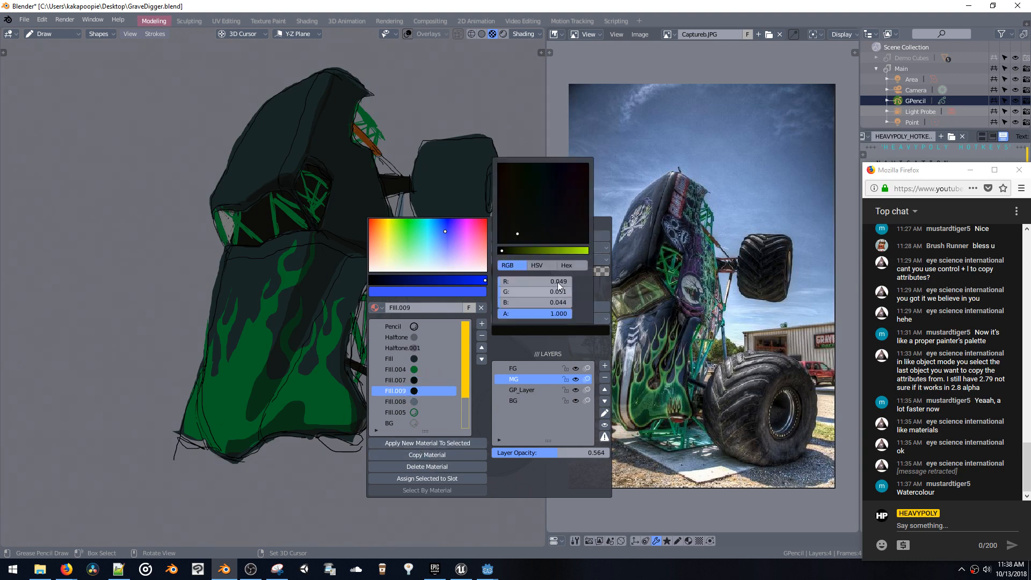
drag(549, 207, 572, 171)
drag(515, 251, 526, 252)
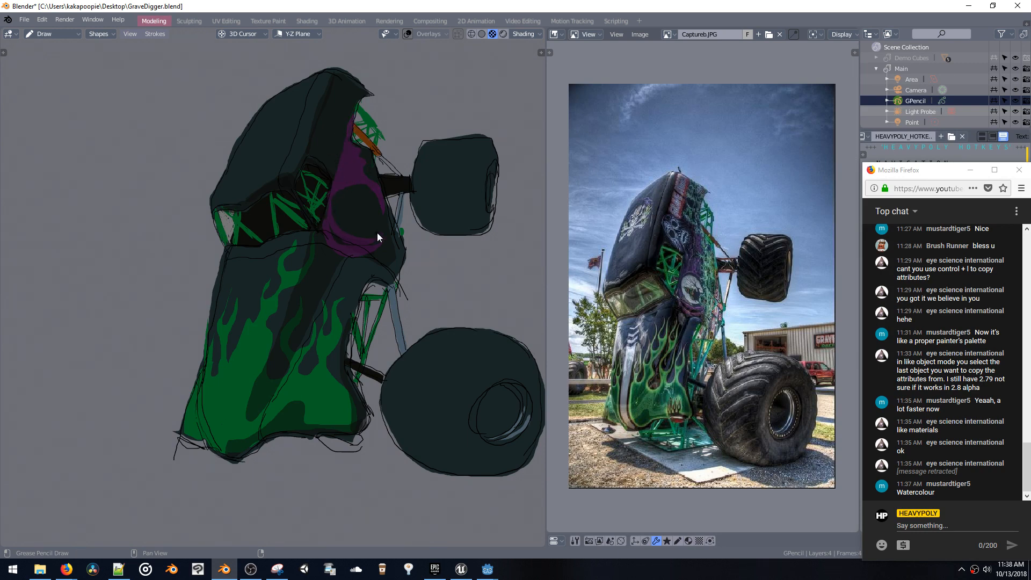
Paint a white circle inside the purple patch, using a copy of the Fill.009 material with a white fill
key(shift+v)
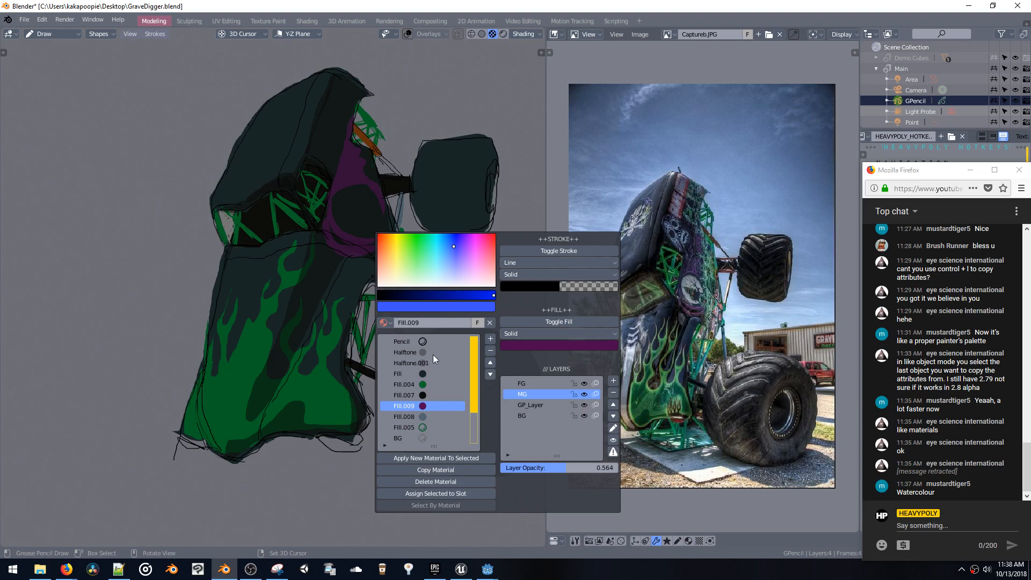
click(413, 468)
click(533, 343)
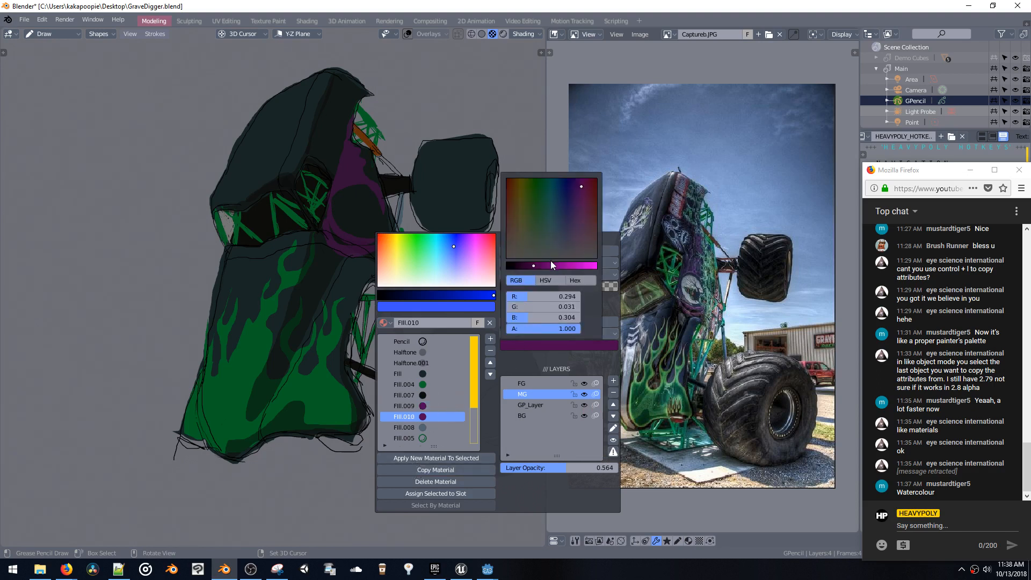
drag(584, 265, 599, 265)
drag(570, 252, 563, 274)
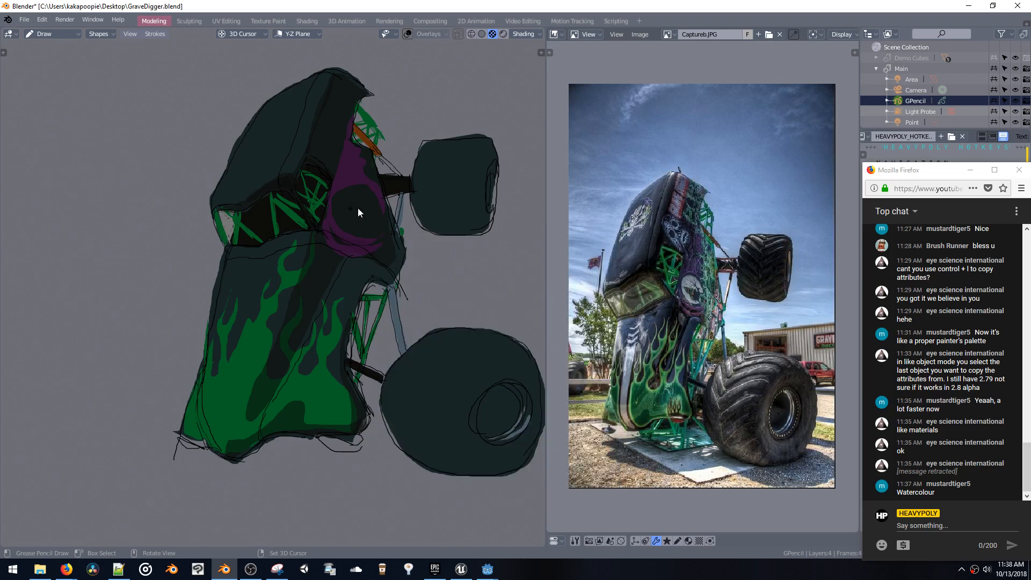
mouse_move(379, 201)
mouse_down()
mouse_move(330, 210)
mouse_move(381, 215)
mouse_up()
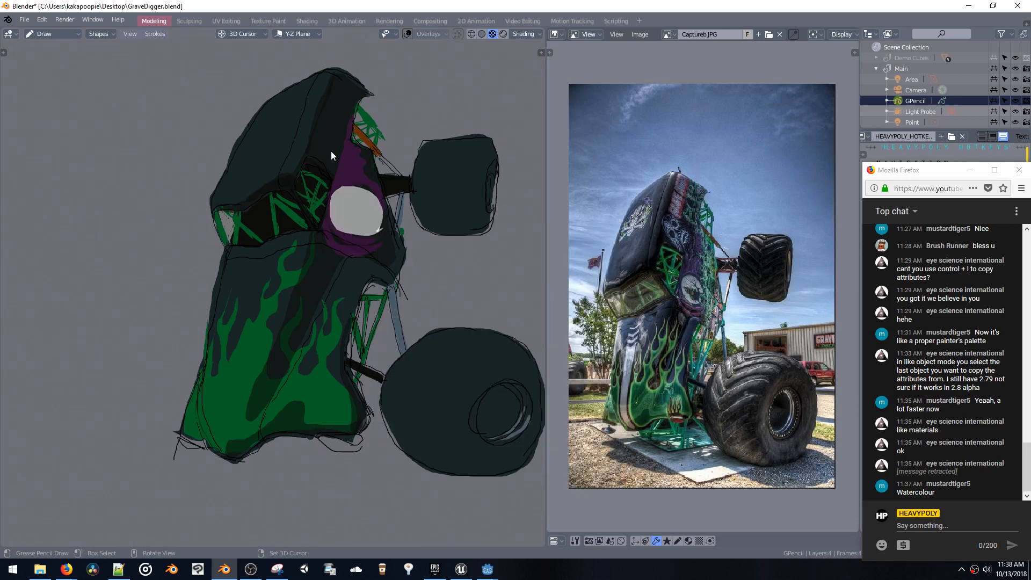
Undo the white circle, darken the Fill.010 material's fill to a muted light grey, and repaint the circle
key(ctrl+z)
key(shift+v)
click(530, 304)
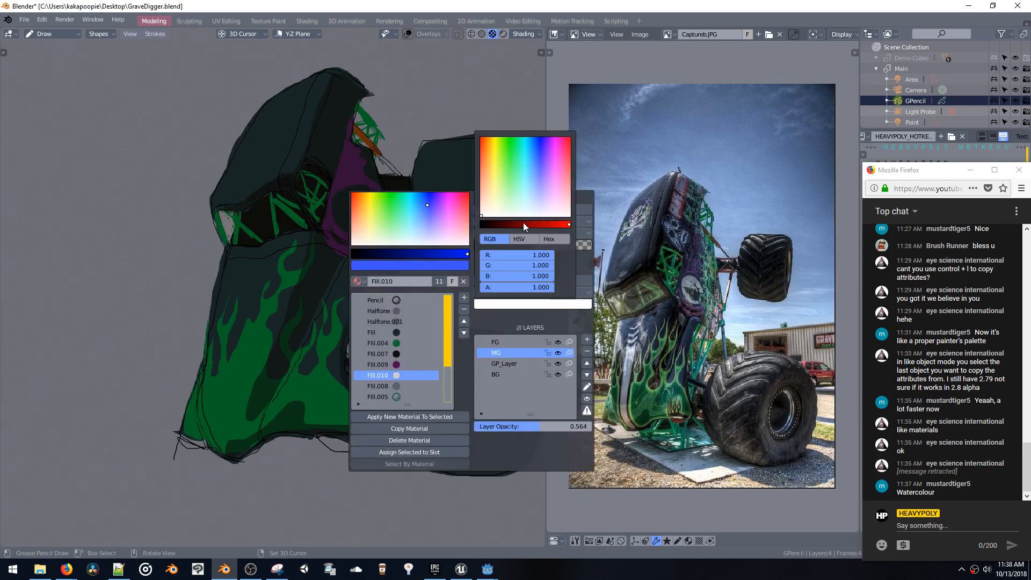
drag(517, 220, 546, 226)
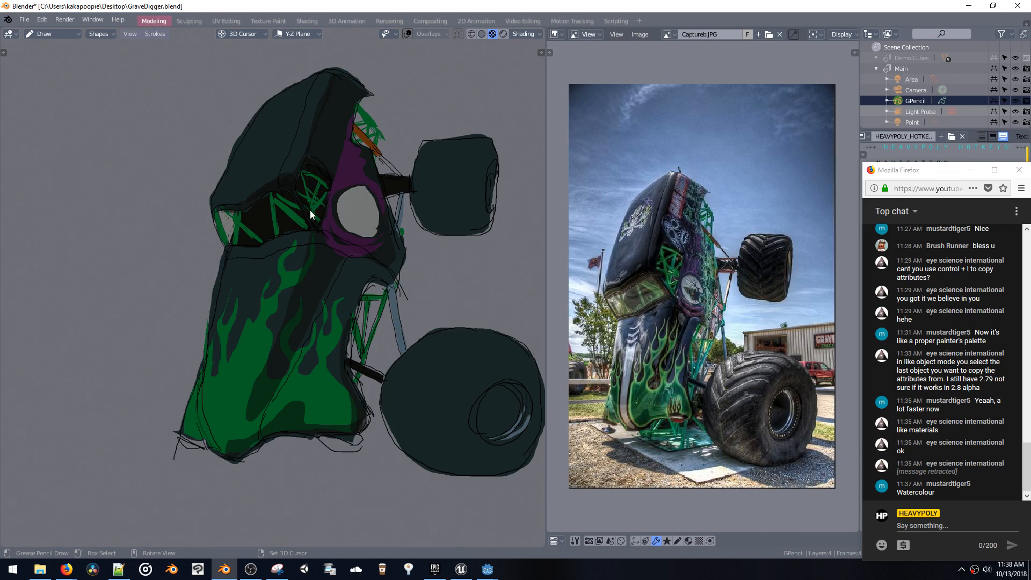
key(shift+v)
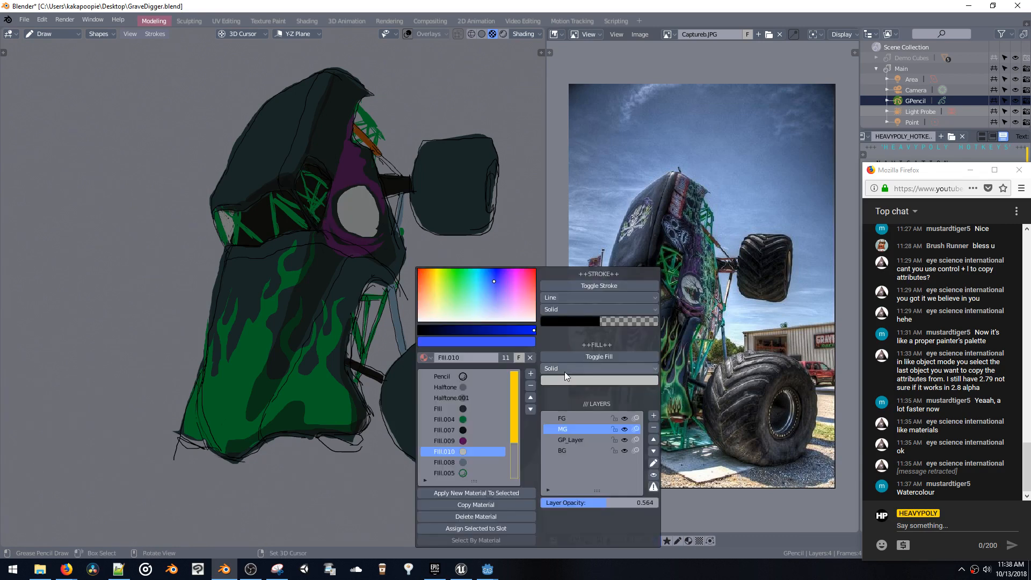
click(574, 382)
drag(613, 299, 598, 301)
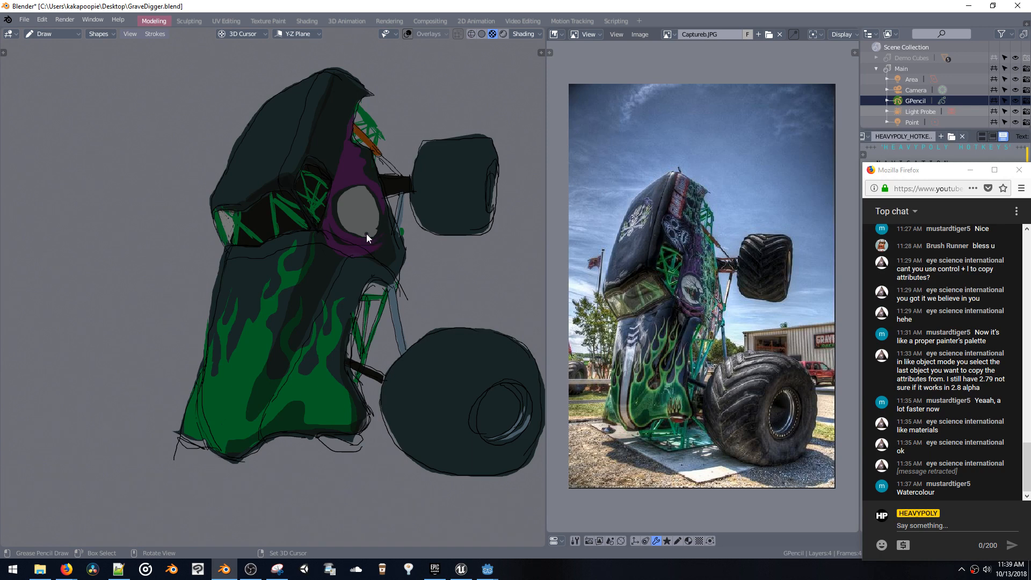
Repaint the light circle in the purple patch and paint a dark emblem inside it, undoing the first attempt
key(shift+v)
click(437, 424)
drag(314, 173, 359, 230)
key(shift+v)
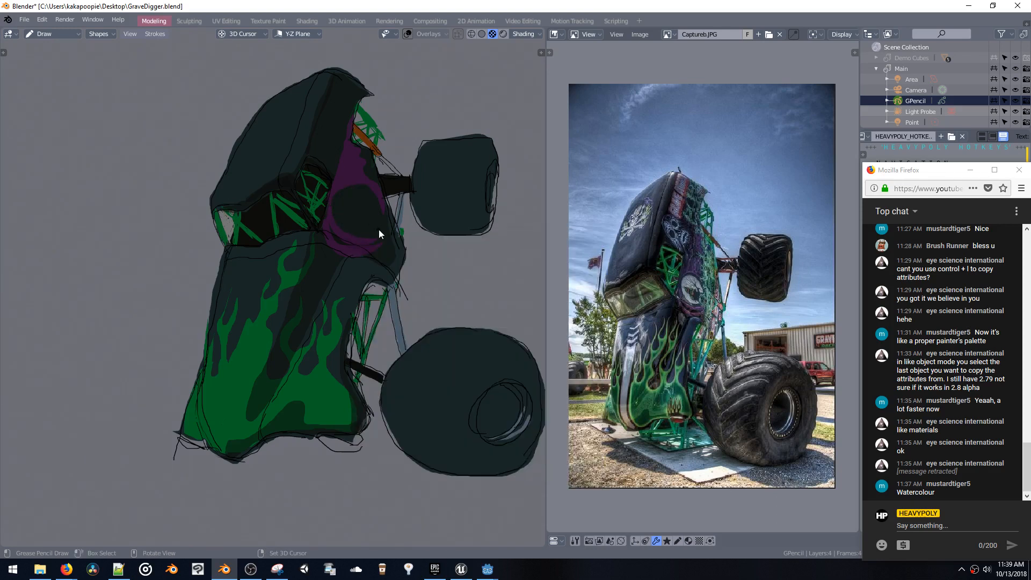
drag(341, 220, 346, 191)
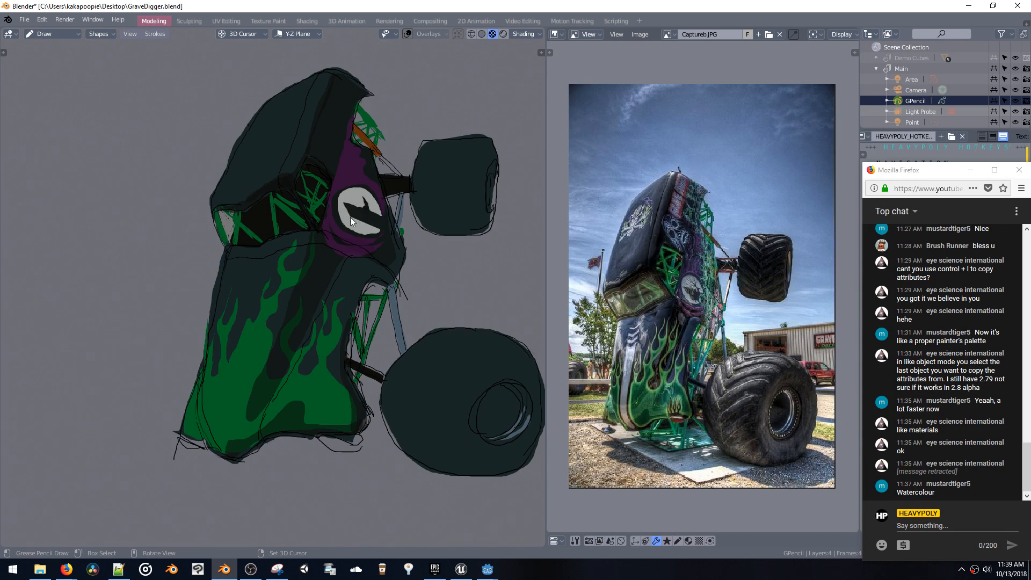
key(ctrl+z)
mouse_move(372, 212)
shift+middle_down()
mouse_move(388, 231)
mouse_move(412, 219)
mouse_move(412, 182)
mouse_move(402, 202)
mouse_move(412, 201)
shift+middle_up()
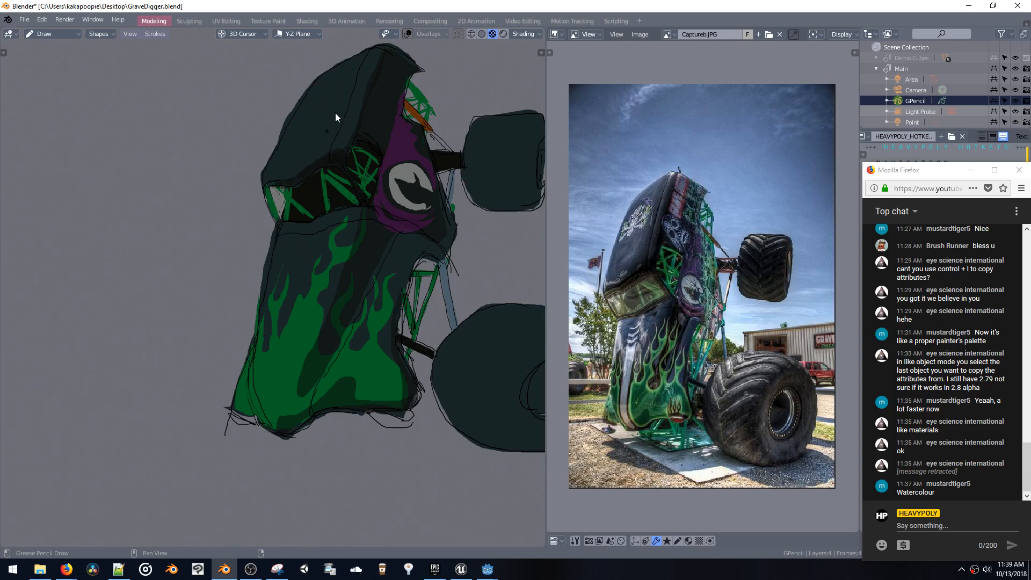
Shift the fill colour of the Fill material from dark teal toward dark blue
key(shift+v)
click(362, 281)
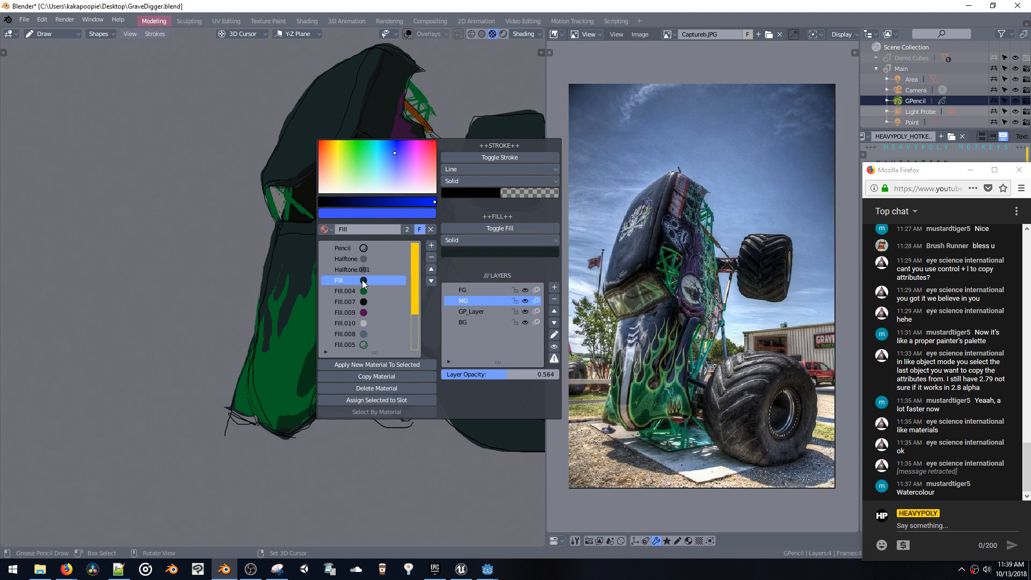
click(470, 253)
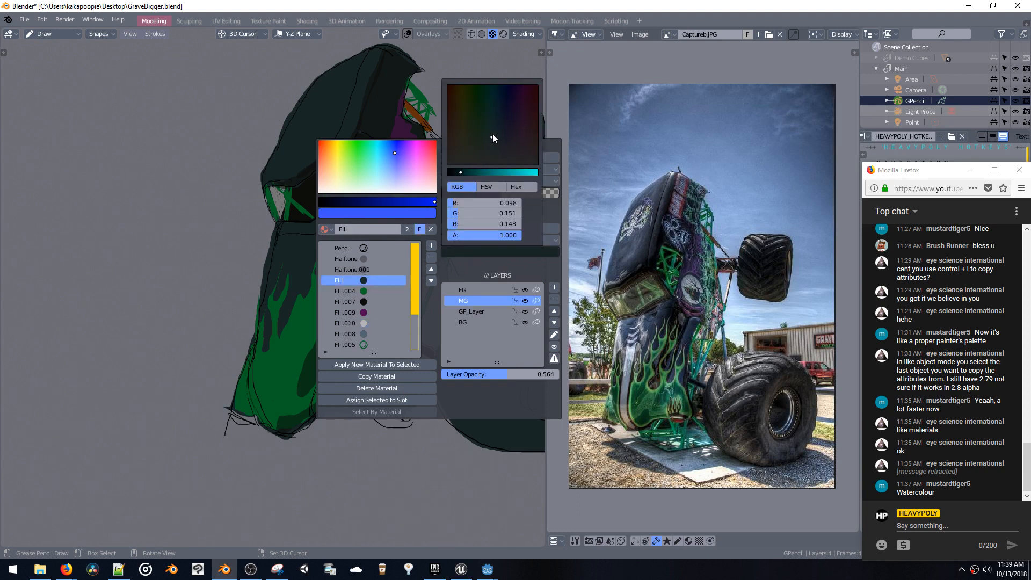
mouse_move(492, 134)
mouse_down()
mouse_move(502, 127)
mouse_move(498, 136)
mouse_up()
mouse_move(349, 122)
shift+middle_down()
mouse_move(340, 176)
mouse_move(319, 147)
mouse_move(343, 167)
shift+middle_up()
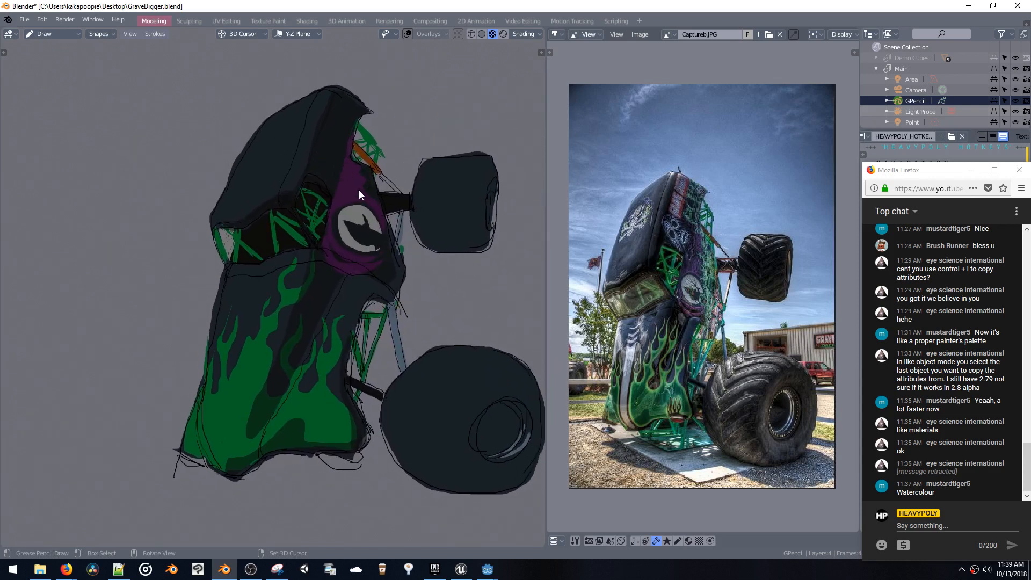
Paint the two headlights below the hood's lower edge, using a copy of Fill.004 with a dark red fill
shift+middle_drag(349, 192, 380, 161)
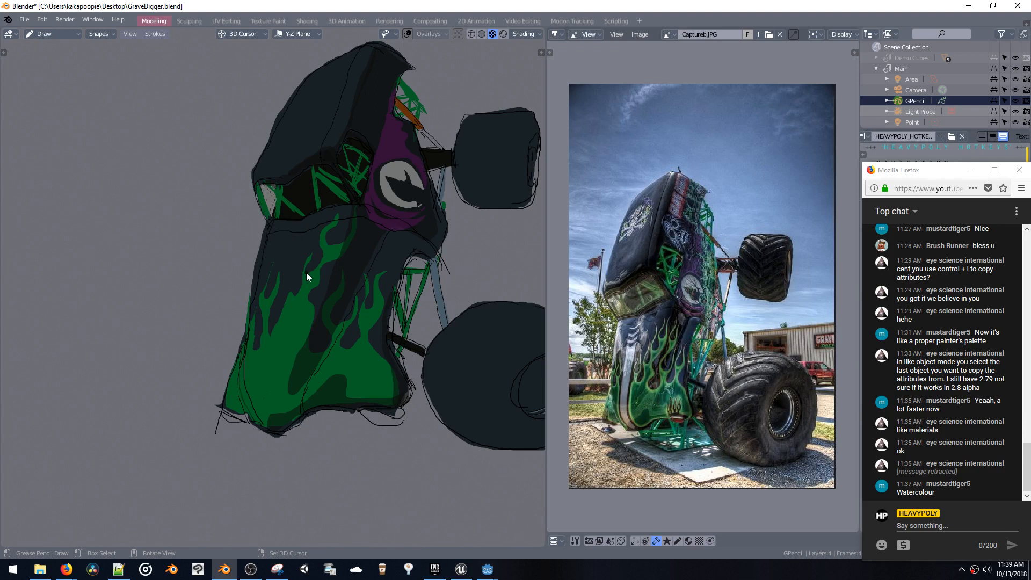
key(shift+v)
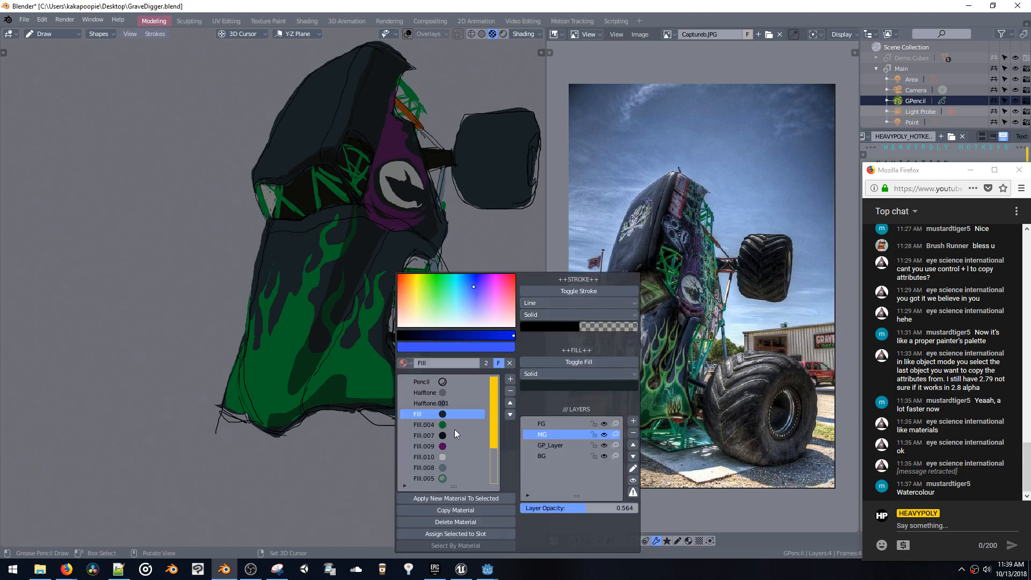
click(441, 421)
click(453, 510)
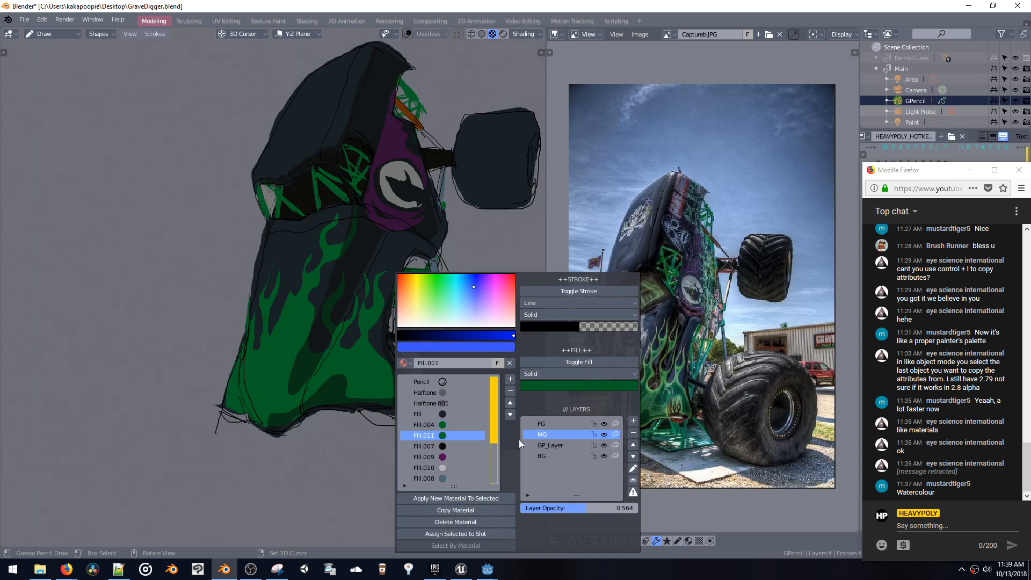
click(556, 384)
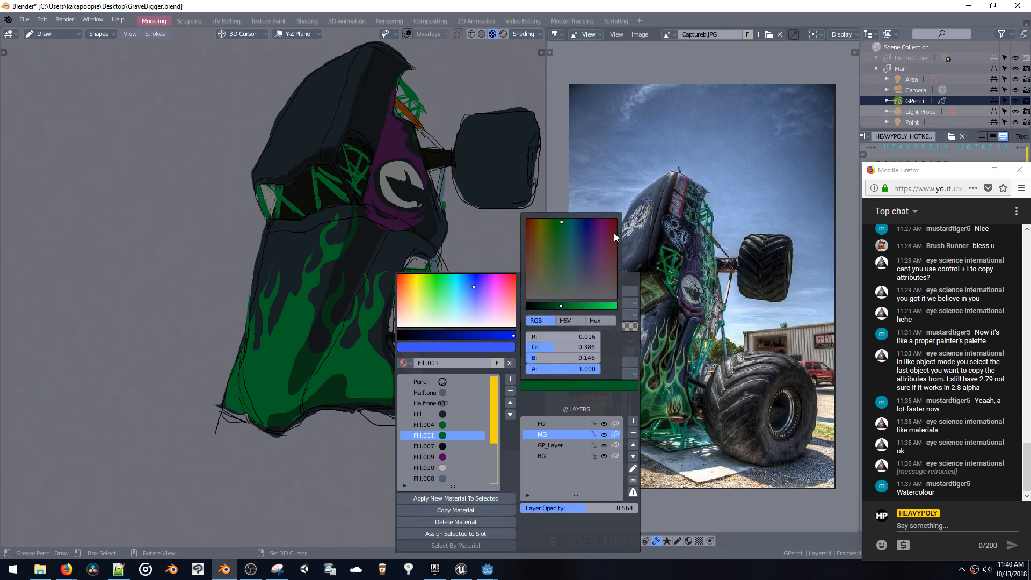
drag(613, 233, 617, 221)
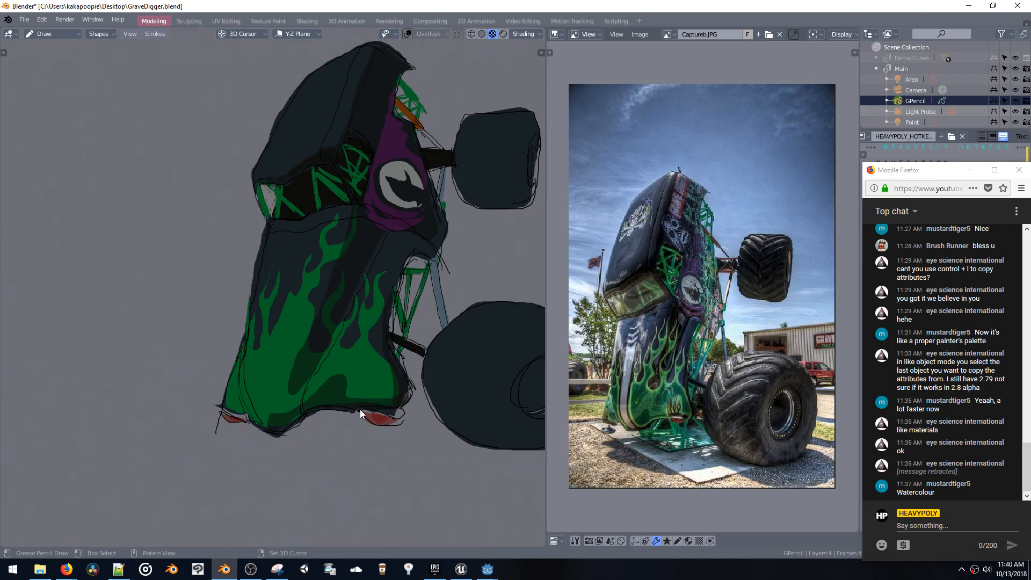
Repaint the red headlights on the BG layer and copy Fill.011 as a brighter red material
key(shift+v)
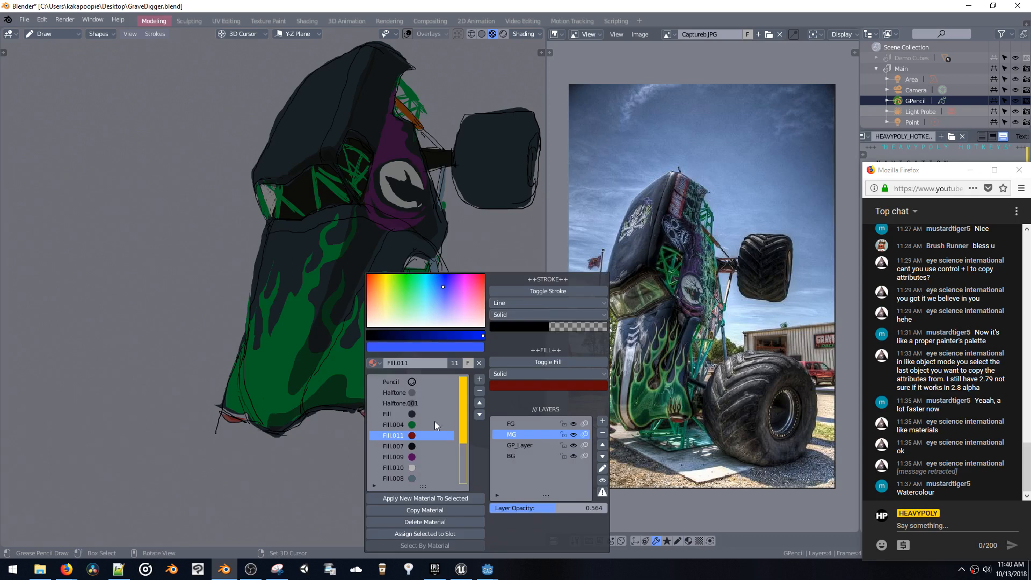
click(513, 455)
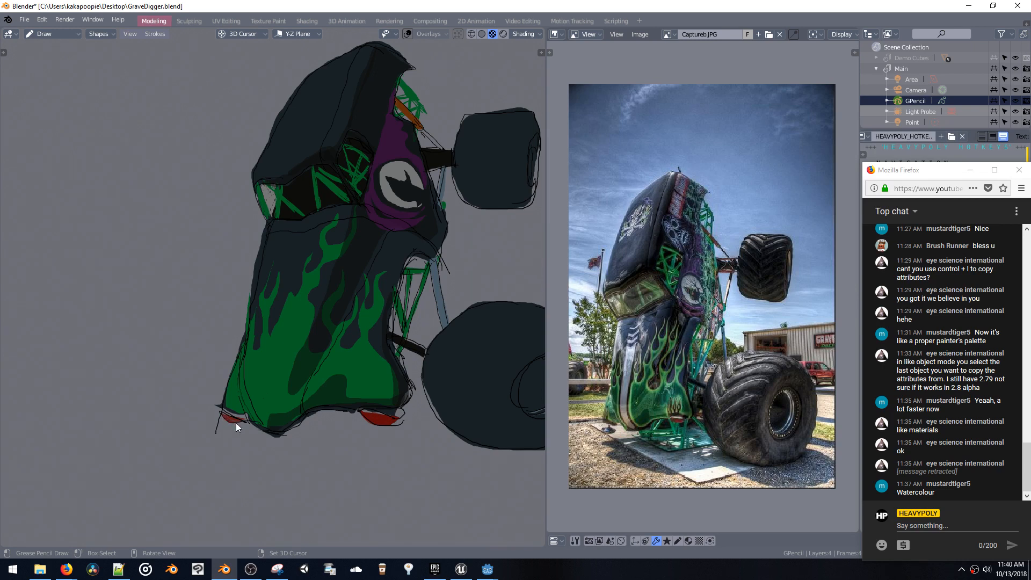
key(shift+v)
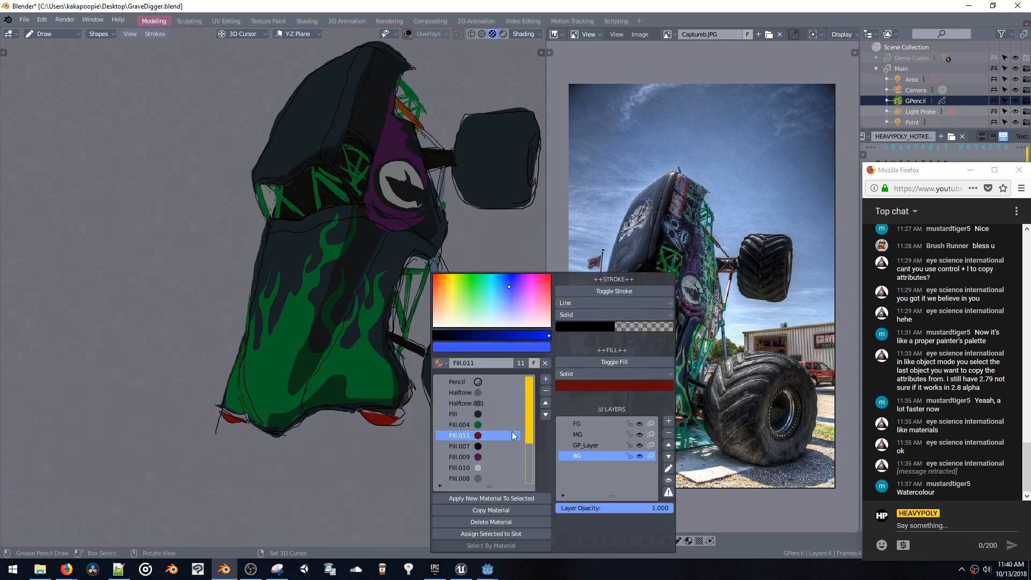
click(490, 510)
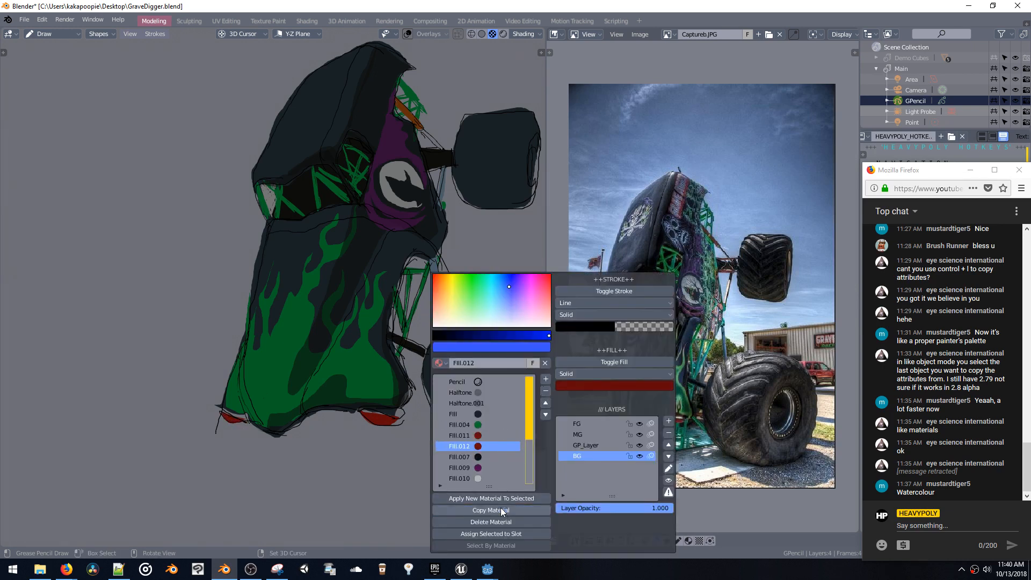
click(568, 385)
drag(604, 304, 610, 307)
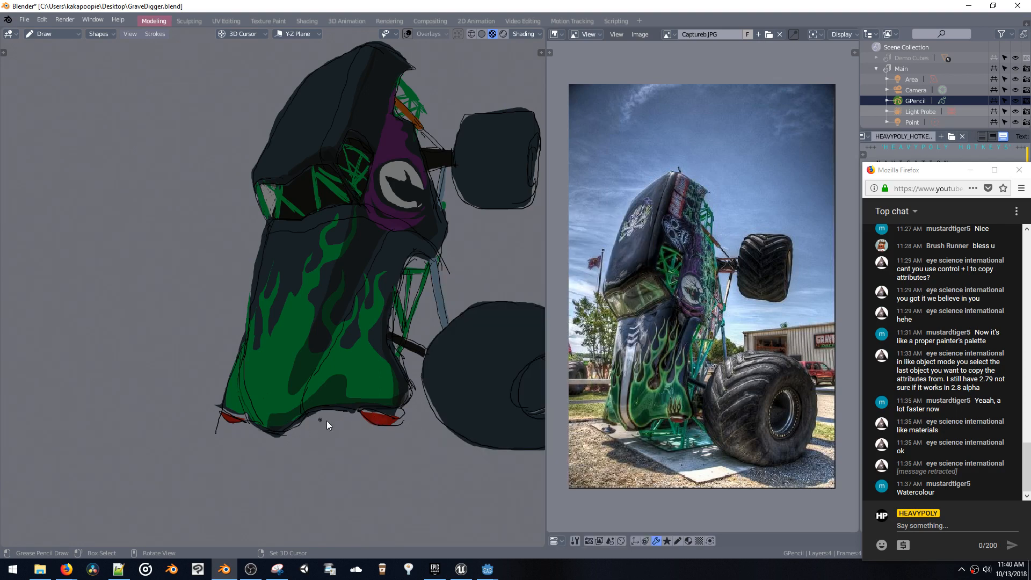
Paint light highlights on the red headlights with the Fill.010 material on the MG layer, undoing a stray stroke
key(shift+v)
key(shift+v)
click(513, 432)
key(shift+v)
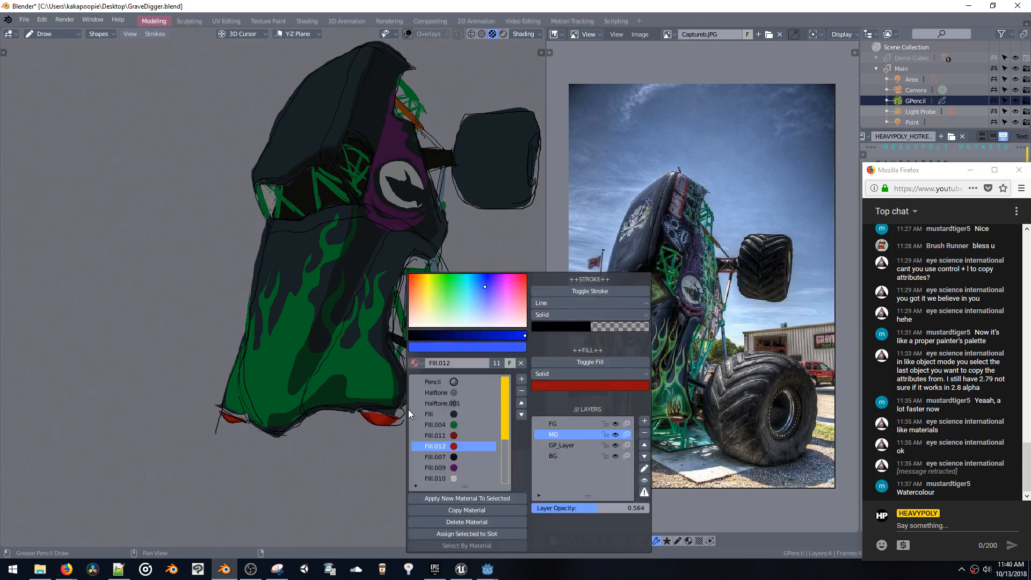
drag(504, 426, 503, 479)
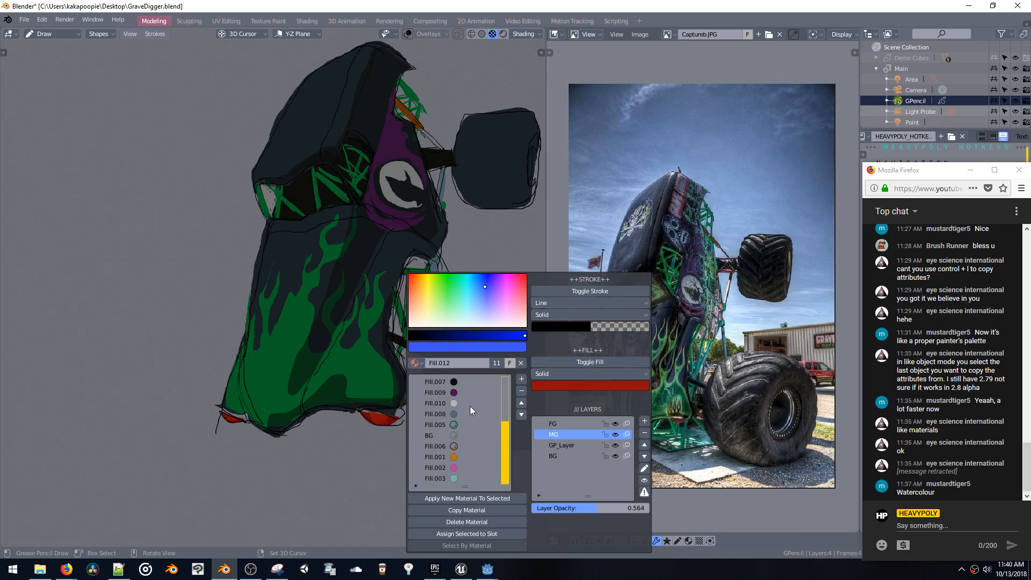
click(467, 406)
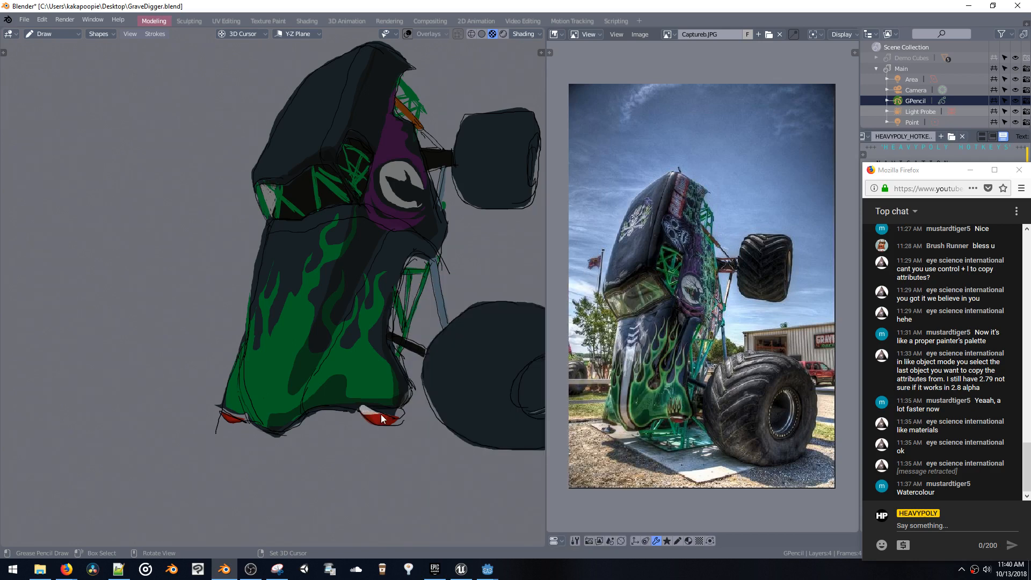
drag(361, 408, 400, 414)
key(ctrl+z)
mouse_move(367, 407)
mouse_down()
mouse_move(383, 421)
mouse_move(401, 417)
mouse_up()
Shade the inside of the lower wheel's hub with the dark Fill.007 material on the MG layer
mouse_move(437, 293)
shift+middle_down()
mouse_move(388, 324)
mouse_move(374, 314)
mouse_move(478, 350)
shift+middle_up()
key(shift+v)
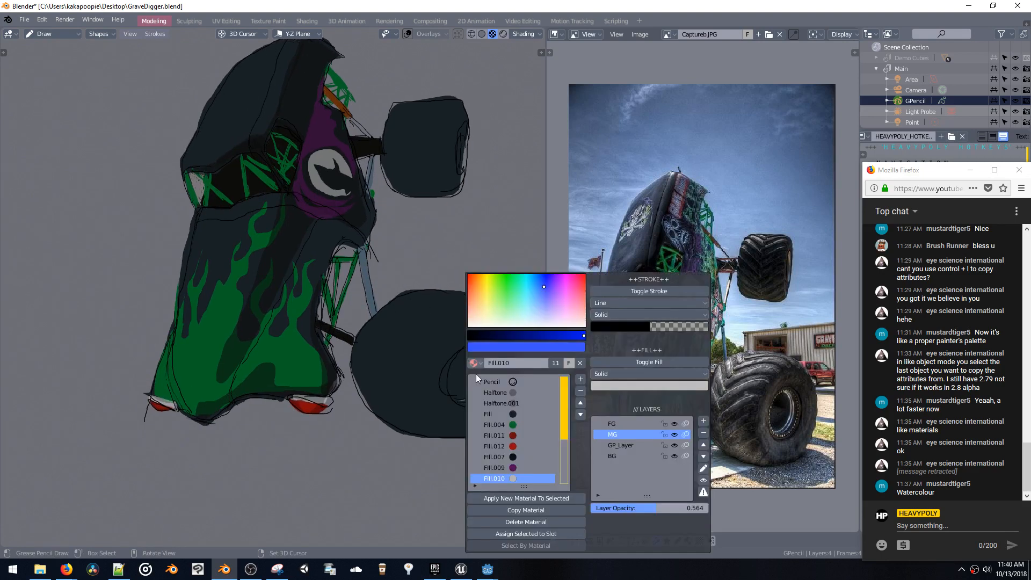
click(511, 458)
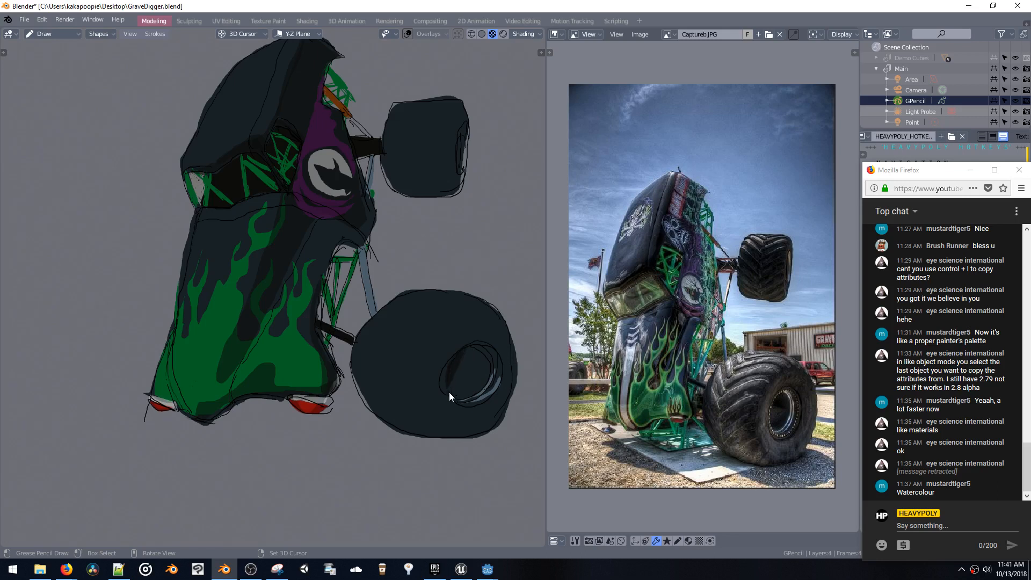
Shade the inside of the lower wheel's hub and the upper tire with dark strokes, undoing the stray ones
drag(449, 392, 491, 366)
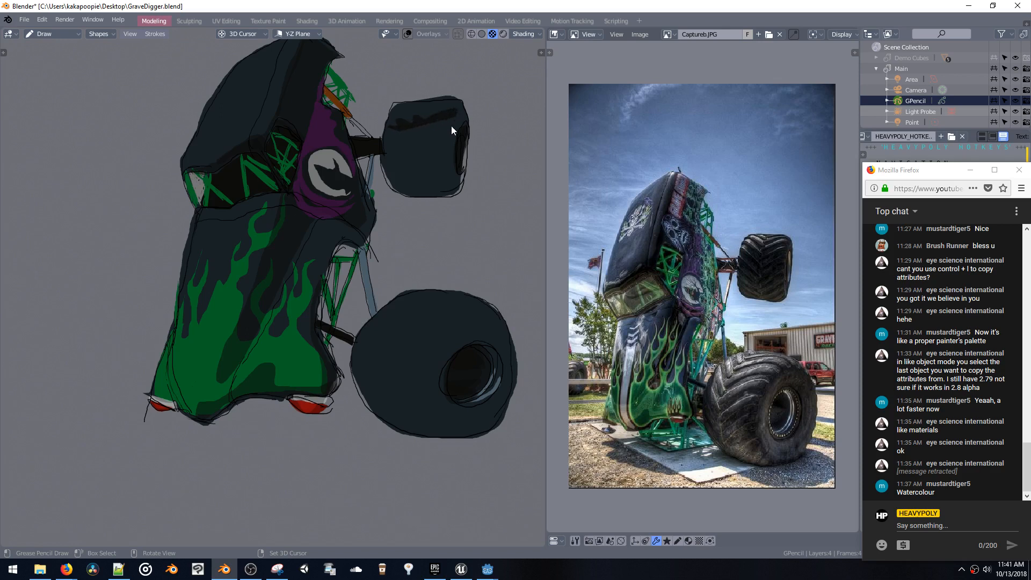
mouse_move(449, 133)
mouse_down()
mouse_move(421, 191)
mouse_move(378, 113)
mouse_up()
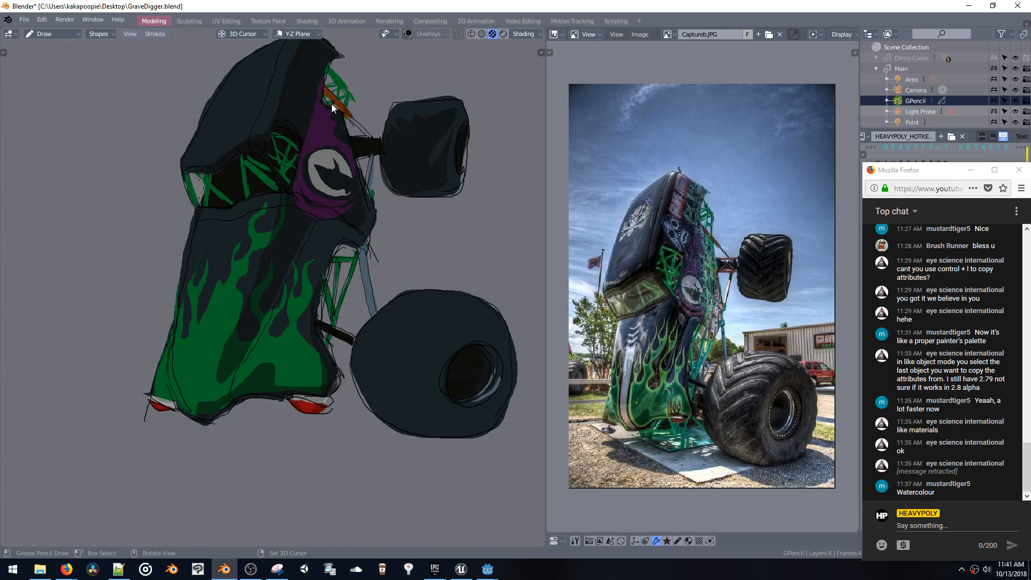
key(ctrl+z)
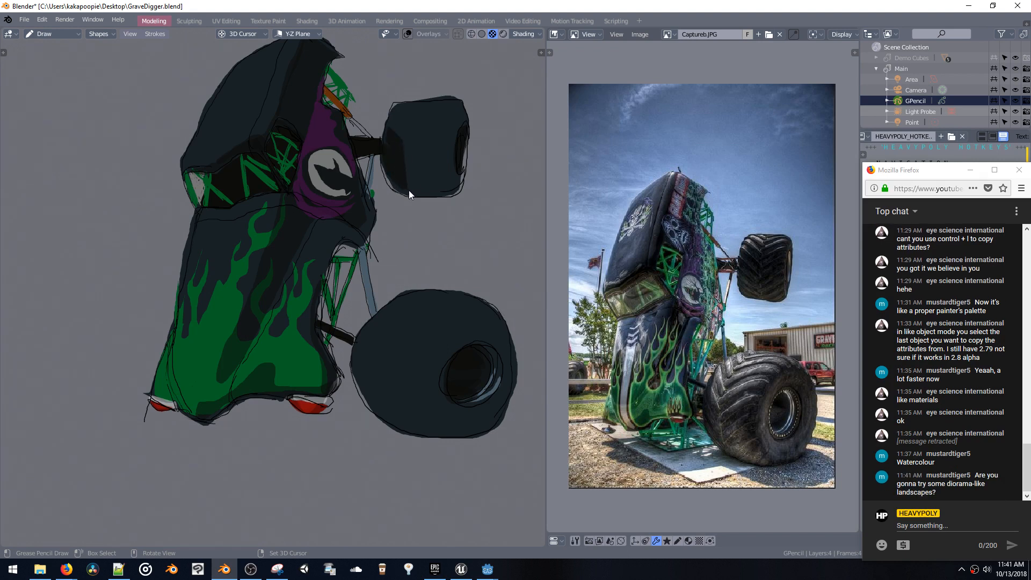
mouse_move(408, 190)
mouse_down()
mouse_move(463, 178)
mouse_move(465, 105)
mouse_up()
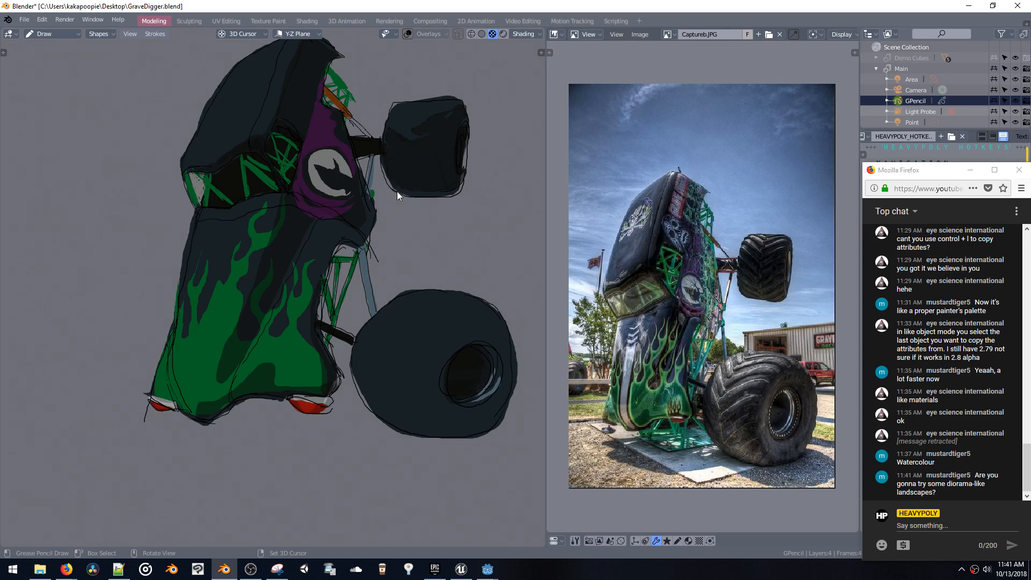
key(ctrl+z)
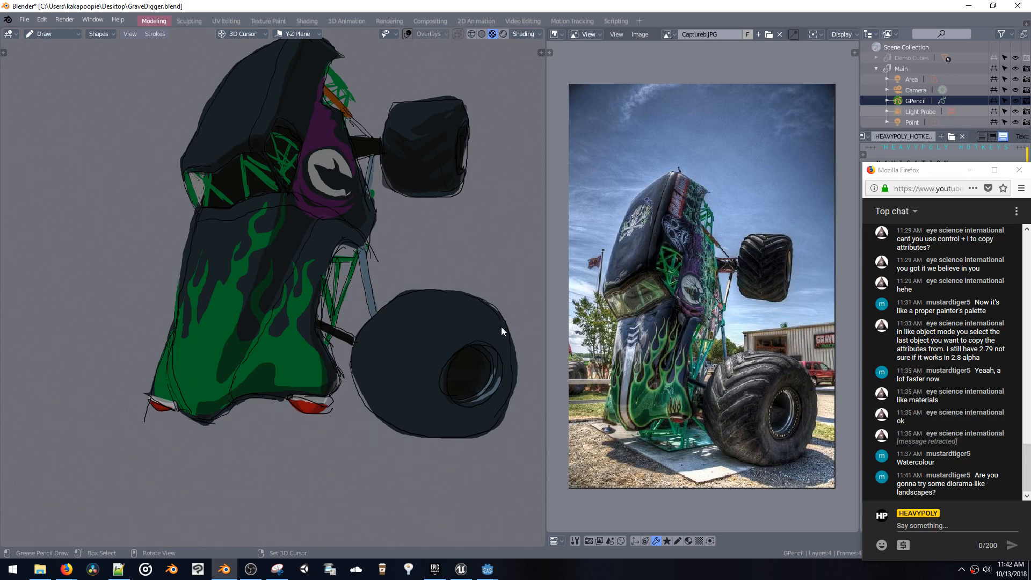
Paint dark translucent shading over the lower tire's sidewall and tread
mouse_move(501, 327)
mouse_down()
mouse_move(434, 339)
mouse_move(433, 421)
mouse_move(504, 433)
mouse_up()
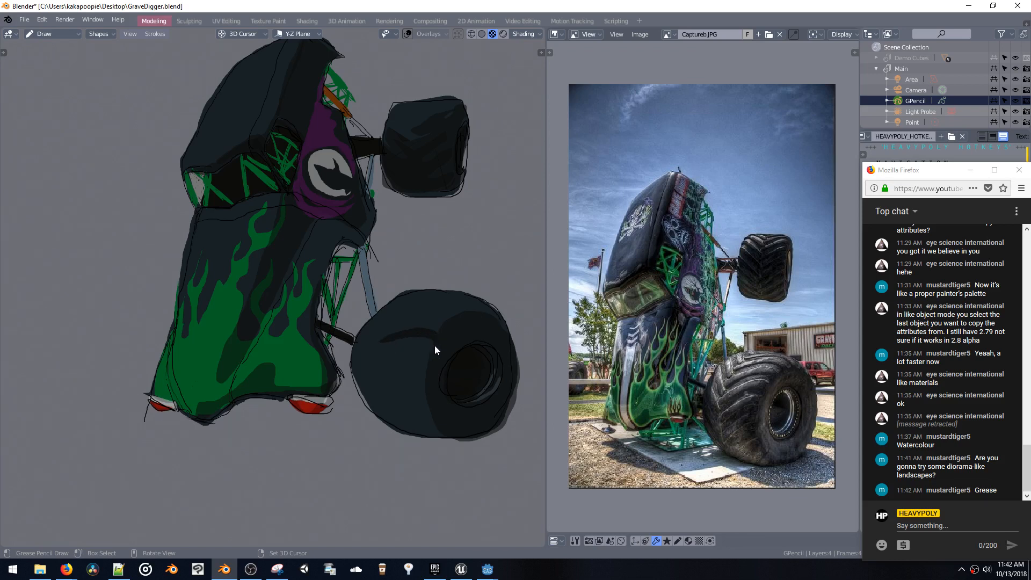
mouse_move(427, 341)
mouse_down()
mouse_move(369, 374)
mouse_move(414, 382)
mouse_move(368, 363)
mouse_move(375, 311)
mouse_move(351, 357)
mouse_up()
drag(375, 427, 449, 431)
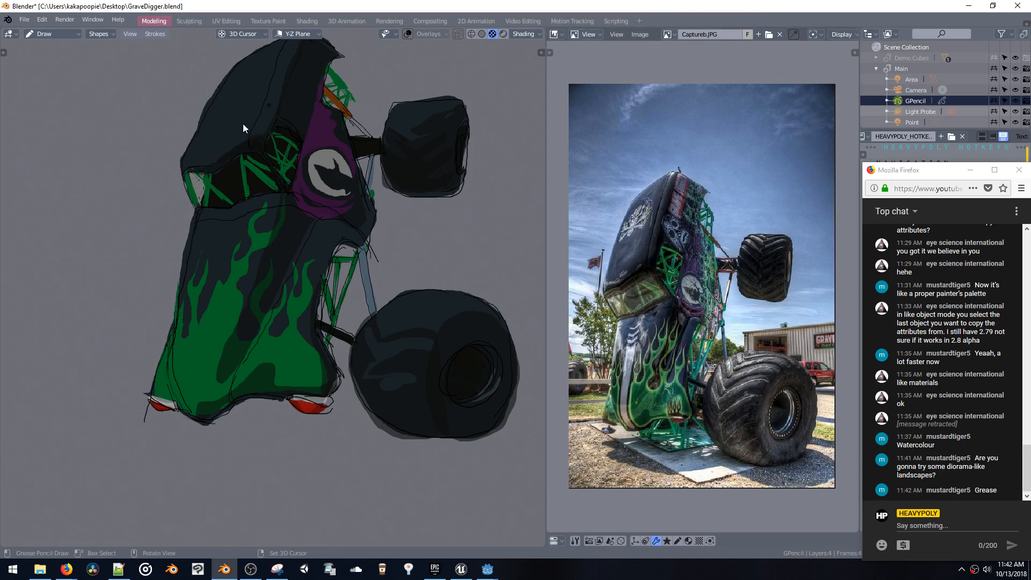
Switch to Firefox and search the web for "murai plugin" from the Flickr photo's tab
drag(0, 214, 626, 64)
click(542, 64)
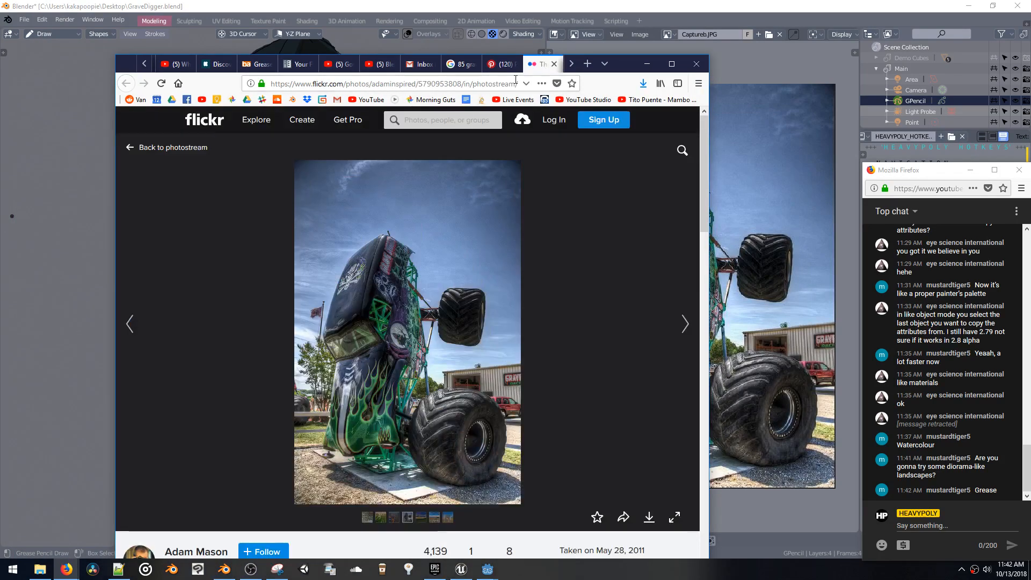
click(509, 85)
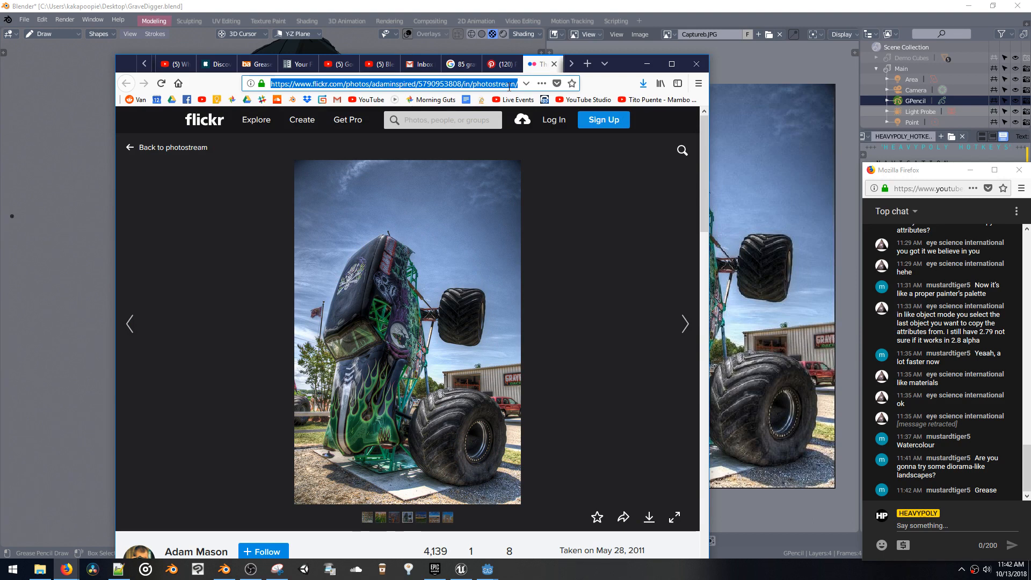
text(oc)
key(BackSpace)
key(BackSpace)
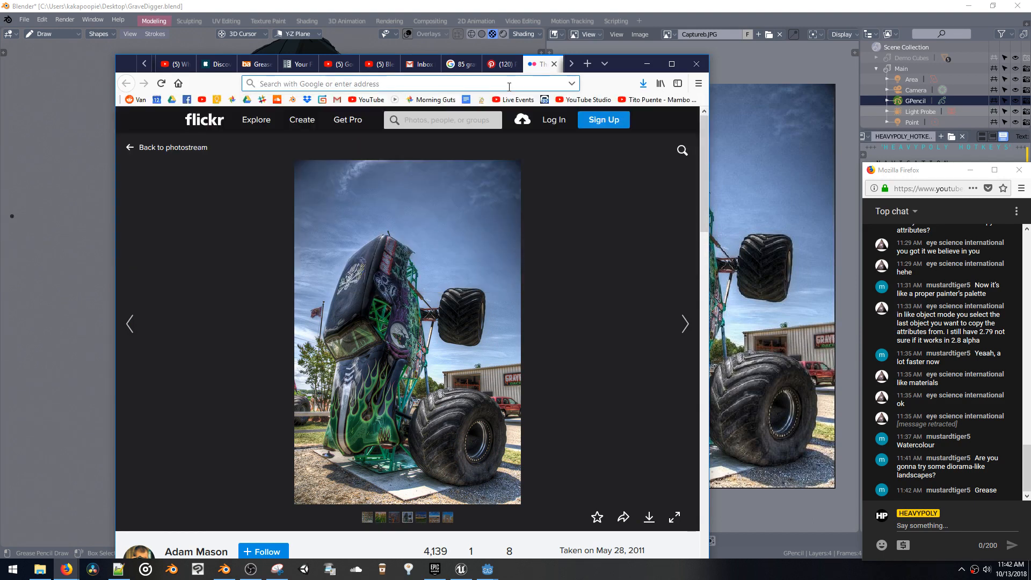
text(mau)
key(BackSpace)
key(BackSpace)
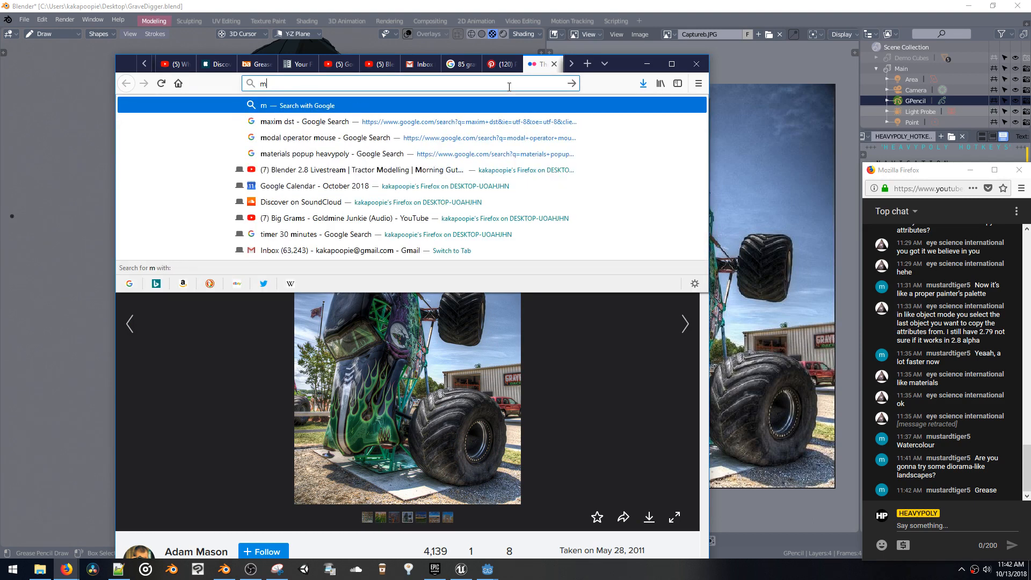
text(ur)
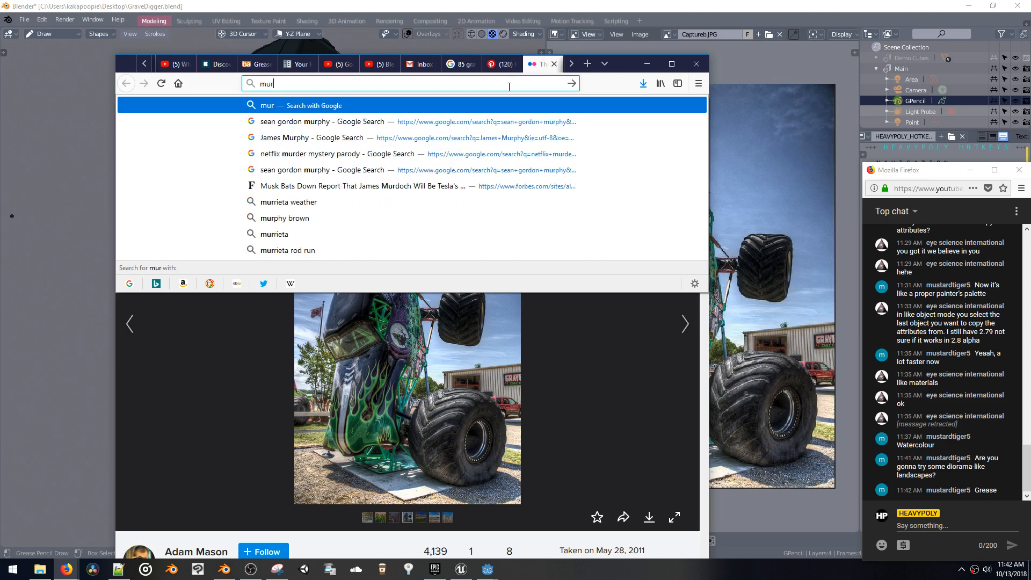
text(ai plugin)
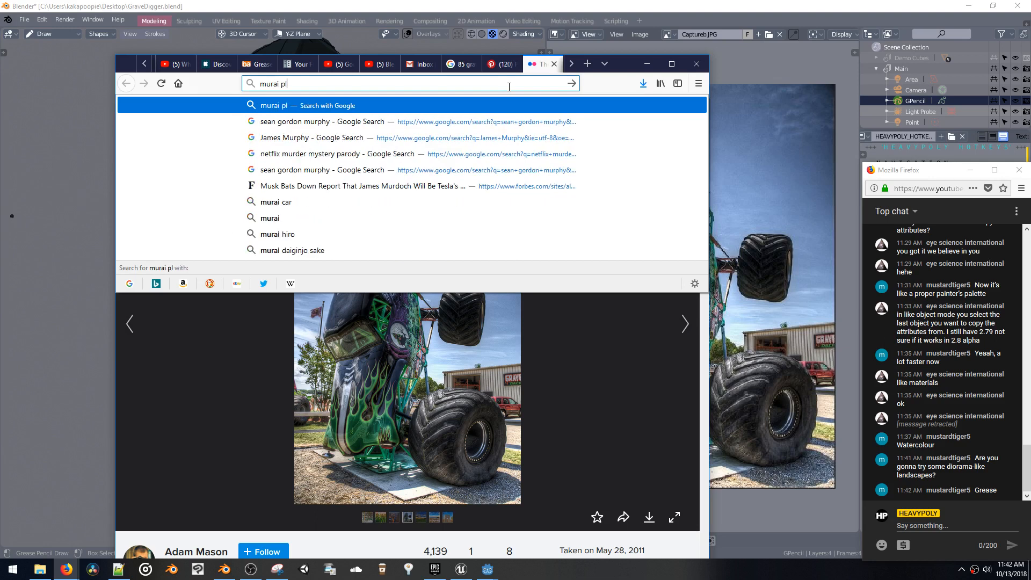
key(Return)
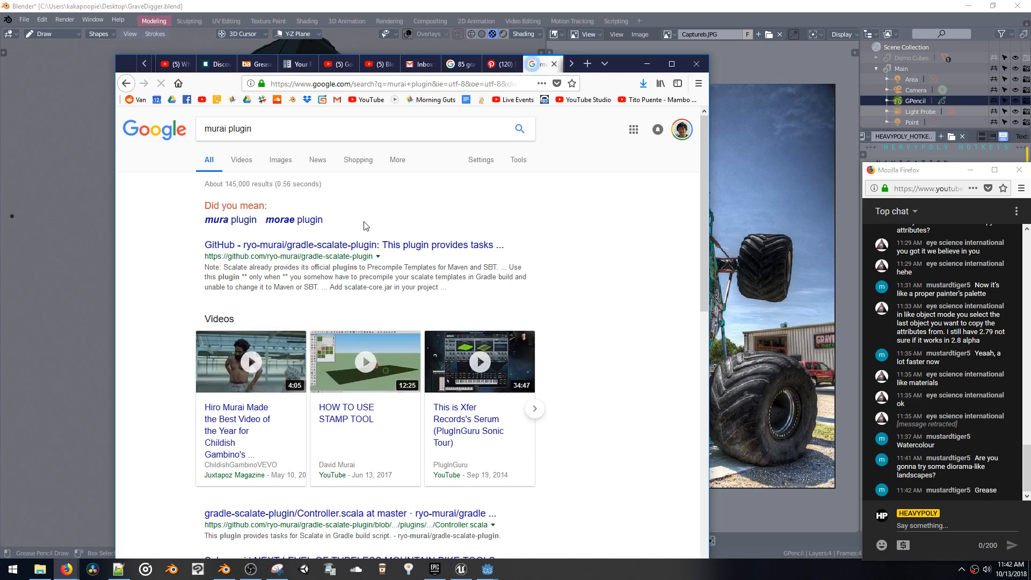
Open twitter.com and look over the notifications and the home feed
click(338, 128)
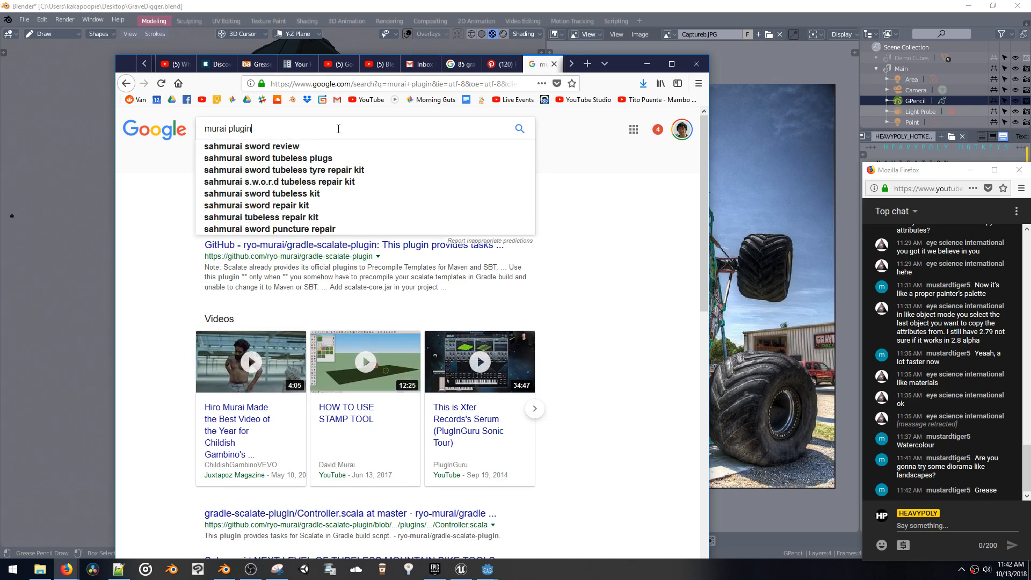
click(366, 84)
text(twitter.com/)
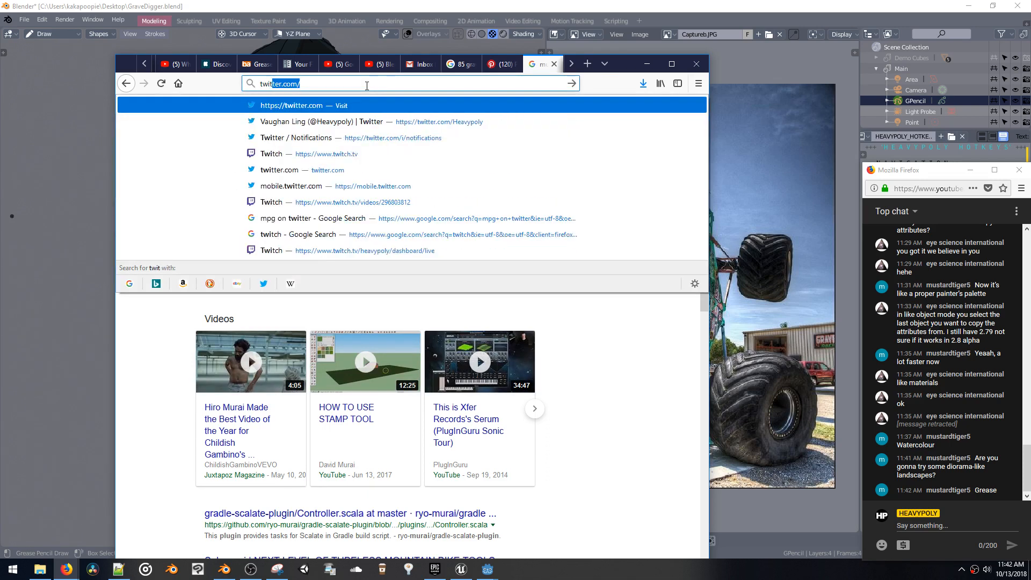
key(Return)
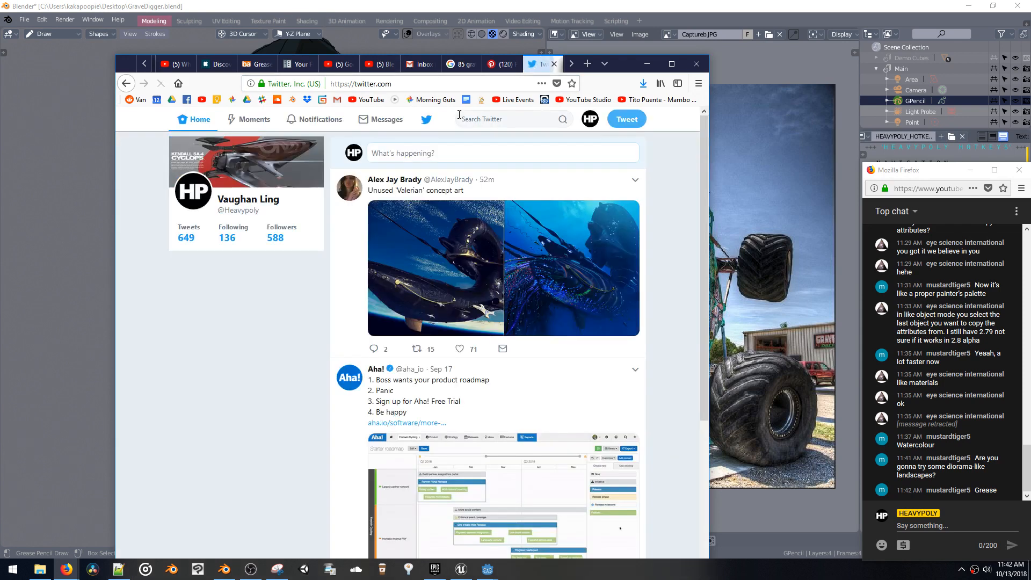
click(318, 124)
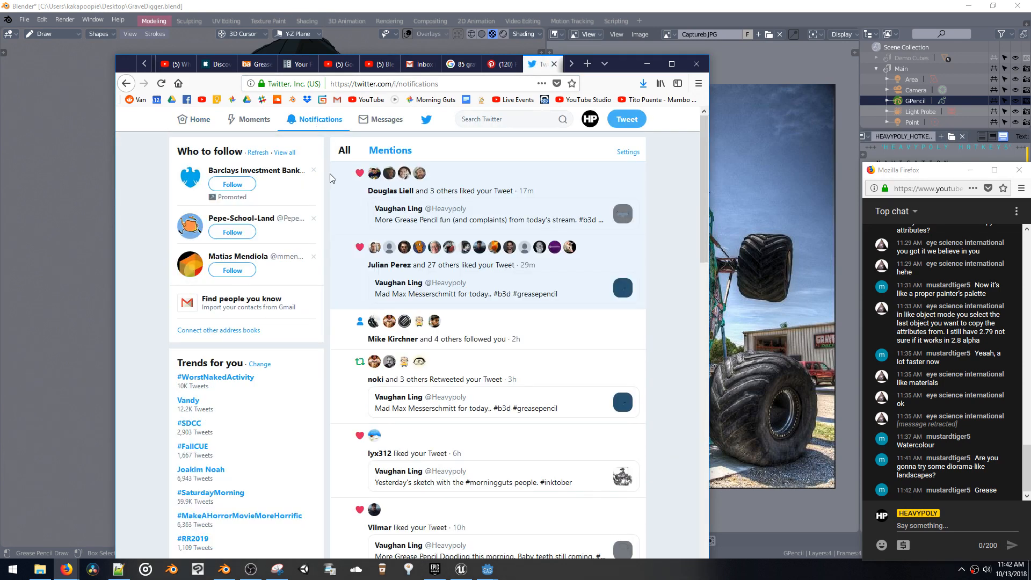
click(198, 129)
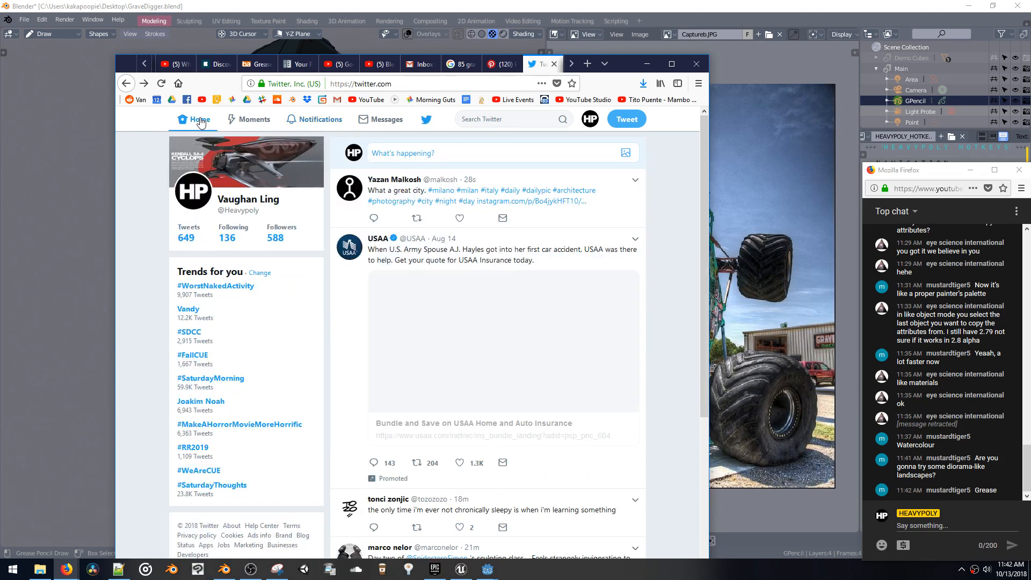
scroll(444, 261, down, 10)
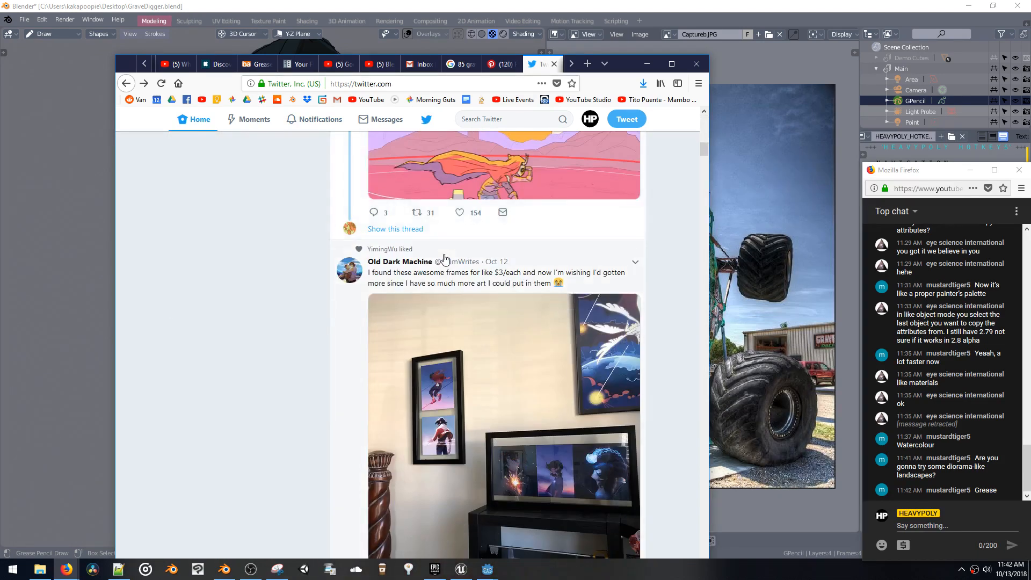
scroll(444, 261, up, 6)
scroll(443, 261, up, 5)
Examine the Twitter notifications back to the entries from Oct 9
click(310, 122)
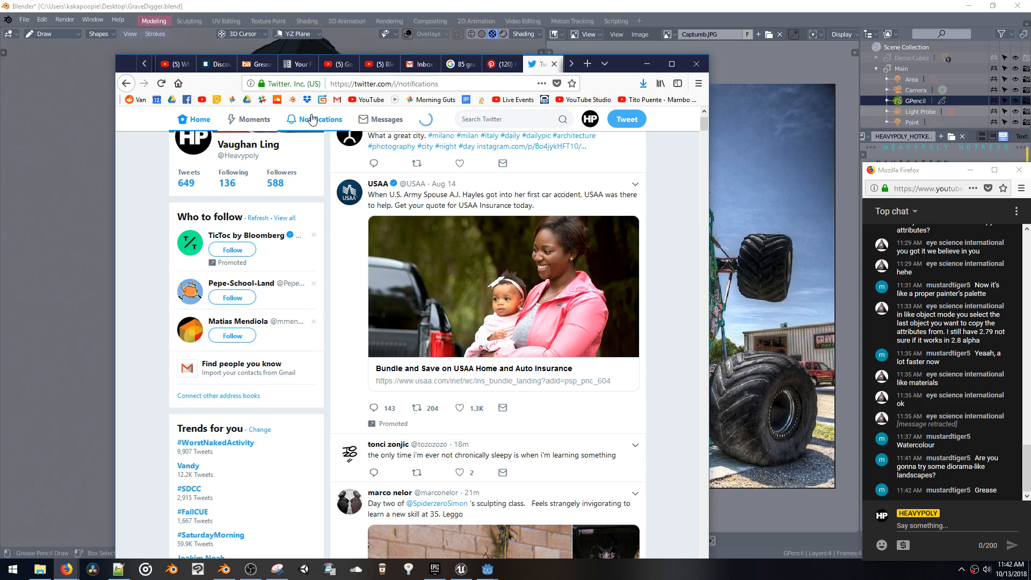
scroll(448, 255, down, 10)
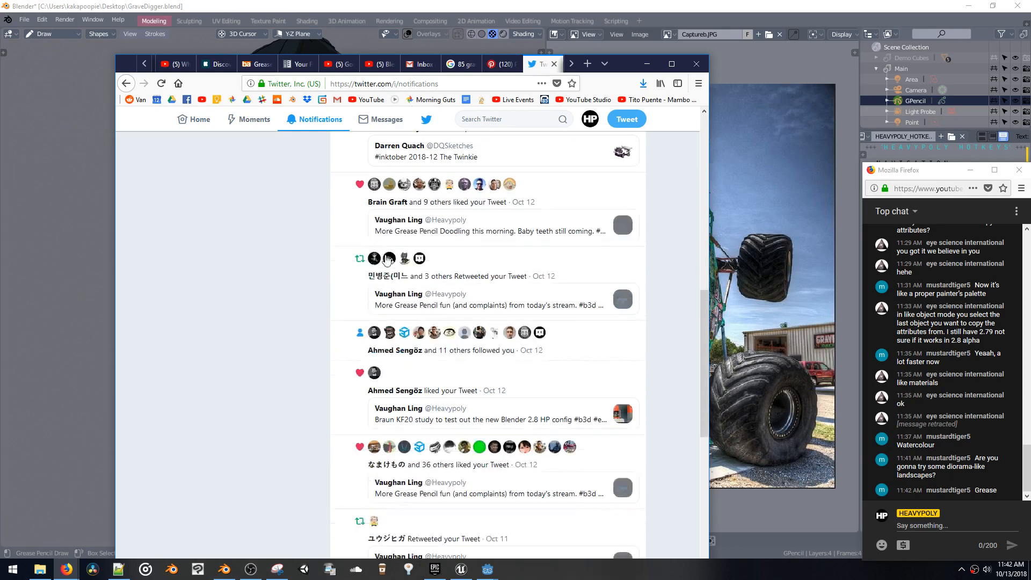
scroll(449, 254, down, 7)
scroll(464, 256, up, 3)
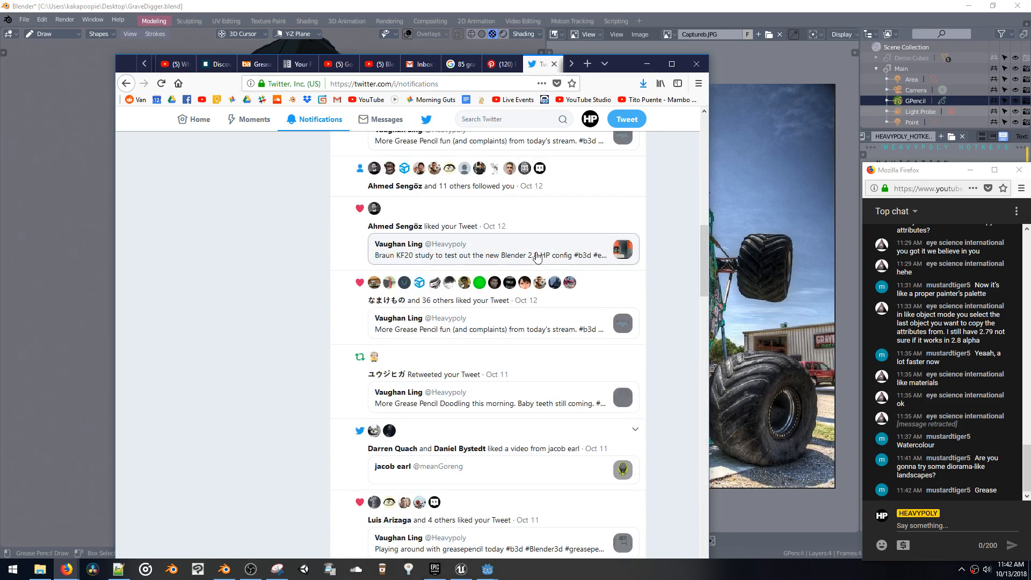
scroll(538, 256, down, 5)
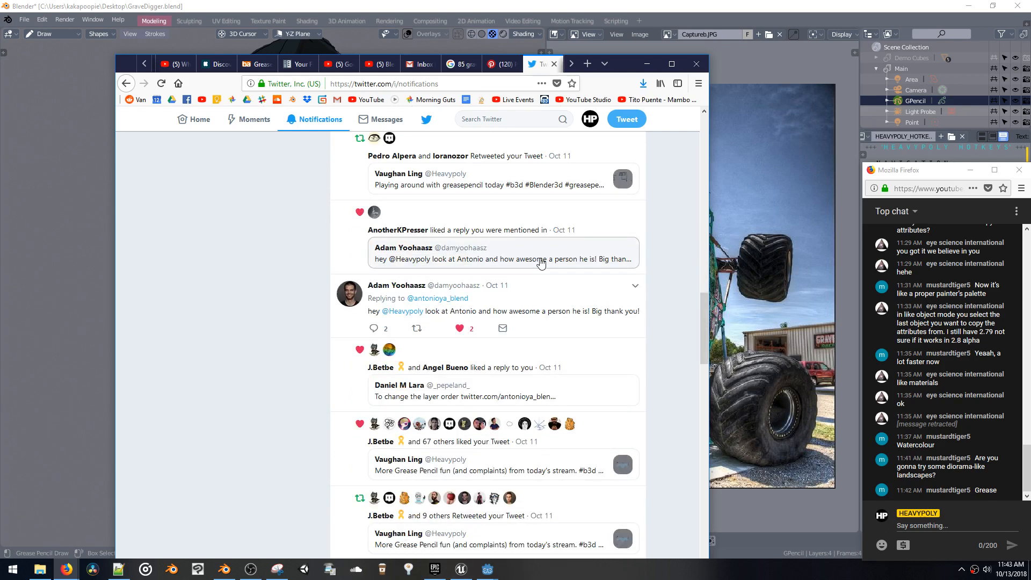
scroll(540, 263, down, 3)
scroll(540, 262, down, 3)
scroll(541, 263, up, 3)
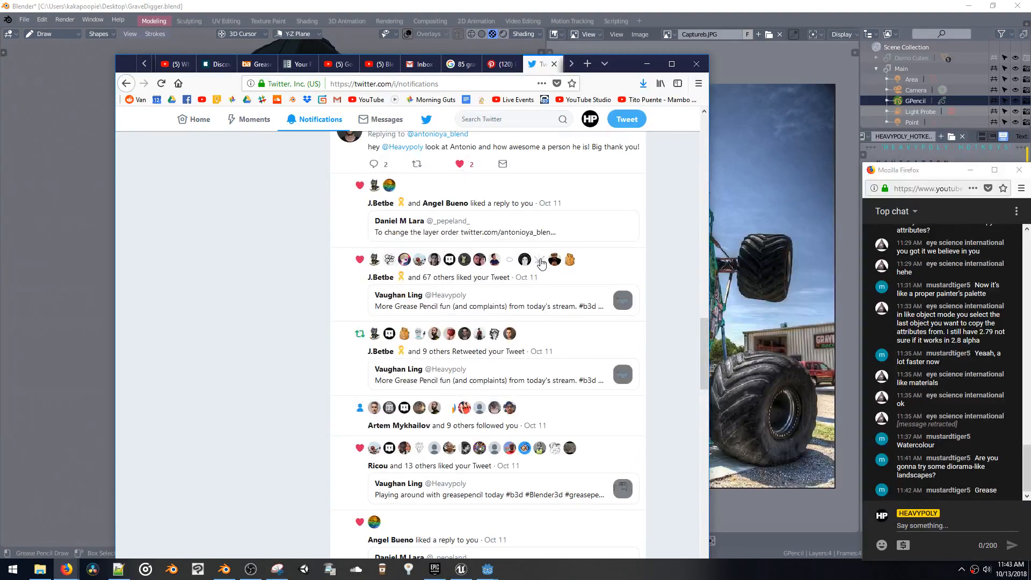
scroll(541, 262, down, 6)
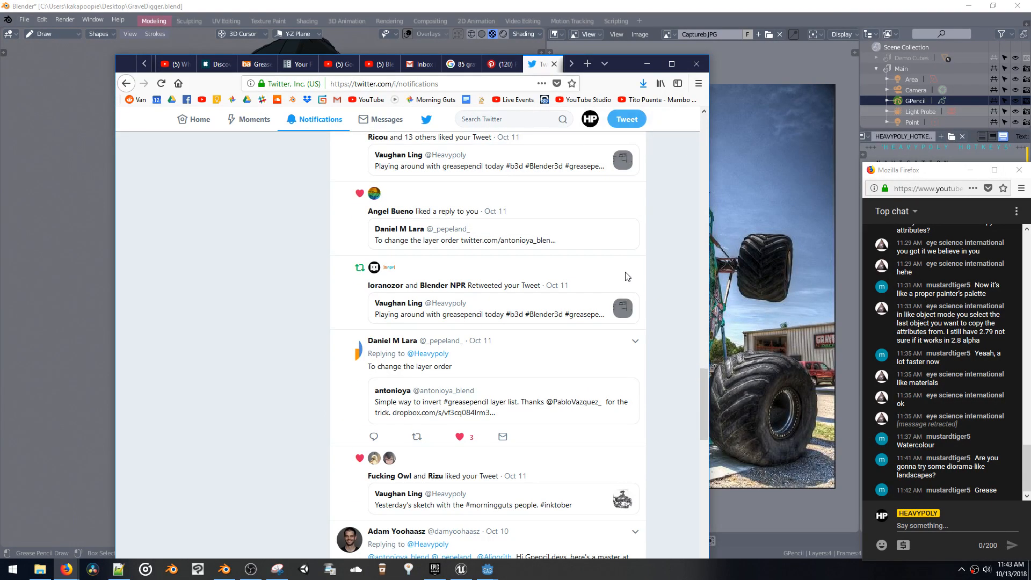
scroll(627, 277, down, 15)
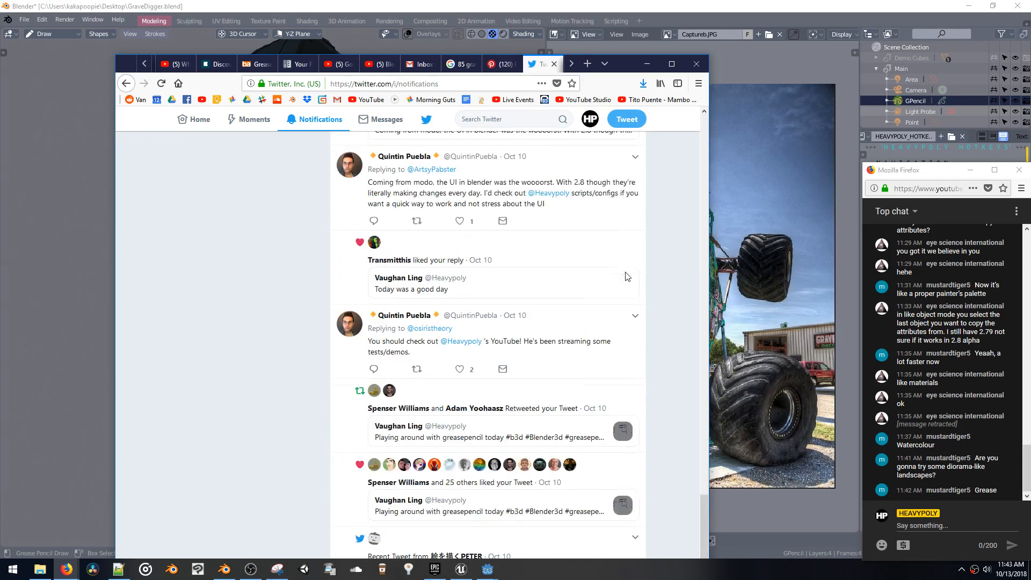
scroll(627, 276, down, 15)
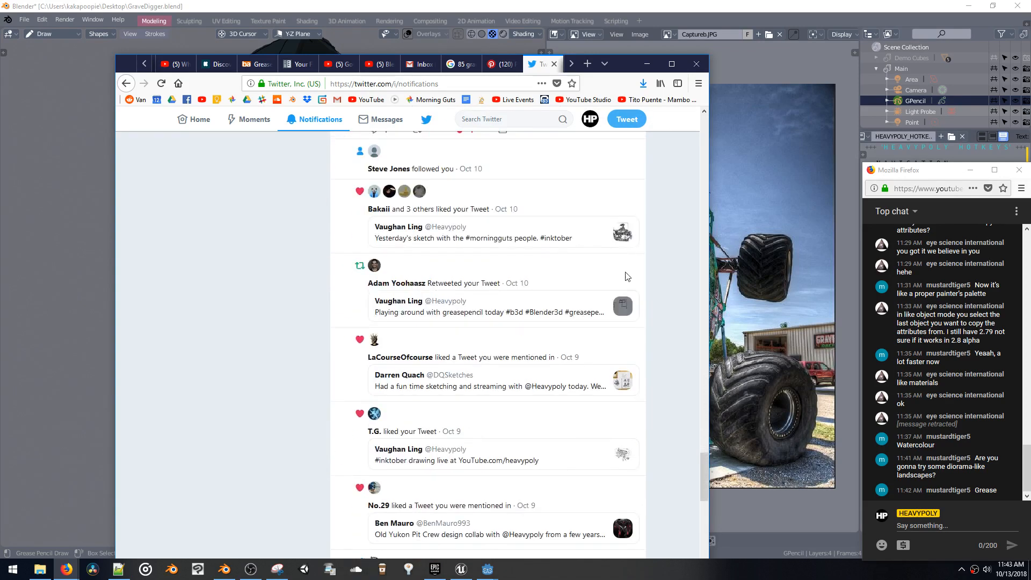
scroll(627, 276, down, 7)
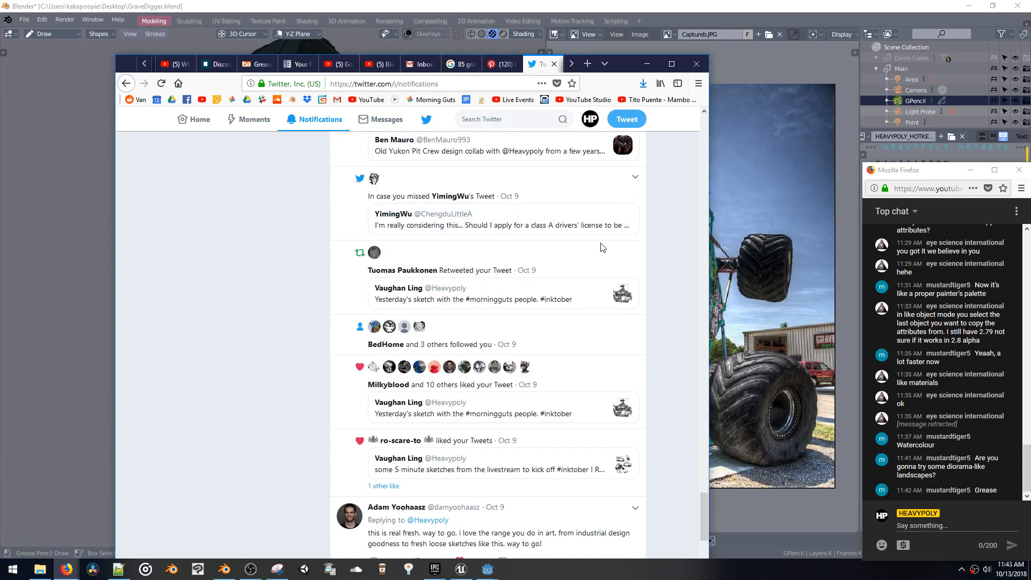
Repeat the web search for "murai plugin" in a new browser tab
click(511, 85)
key(ctrl+t)
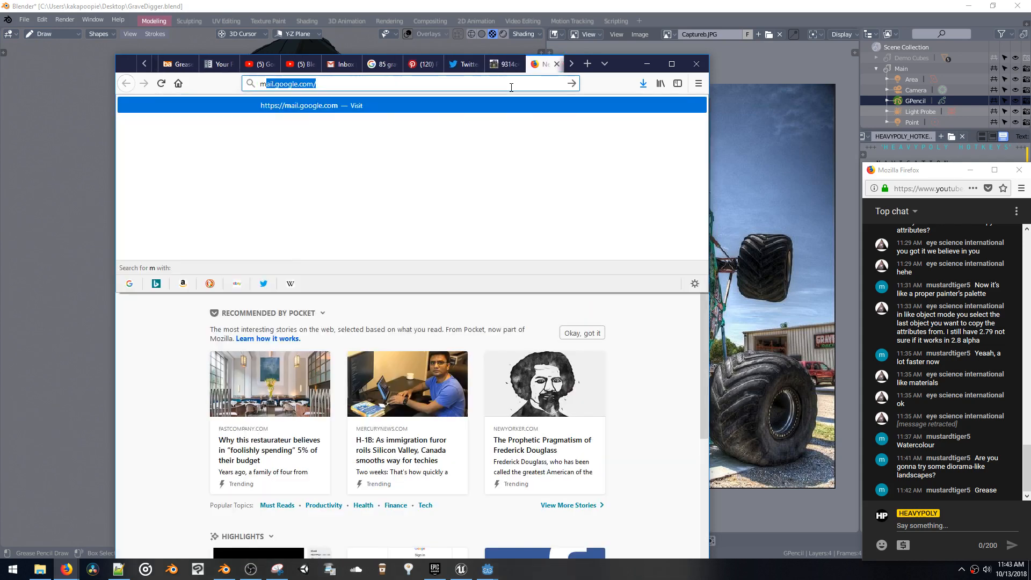
text(murai)
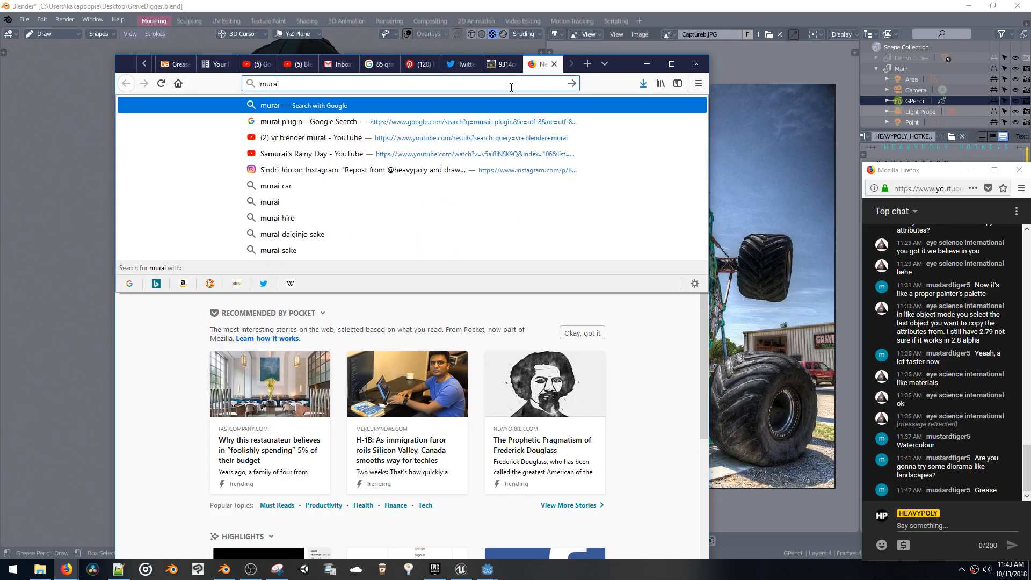
text( plugin)
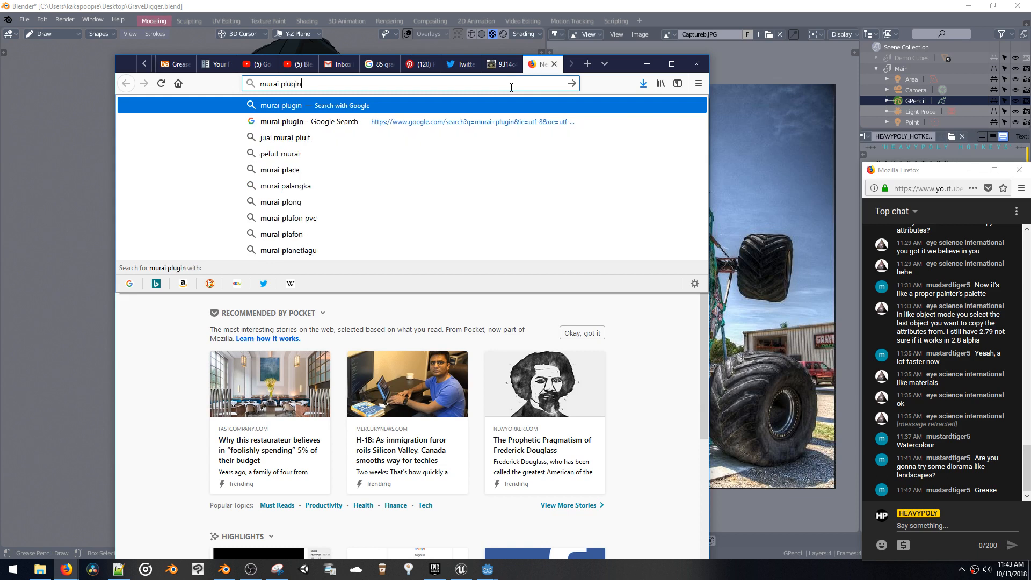
key(Return)
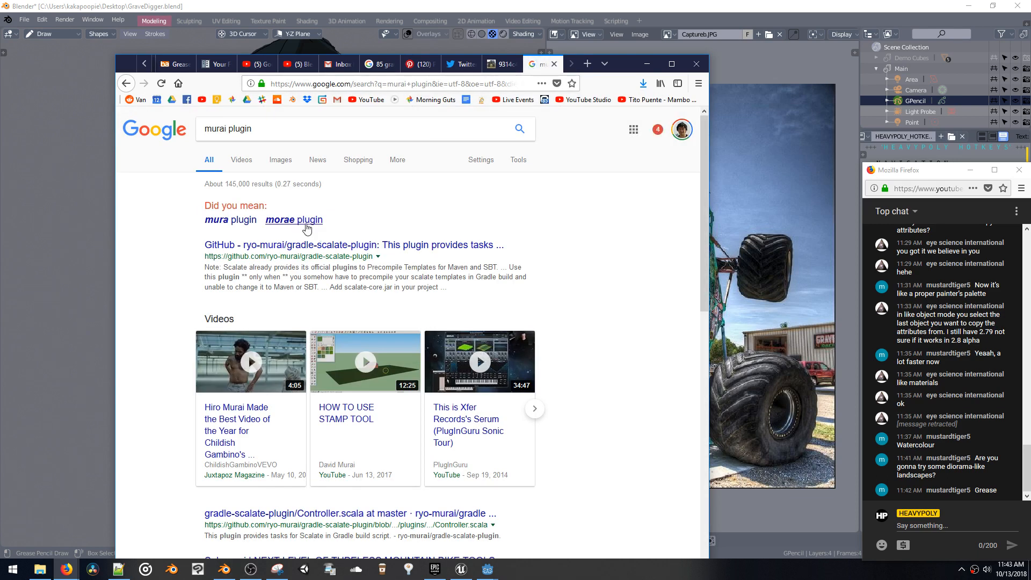
Refine the Google search to "murai plugin vr"
click(423, 127)
text(vr)
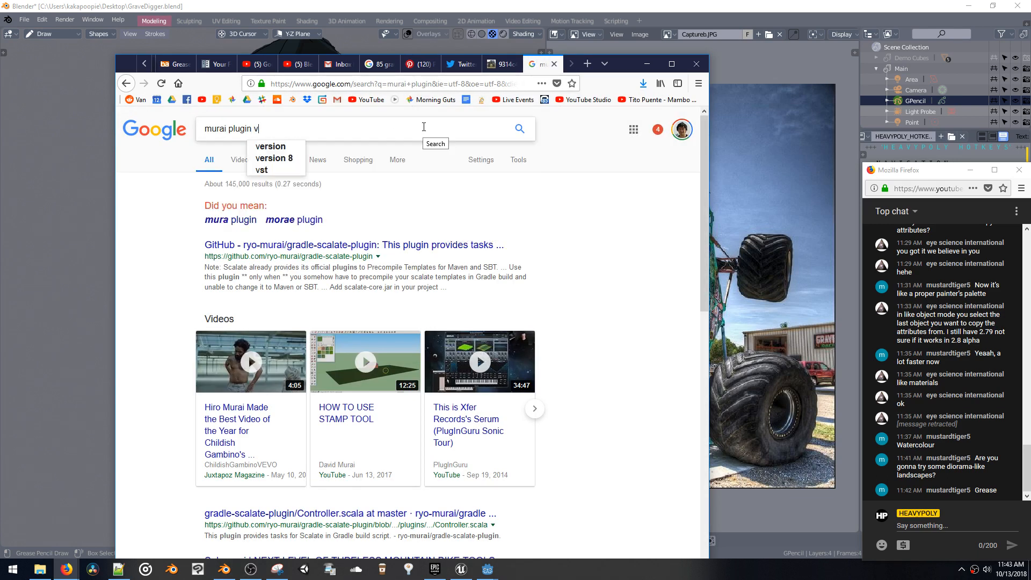
key(Return)
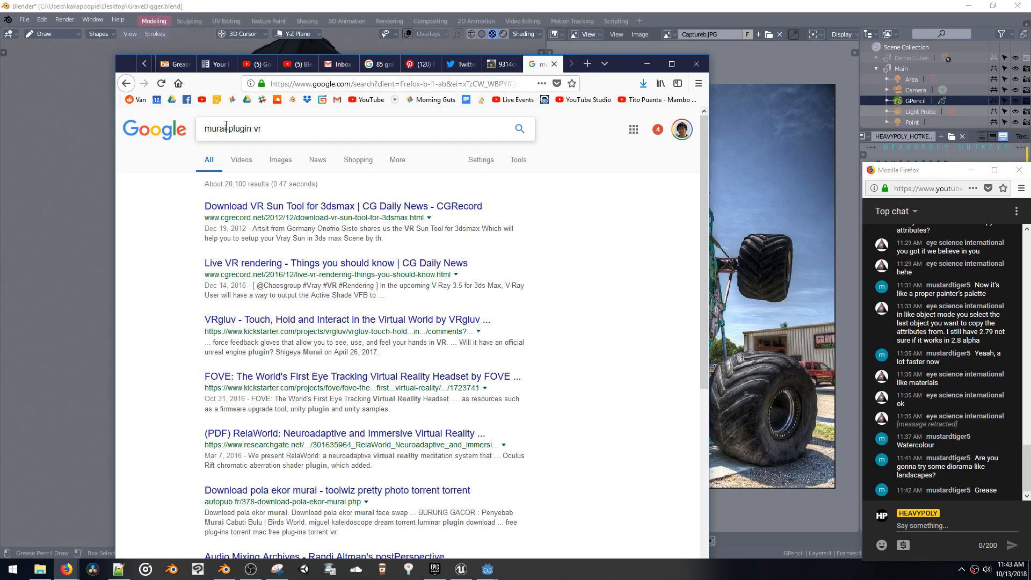
Extend the Google search to "murai plugin vr blender"
click(261, 128)
text(blender)
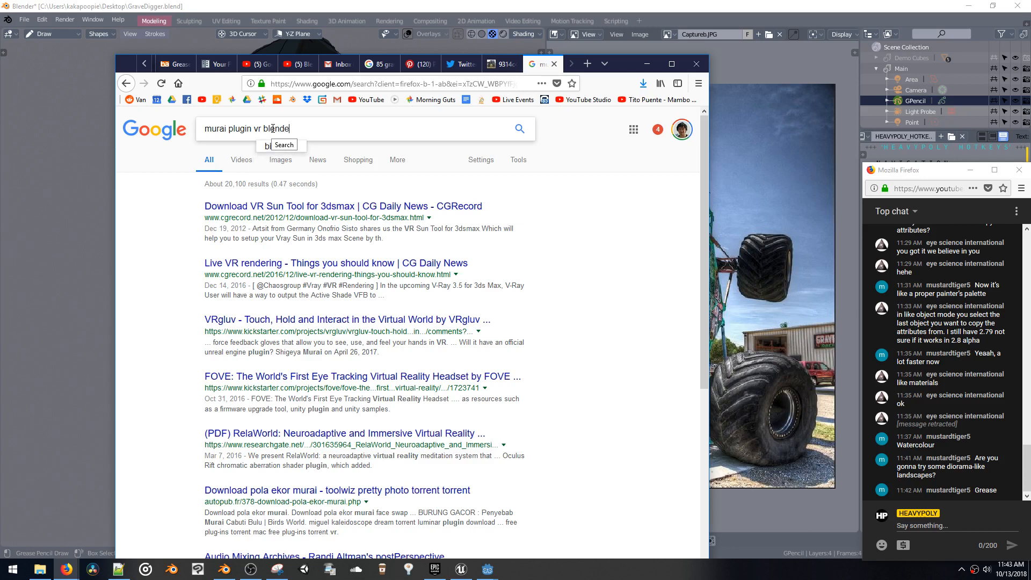
key(Return)
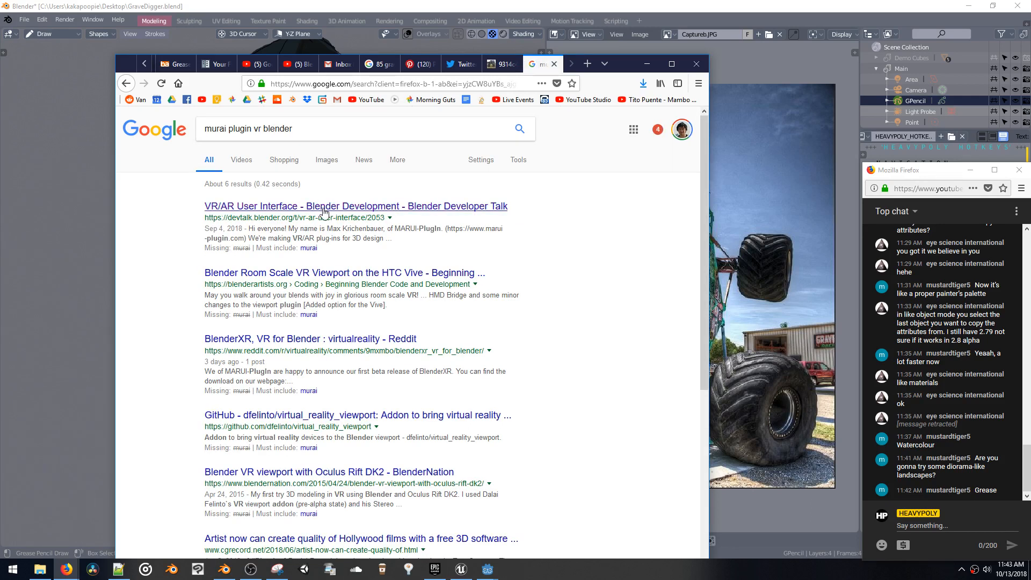
Correct the spelling in the query and search for "marui plugin vr blender"
click(215, 129)
click(214, 129)
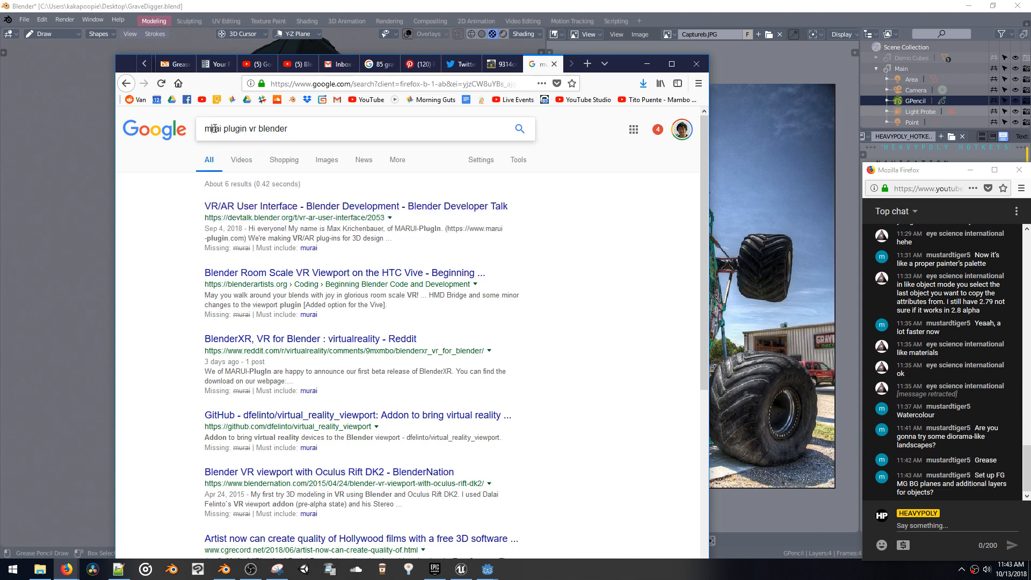
key(BackSpace)
text(ar)
drag(222, 132, 224, 132)
text(u)
key(Return)
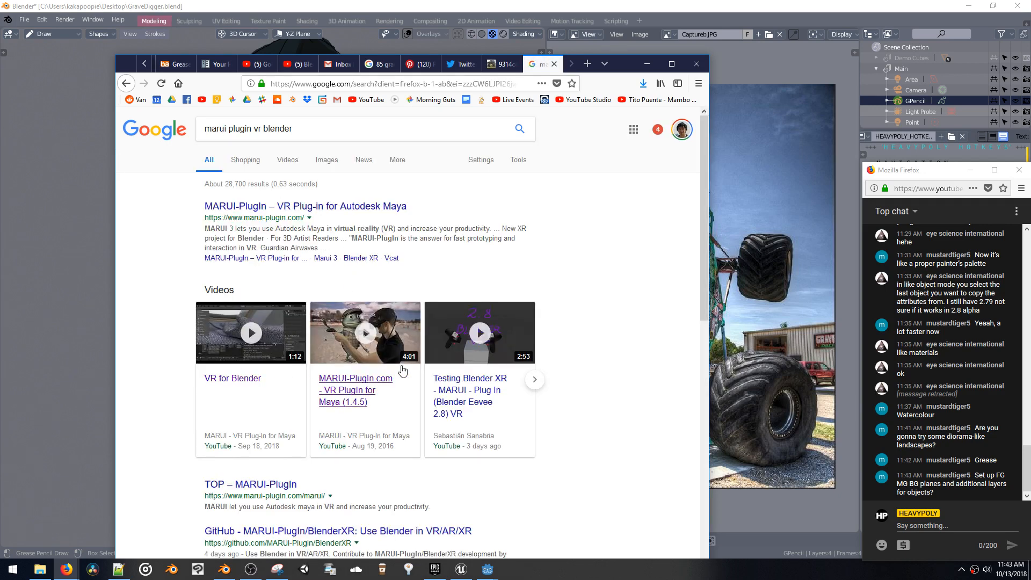
Open the video "Testing Blender XR - MARUI - Plug In (Blender Eevee 2.8) VR" and watch it in full screen
click(472, 383)
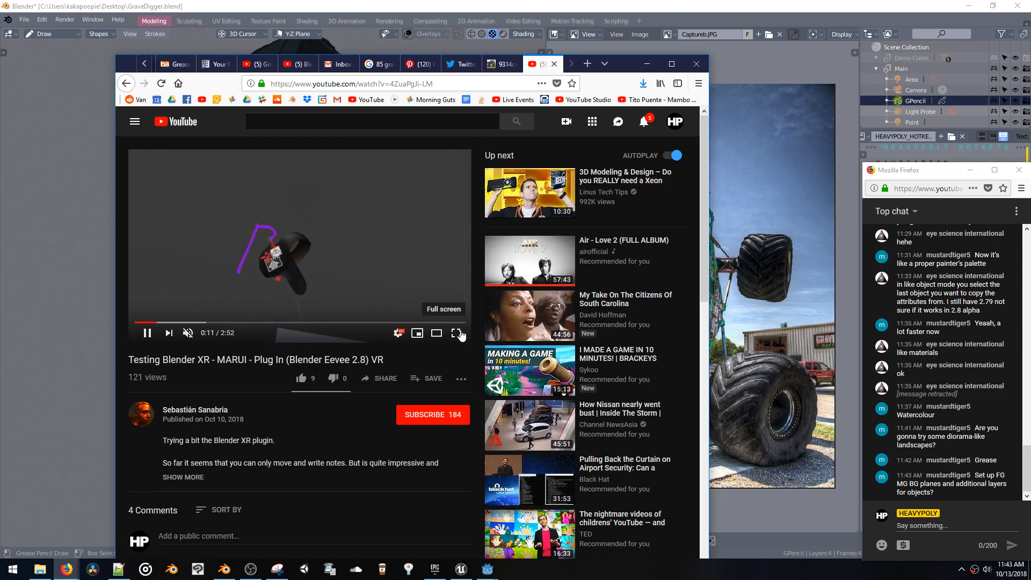
click(457, 334)
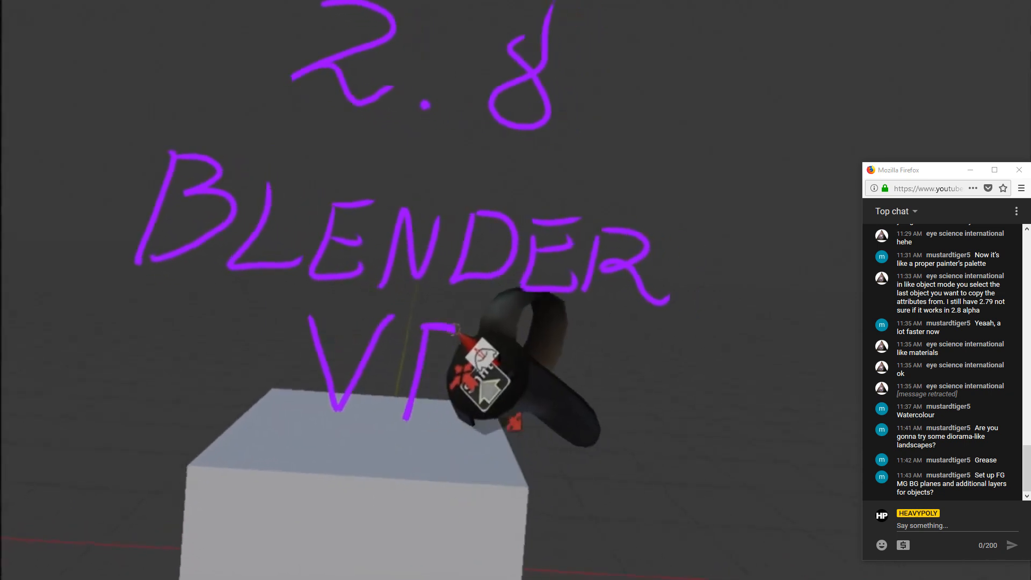
mouse_move(606, 331)
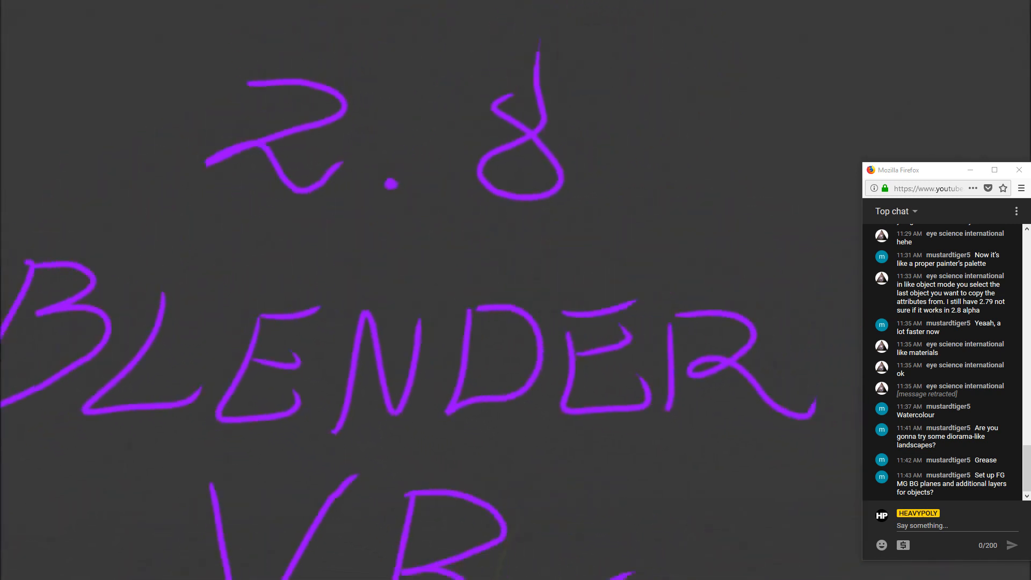
mouse_move(459, 249)
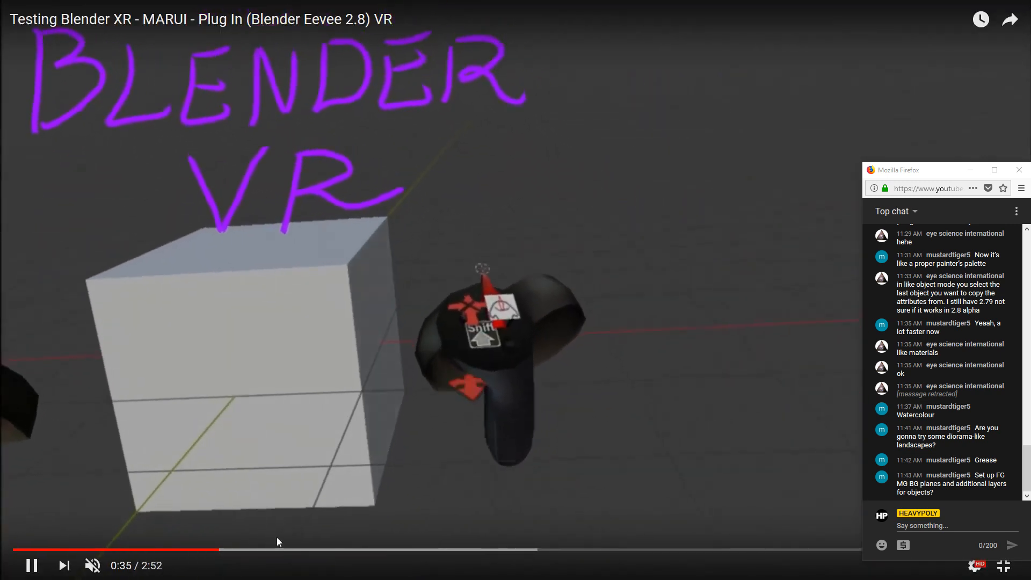
Skim the Blender XR video by jumping ahead in short intervals from 0:46 to past 2:07
click(283, 549)
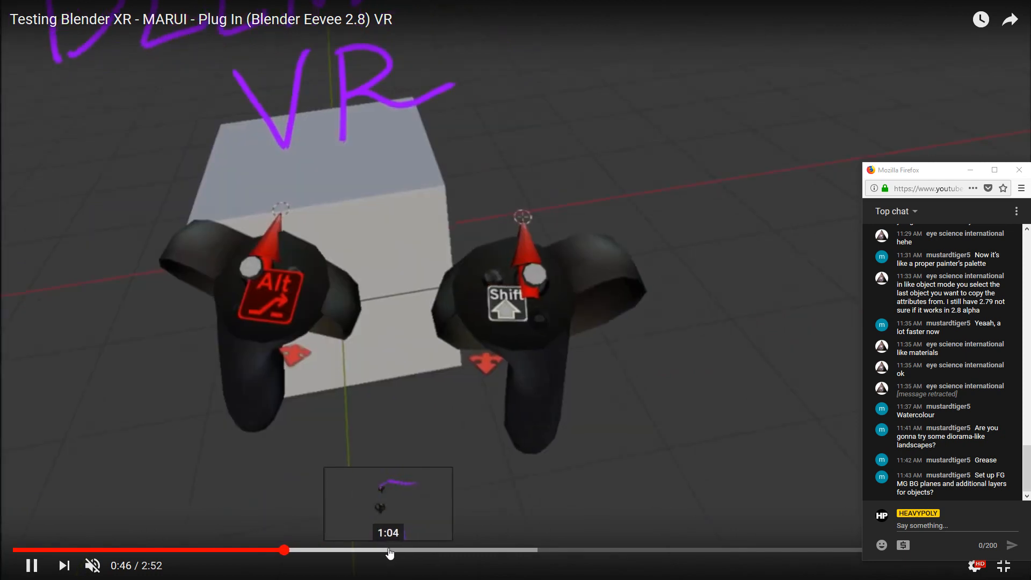
click(391, 549)
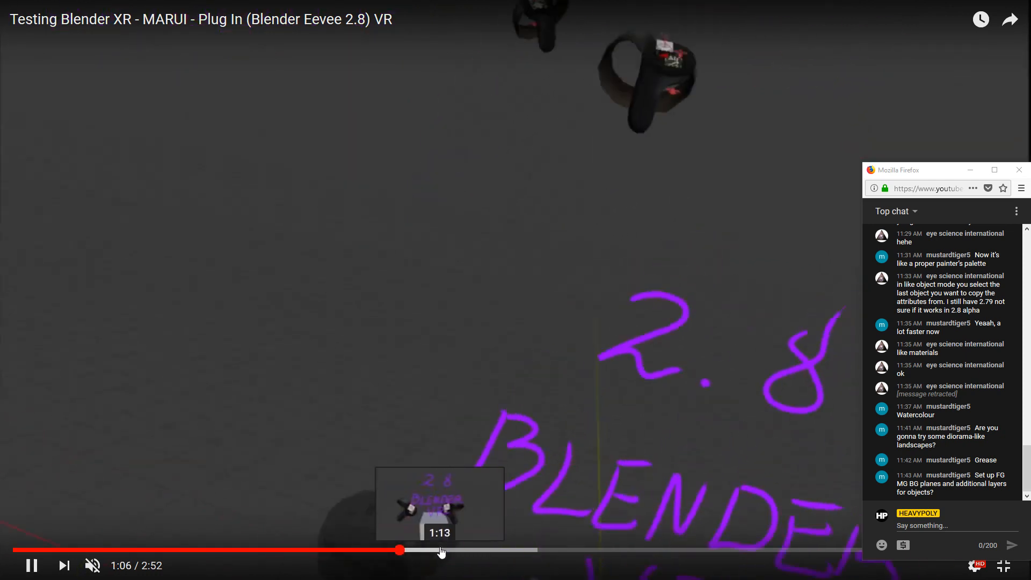
click(440, 550)
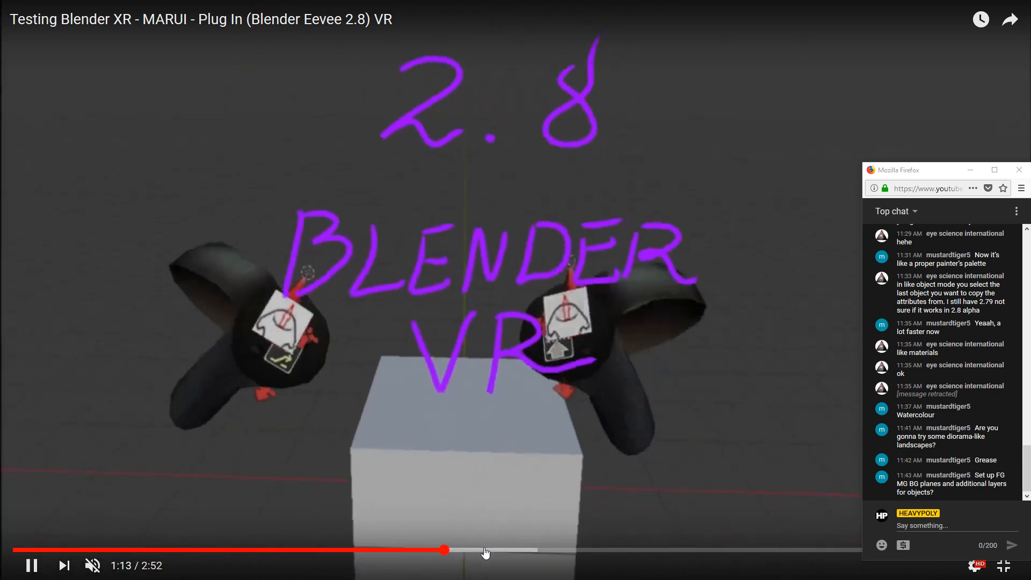
click(486, 550)
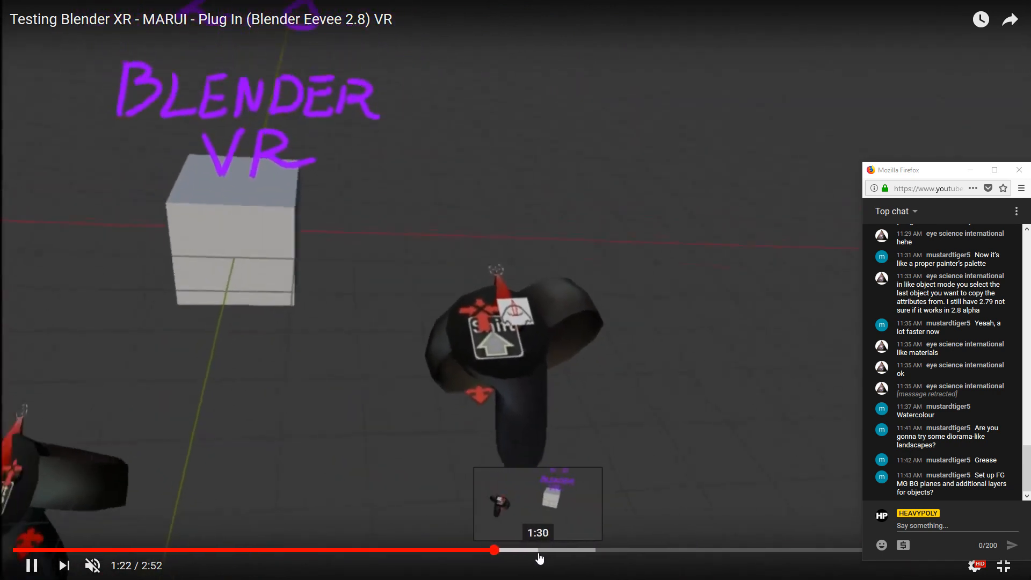
click(538, 551)
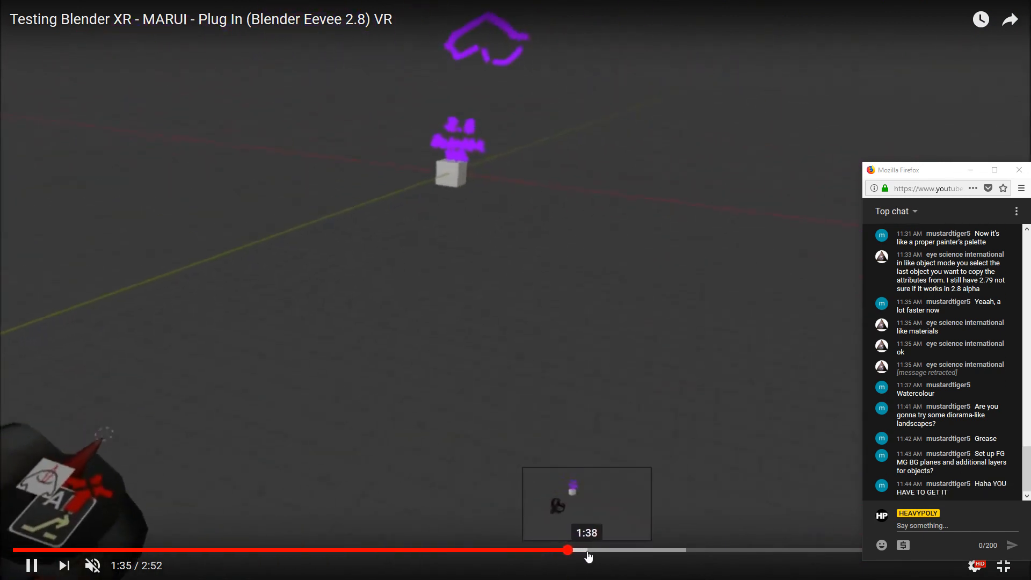
click(586, 551)
click(626, 551)
click(661, 551)
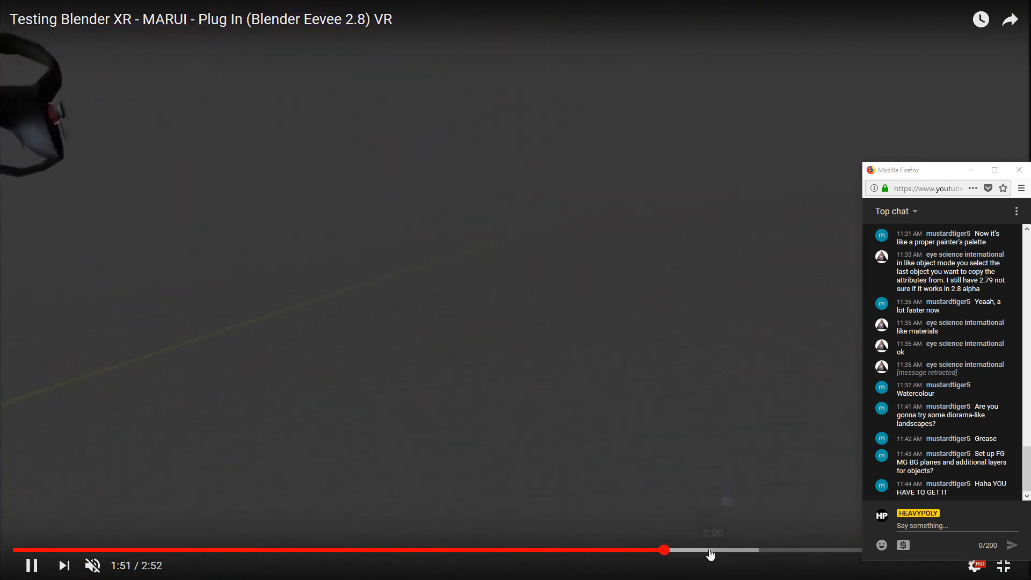
click(709, 551)
click(753, 550)
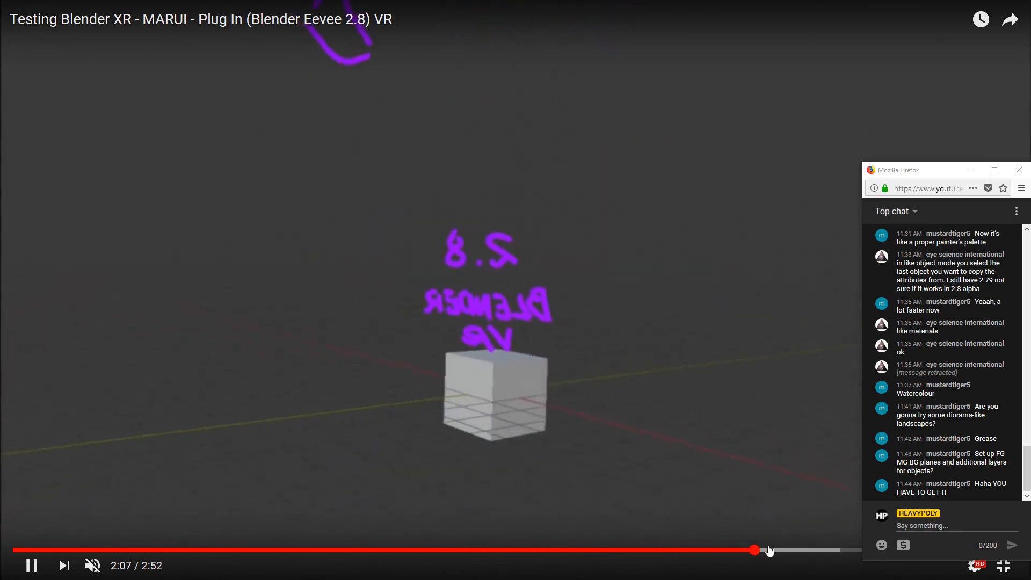
click(779, 551)
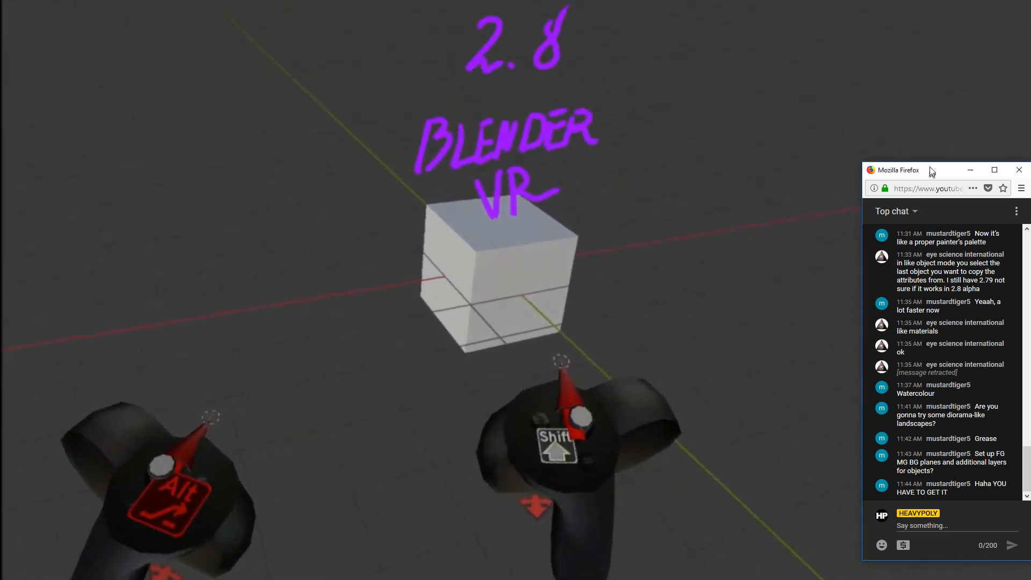
Move the chat window up clear of the video's timeline, skip to the video's end and leave full screen
drag(936, 170, 921, 103)
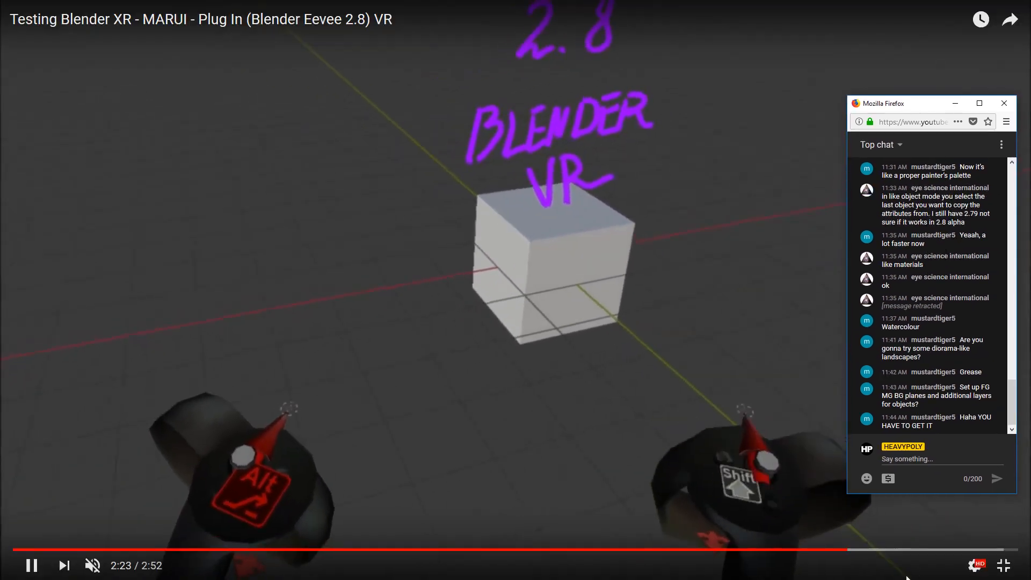
click(913, 551)
click(954, 551)
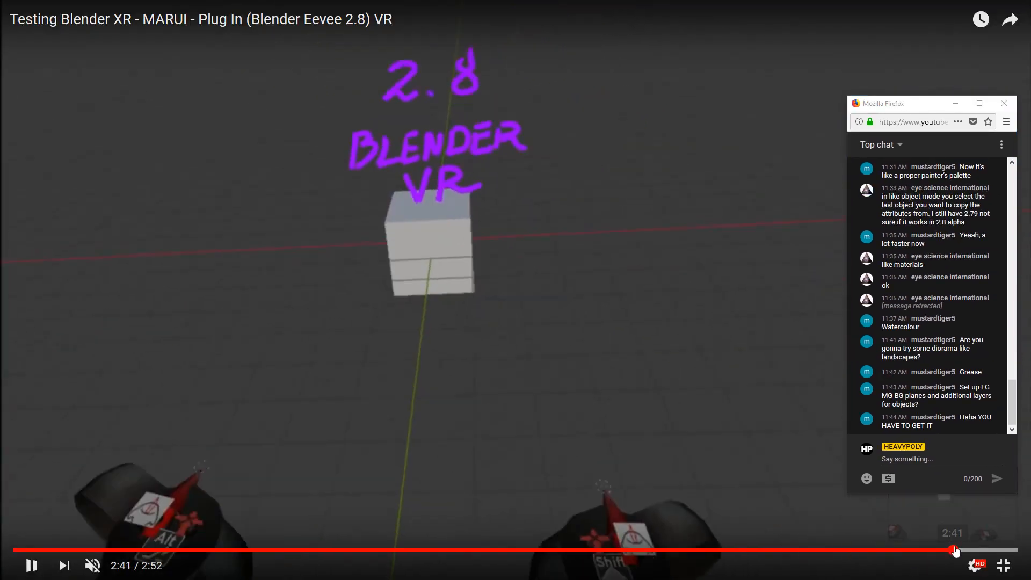
click(982, 551)
click(1000, 550)
click(1003, 564)
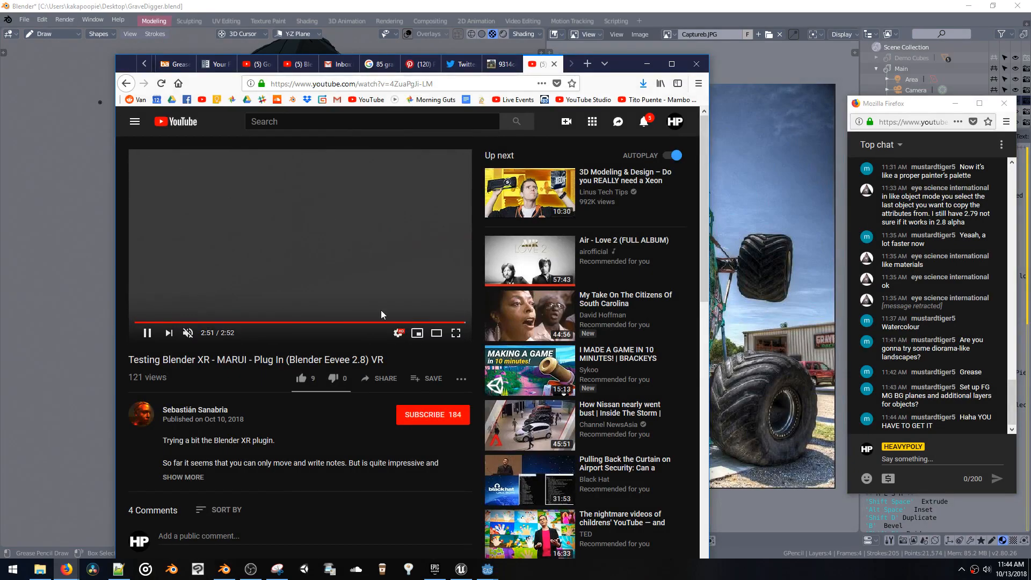
Expand and read the replies to the comment asking how to start up the plugin
scroll(360, 356, down, 3)
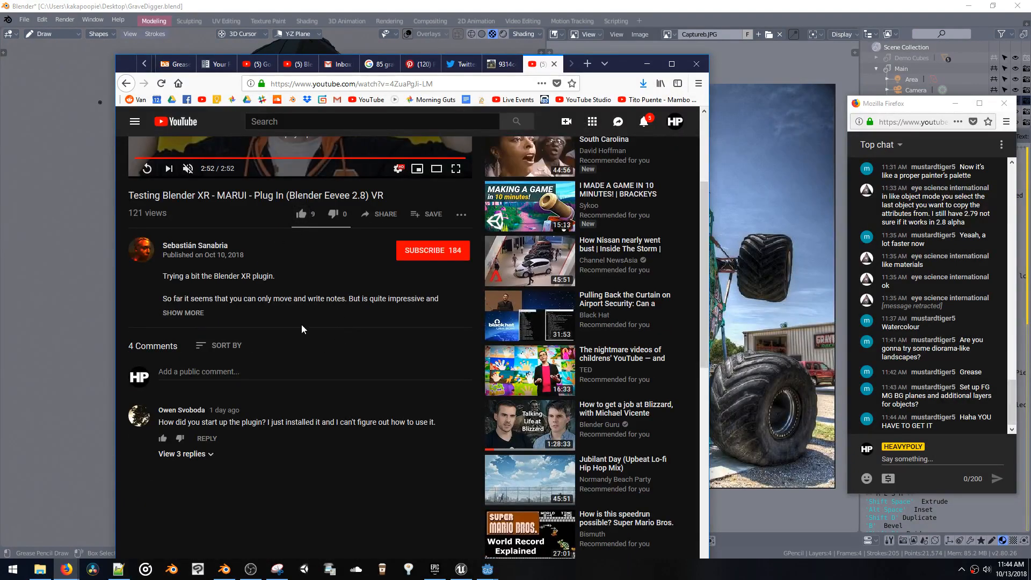
click(203, 454)
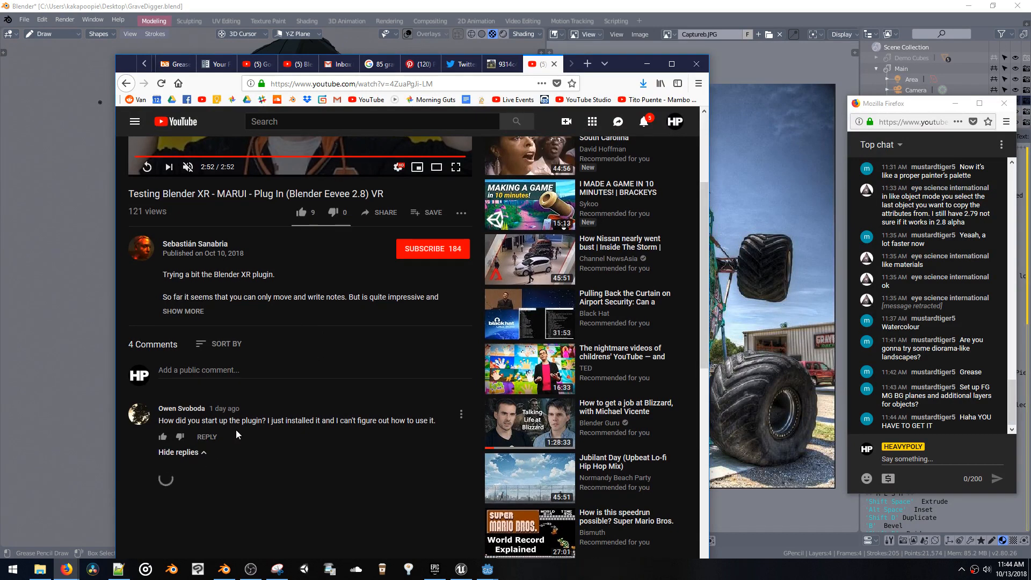
scroll(237, 430, down, 2)
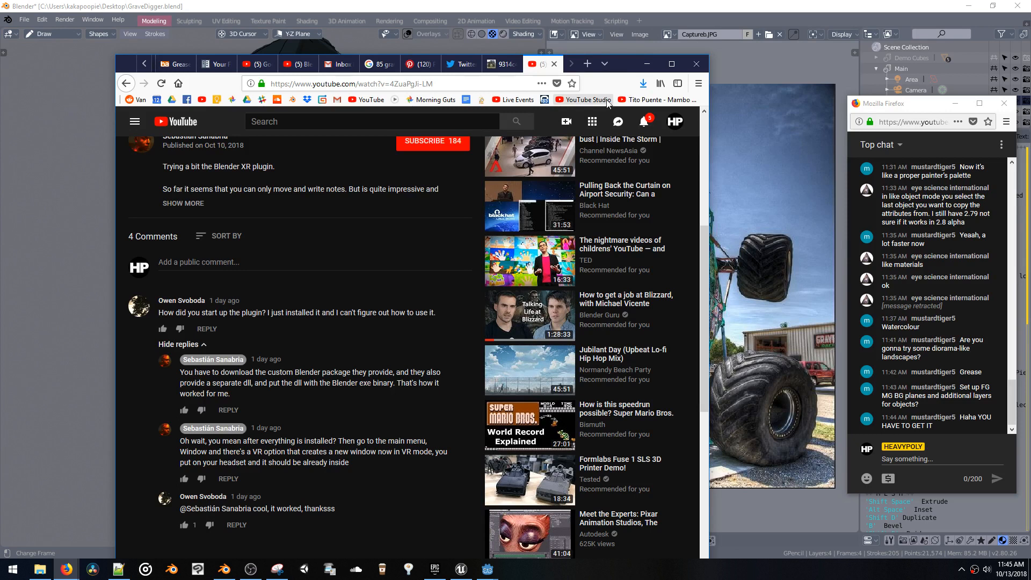
Switch back to the truck drawing in Blender and paint dark shading inside the lower wheel's hub
click(649, 64)
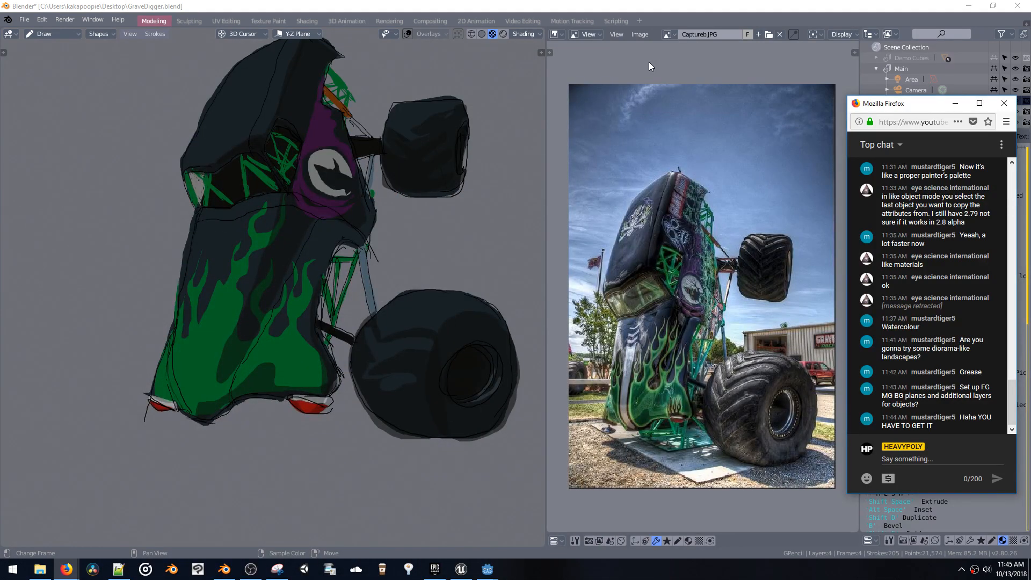
click(401, 263)
mouse_move(401, 263)
middle_down()
mouse_move(381, 308)
mouse_move(349, 278)
middle_up()
shift+middle_drag(362, 213, 392, 210)
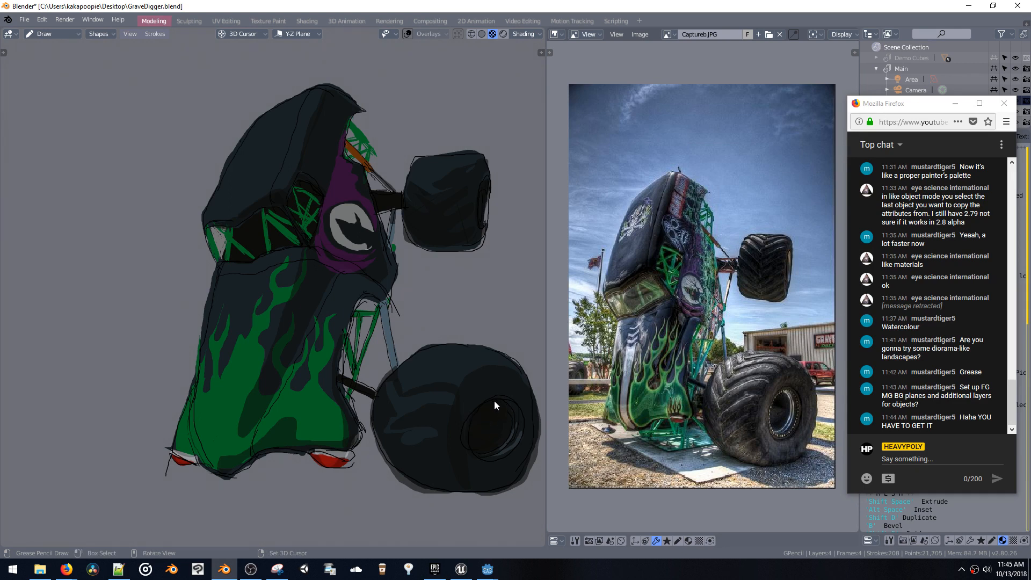
drag(494, 400, 478, 420)
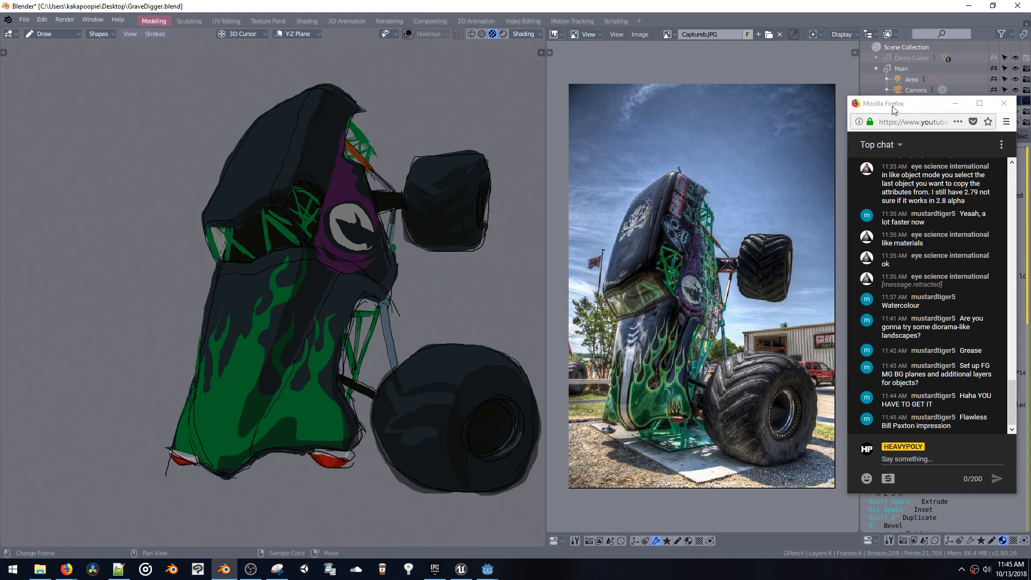
drag(894, 110, 908, 85)
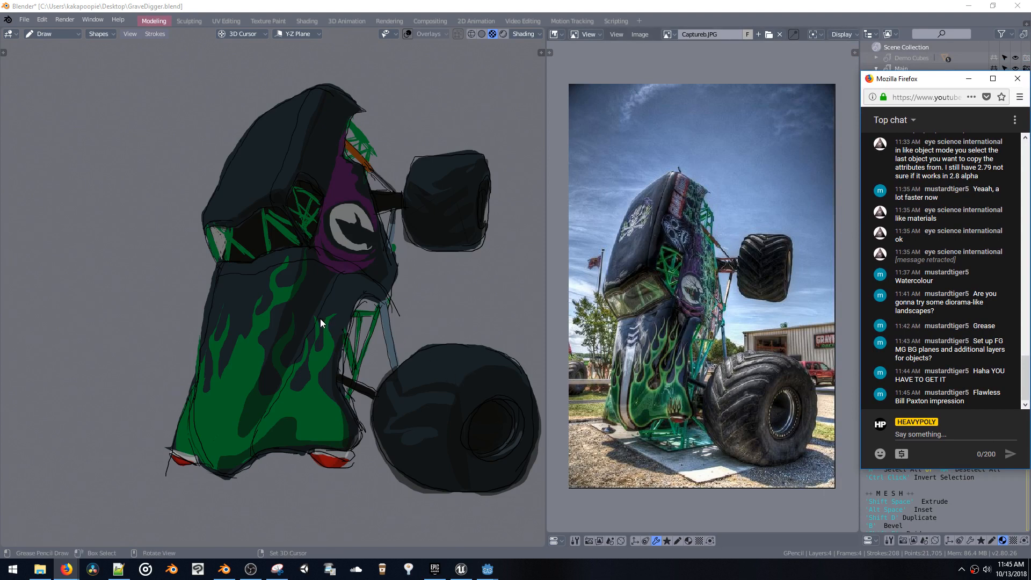
drag(432, 312, 435, 324)
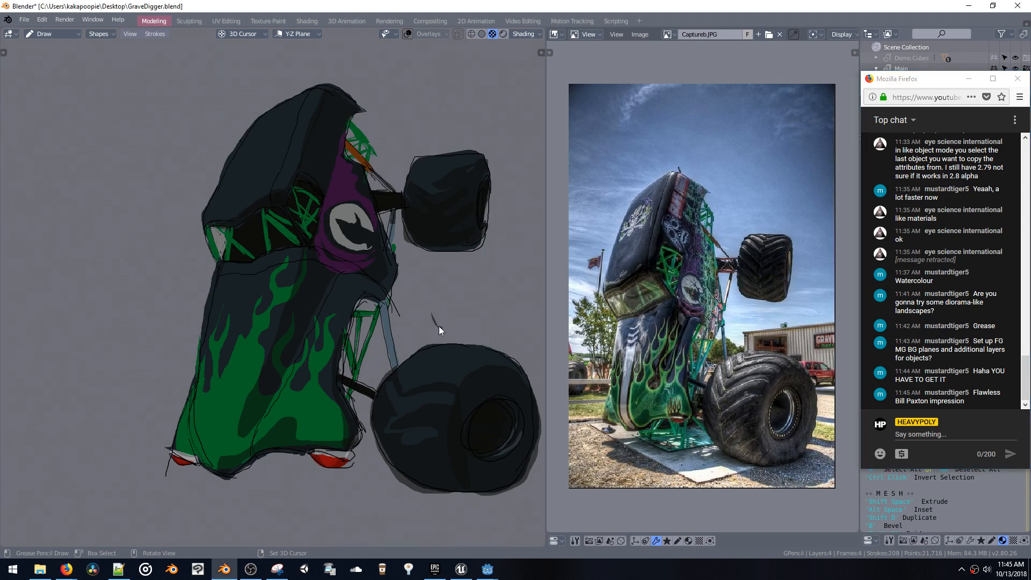
key(ctrl+z)
mouse_move(446, 308)
middle_down()
mouse_move(398, 311)
mouse_move(356, 292)
middle_up()
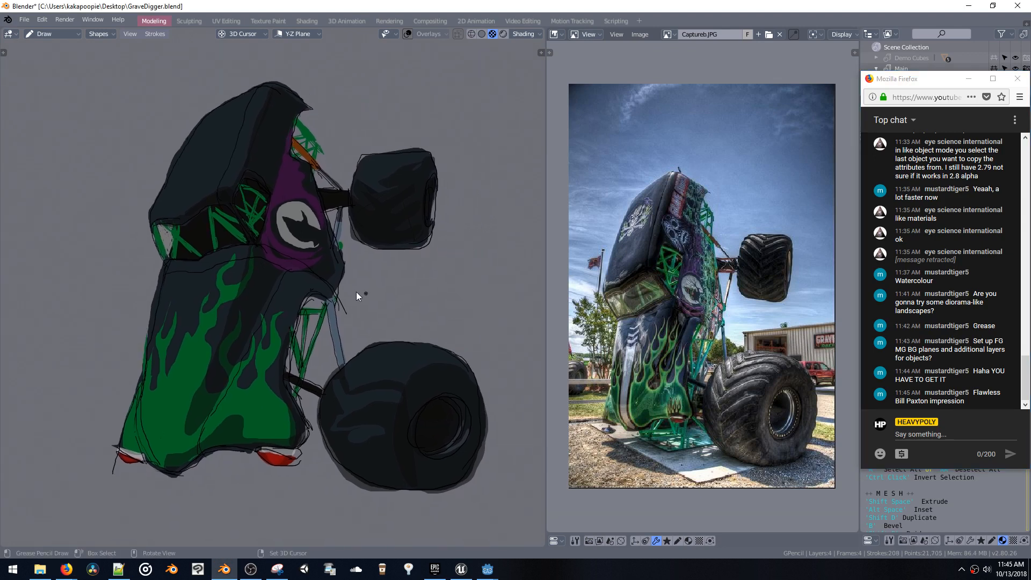
middle_drag(405, 313, 414, 304)
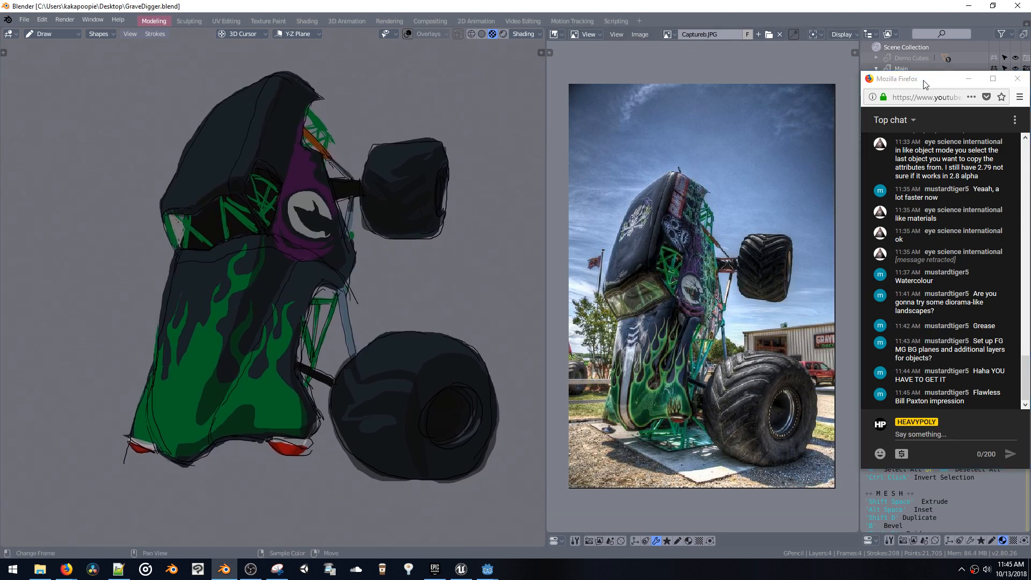
Move the chat window aside to look at the hotkey list and put it back just below the outliner
mouse_move(915, 82)
mouse_down()
mouse_move(843, 59)
mouse_move(744, 85)
mouse_up()
click(1027, 278)
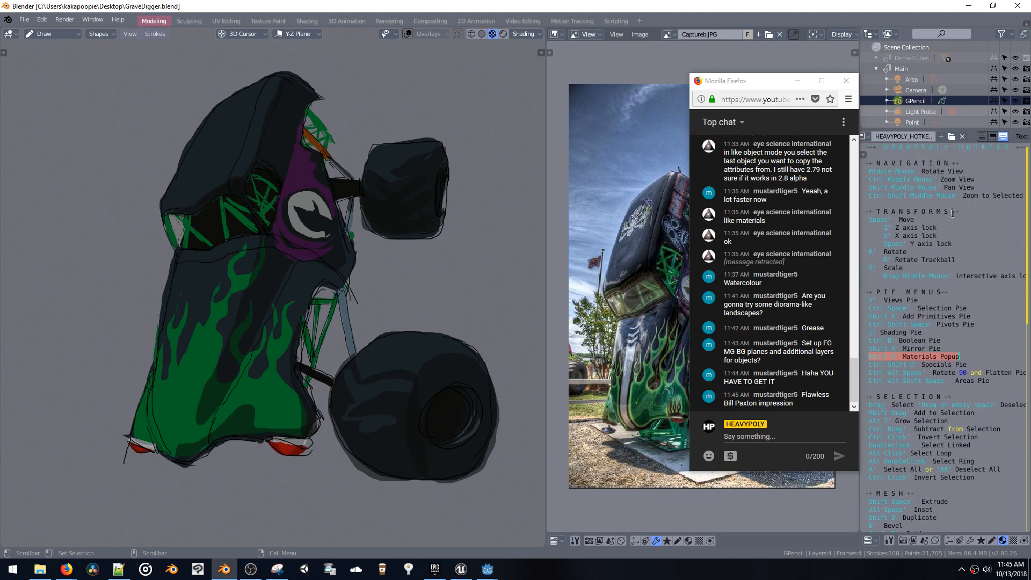
drag(757, 88, 920, 147)
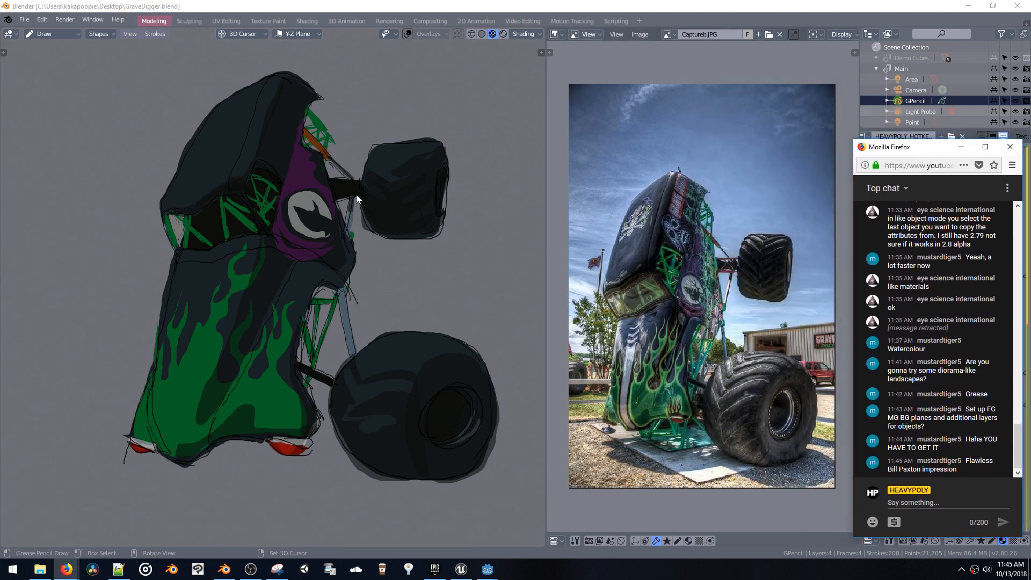
Try a dark Grease Pencil stroke beside the truck, undo it, and check the material and layer settings
click(365, 268)
key(space)
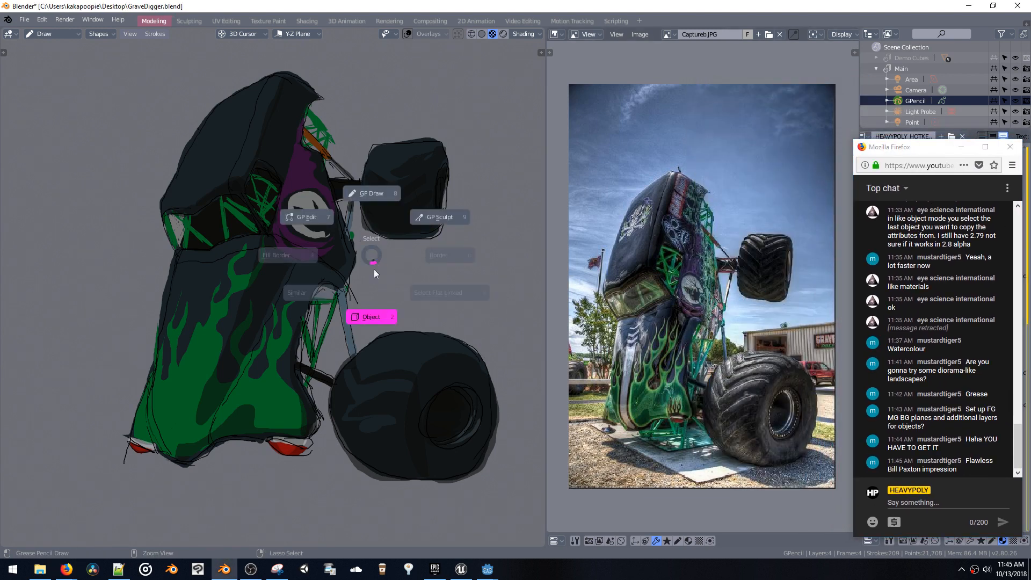
key(space)
click(372, 230)
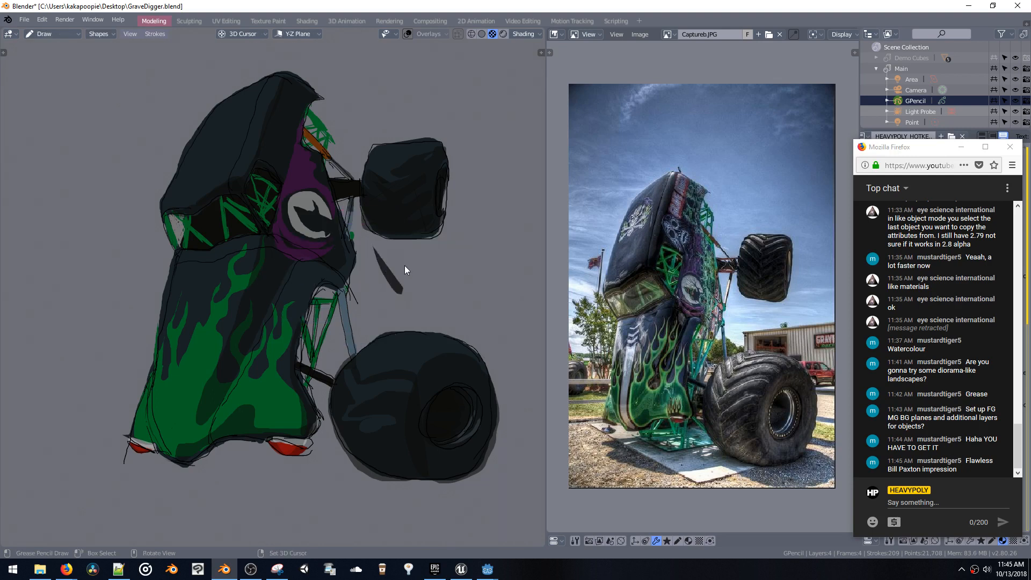
drag(404, 265, 497, 263)
key(ctrl+z)
key(shift+v)
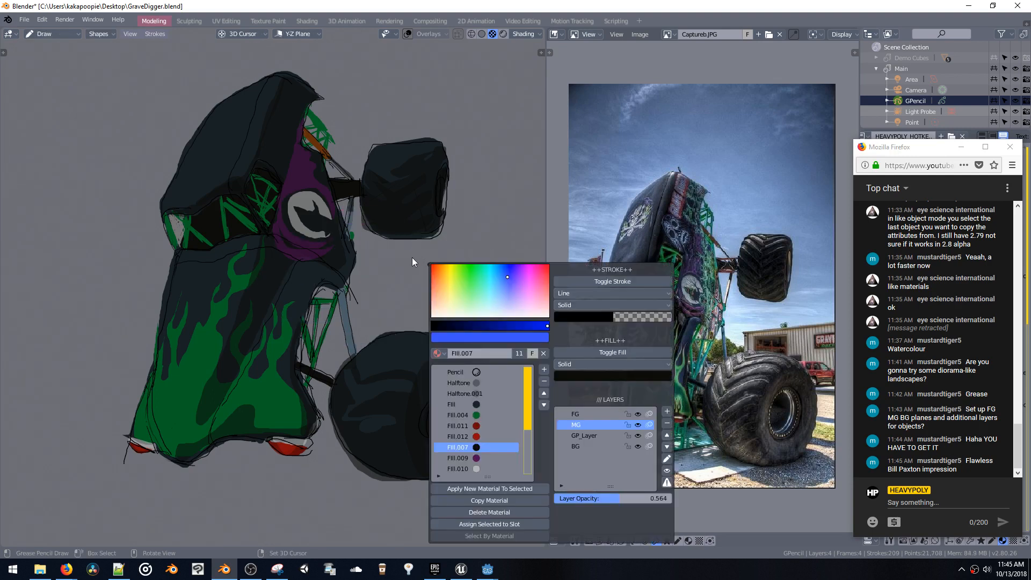
middle_drag(390, 228, 397, 236)
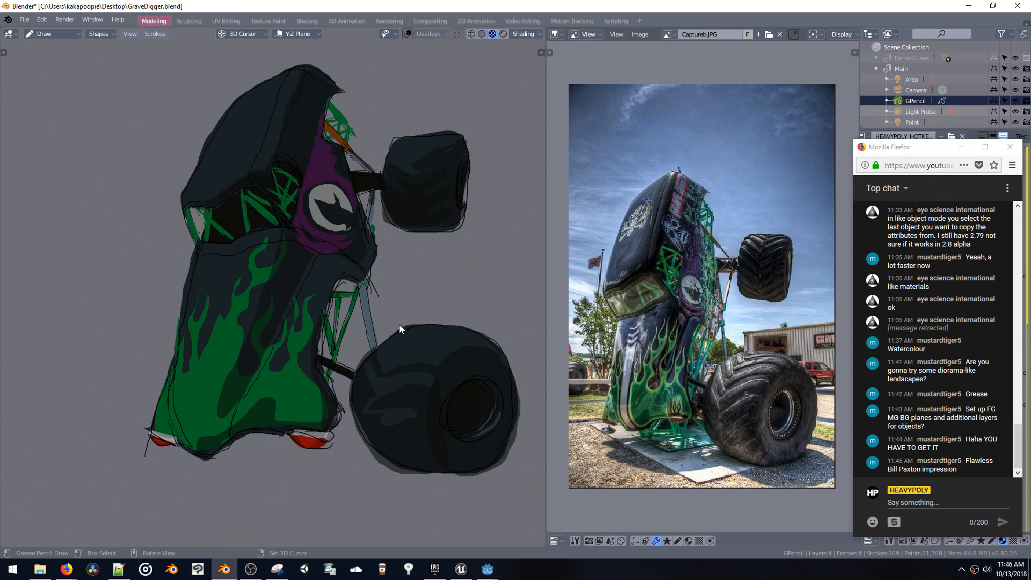
Make Fill.010 the active Grease Pencil material for the truck drawing
shift+middle_drag(412, 300, 416, 318)
key(shift+v)
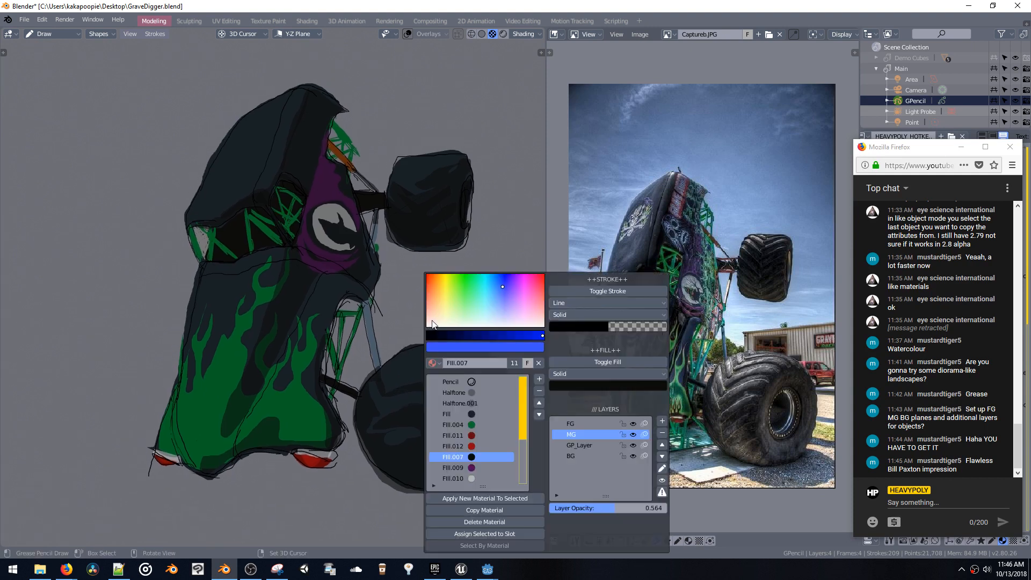
click(461, 478)
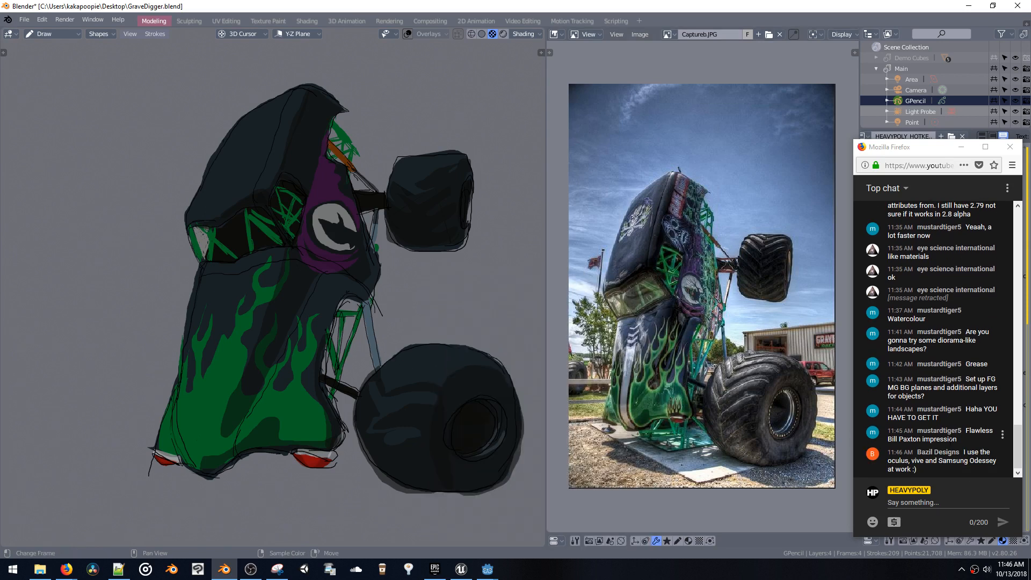
Check the newest live chat message, and reread the YouTube comment replies about installing the plugin in the browser
drag(919, 452, 942, 466)
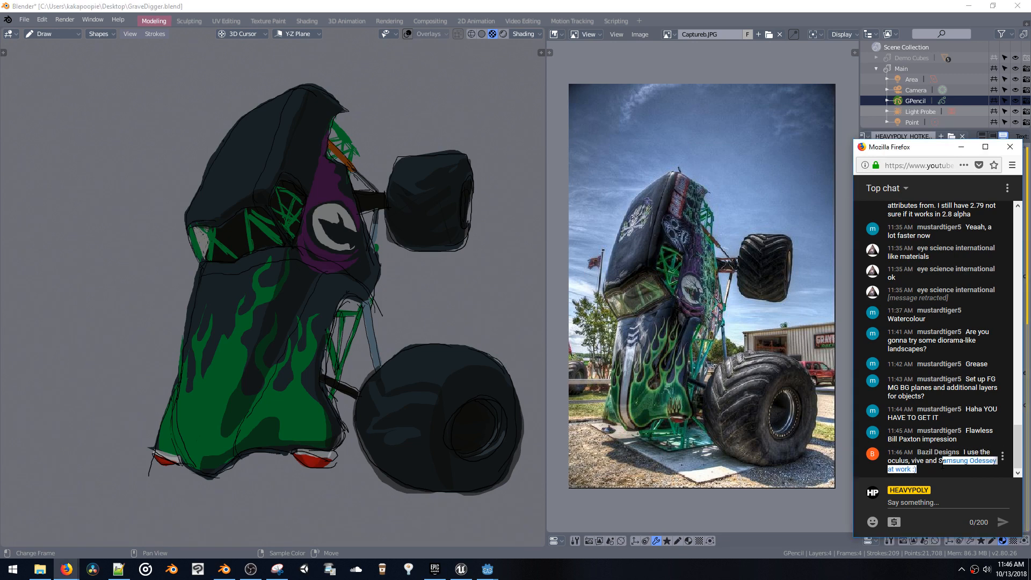
click(942, 465)
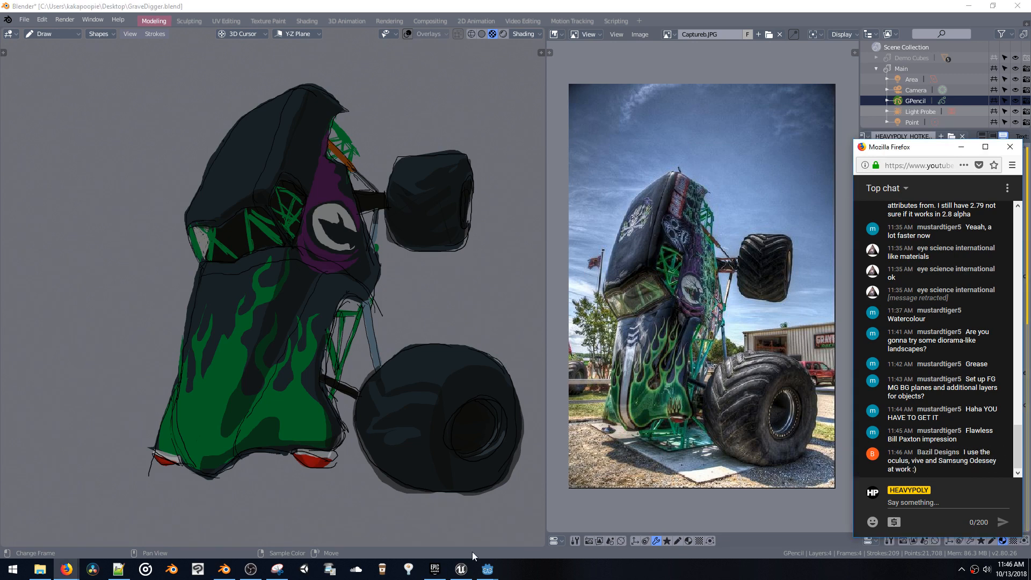
mouse_move(66, 569)
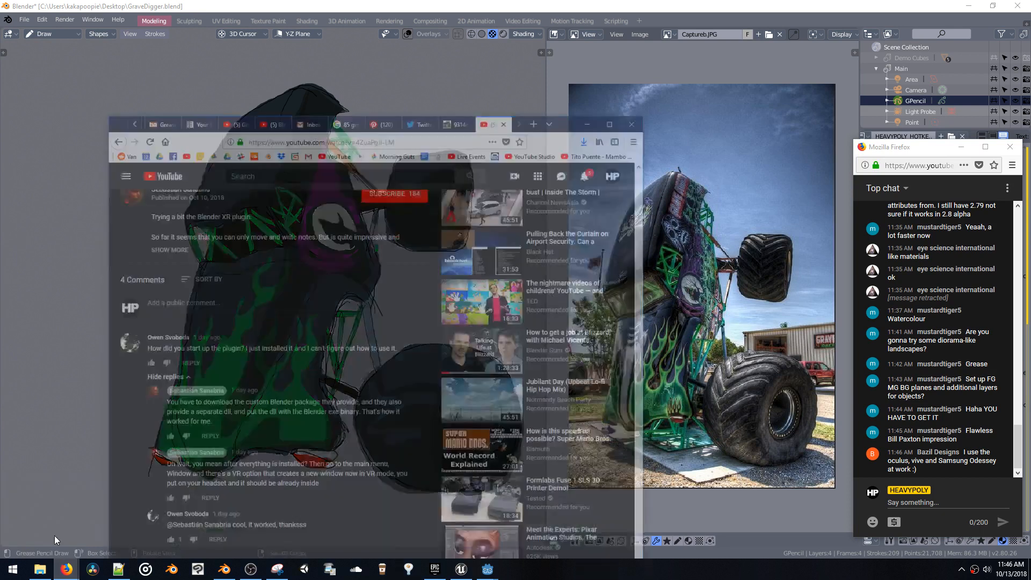
click(53, 536)
scroll(441, 265, up, 5)
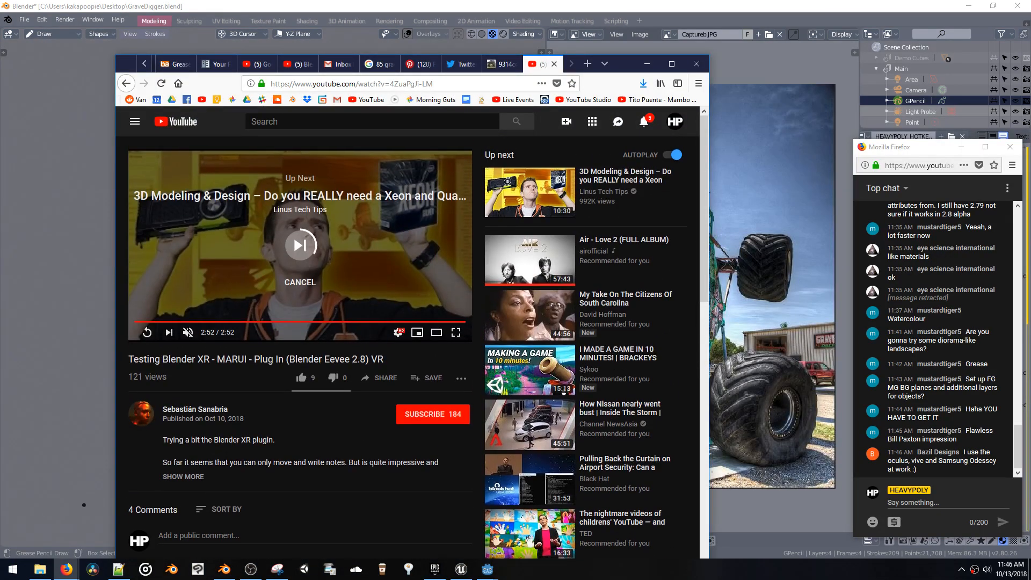
scroll(247, 327, down, 6)
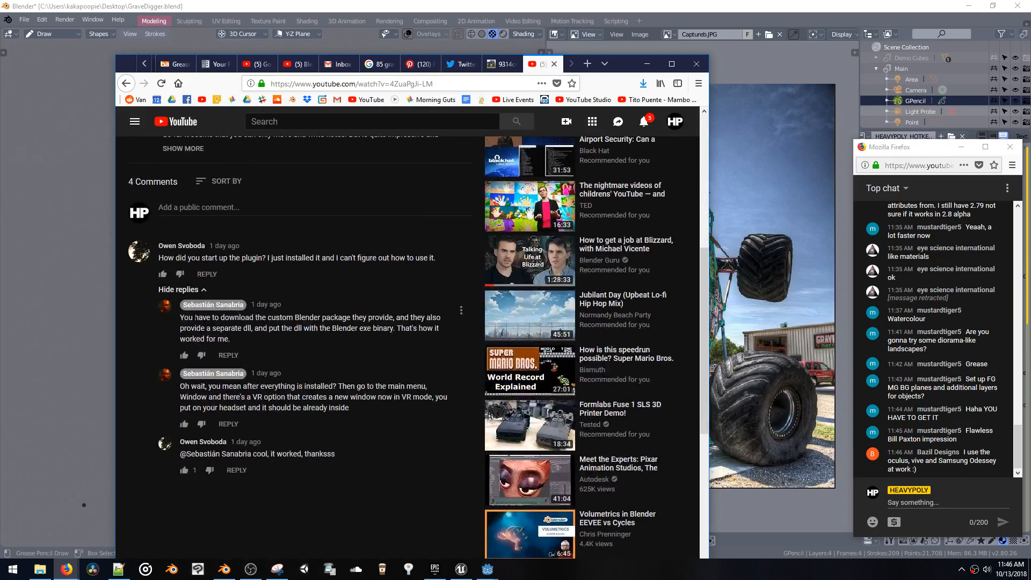
drag(193, 317, 396, 335)
click(396, 335)
Copy the word MARUI from the video title and search YouTube for it
scroll(387, 328, up, 5)
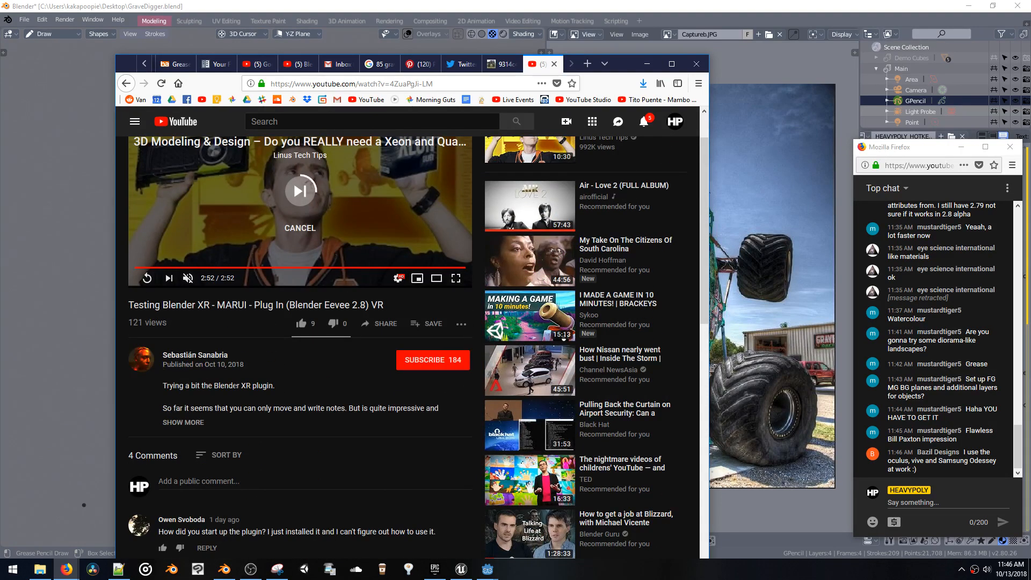
scroll(233, 368, up, 1)
drag(221, 359, 249, 359)
key(ctrl+c)
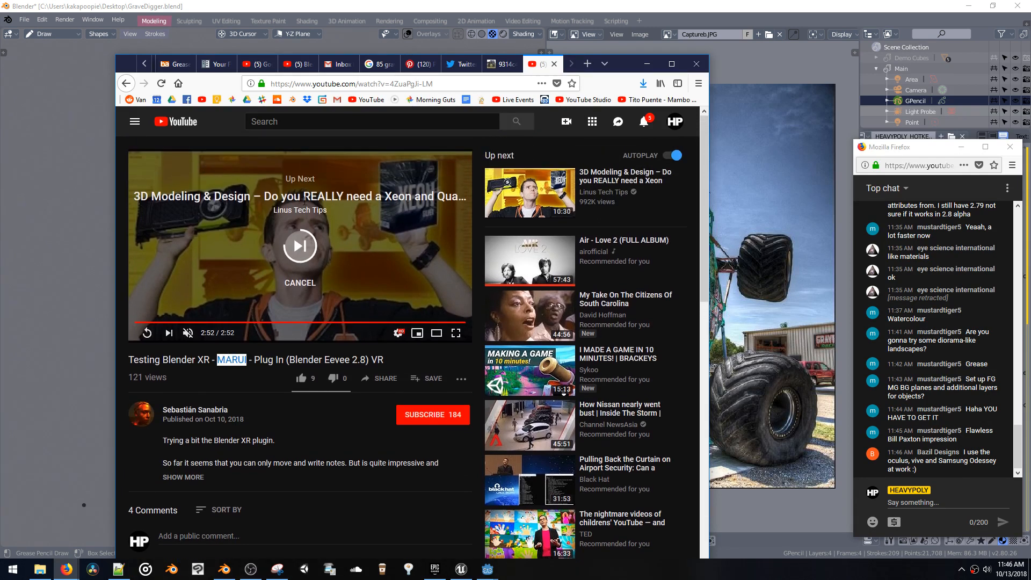
click(304, 120)
key(ctrl+v)
key(Return)
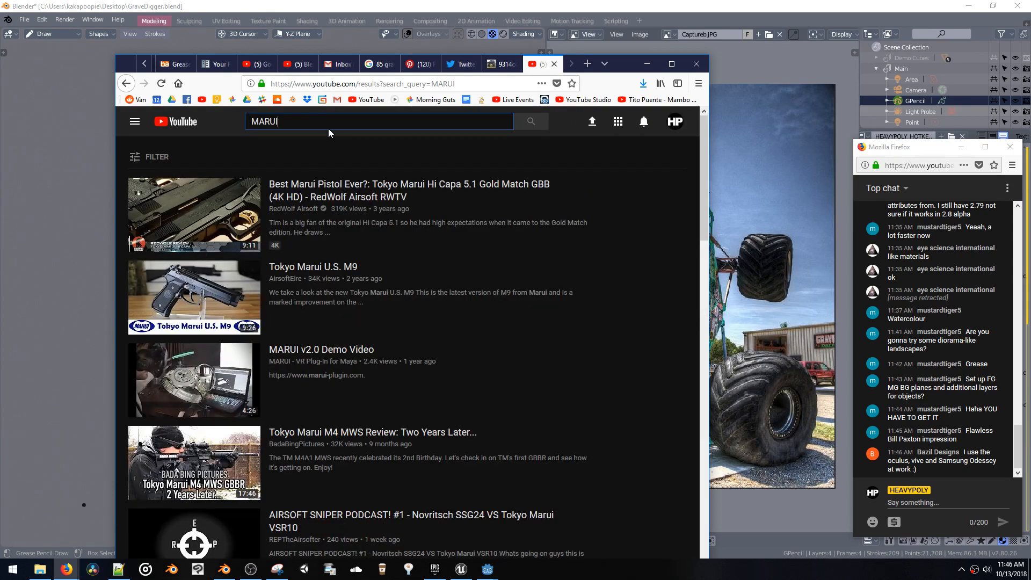
Refine the YouTube search to "MARUI vr" and look over the uploads on the MARUI - VR Plug-In for Maya channel
text(vr)
key(Return)
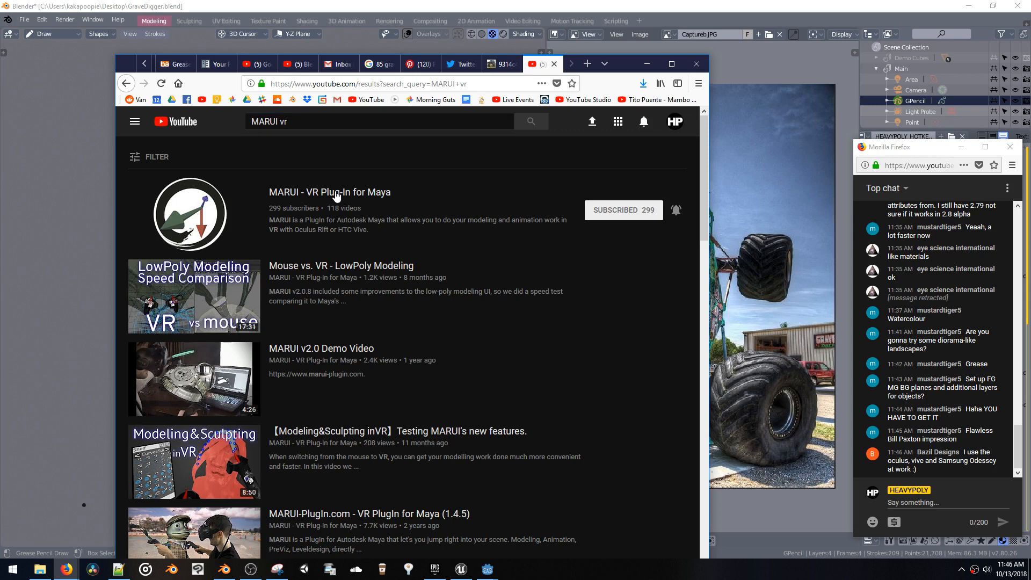
click(336, 196)
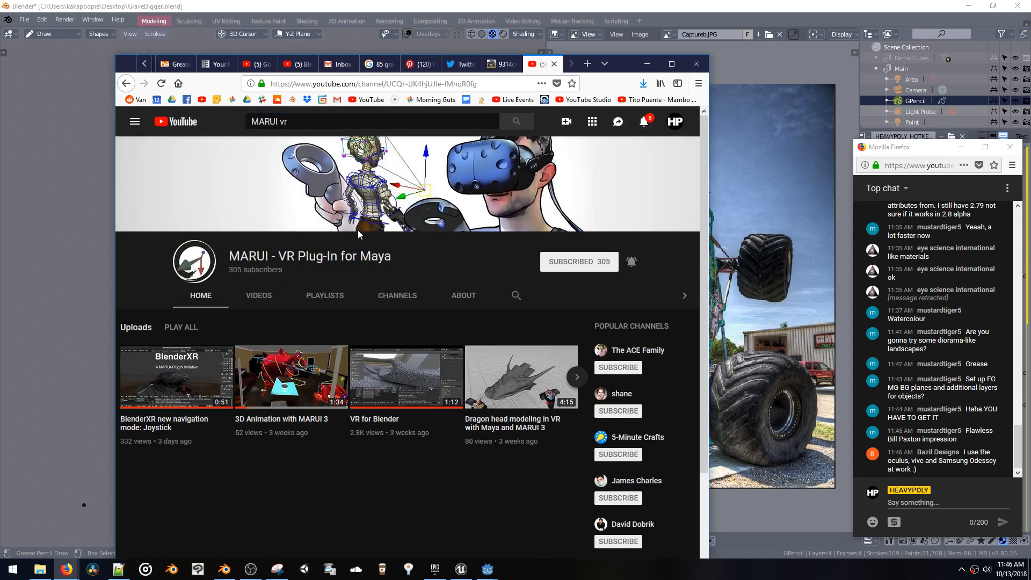
scroll(367, 239, down, 3)
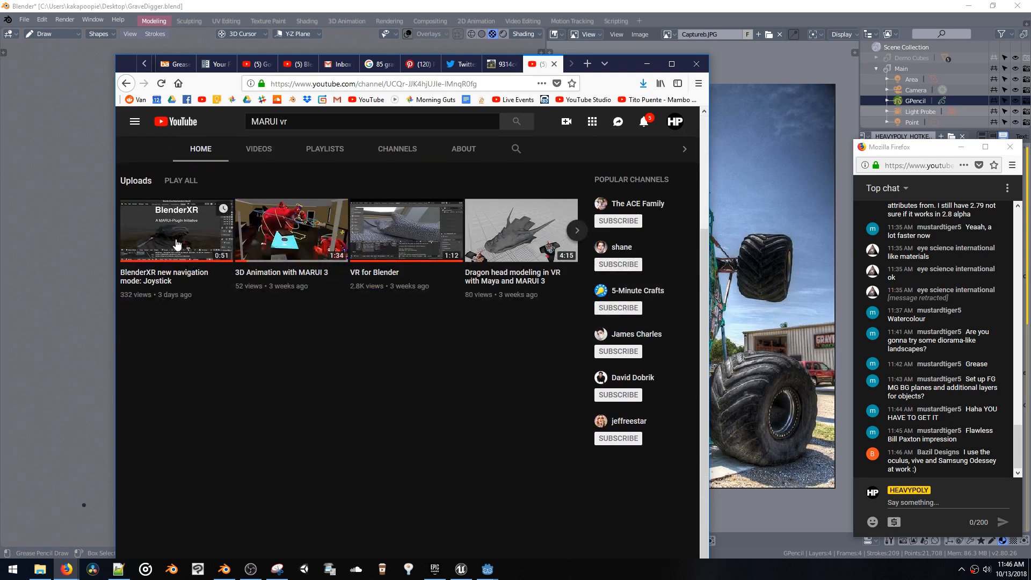
scroll(222, 207, up, 3)
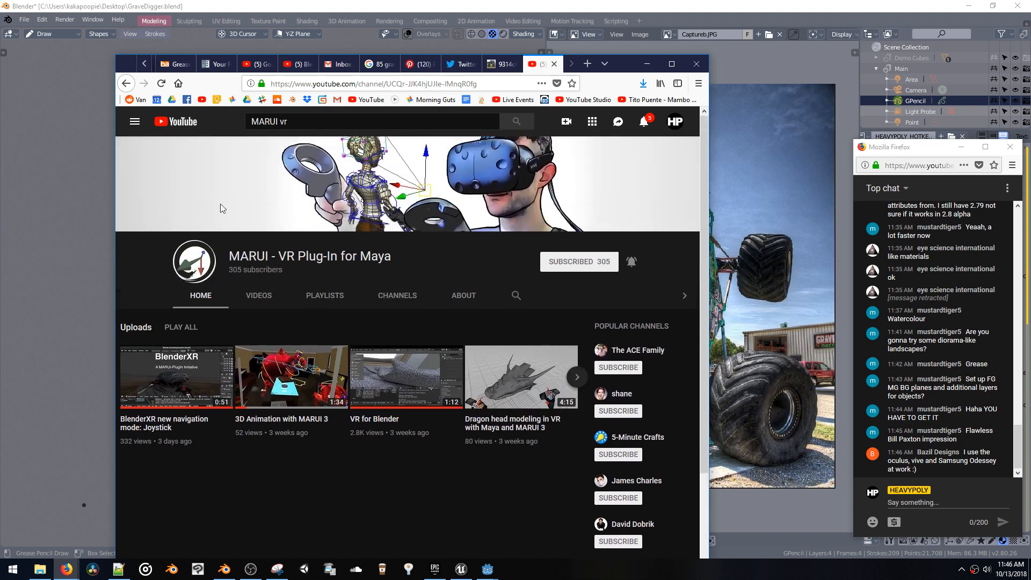
Switch to the Twitter page and search it for MARUI
click(276, 121)
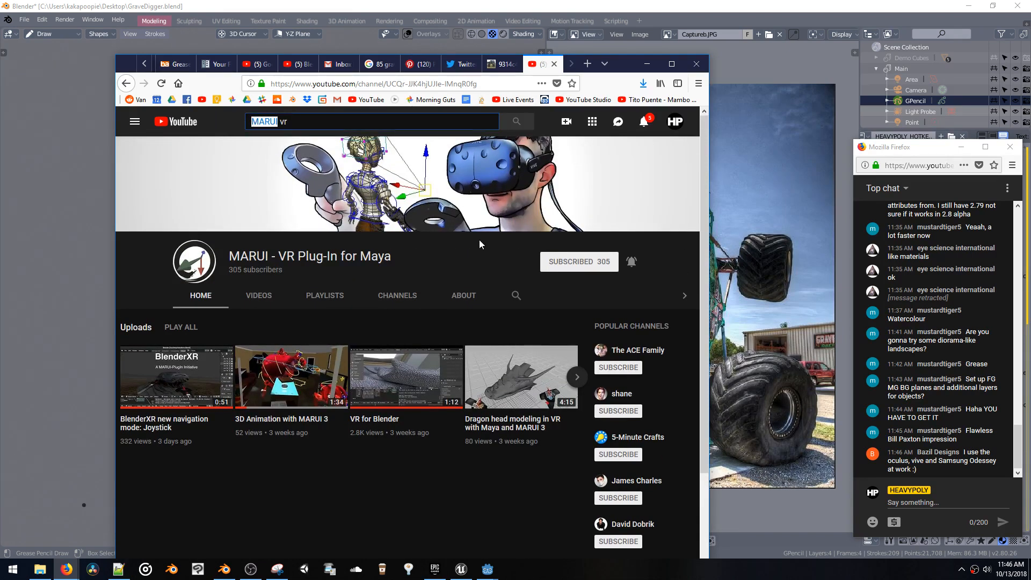
click(461, 64)
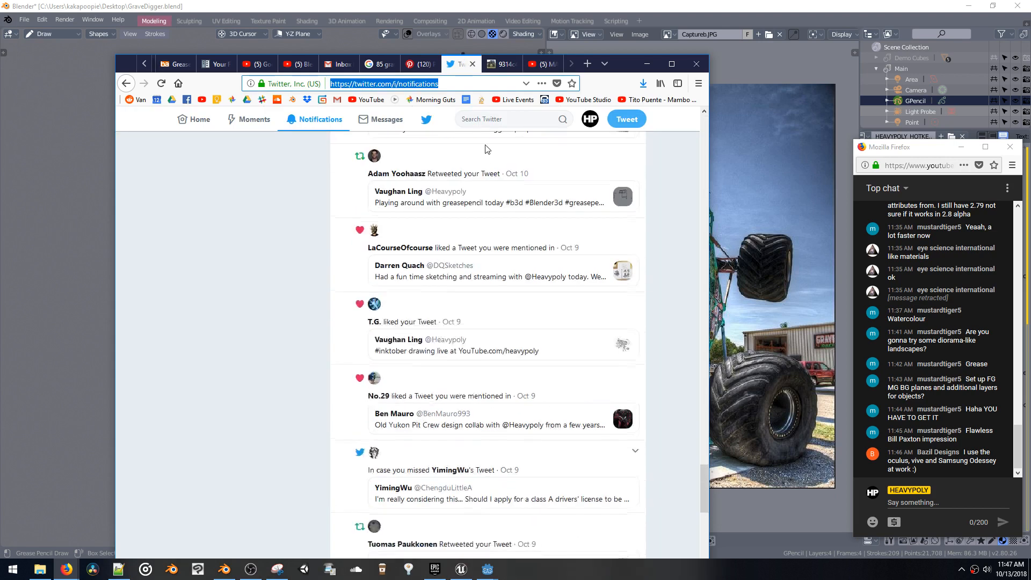
scroll(486, 148, up, 3)
click(505, 119)
text(MARUI)
key(Return)
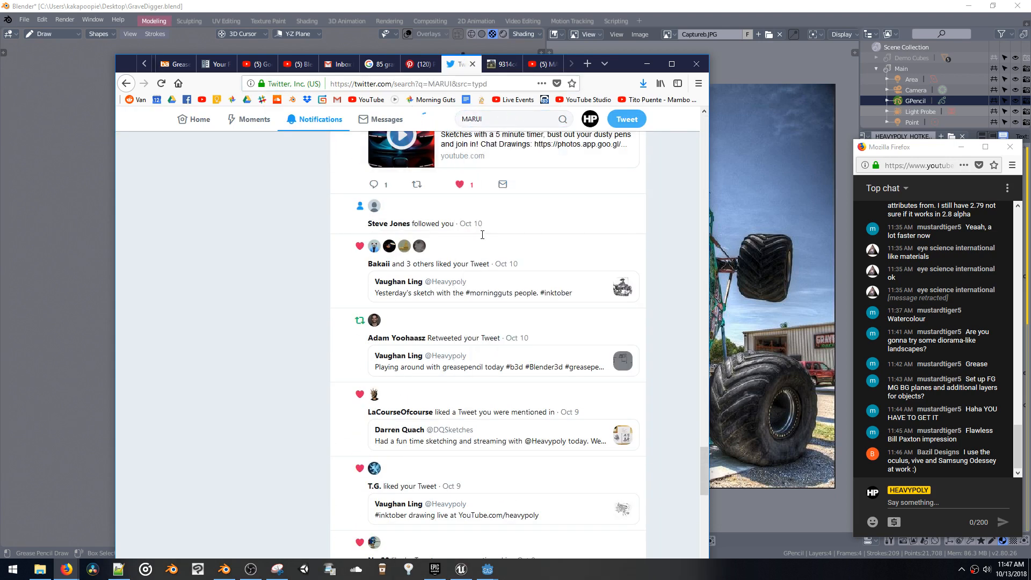
Look over the Twitter results and narrow the search to "MARUI vr"
scroll(506, 151, down, 3)
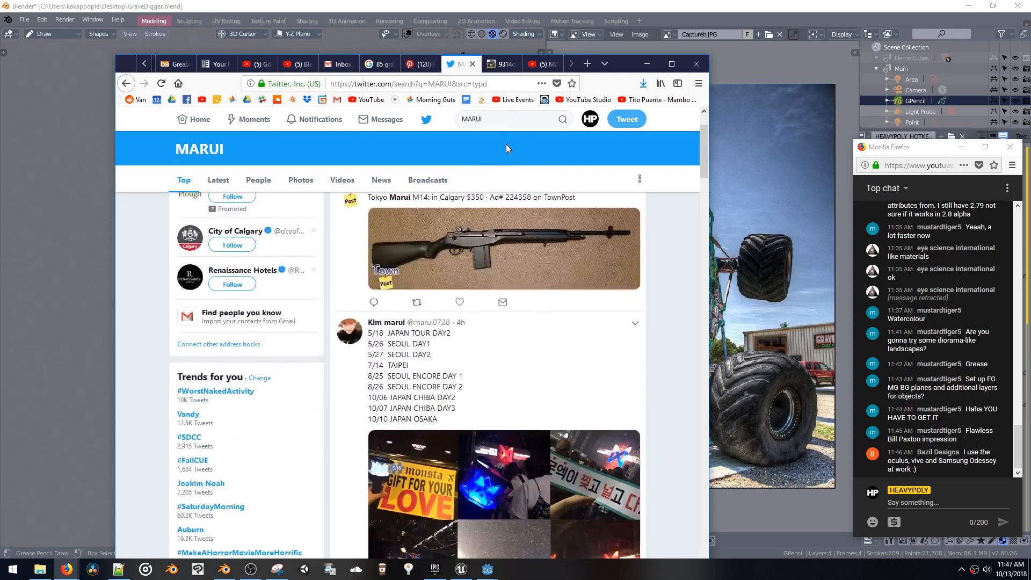
click(508, 119)
text(br)
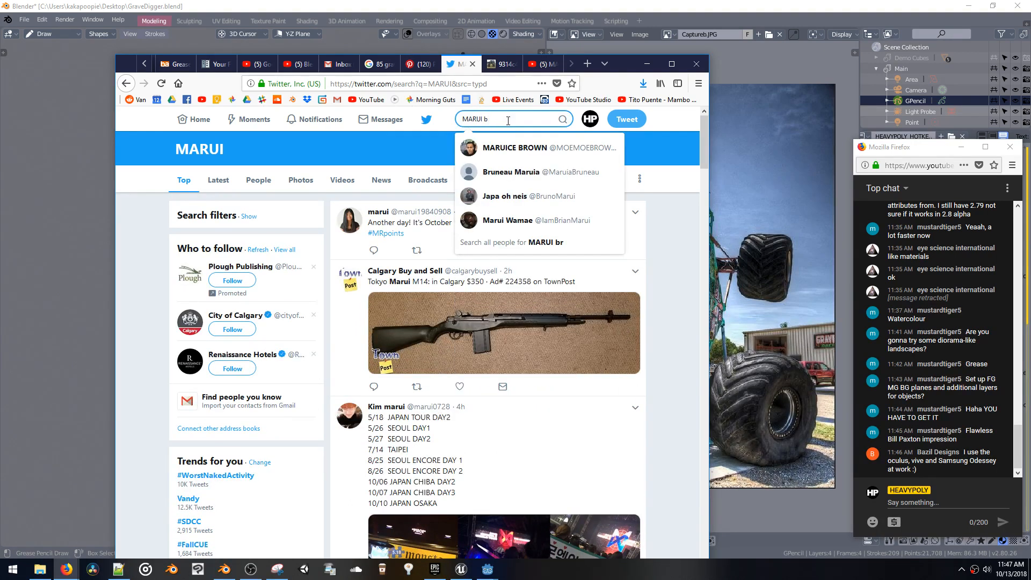
key(Return)
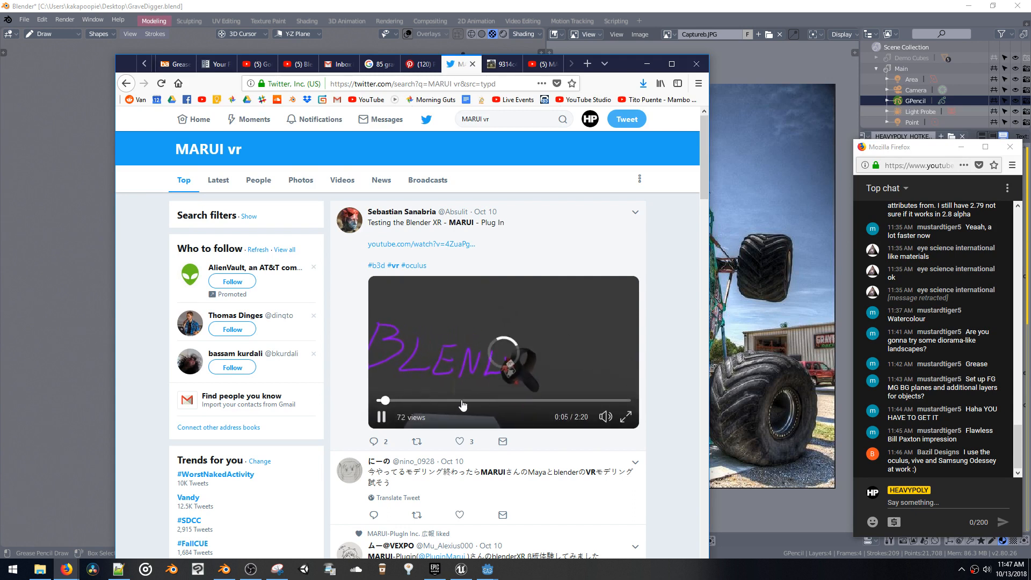
Skim through the Blender XR plug-in test video in the first search result
click(485, 400)
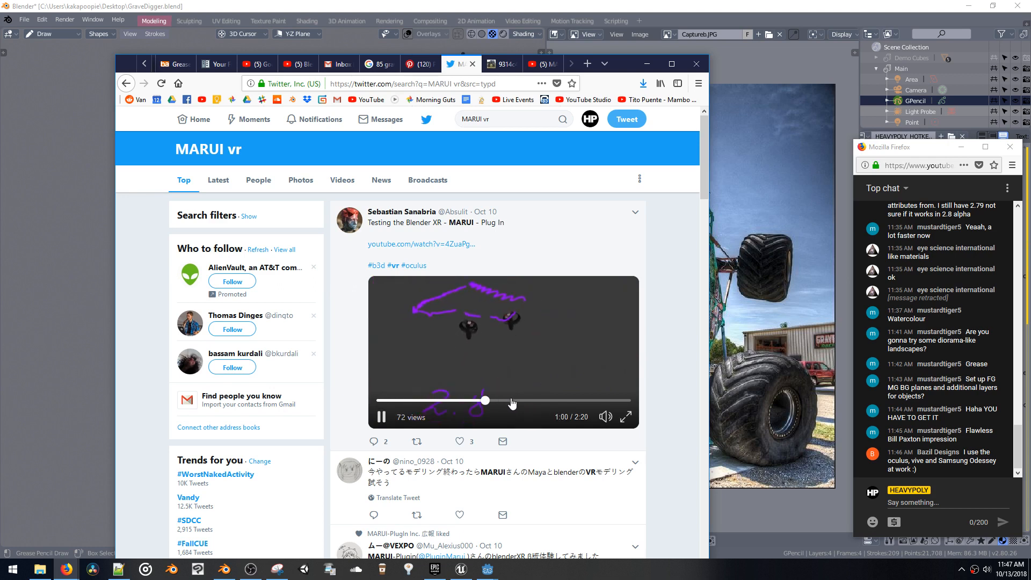
click(529, 401)
click(569, 402)
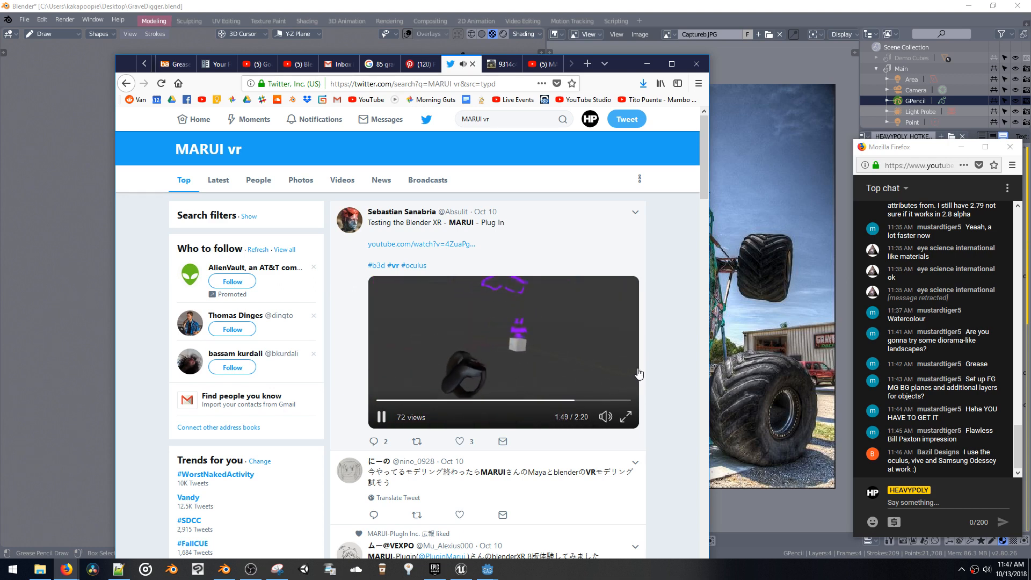
Find the tweet about the BlenderXR beta and skim through different moments of its VR demo video
scroll(641, 373, down, 4)
scroll(647, 372, down, 2)
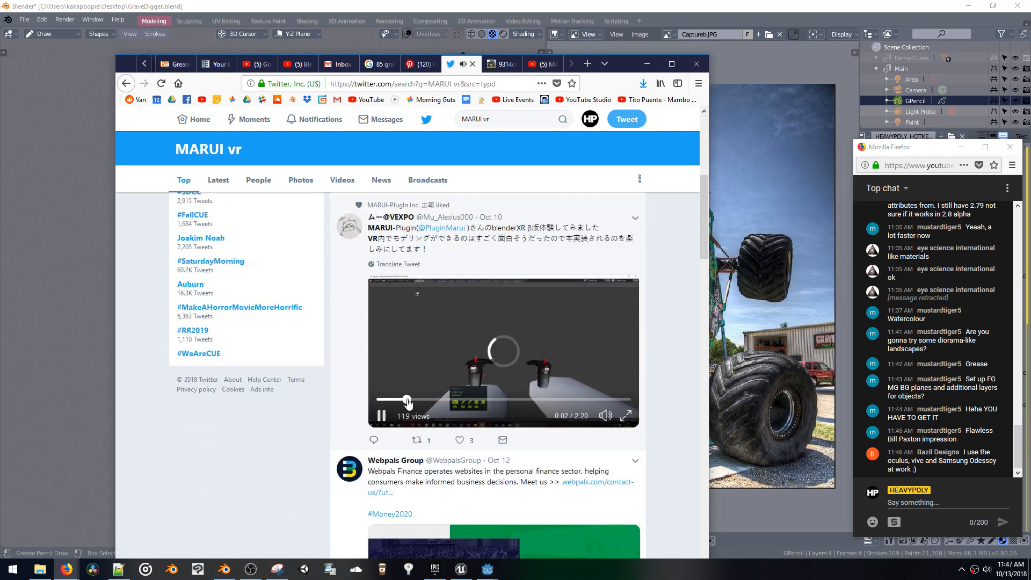
click(440, 399)
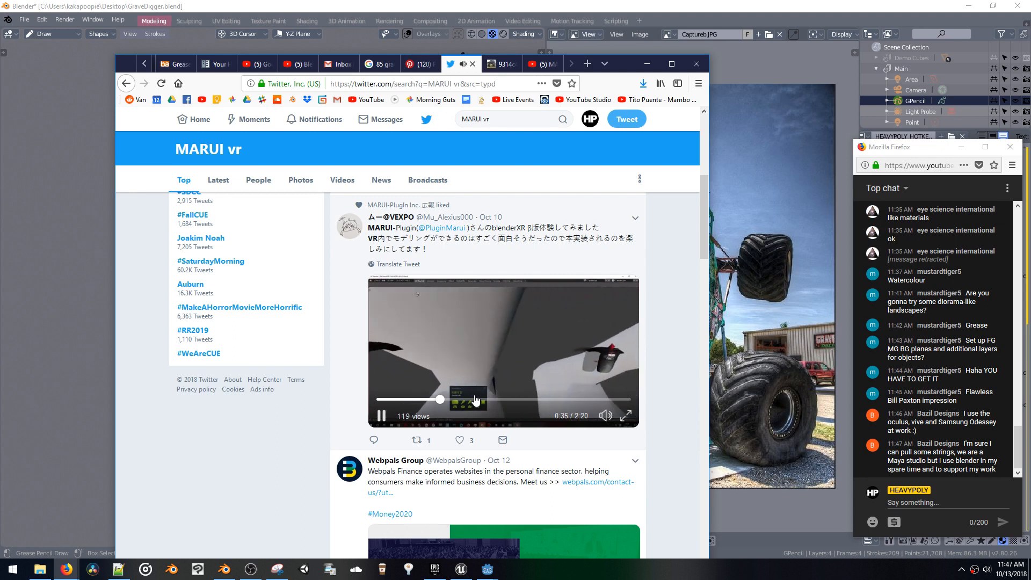
click(517, 399)
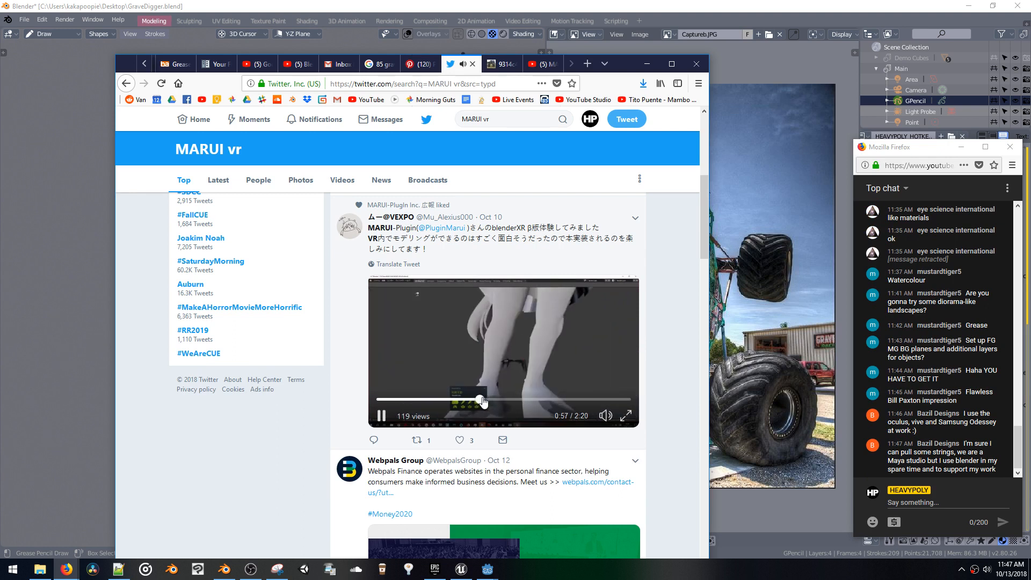
click(531, 400)
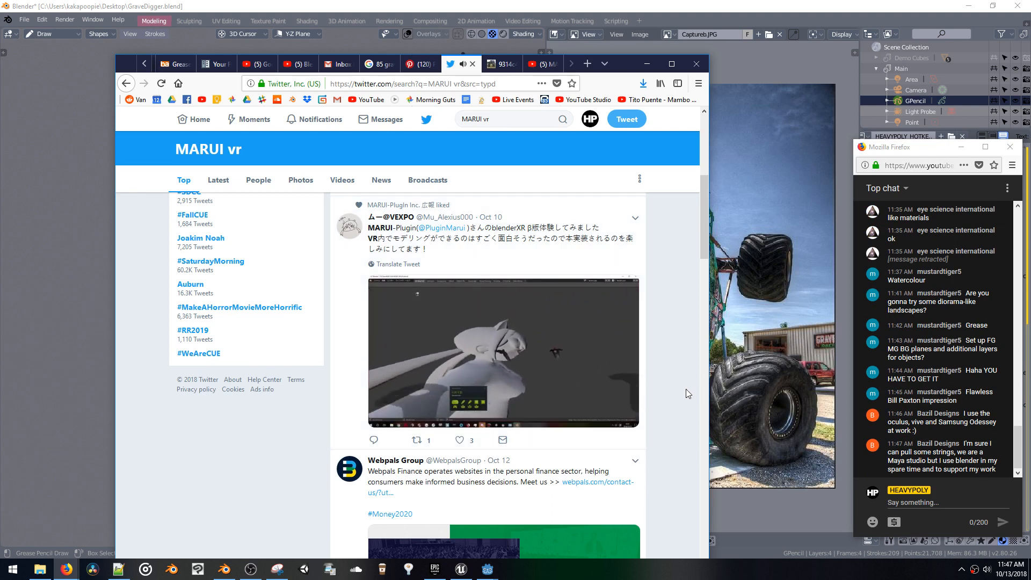
click(575, 400)
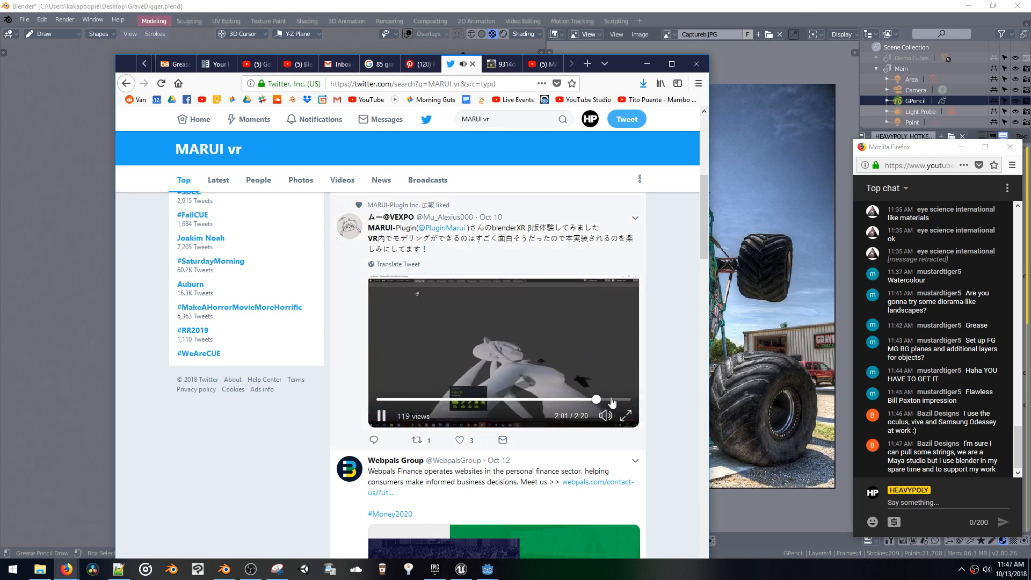
click(438, 400)
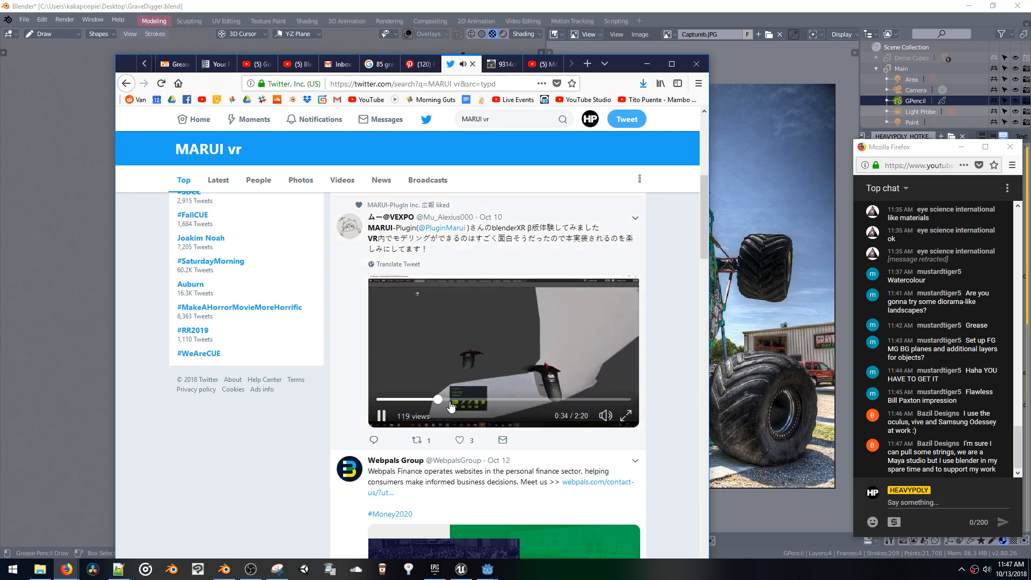
Browse the remaining search results and open the PluginMarui profile mentioned in the BlenderXR beta tweet
scroll(454, 424, down, 3)
scroll(455, 424, down, 10)
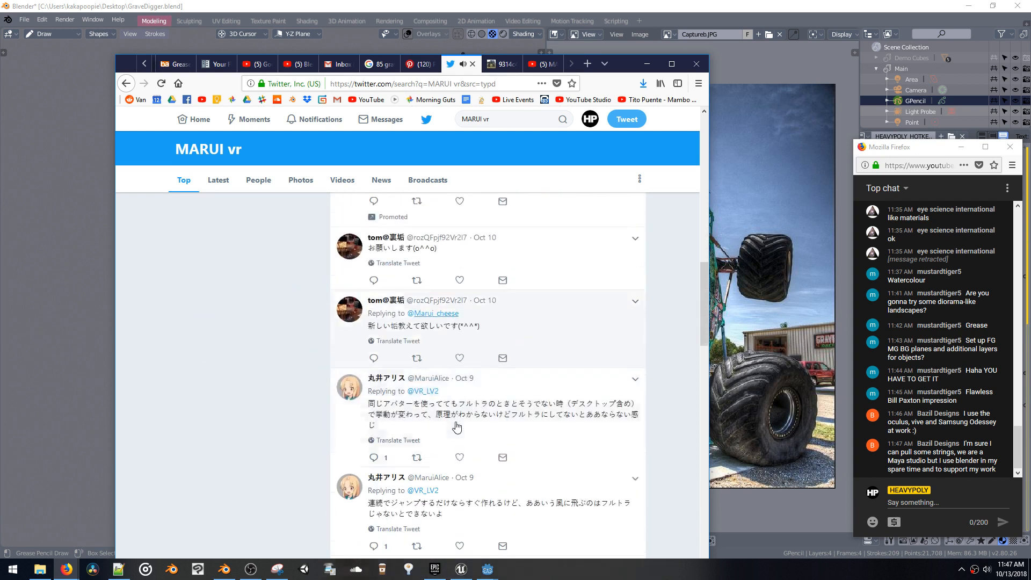
scroll(459, 420, up, 10)
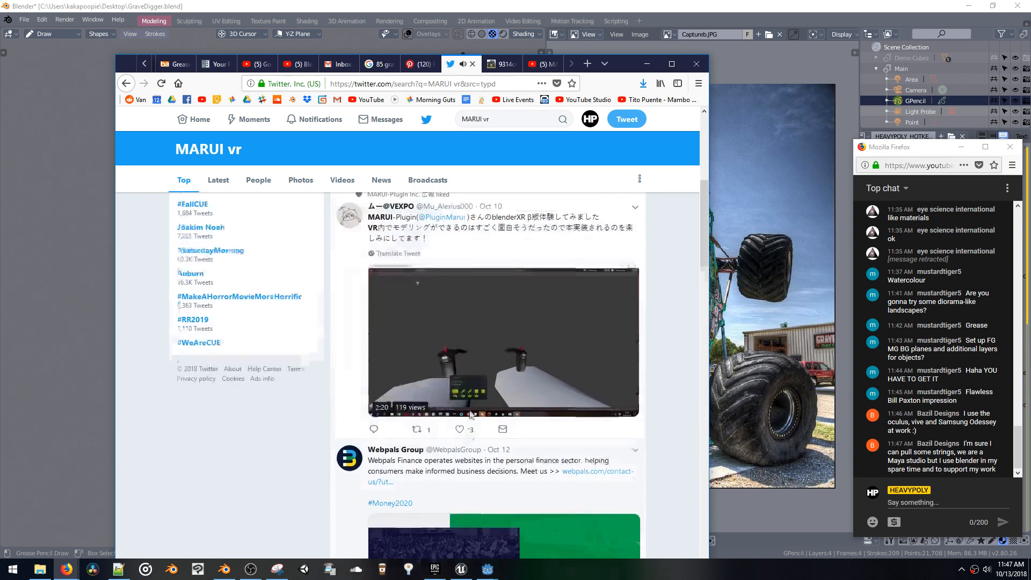
scroll(453, 407, down, 2)
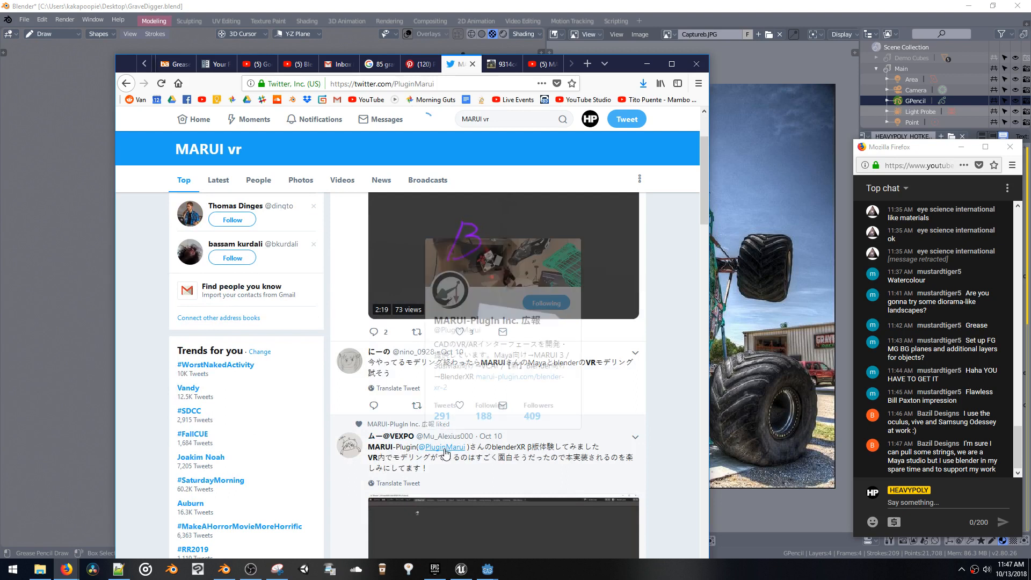
click(445, 450)
Look through the pinned video and recent BlenderXR tweets on the MARUI-PlugIn profile
scroll(445, 443, down, 3)
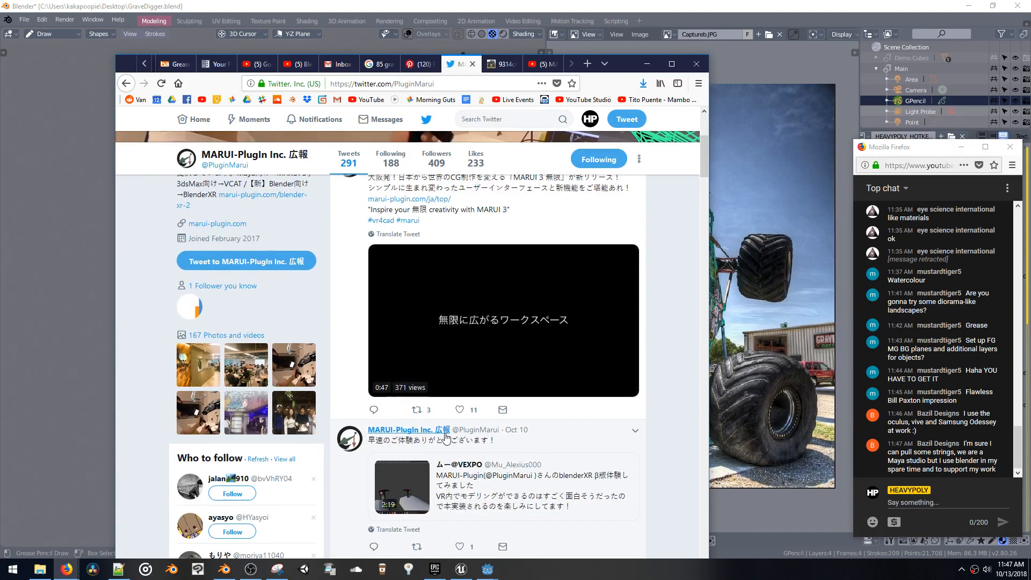
scroll(445, 436, down, 1)
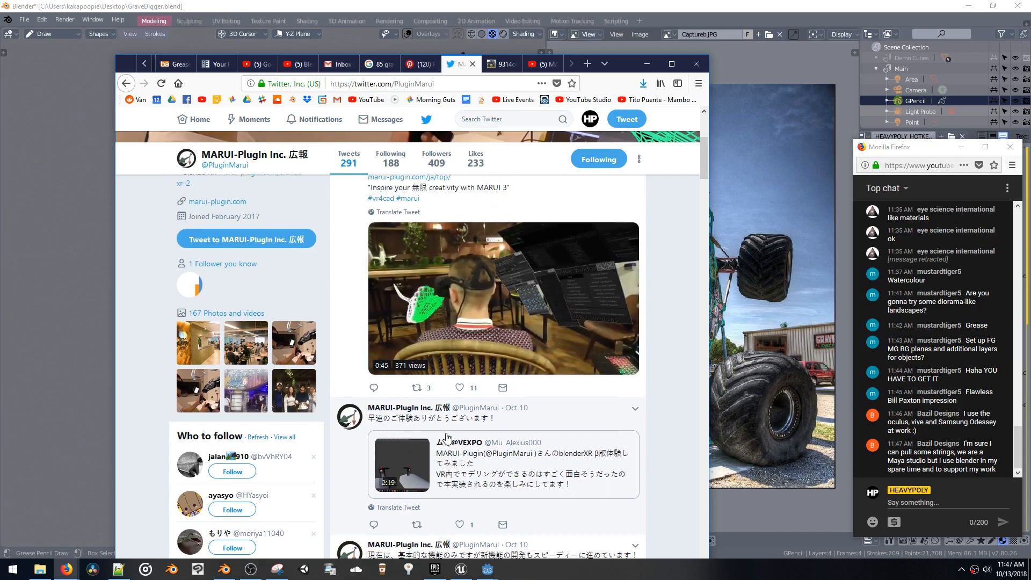
scroll(446, 437, up, 3)
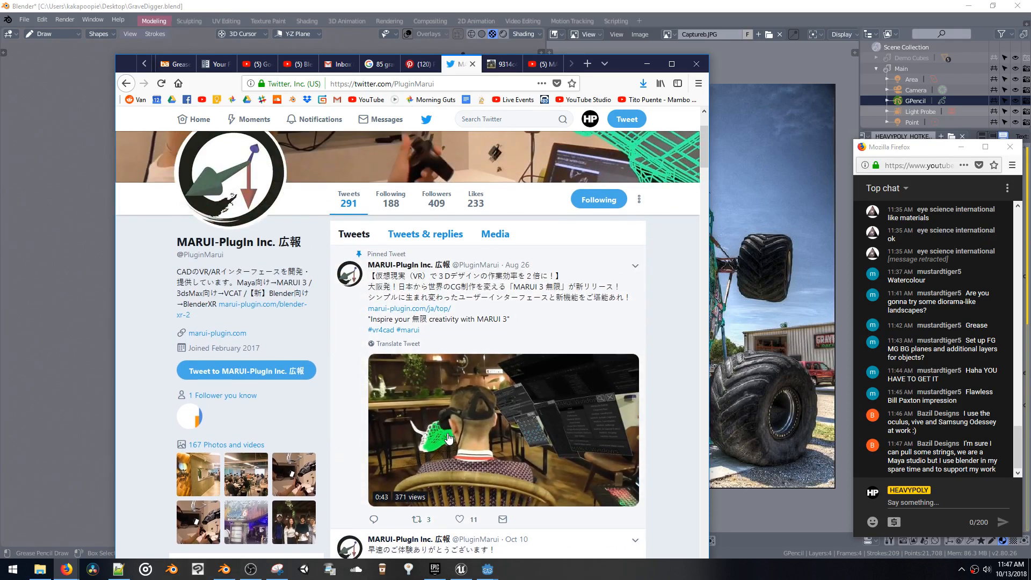
scroll(449, 438, down, 5)
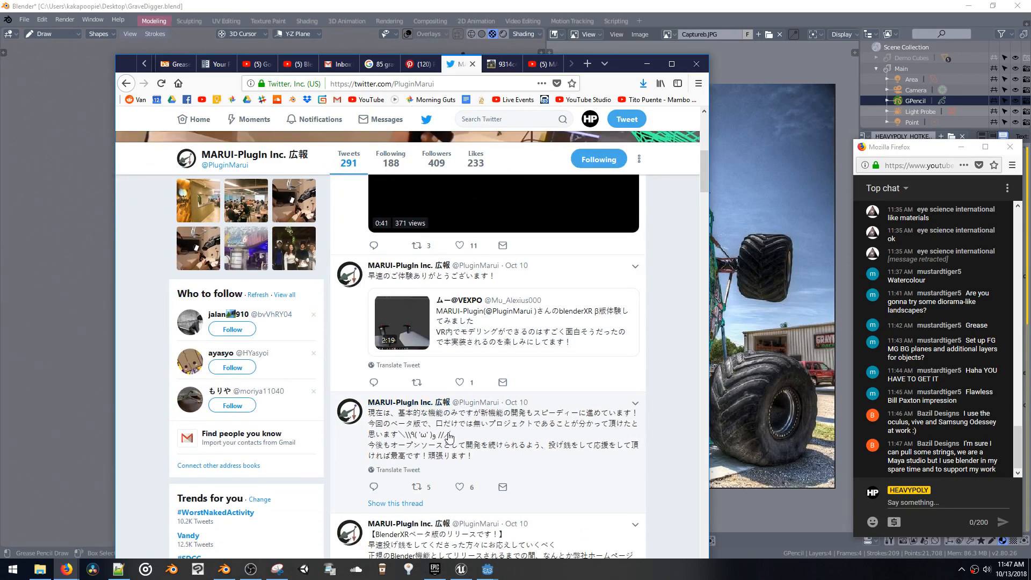
Skim the older BlenderXR tweets on the MARUI-PlugIn profile and return to the monster truck drawing in Blender
scroll(449, 436, down, 15)
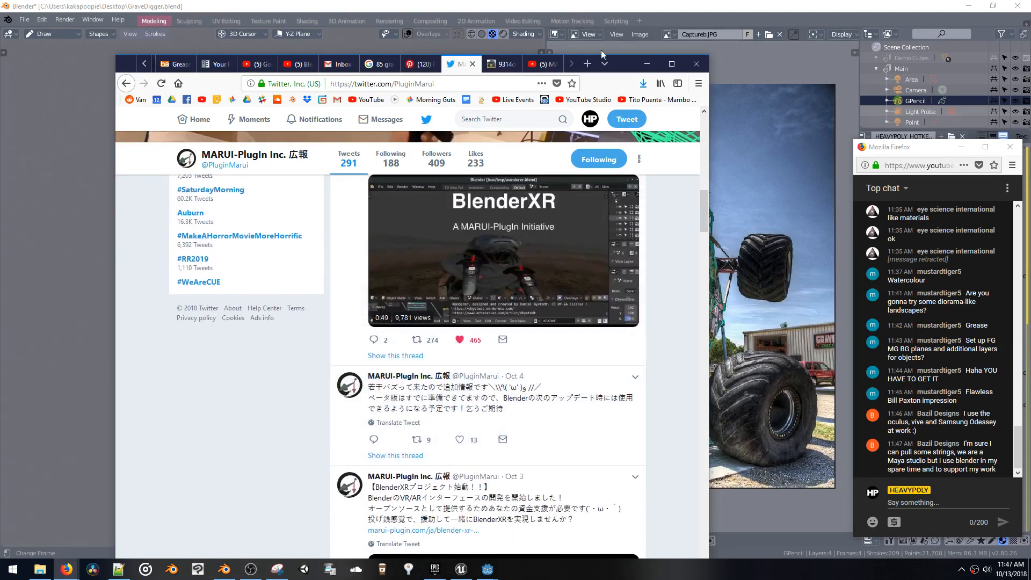
click(645, 63)
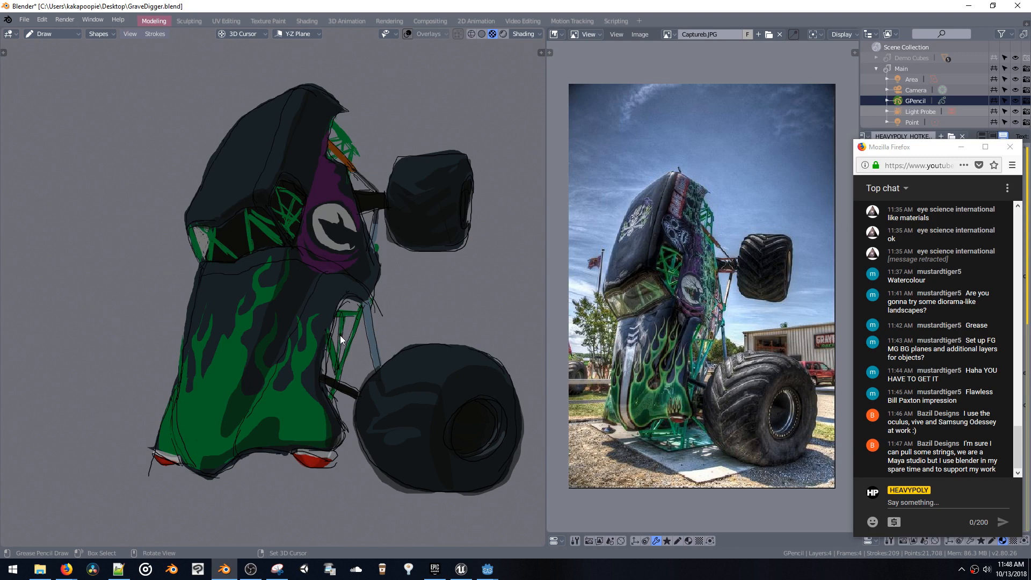
Undo the light highlight stroke on the large lower tyre and shift the live chat window away from the reference photo
scroll(339, 341, down, 2)
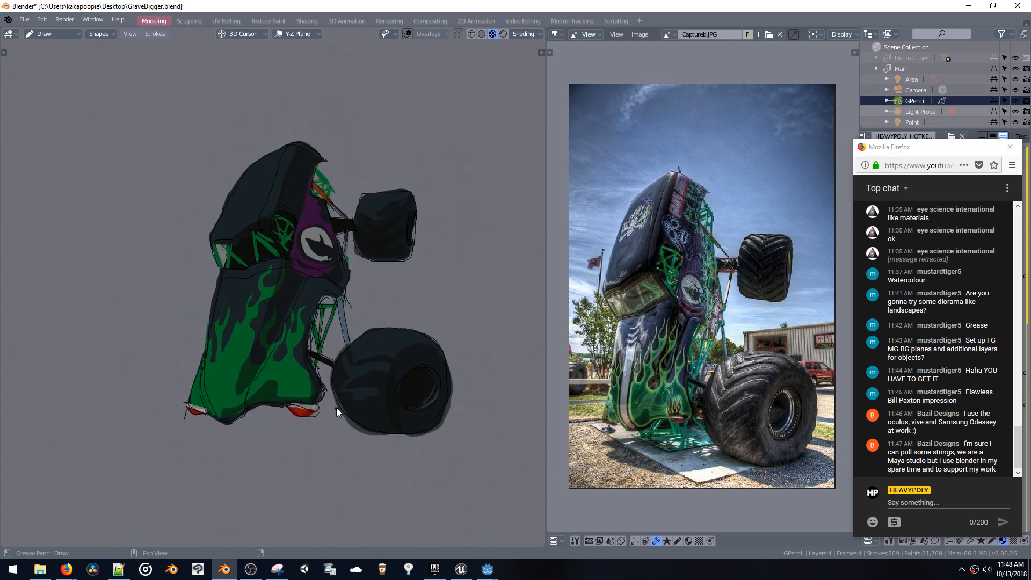
mouse_move(336, 408)
shift+middle_down()
mouse_move(350, 369)
mouse_move(347, 378)
shift+middle_up()
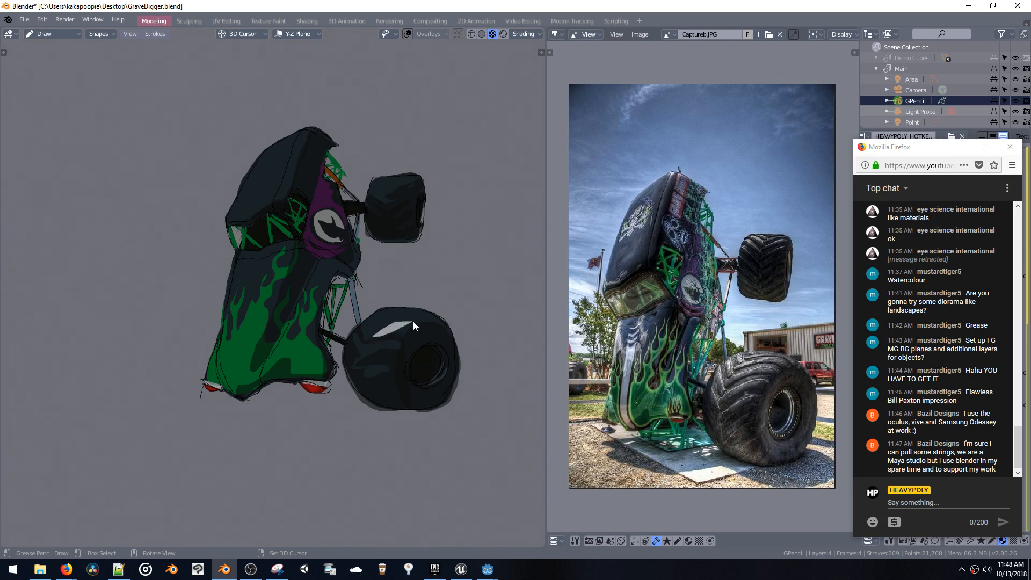
key(ctrl+z)
mouse_move(871, 154)
mouse_down()
mouse_move(588, 152)
mouse_move(887, 156)
mouse_up()
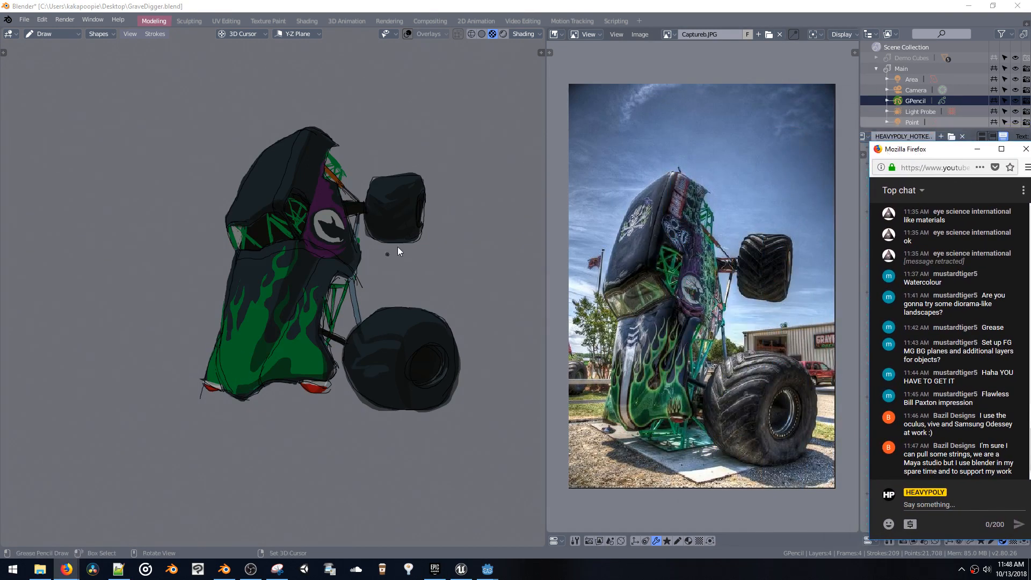
Display the tool list and switch the Grease Pencil drawing to Sculpt Mode
click(388, 269)
key(shift+v)
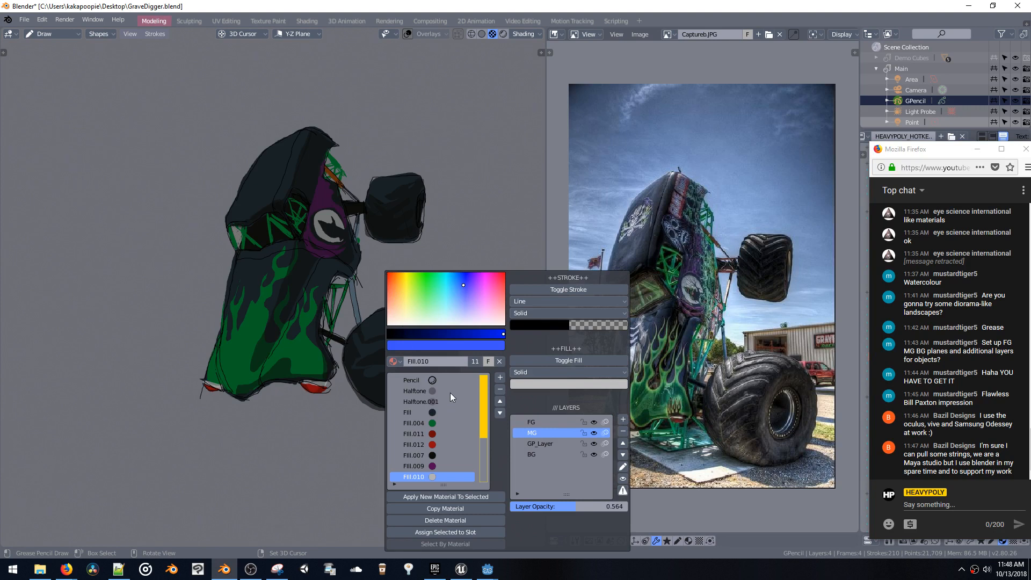
key(t)
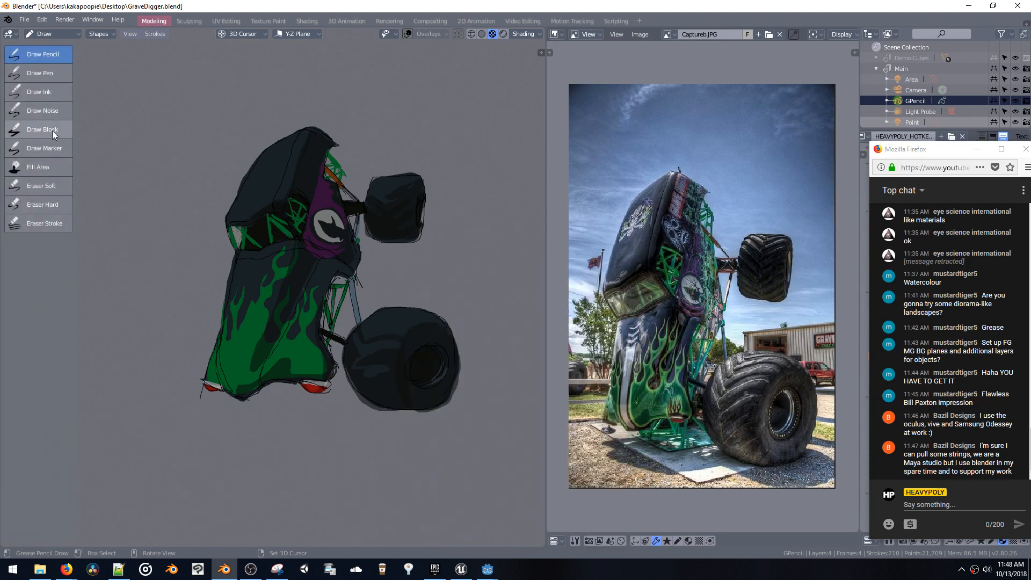
click(49, 33)
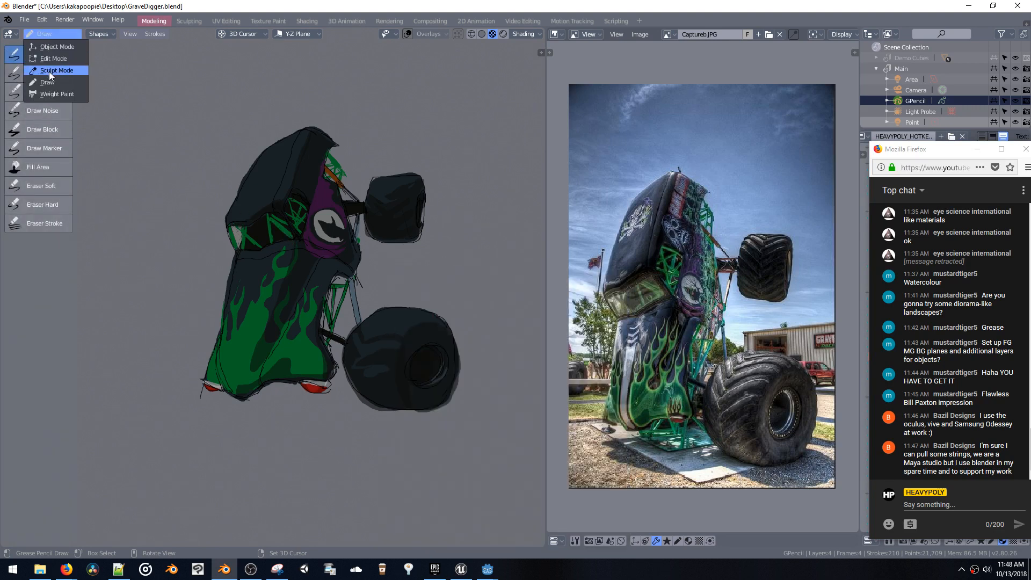
key(ctrl+space)
click(381, 167)
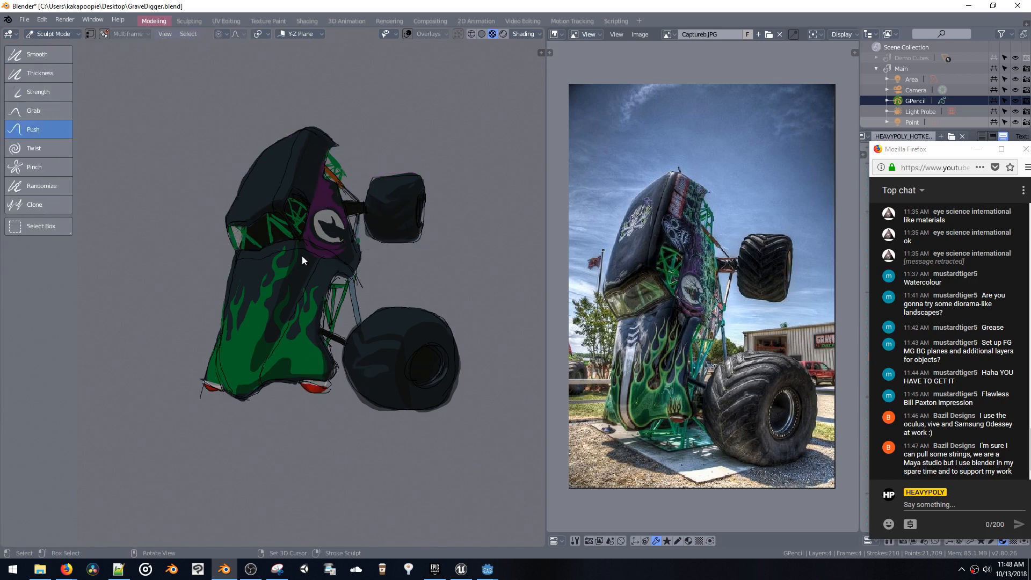
Switch the Grease Pencil drawing to Edit Mode and enable proportional editing
key(ctrl+Tab)
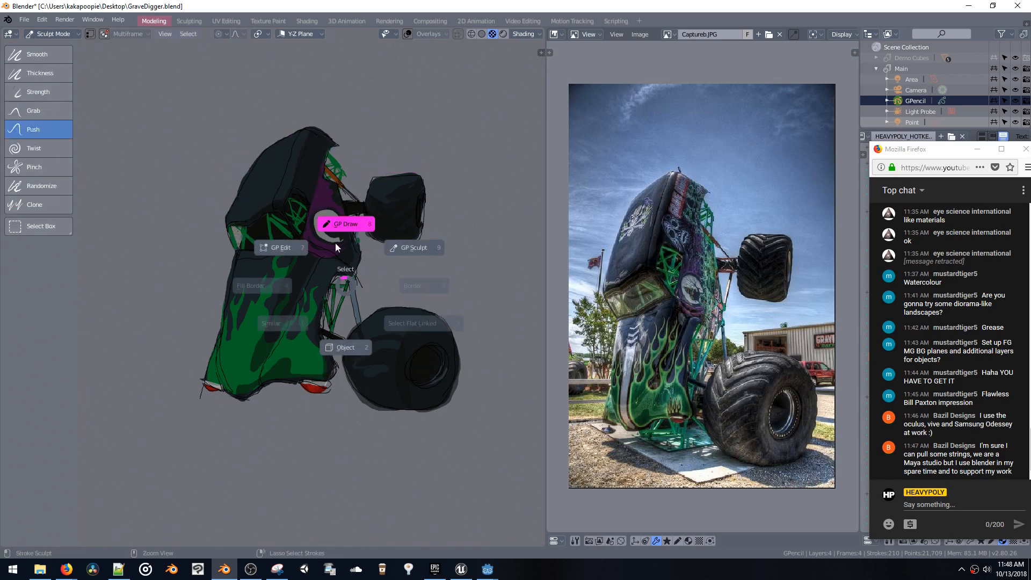
click(294, 247)
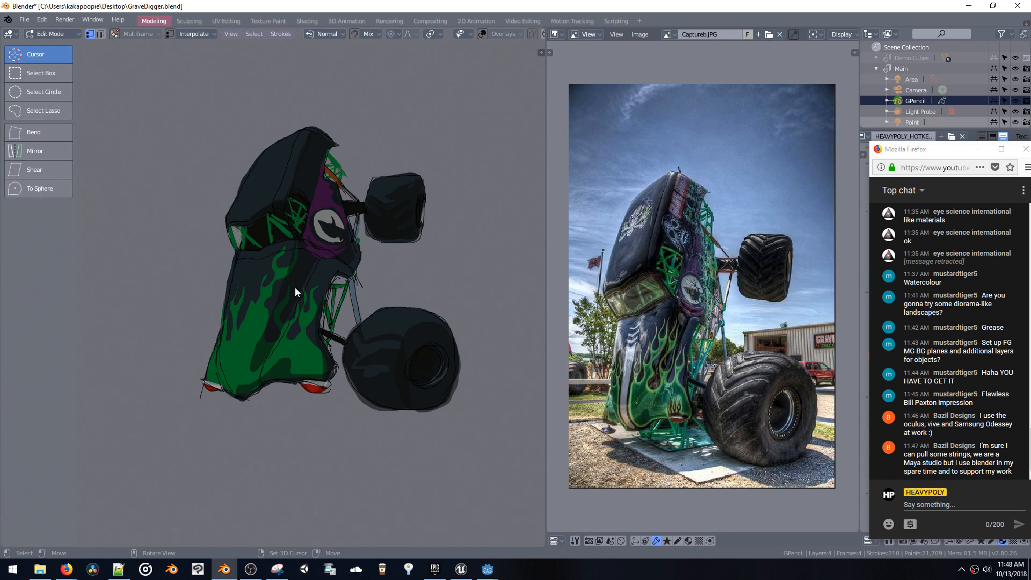
click(395, 34)
click(400, 62)
Move the hood's lower-left corner up and inward about 0.49 m, and nudge the area around the right headlight upward
key(g)
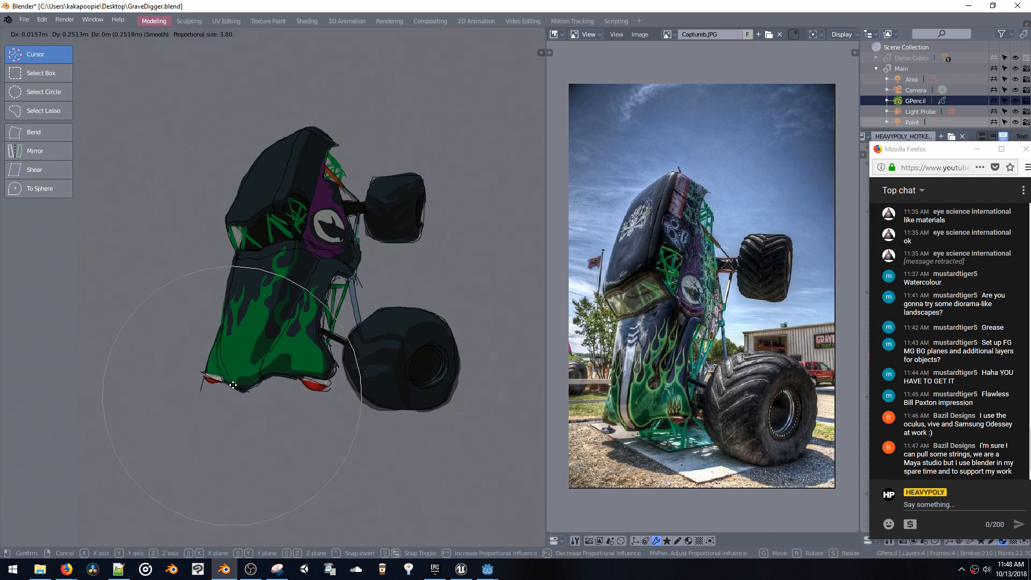
scroll(235, 383, up, 1)
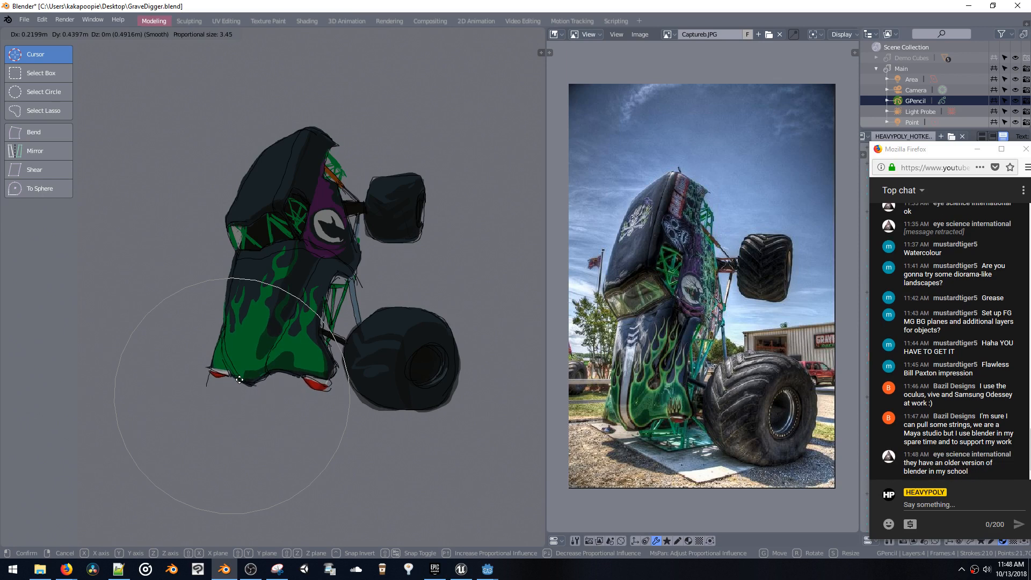
click(240, 380)
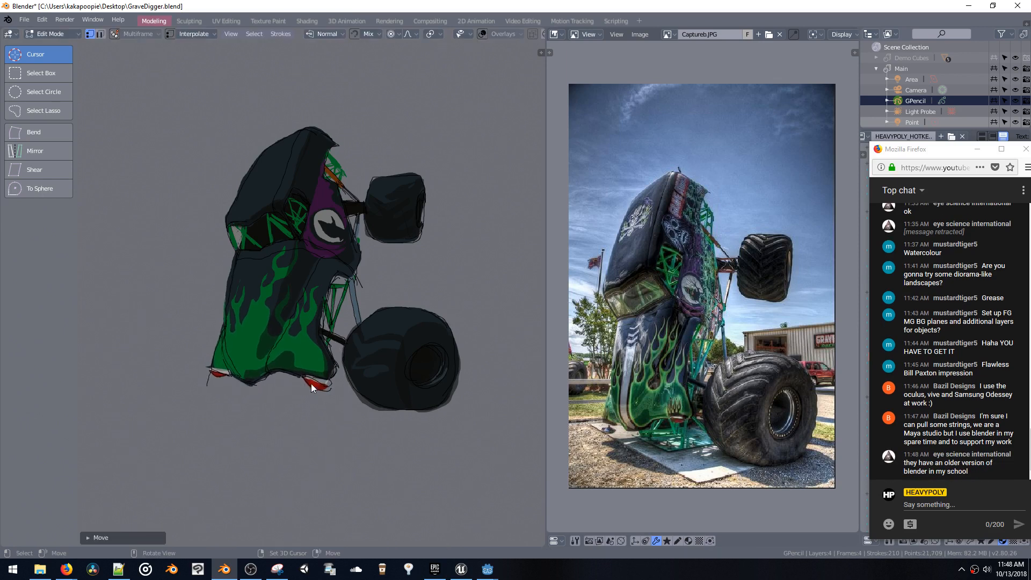
key(g)
click(316, 374)
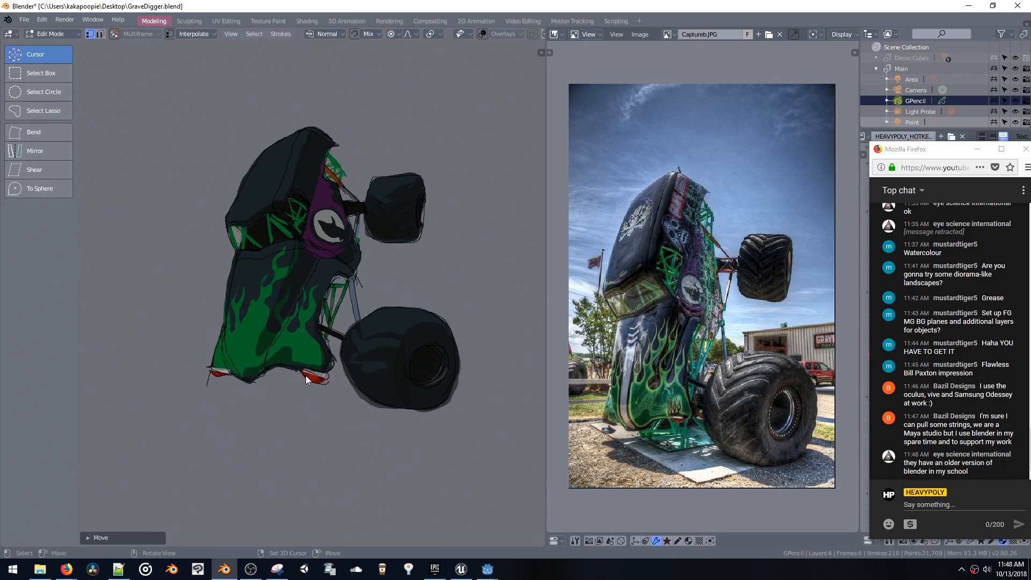
Adjust the hood's front edge beside the right headlight, and pull the left headlight corner back down with a wider proportional radius
key(g)
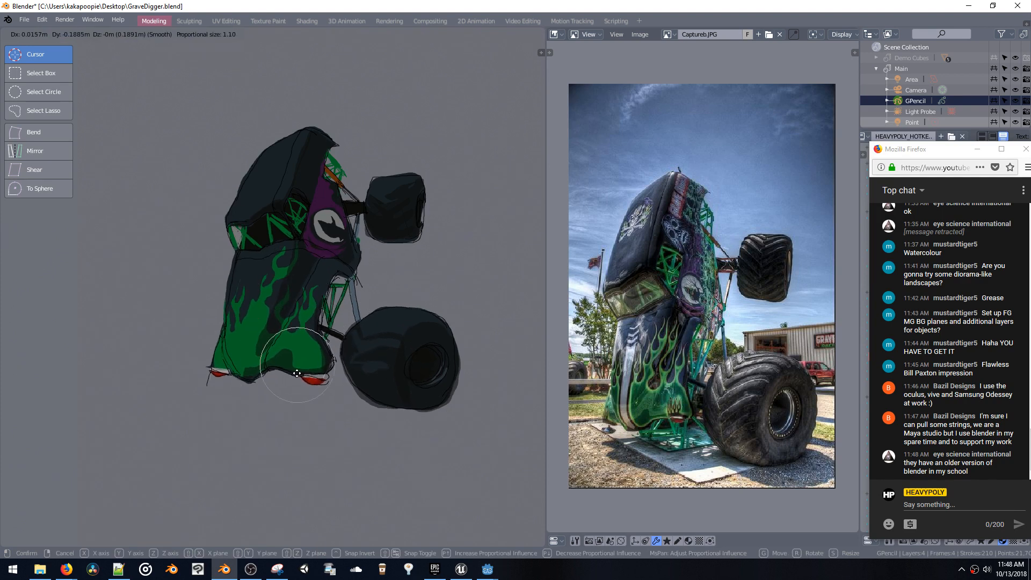
scroll(296, 372, down, 2)
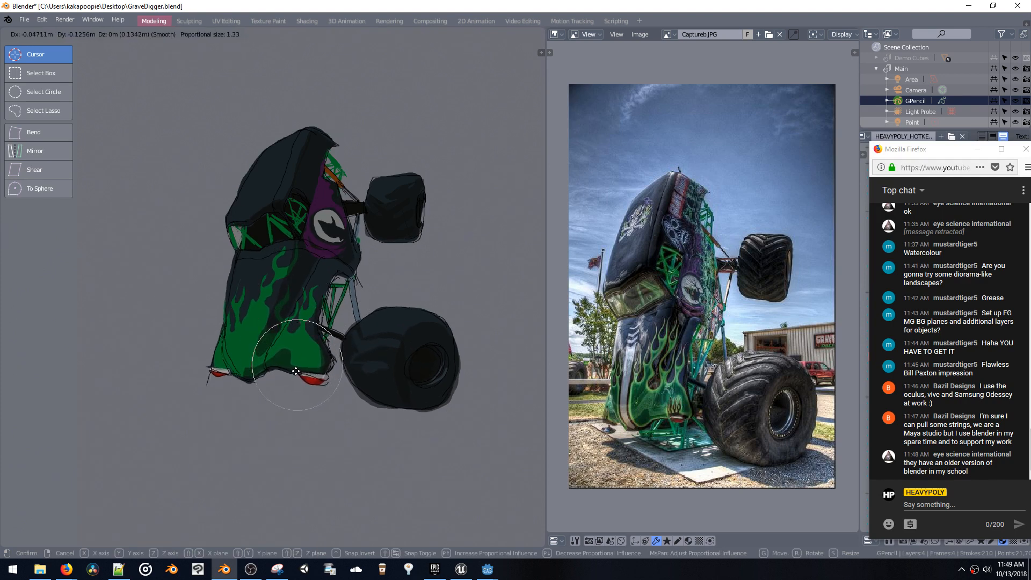
click(296, 371)
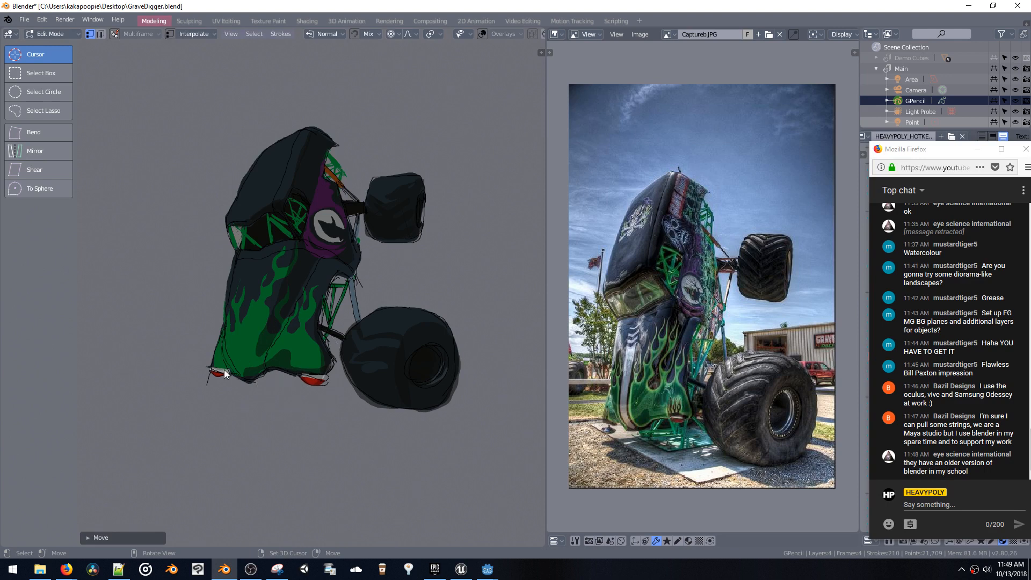
key(g)
scroll(226, 380, down, 4)
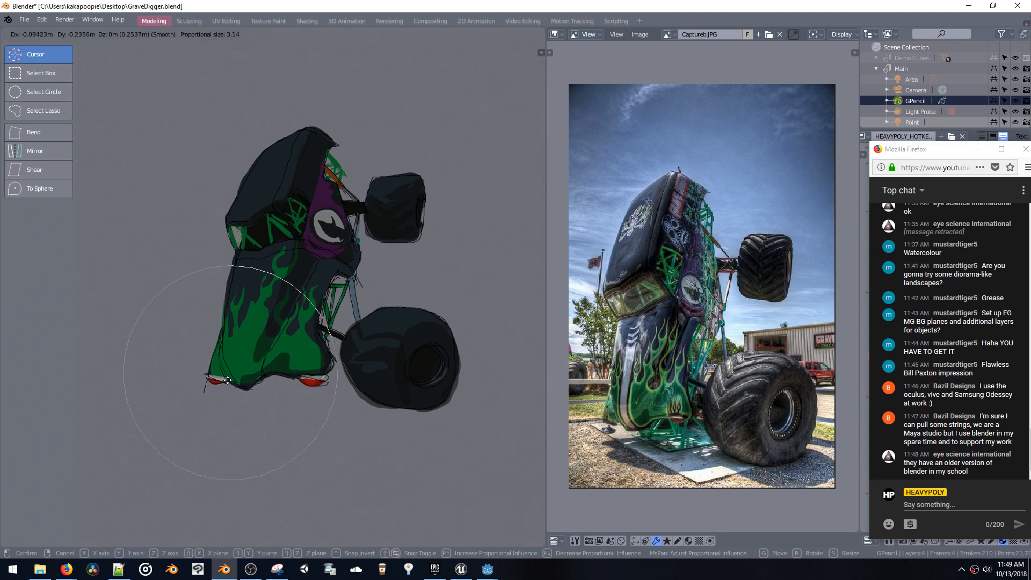
click(259, 385)
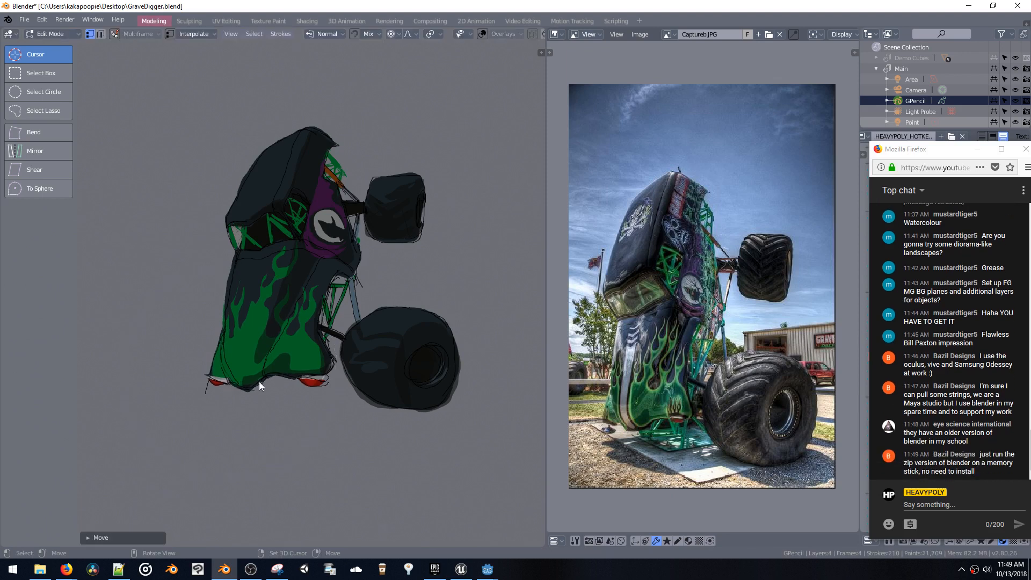
Raise the top edge of the large lower tyre with soft proportional moves
key(g)
scroll(412, 305, up, 6)
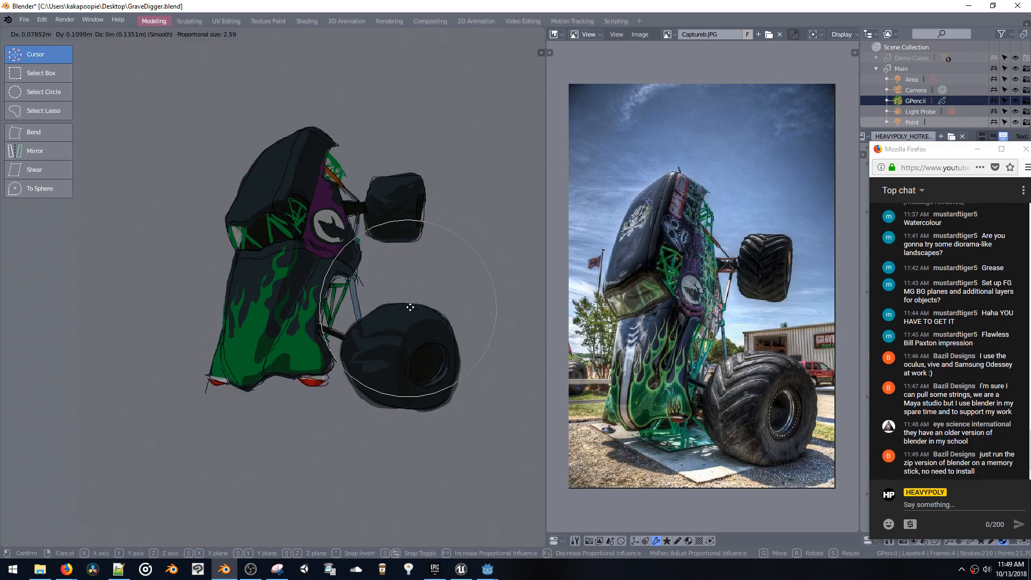
click(406, 307)
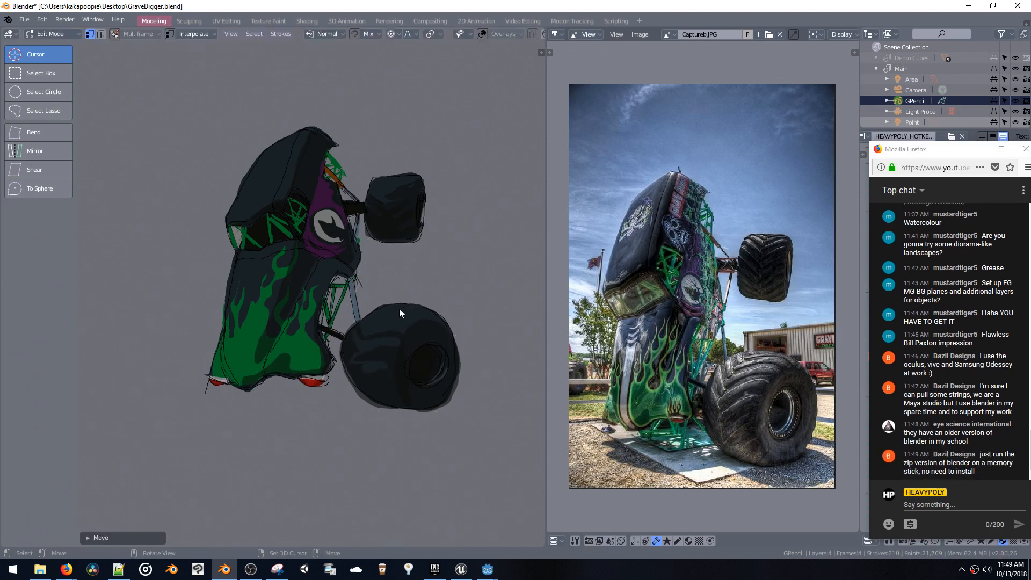
key(g)
click(368, 315)
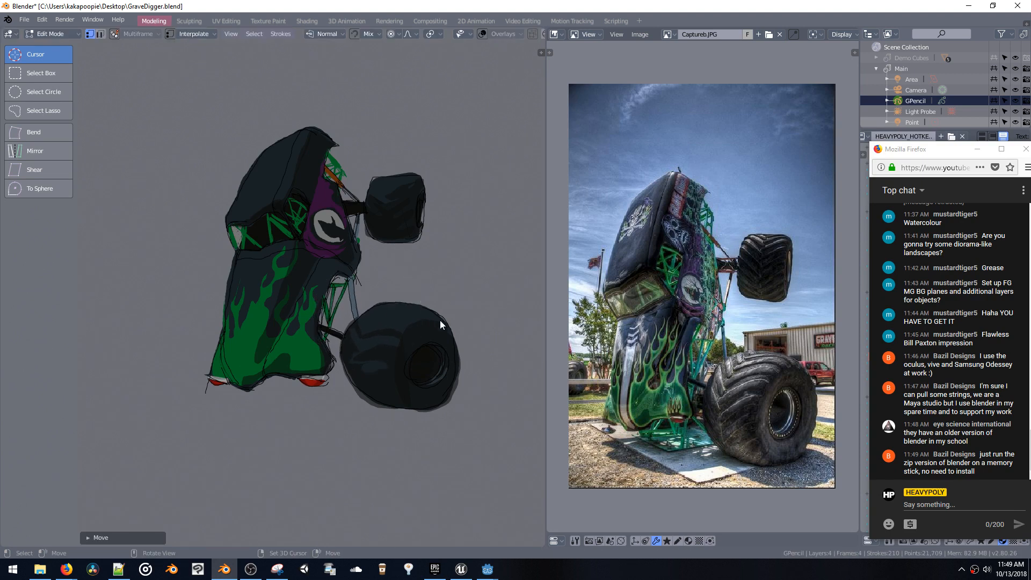
Push the large lower tyre's right side outward and reshape the outline around its wheel rim
key(g)
click(459, 340)
key(g)
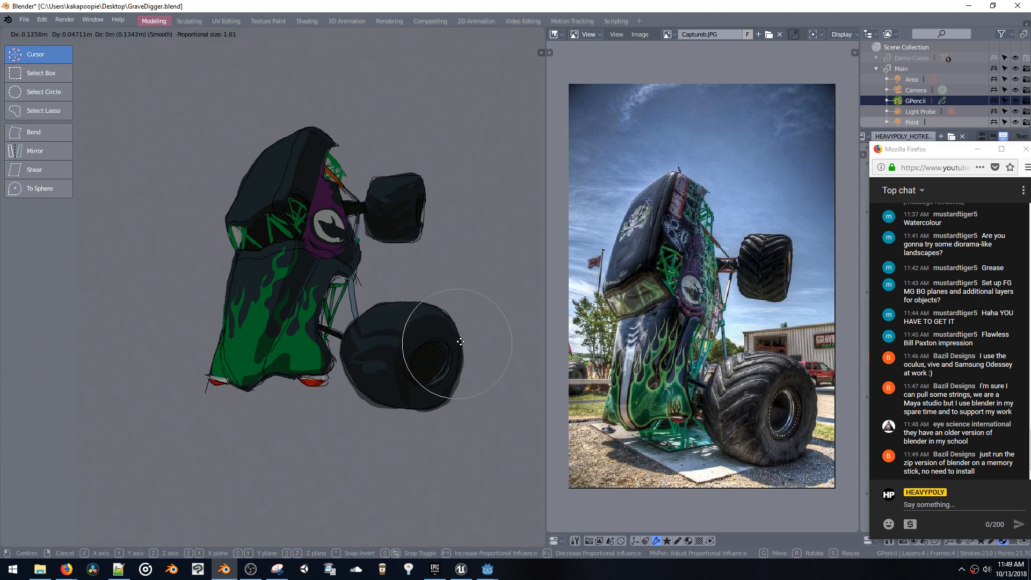
click(460, 342)
key(g)
click(446, 384)
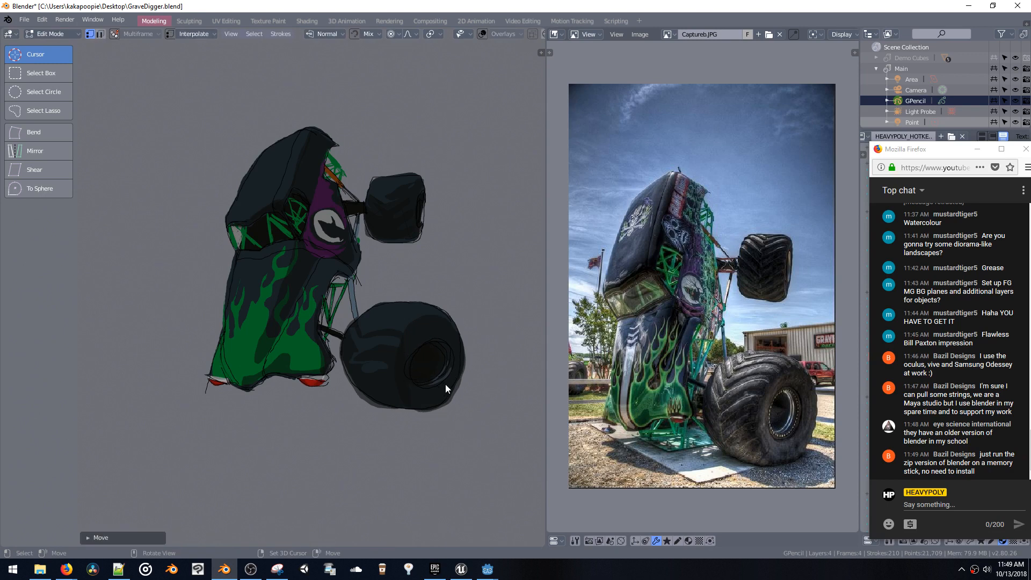
key(g)
click(420, 367)
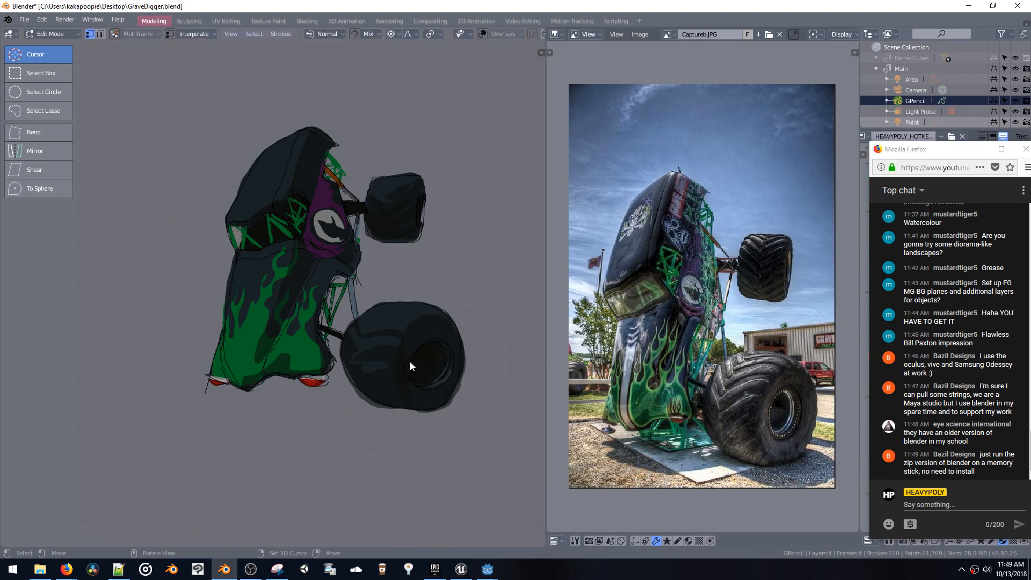
Reshape the large lower tyre's underside and lower-left edge to round out its silhouette
key(g)
click(387, 390)
key(g)
click(365, 396)
key(g)
click(355, 388)
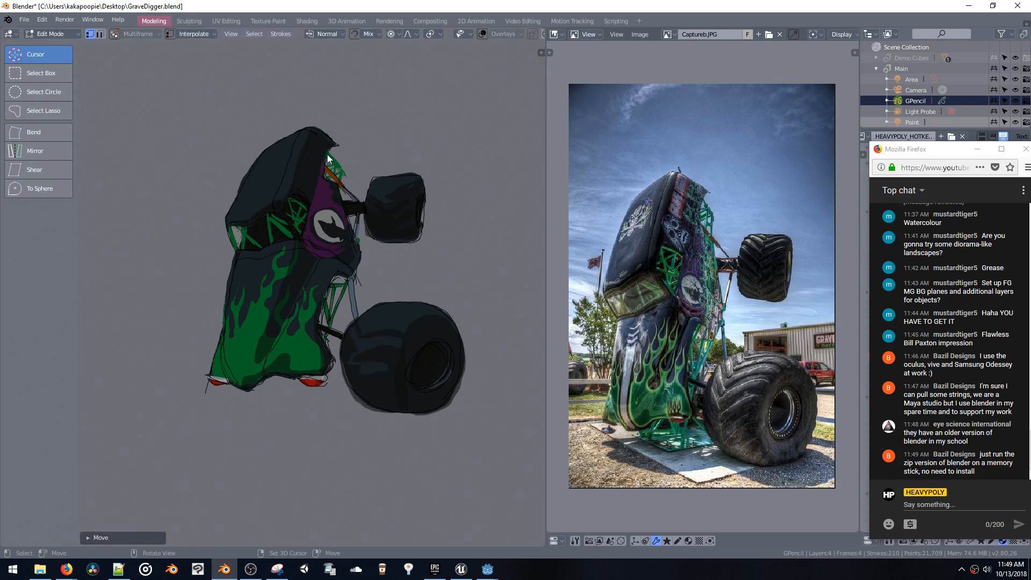
Reshape the top of the truck's roof, its inner edge line and its left outline, using a smaller proportional radius for the details
key(g)
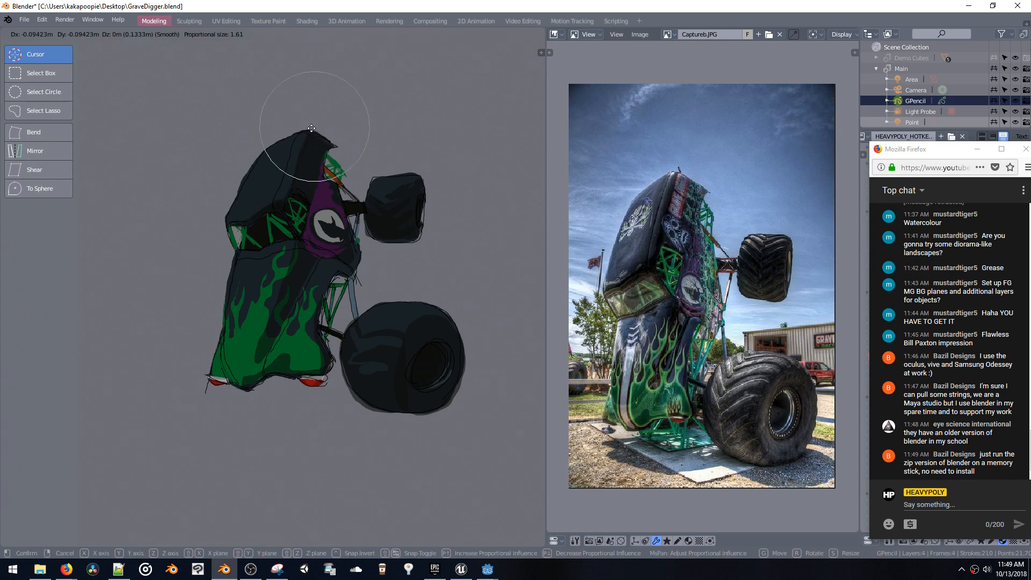
click(299, 158)
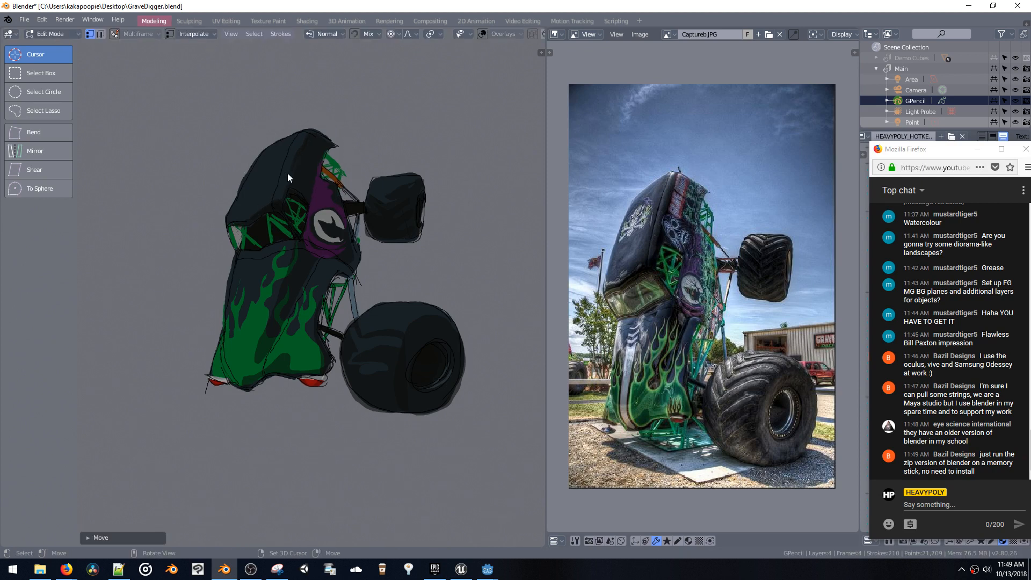
key(g)
scroll(285, 175, up, 4)
scroll(285, 175, up, 2)
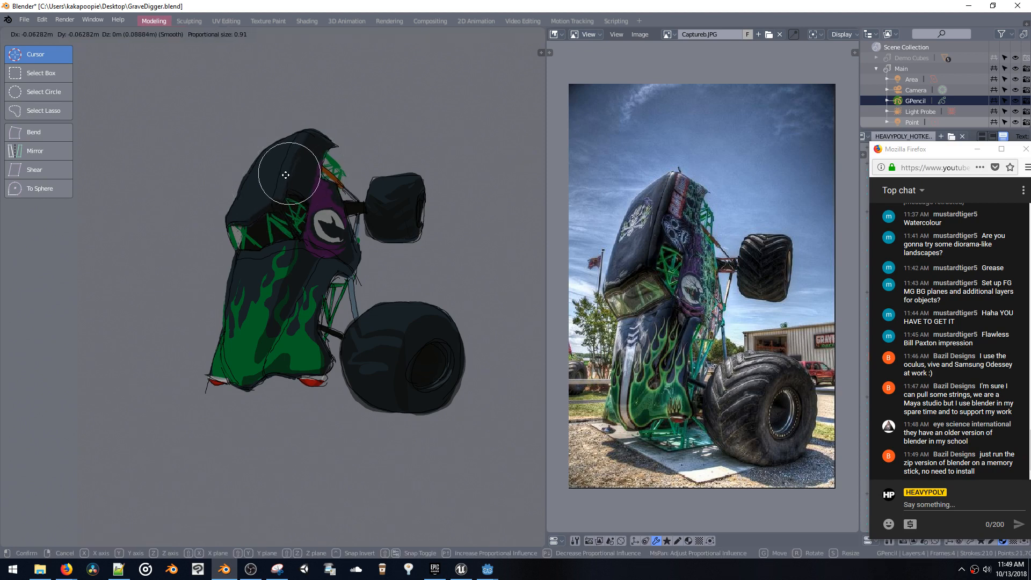
click(295, 156)
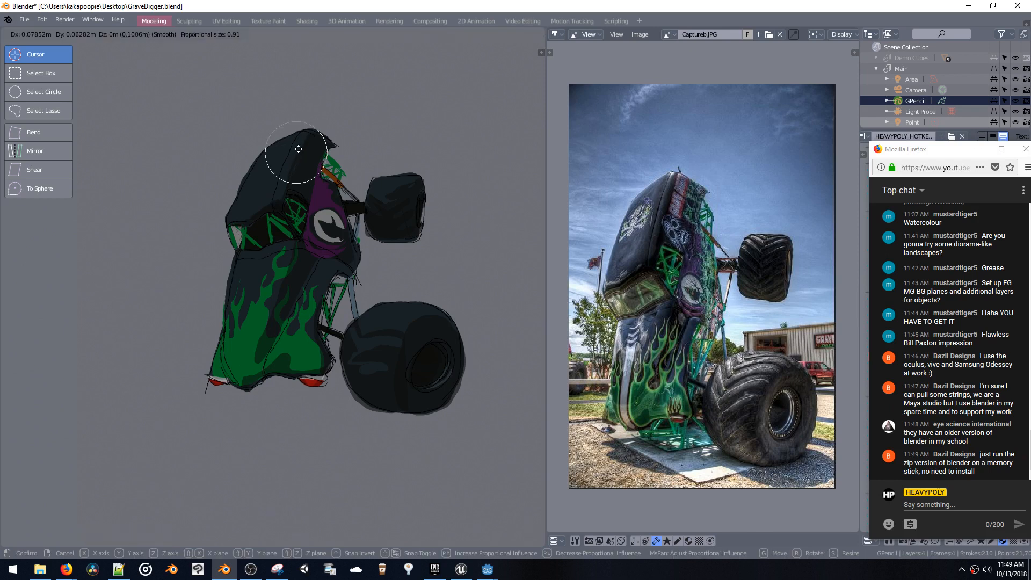
key(g)
click(301, 147)
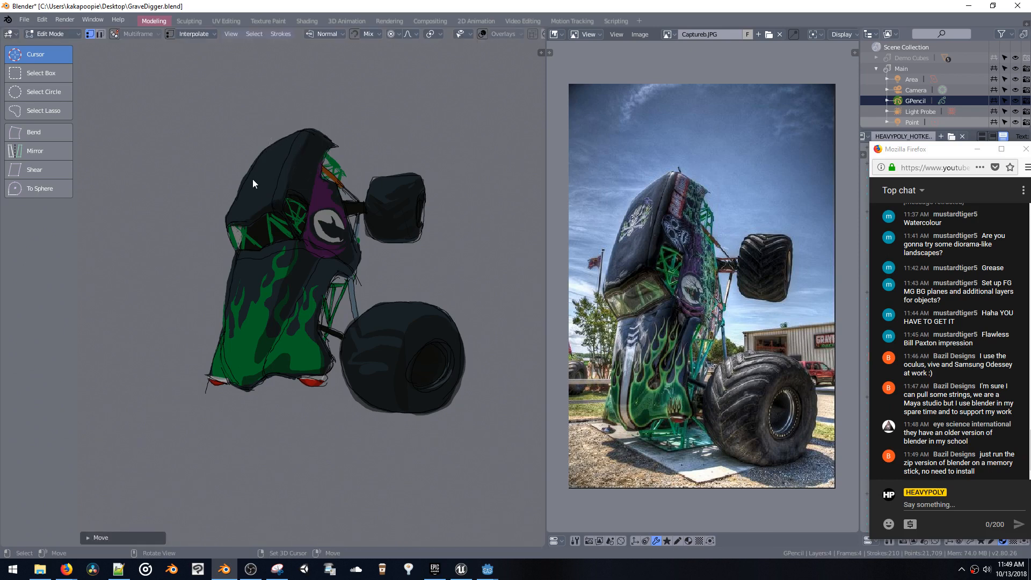
drag(241, 193, 246, 175)
Make the BG layer and the black Fill.007 material active, and switch the Grease Pencil object to Draw mode
mouse_move(326, 253)
middle_down()
mouse_move(353, 244)
mouse_move(355, 252)
mouse_move(330, 268)
middle_up()
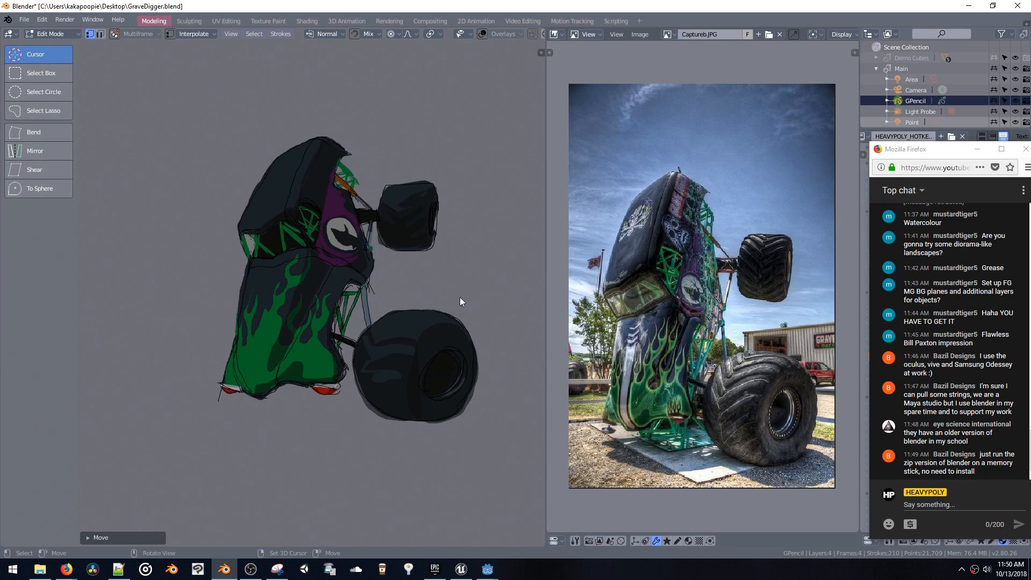
mouse_move(394, 361)
middle_down()
mouse_move(385, 326)
mouse_move(423, 308)
mouse_move(379, 308)
middle_up()
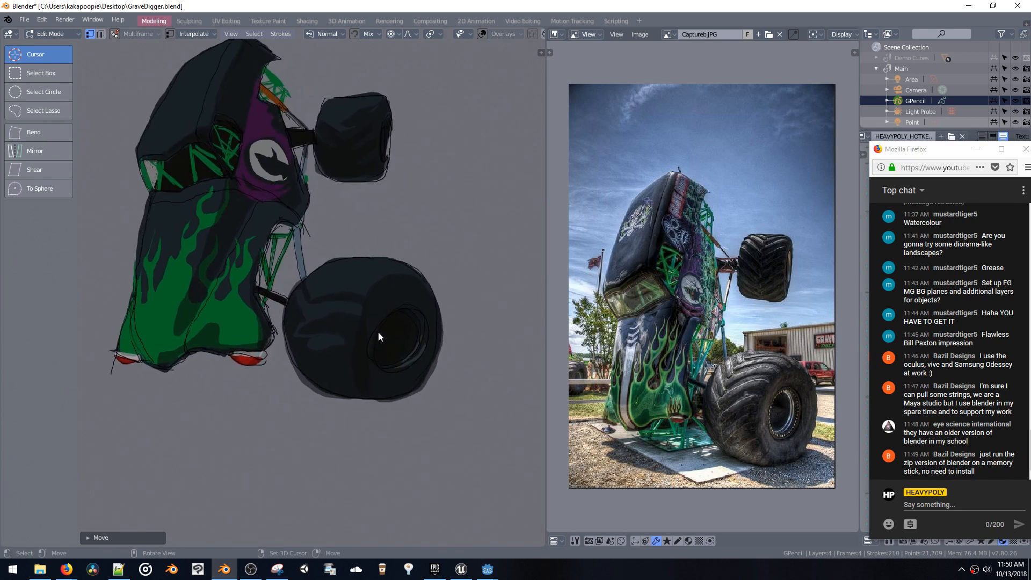
key(shift+v)
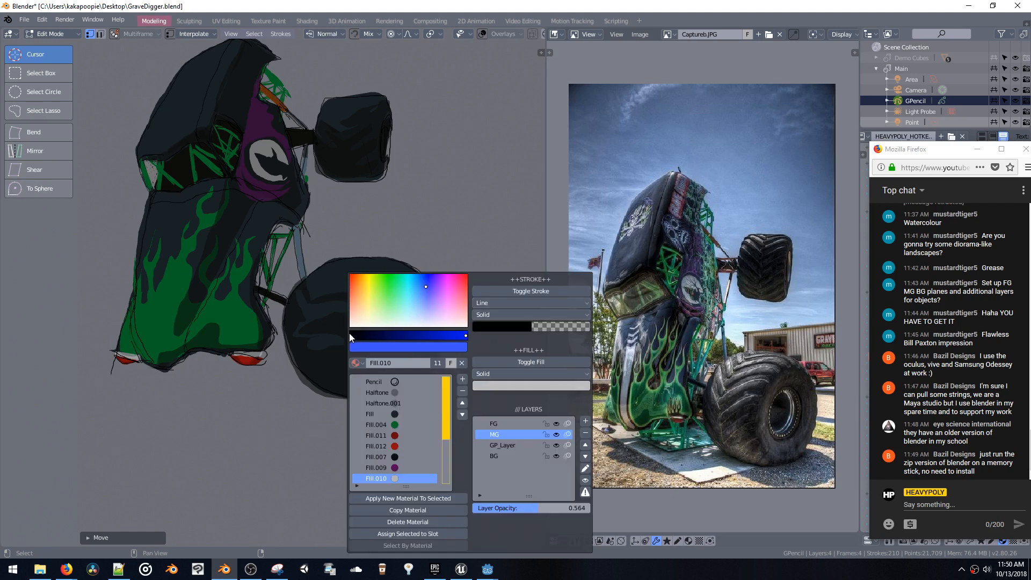
key(shift+v)
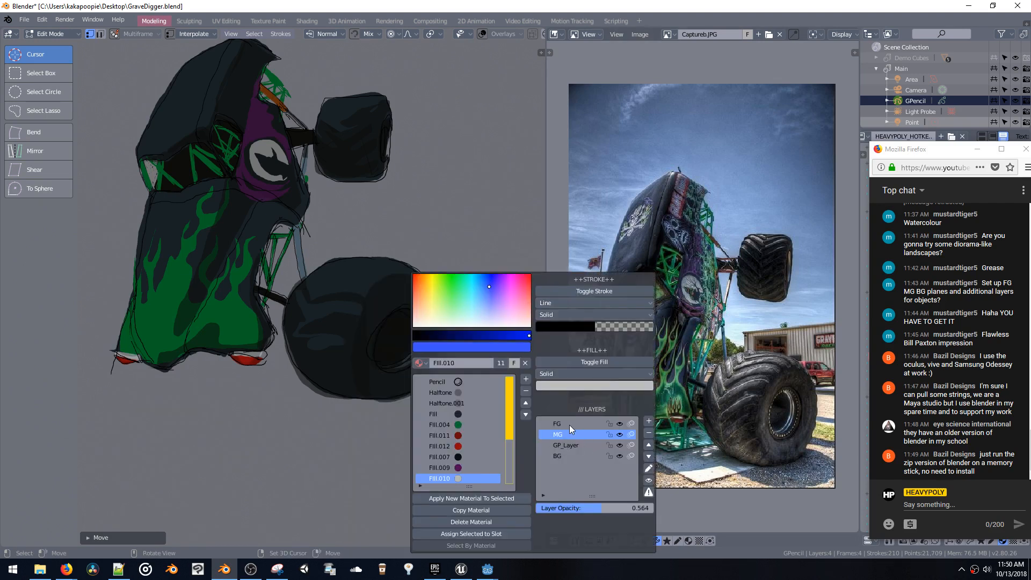
click(565, 452)
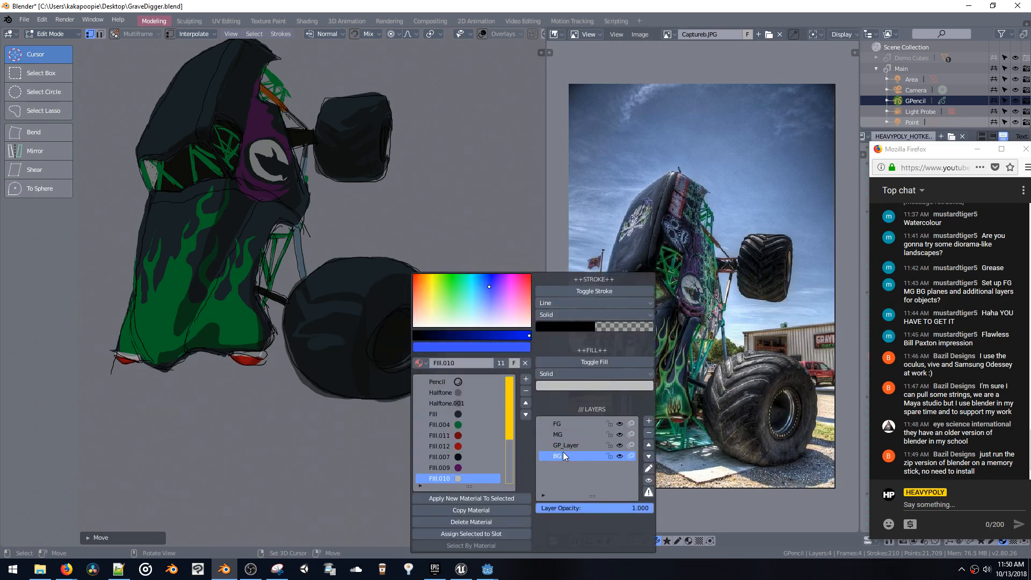
click(482, 460)
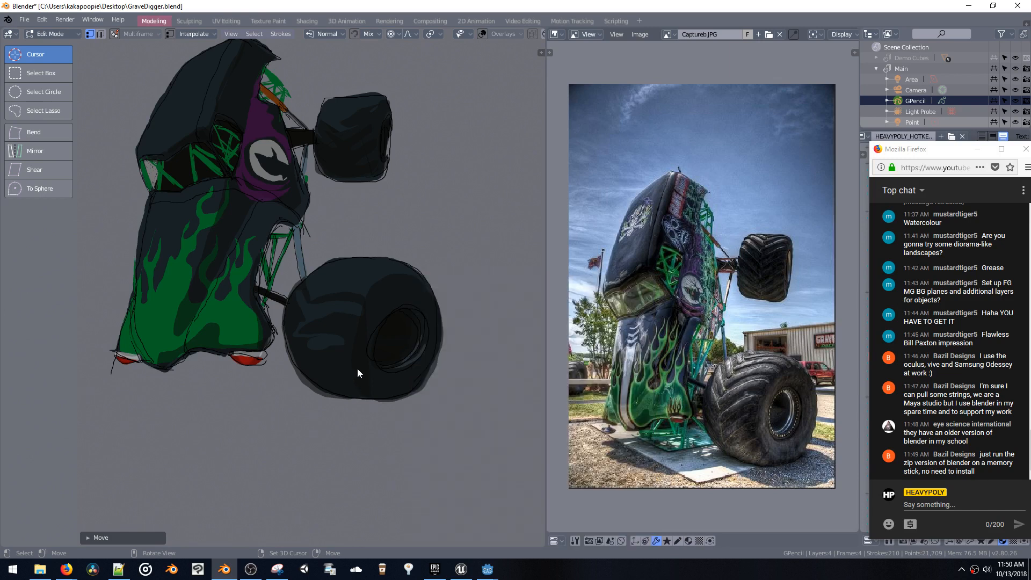
drag(357, 369, 350, 385)
key(ctrl+z)
key(ctrl+Tab)
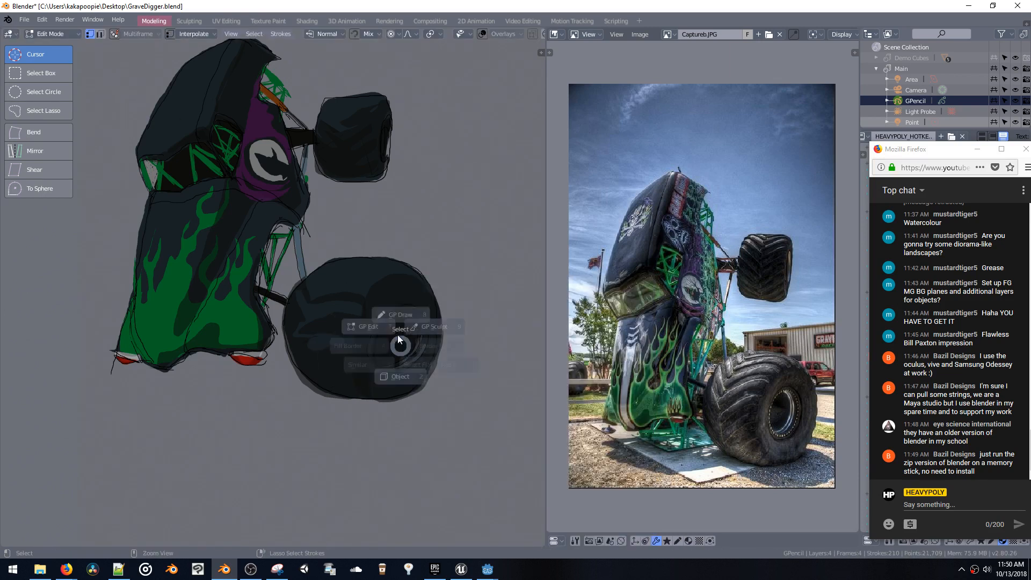
click(394, 252)
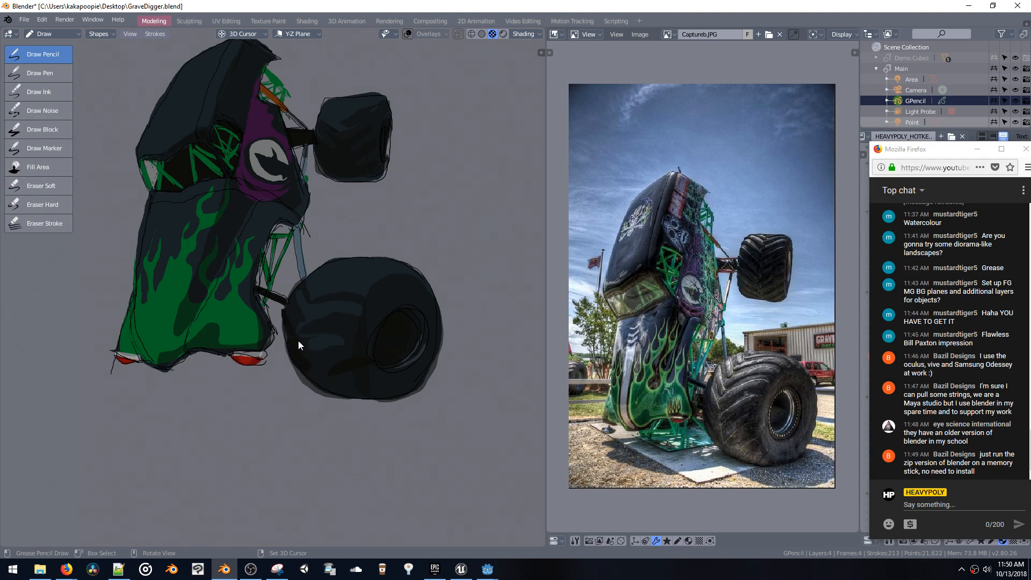
Draw black tread and shadow shapes on both tyres, undoing the strokes that miss
key(ctrl+z)
key(ctrl+z)
key(ctrl+z)
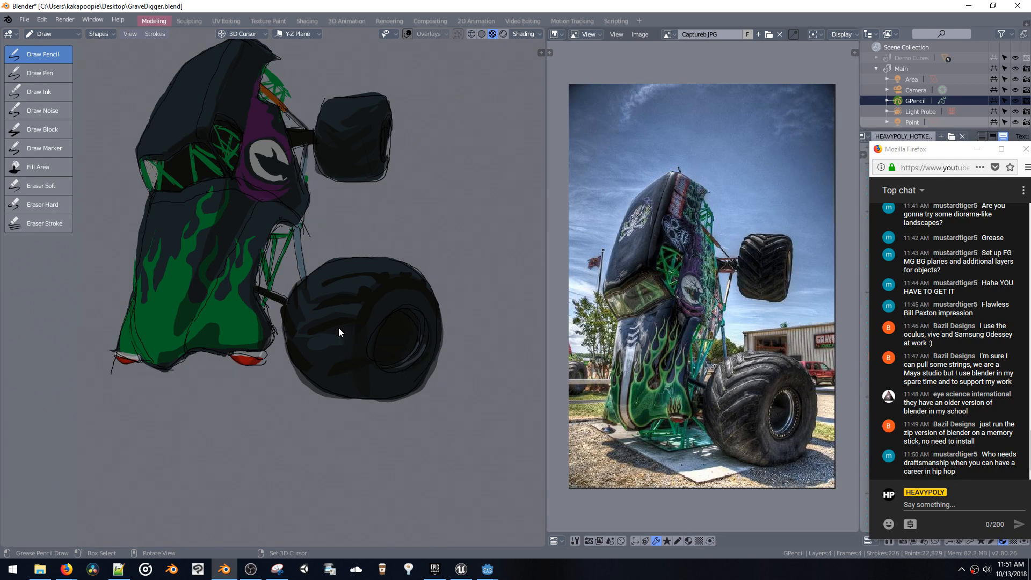
drag(296, 347, 327, 389)
key(ctrl+z)
mouse_move(280, 183)
middle_down()
mouse_move(330, 172)
mouse_move(314, 199)
mouse_move(299, 202)
mouse_move(314, 183)
mouse_move(305, 194)
mouse_move(314, 195)
middle_up()
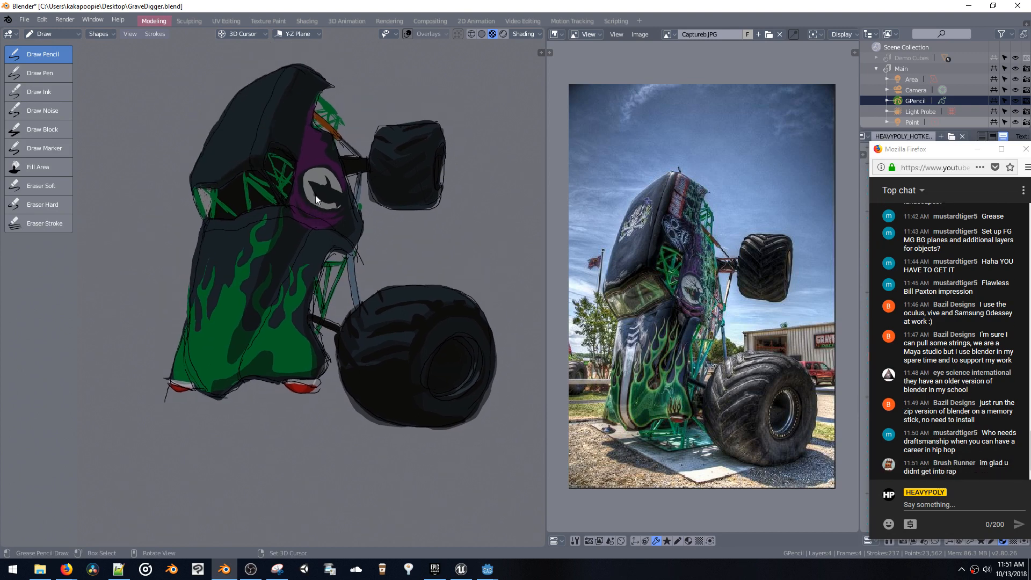
Choose the light grey Fill.010 material, make the MG layer active and try a highlight on the upper tyre
key(shift+v)
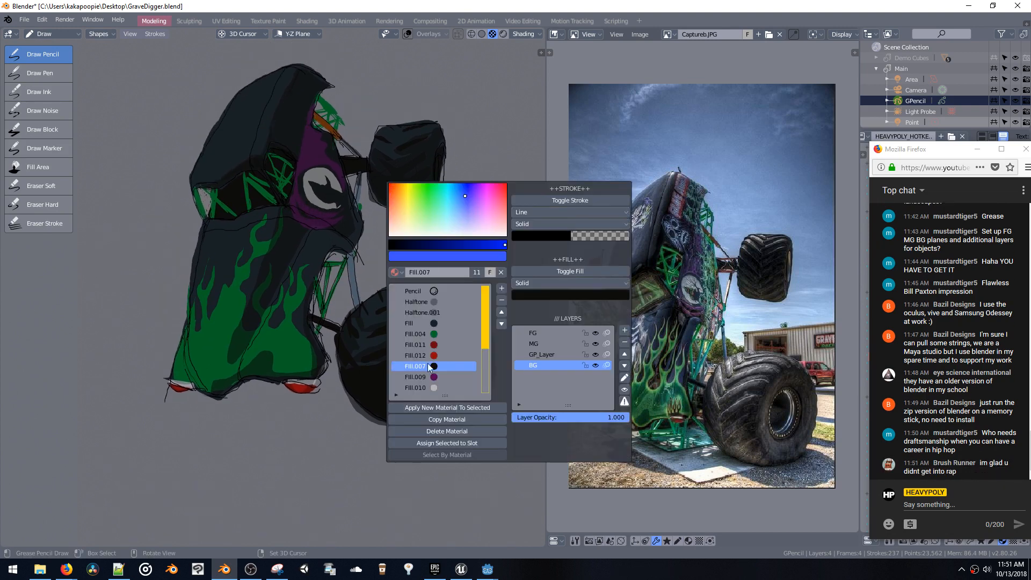
click(426, 389)
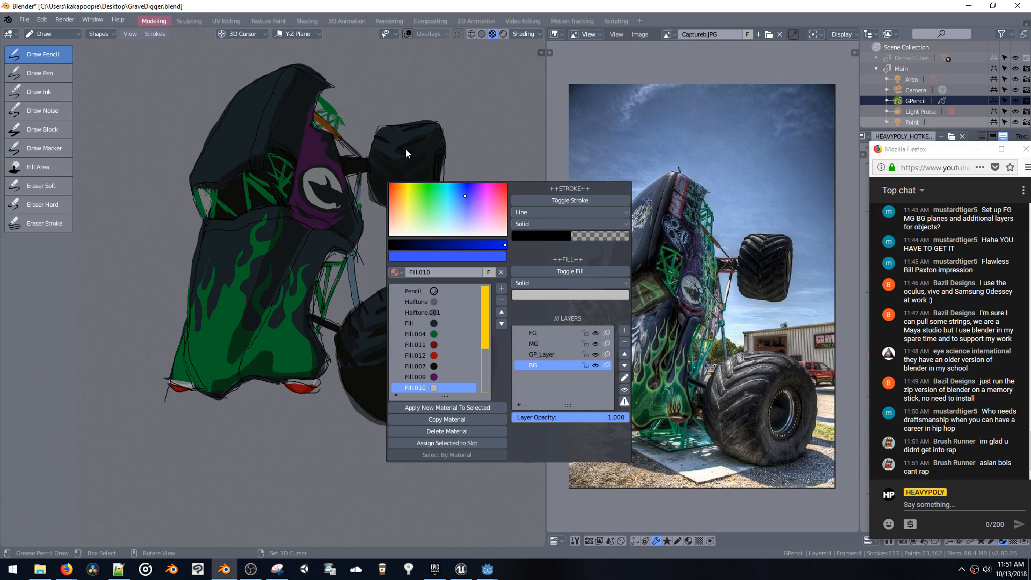
key(shift+v)
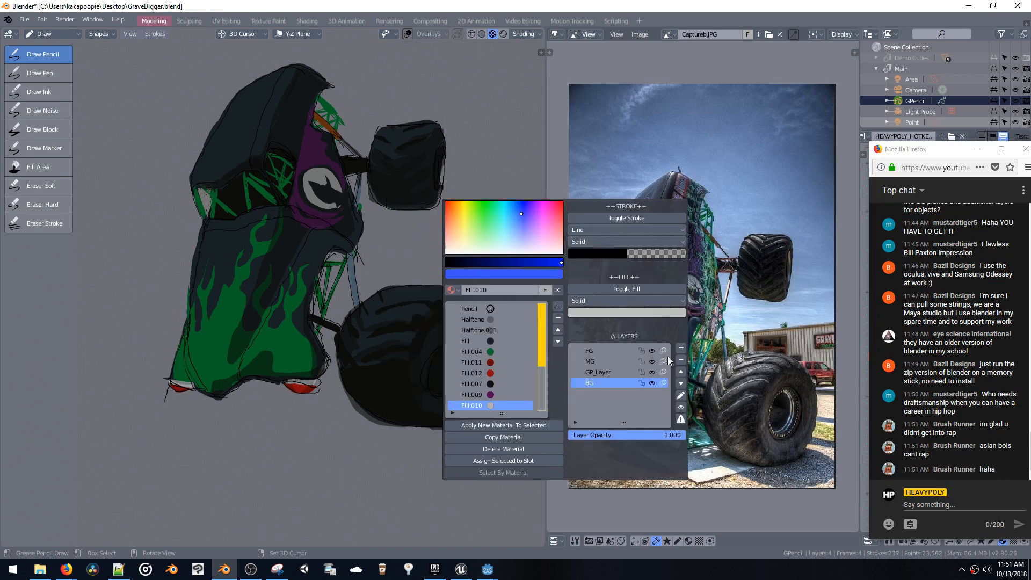
click(605, 363)
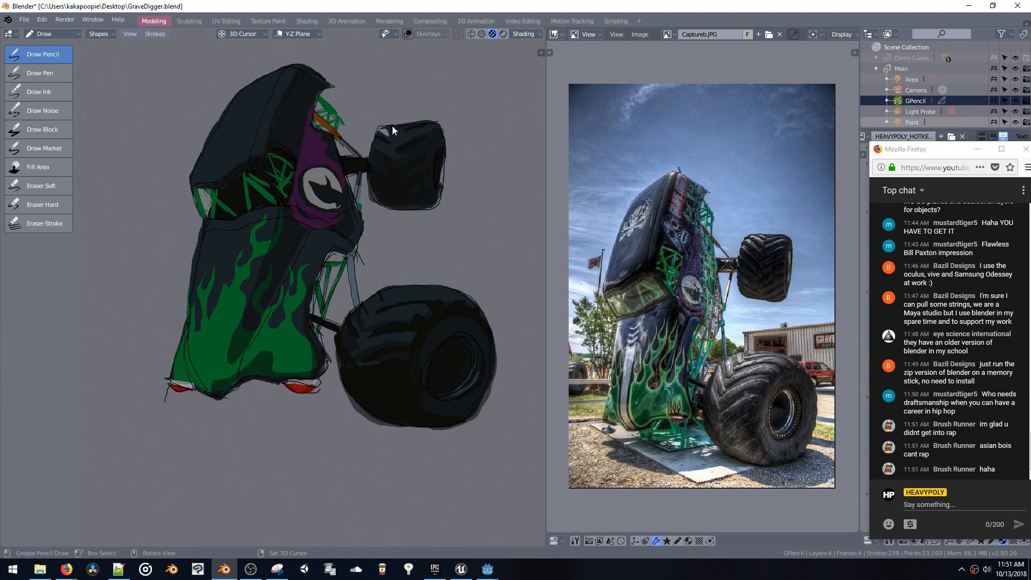
Copy the light grey Fill.010 material and darken the copy's fill colour to a mid grey
key(shift+v)
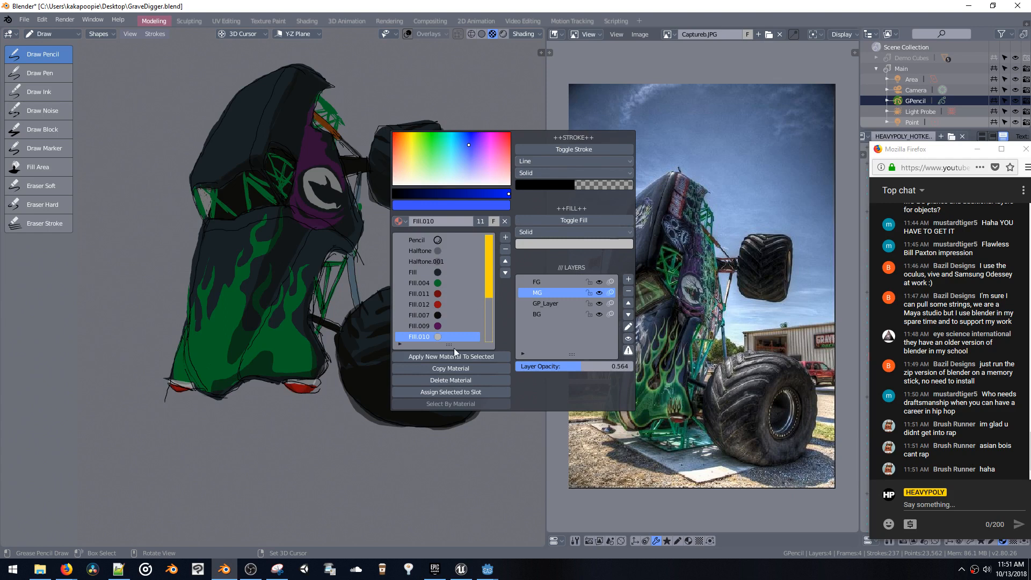
click(444, 370)
click(554, 244)
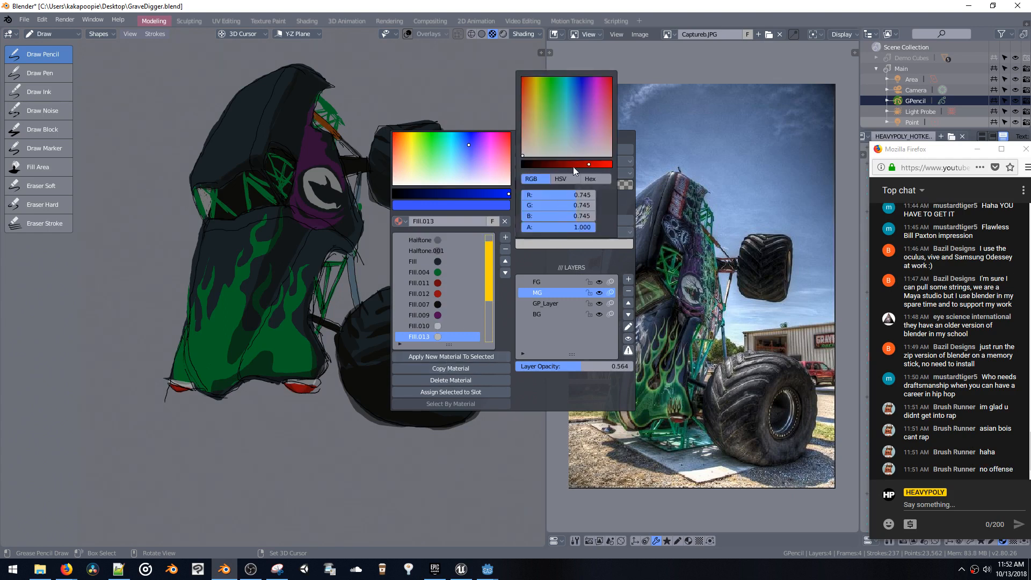
drag(561, 163, 568, 165)
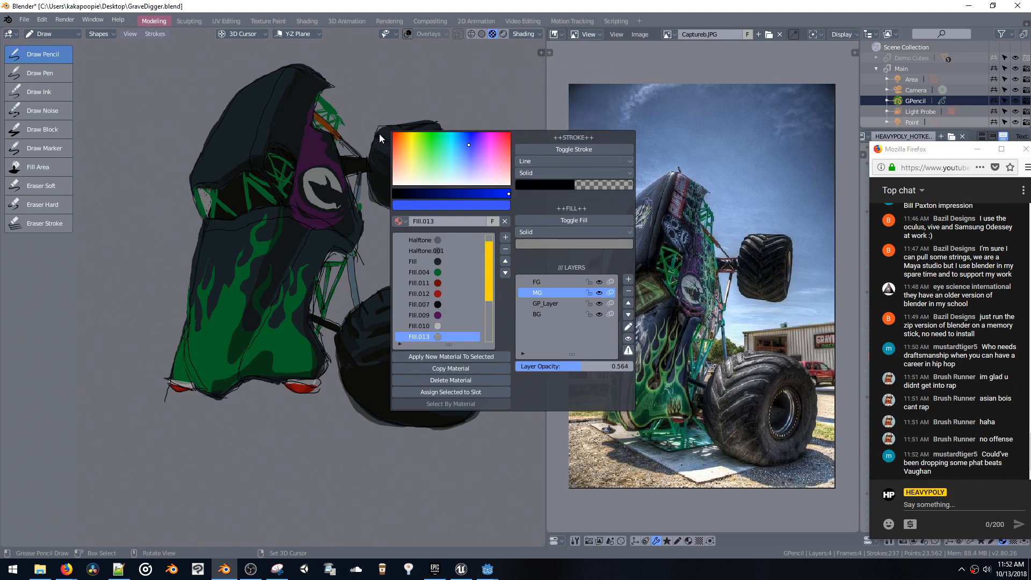
click(370, 128)
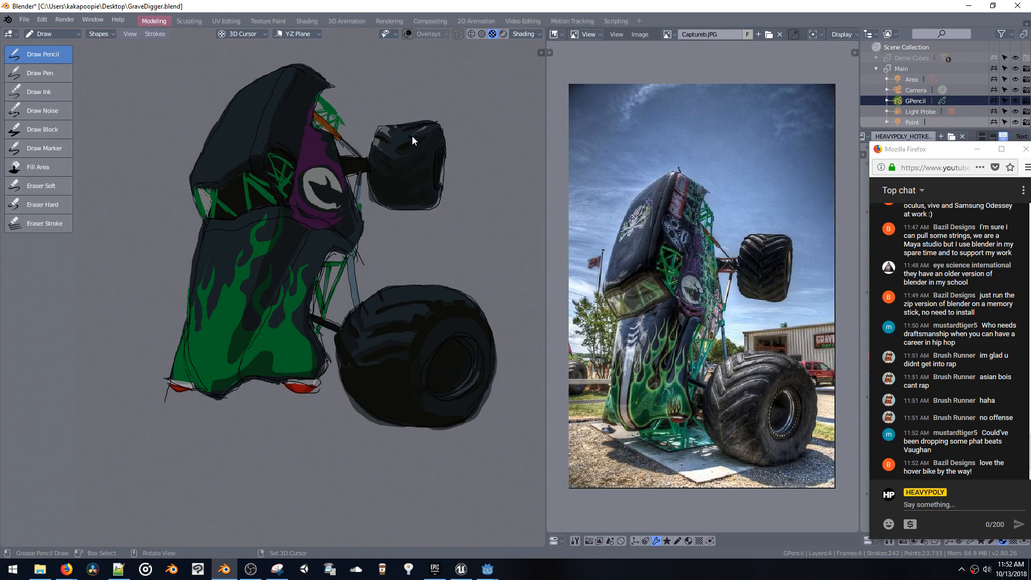
Draw mid-grey highlights along the top edge and sides of the small upper tyre, undoing unwanted strokes
key(ctrl+z)
middle_drag(457, 195, 472, 175)
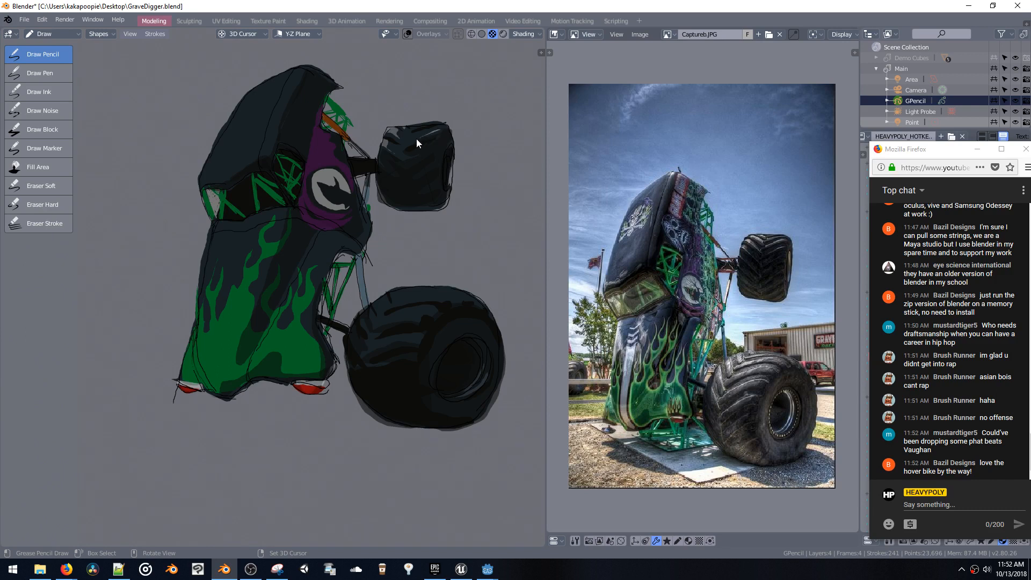
key(ctrl+z)
key(ctrl+z)
drag(427, 130, 440, 126)
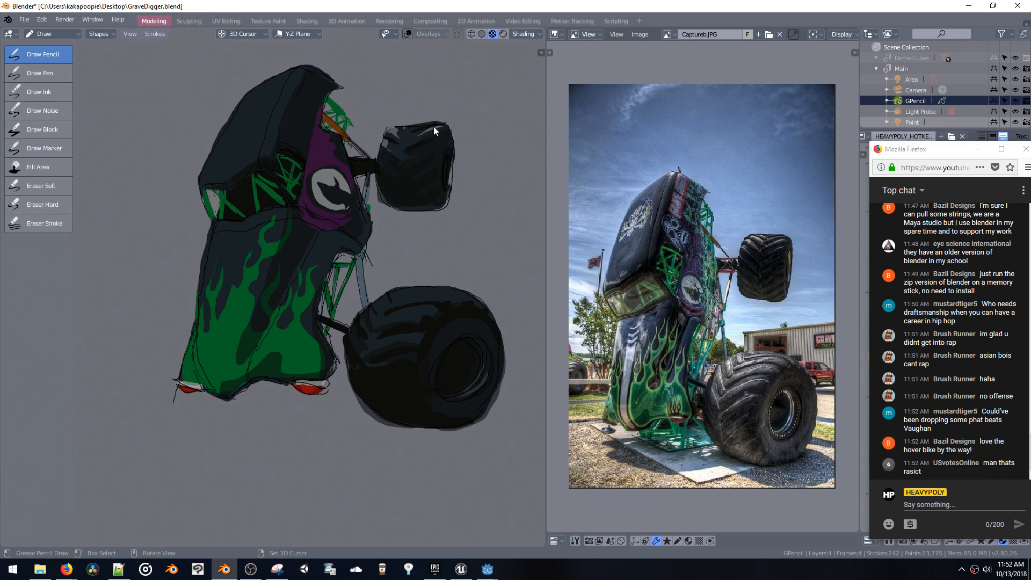
shift+middle_drag(426, 150, 449, 145)
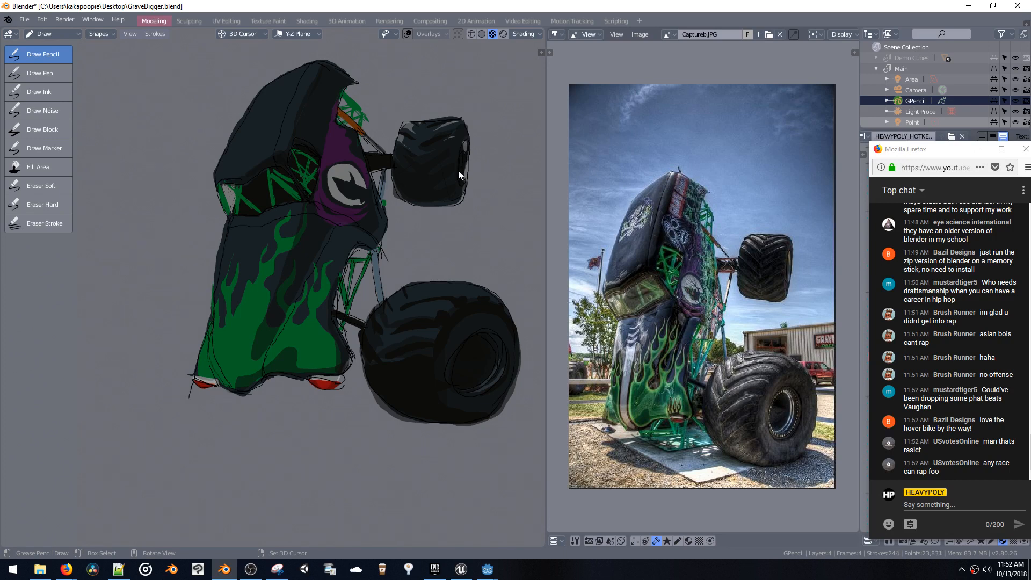
key(ctrl+z)
key(ctrl+z)
Draw grey bolts and highlights around the large lower wheel's rim and across the tyre's upper treads
drag(486, 330, 502, 356)
key(ctrl+z)
key(ctrl+z)
key(ctrl+z)
key(ctrl+z)
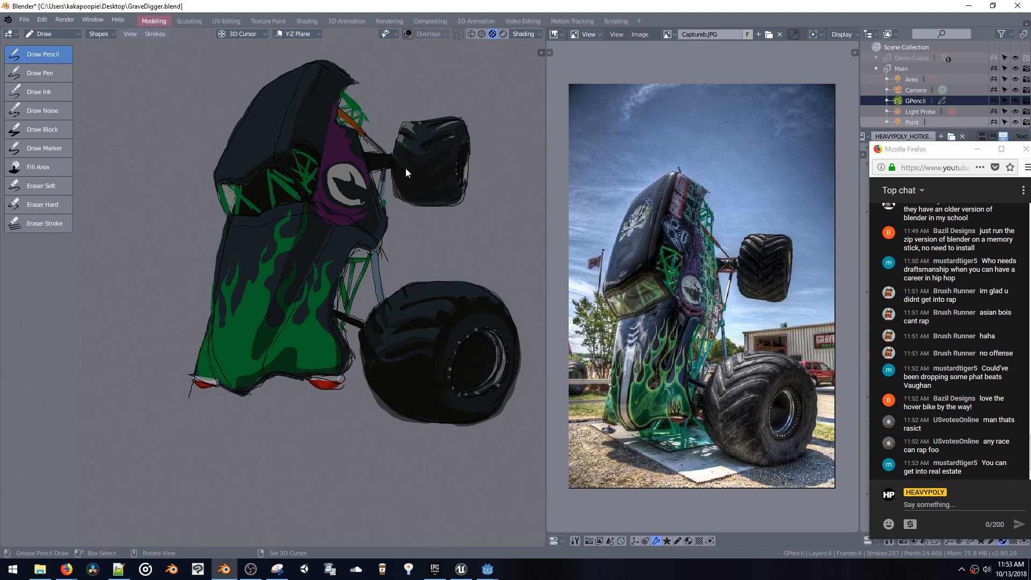
key(ctrl+z)
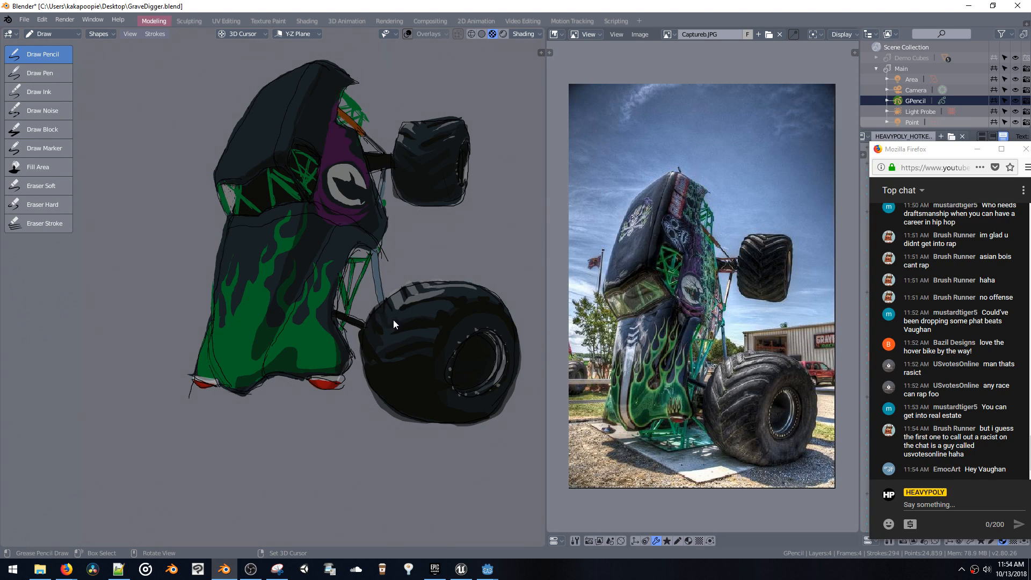
drag(440, 307, 394, 316)
Draw grey highlights down the left edge of the truck's hood and cab
shift+middle_drag(293, 162, 342, 156)
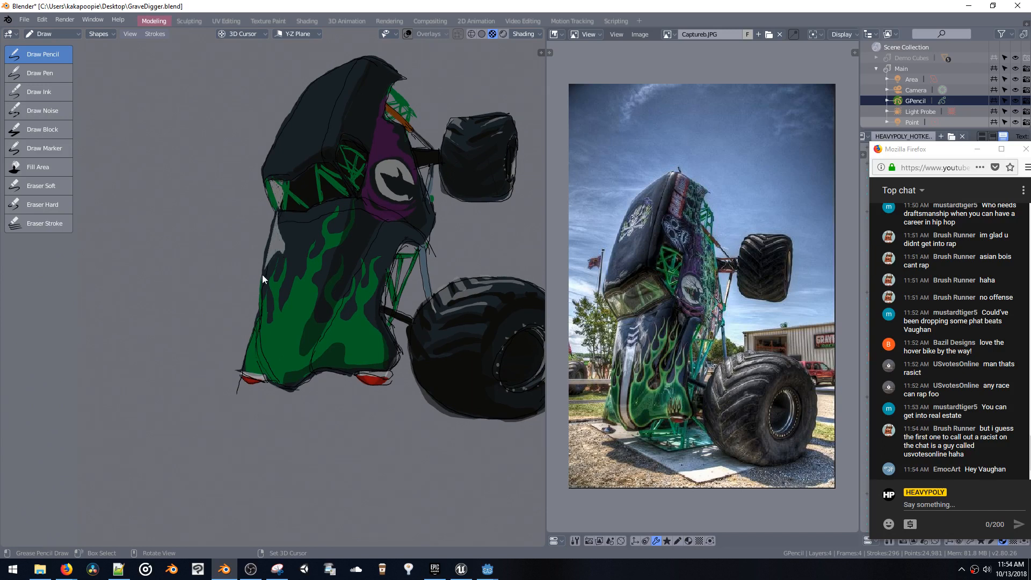
drag(275, 214, 258, 311)
shift+middle_drag(290, 221, 344, 227)
mouse_move(326, 281)
shift+middle_down()
mouse_move(354, 276)
mouse_move(336, 282)
mouse_move(330, 260)
shift+middle_up()
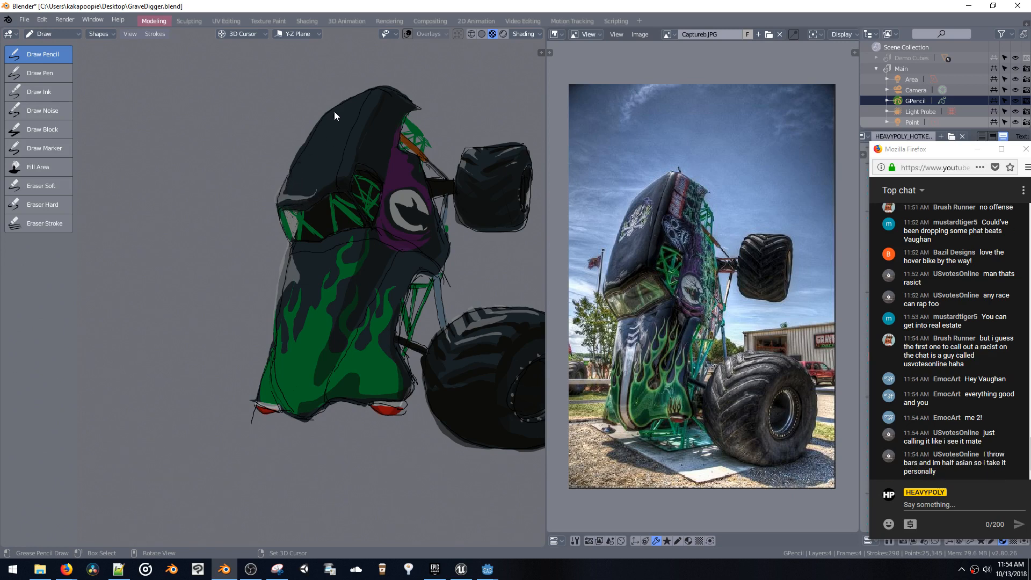
key(ctrl+z)
drag(278, 206, 294, 166)
Tint the highlight material's fill colour to a bluish grey with R 0.464, G 0.491 and B 0.521
key(shift+v)
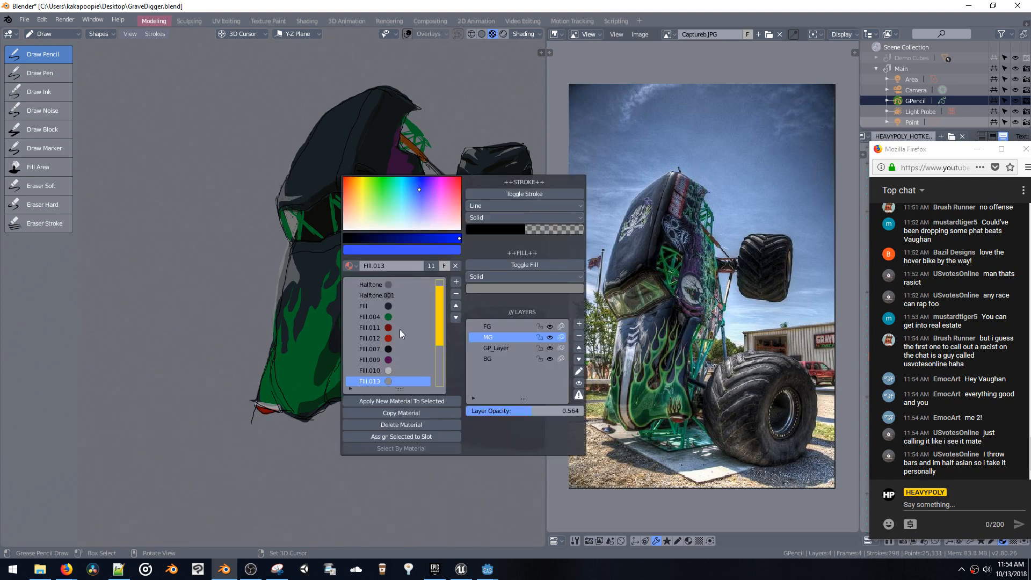
click(501, 289)
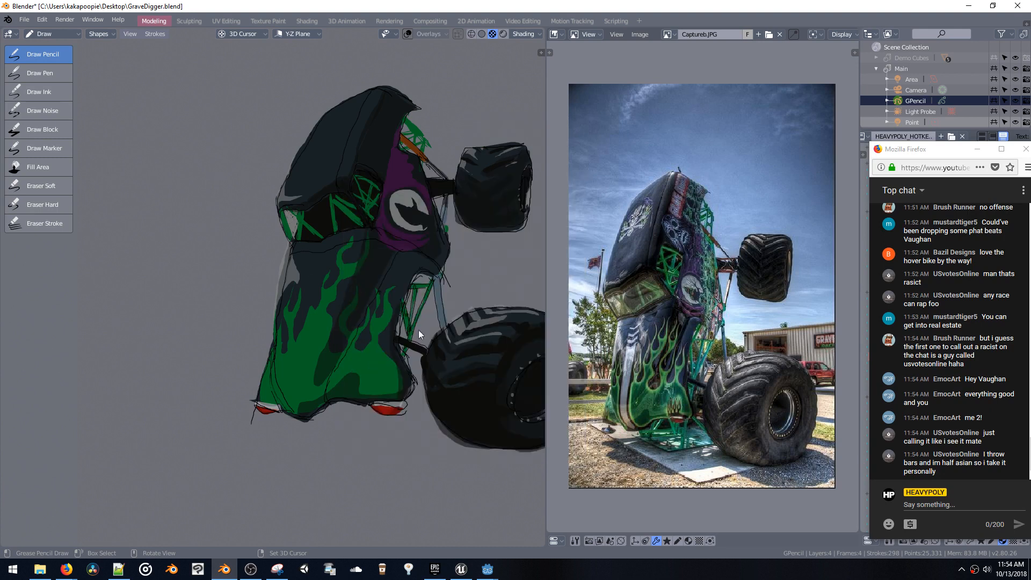
shift+middle_drag(457, 338, 329, 342)
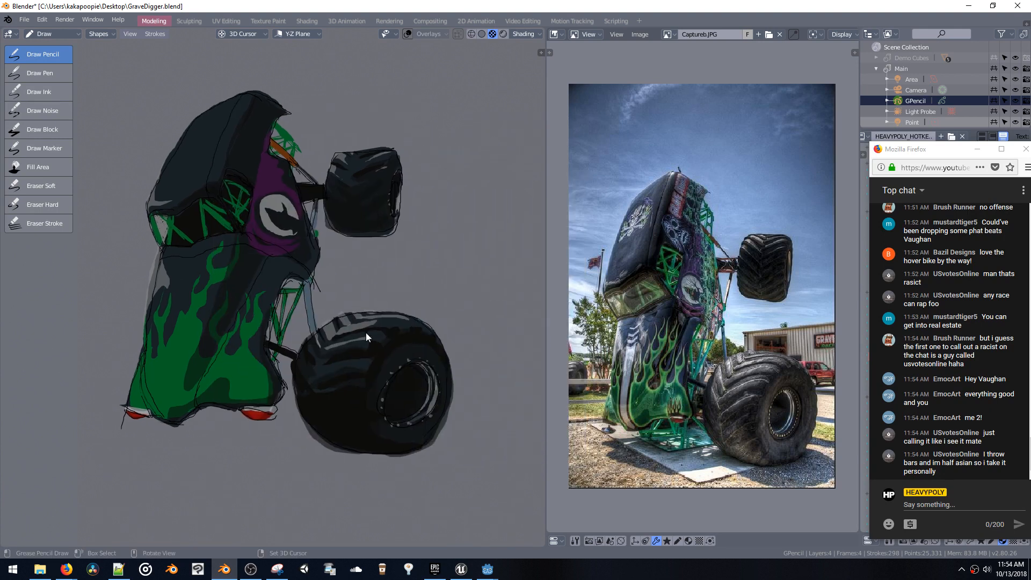
key(shift+v)
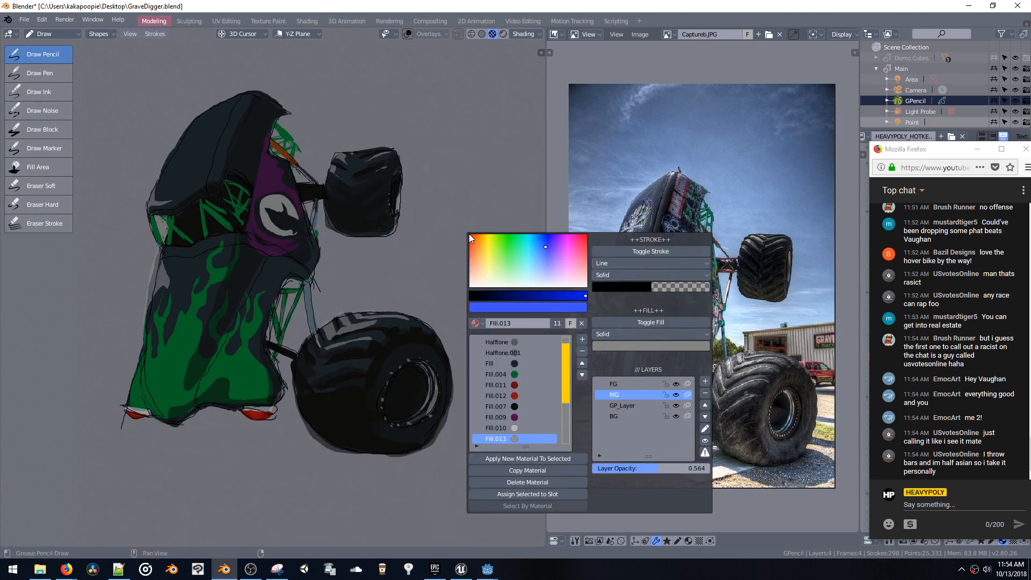
click(609, 343)
click(652, 252)
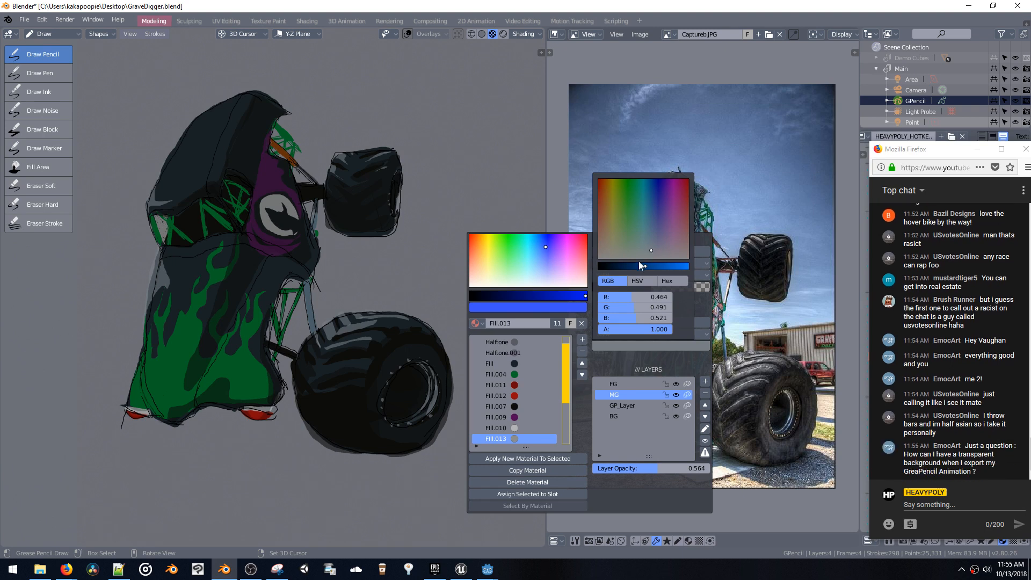
mouse_move(384, 202)
shift+middle_down()
mouse_move(490, 220)
mouse_move(462, 224)
mouse_move(503, 213)
shift+middle_up()
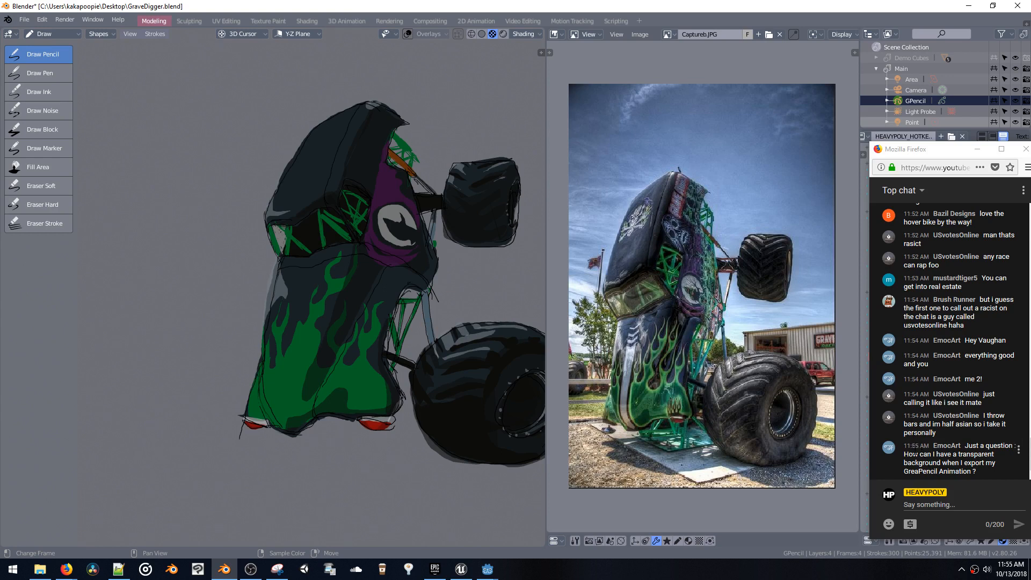
Switch to the live chat in Firefox and read the question about exporting a Grease Pencil animation with a transparent background
click(912, 453)
drag(912, 453, 996, 472)
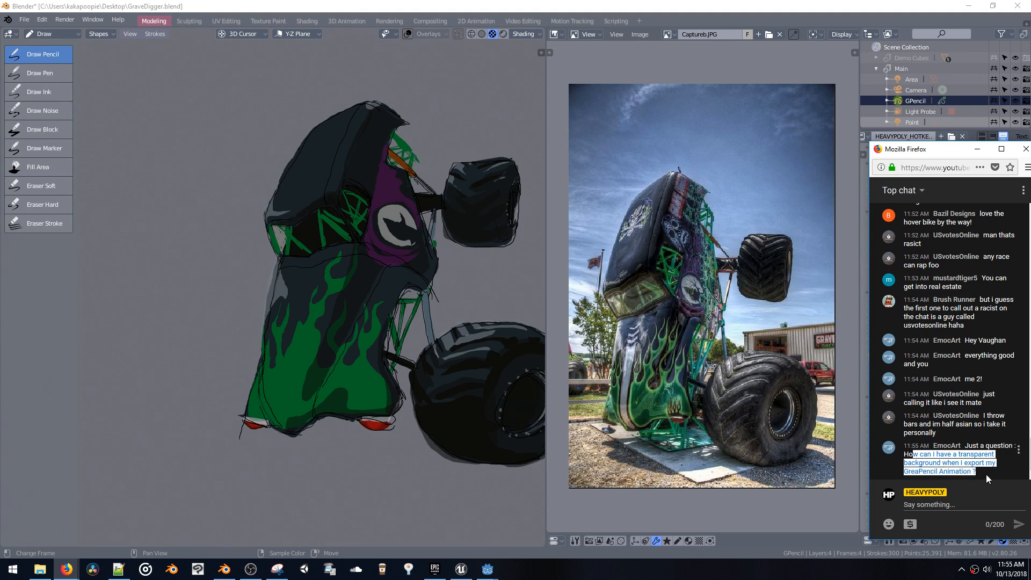
click(985, 475)
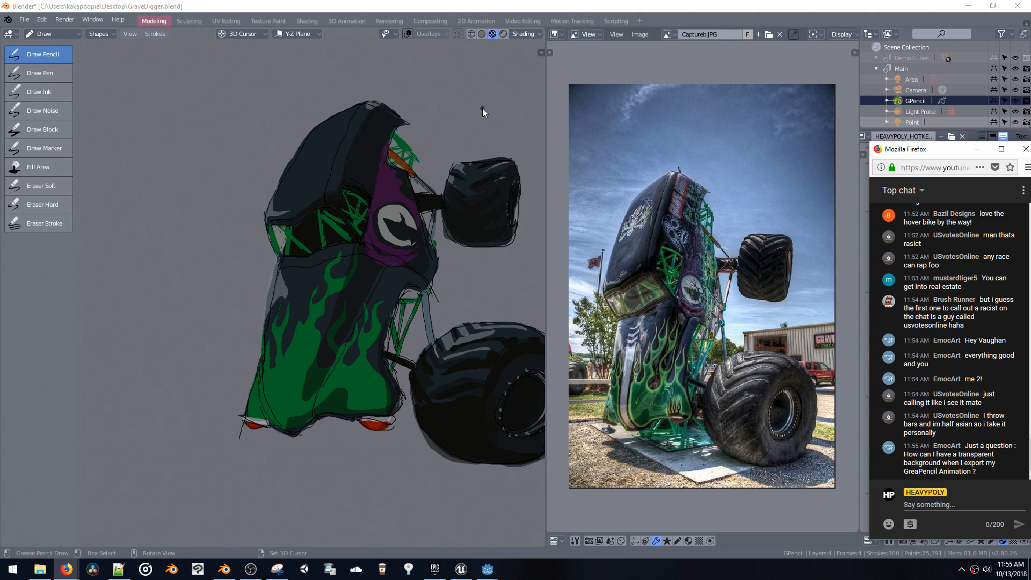
Return to Blender and save the GraveDigger.blend file
click(446, 122)
shift+middle_drag(455, 138, 391, 146)
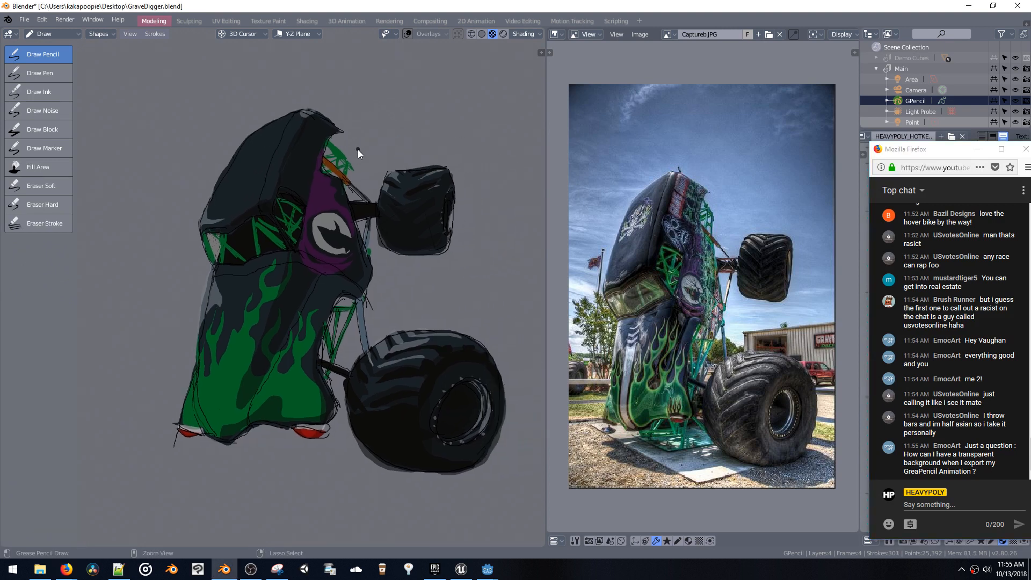
key(ctrl+s)
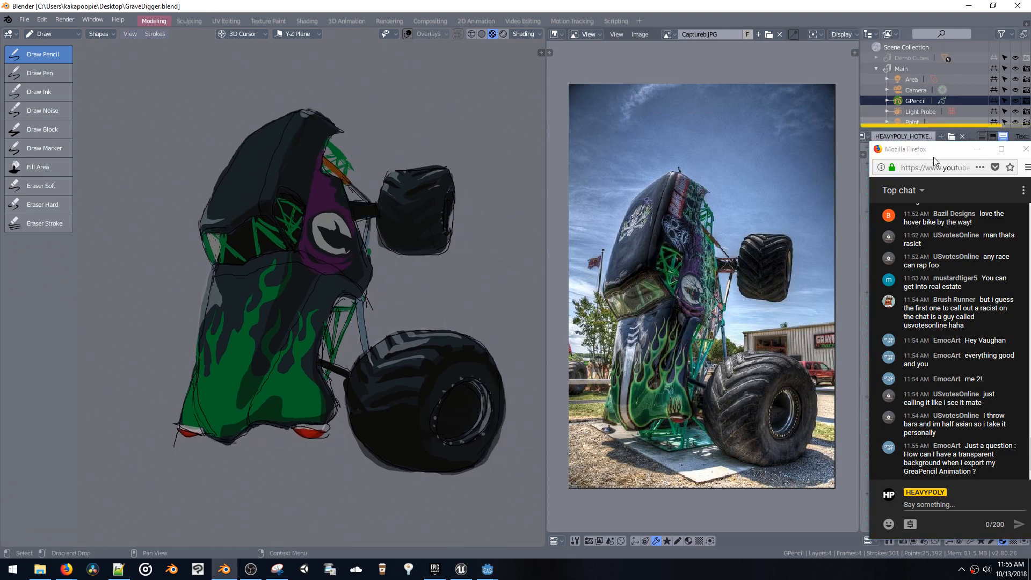
Change the text editor area under the outliner into a Properties editor, moving the chat window clear of it and back
drag(929, 153, 685, 120)
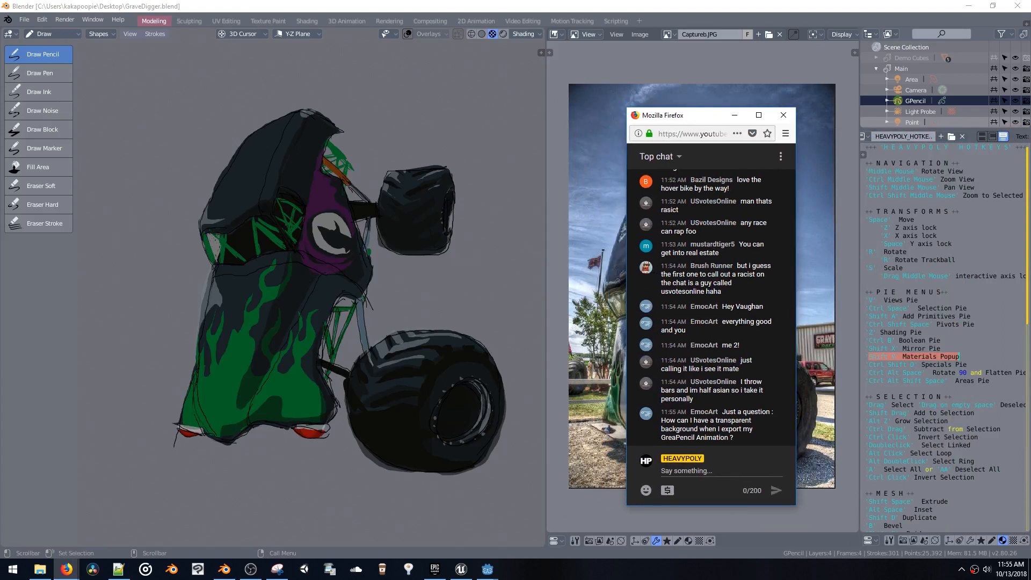
click(880, 291)
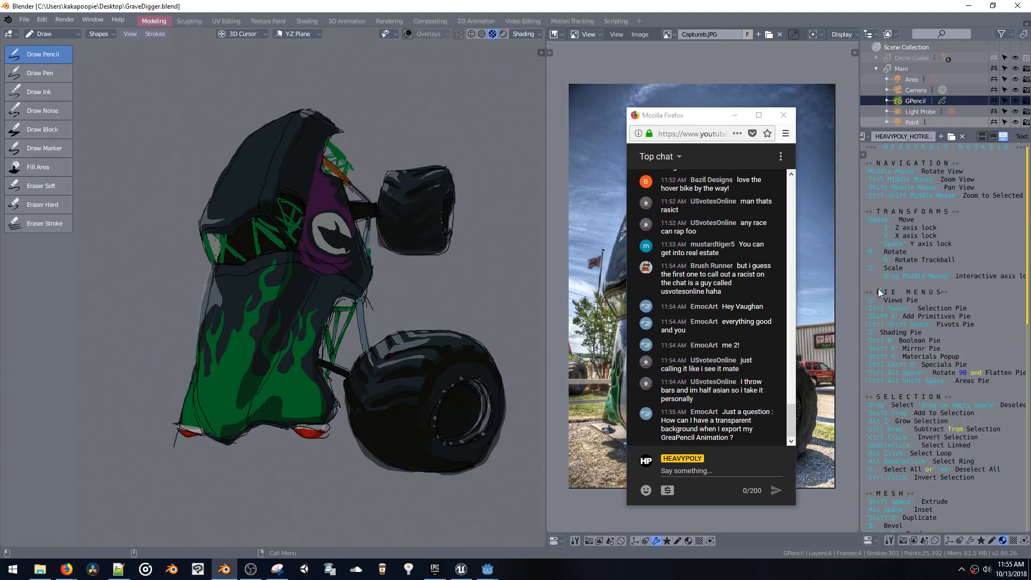
key(ctrl+alt+shift+space)
key(ctrl+alt+shift+space)
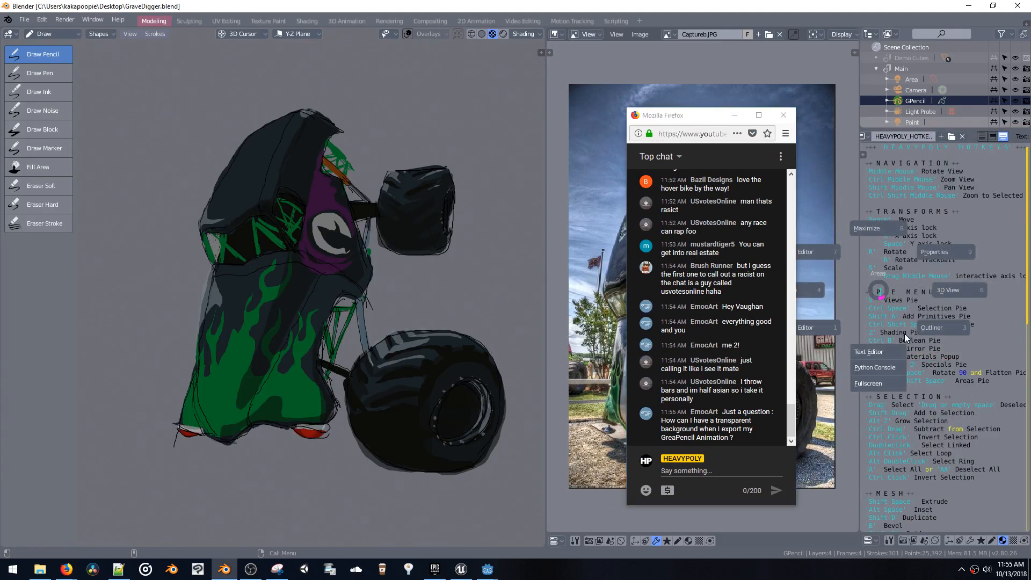
click(922, 259)
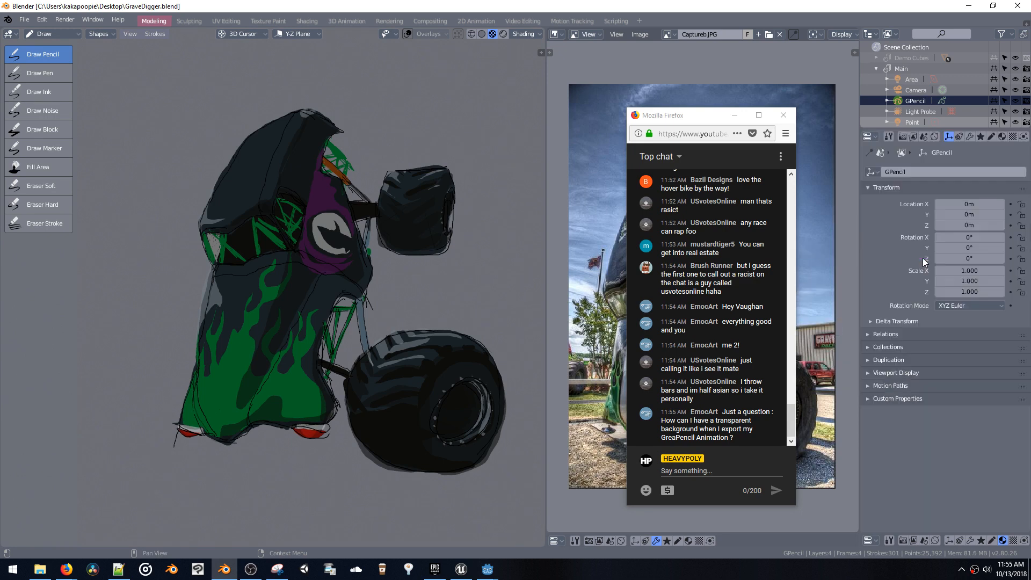
drag(719, 117, 953, 143)
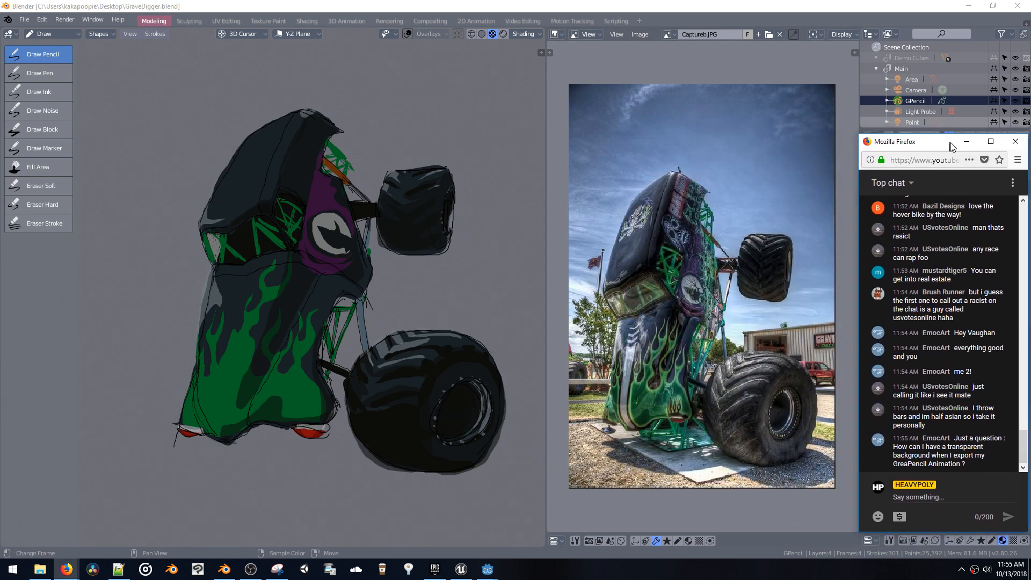
Replace the reference image area with a Properties editor and show its render settings
key(alt+space)
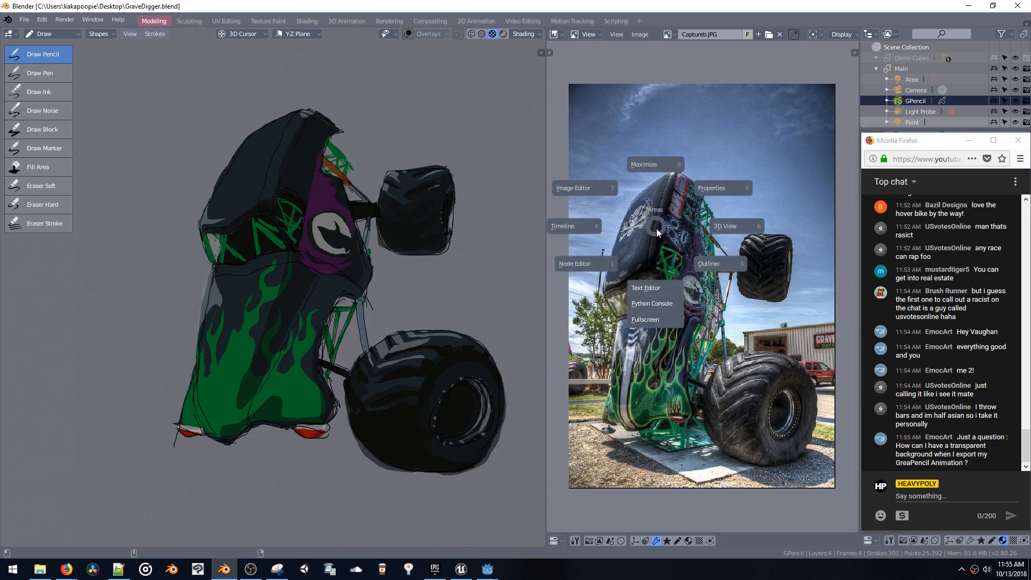
click(717, 187)
click(589, 34)
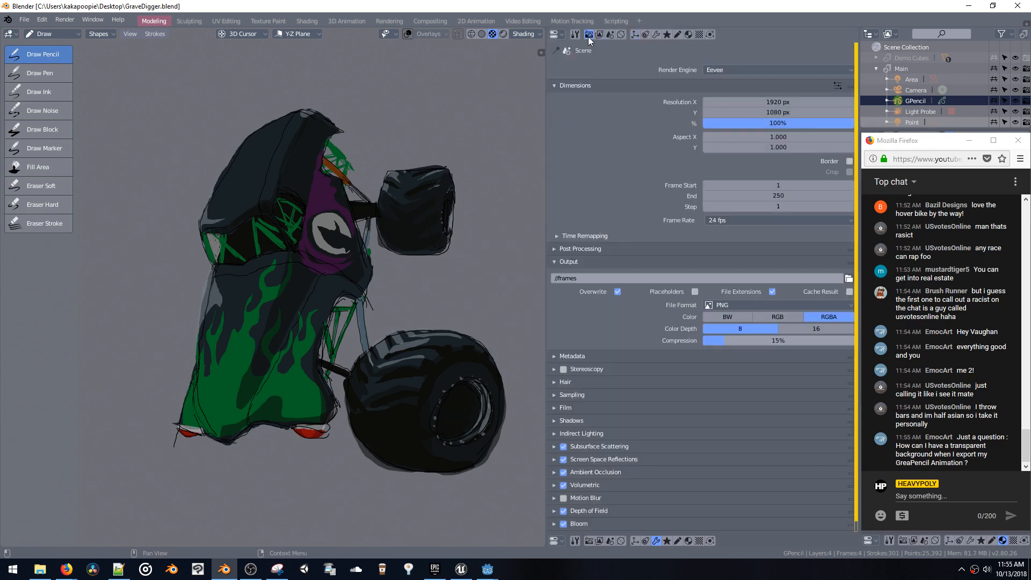
Set the Film alpha mode to Transparent, shifting the chat window down and back up while rechecking the option
scroll(652, 300, down, 1)
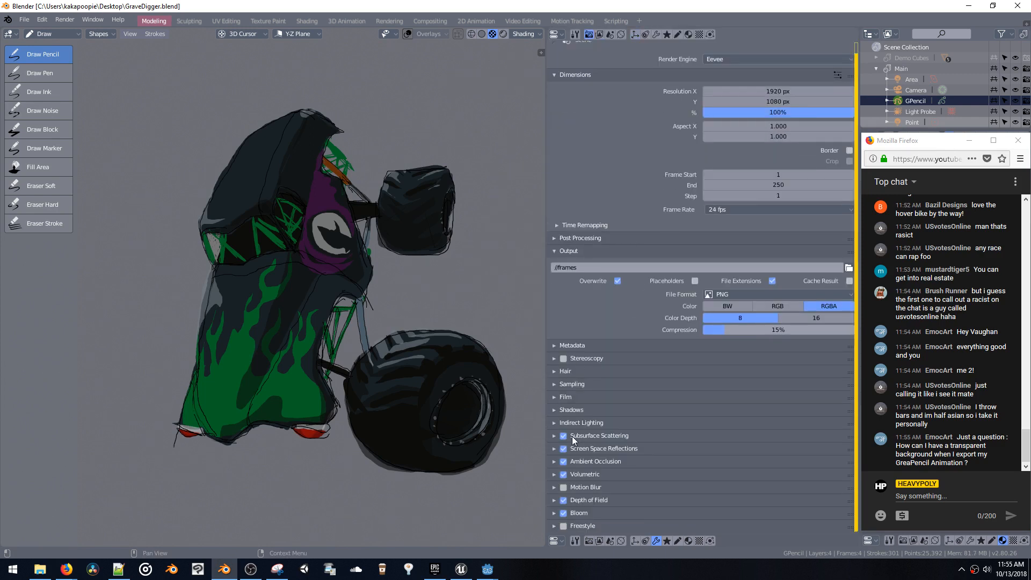
click(554, 396)
click(717, 426)
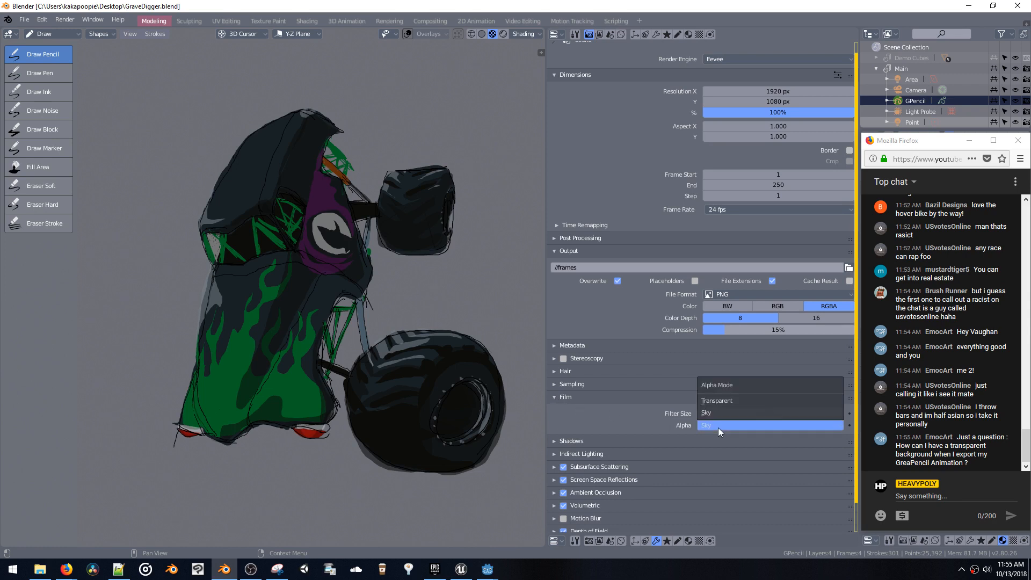
click(730, 401)
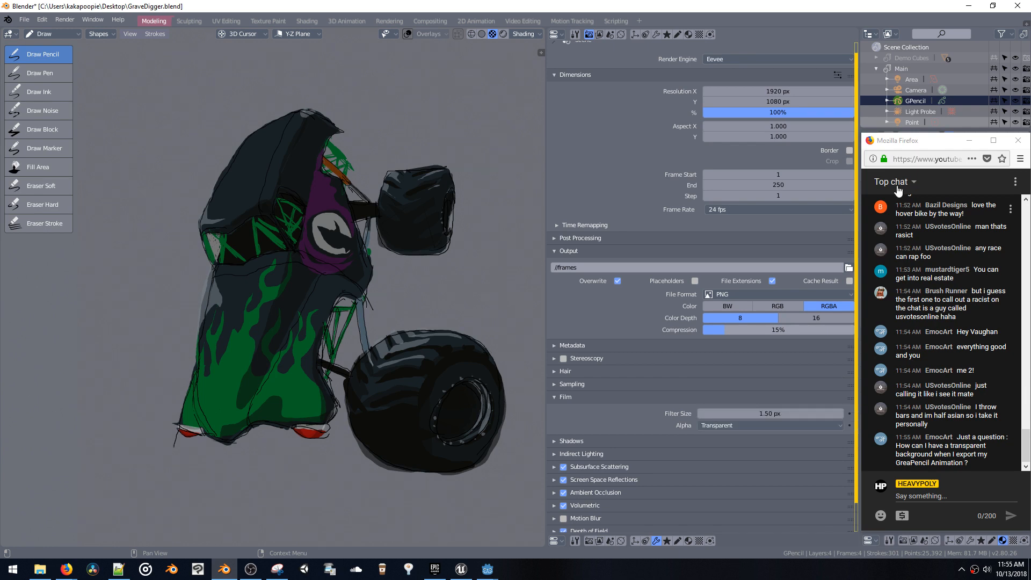
drag(907, 141, 911, 458)
click(816, 424)
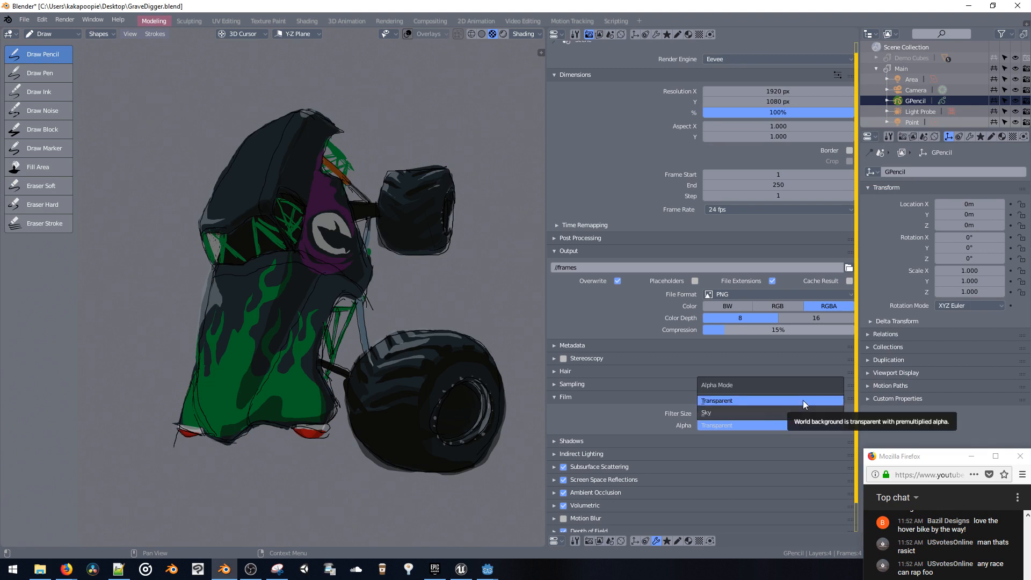
click(803, 400)
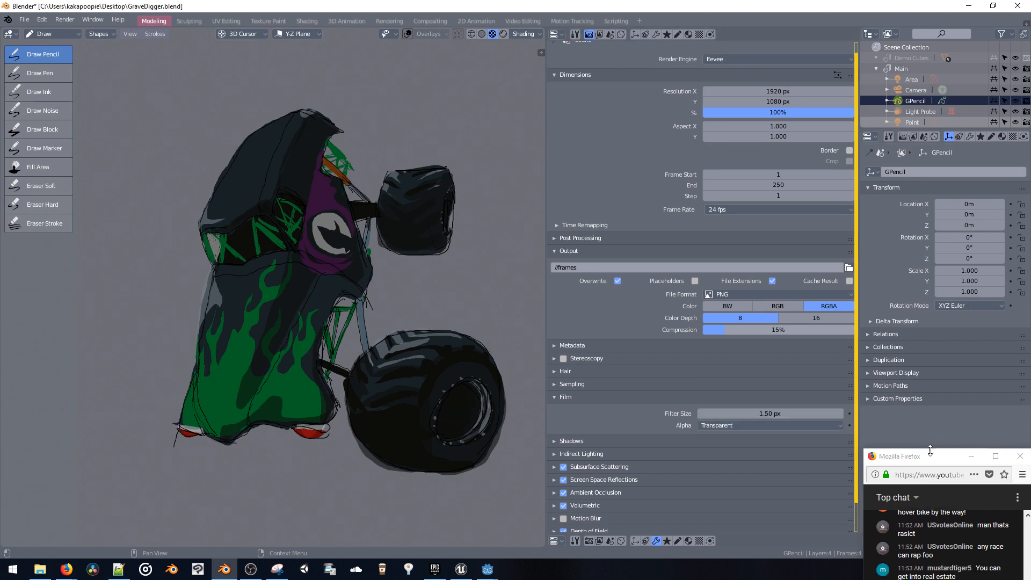
drag(926, 457, 925, 146)
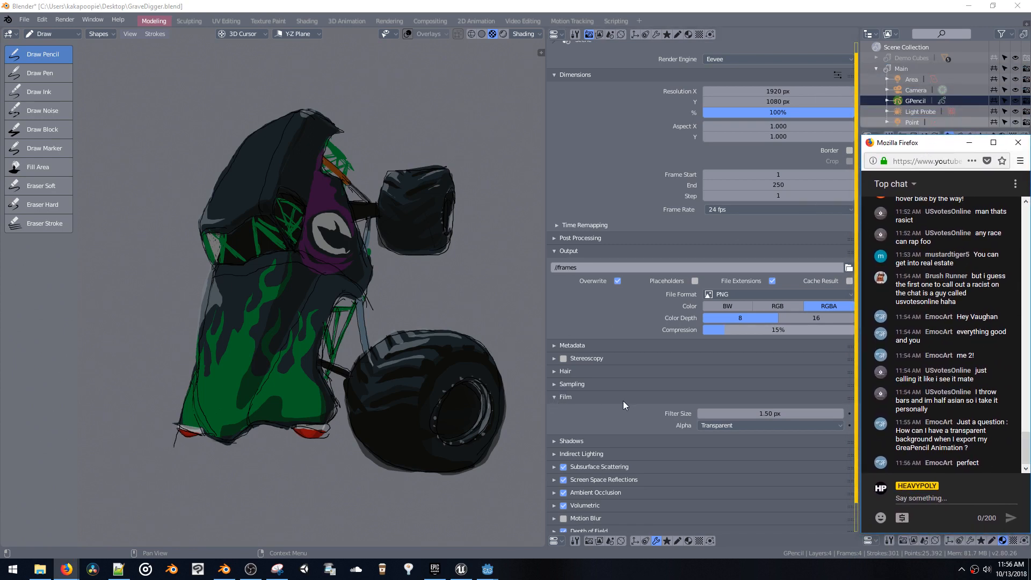
Collapse the Film settings and run an OpenGL render of the viewport
click(556, 400)
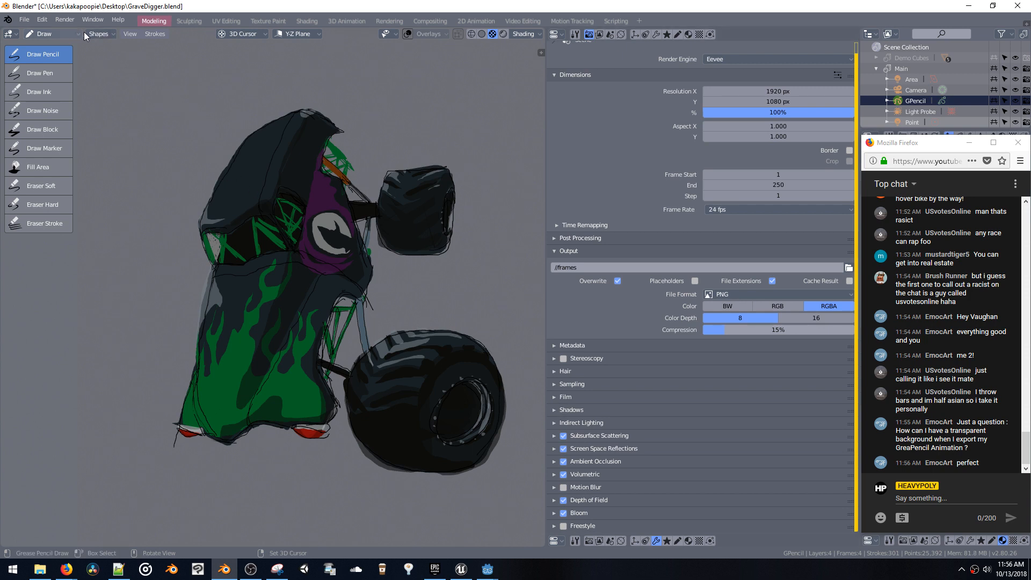
click(129, 34)
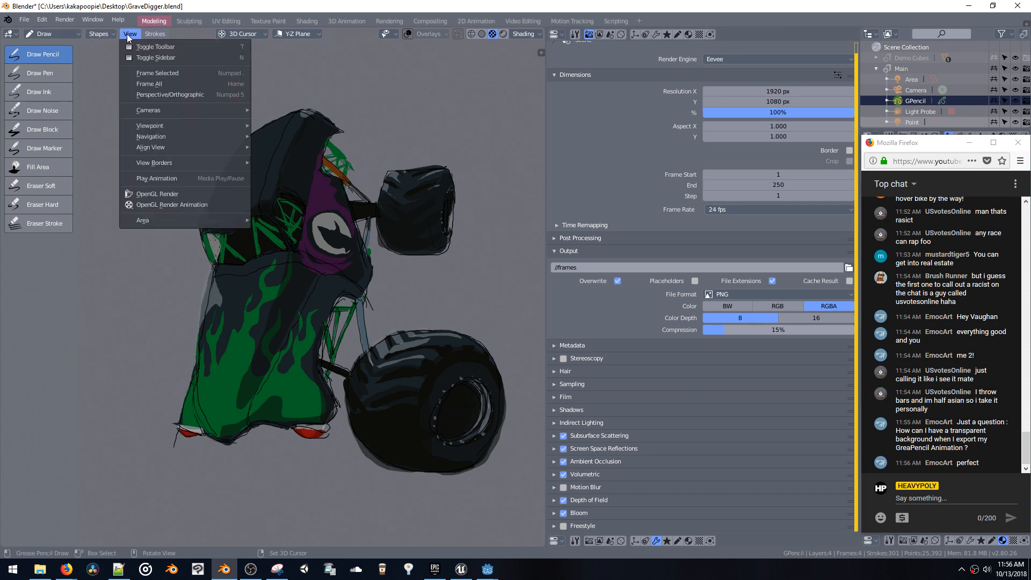
click(172, 195)
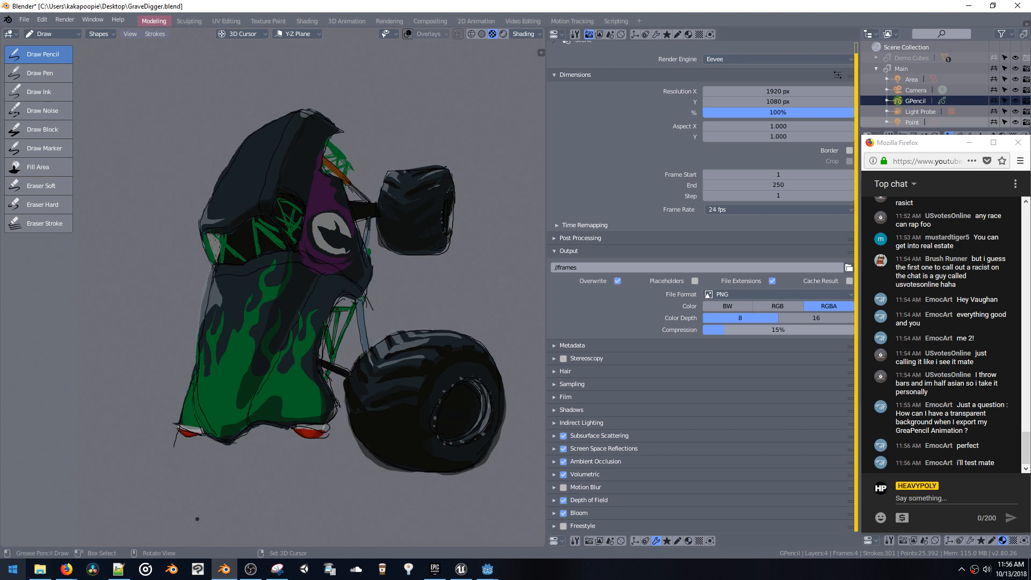
Switch to File Explorer, look through the BlendermetTurn PNG sequence in the 2018 folder's Frames subfolder, and browse the files in 2018
click(47, 571)
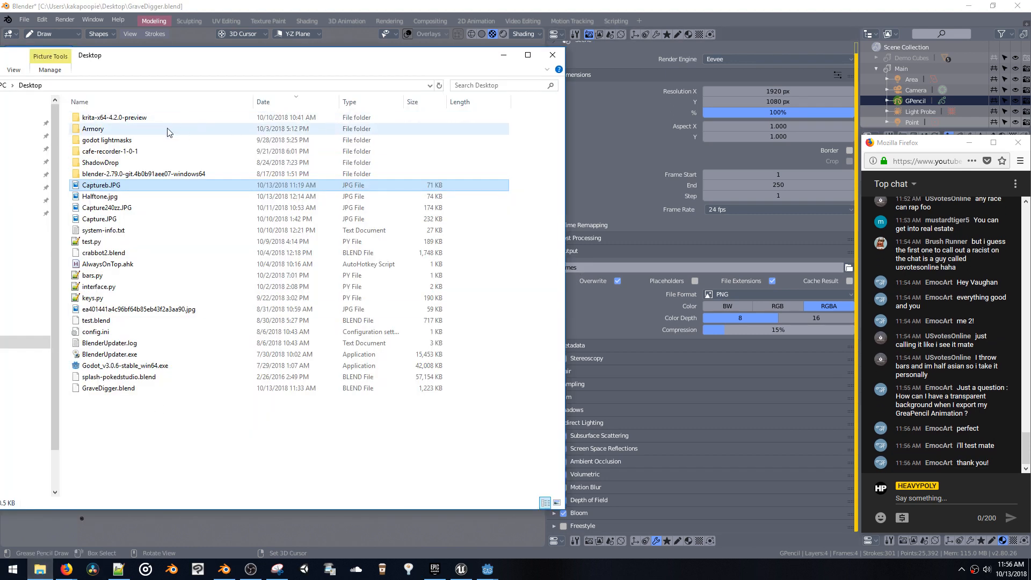
drag(166, 56, 376, 58)
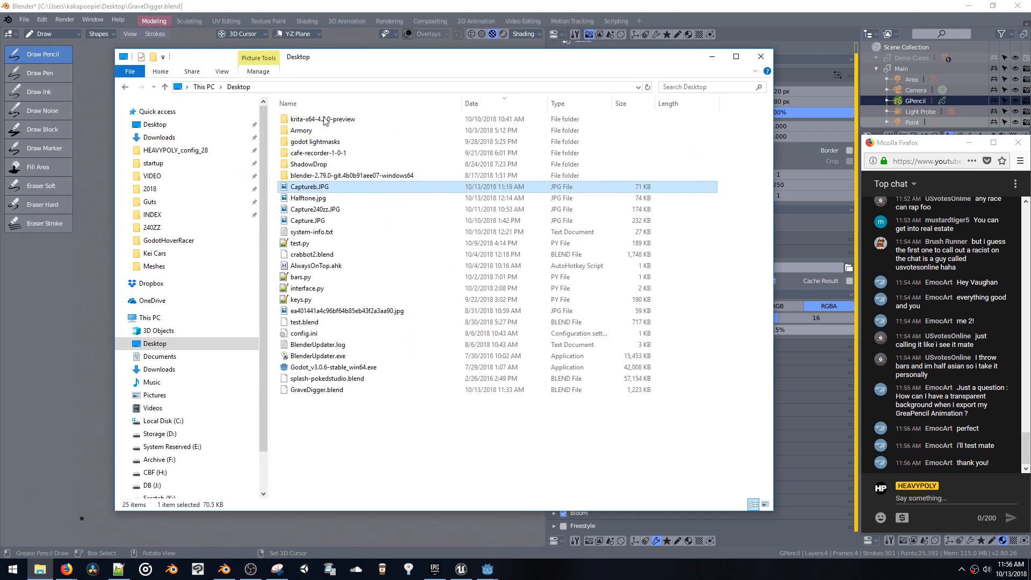
click(185, 190)
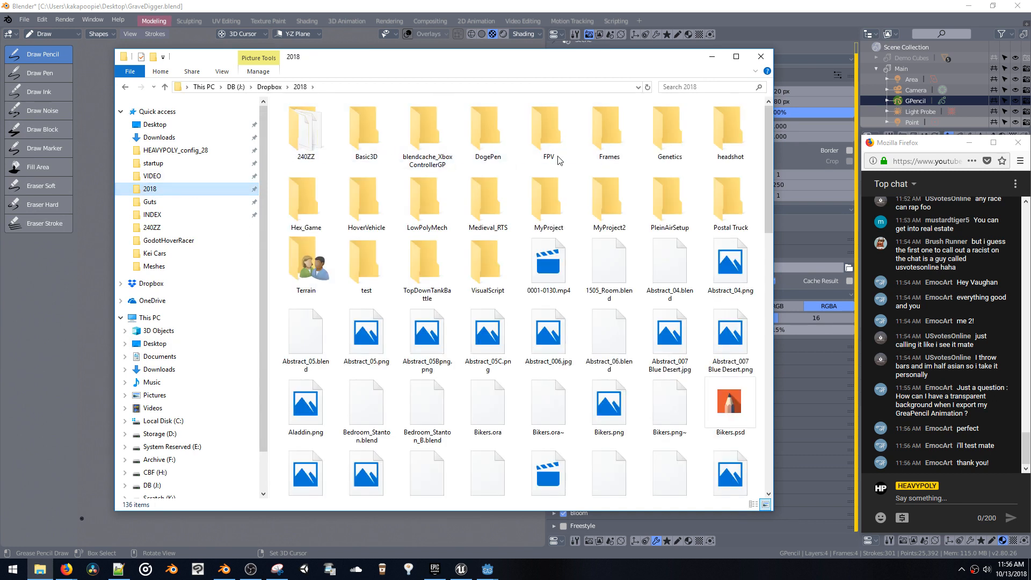
double_click(605, 142)
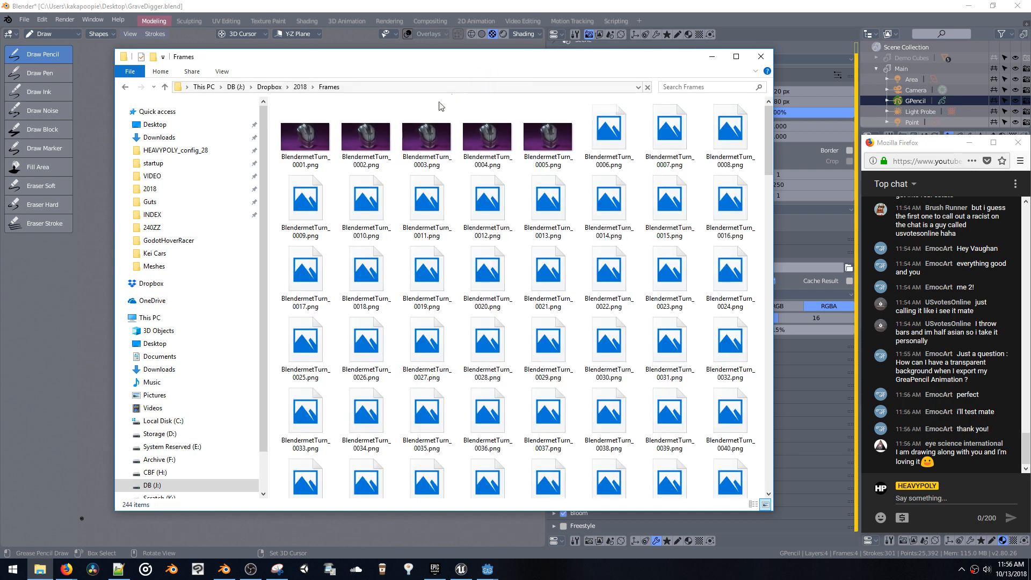
drag(768, 138, 761, 472)
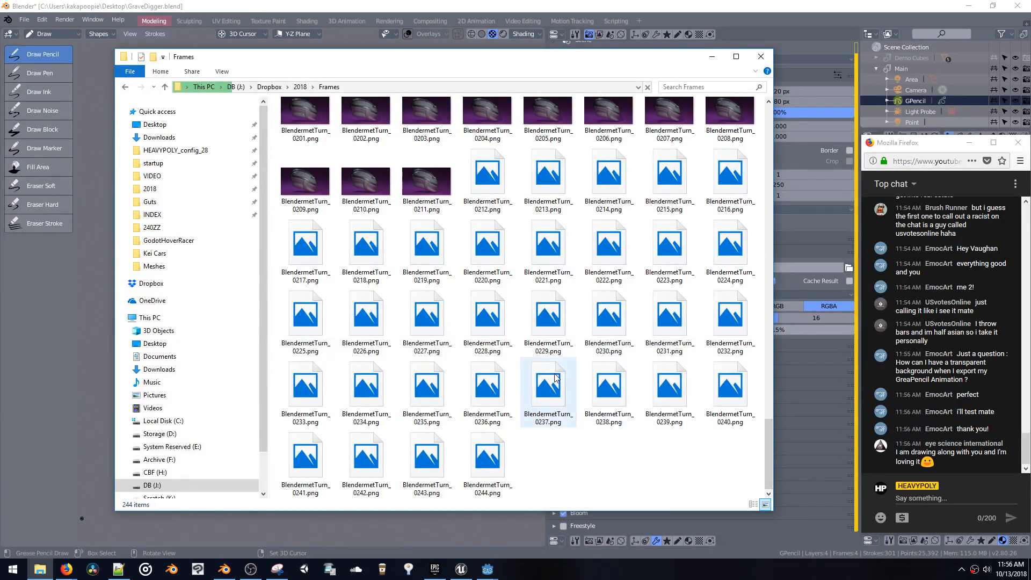
key(BackSpace)
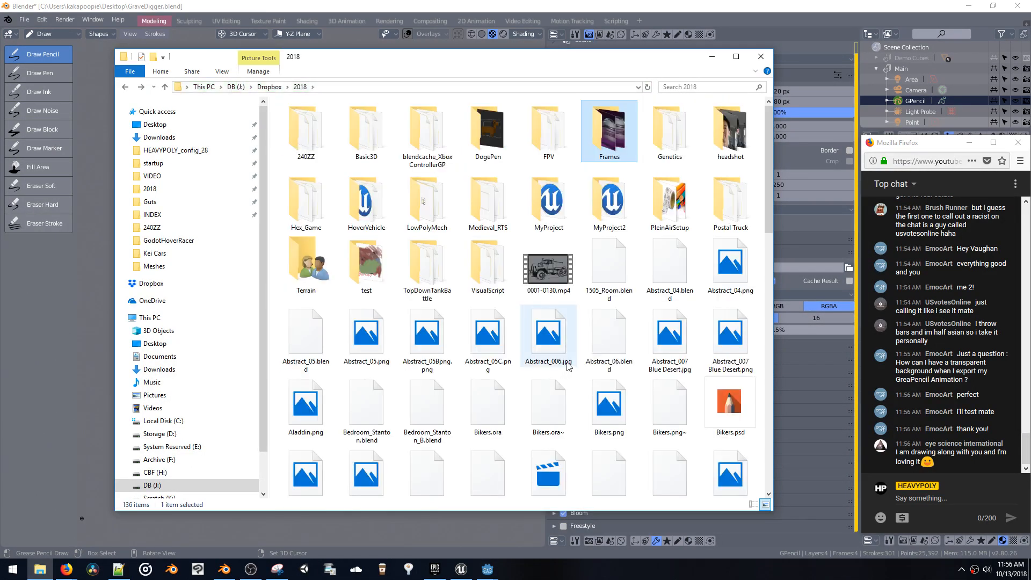
scroll(708, 379, down, 5)
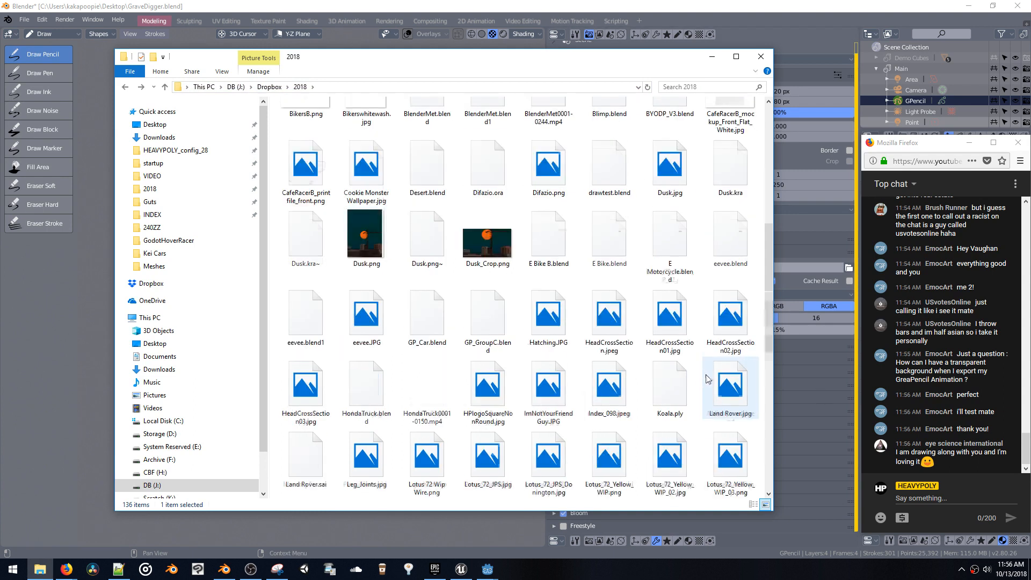
Look through the image and Blender files in the Dropbox 2018 folder and clear its window away from the drawing
scroll(708, 379, down, 6)
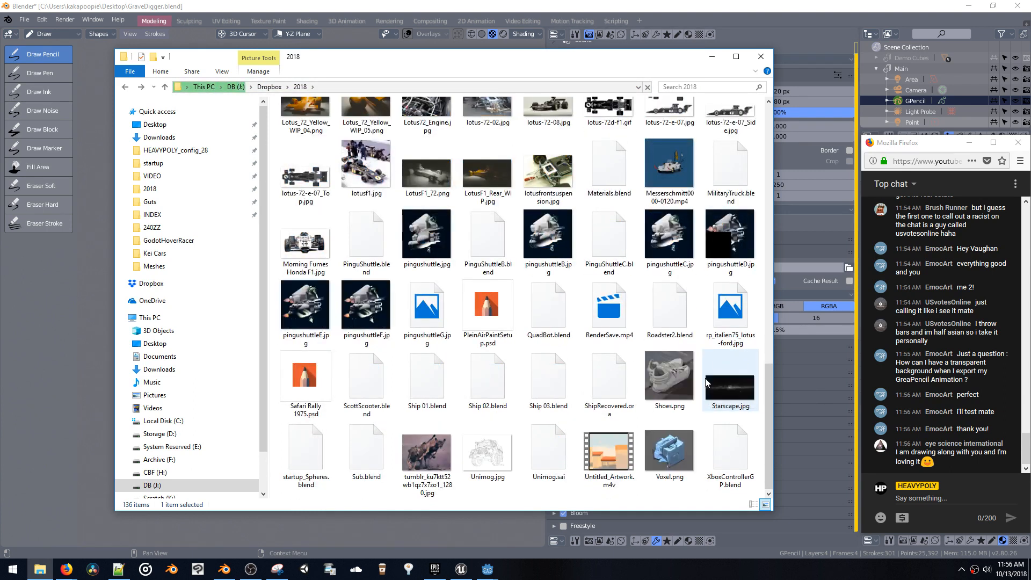
scroll(647, 403, up, 8)
scroll(639, 406, down, 5)
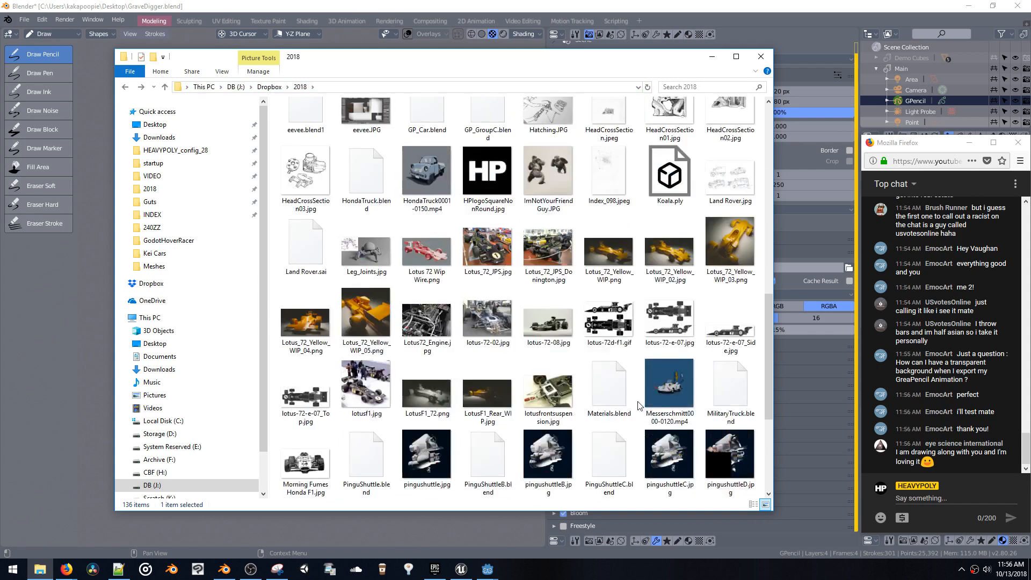
scroll(638, 405, down, 1)
drag(568, 58, 568, 0)
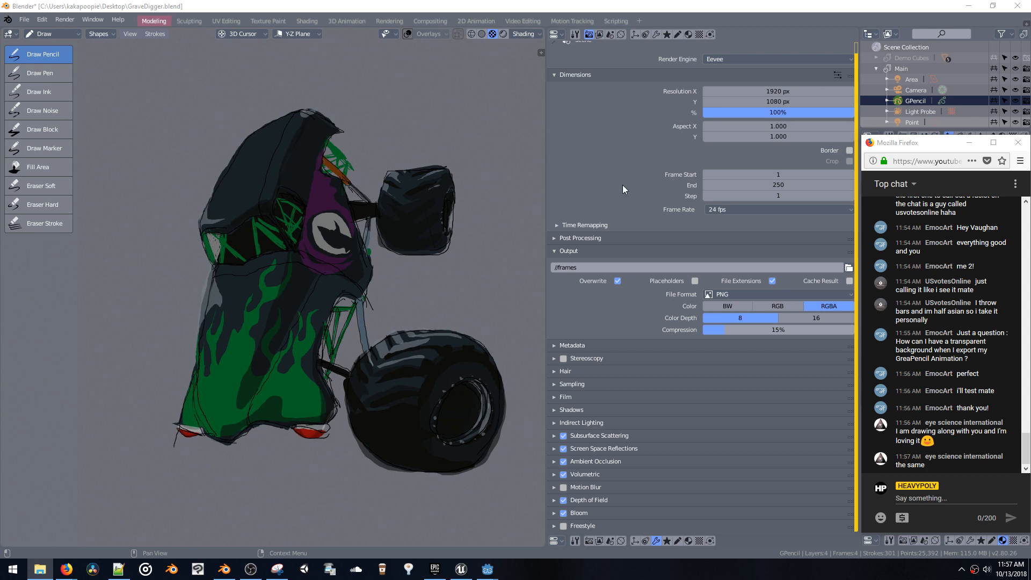
Switch the render properties area to the Image Editor and enlarge the monster truck reference photo beside the drawing
click(437, 137)
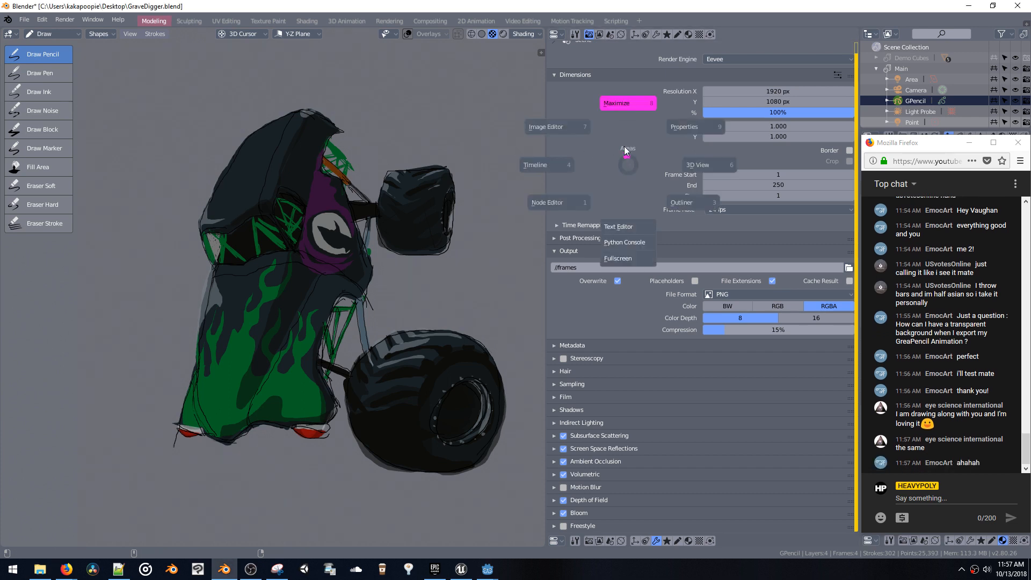
click(564, 135)
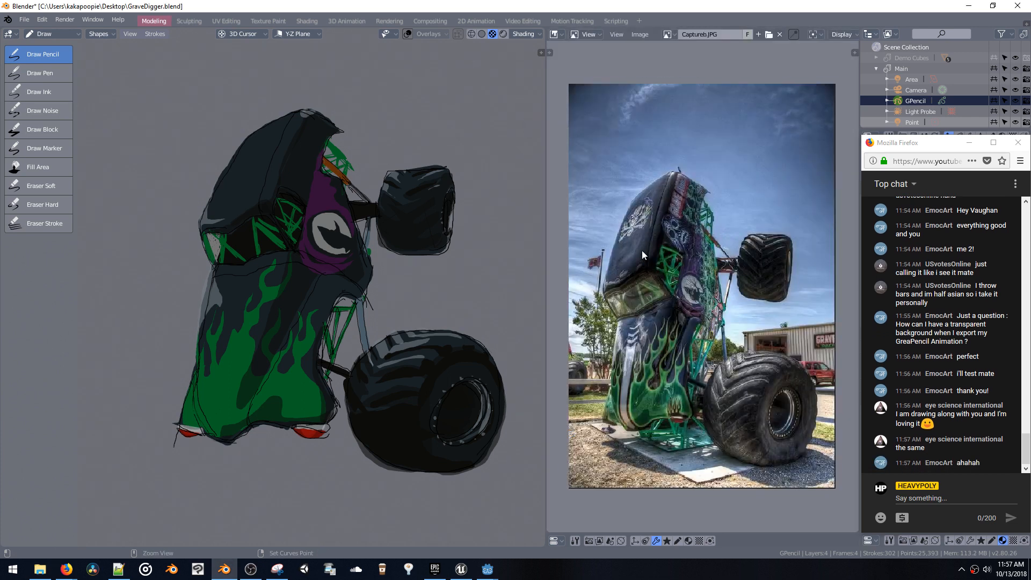
ctrl+middle_drag(642, 250, 643, 225)
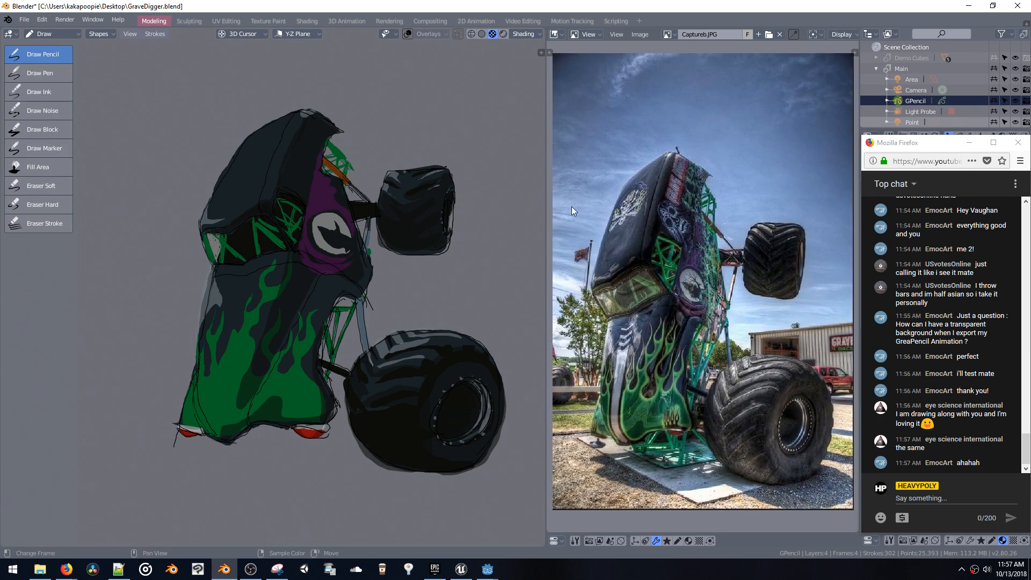
mouse_move(236, 285)
middle_down()
mouse_move(259, 287)
mouse_move(263, 269)
mouse_move(308, 276)
middle_up()
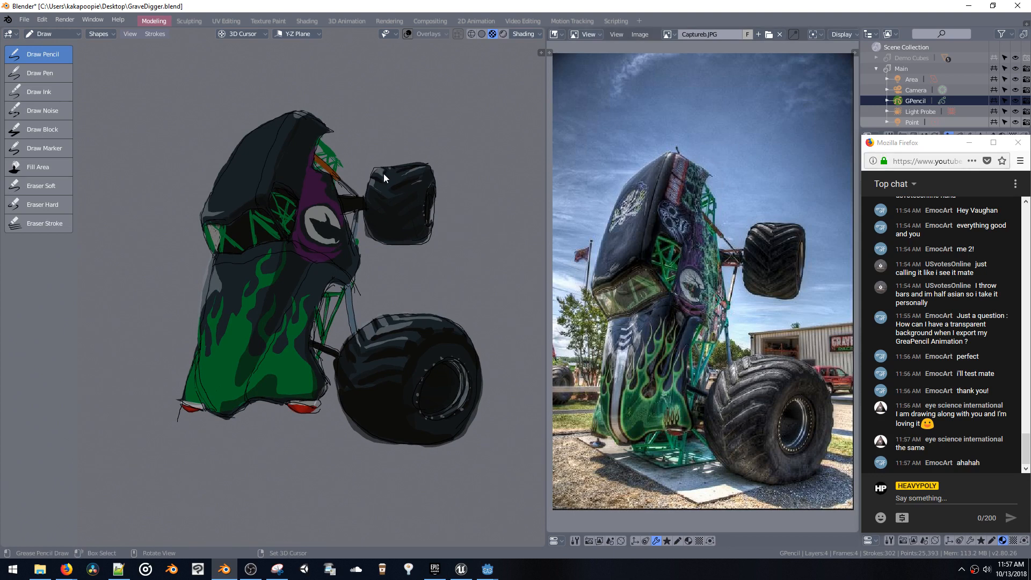
Adjust the grey fill colour of the Fill.013 material used on the MG layer
key(shift+v)
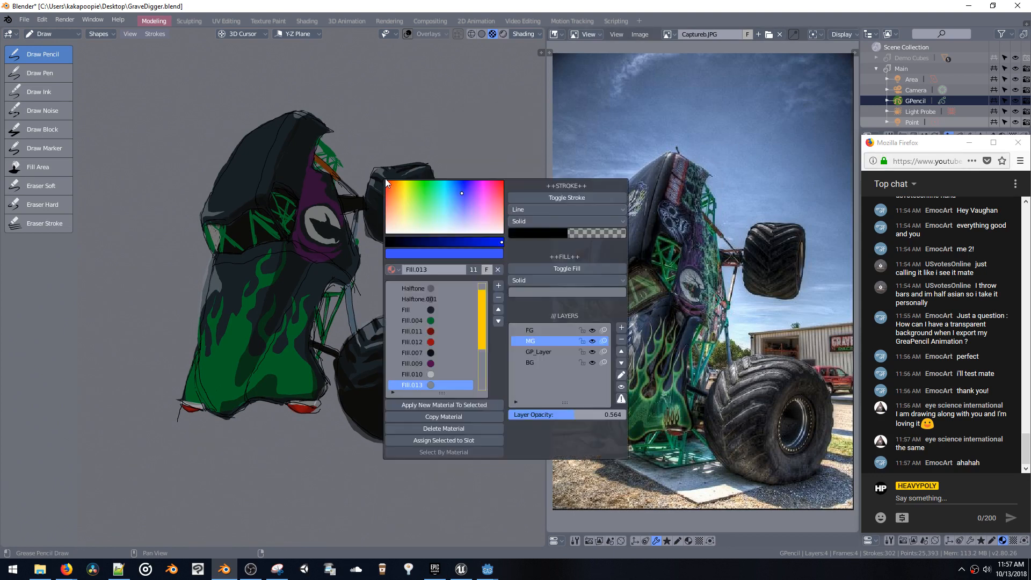
click(539, 292)
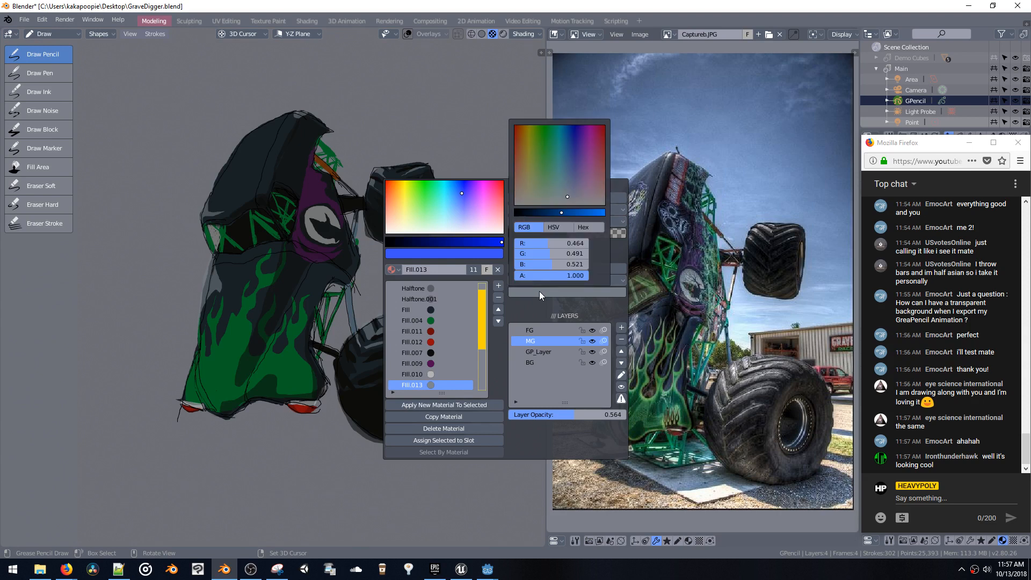
drag(559, 196, 570, 200)
Try large grey highlight shapes on the truck's flamed hood and roof with Fill.013, undoing the unwanted strokes
shift+middle_drag(424, 251, 435, 251)
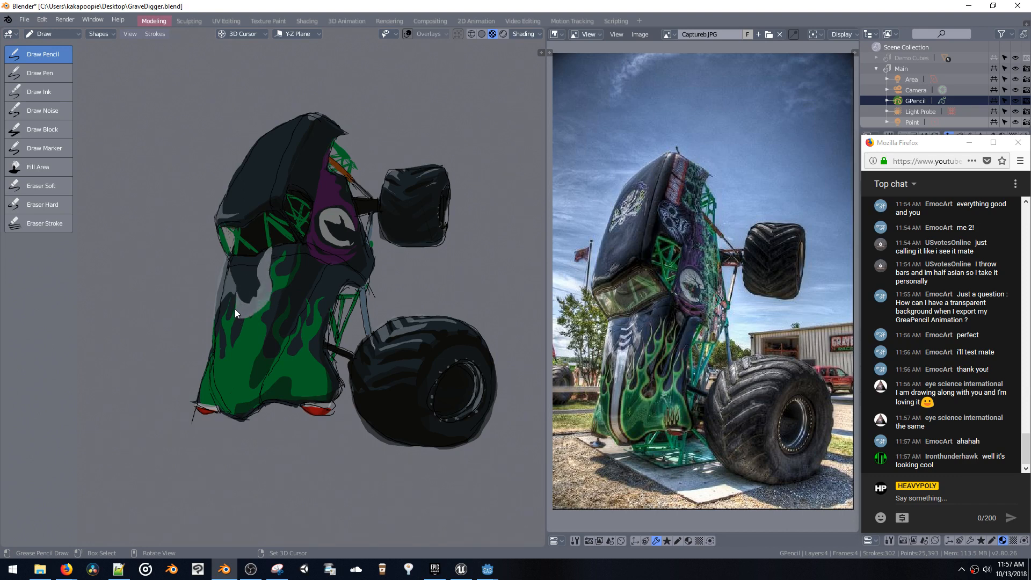
drag(233, 291, 232, 285)
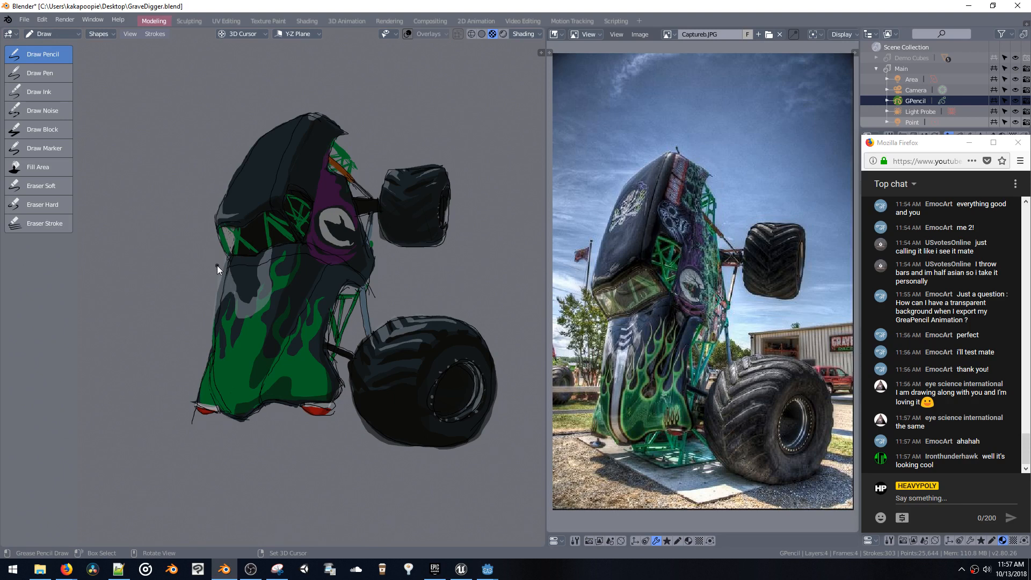
key(ctrl+z)
shift+middle_drag(226, 260, 230, 272)
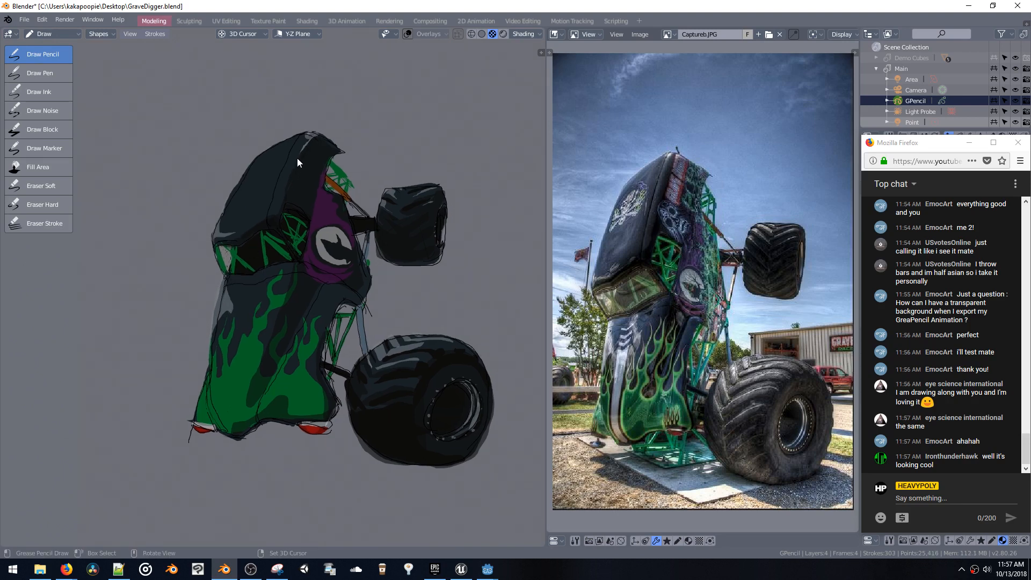
mouse_move(298, 158)
mouse_down()
mouse_move(275, 209)
mouse_move(215, 232)
mouse_move(264, 148)
mouse_move(290, 138)
mouse_up()
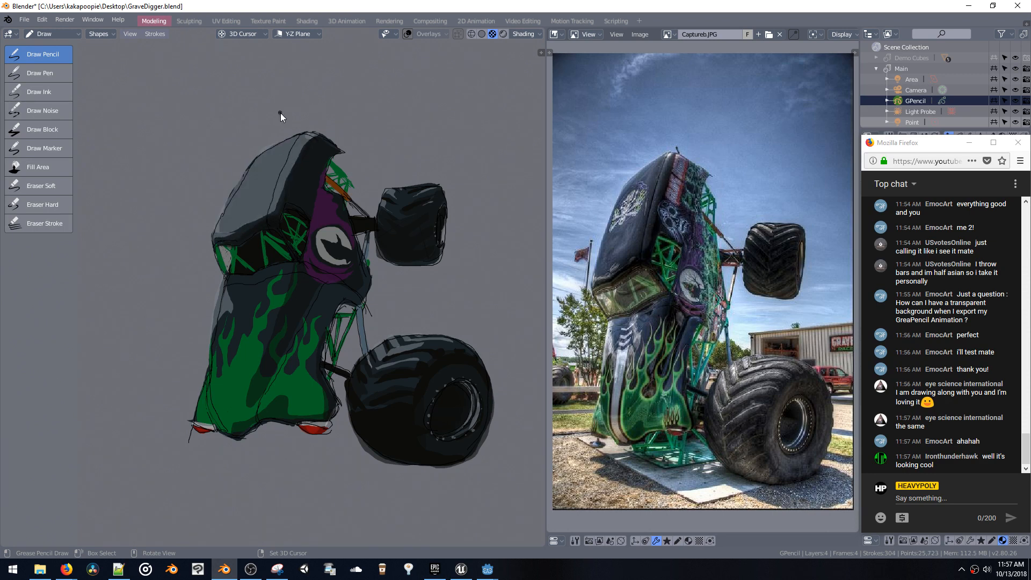
key(ctrl+z)
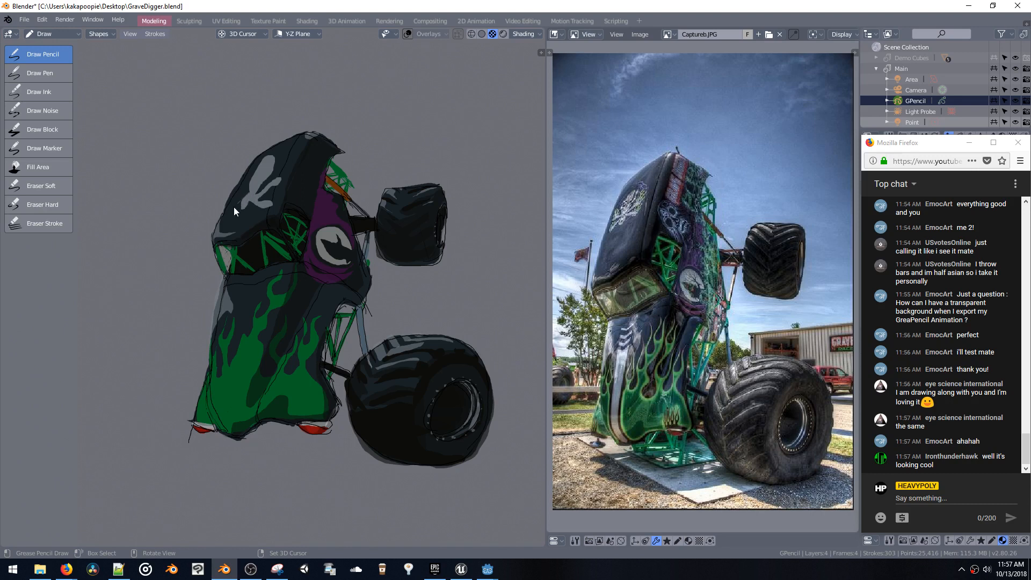
Paint a grey skull-and-crossbones emblem on the truck's roof, undoing the rejected shapes and the stray patch on the side panel
drag(246, 197, 271, 157)
key(ctrl+z)
shift+middle_drag(256, 178, 314, 176)
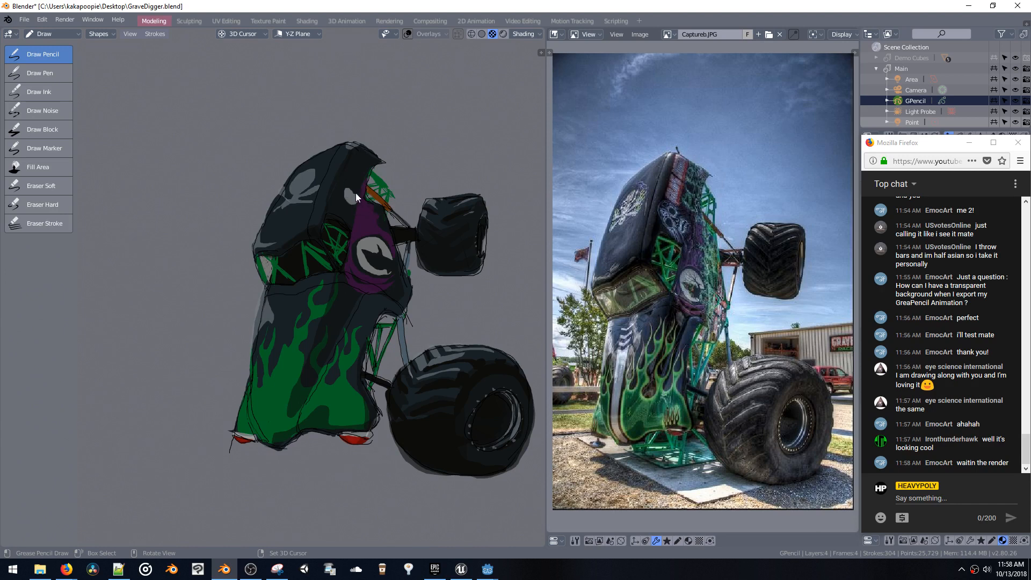
key(ctrl+z)
Copy the Pencil material and set the copy's fill colour to light blue-grey, RGB 0.647, 0.723, 0.768
key(shift+v)
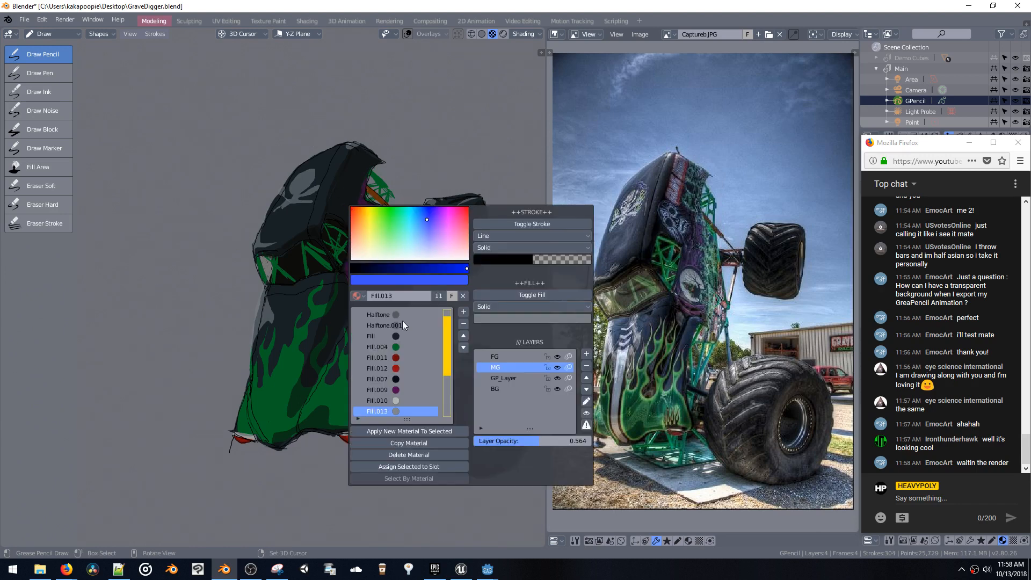
scroll(444, 361, up, 1)
click(391, 314)
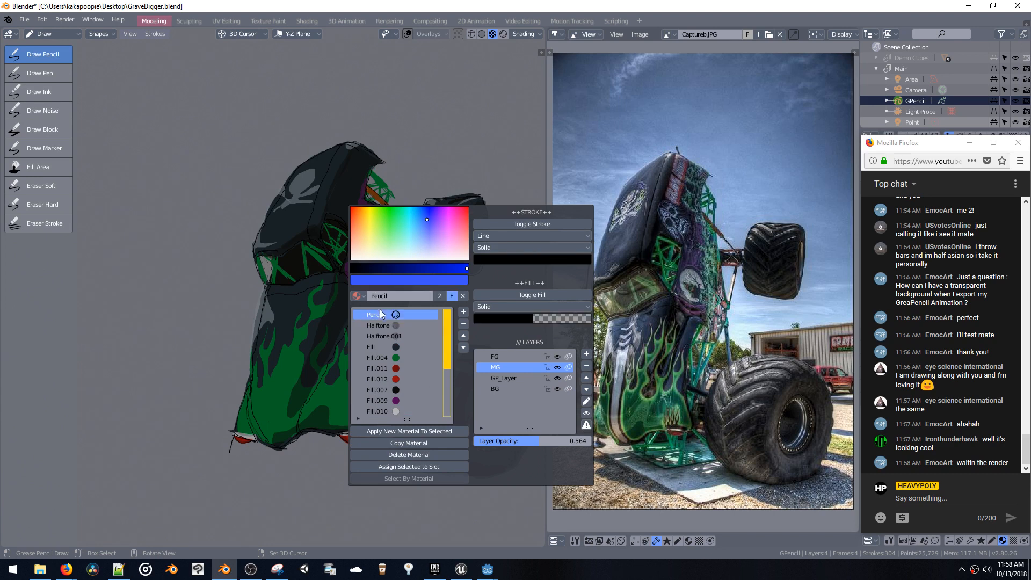
click(416, 443)
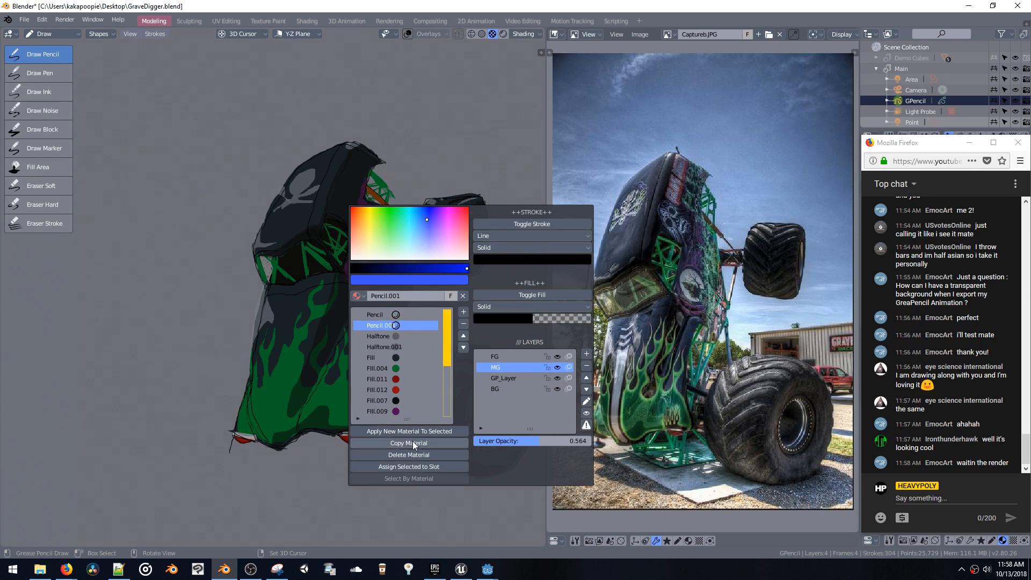
click(494, 316)
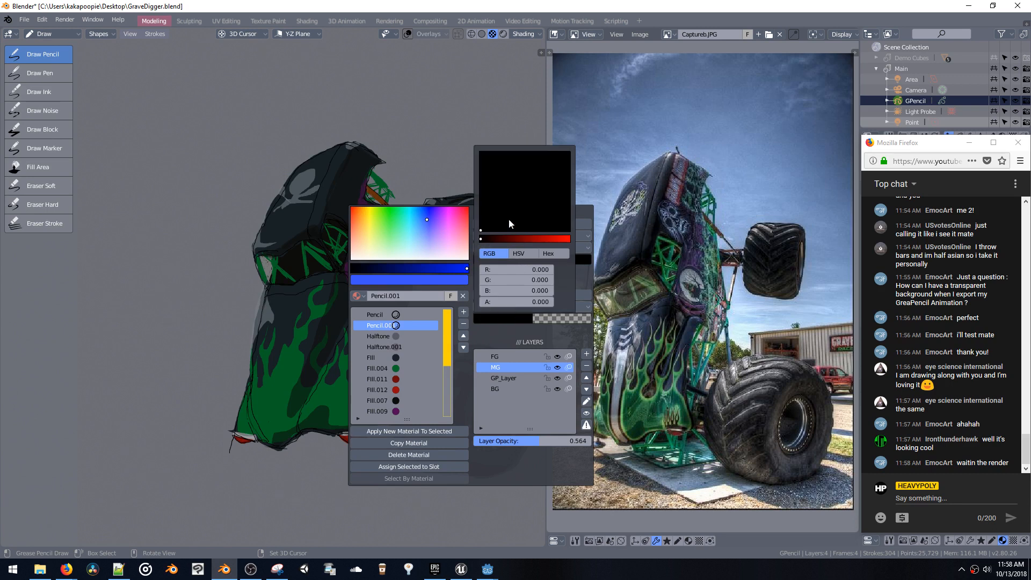
mouse_move(523, 238)
mouse_down()
mouse_move(574, 237)
mouse_move(551, 240)
mouse_move(530, 218)
mouse_up()
click(531, 211)
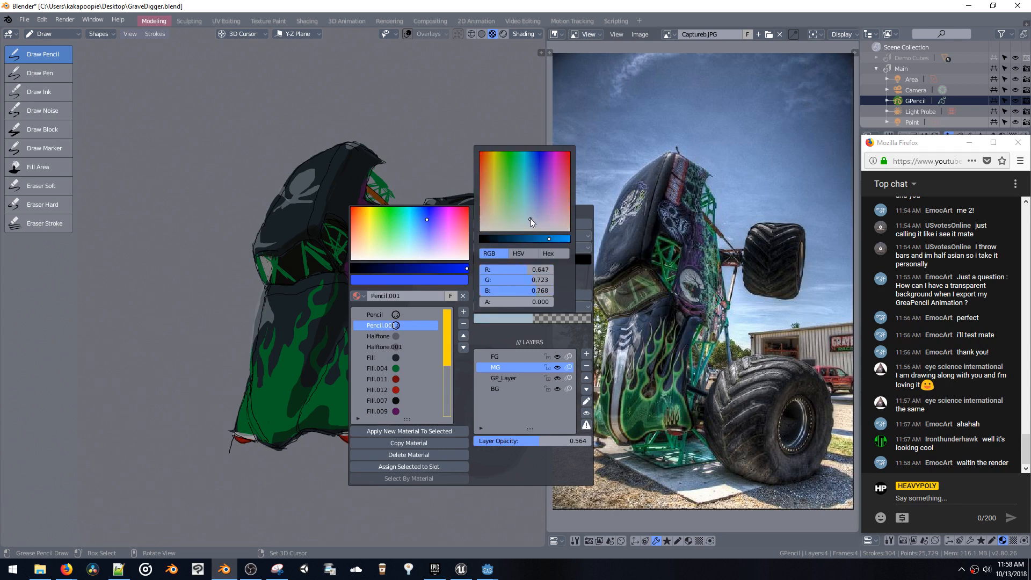
Try a test stroke on the MG layer with the copied pencil material and undo it
click(513, 357)
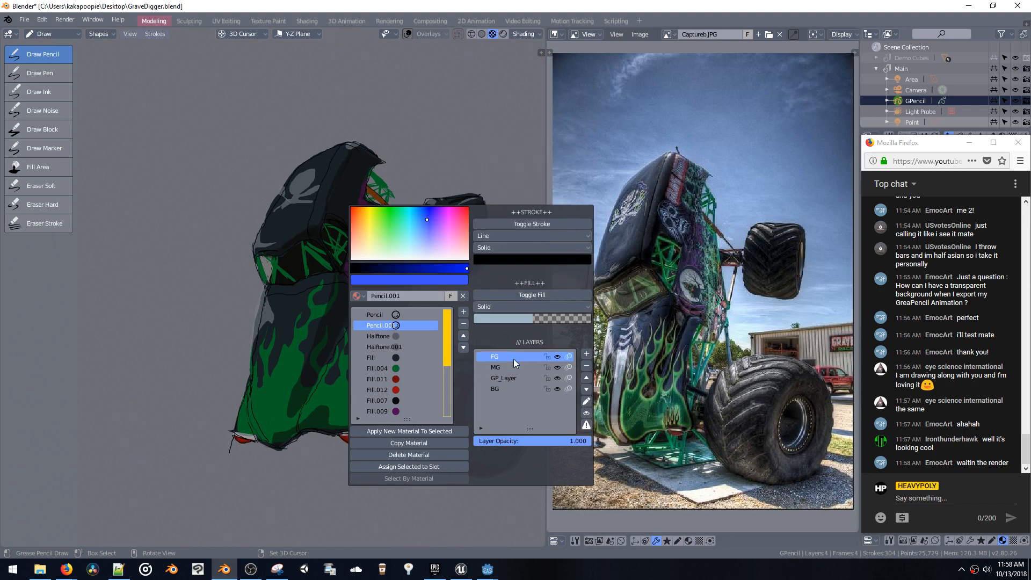
click(496, 367)
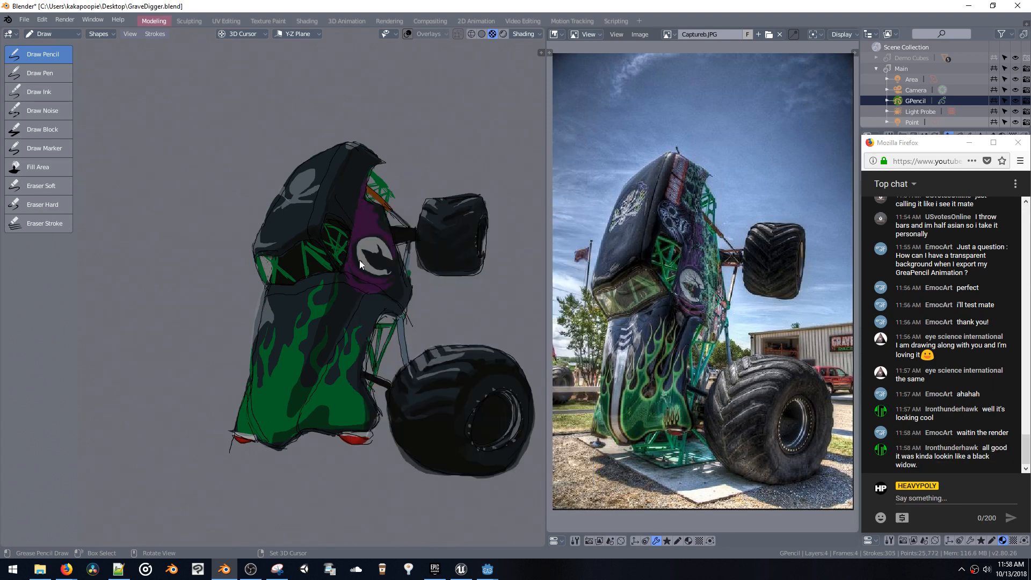
key(ctrl+z)
Give Pencil.001 a light blue-grey stroke colour, keep the MG layer active, and undo the test stroke on the truck
key(shift+v)
key(shift+v)
scroll(407, 324, up, 1)
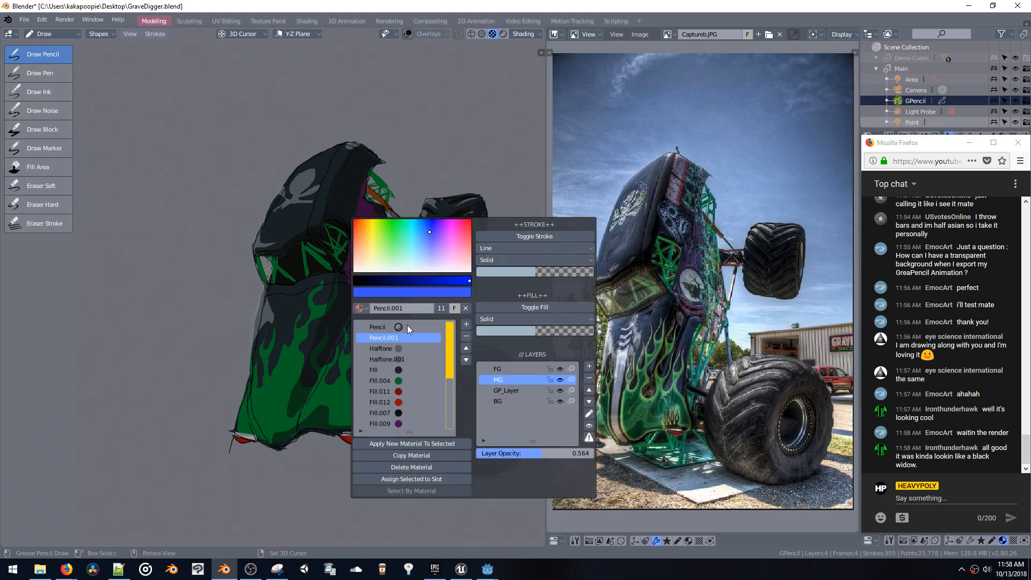
click(501, 370)
click(501, 379)
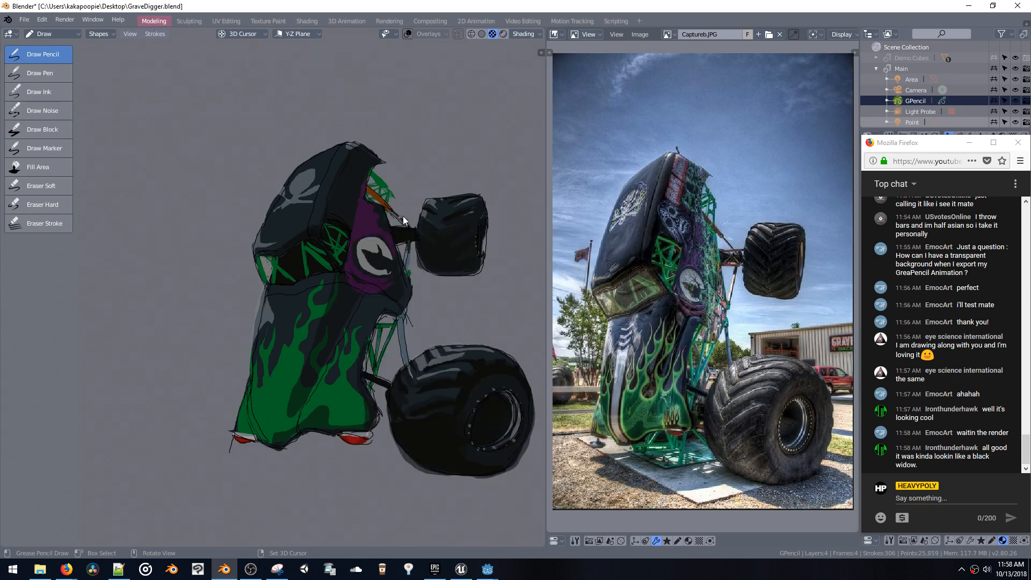
key(ctrl+z)
Raise the alpha of Pencil.001's stroke colour and remove the loose test loops over the truck with Eraser Stroke
key(shift+v)
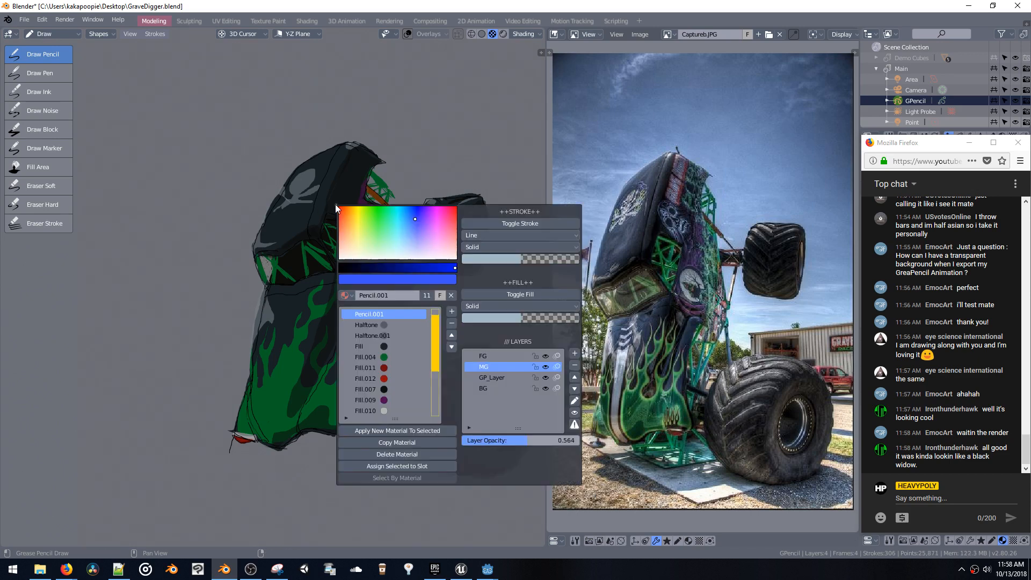
click(543, 258)
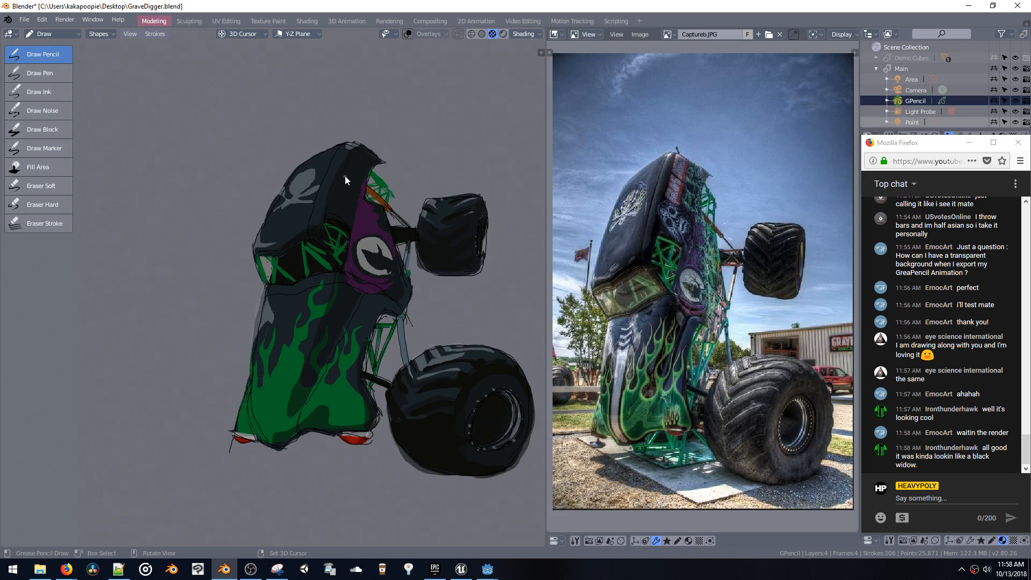
key(ctrl+z)
key(shift+v)
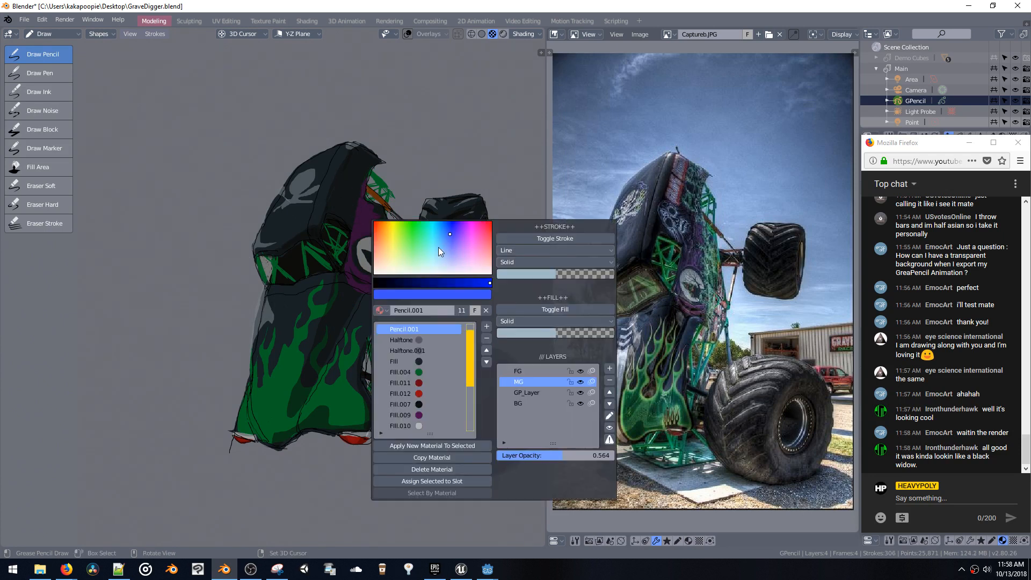
click(429, 340)
click(565, 274)
mouse_move(547, 258)
mouse_down()
mouse_move(623, 265)
mouse_move(511, 271)
mouse_move(631, 275)
mouse_up()
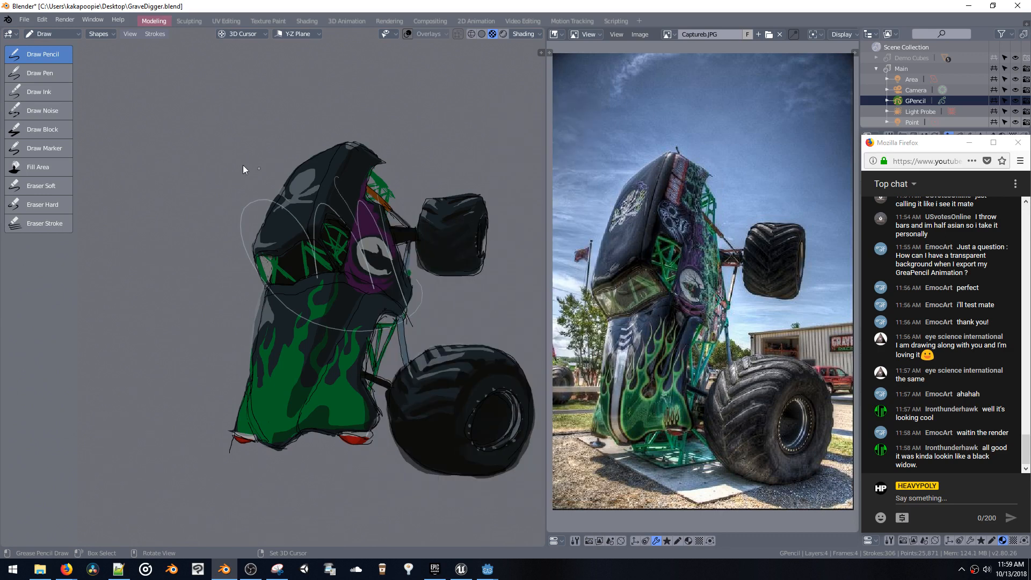
click(34, 224)
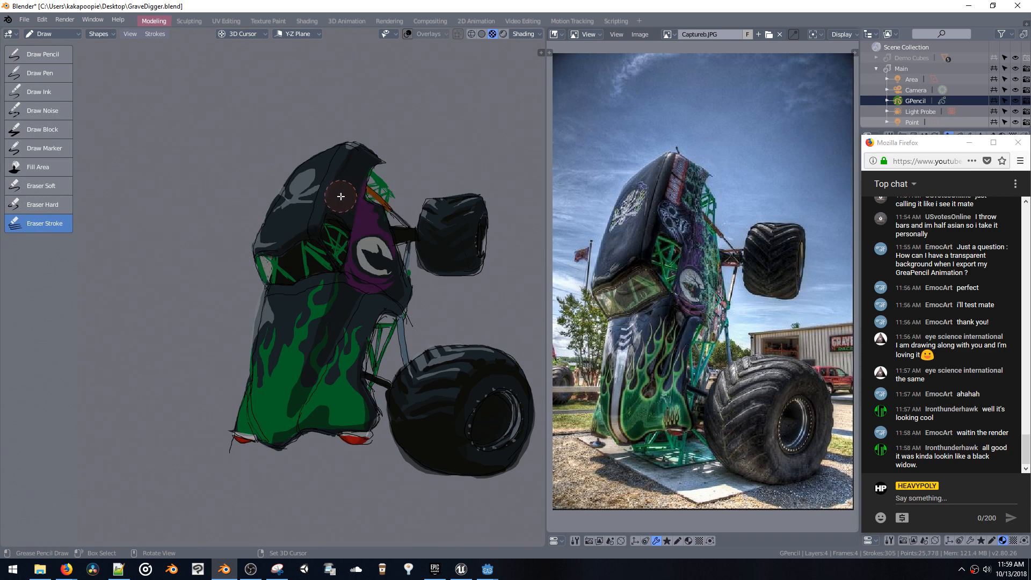
Sketch a light skull outline with eye sockets and trailing lines on the dark side panel above the purple area using Draw Pencil
click(54, 57)
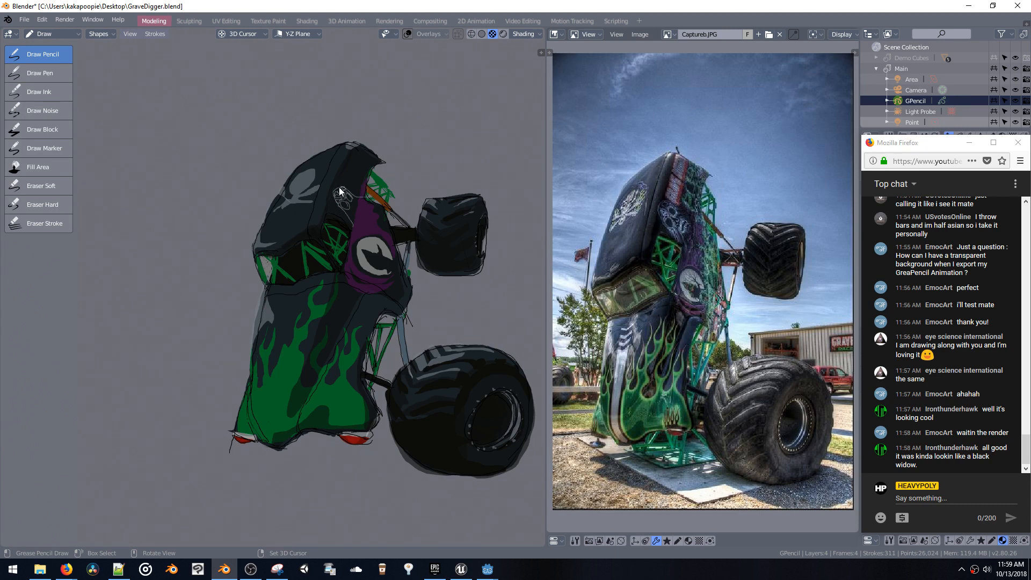
drag(339, 191, 346, 202)
scroll(353, 209, up, 8)
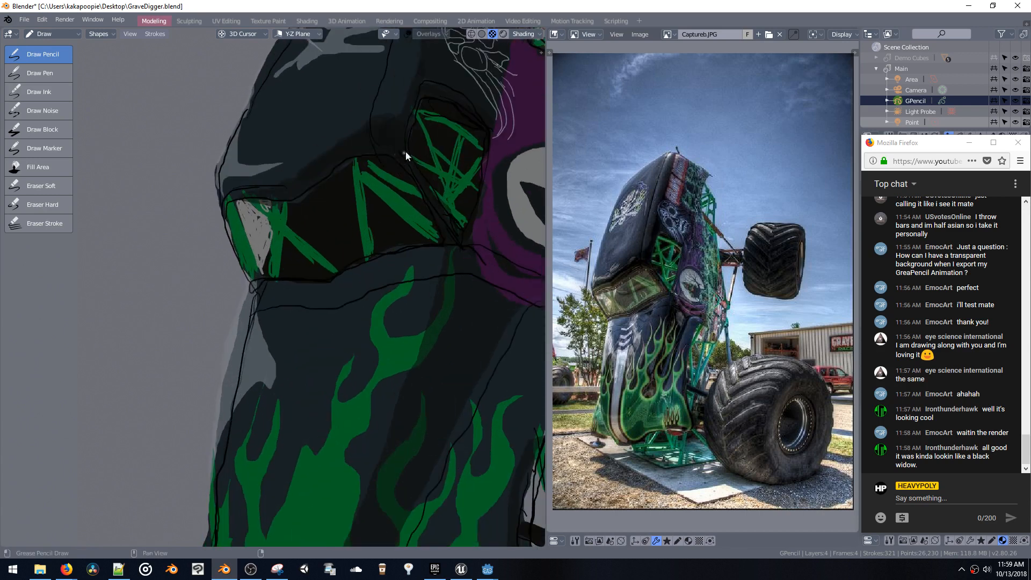
scroll(404, 150, down, 3)
scroll(353, 205, up, 4)
scroll(353, 177, up, 2)
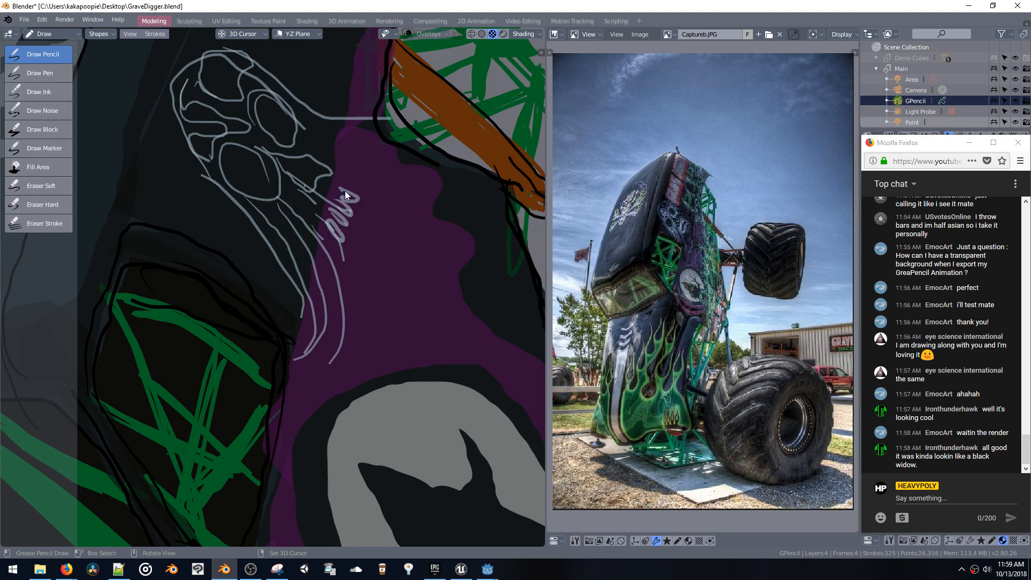
Scribble two rows of lettering on the purple area beside the skull and add flowing curved lines around them
drag(370, 169, 377, 171)
click(390, 171)
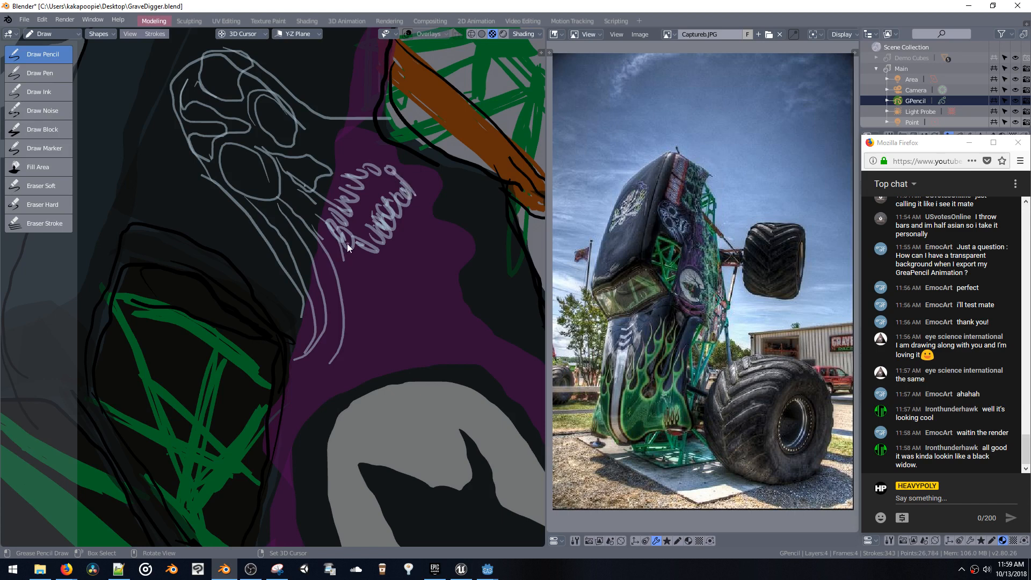
drag(402, 173, 467, 177)
drag(315, 145, 413, 143)
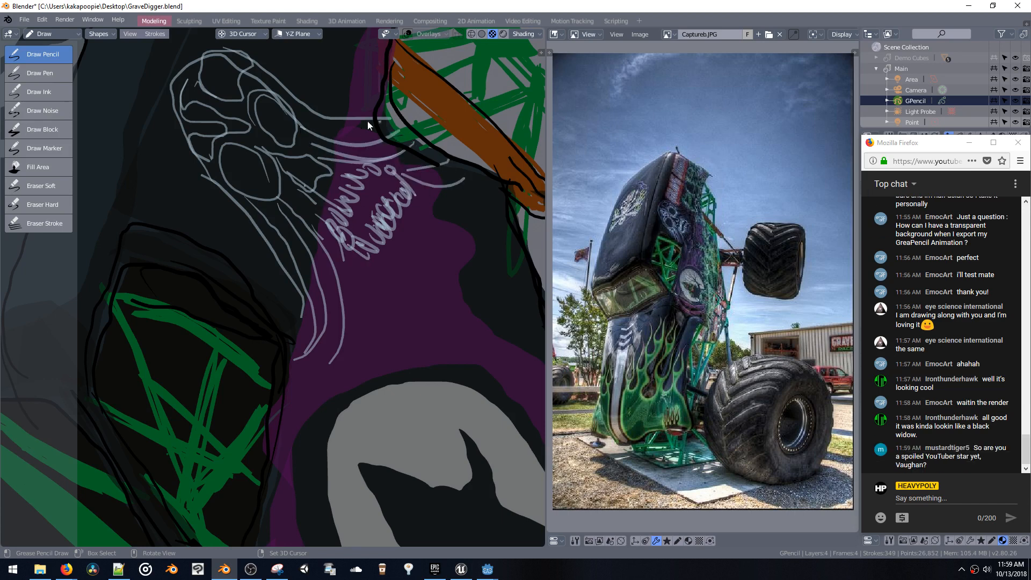
drag(341, 252, 357, 343)
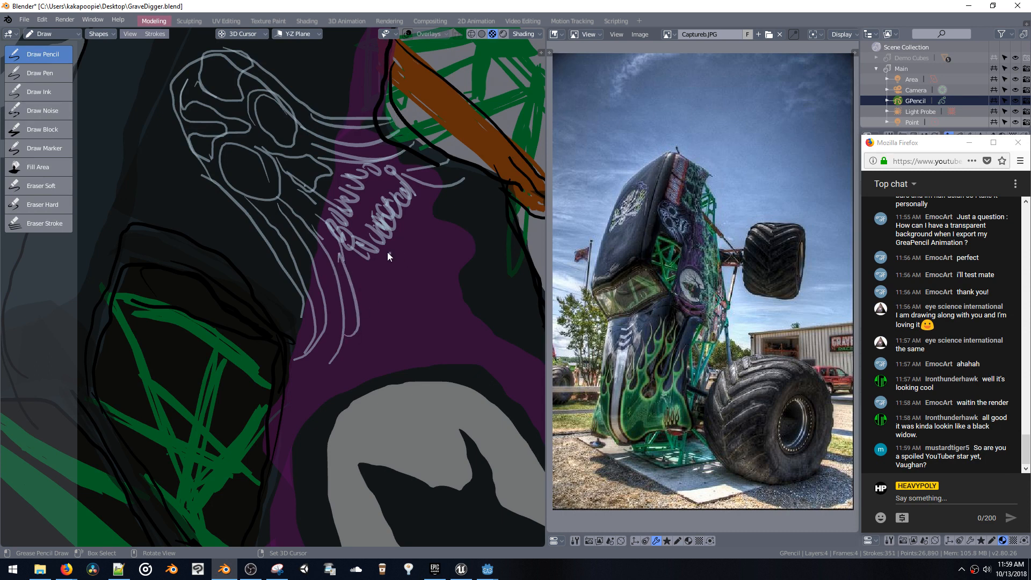
drag(401, 216, 426, 255)
mouse_move(412, 213)
mouse_down()
mouse_move(444, 232)
mouse_move(459, 220)
mouse_up()
drag(431, 190, 474, 198)
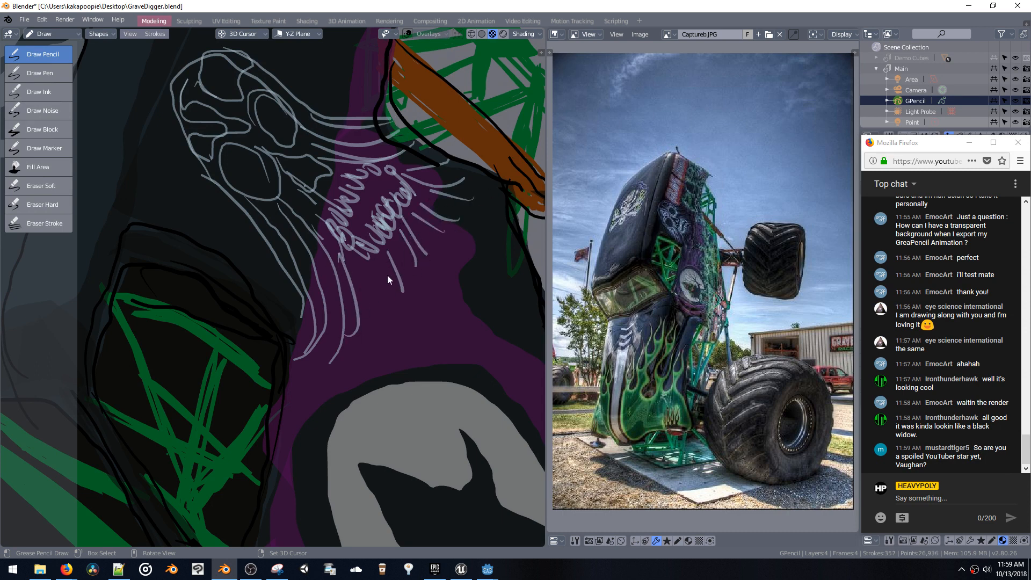
key(ctrl+z)
key(ctrl+z)
key(ctrl+z)
key(ctrl+z)
key(ctrl+z)
key(ctrl+z)
key(ctrl+z)
key(ctrl+z)
Draw a fan of light curved lines radiating from the scribbled lettering across the purple area
mouse_move(401, 231)
mouse_down()
mouse_move(477, 256)
mouse_move(475, 240)
mouse_up()
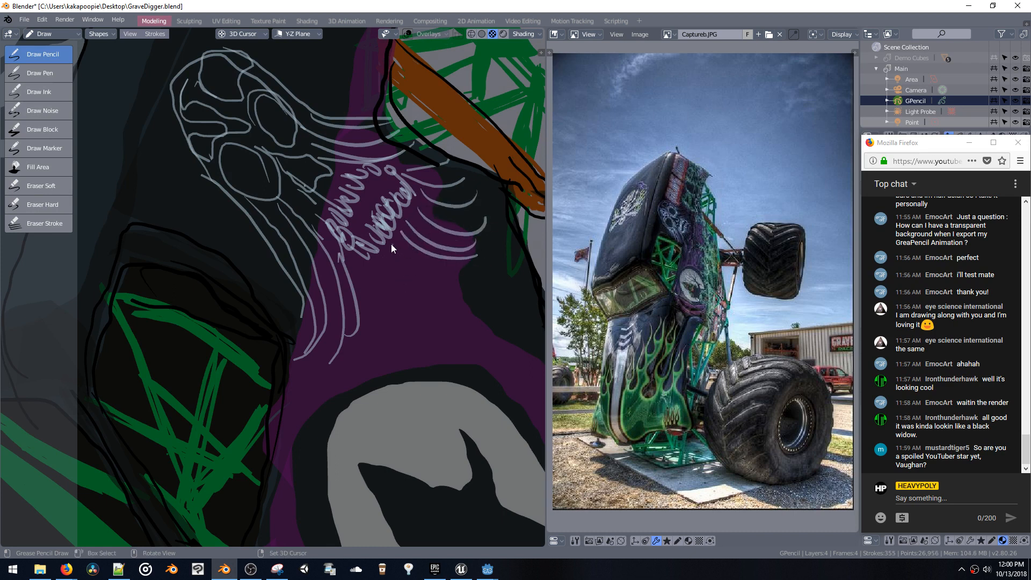
mouse_move(390, 246)
mouse_down()
mouse_move(470, 269)
mouse_move(451, 305)
mouse_up()
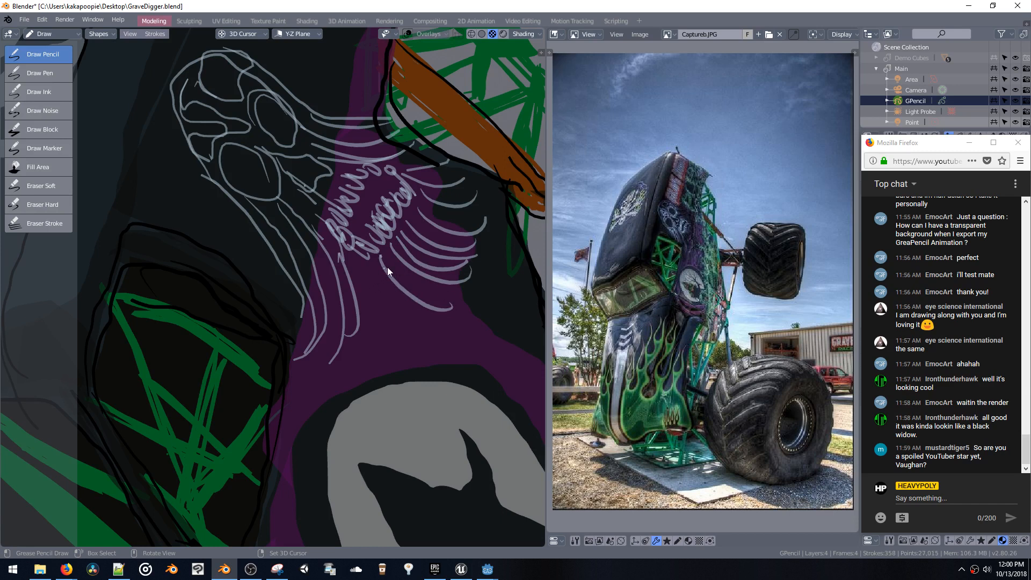
drag(364, 261, 432, 322)
drag(375, 263, 412, 339)
drag(467, 224, 508, 229)
Reinforce the side skull's eye sockets and add short light strokes around its nose
mouse_move(398, 240)
ctrl+middle_down()
mouse_move(406, 269)
mouse_move(396, 295)
ctrl+middle_up()
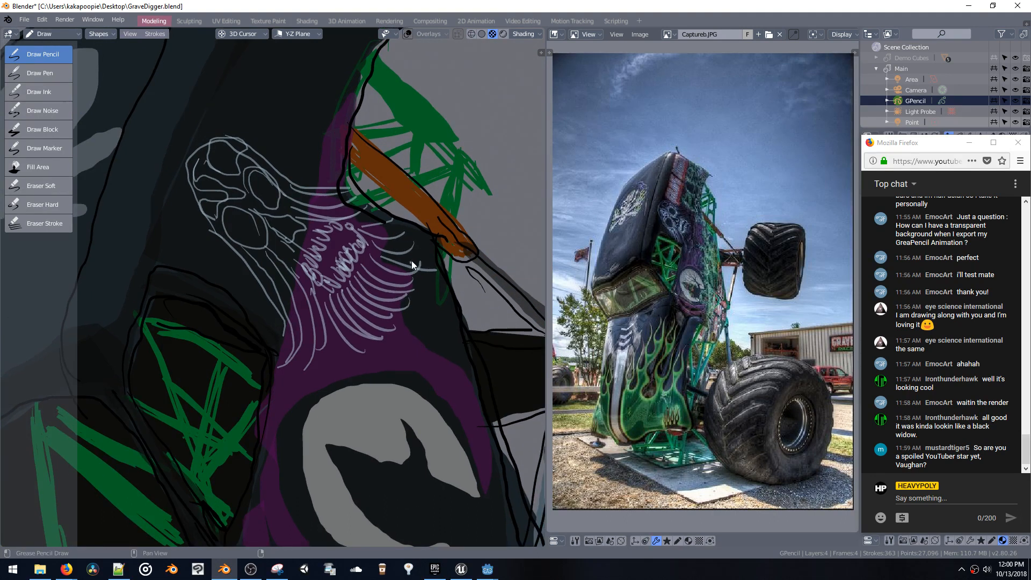
shift+middle_drag(411, 260, 431, 260)
mouse_move(243, 234)
shift+middle_down()
mouse_move(269, 221)
mouse_move(328, 236)
shift+middle_up()
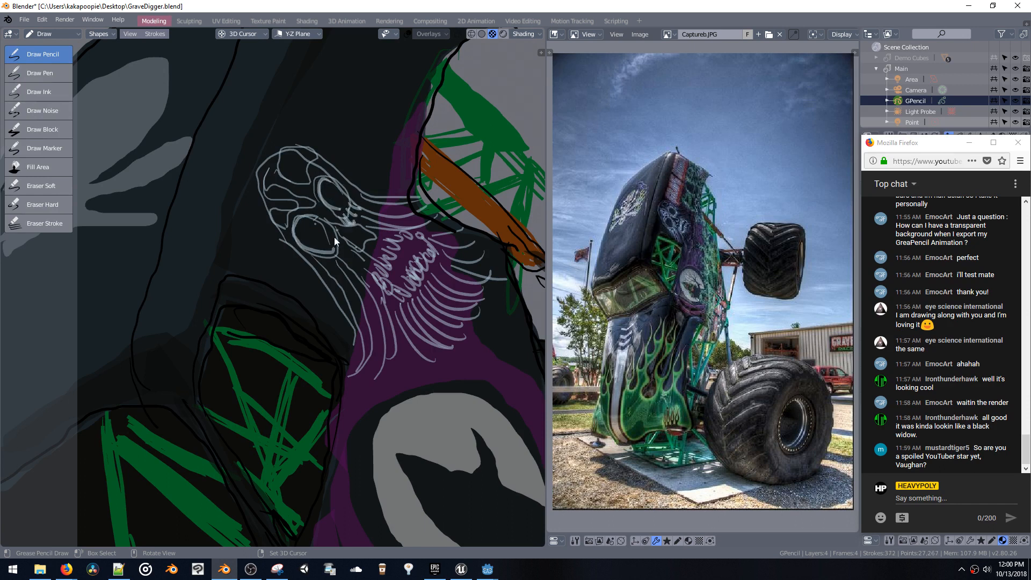
drag(337, 243, 339, 257)
mouse_move(320, 205)
middle_down()
mouse_move(378, 204)
mouse_move(348, 180)
mouse_move(343, 202)
mouse_move(354, 214)
middle_up()
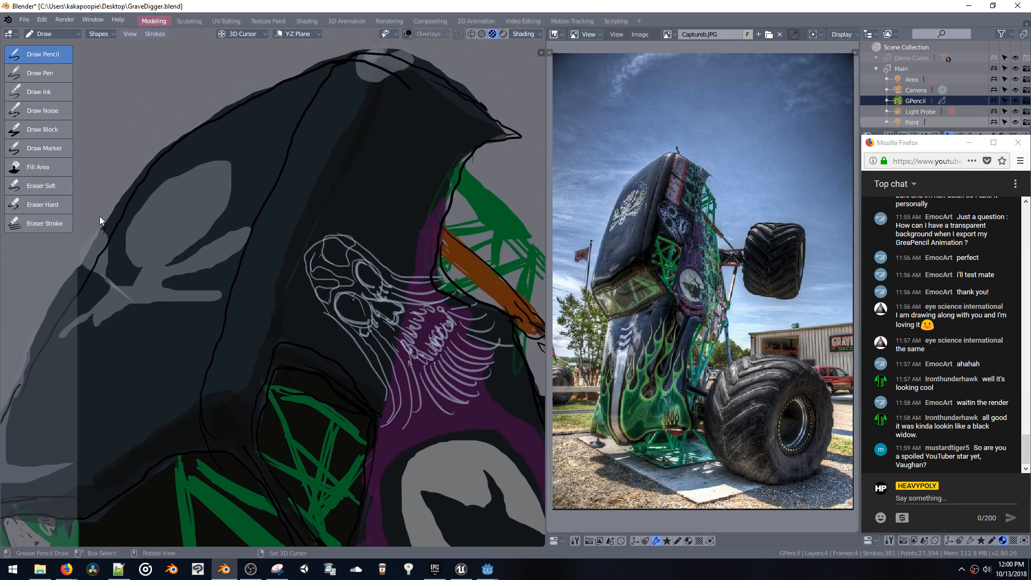
Choose the red Fill.012 material and paint two adjoining red panels on the dark roof edge above the skull
key(shift+v)
scroll(452, 362, up, 1)
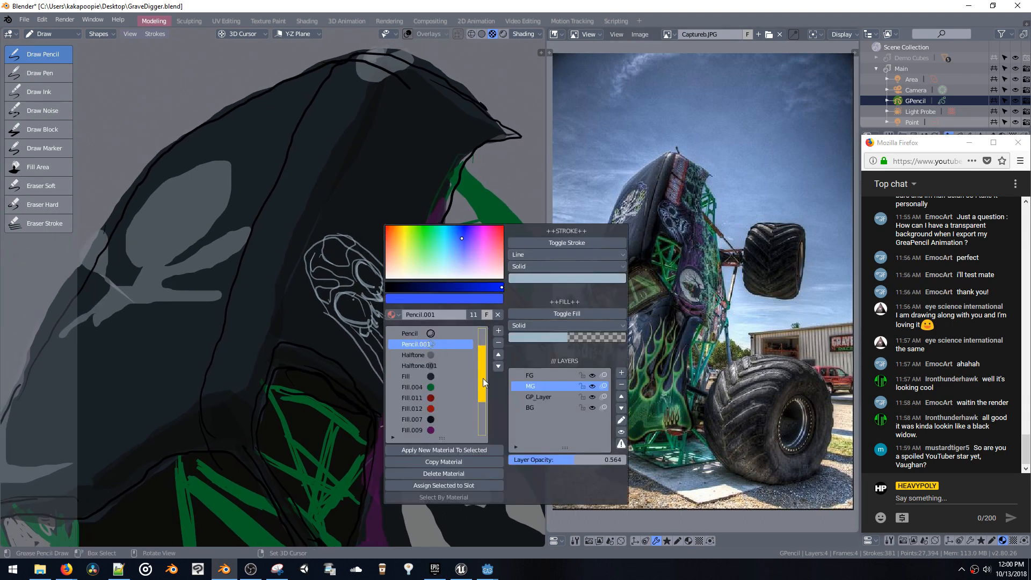
drag(482, 378, 442, 405)
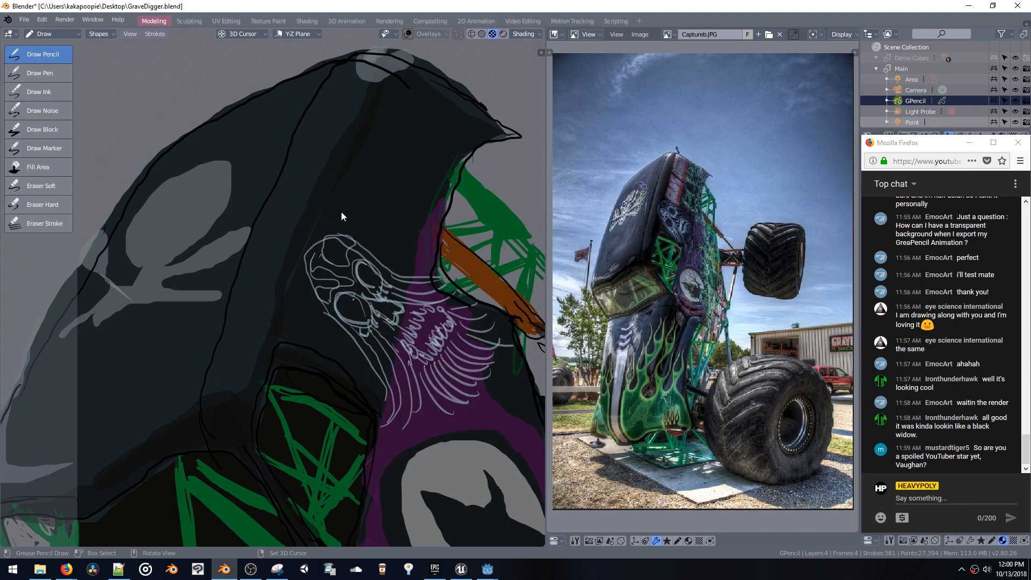
mouse_move(385, 224)
mouse_down()
mouse_move(411, 137)
mouse_move(383, 124)
mouse_move(346, 170)
mouse_up()
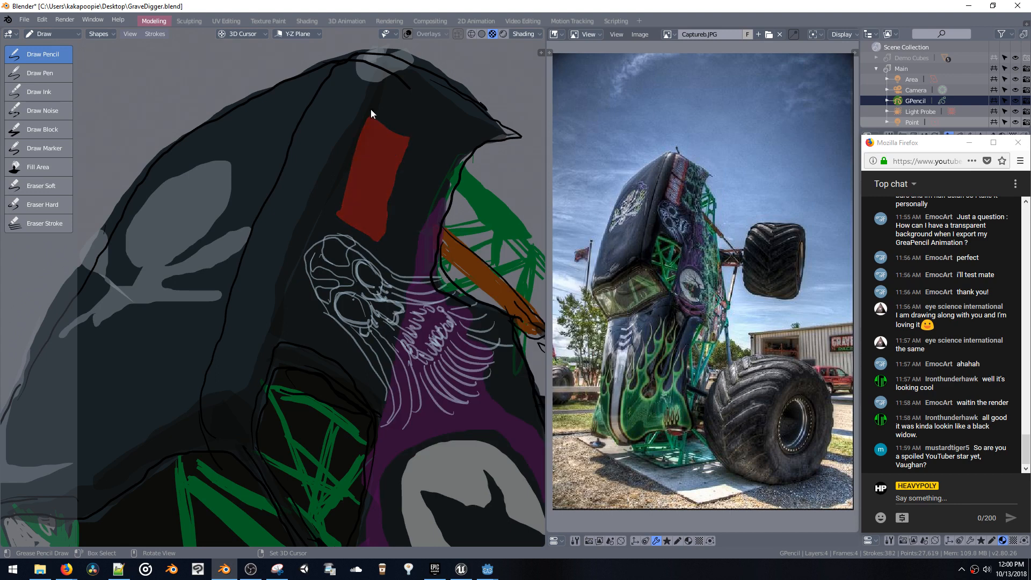
mouse_move(414, 128)
mouse_down()
mouse_move(430, 82)
mouse_move(415, 65)
mouse_move(372, 94)
mouse_move(371, 108)
mouse_up()
Switch from the red Fill.012 material to a light grey fill material, keeping the MG layer active
key(shift+v)
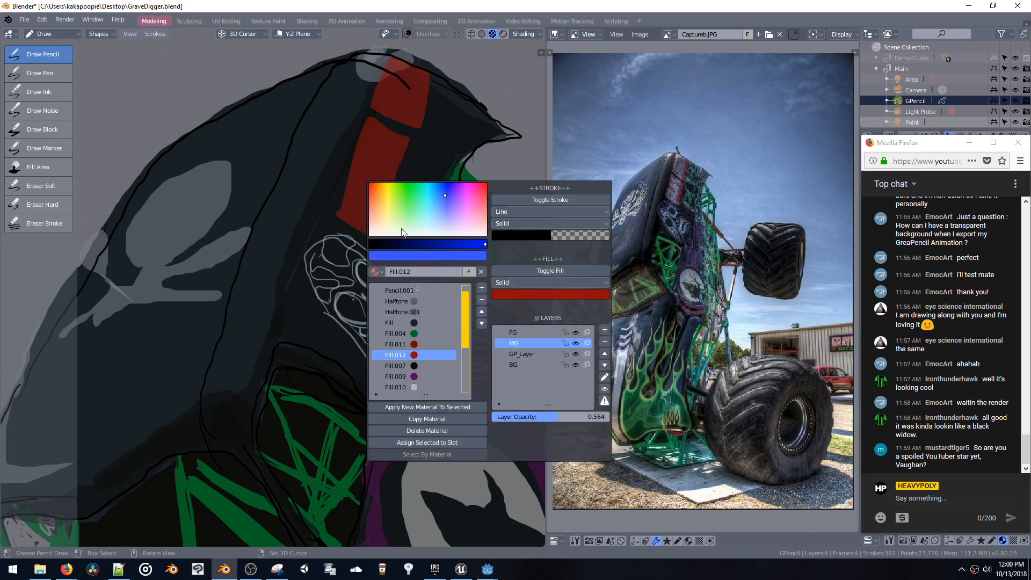
click(410, 365)
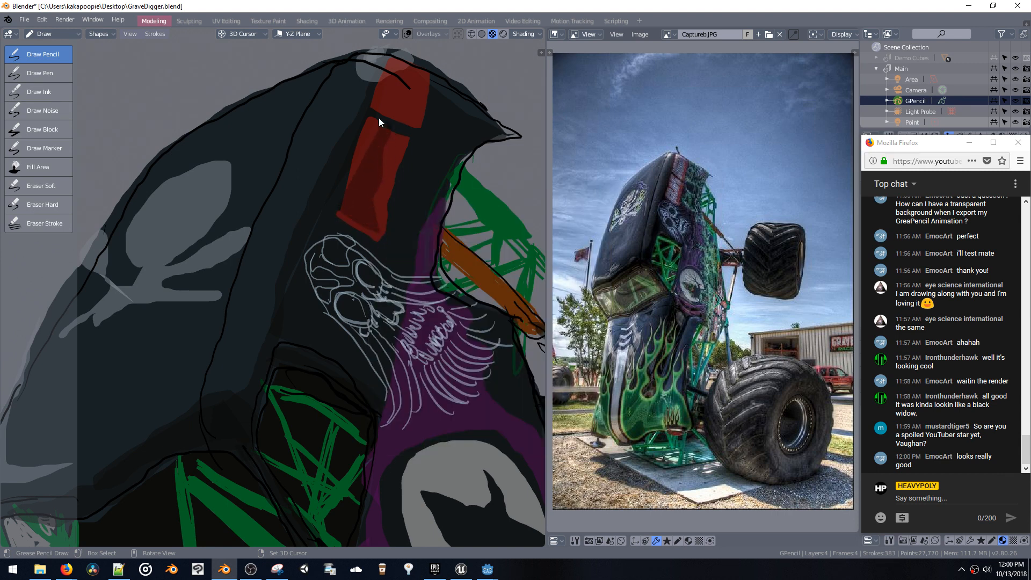
key(shift+v)
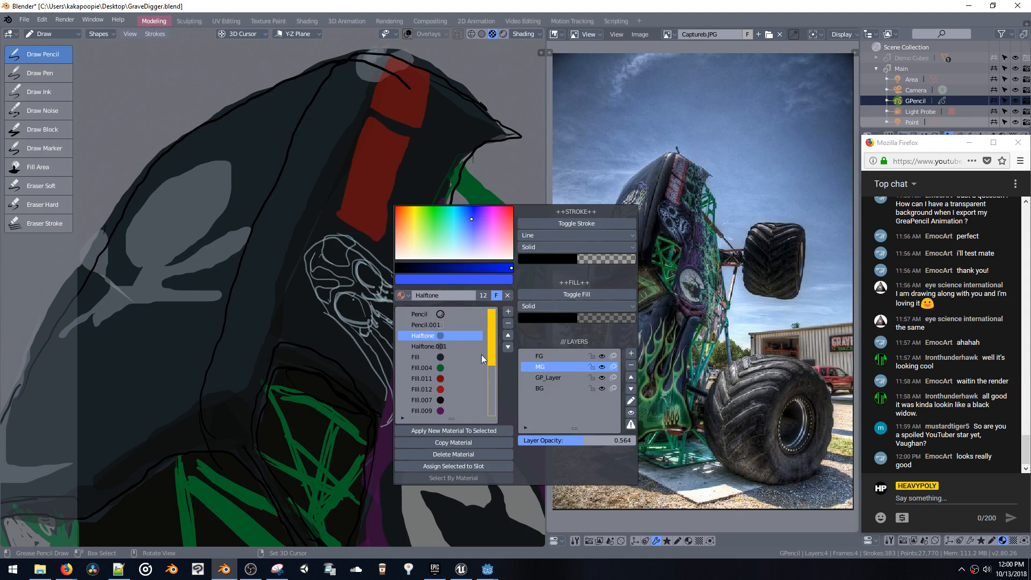
drag(492, 359, 492, 411)
click(439, 333)
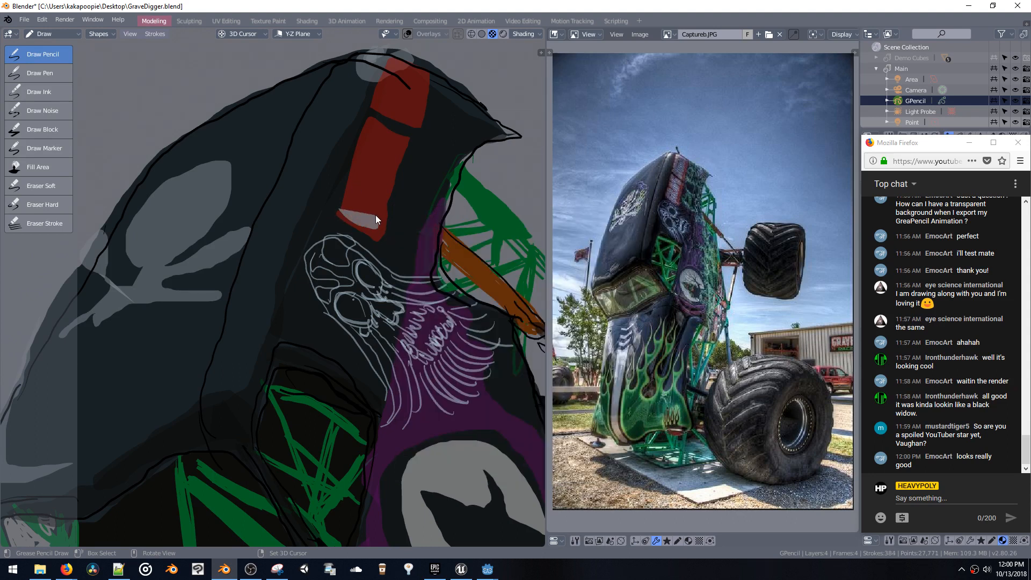
mouse_move(385, 165)
mouse_down()
mouse_move(403, 139)
mouse_move(366, 118)
mouse_move(366, 158)
mouse_move(357, 146)
mouse_up()
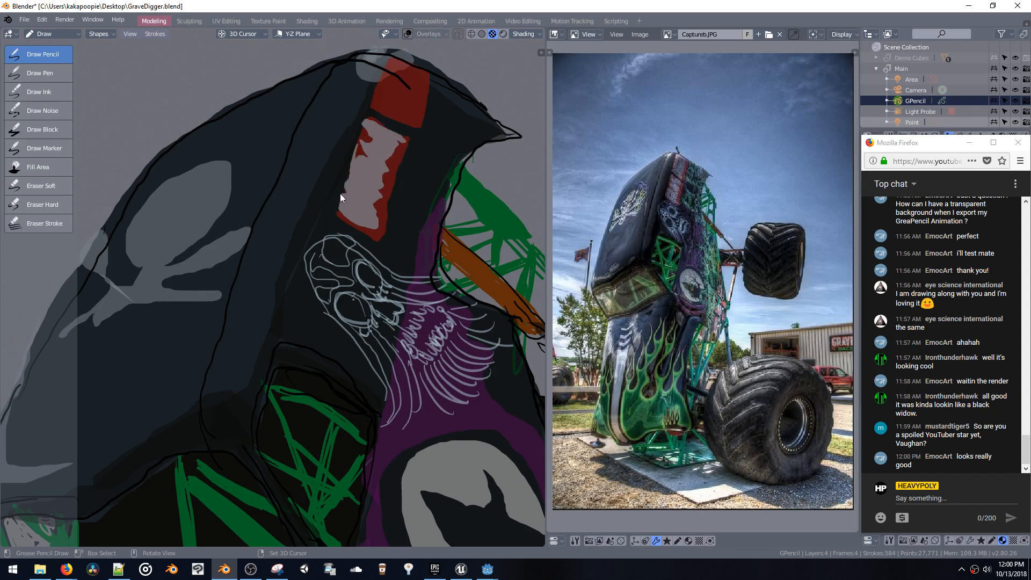
drag(340, 194, 343, 198)
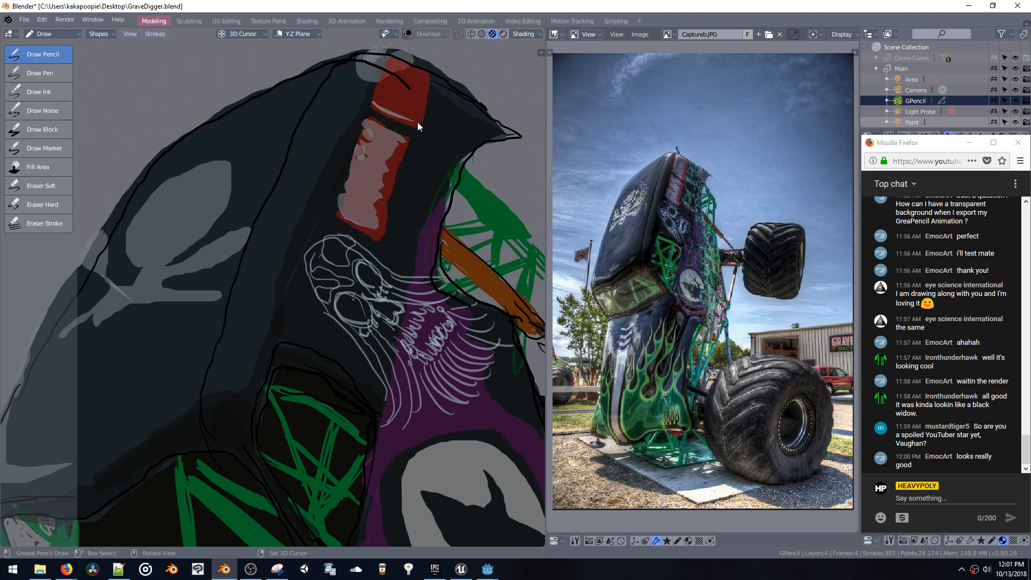
mouse_move(410, 108)
mouse_down()
mouse_move(425, 78)
mouse_move(392, 61)
mouse_up()
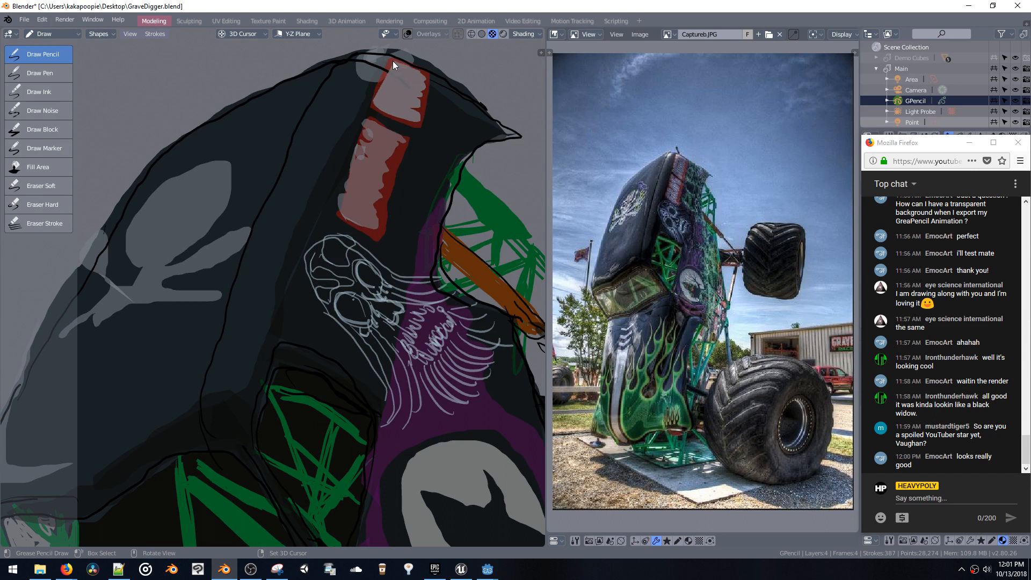
key(ctrl+z)
key(ctrl+z)
key(ctrl+z)
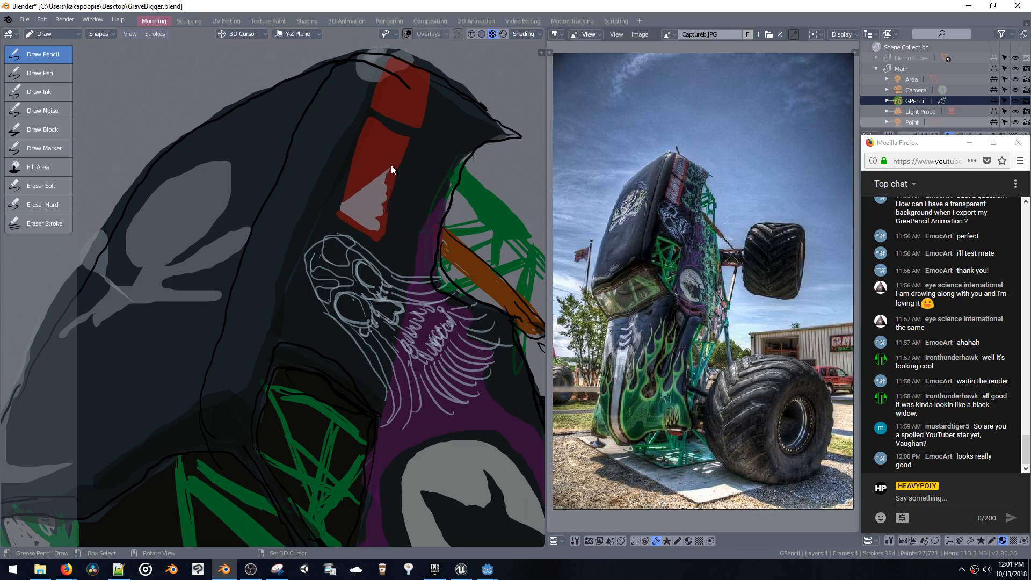
Paint jagged light fill shapes inside both red panels, leaving a red border around each
mouse_move(391, 169)
mouse_down()
mouse_move(396, 152)
mouse_move(376, 122)
mouse_move(354, 158)
mouse_up()
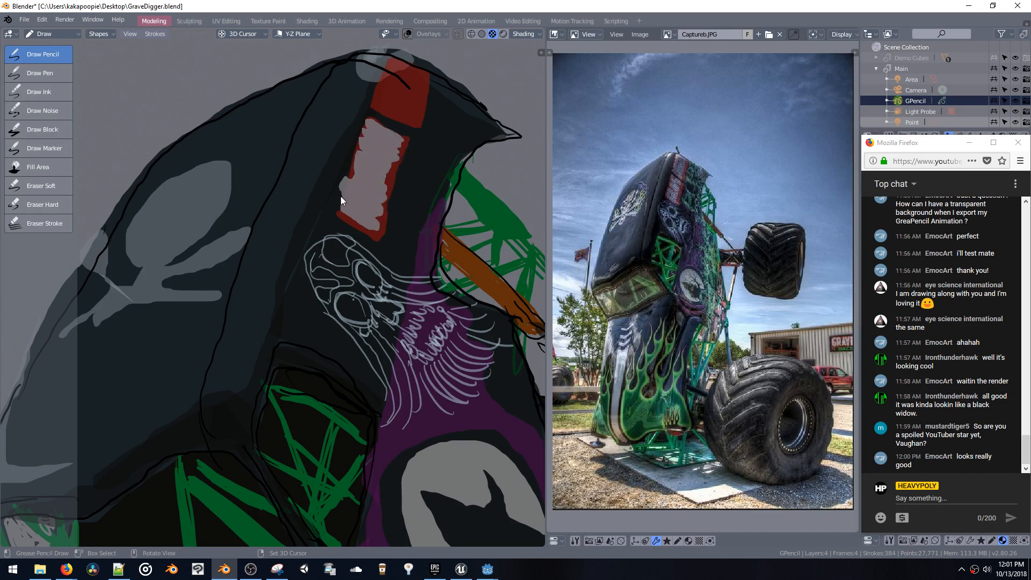
drag(340, 196, 342, 191)
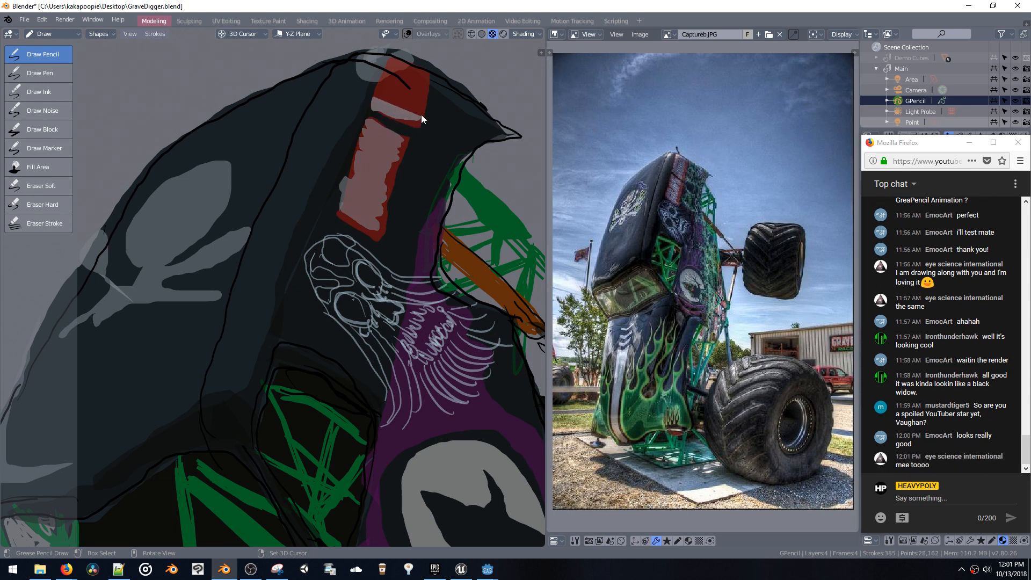
drag(422, 83, 419, 65)
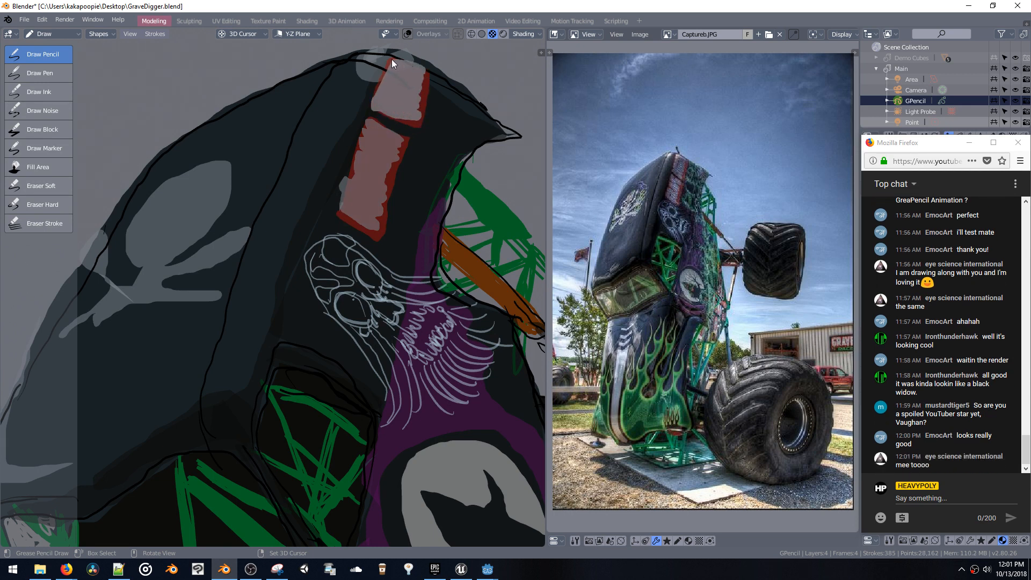
drag(376, 100, 373, 104)
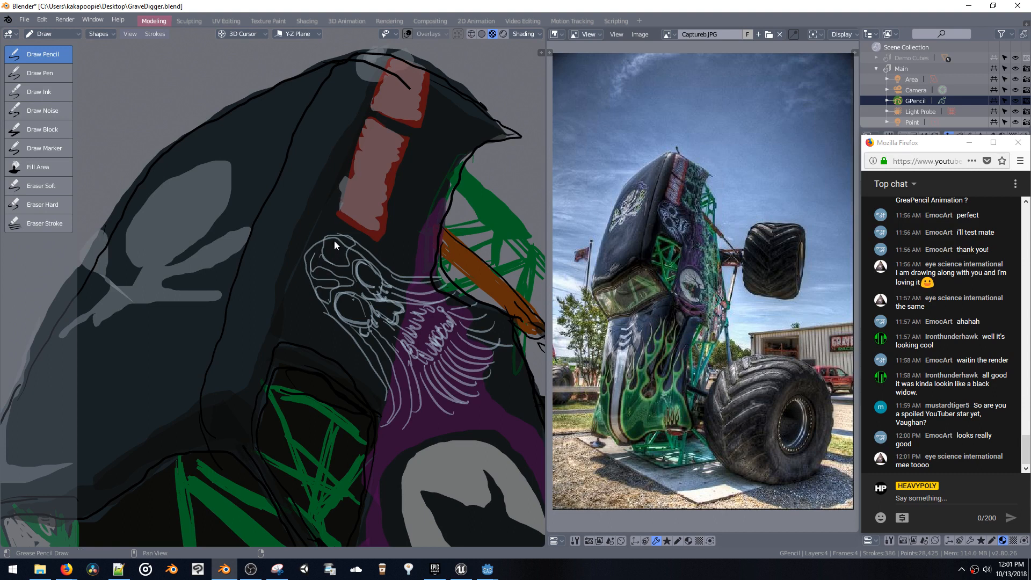
Enter Edit Mode on the drawing and shift the points at the upper red panel with proportional editing at size 0.91
scroll(333, 219, down, 2)
middle_drag(339, 236, 326, 339)
key(space)
mouse_move(325, 255)
shift+middle_down()
mouse_move(345, 173)
mouse_move(347, 262)
mouse_move(340, 234)
mouse_move(340, 257)
mouse_move(340, 247)
shift+middle_up()
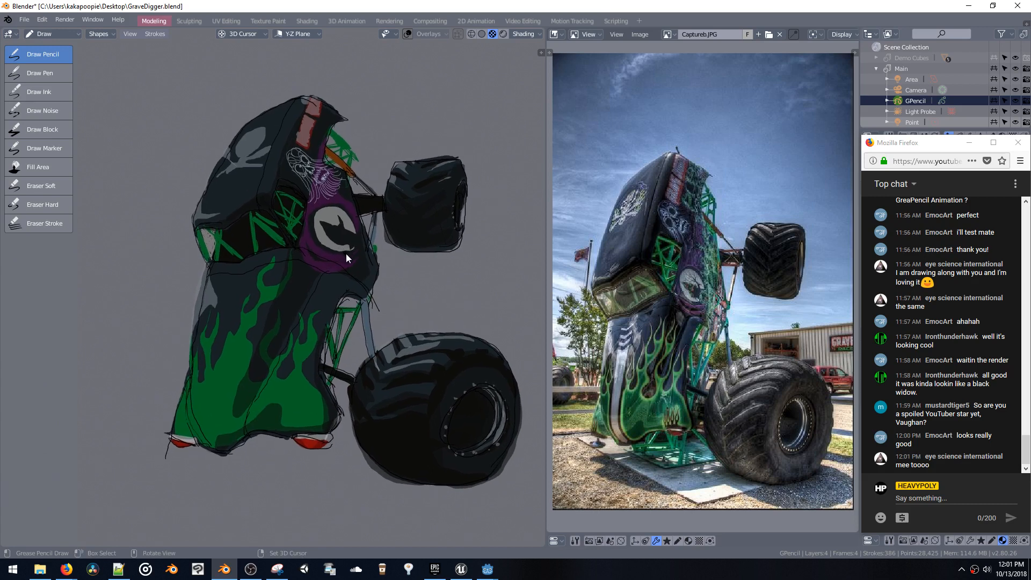
middle_drag(346, 250, 343, 232)
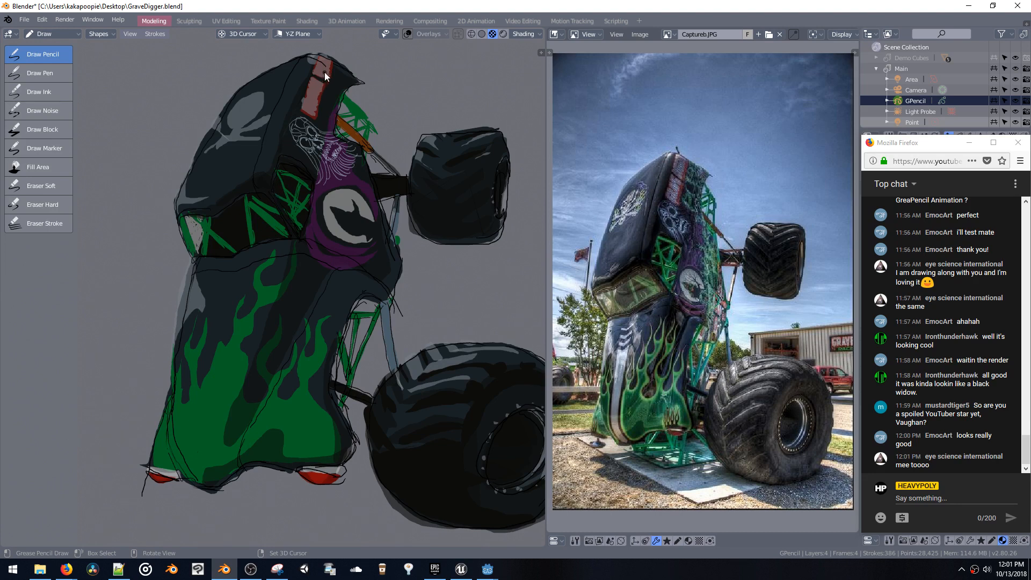
key(ctrl+Tab)
click(319, 116)
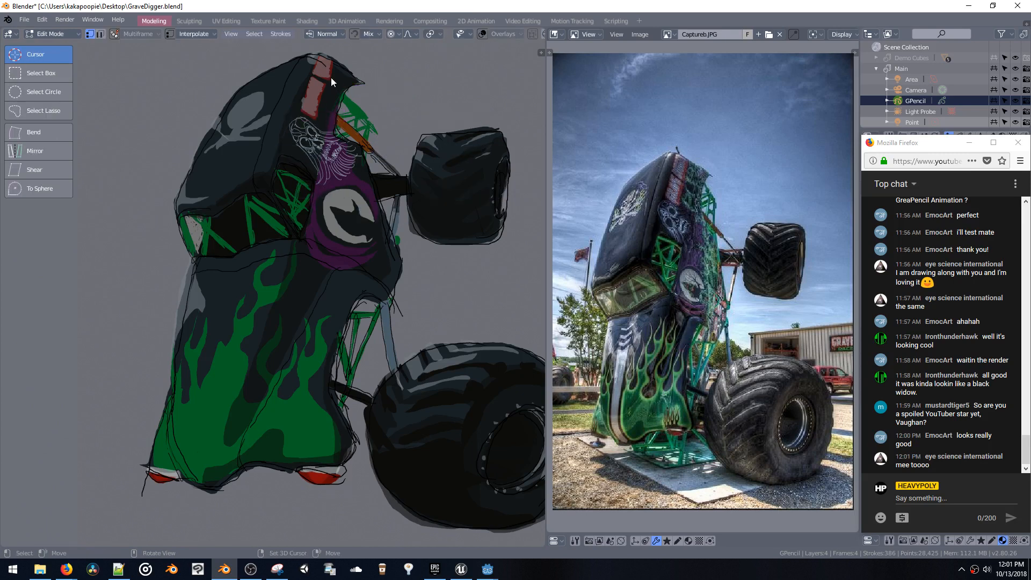
key(g)
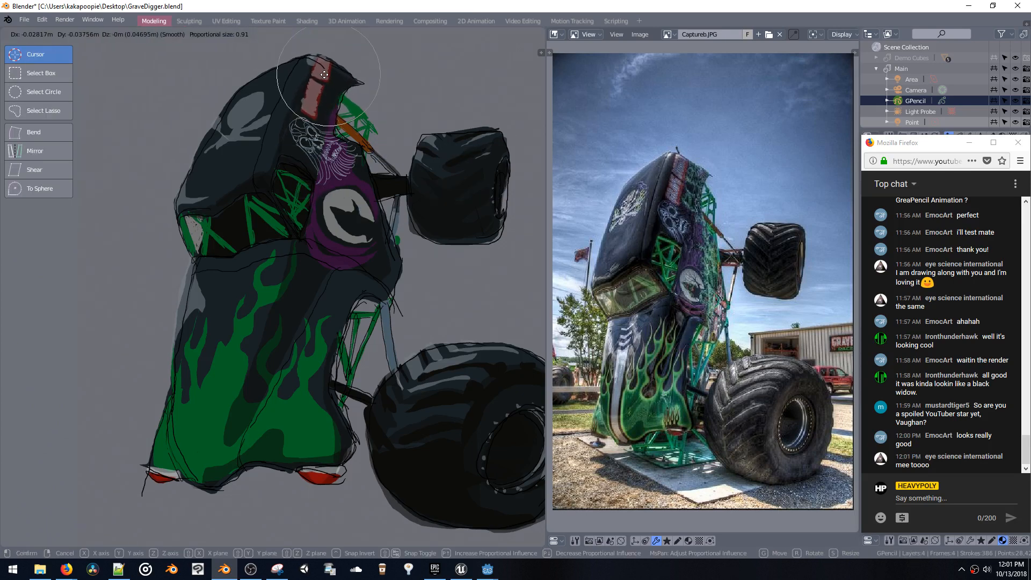
click(323, 75)
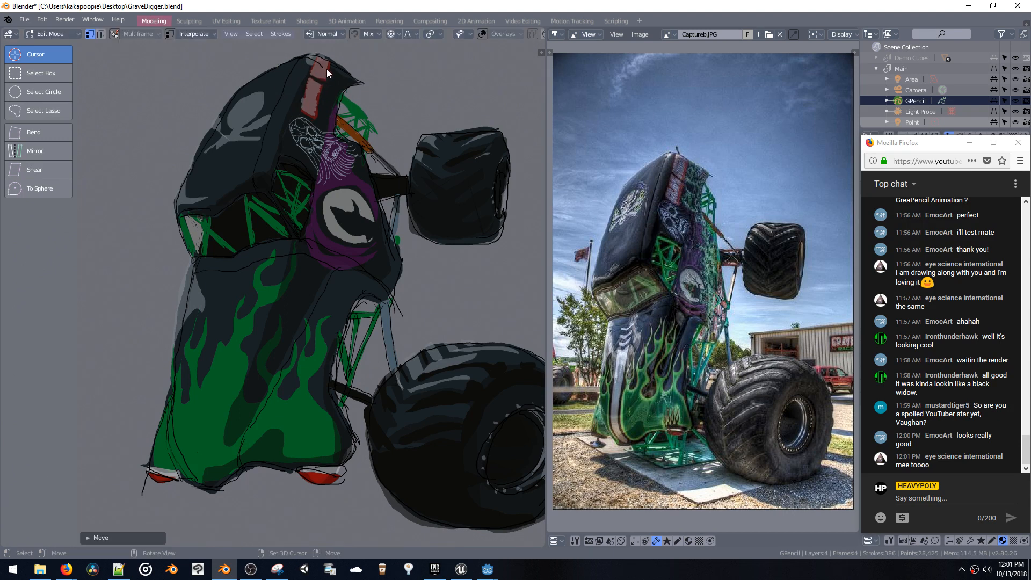
Shrink the proportional editing size to 0.15 and nudge points of the light fills along the red panels
scroll(327, 64, down, 2)
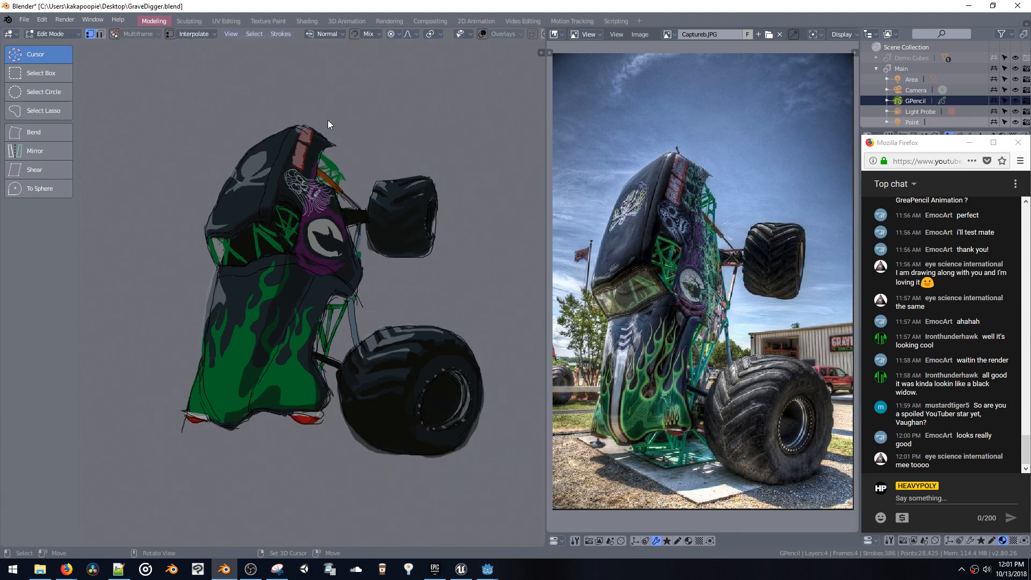
key(g)
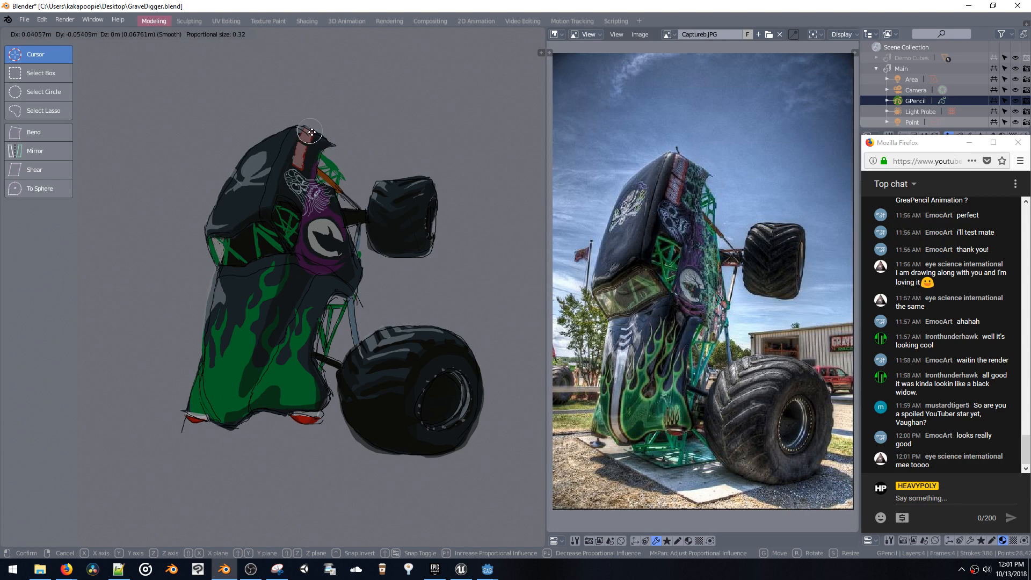
scroll(311, 132, up, 8)
click(311, 137)
key(g)
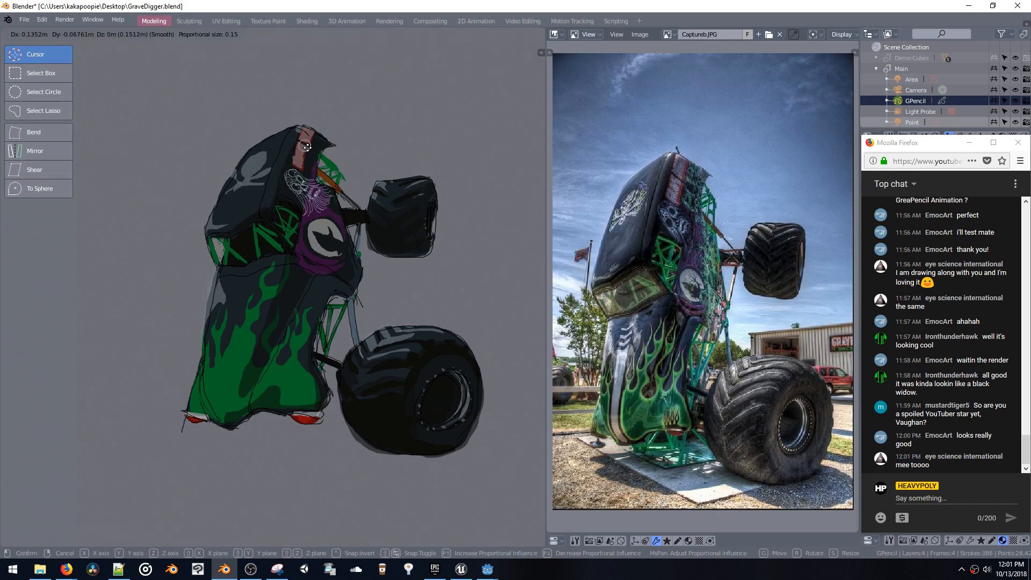
click(303, 155)
key(g)
click(308, 150)
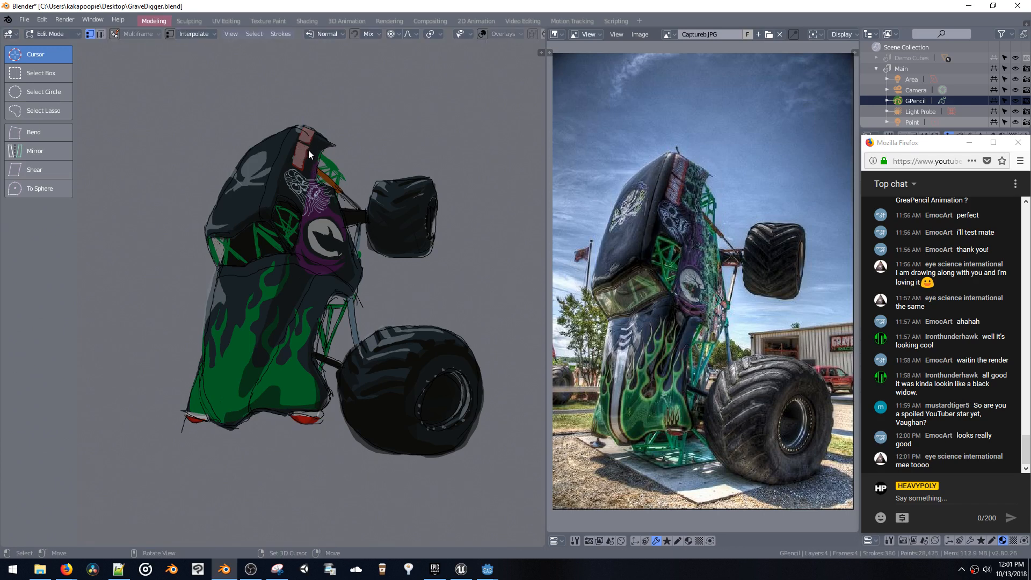
Move the points at the lower end of the lower panel to tidy its edges with small proportional moves
key(g)
click(302, 163)
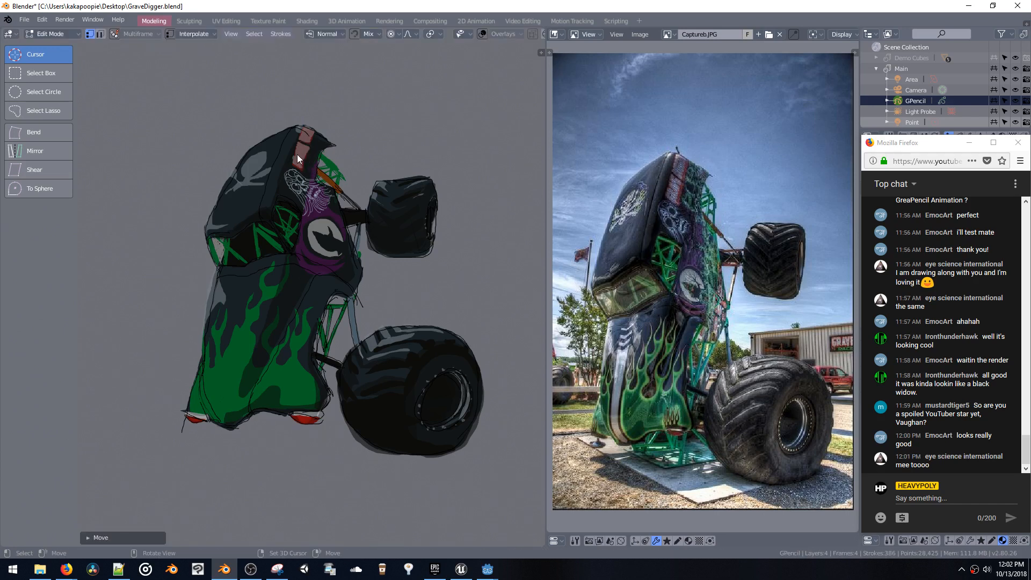
key(g)
click(294, 156)
key(g)
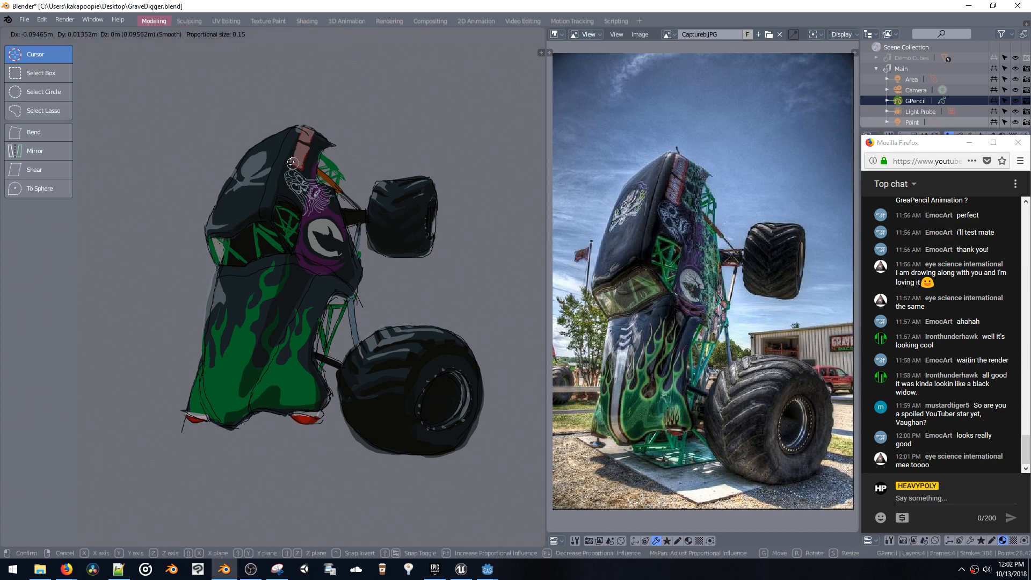
click(296, 164)
key(g)
click(297, 161)
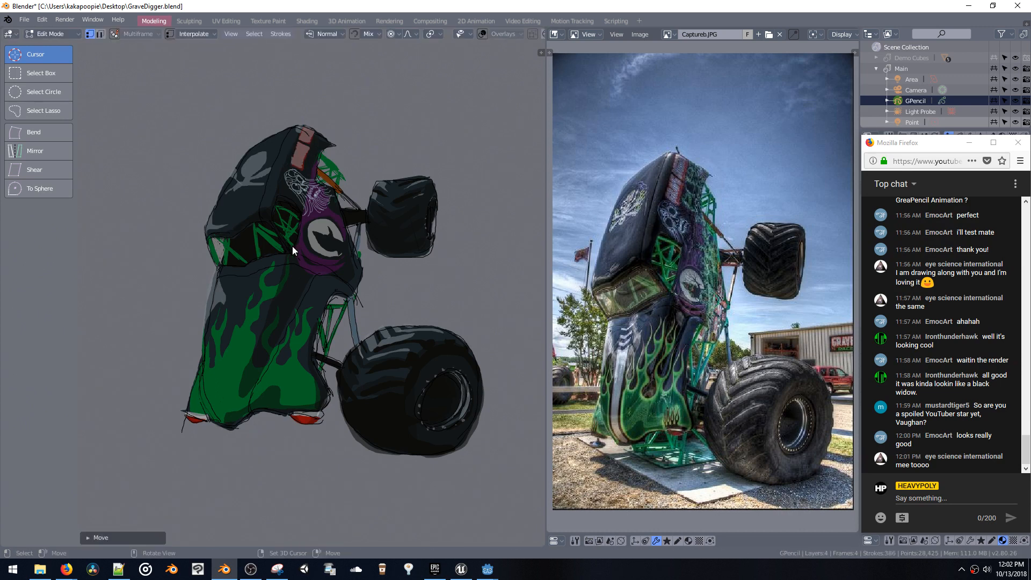
Return to Object Mode and realign the view to face the whole truck
middle_drag(289, 257, 295, 144)
shift+middle_drag(301, 204, 275, 273)
middle_drag(294, 179, 301, 304)
key(Tab)
key(v)
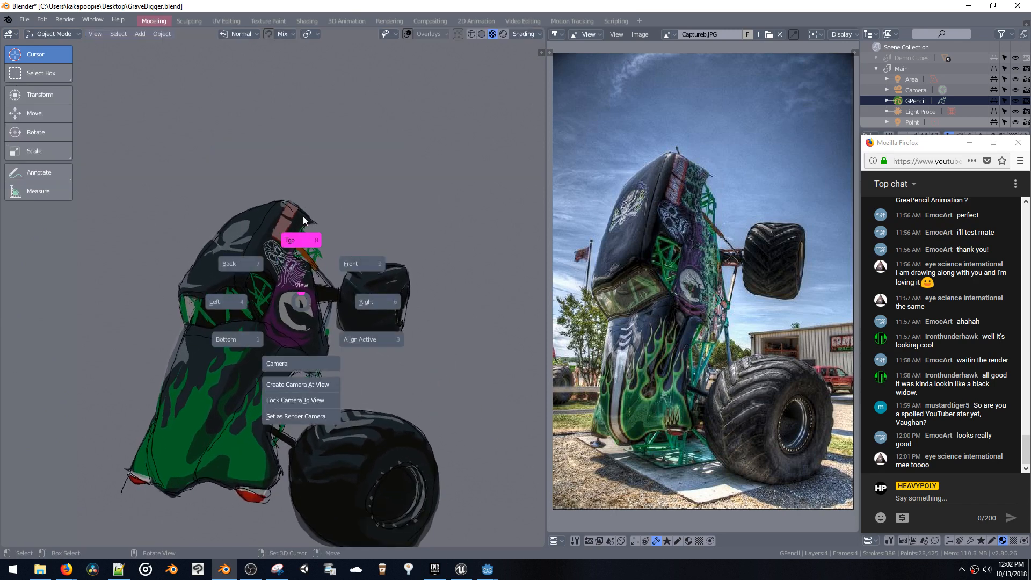
click(297, 217)
shift+middle_drag(294, 217, 311, 185)
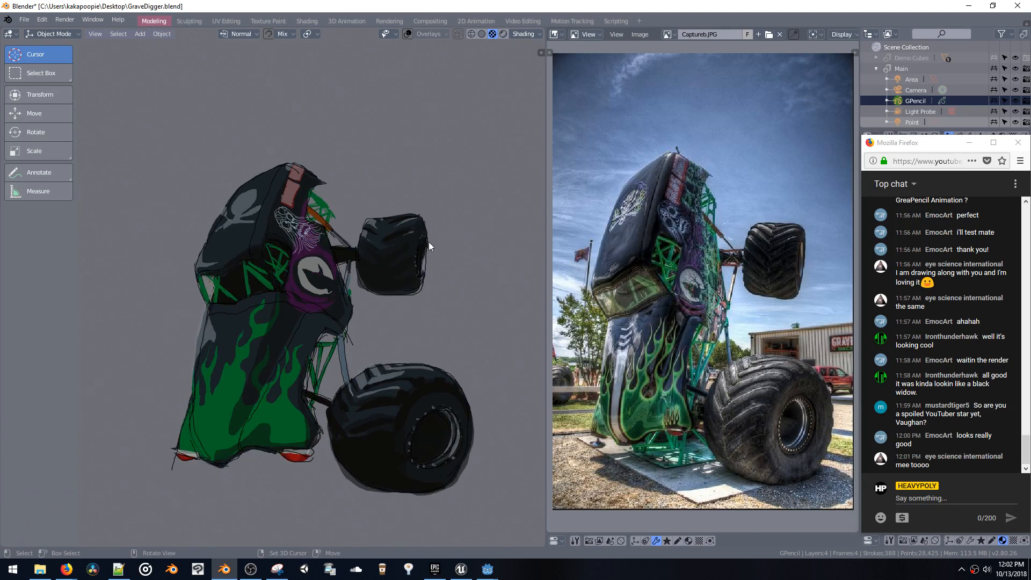
Make FG the active layer with the Pencil material and switch the drawing to Draw Mode for black line work
key(shift+v)
click(469, 379)
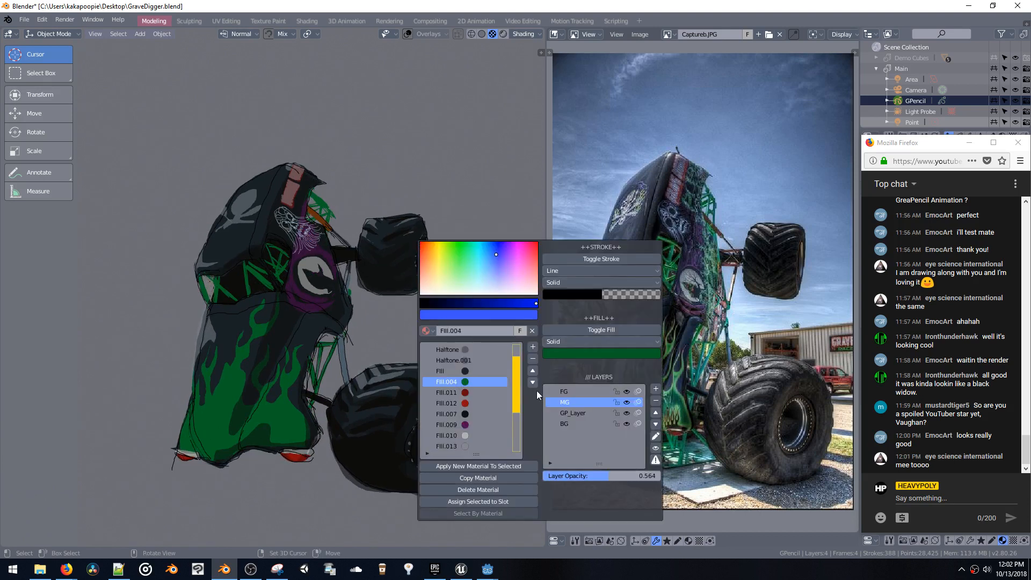
click(565, 391)
scroll(472, 354, up, 2)
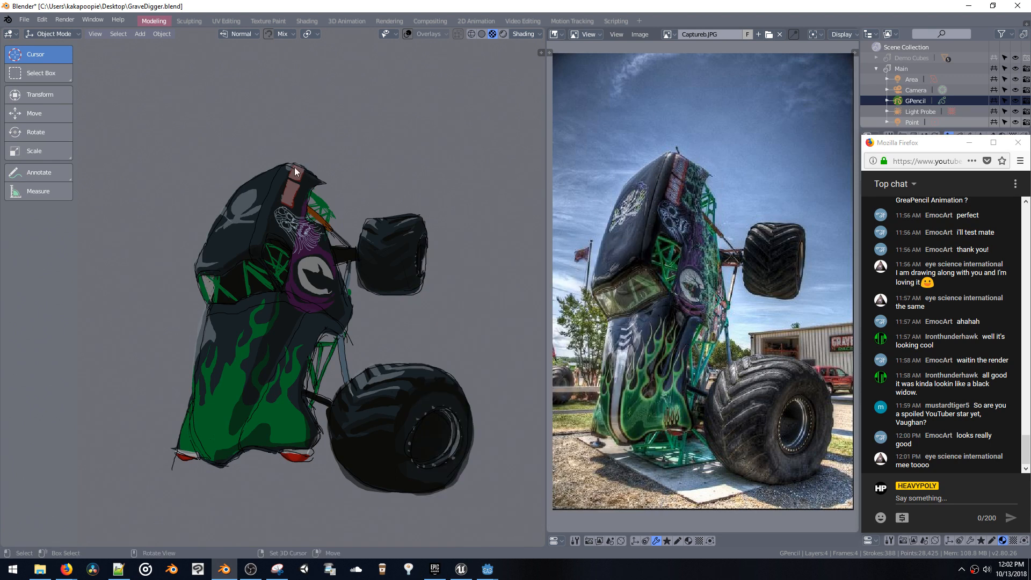
key(ctrl+Tab)
click(307, 148)
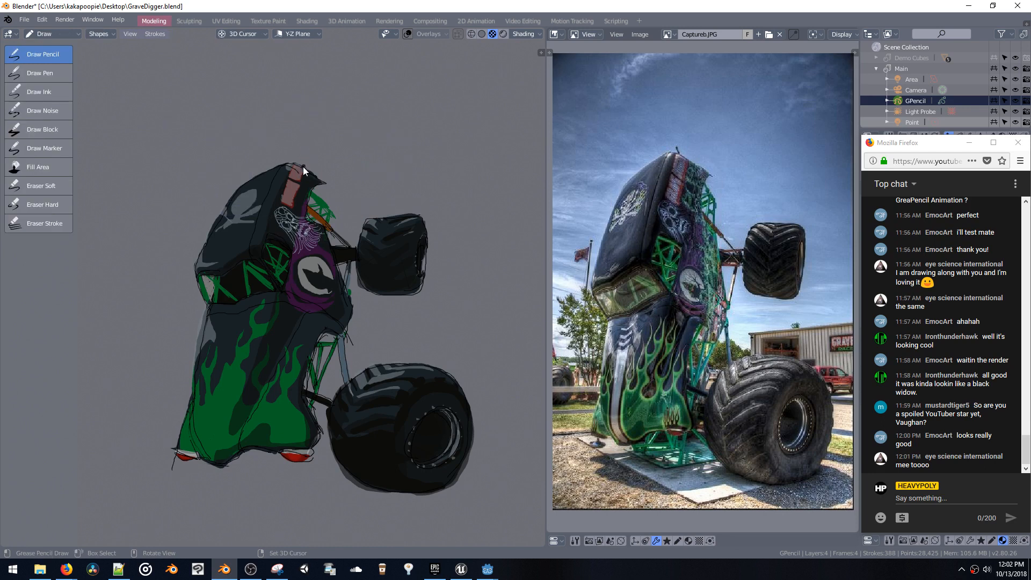
key(ctrl+z)
mouse_move(292, 175)
middle_down()
mouse_move(342, 143)
mouse_move(336, 162)
mouse_move(382, 291)
middle_up()
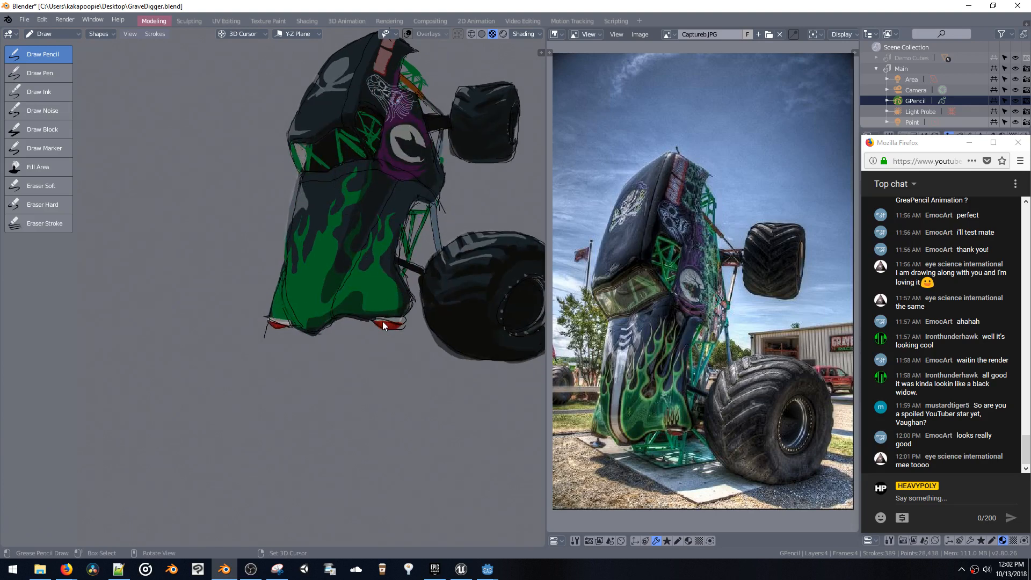
mouse_move(276, 321)
middle_down()
mouse_move(323, 281)
mouse_move(401, 305)
mouse_move(387, 313)
middle_up()
Copy the Pencil material and give the copy a muted olive-grey stroke colour
key(shift+v)
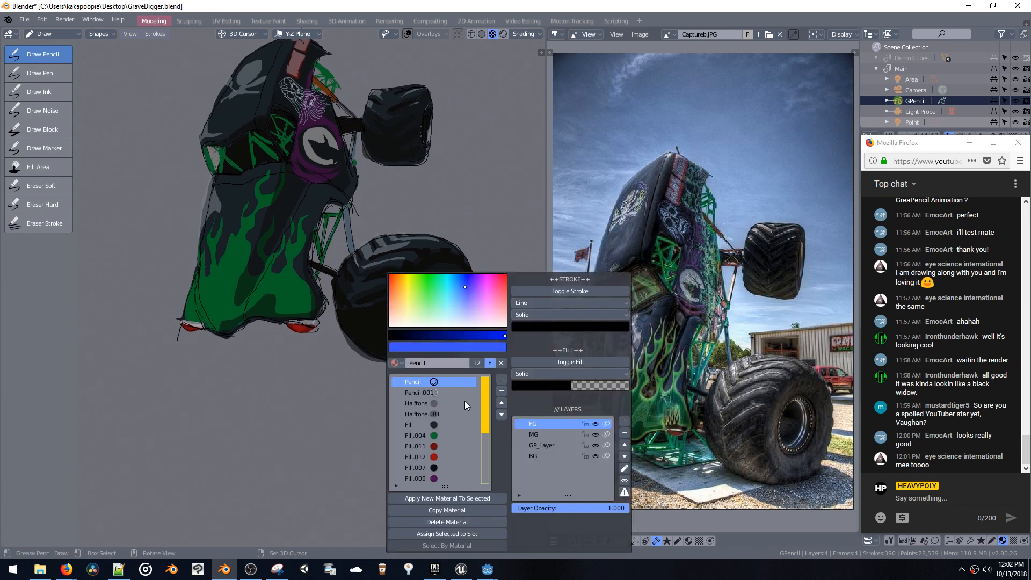
click(438, 511)
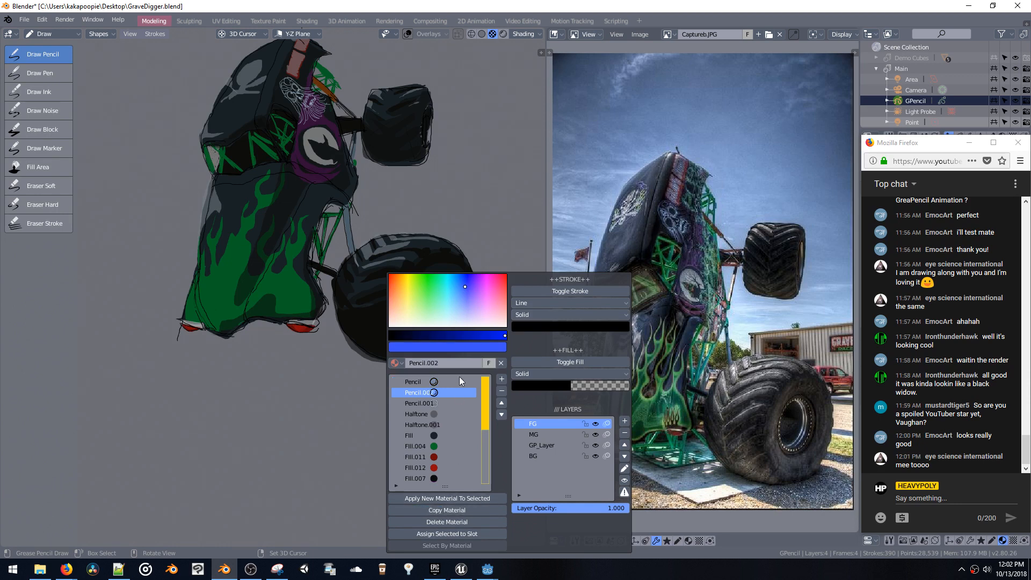
click(535, 327)
click(546, 235)
click(530, 228)
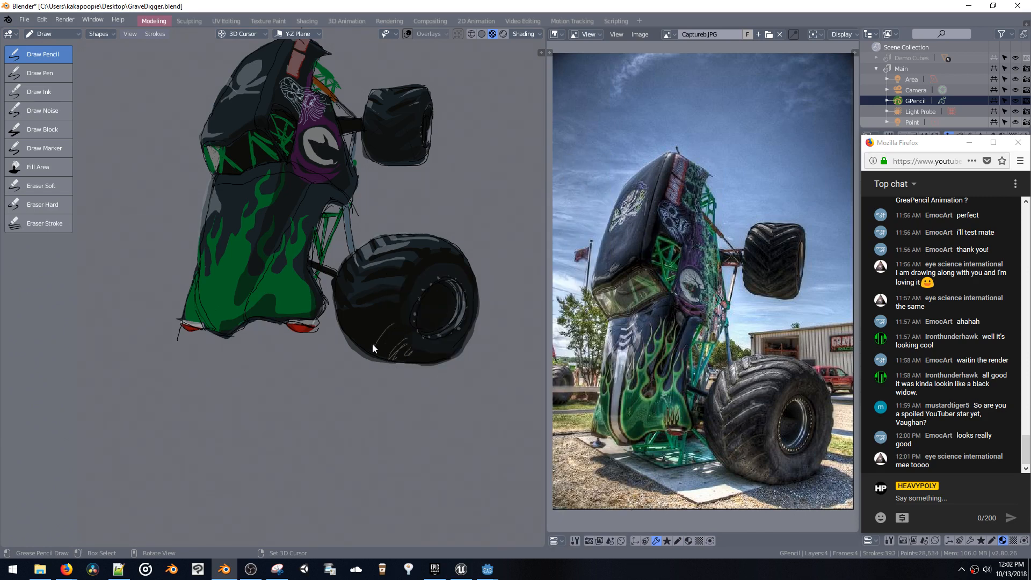
Try hatching olive-grey tread lines across the lower part of the large tire and undo the strokes
key(ctrl+z)
drag(386, 356, 379, 350)
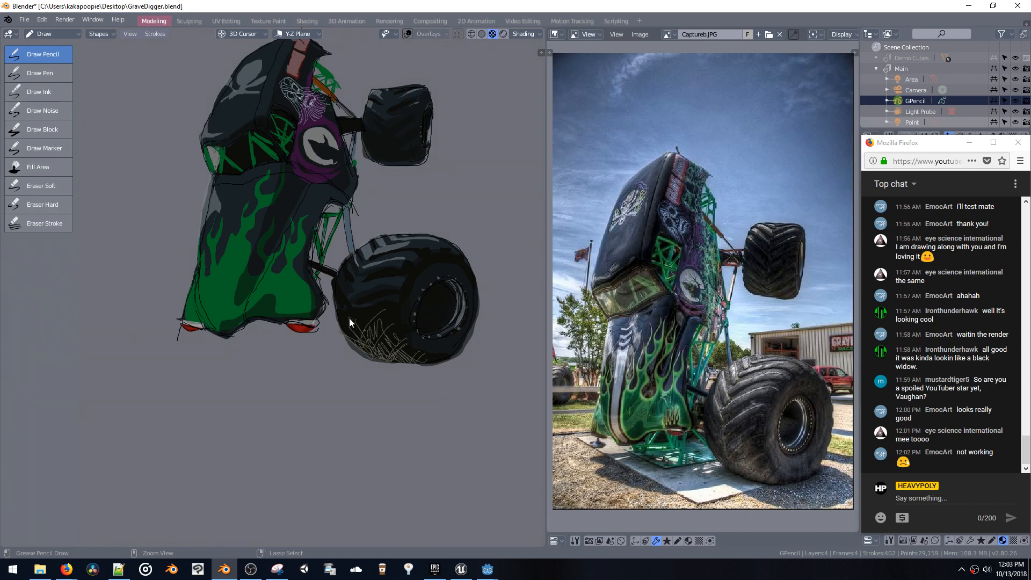
drag(376, 358, 360, 346)
key(ctrl+z)
key(ctrl+z)
key(ctrl+z)
key(ctrl+z)
key(ctrl+z)
key(ctrl+z)
key(ctrl+z)
key(ctrl+z)
key(ctrl+z)
key(ctrl+z)
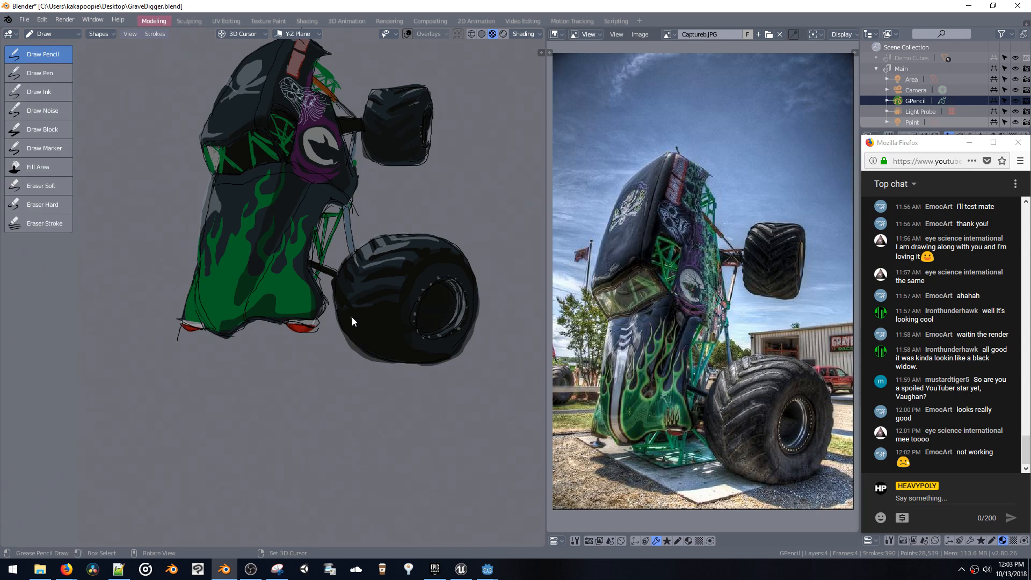
key(ctrl+z)
key(ctrl+z)
key(ctrl+z)
click(130, 34)
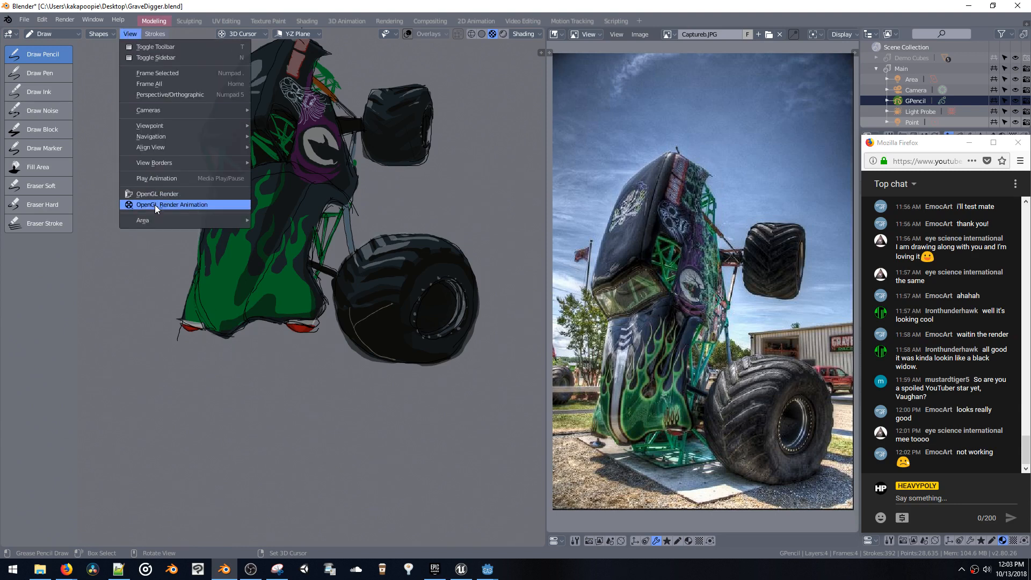
click(65, 19)
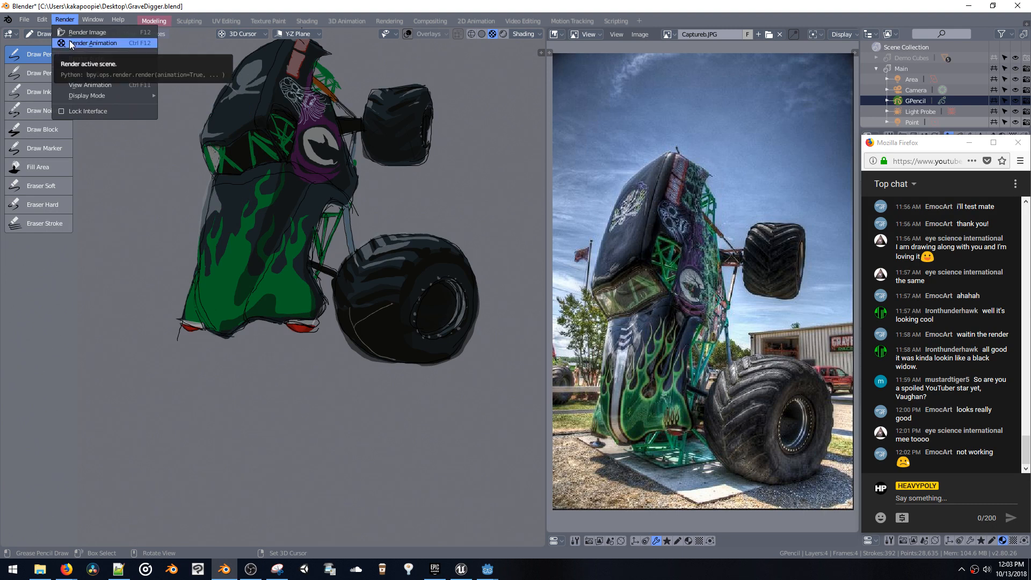
mouse_move(118, 20)
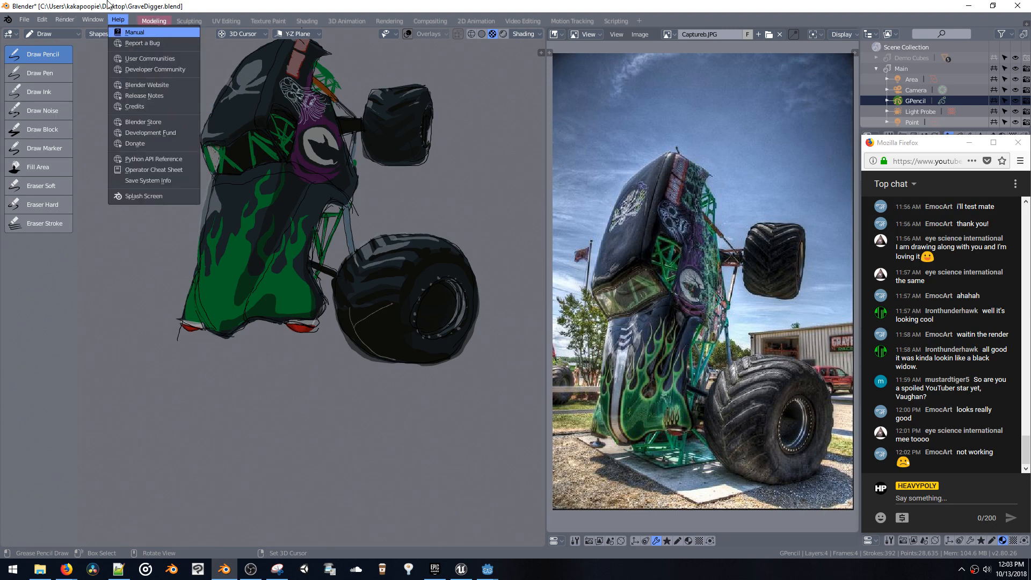
click(129, 33)
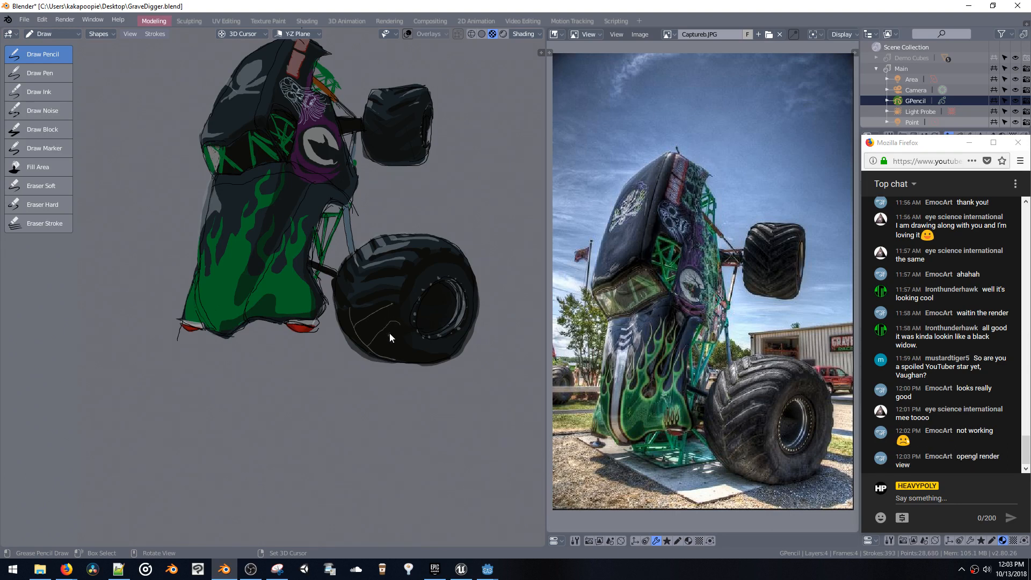
Sketch curved olive-grey guide lines and cross-hatched tread over the lower part of the large tire
key(ctrl+z)
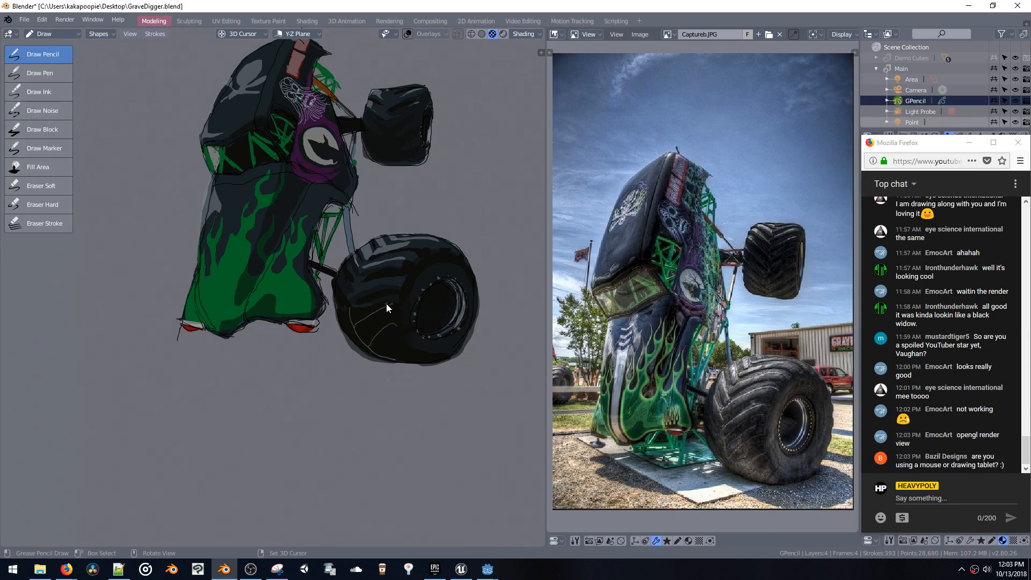
key(ctrl+z)
key(ctrl+z)
drag(400, 358, 386, 342)
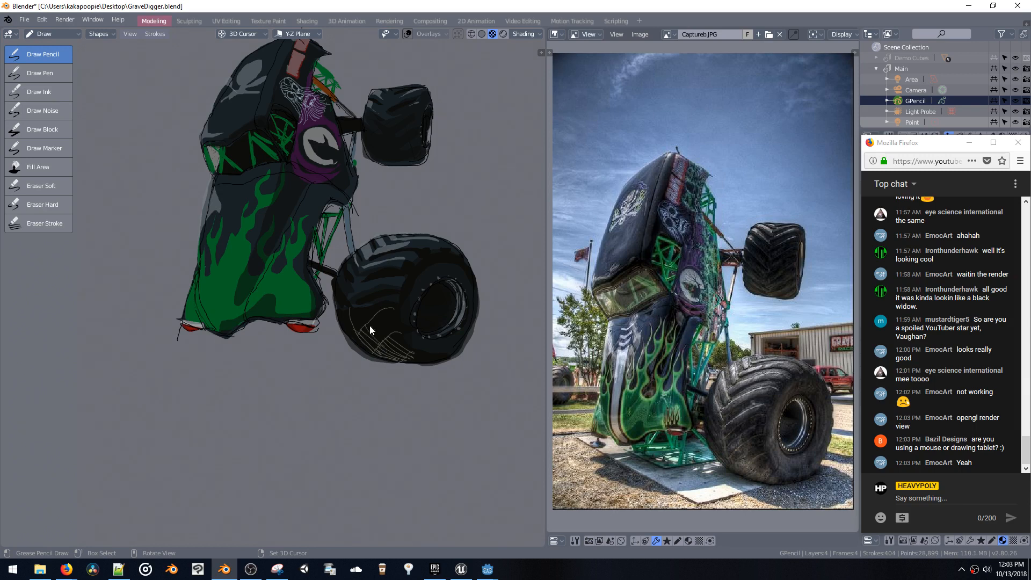
drag(375, 332, 378, 329)
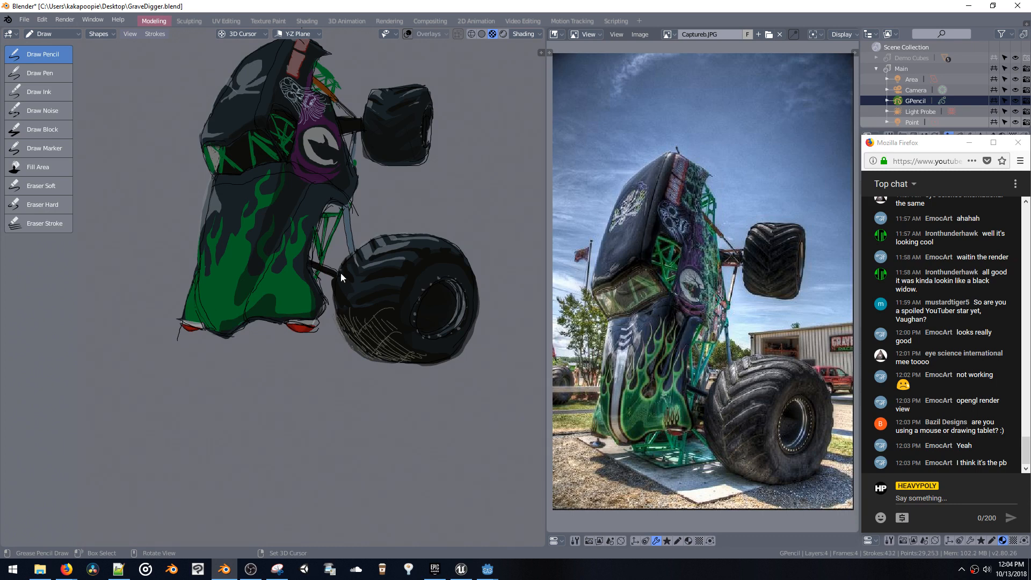
mouse_move(376, 320)
shift+middle_down()
mouse_move(395, 323)
mouse_move(411, 274)
mouse_move(344, 303)
mouse_move(360, 336)
shift+middle_up()
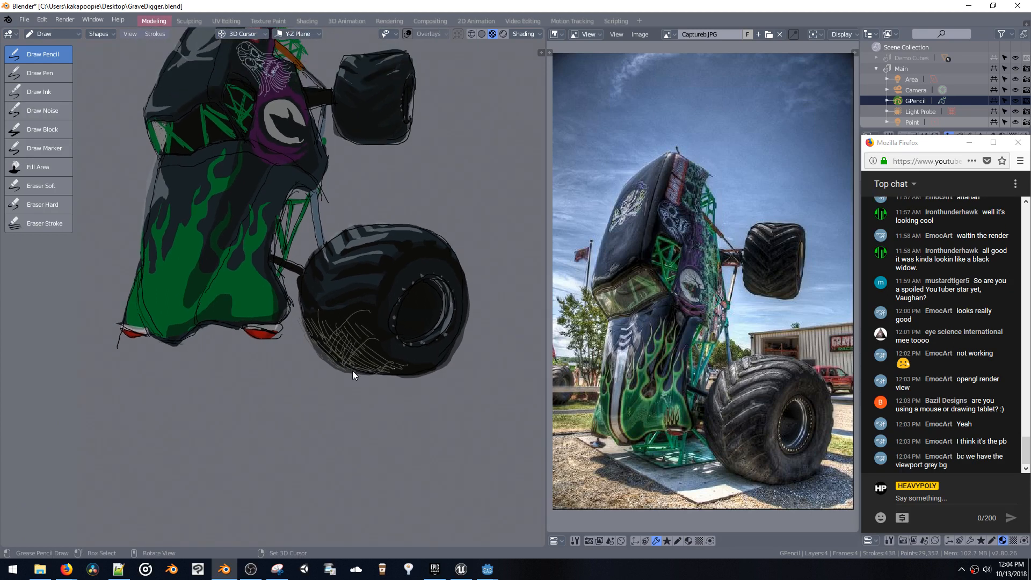
key(ctrl+z)
key(ctrl+z)
drag(394, 377, 321, 339)
ctrl+middle_drag(373, 376, 330, 350)
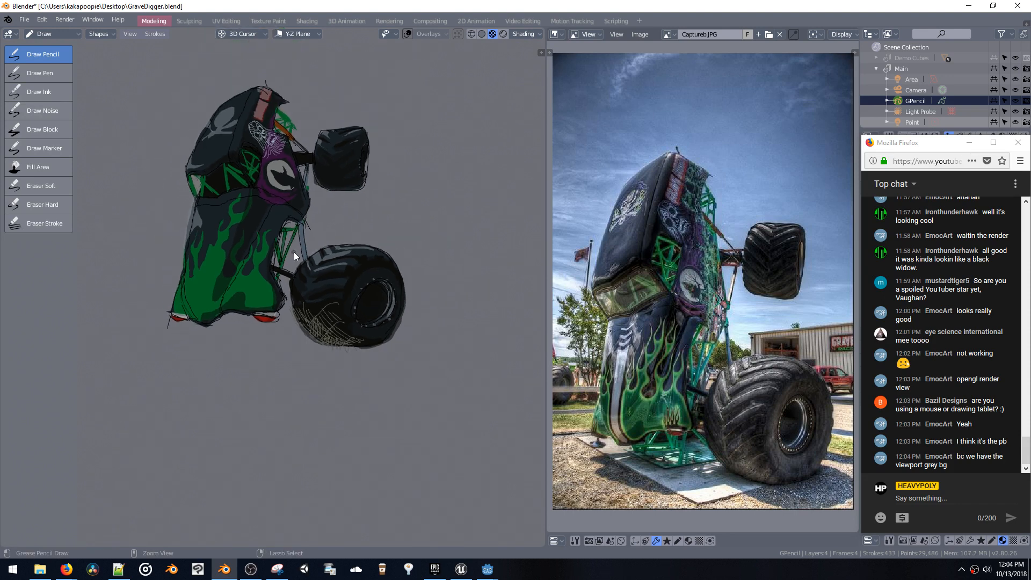
Undo the latest hatching strokes on the large tire
key(ctrl+z)
key(ctrl+z)
key(ctrl+z)
key(ctrl+z)
key(ctrl+z)
key(ctrl+z)
key(ctrl+z)
key(ctrl+z)
key(ctrl+z)
key(ctrl+z)
key(ctrl+z)
key(ctrl+z)
key(ctrl+z)
key(ctrl+z)
key(ctrl+z)
key(ctrl+z)
key(ctrl+z)
key(ctrl+z)
key(ctrl+z)
key(ctrl+z)
key(ctrl+z)
key(ctrl+z)
key(ctrl+z)
key(ctrl+z)
key(ctrl+z)
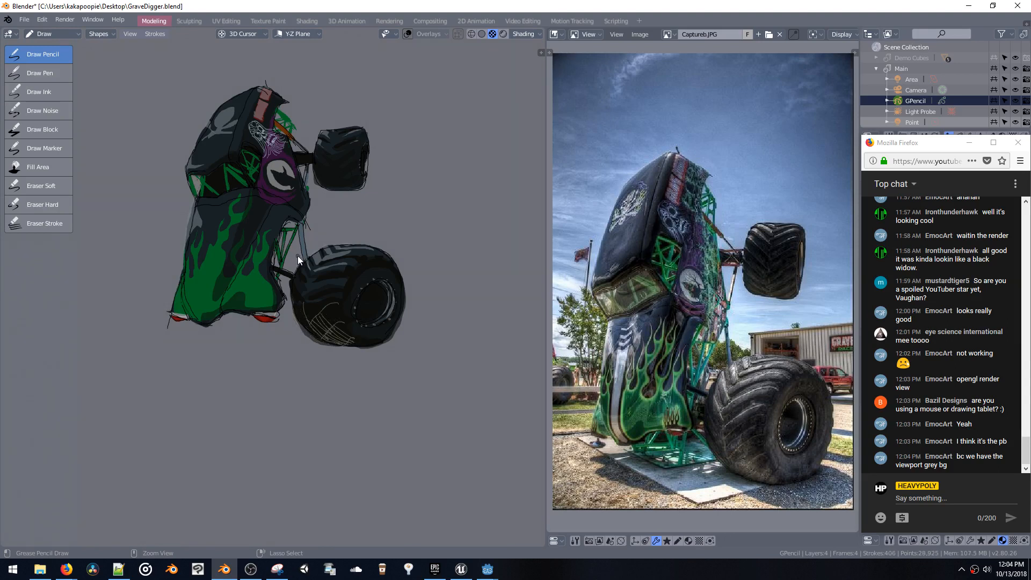
Isolate the FG layer, erase the remaining olive-grey lines on the large tire with Eraser Stroke, and restore the other layers
scroll(344, 280, up, 2)
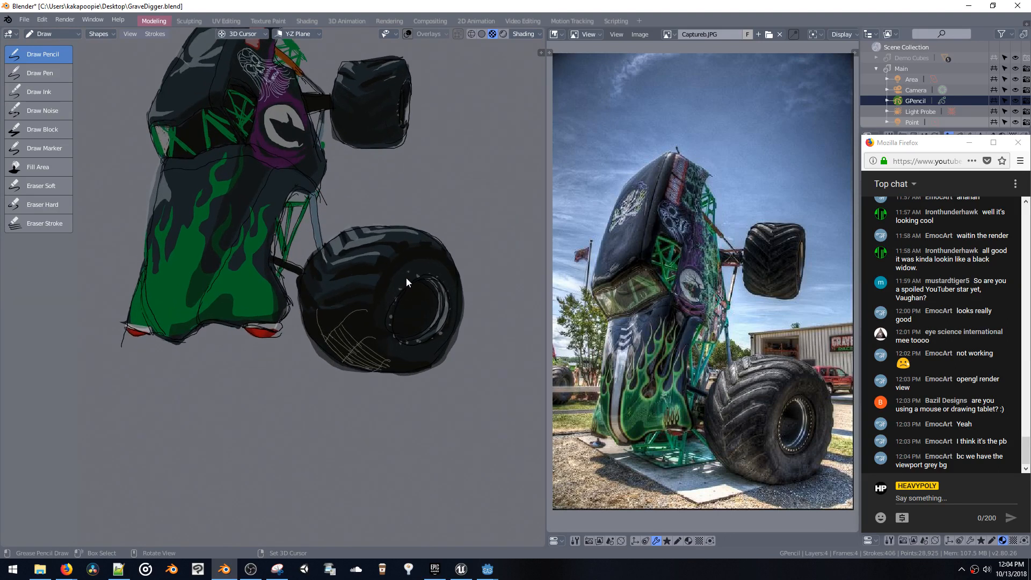
click(45, 222)
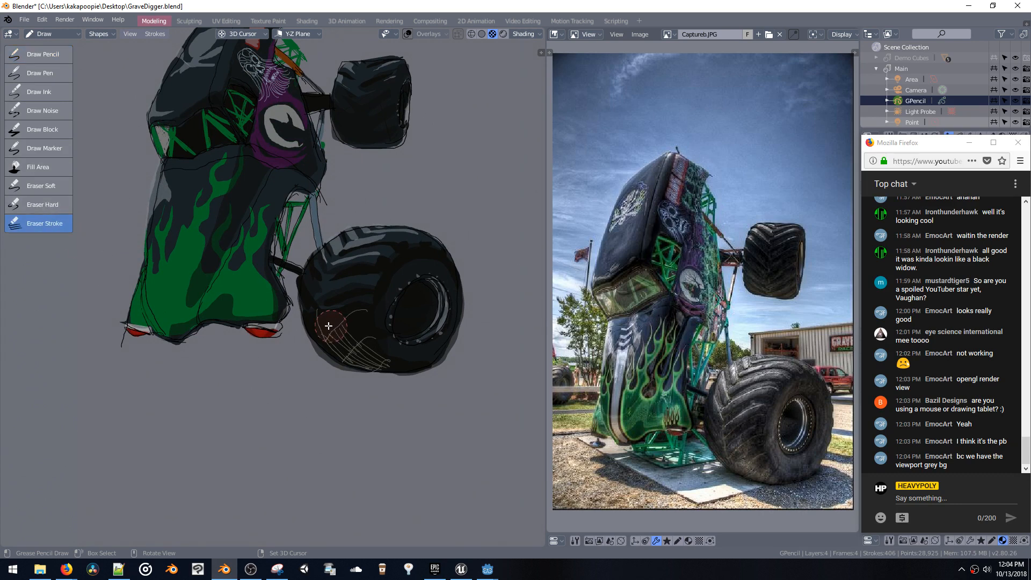
key(shift+v)
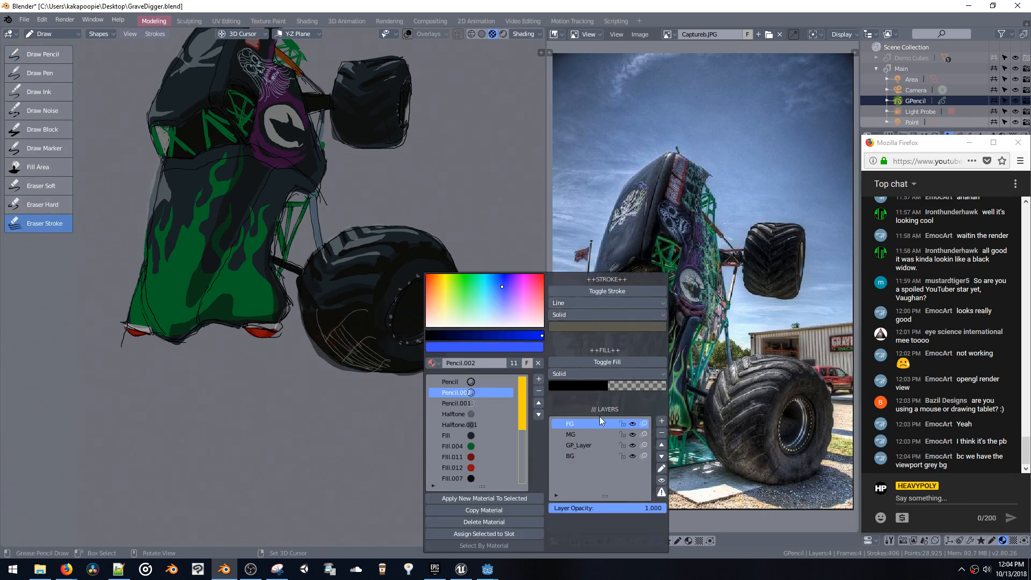
click(661, 470)
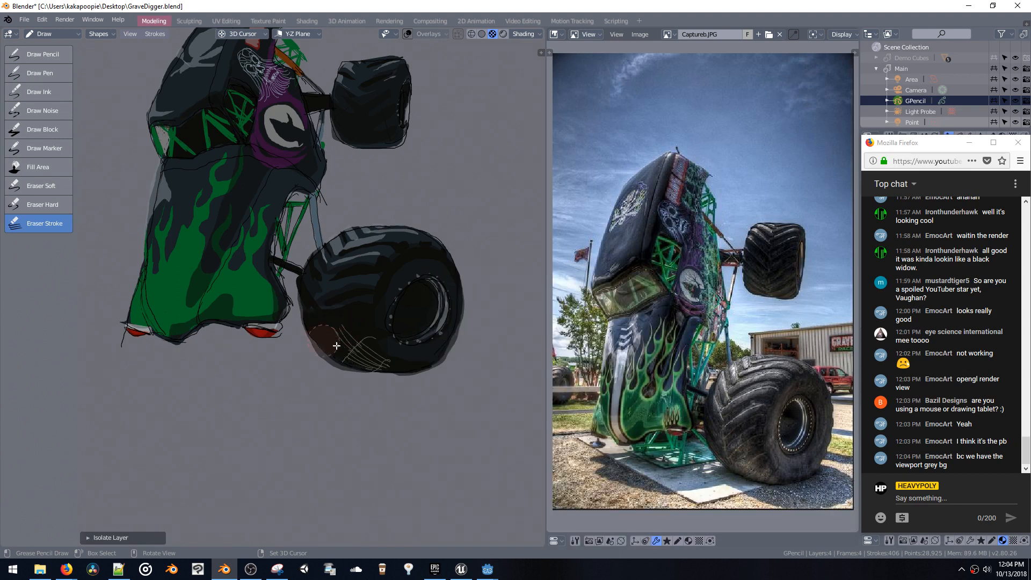
drag(363, 344, 383, 361)
key(shift+v)
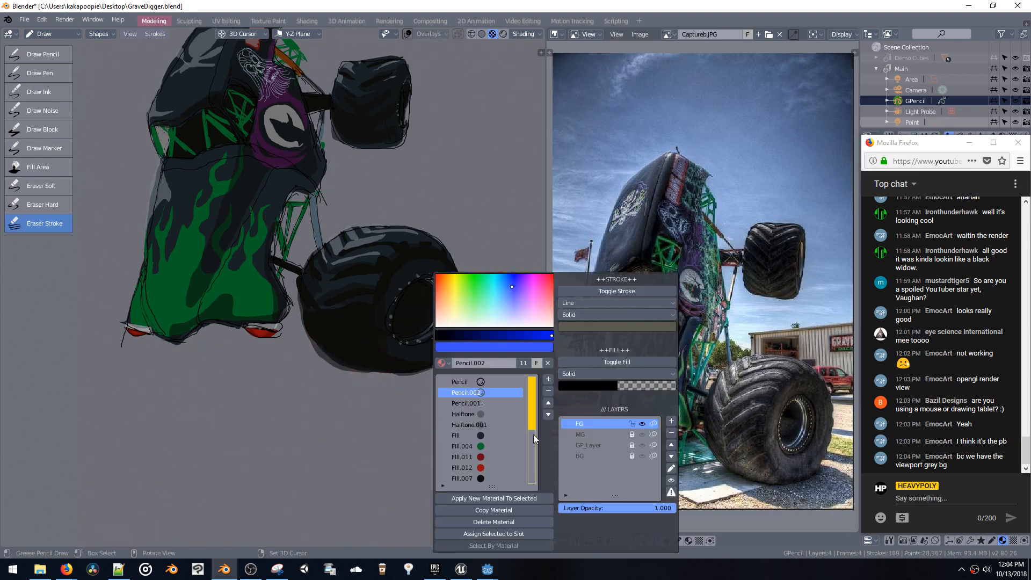
click(670, 470)
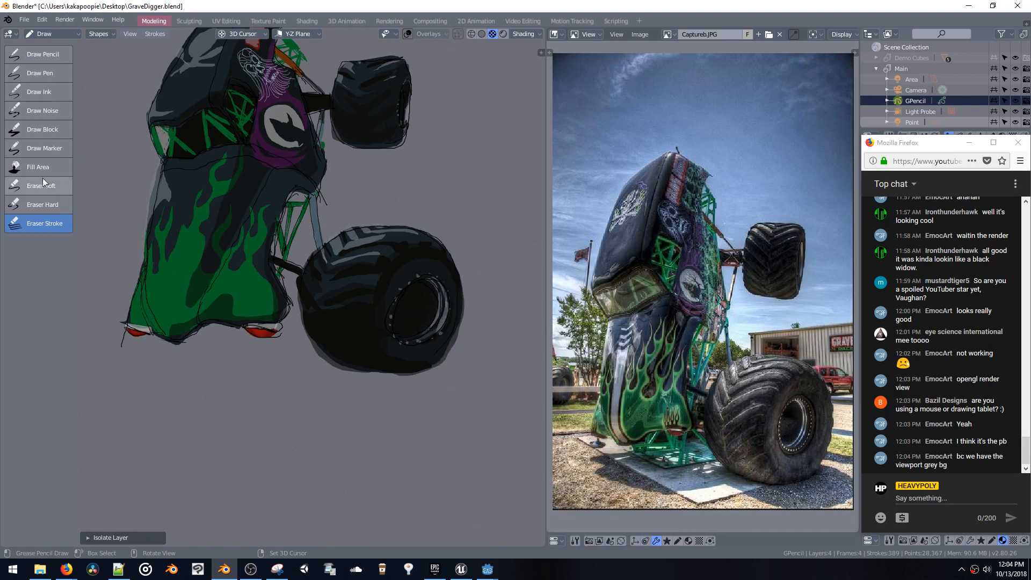
Sketch loose black outline strokes around the large tire using Draw Pencil and the original Pencil material
click(27, 56)
key(shift+v)
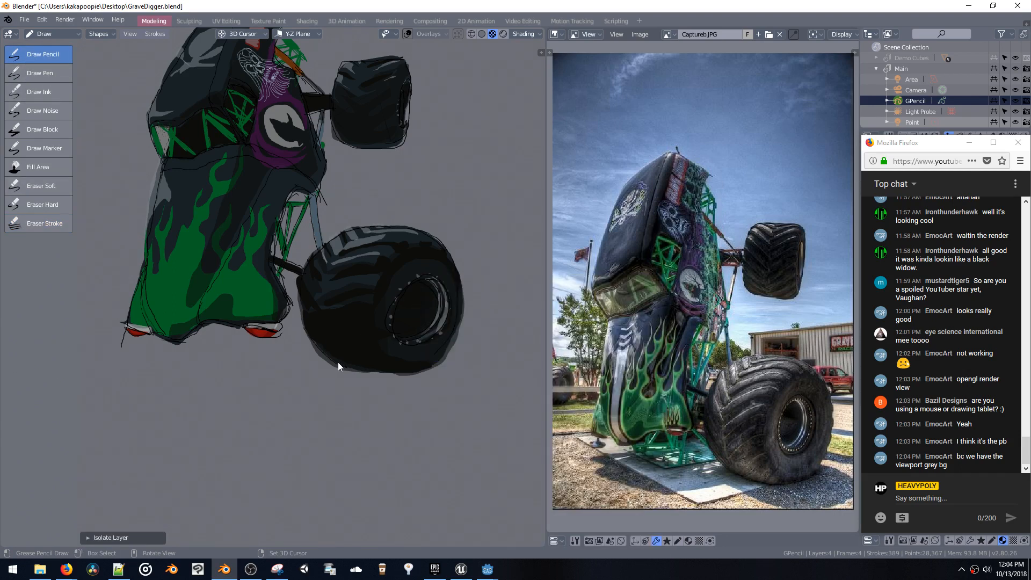
drag(338, 367, 318, 351)
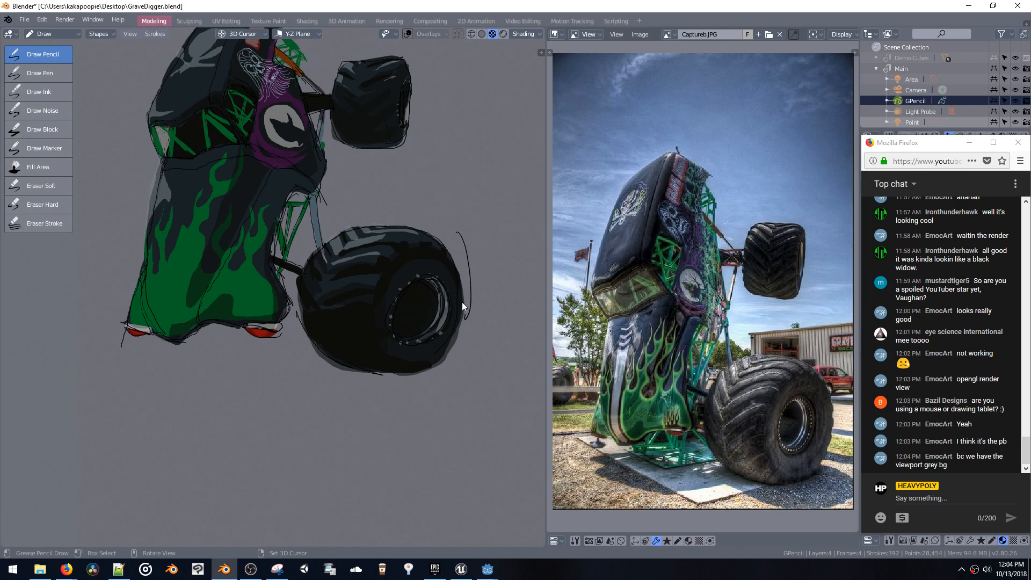
drag(455, 327, 408, 221)
shift+middle_drag(433, 235, 438, 259)
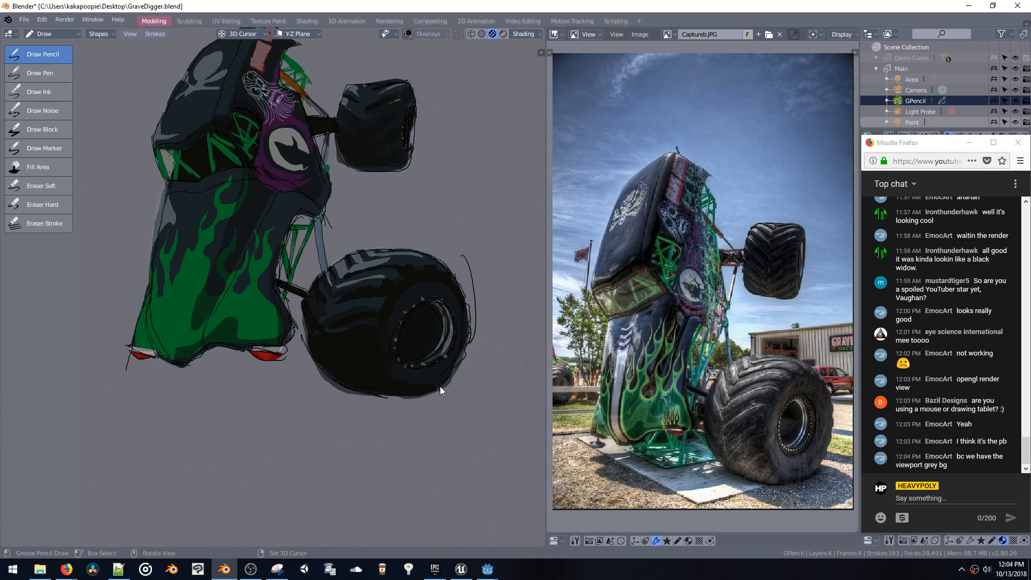
drag(440, 385, 437, 388)
shift+middle_drag(367, 307, 375, 292)
ctrl+middle_drag(375, 291, 361, 295)
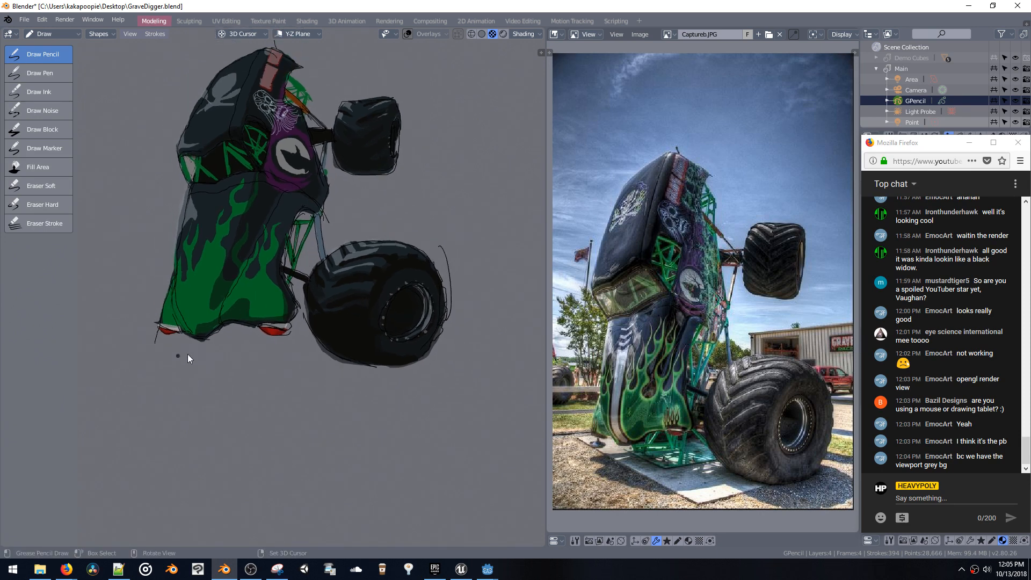
Add a new Grease Pencil layer and move it beneath BG to the bottom of the layer stack
key(shift+v)
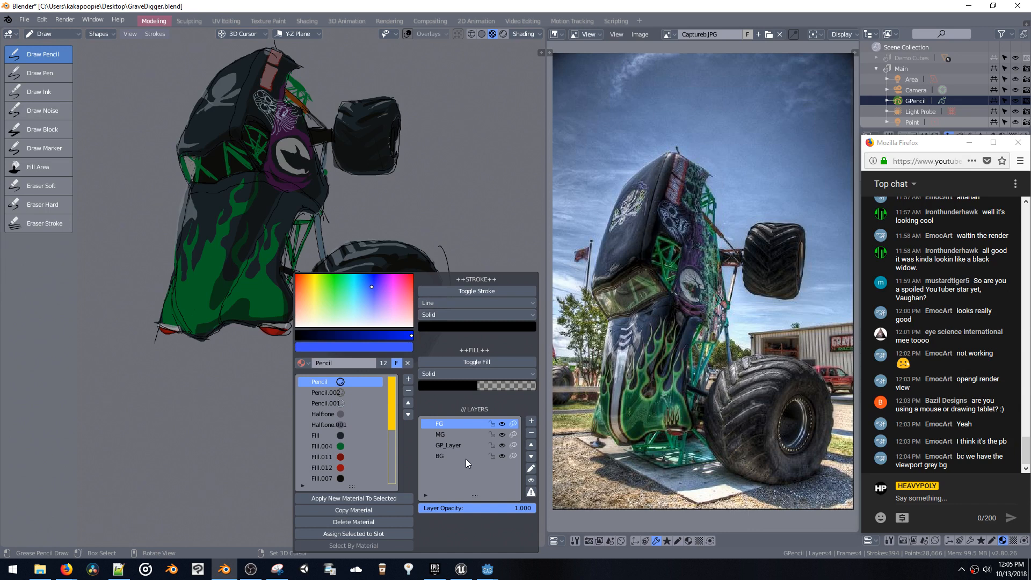
click(451, 455)
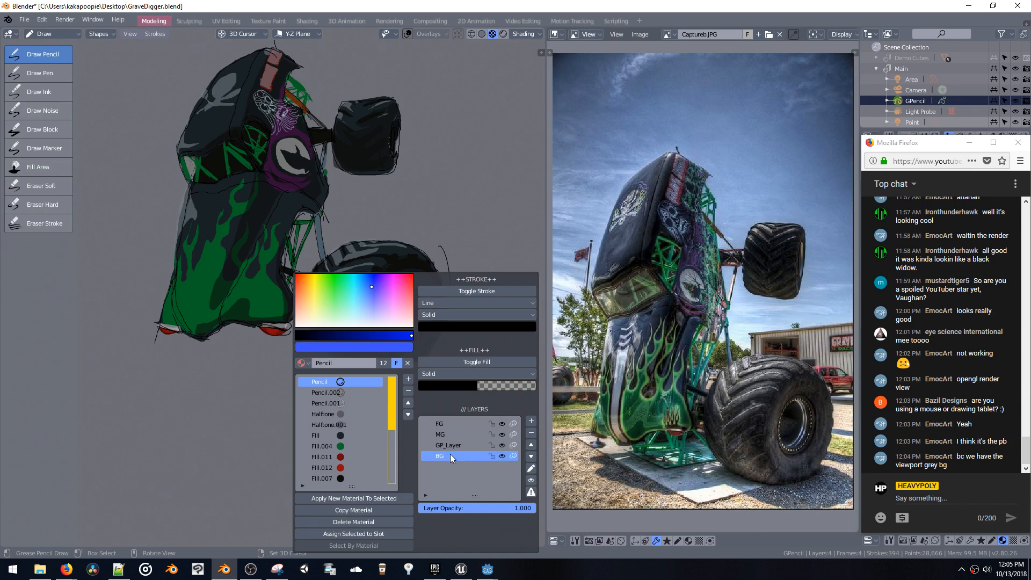
click(531, 421)
click(531, 455)
click(531, 456)
click(531, 456)
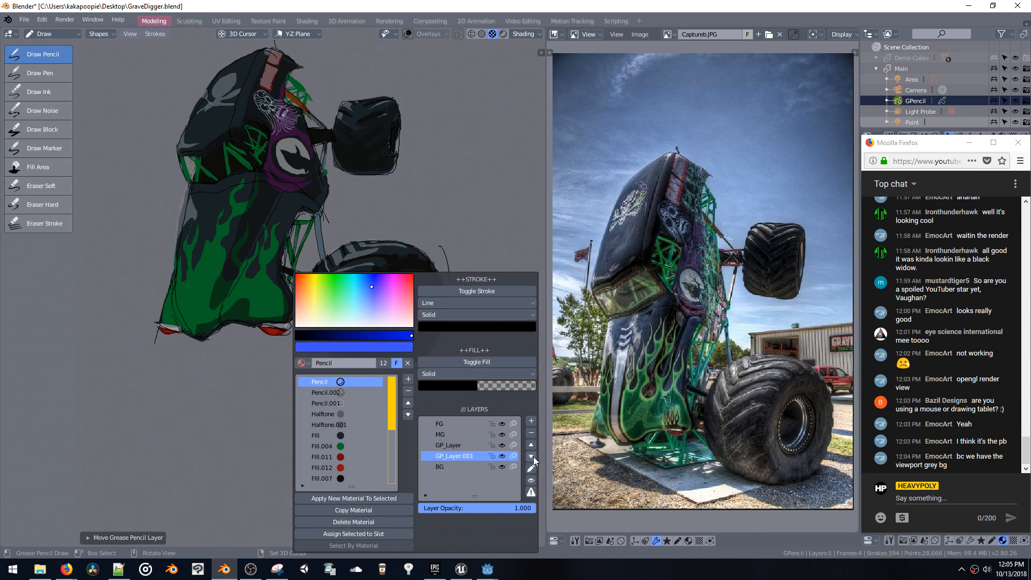
click(530, 455)
Paint a blue-grey ground shadow under the truck and large tire on the bottom layer using the Fill.008 material
key(shift+v)
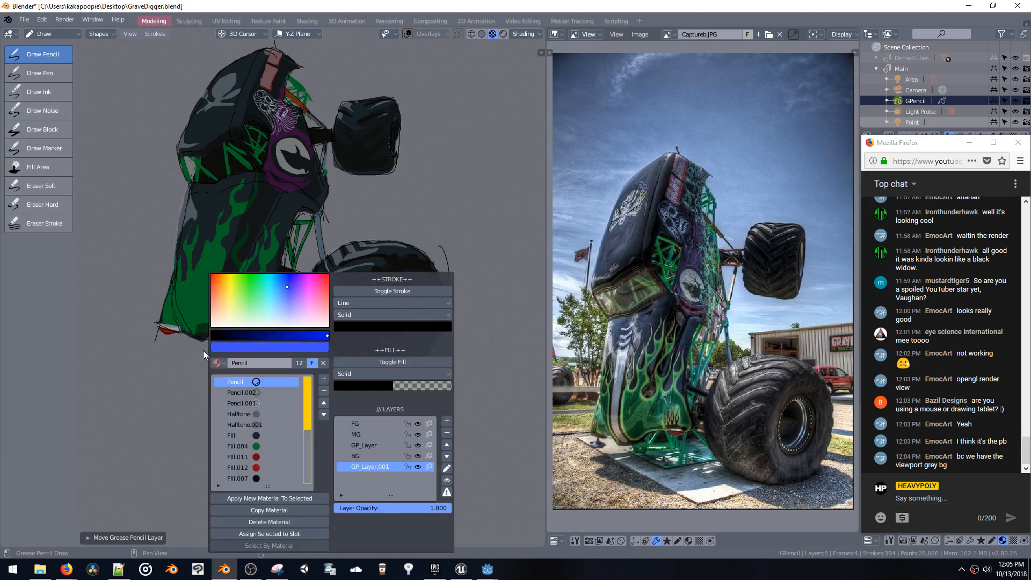
drag(306, 410, 312, 476)
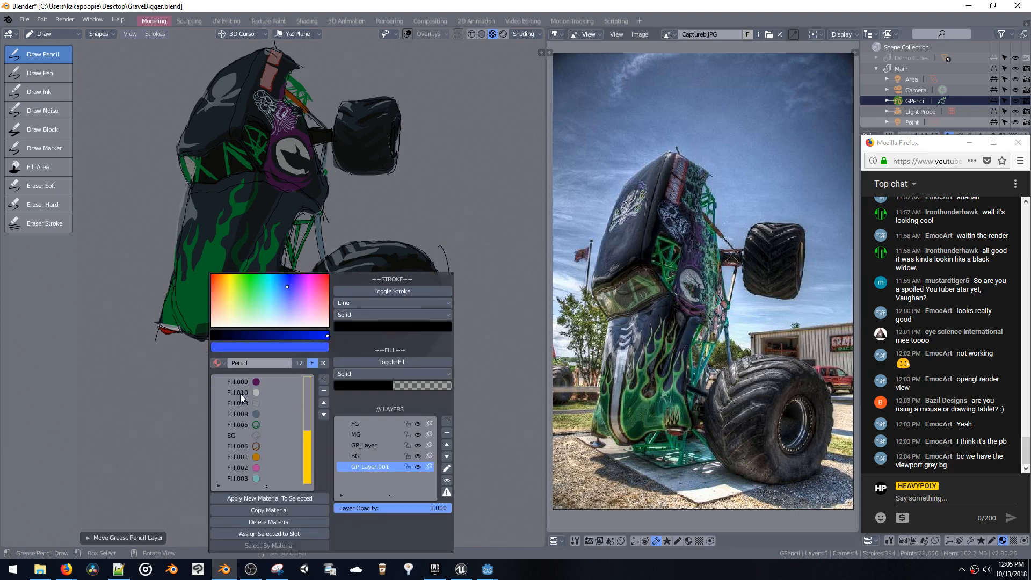
click(249, 414)
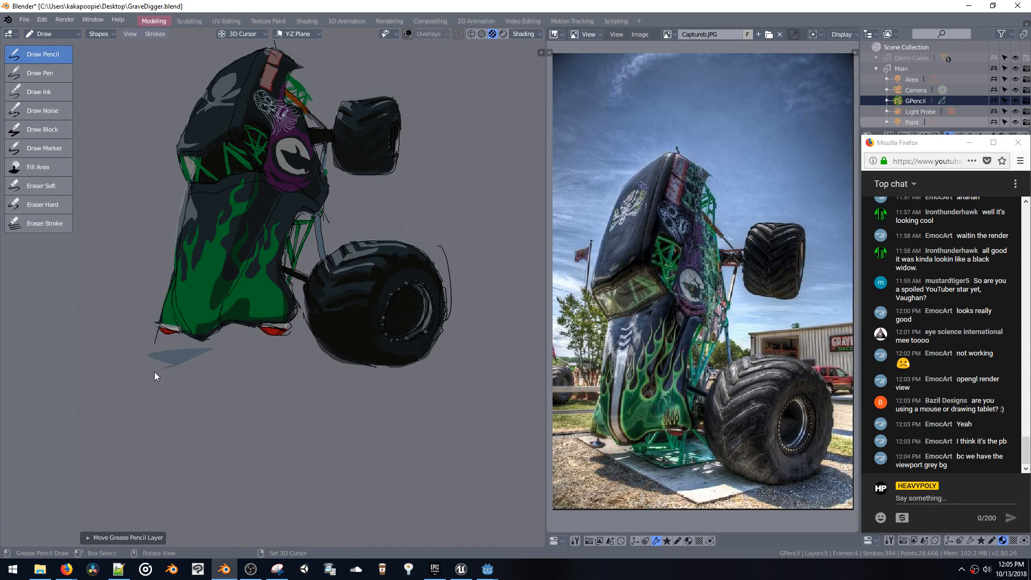
mouse_move(169, 384)
mouse_down()
mouse_move(272, 398)
mouse_move(330, 375)
mouse_move(449, 392)
mouse_move(502, 359)
mouse_move(337, 343)
mouse_move(342, 321)
mouse_move(214, 326)
mouse_up()
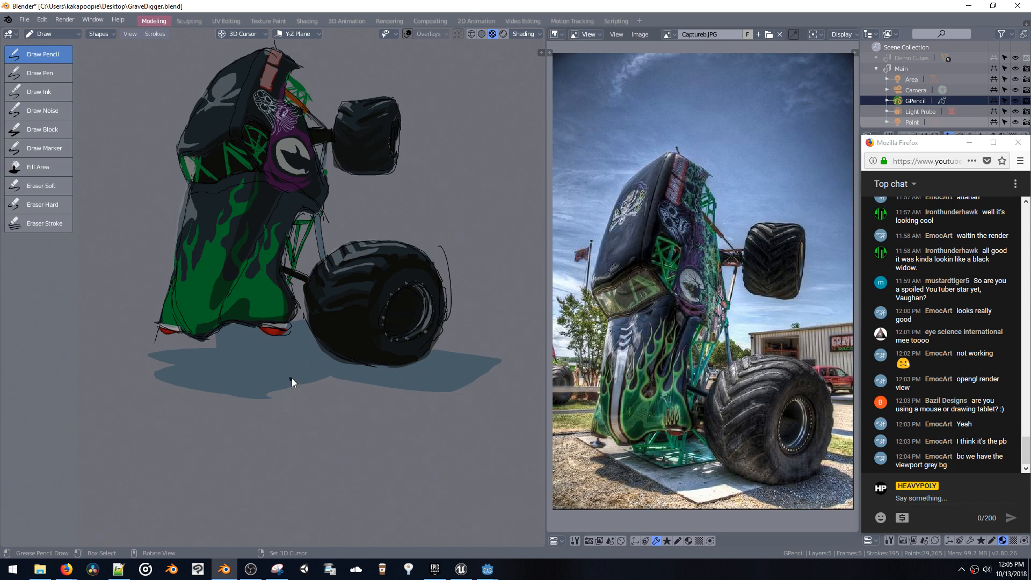
shift+middle_drag(259, 369, 292, 370)
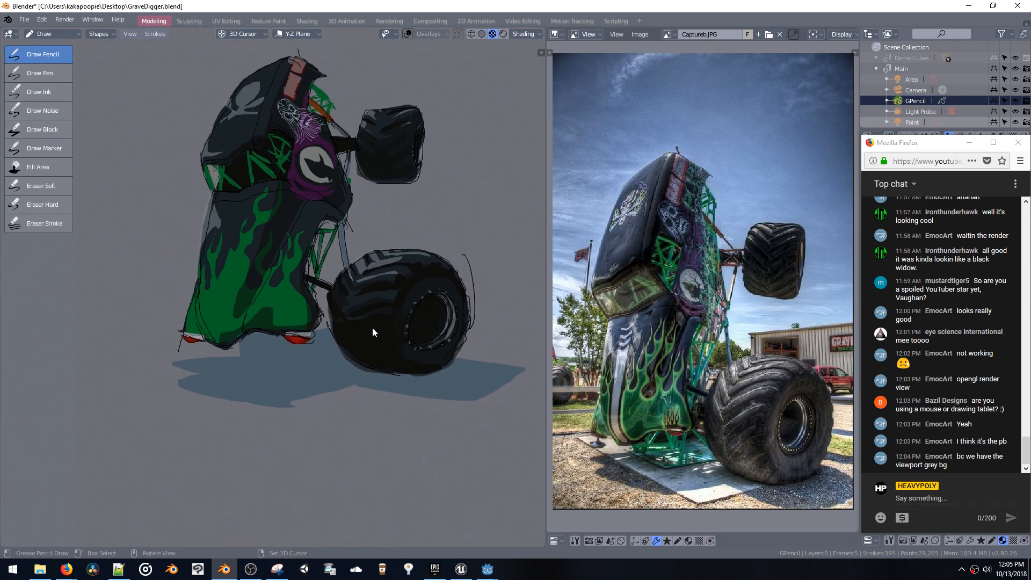
Paint a black shape beneath the green hood between the red parts using Fill.007, redoing the stroke until it fits
key(shift+v)
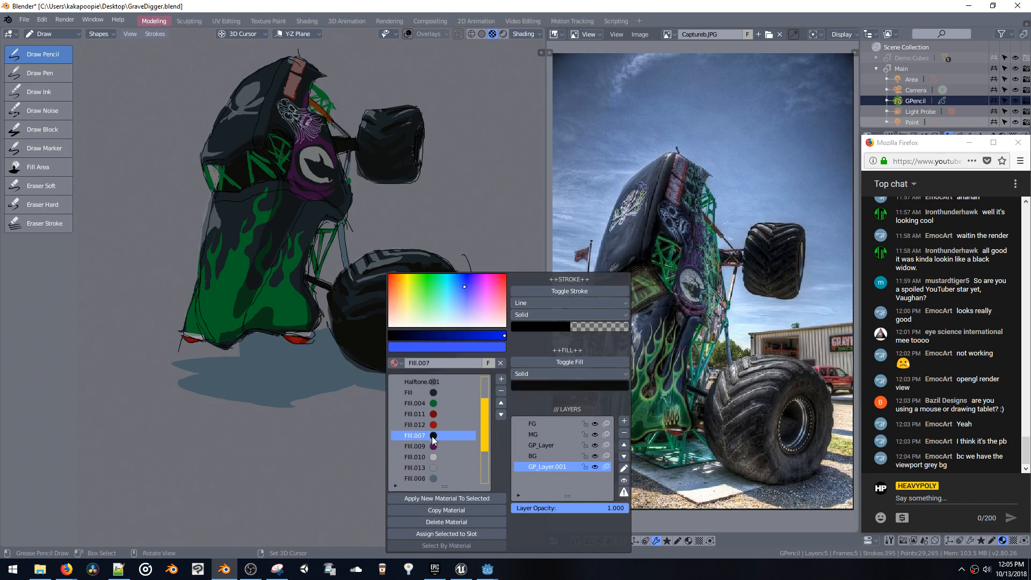
mouse_move(245, 330)
mouse_down()
mouse_move(304, 338)
mouse_move(252, 329)
mouse_move(309, 329)
mouse_move(235, 306)
mouse_up()
key(ctrl+z)
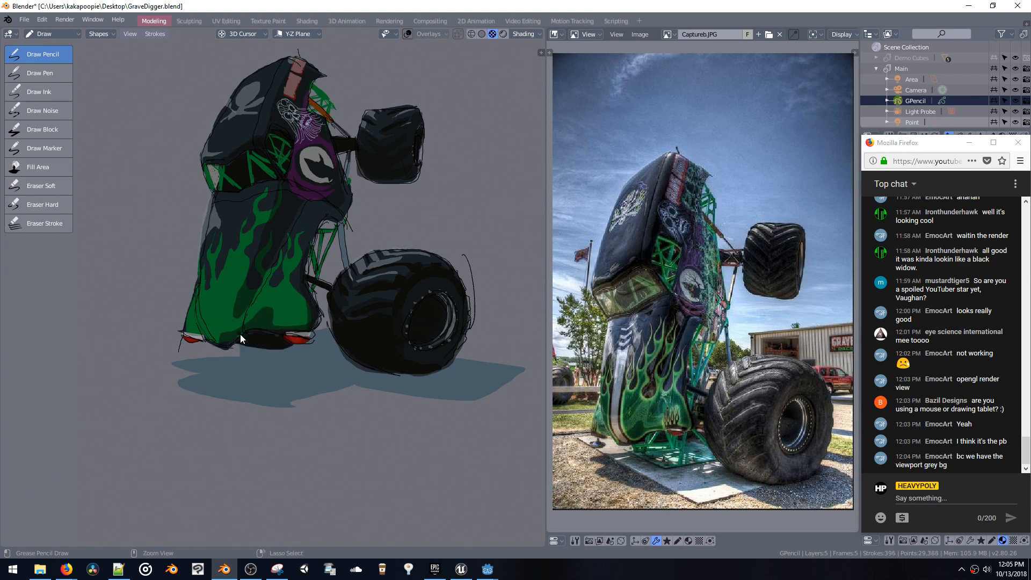
key(ctrl+z)
drag(304, 331, 230, 301)
key(ctrl+z)
drag(293, 344, 231, 301)
drag(321, 289, 322, 304)
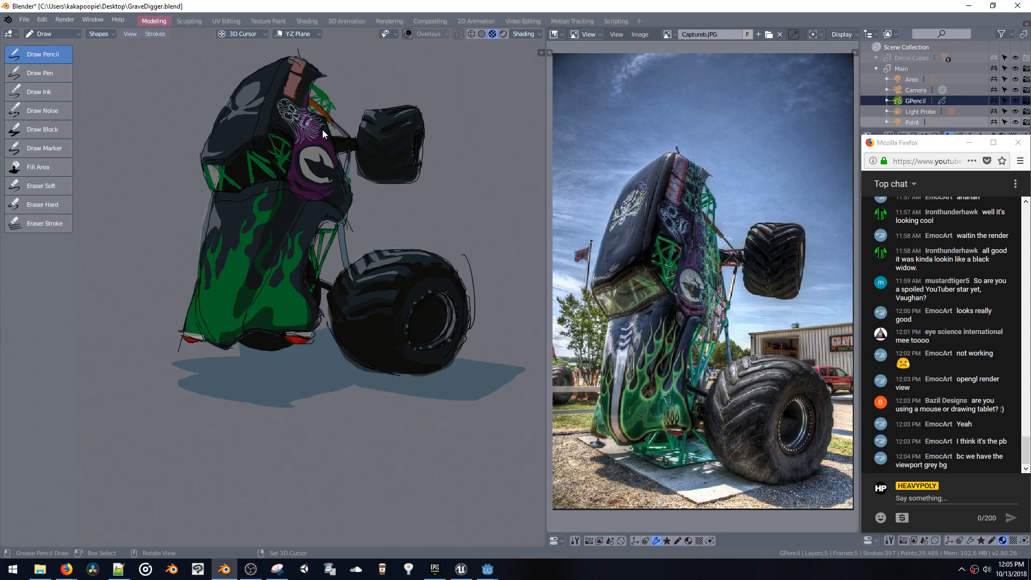
Try test strokes on the ground shadow with the Halftone and Fill.013 materials
key(shift+v)
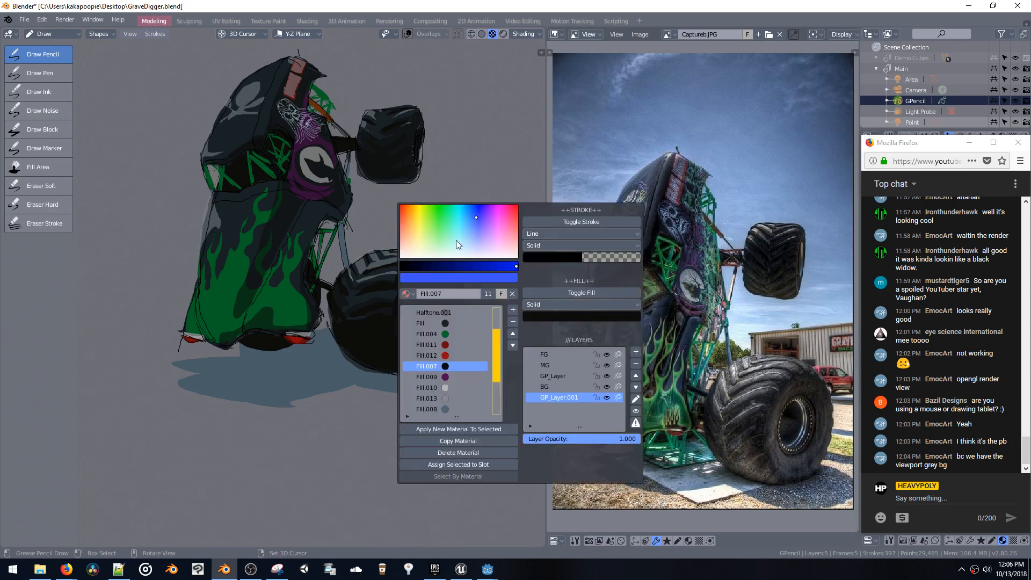
scroll(450, 349, up, 4)
mouse_move(491, 357)
mouse_down()
mouse_move(497, 387)
mouse_move(487, 362)
mouse_up()
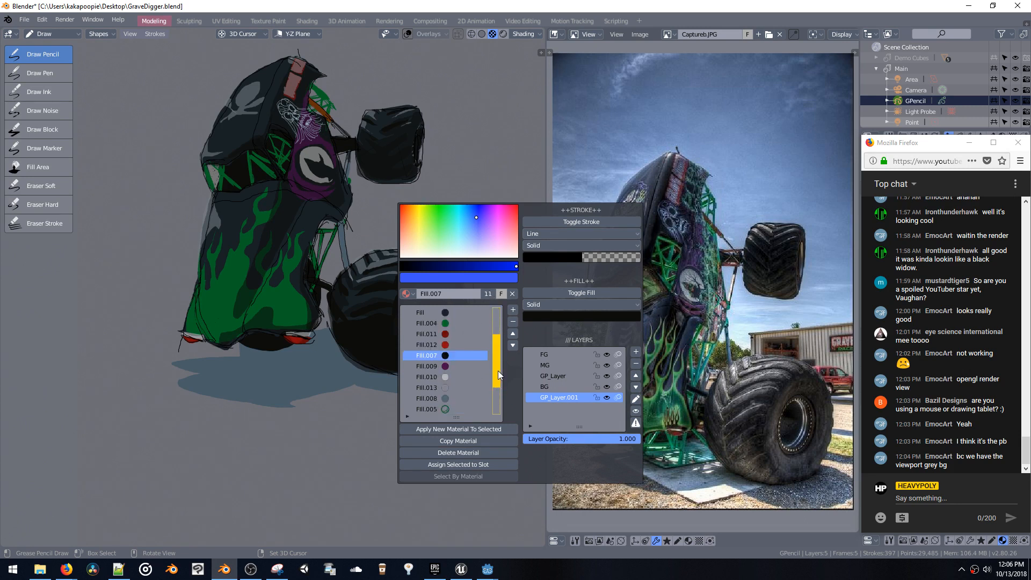
scroll(498, 331, up, 5)
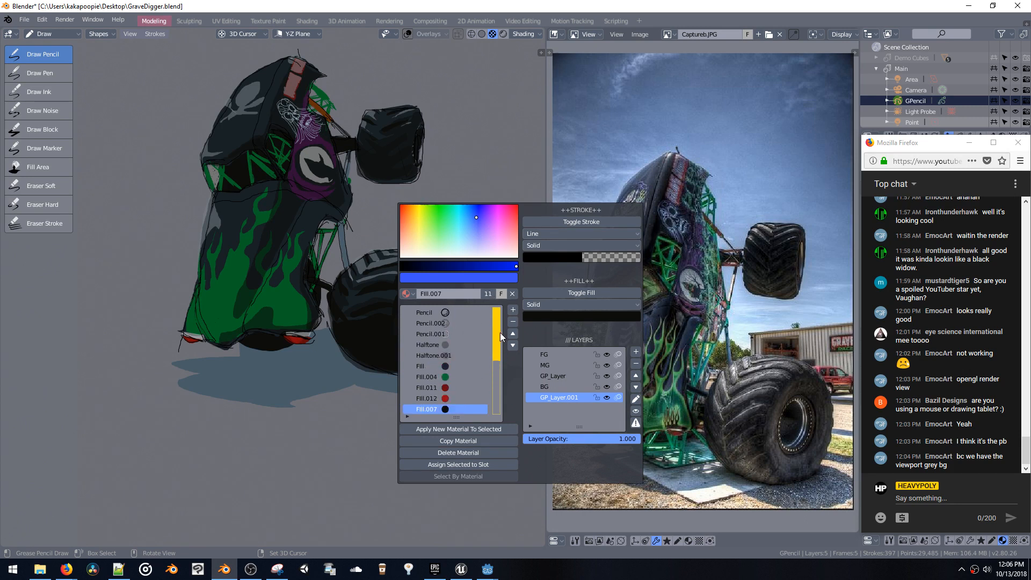
click(467, 347)
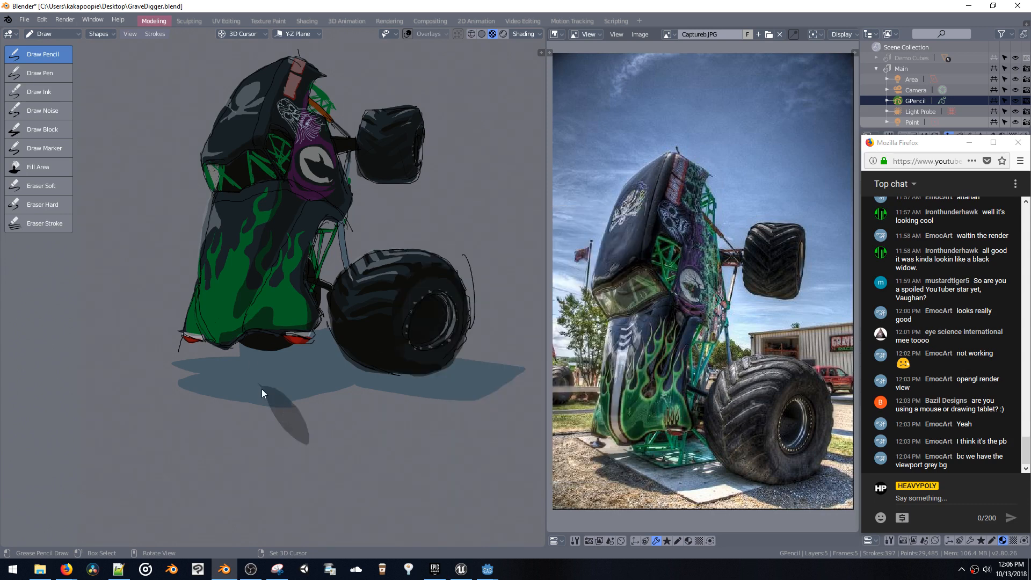
key(ctrl+shift+v)
drag(462, 417, 462, 472)
click(420, 402)
mouse_move(284, 389)
mouse_down()
mouse_move(318, 440)
mouse_move(285, 366)
mouse_up()
key(ctrl+z)
key(ctrl+shift+v)
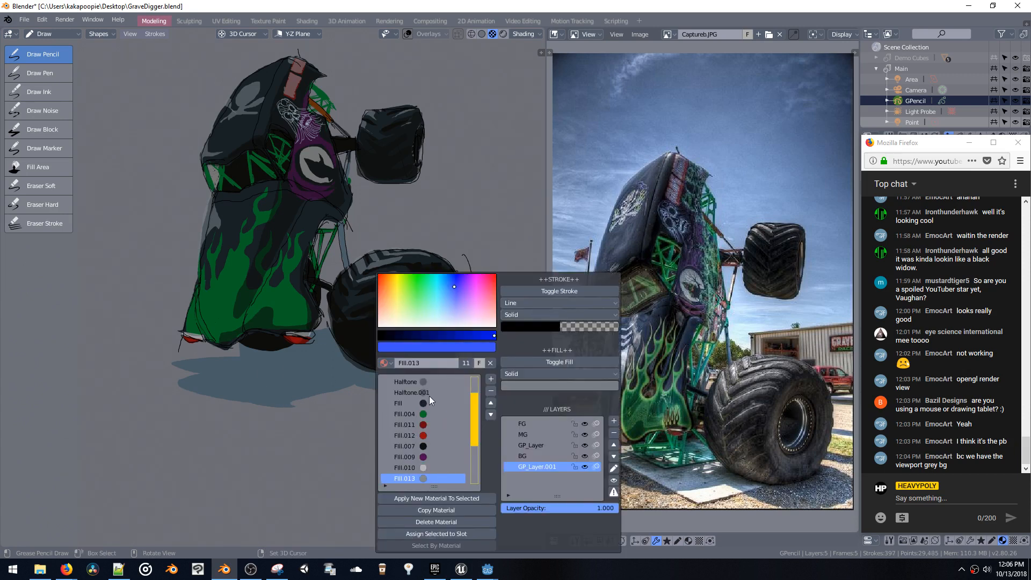
key(ctrl+z)
Choose a light grey fill material and paint small broken light patches inside the ground shadow below the hood
key(ctrl+shift+v)
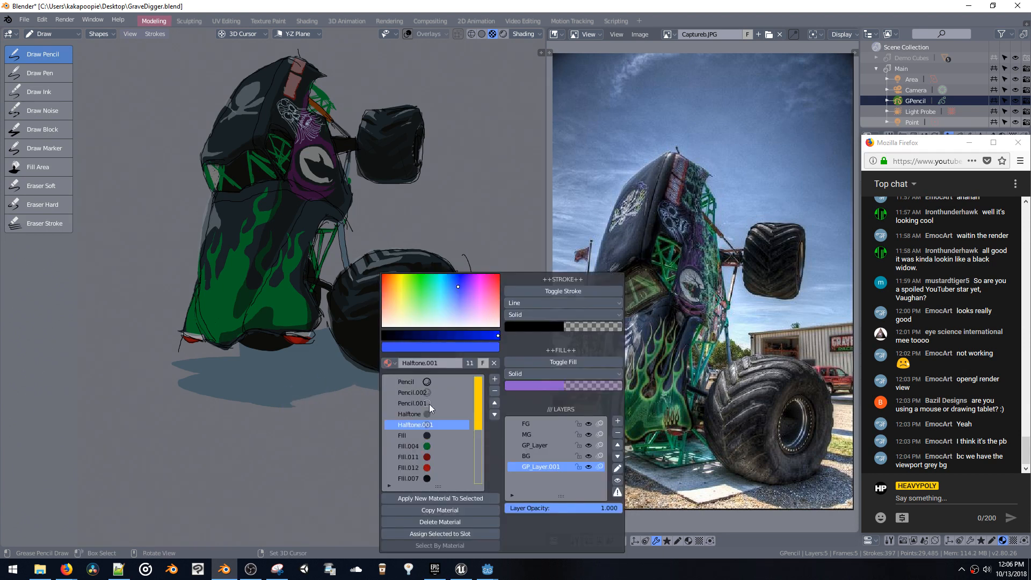
click(438, 414)
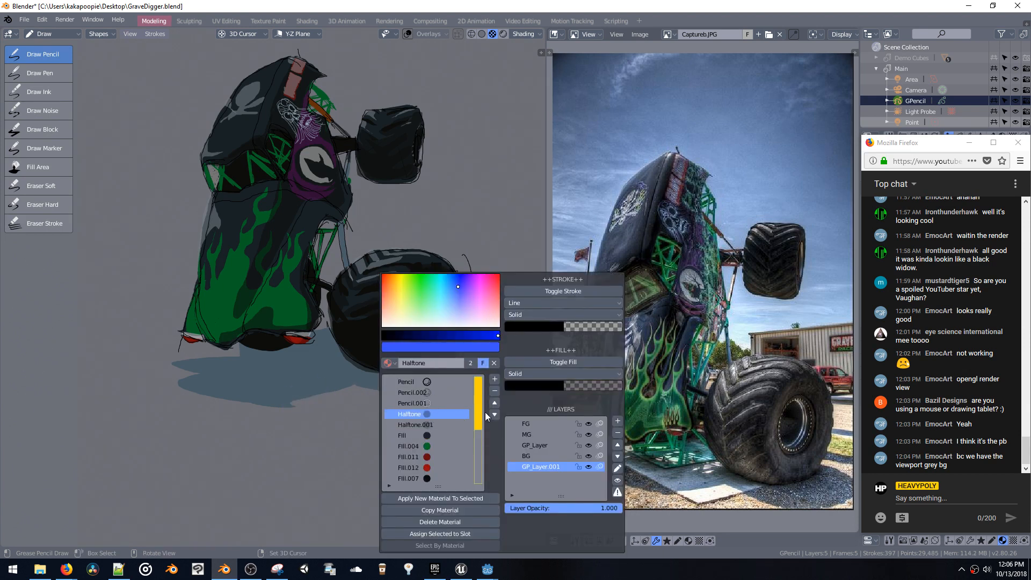
drag(478, 417, 486, 481)
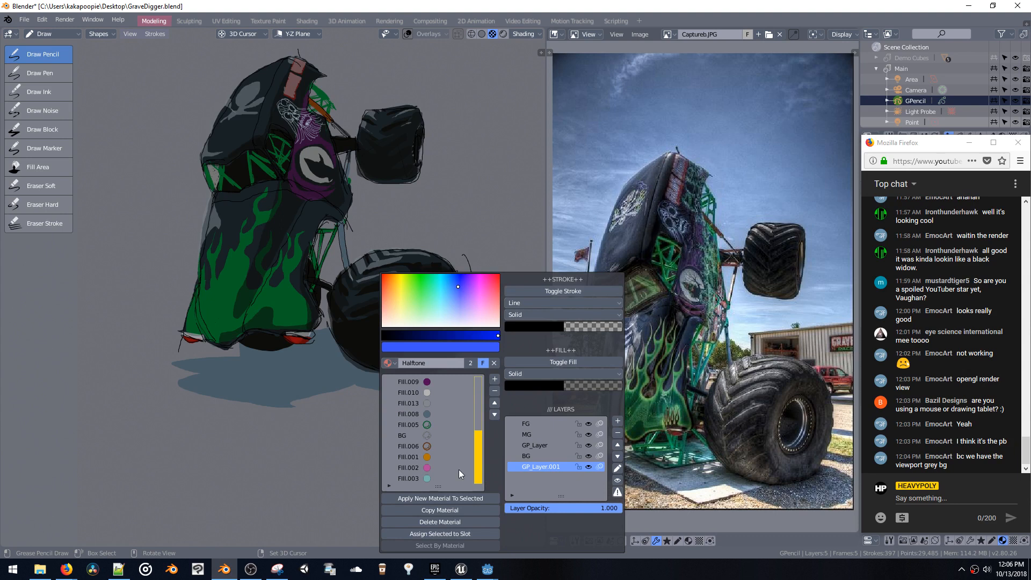
click(423, 405)
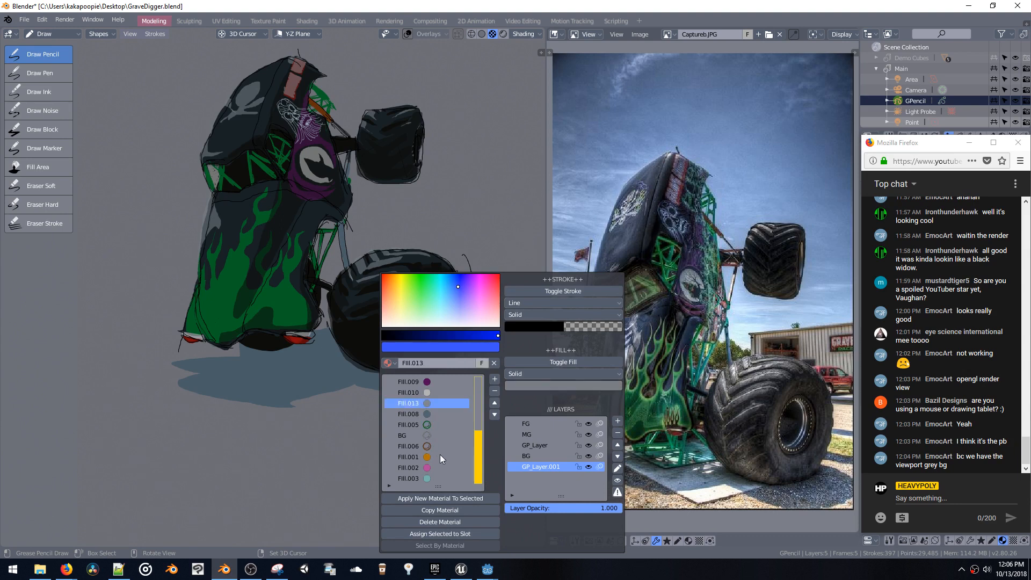
drag(479, 452, 479, 387)
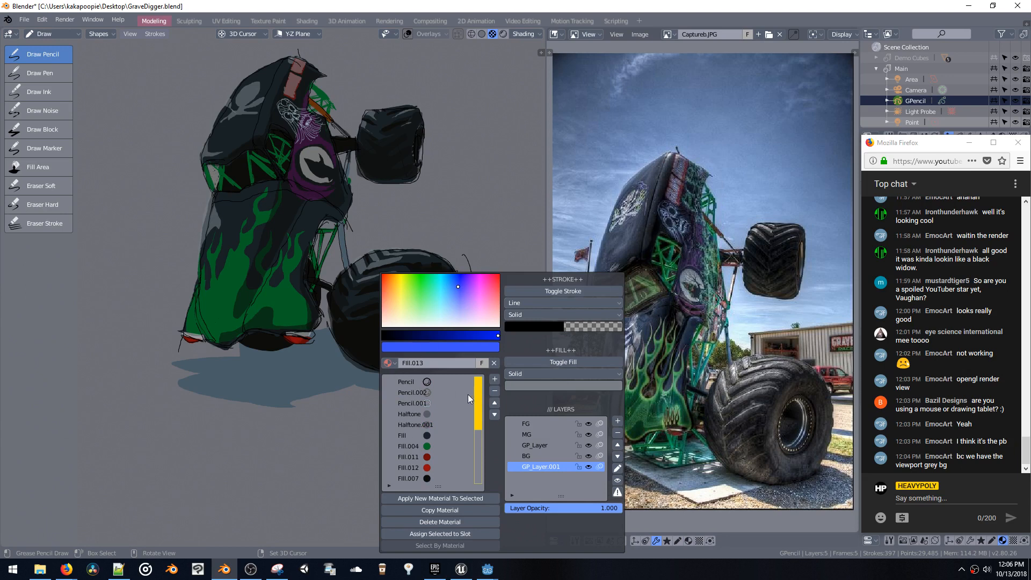
scroll(465, 403, down, 4)
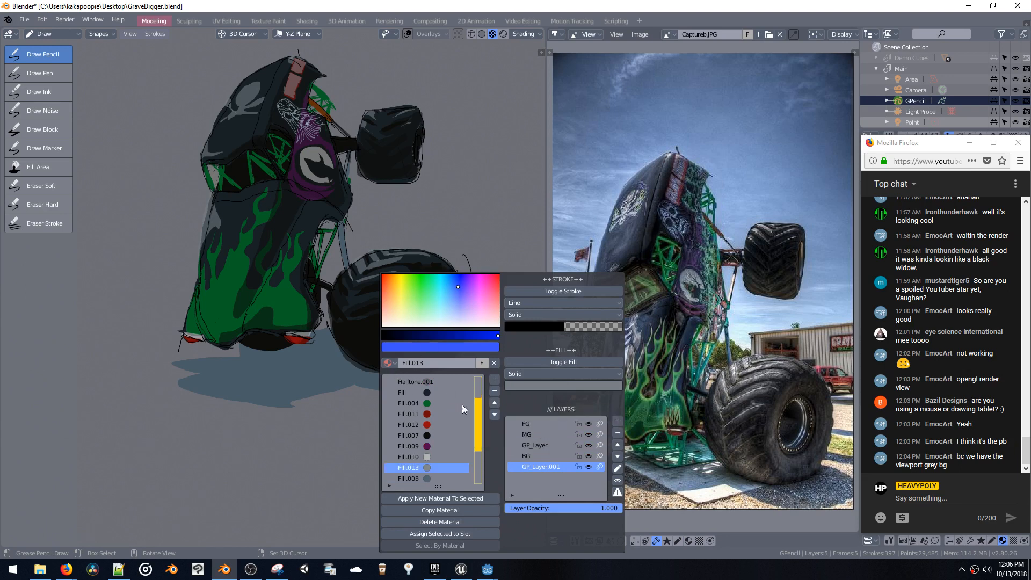
scroll(462, 404, down, 1)
scroll(447, 459, up, 2)
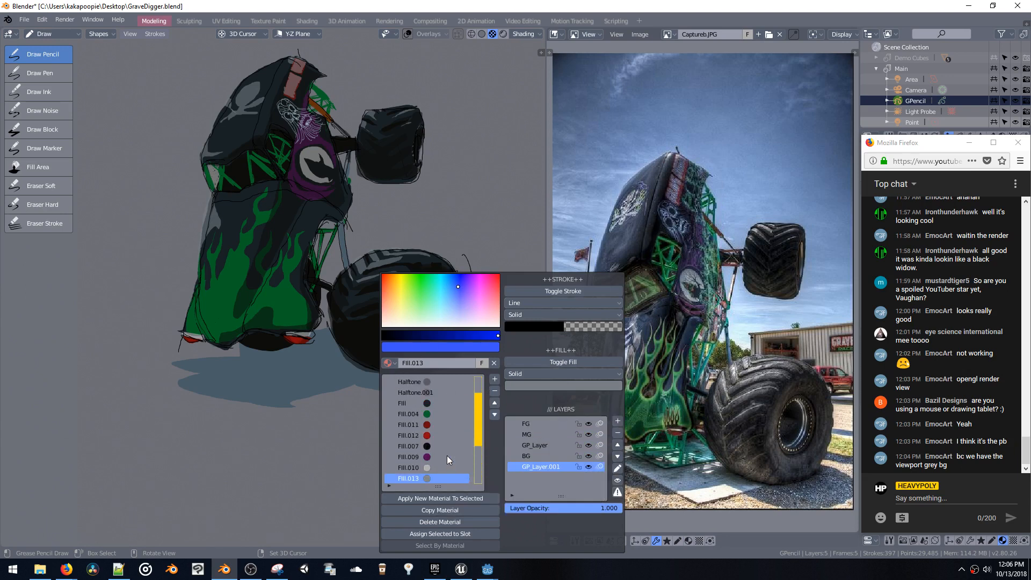
click(455, 392)
scroll(454, 392, up, 3)
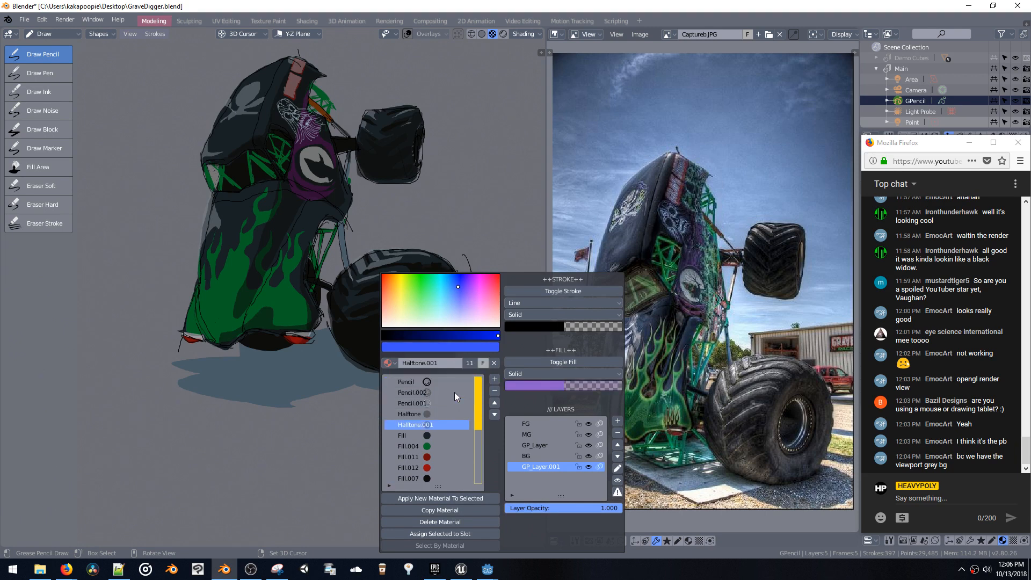
scroll(453, 394, down, 10)
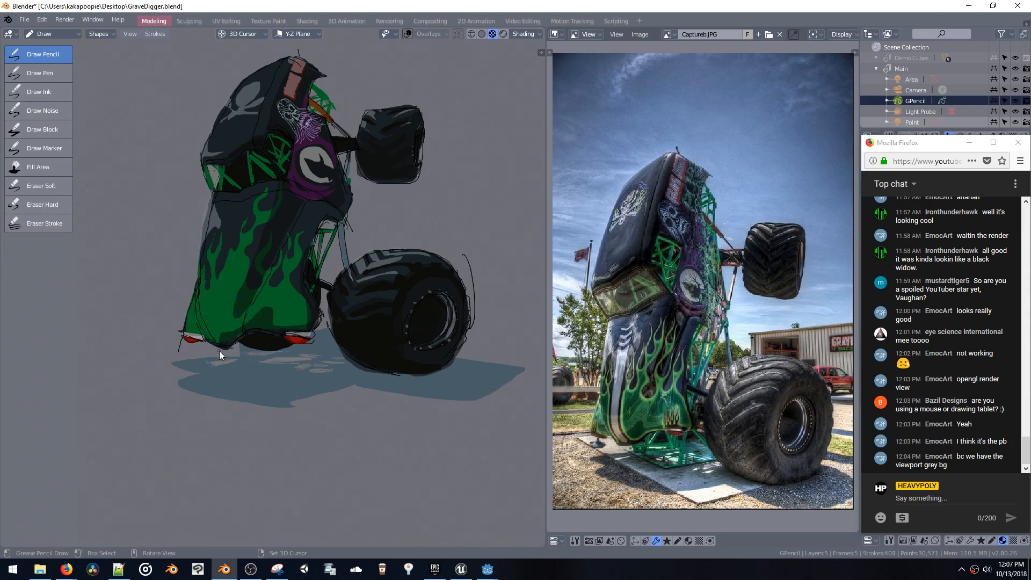
key(ctrl+z)
shift+middle_drag(415, 172, 434, 191)
mouse_move(394, 225)
shift+middle_down()
mouse_move(398, 234)
mouse_move(376, 229)
shift+middle_up()
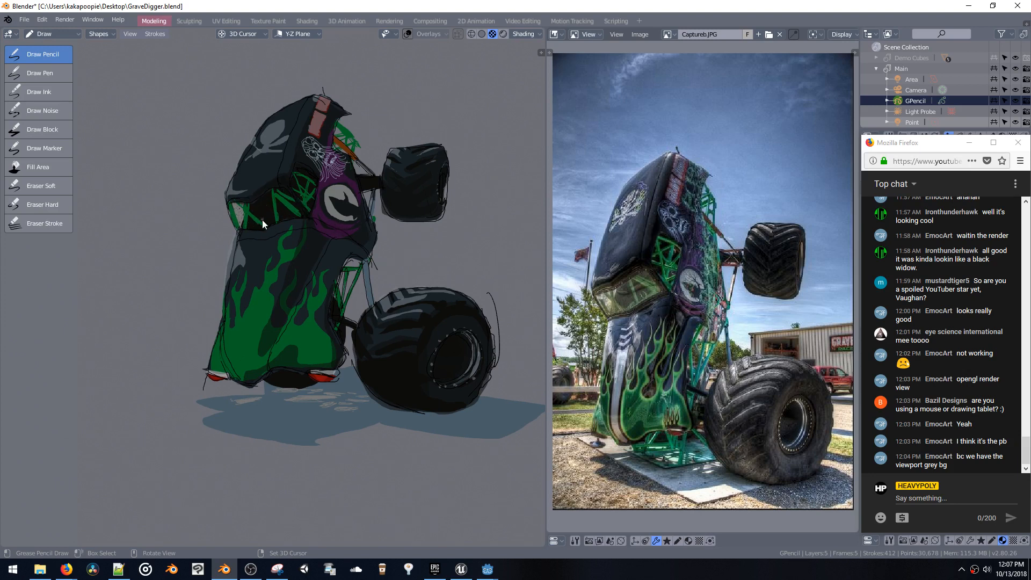
Switch to the Fill.004 material on the FG layer and paint green bars across the windshield opening
key(shift+v)
click(343, 334)
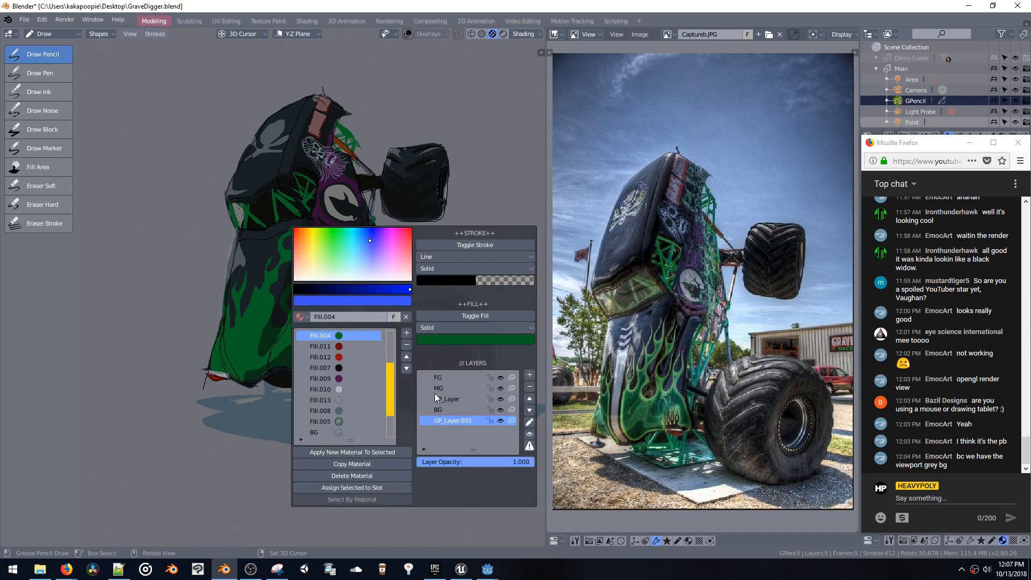
click(439, 388)
click(439, 379)
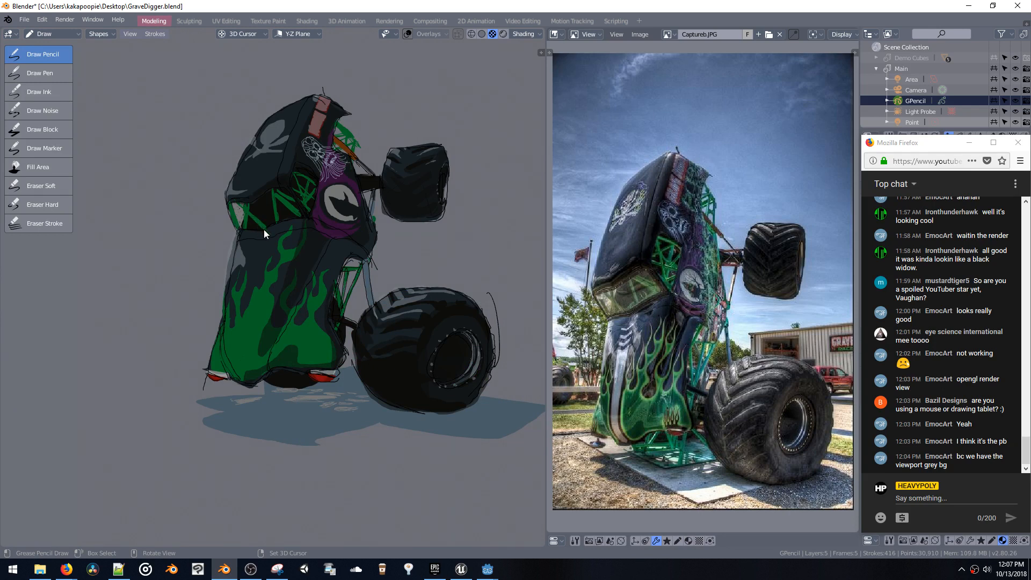
key(ctrl+z)
drag(266, 228, 235, 202)
Add a new Grease Pencil layer above FG and set its opacity to 0.351
key(shift+v)
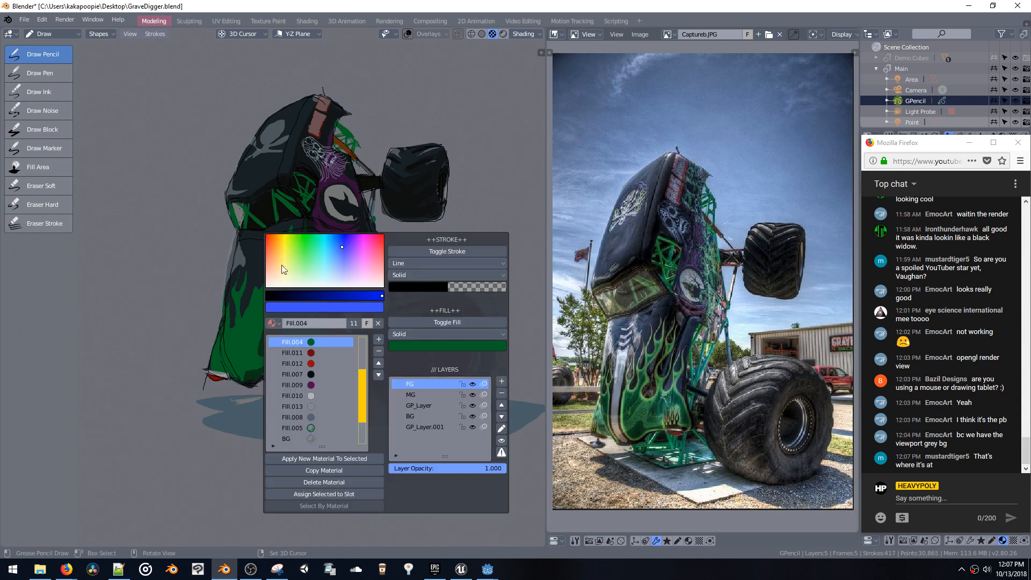
drag(361, 393, 354, 355)
click(502, 381)
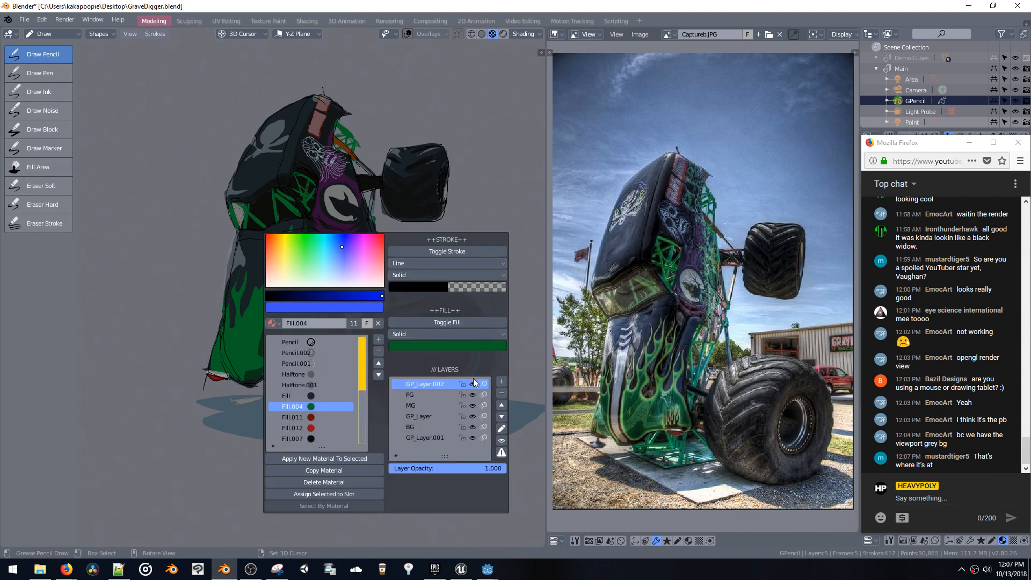
click(320, 374)
drag(457, 471, 384, 475)
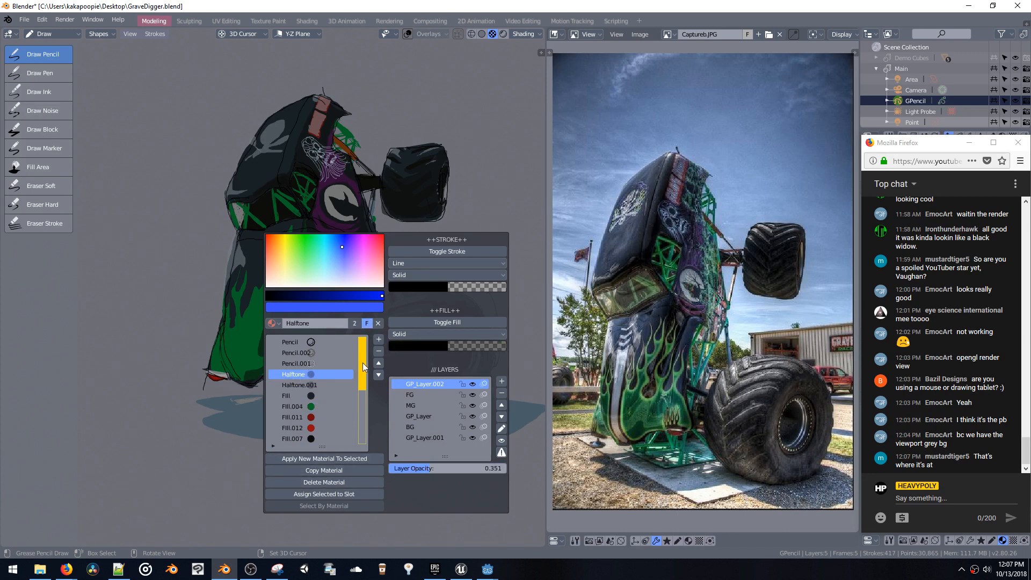
Paint a translucent grey glass shape over the windshield on the new layer using a grey fill material
scroll(317, 389, down, 5)
click(317, 363)
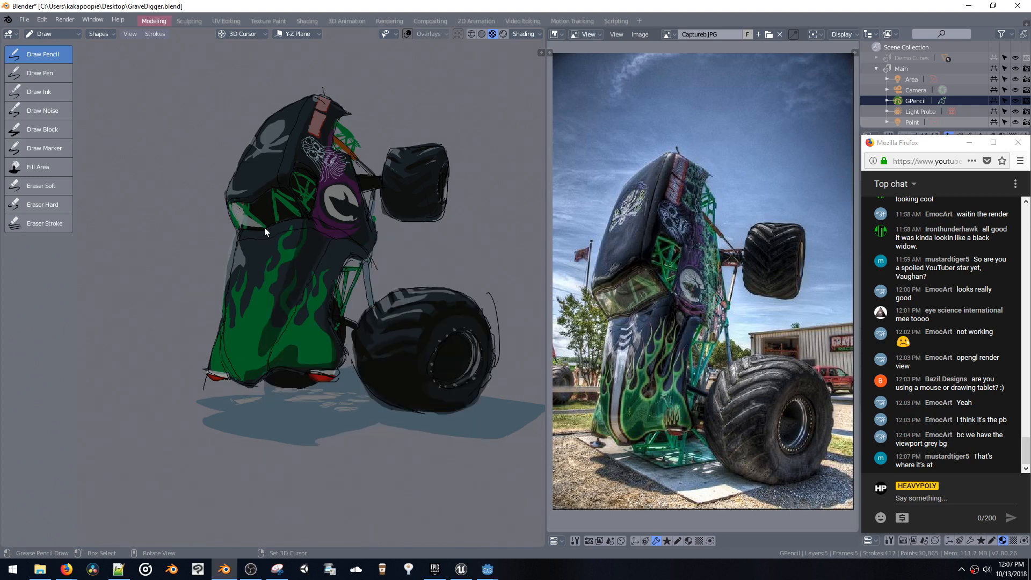
mouse_move(285, 217)
mouse_down()
mouse_move(295, 201)
mouse_move(279, 188)
mouse_move(231, 201)
mouse_up()
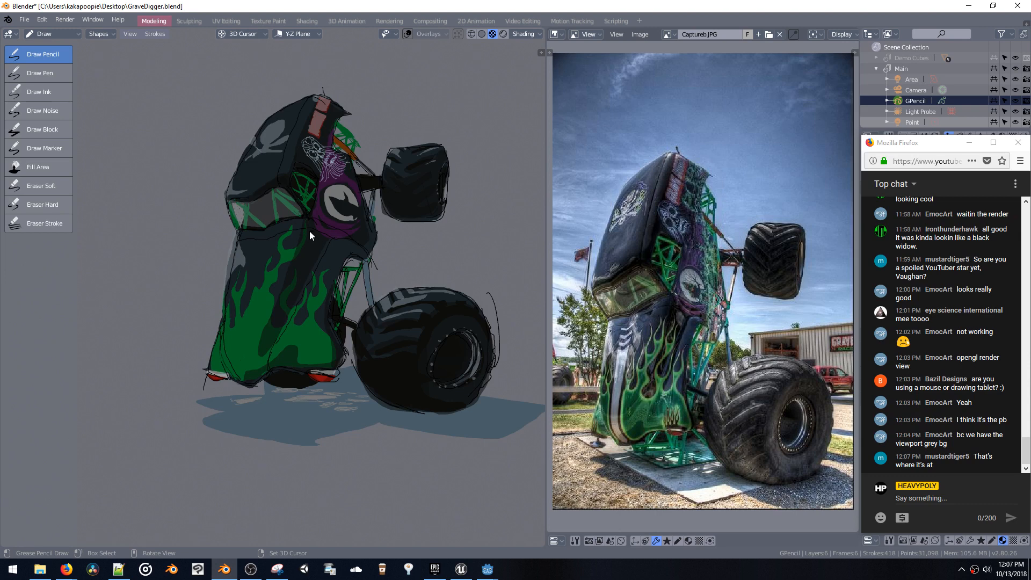
middle_drag(256, 188, 253, 194)
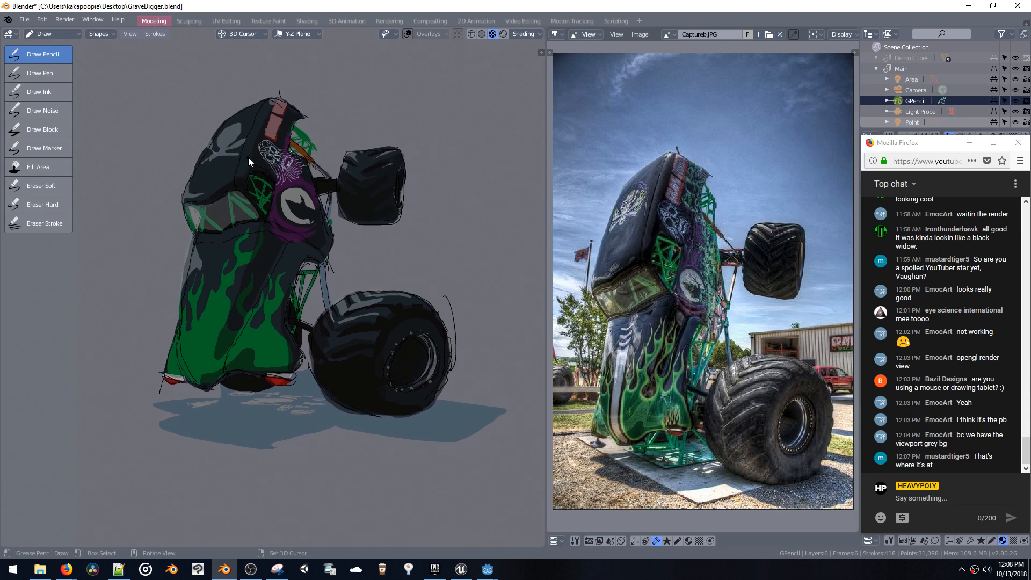
mouse_move(237, 144)
shift+middle_down()
mouse_move(244, 109)
mouse_move(227, 115)
shift+middle_up()
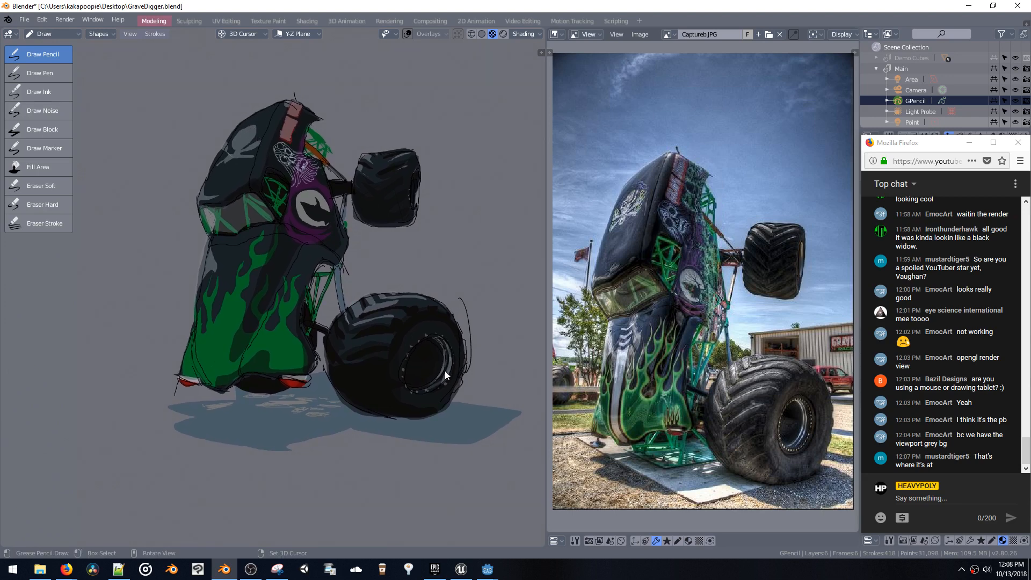
Undo the last three strokes on the truck drawing
key(ctrl+z)
key(ctrl+z)
key(ctrl+z)
mouse_move(320, 117)
middle_down()
mouse_move(333, 107)
mouse_move(344, 133)
mouse_move(371, 114)
middle_up()
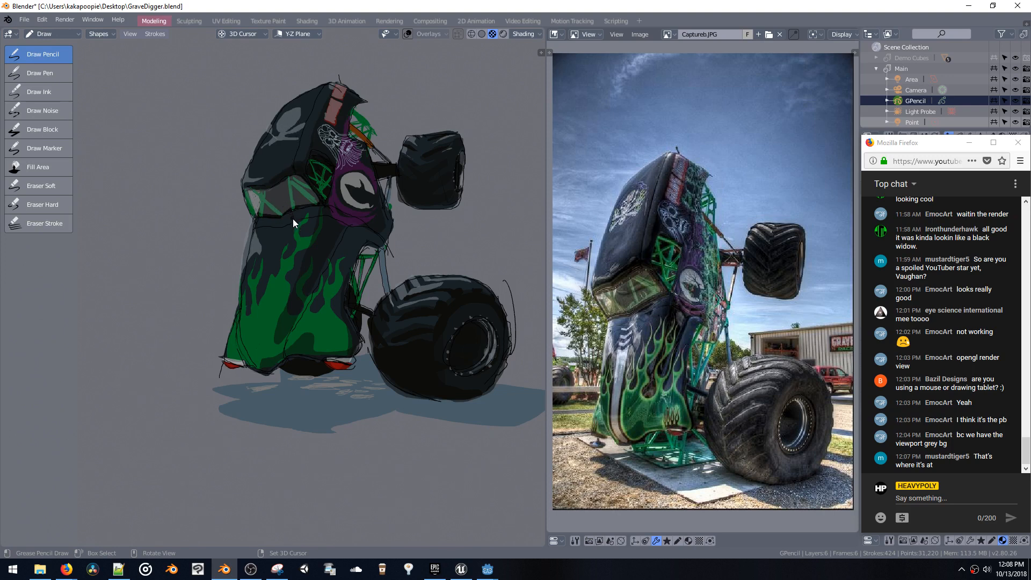
middle_drag(313, 217, 305, 225)
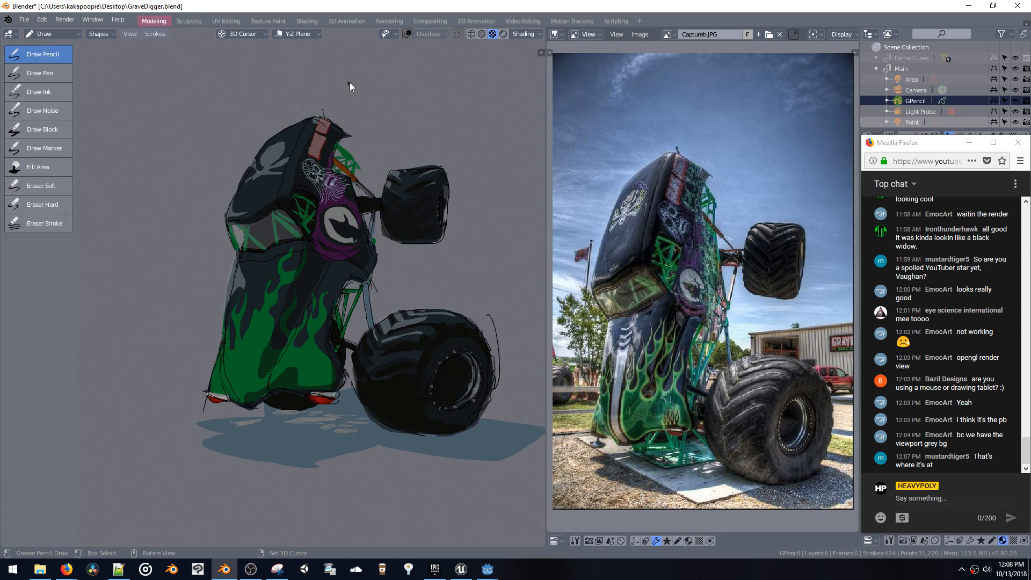
middle_drag(331, 121, 318, 194)
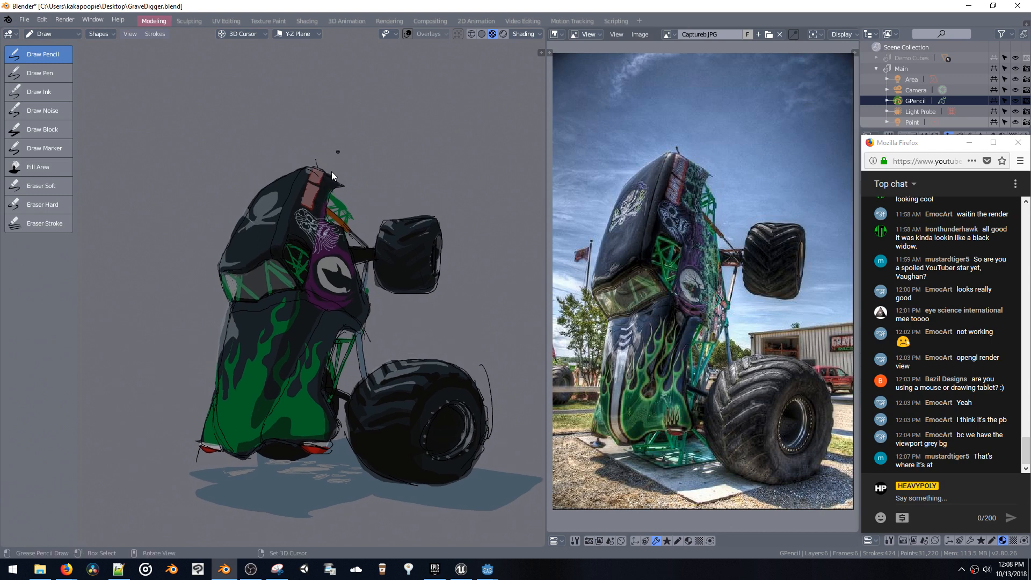
In Edit Mode, raise the cab roof and nudge the small upper tire with proportional editing at a size of about 3.45
key(shift+v)
key(ctrl+Tab)
click(148, 87)
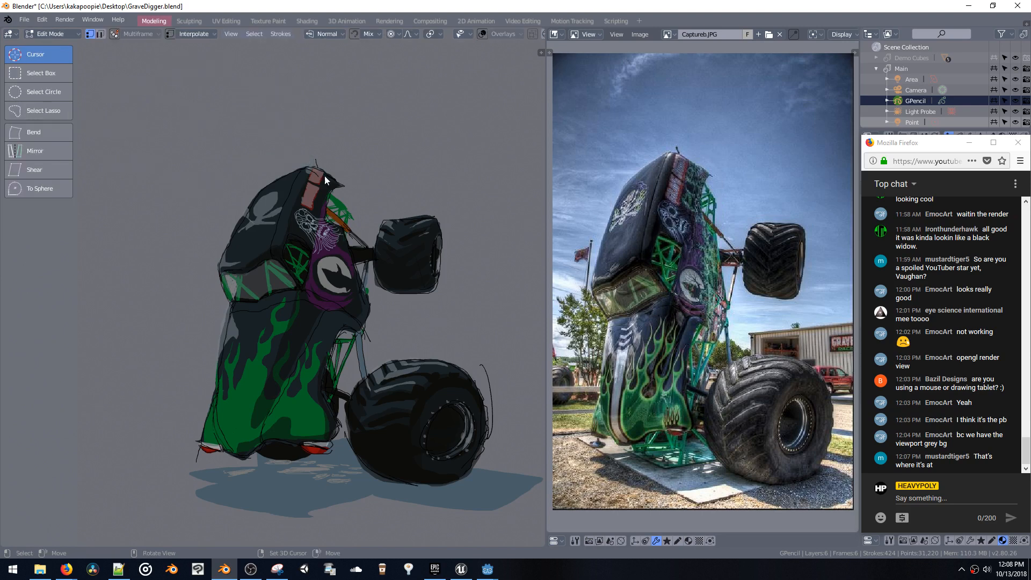
key(g)
scroll(316, 153, down, 5)
scroll(315, 154, down, 20)
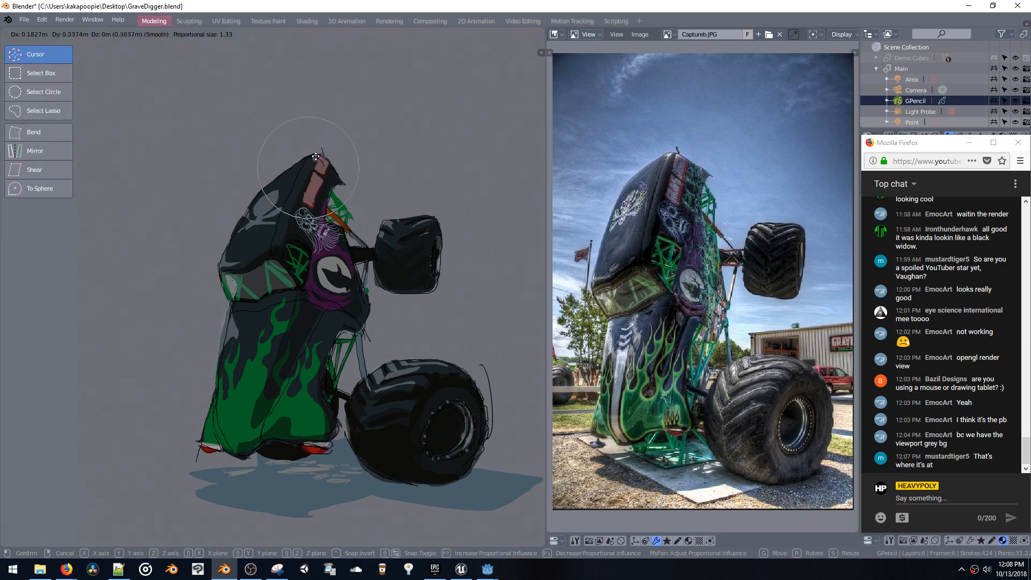
scroll(316, 153, down, 1)
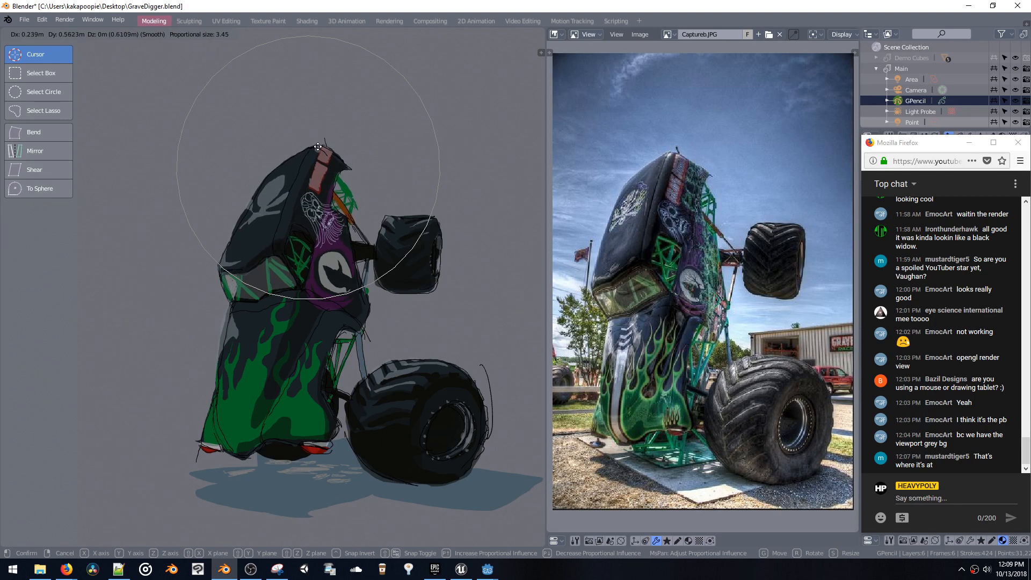
click(318, 146)
key(g)
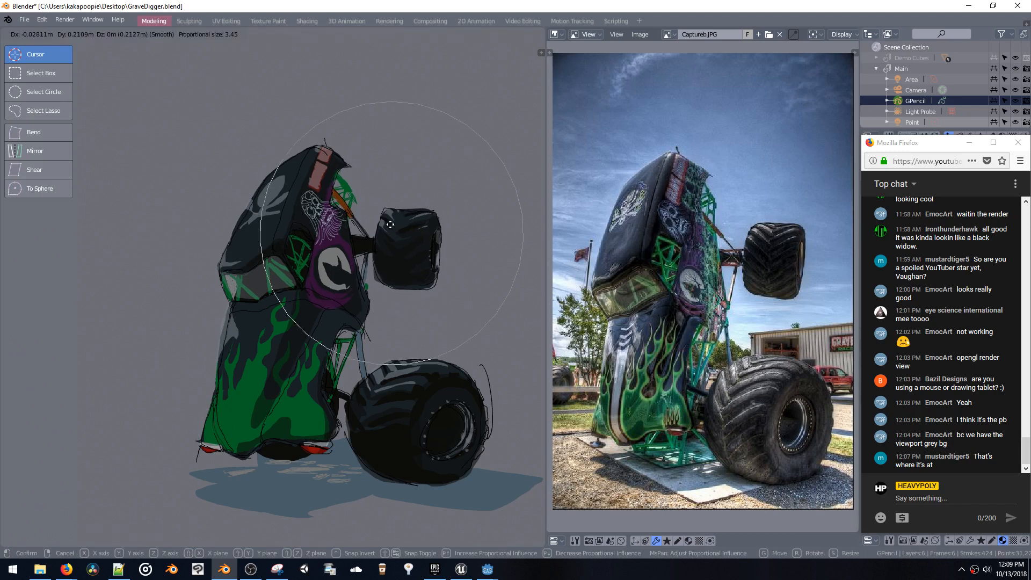
click(392, 232)
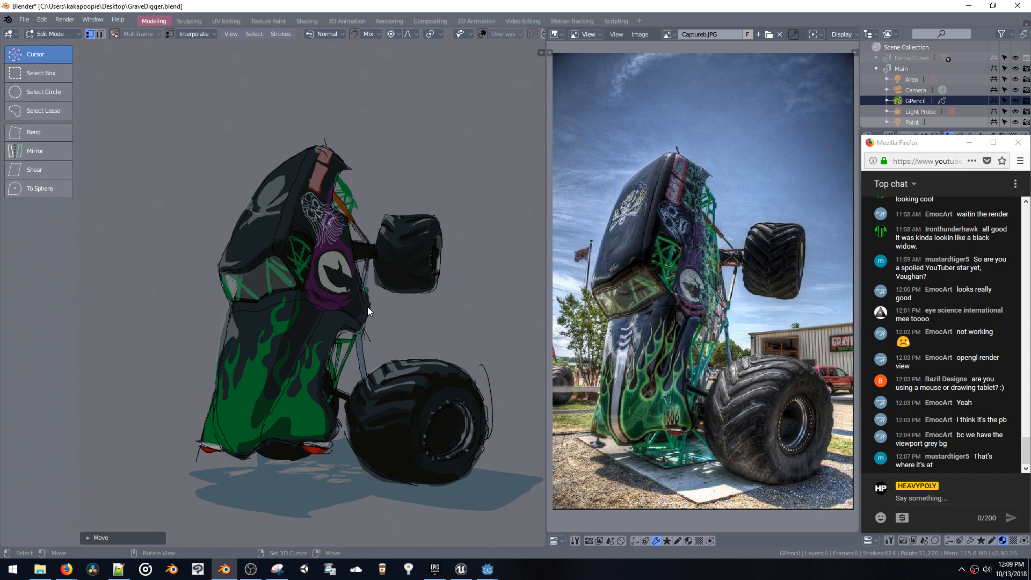
Make FG the active Grease Pencil layer and return to Draw Mode
key(shift+v)
scroll(443, 407, up, 3)
key(shift+v)
click(528, 434)
click(369, 293)
drag(368, 291, 366, 306)
key(ctrl+z)
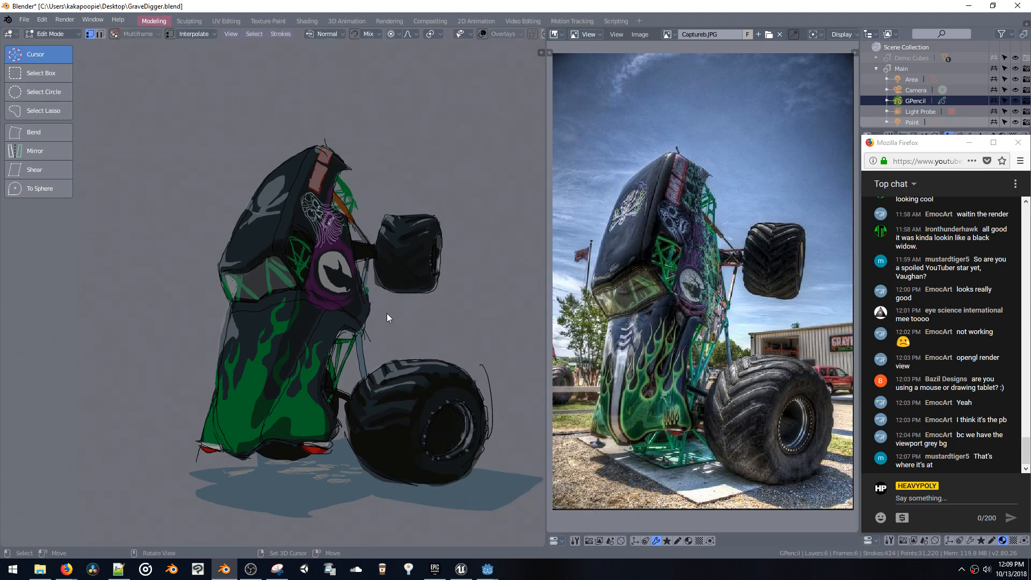
key(ctrl+Tab)
click(385, 234)
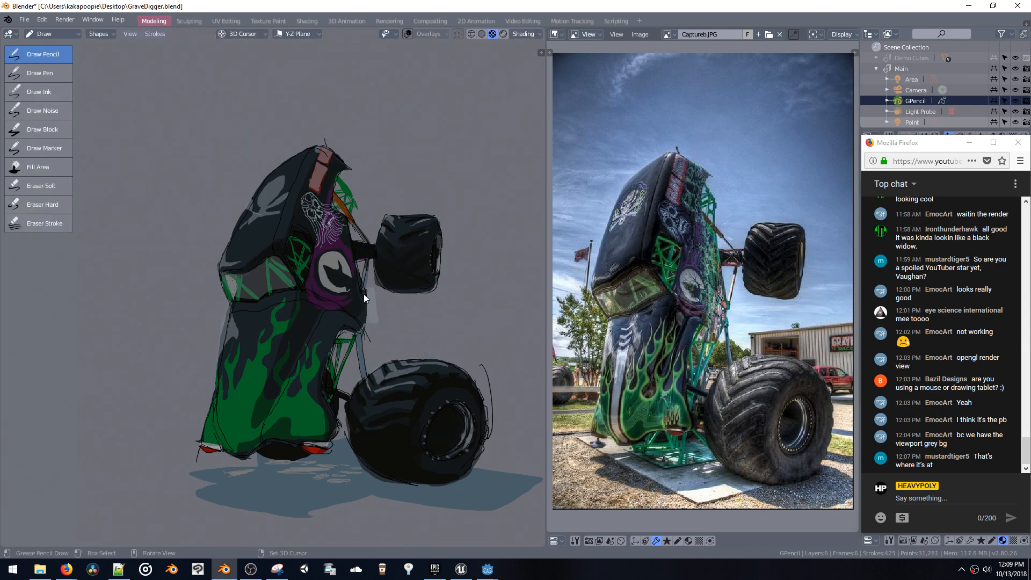
Try to paint a grey shock absorber below the upper axle with the Fill.013 material
key(ctrl+z)
key(ctrl+z)
key(shift+v)
click(418, 478)
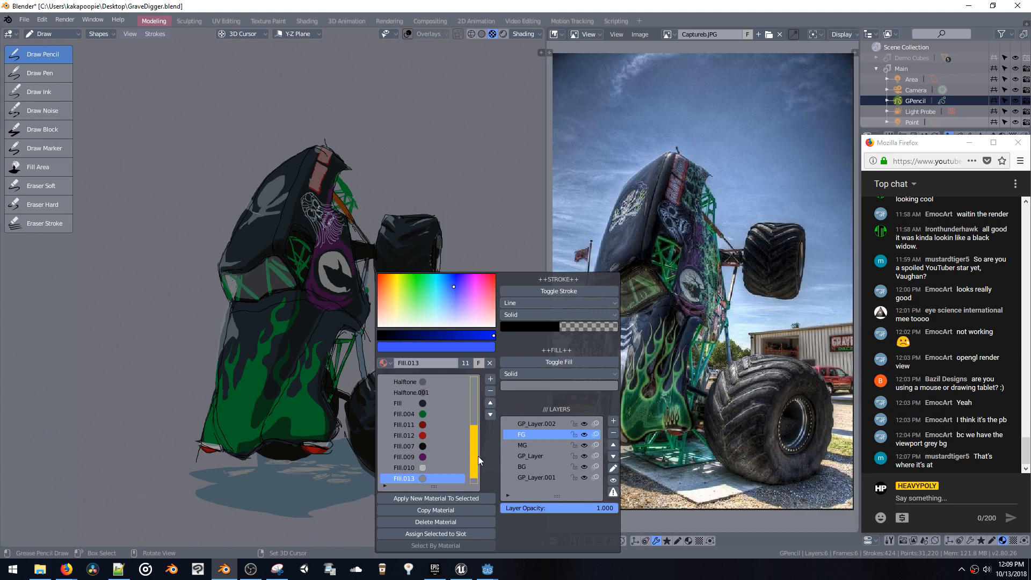
scroll(476, 467, down, 3)
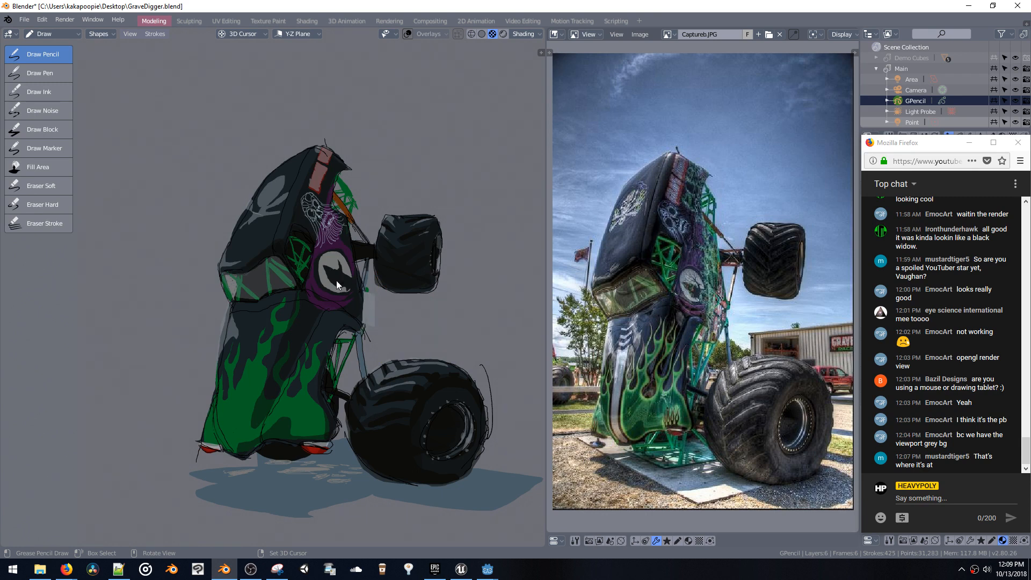
key(ctrl+z)
drag(379, 327, 381, 304)
key(shift+v)
click(416, 478)
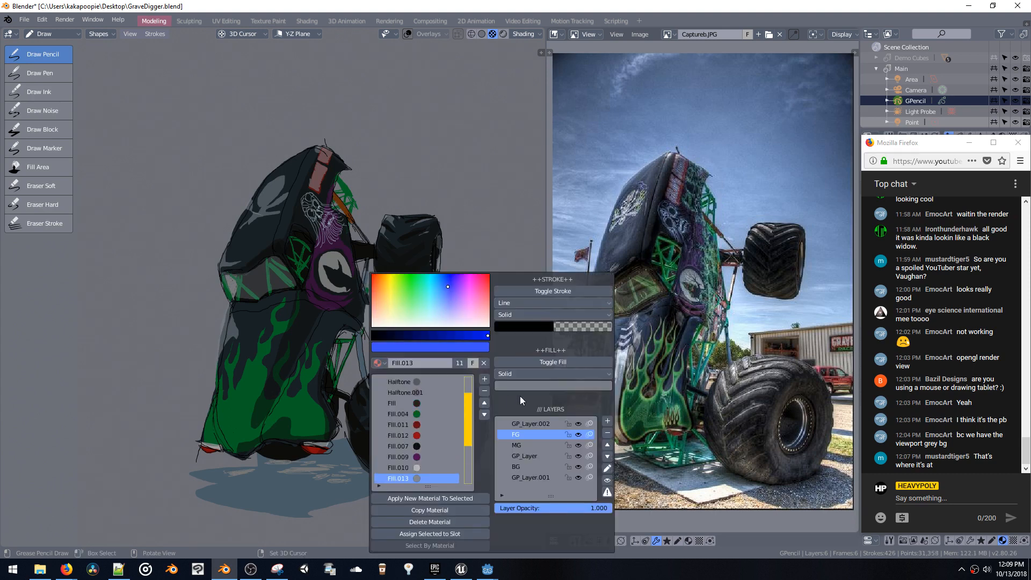
click(521, 384)
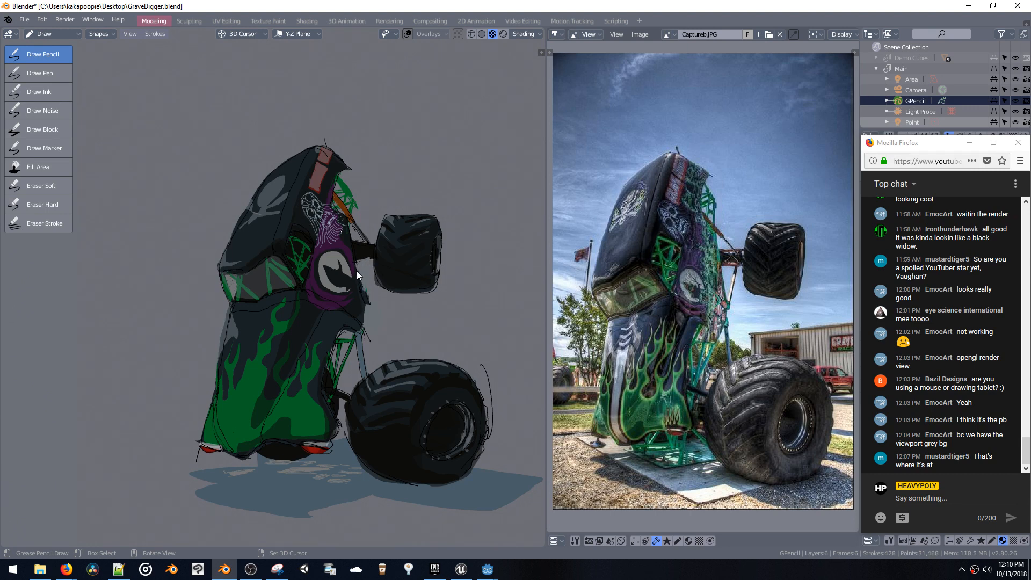
Undo the last strokes and paint a slim light grey shock absorber below the upper axle with the Fill.010 material
key(ctrl+z)
key(shift+v)
scroll(463, 398, up, 3)
key(ctrl+z)
drag(370, 258, 366, 292)
Select the black Fill.007 material and paint a dark upper section on the light grey shock absorber
key(shift+v)
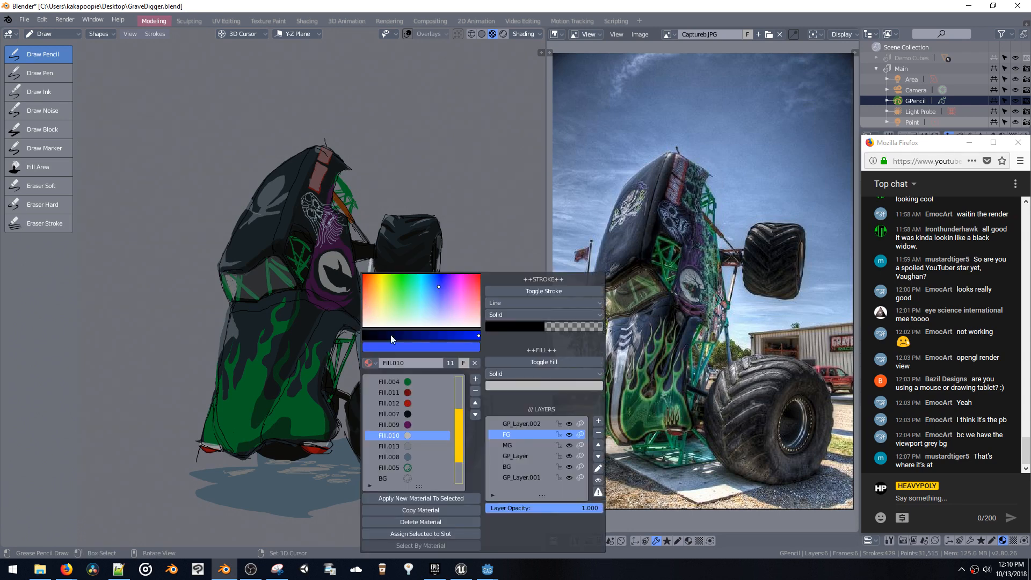
scroll(413, 404, up, 4)
click(411, 456)
click(370, 256)
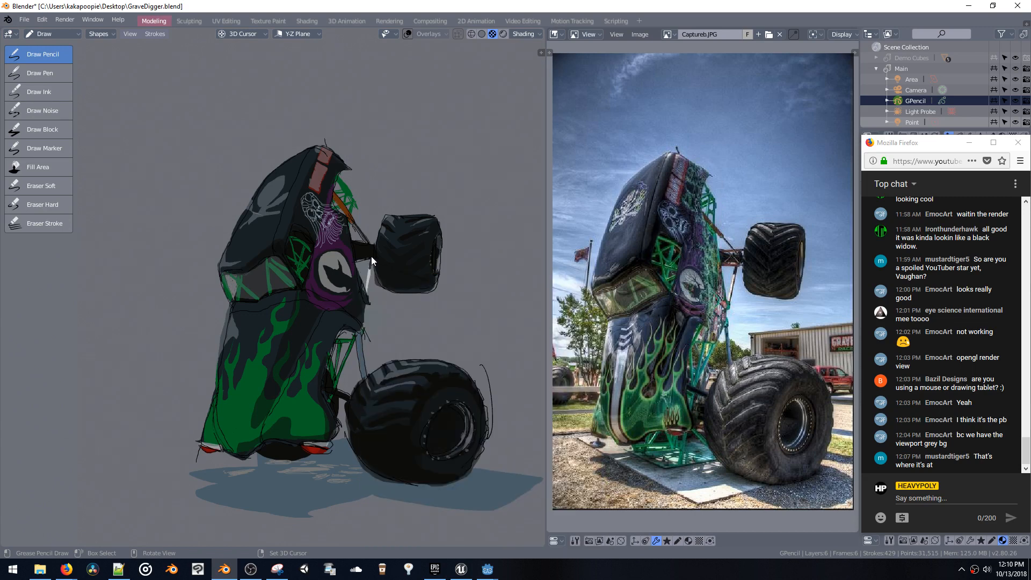
key(ctrl+z)
scroll(371, 260, up, 5)
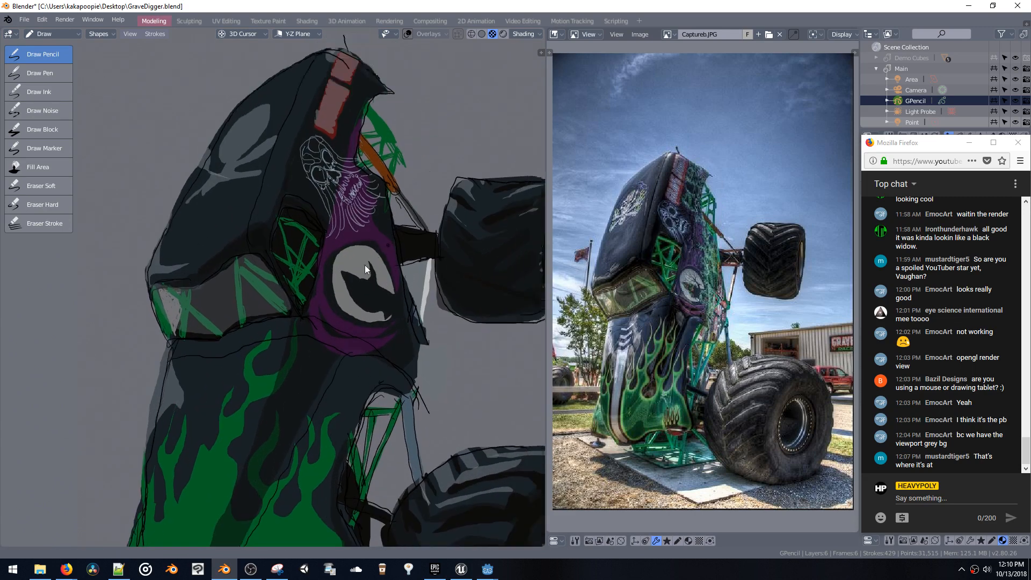
shift+middle_drag(401, 296, 364, 271)
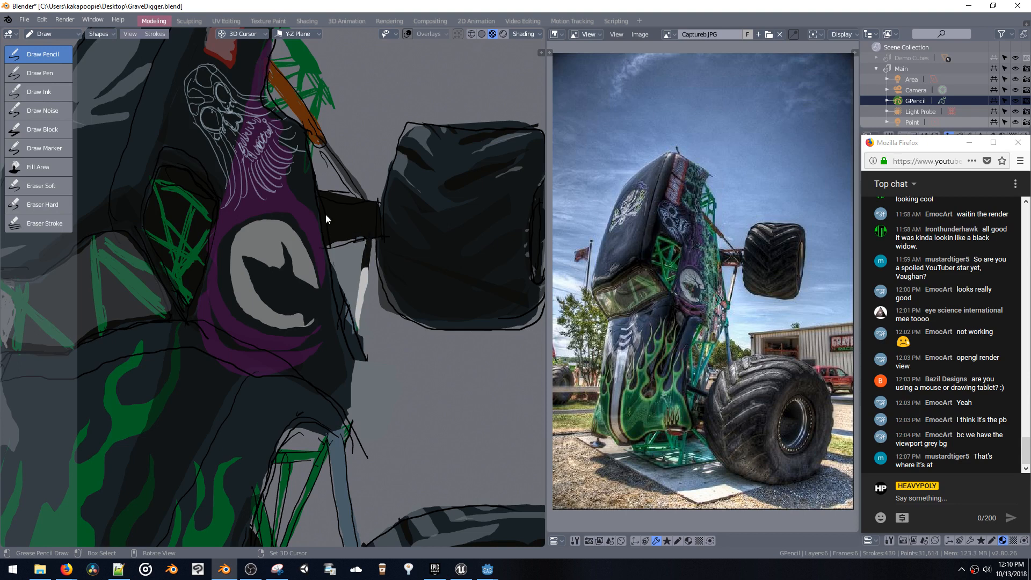
Select the orange Fill.001 material and paint orange suspension bars above and below the upper axle
key(shift+v)
scroll(400, 399, up, 6)
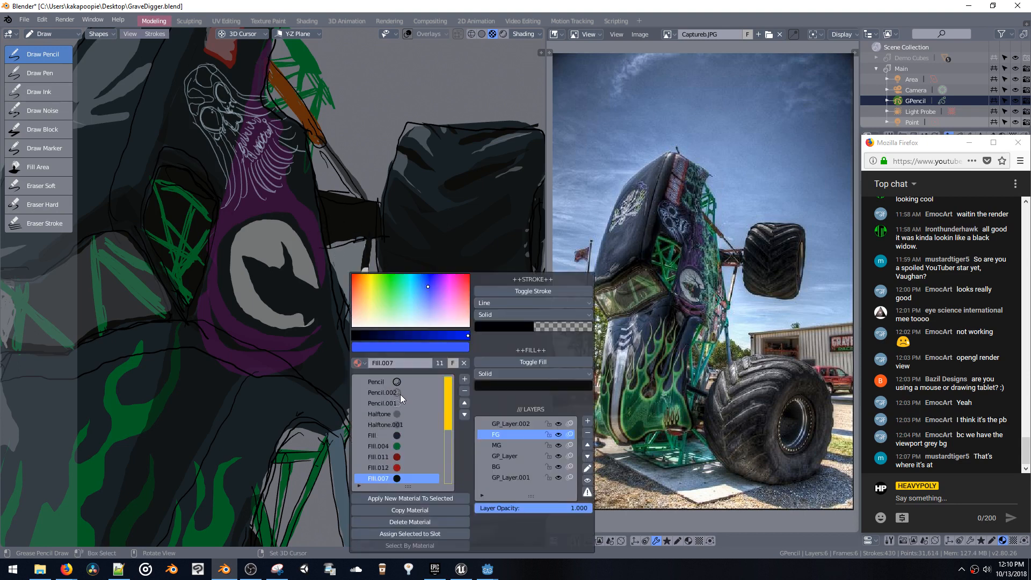
drag(453, 411, 453, 469)
click(412, 454)
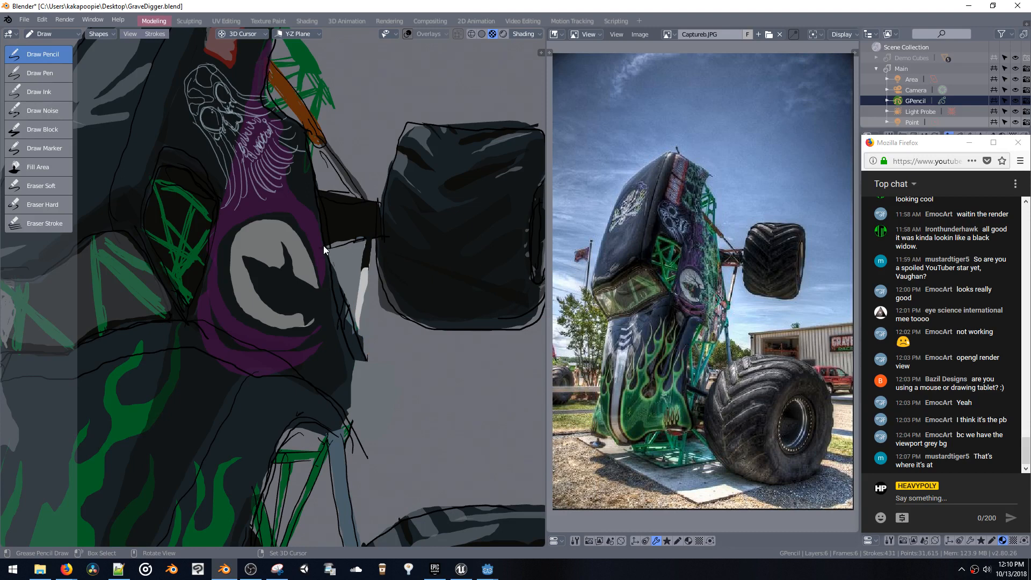
key(ctrl+z)
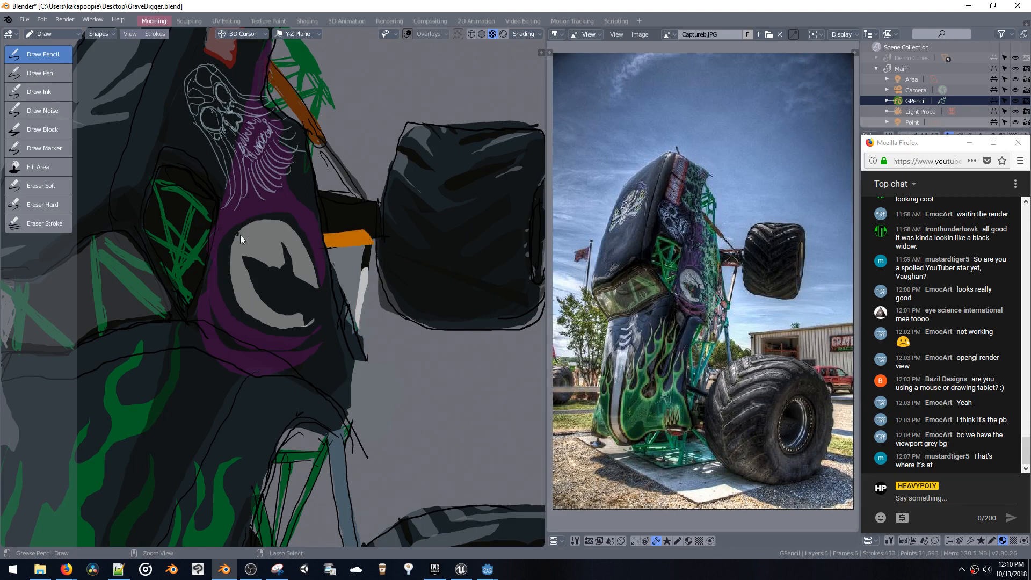
key(ctrl+z)
key(shift+v)
scroll(414, 379, up, 8)
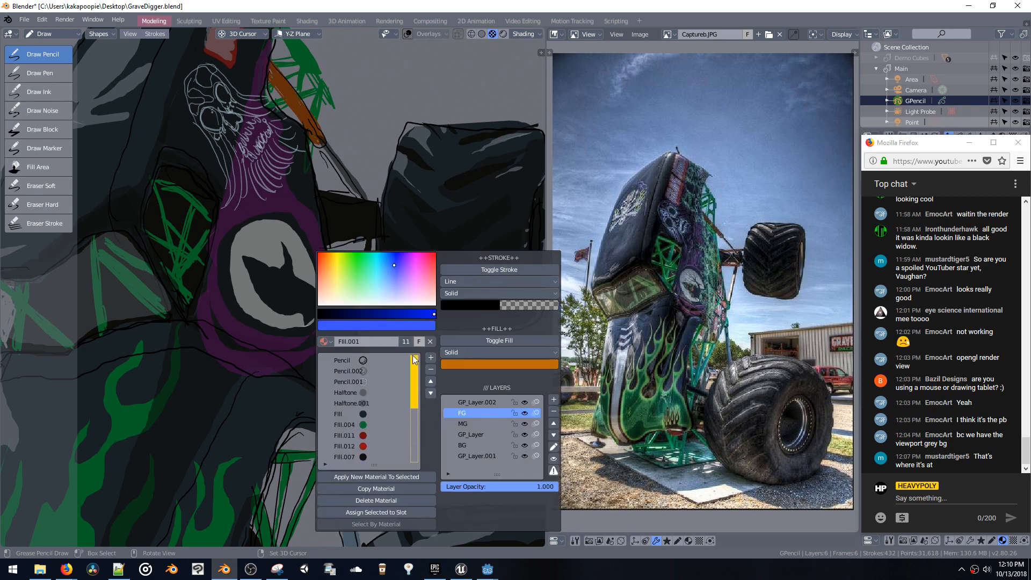
click(378, 424)
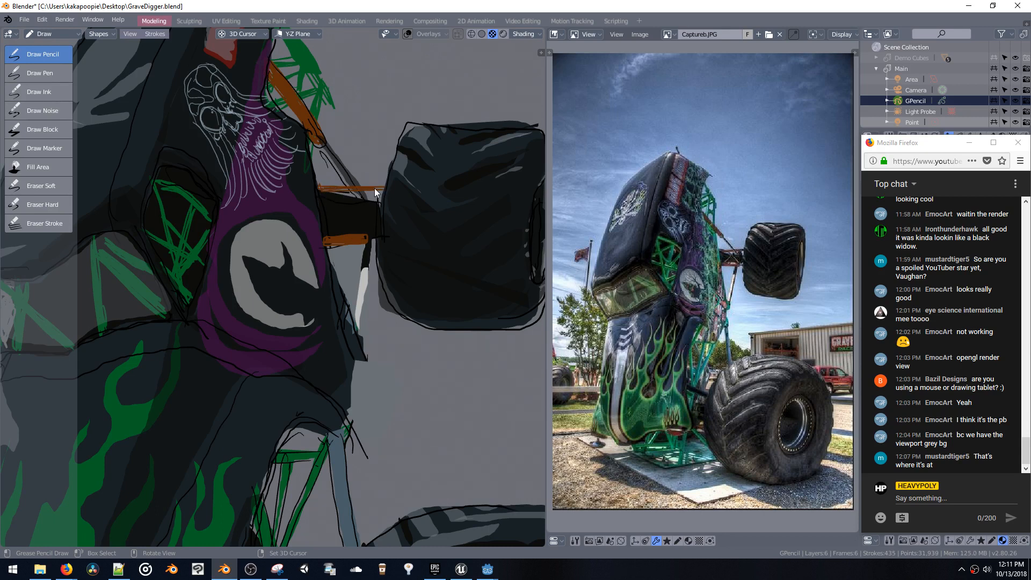
key(ctrl+z)
ctrl+middle_drag(270, 225, 327, 282)
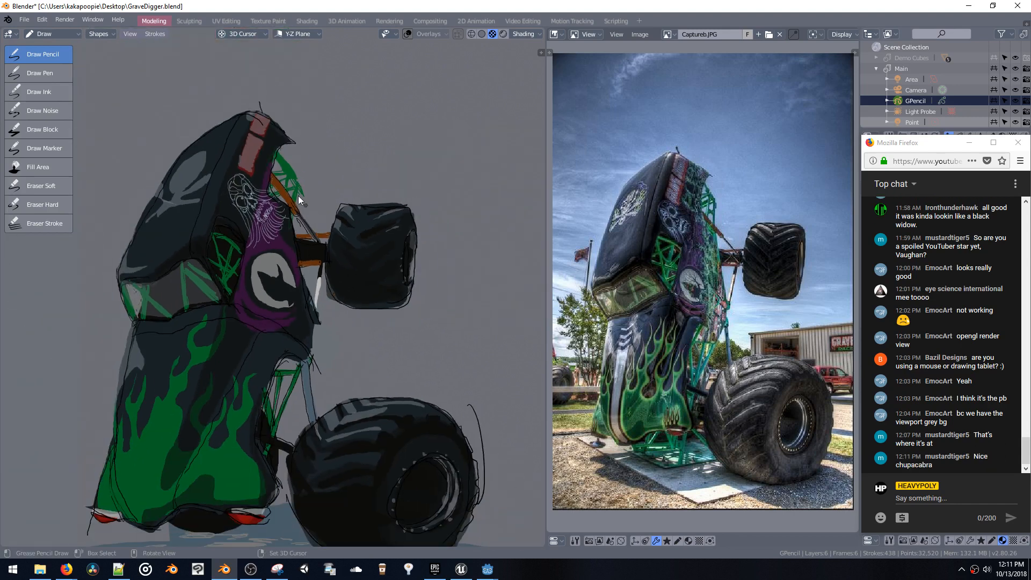
Add a small detail stroke at the lower end of the long orange tube behind the cab
ctrl+middle_drag(297, 195, 320, 161)
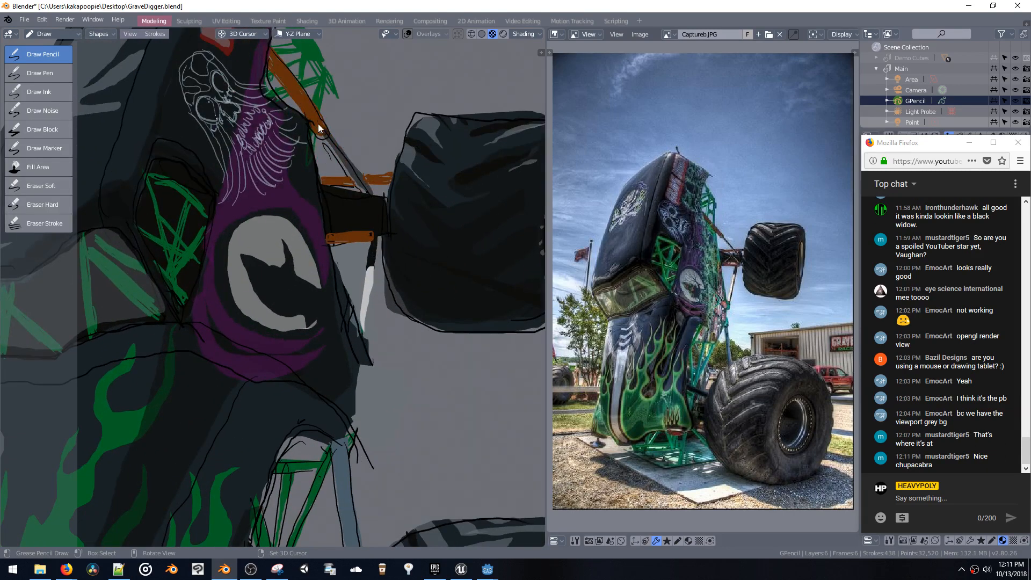
drag(323, 127, 323, 134)
mouse_move(324, 134)
ctrl+middle_down()
mouse_move(375, 214)
mouse_move(384, 290)
ctrl+middle_up()
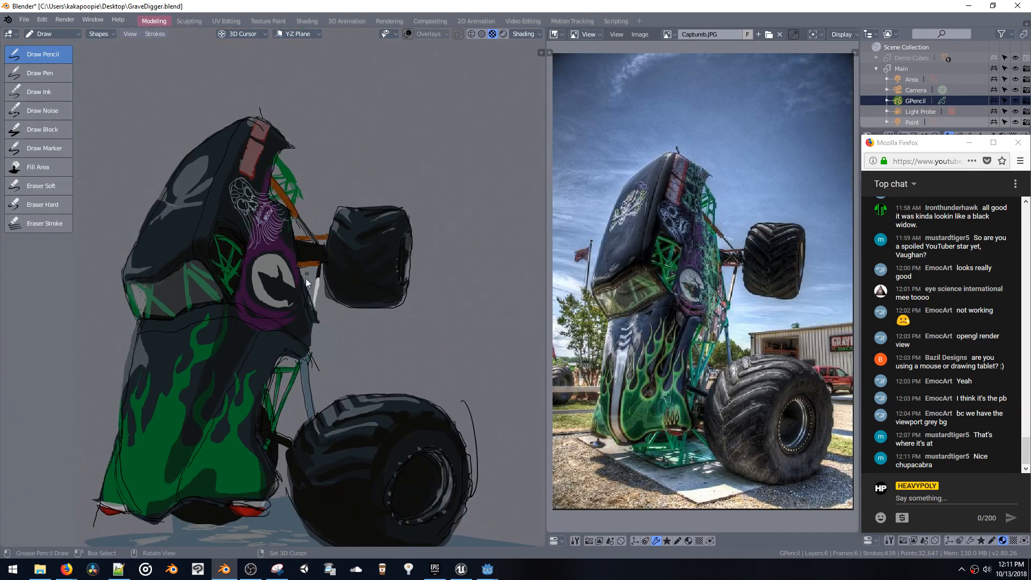
mouse_move(305, 290)
shift+middle_down()
mouse_move(332, 232)
mouse_move(324, 244)
shift+middle_up()
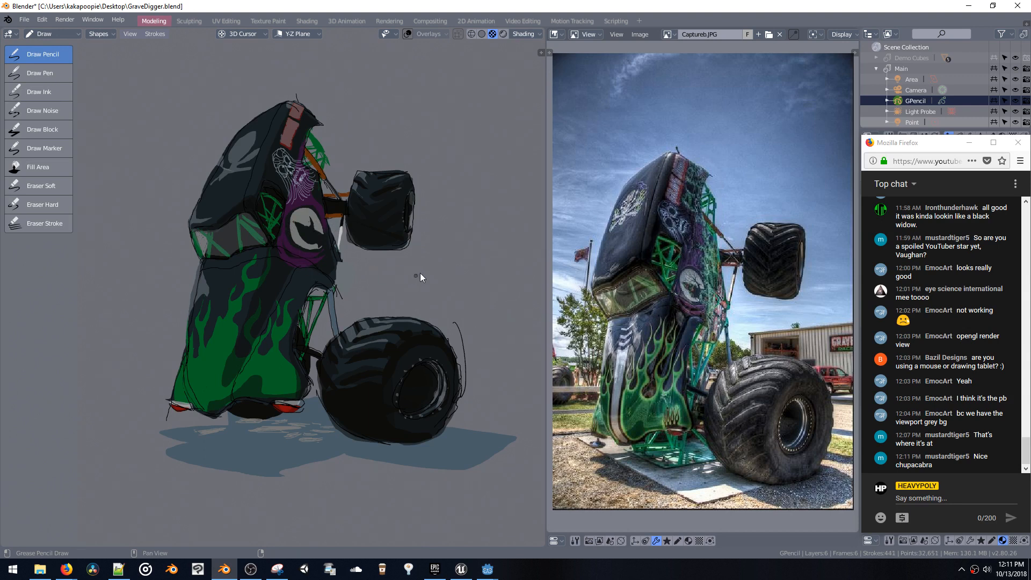
shift+middle_drag(420, 273, 431, 253)
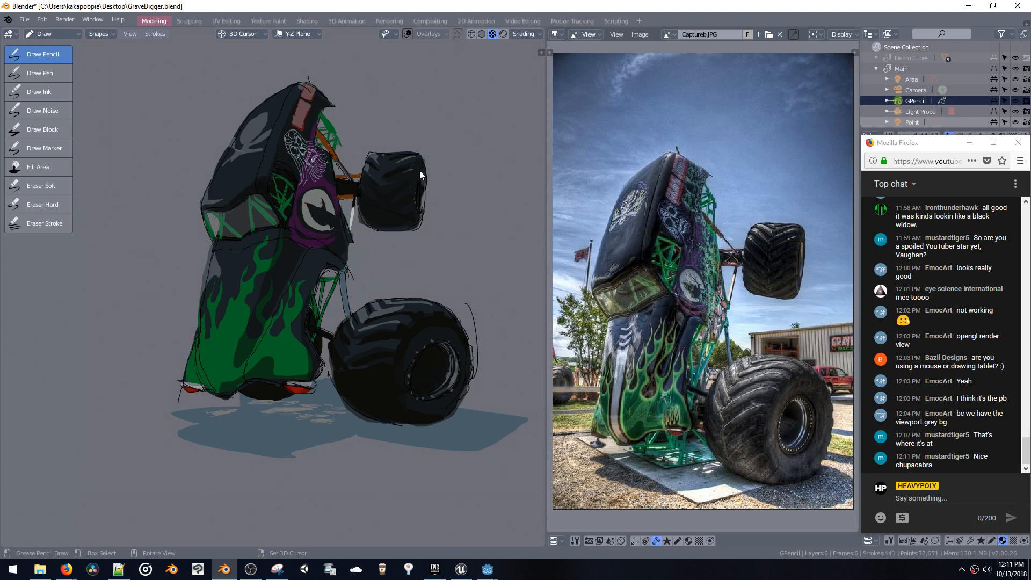
Undo the last two strokes and adjust the pencil brush radius
key(ctrl+z)
key(ctrl+z)
key(shift+v)
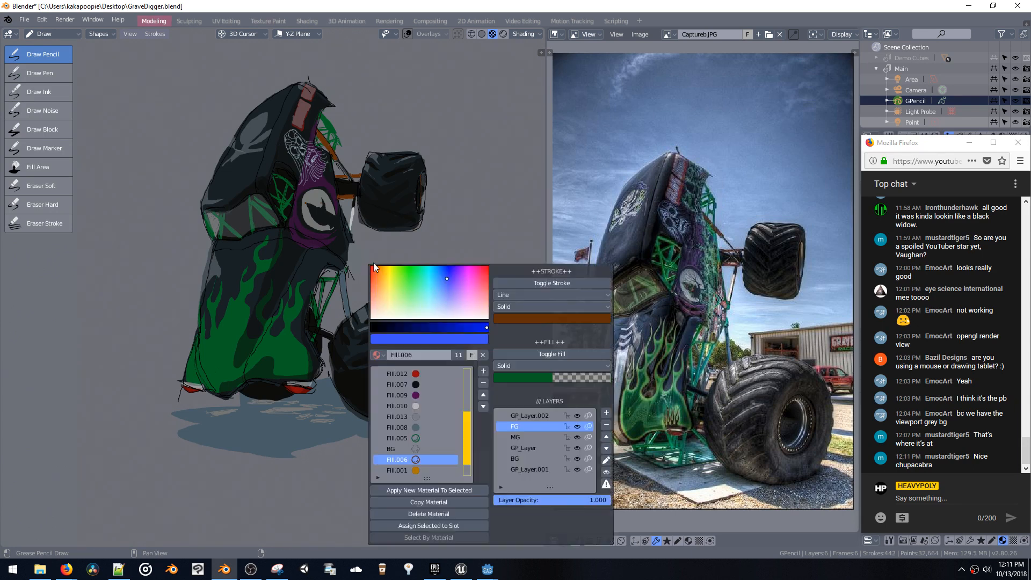
scroll(426, 371, up, 1)
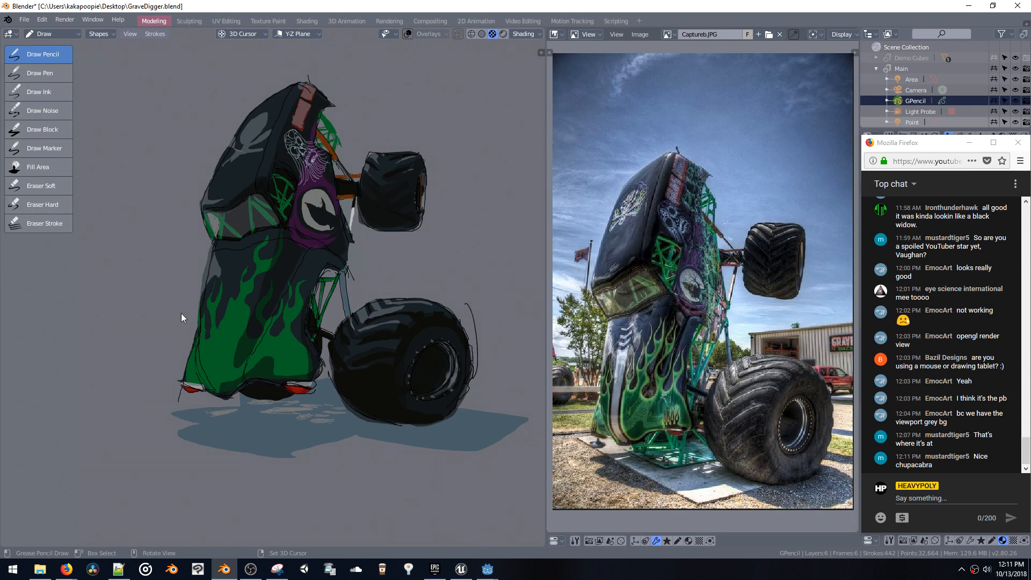
key(f)
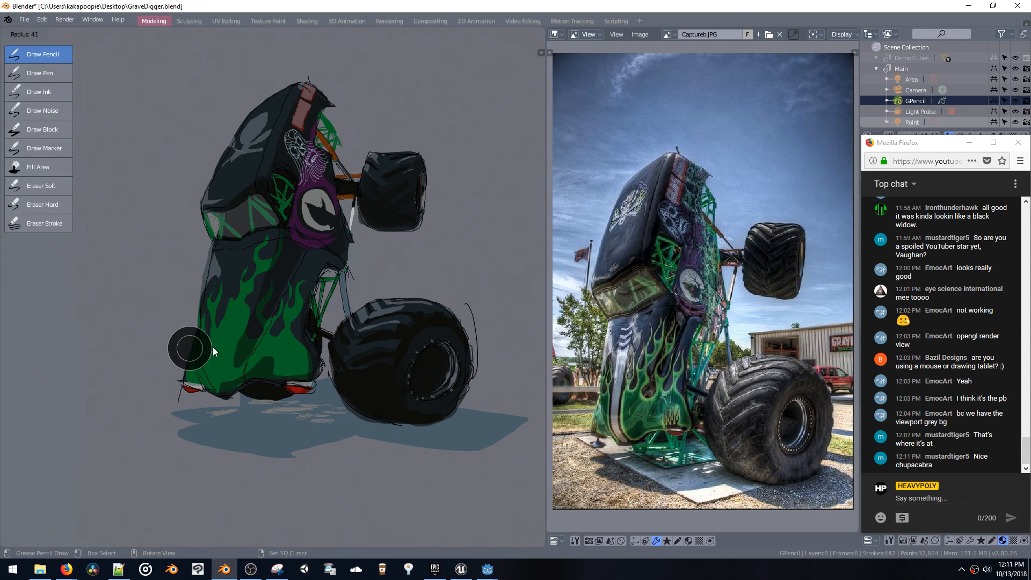
click(203, 348)
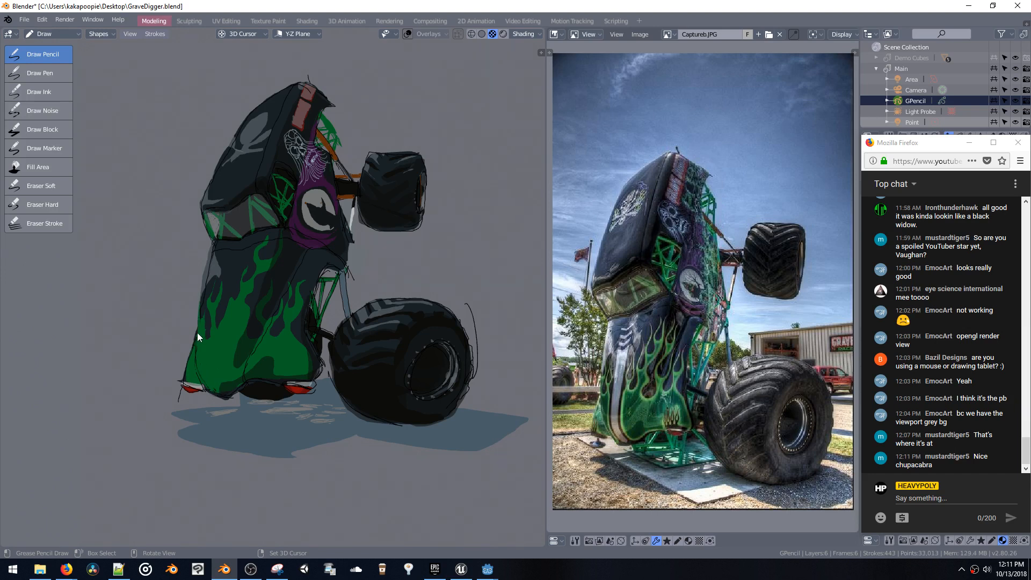
Undo the latest strokes and try a purple stroke beside the windshield with the Fill.009 material
key(ctrl+z)
key(ctrl+z)
key(ctrl+z)
drag(196, 224, 189, 165)
key(ctrl+z)
key(shift+v)
click(227, 339)
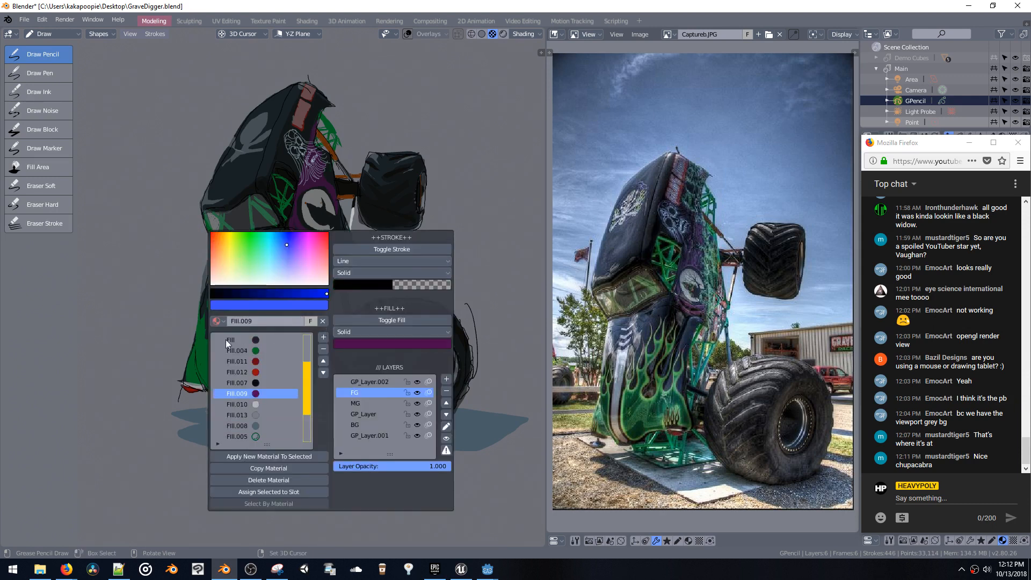
key(ctrl+z)
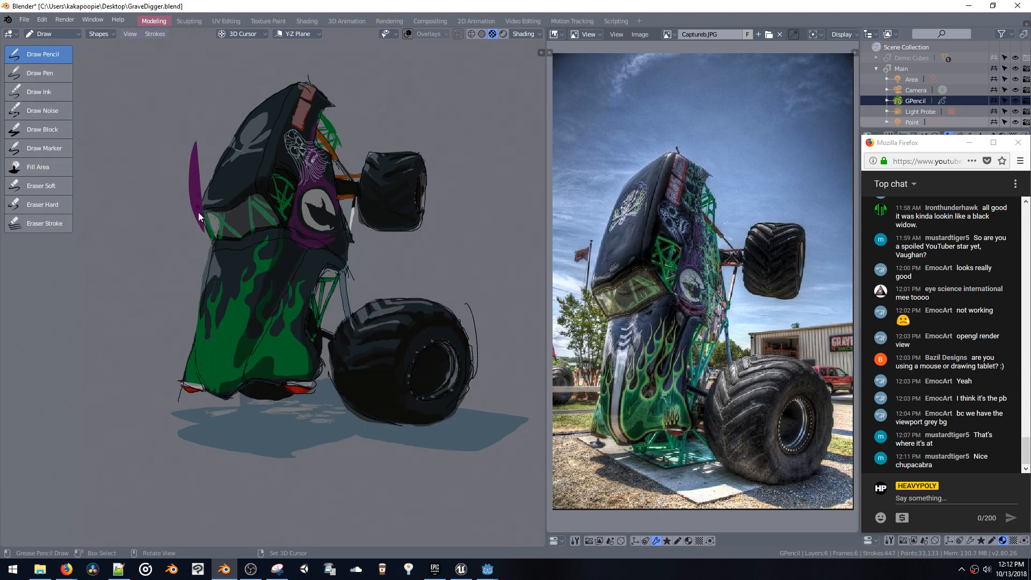
Duplicate the purple Fill.009 material, toggle the copy's fill off and stroke on, and paste the copied colour into its stroke
key(shift+v)
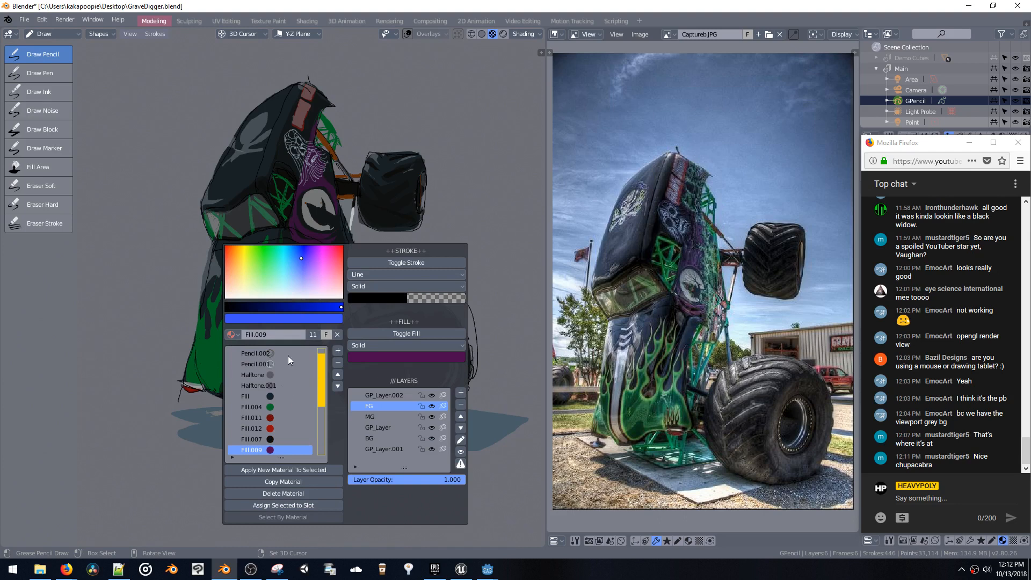
click(283, 482)
click(404, 334)
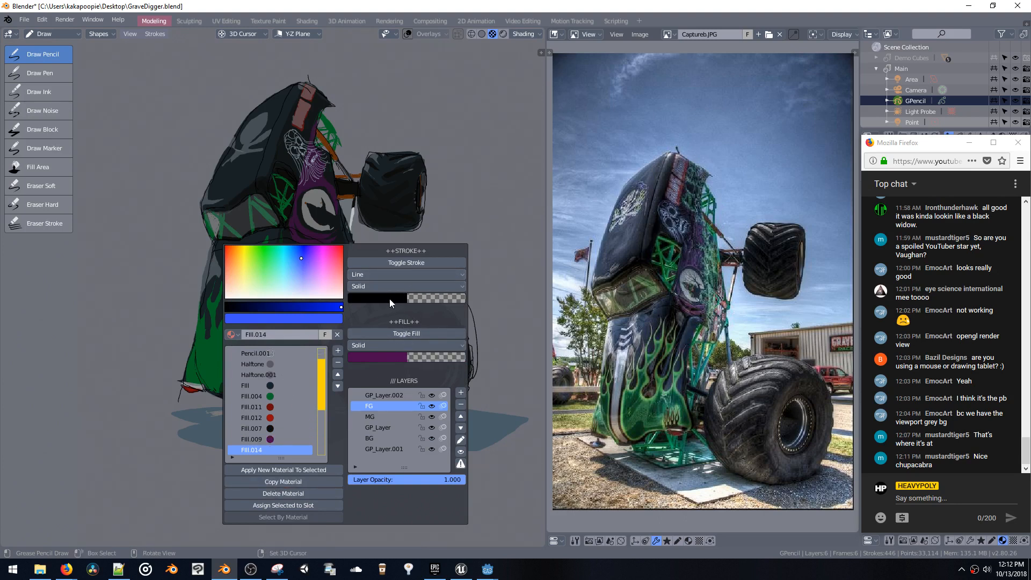
key(ctrl+v)
click(376, 263)
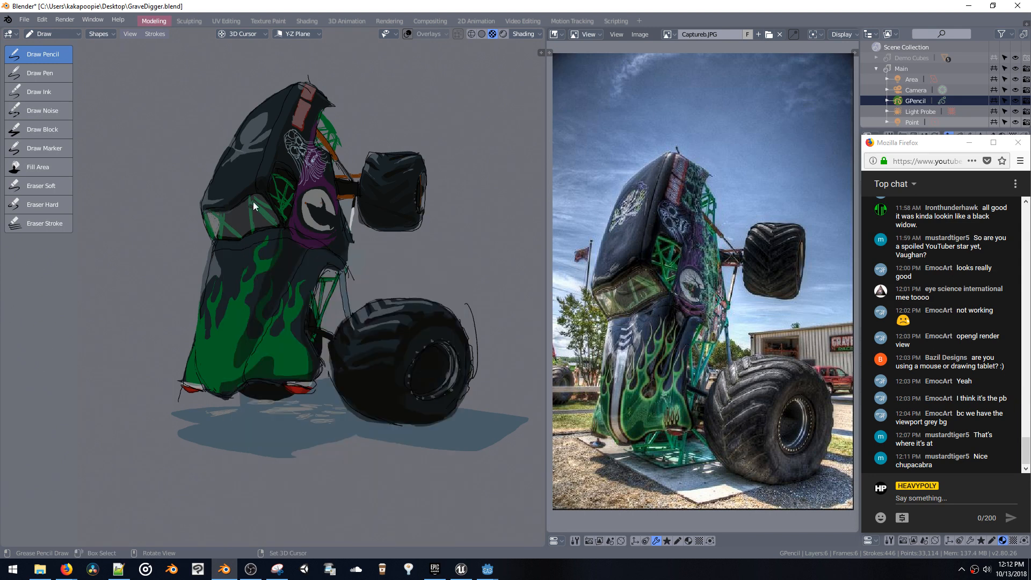
Undo the latest strokes and paste the selection stored in the copy buffer into the viewport
key(ctrl+z)
key(shift+v)
key(ctrl+z)
key(ctrl+z)
key(ctrl+v)
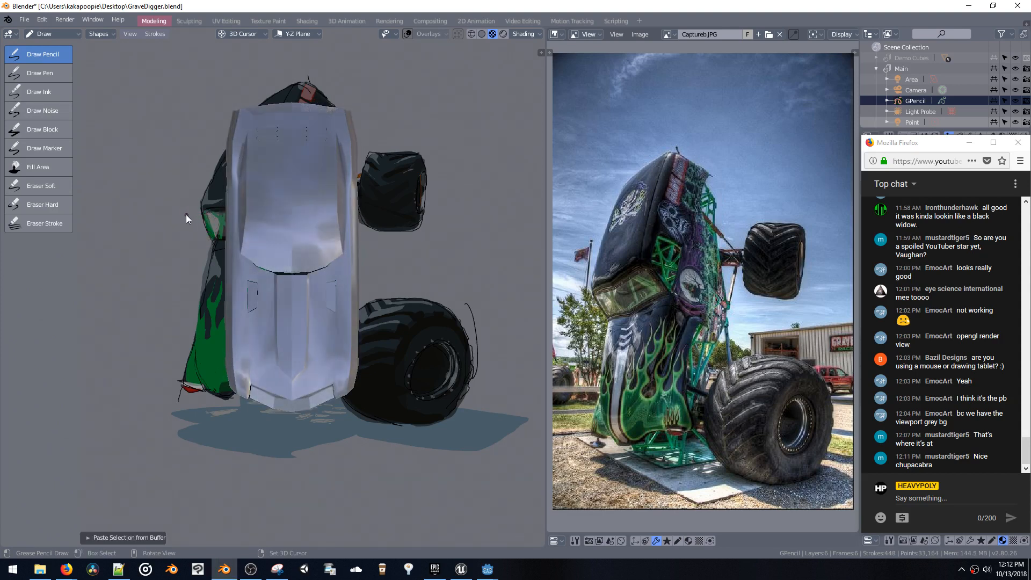
Undo the paste and toggle the Fill.014 material's stroke, trying out thin purple strokes beside the windshield
key(ctrl+z)
key(shift+v)
click(345, 234)
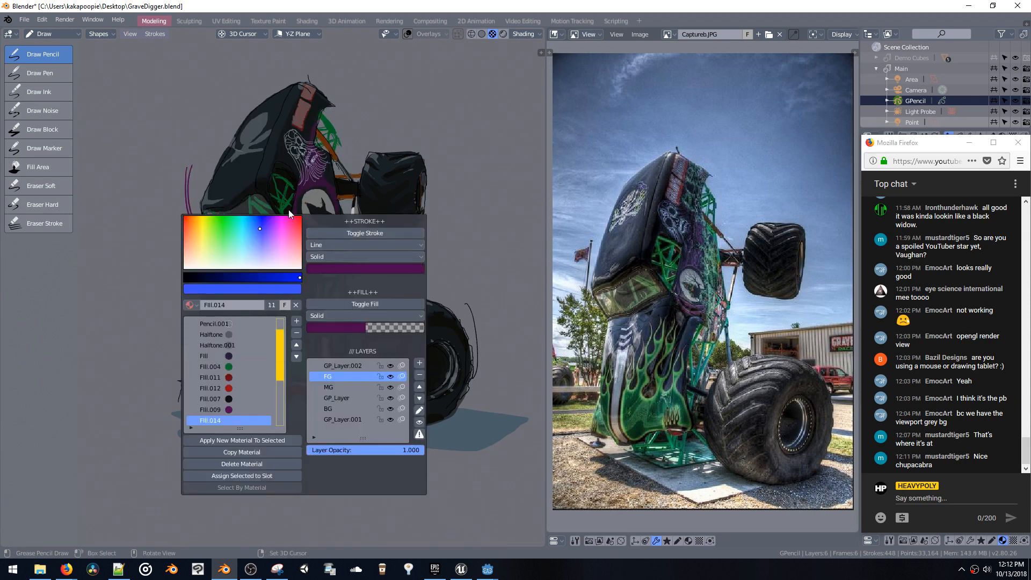
drag(191, 165, 186, 189)
key(ctrl+z)
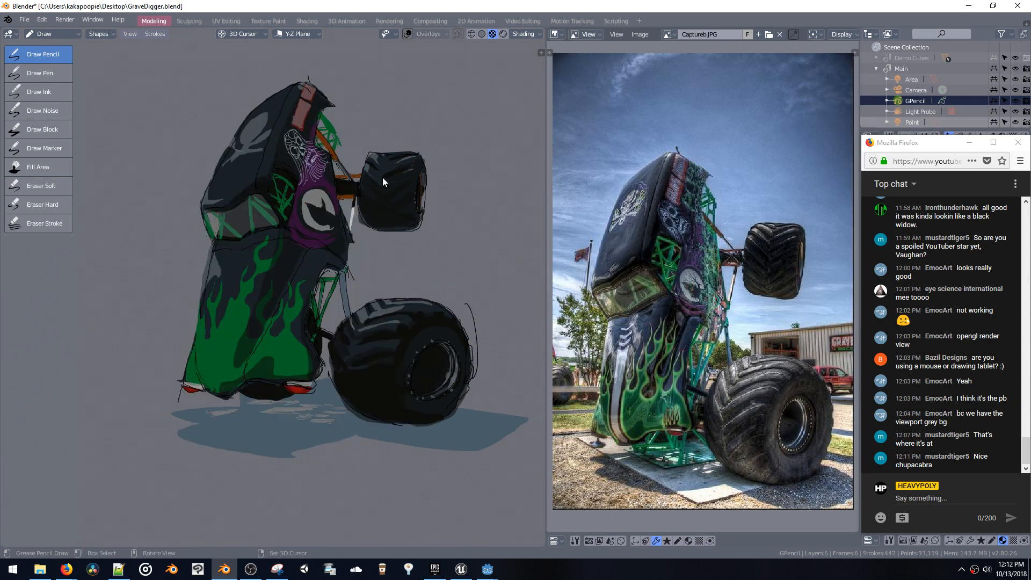
key(shift+v)
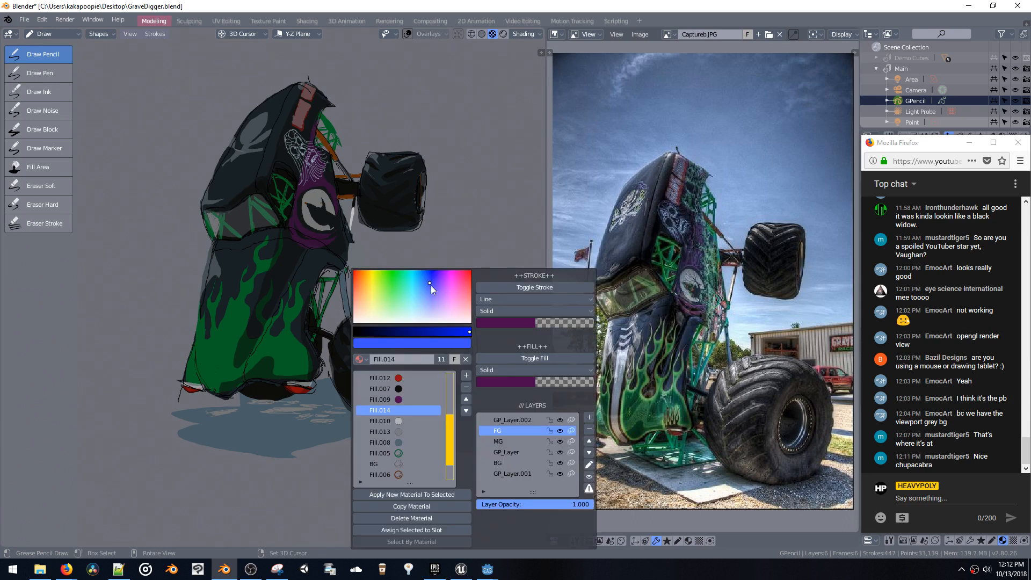
click(507, 288)
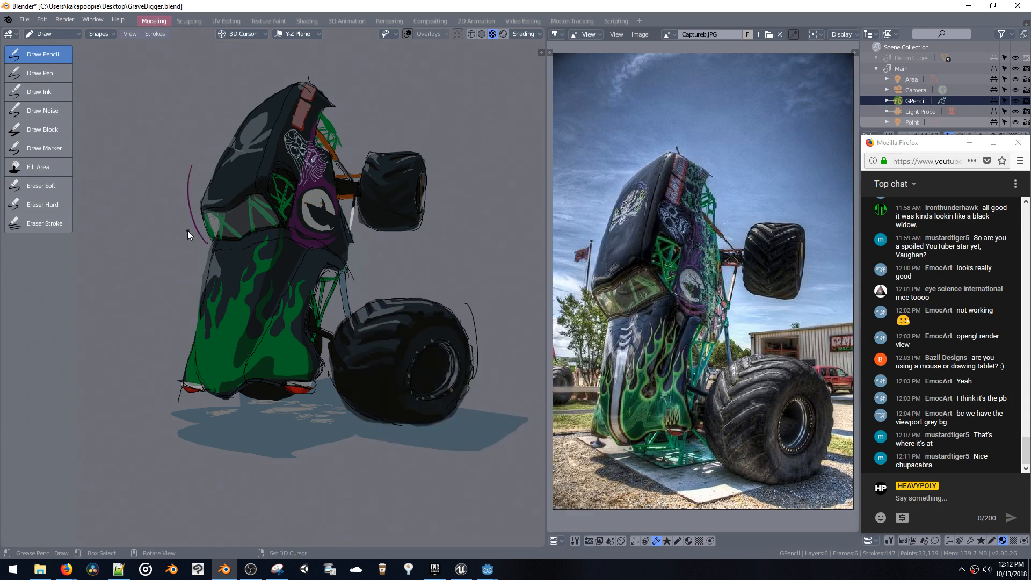
key(ctrl+z)
key(shift+v)
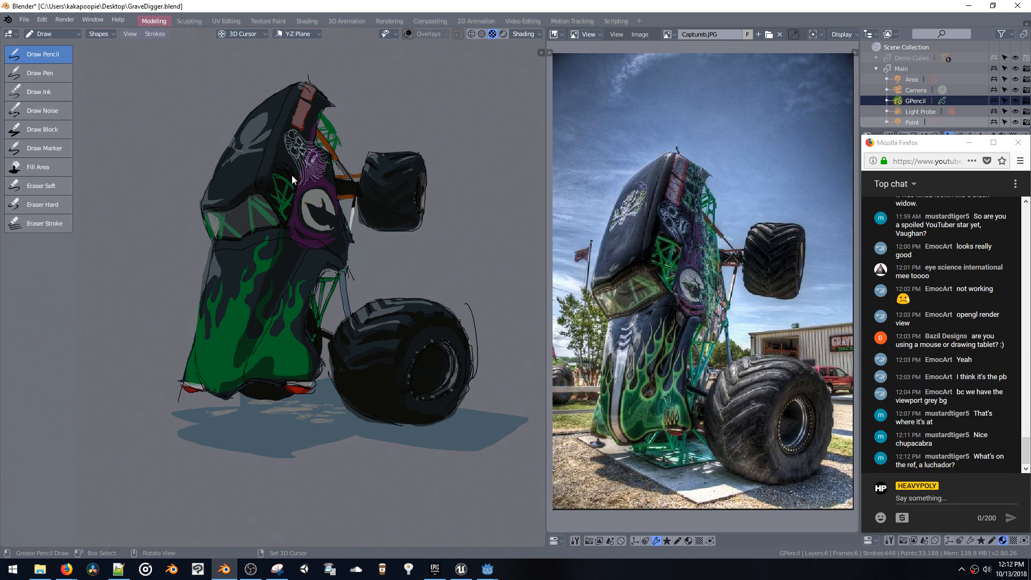
Select the Fill.008 material and darken its fill colour to deepen the ground shadow
mouse_move(328, 307)
middle_down()
mouse_move(361, 292)
mouse_move(361, 308)
mouse_move(326, 318)
mouse_move(333, 311)
mouse_move(337, 334)
middle_up()
key(shift+v)
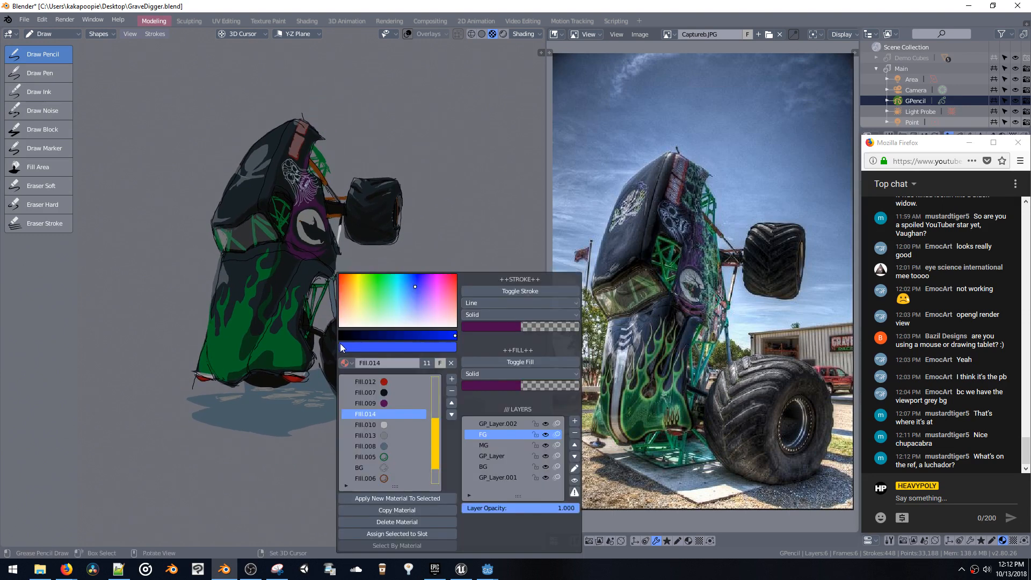
drag(437, 421, 424, 469)
click(397, 414)
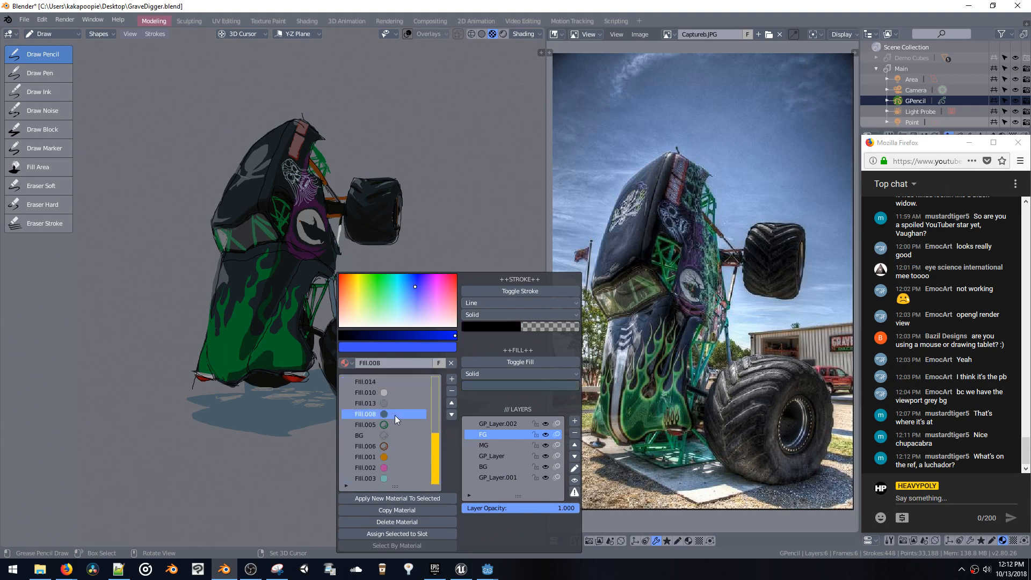
click(507, 386)
mouse_move(496, 307)
mouse_down()
mouse_move(481, 304)
mouse_move(495, 304)
mouse_move(486, 297)
mouse_up()
mouse_move(356, 190)
shift+middle_down()
mouse_move(357, 224)
mouse_move(363, 148)
shift+middle_up()
ctrl+middle_drag(363, 148, 352, 204)
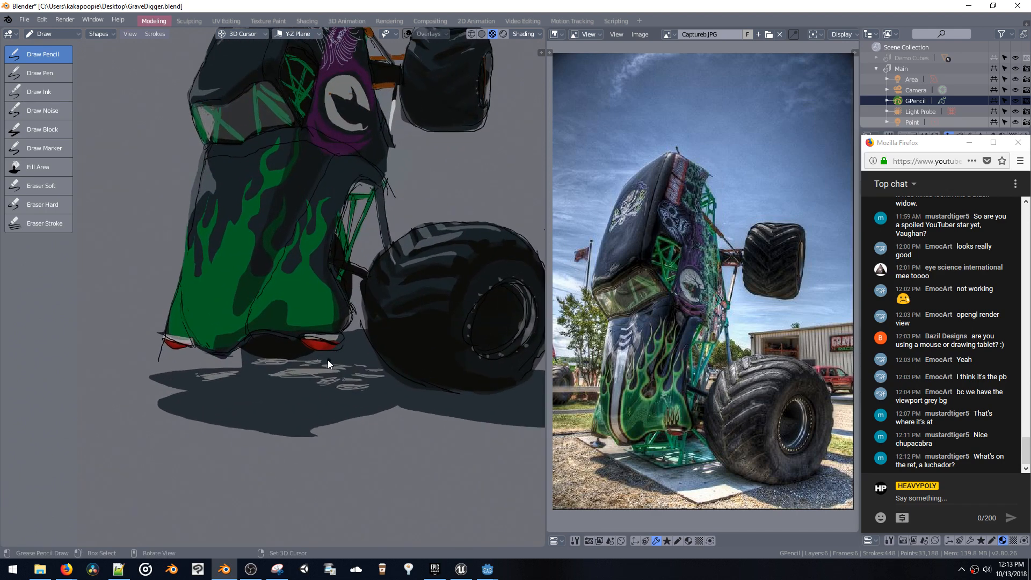
Toggle the visibility of the FG and GP_Layer.001 layers off and on to check which strokes they hold
ctrl+middle_drag(327, 357, 330, 374)
key(shift+v)
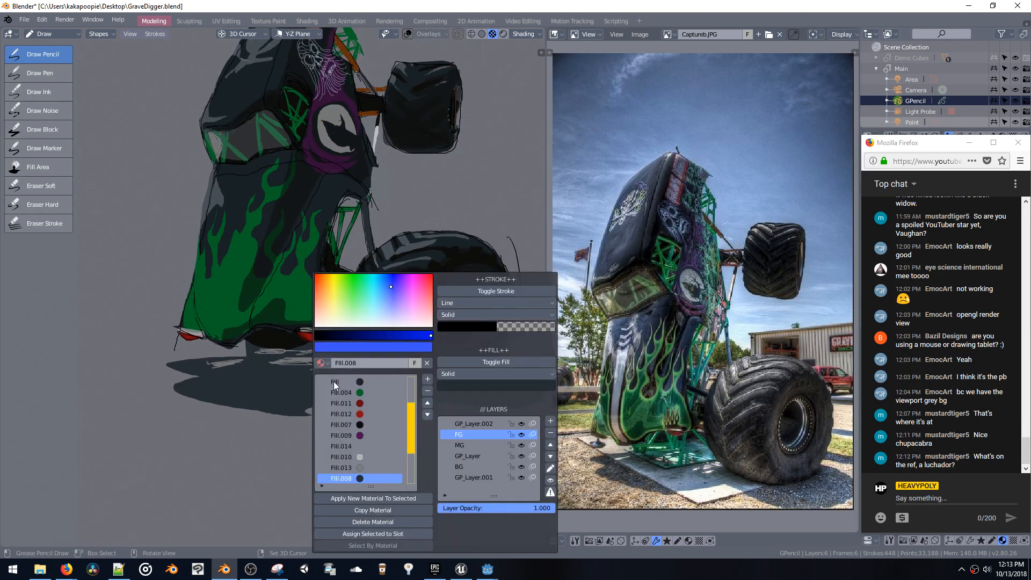
click(520, 436)
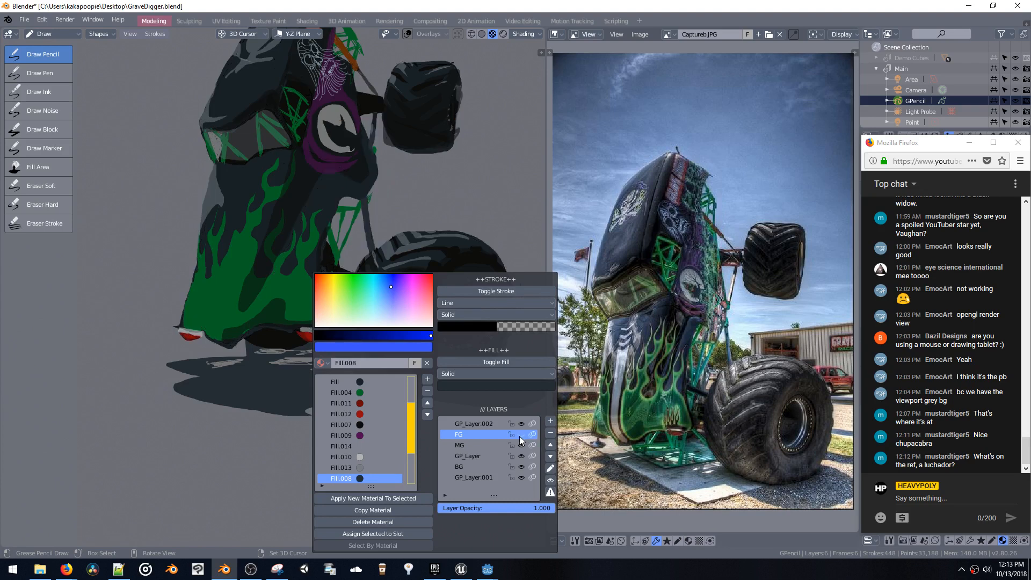
click(520, 436)
click(520, 477)
click(520, 477)
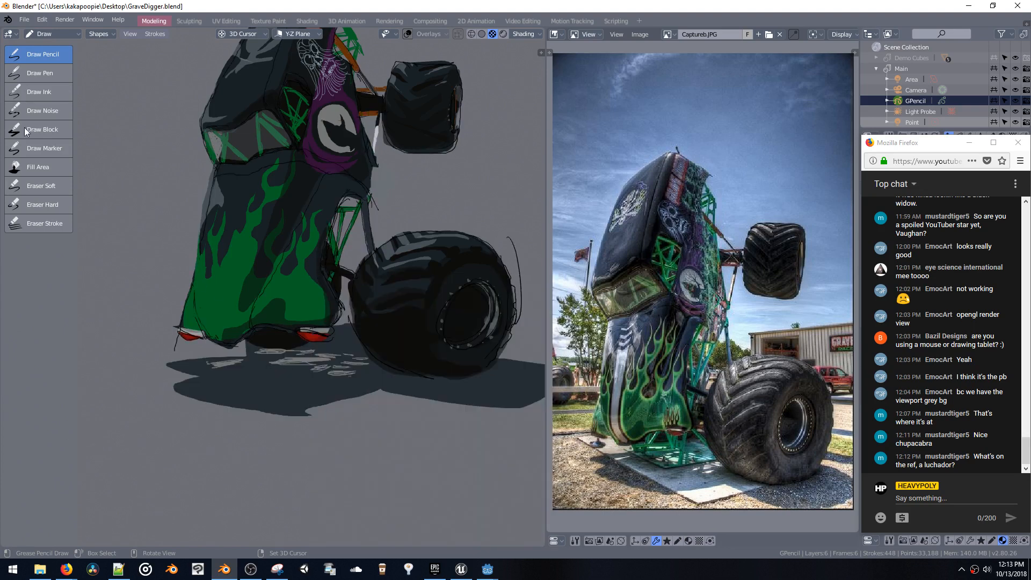
Erase the light patches in the ground shadow with Eraser Stroke and return to the Draw Pencil brush
click(41, 222)
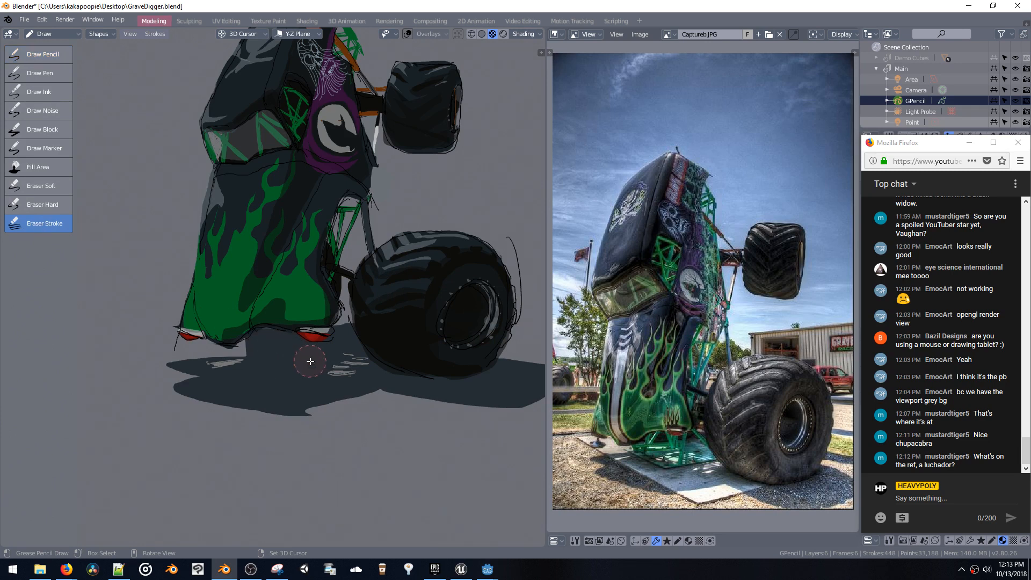
mouse_move(267, 357)
mouse_down()
mouse_move(349, 363)
mouse_move(340, 373)
mouse_move(223, 369)
mouse_up()
key(ctrl+z)
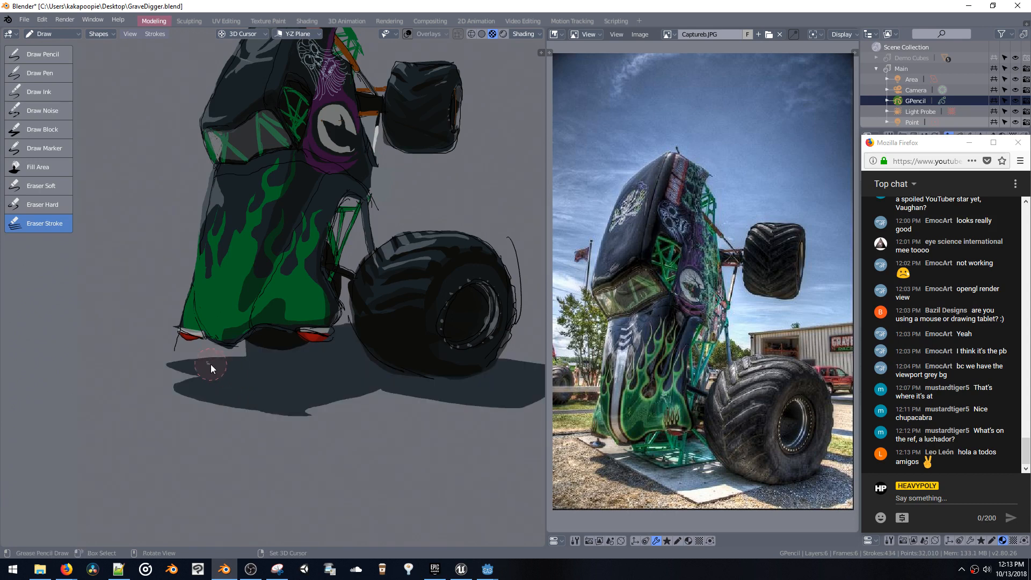
click(211, 366)
key(shift+v)
click(43, 54)
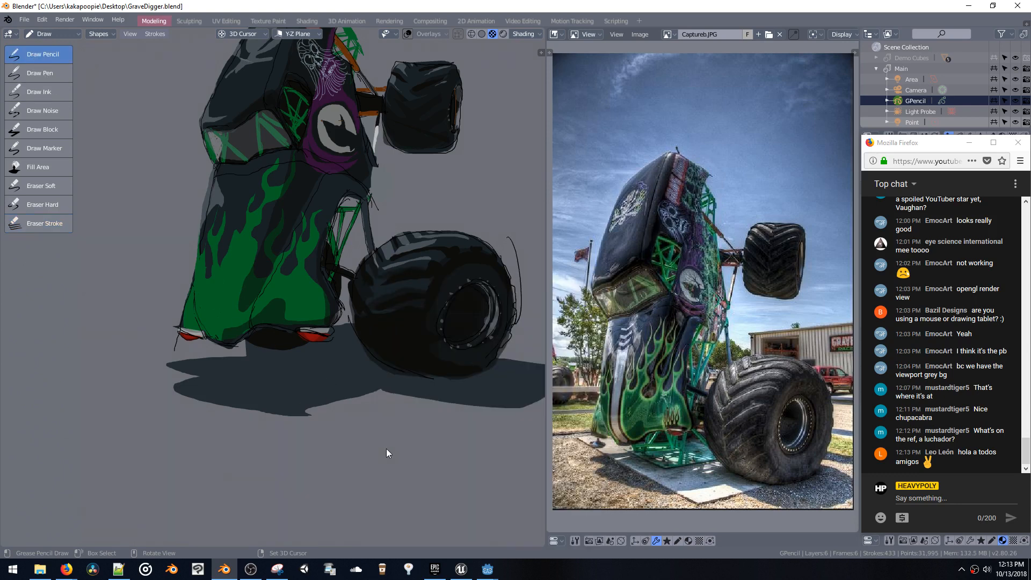
Try a light grey filled patch over the ground shadow's lower edge with the Fill.010 material
mouse_move(386, 449)
mouse_down()
mouse_move(392, 466)
mouse_move(394, 442)
mouse_up()
key(shift+v)
scroll(430, 445, up, 5)
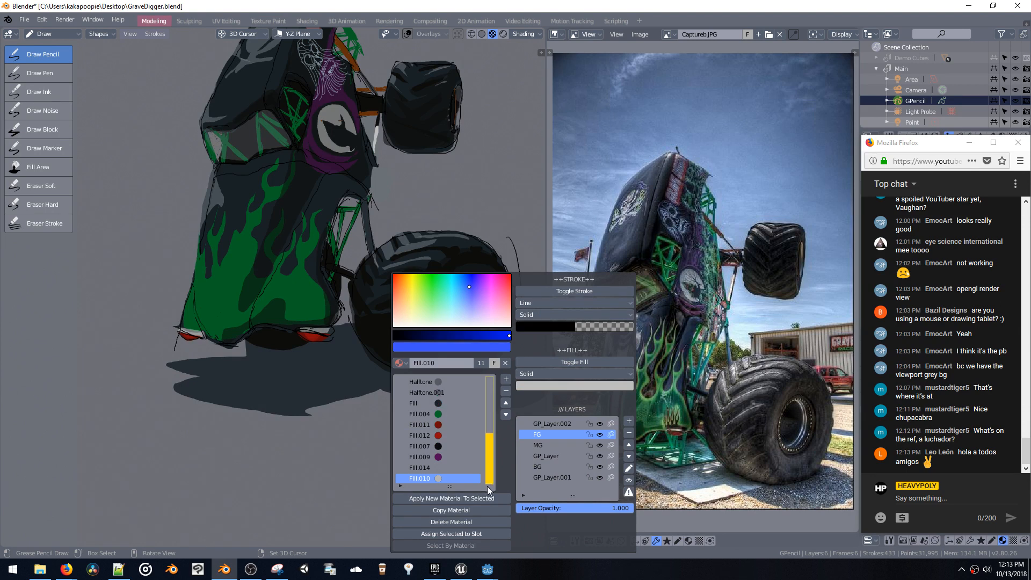
scroll(489, 443, down, 8)
drag(487, 456, 482, 446)
click(450, 426)
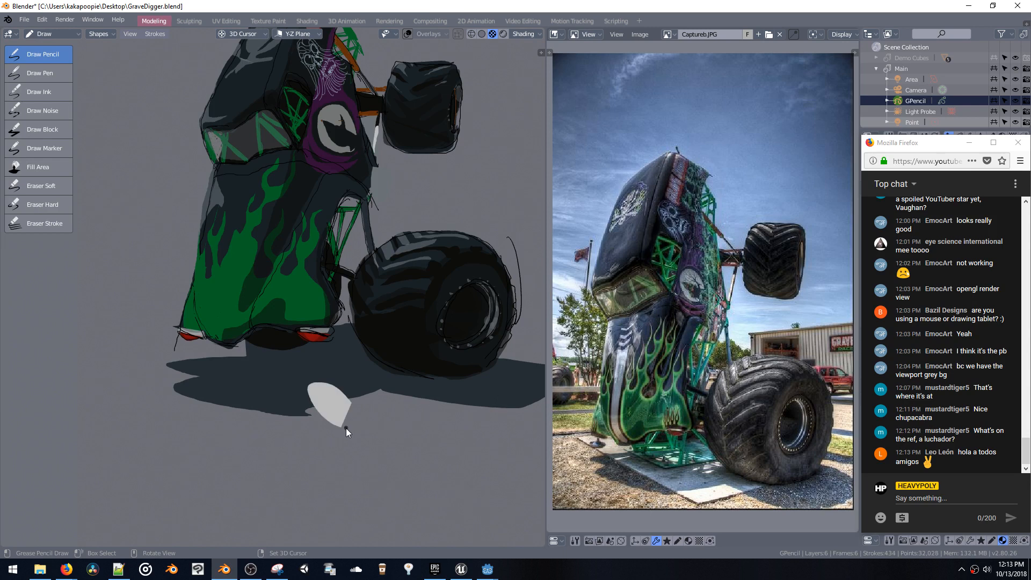
Select the Fill.013 material and paint grey light patches into the ground shadow below the truck's front end
key(shift+v)
scroll(430, 432, up, 5)
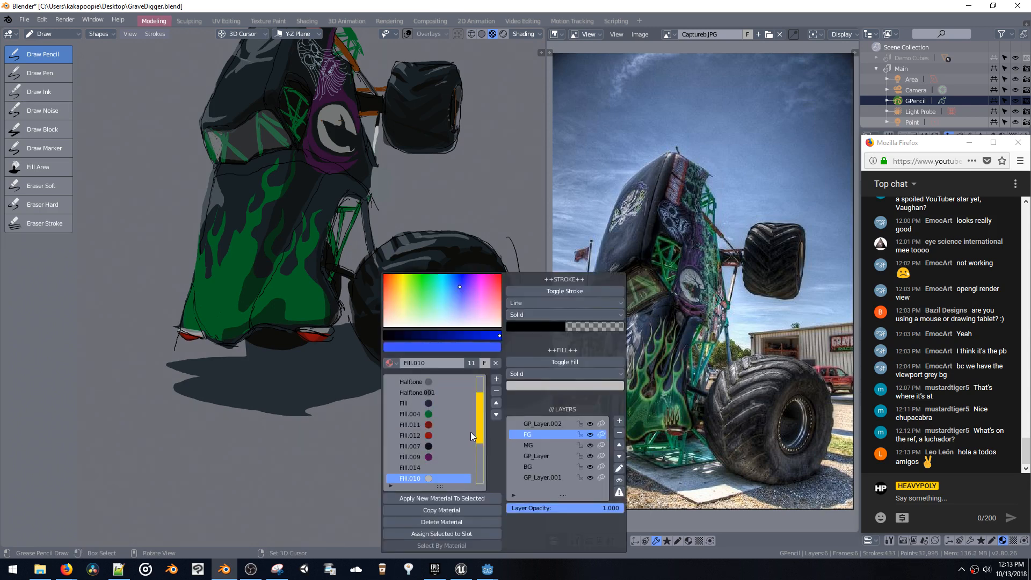
mouse_move(477, 433)
mouse_down()
mouse_move(479, 472)
mouse_move(480, 411)
mouse_move(473, 472)
mouse_up()
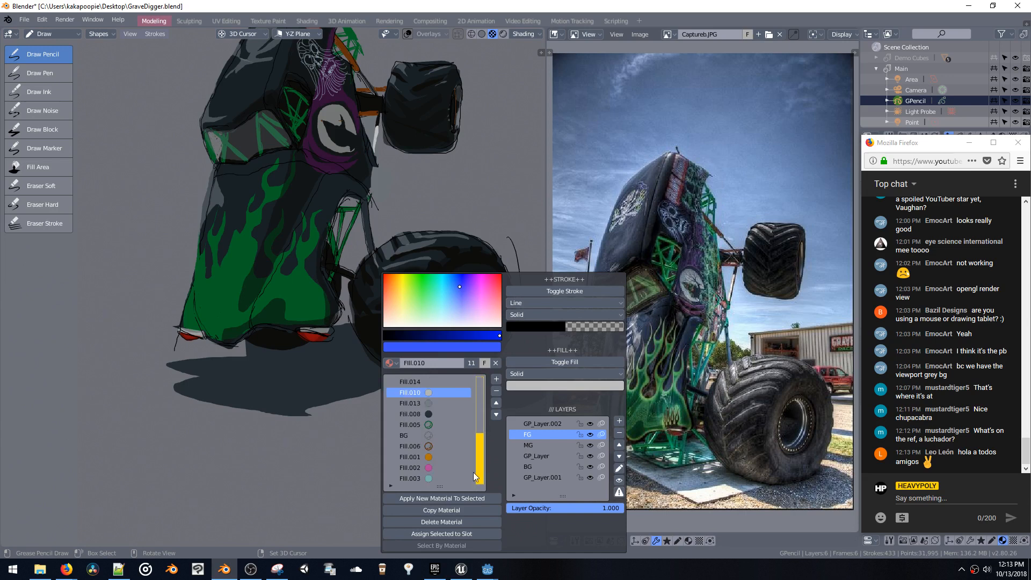
click(436, 402)
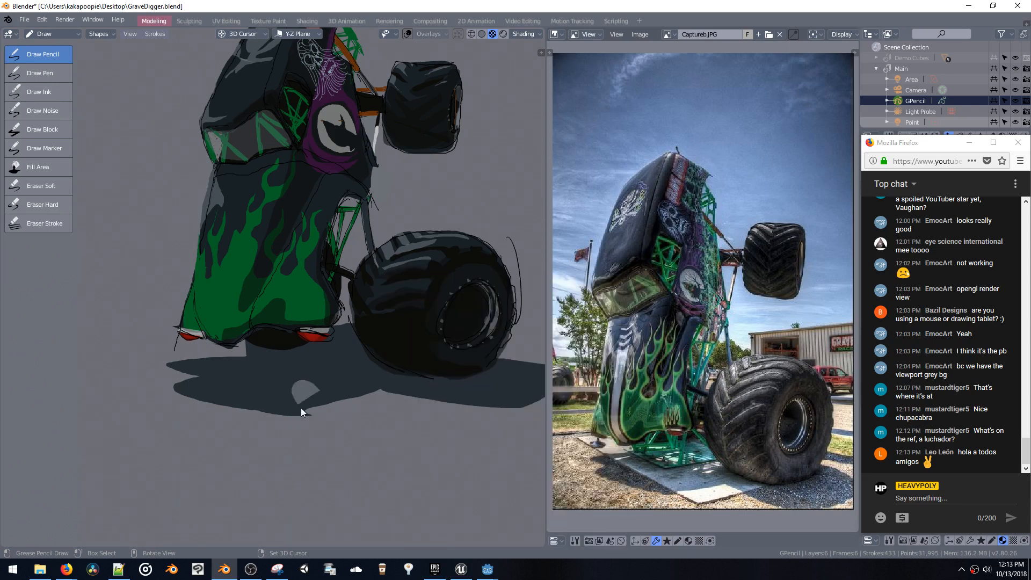
drag(301, 411, 294, 391)
drag(349, 362, 328, 369)
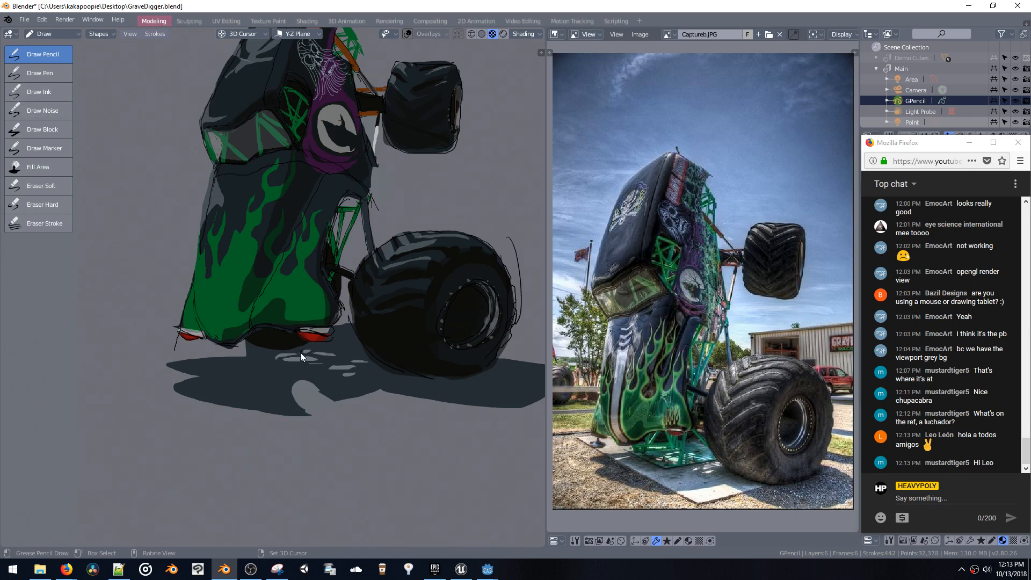
drag(323, 362, 304, 356)
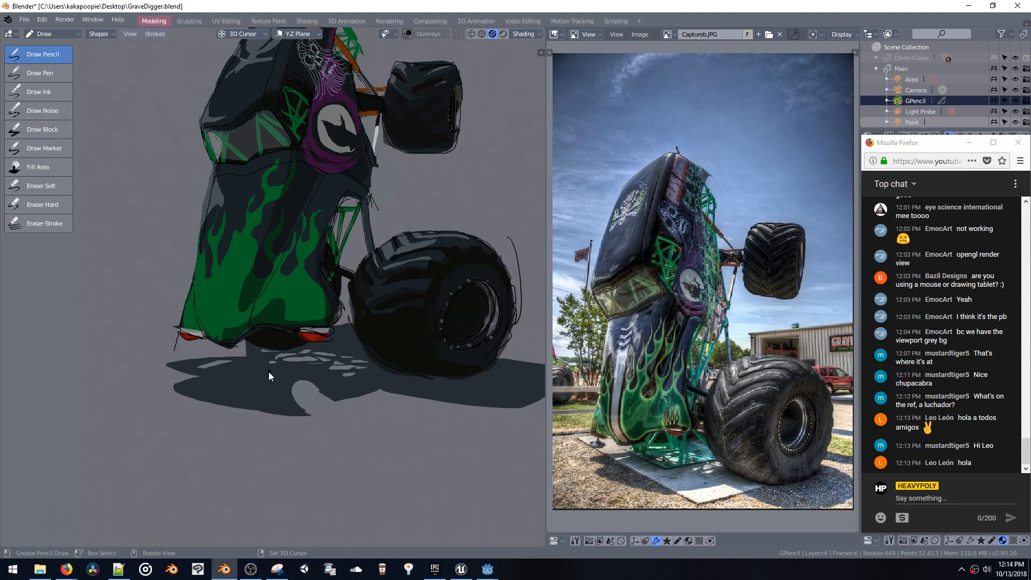
Erase the large rounded patch in the ground shadow and the stray arc beside the large tyre with Eraser Stroke
middle_drag(295, 368, 313, 366)
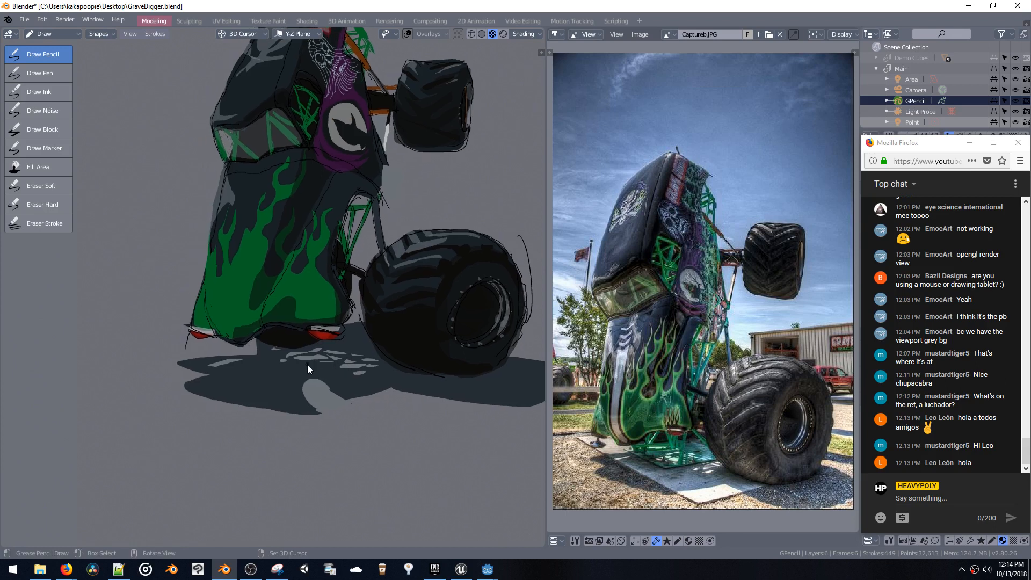
click(49, 223)
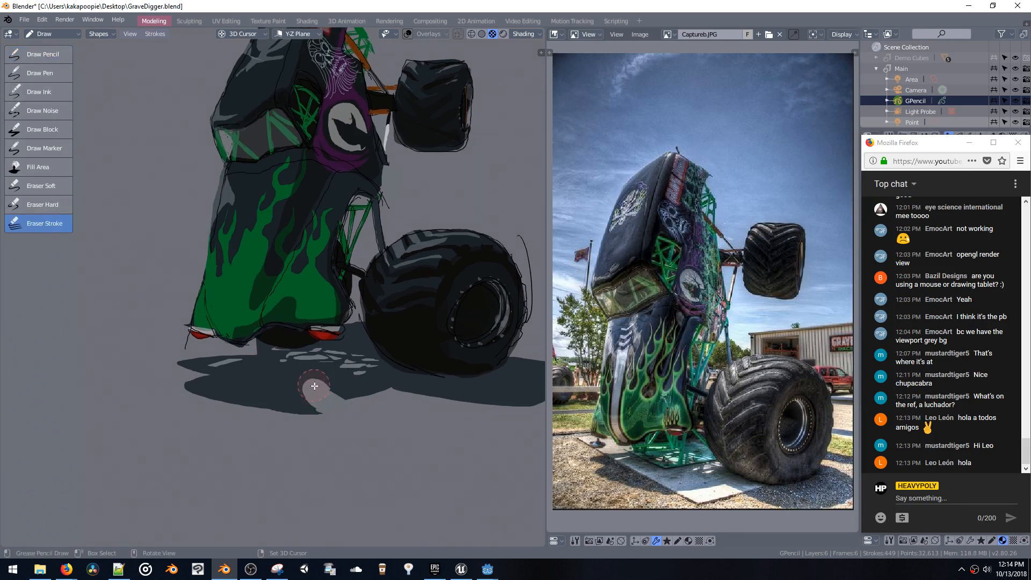
drag(315, 385, 322, 403)
click(321, 410)
key(ctrl+z)
middle_drag(317, 411, 336, 303)
scroll(336, 303, down, 2)
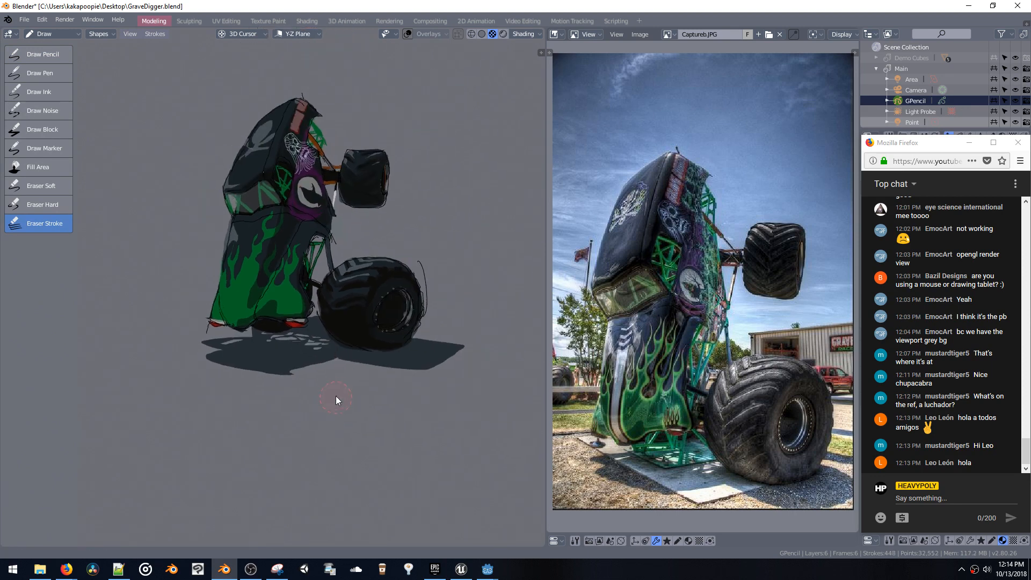
mouse_move(336, 395)
middle_down()
mouse_move(340, 356)
mouse_move(421, 302)
middle_up()
click(311, 256)
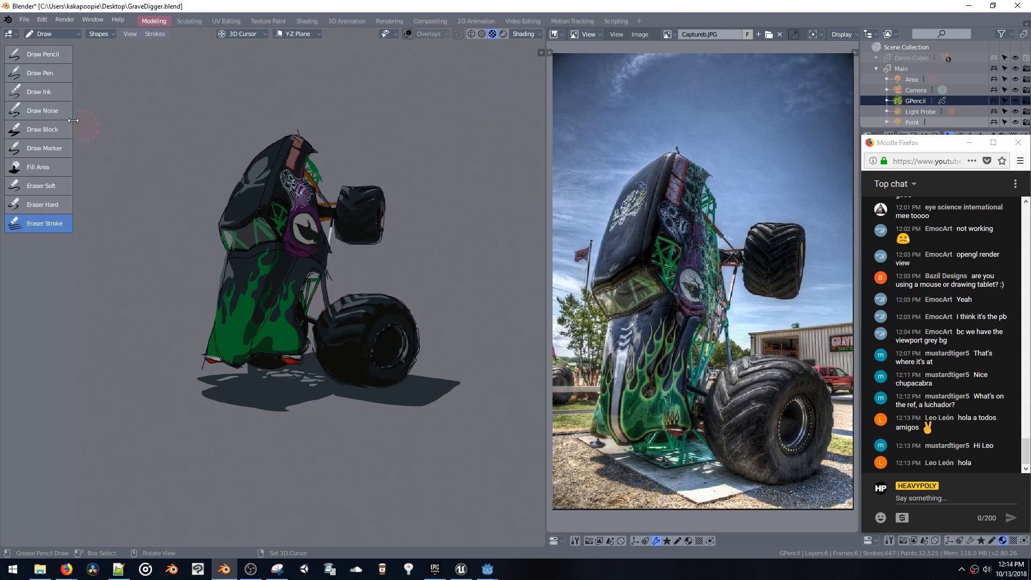
Return to the Draw Pencil brush and select the first material in the list for black line work
click(43, 55)
key(shift+v)
click(436, 478)
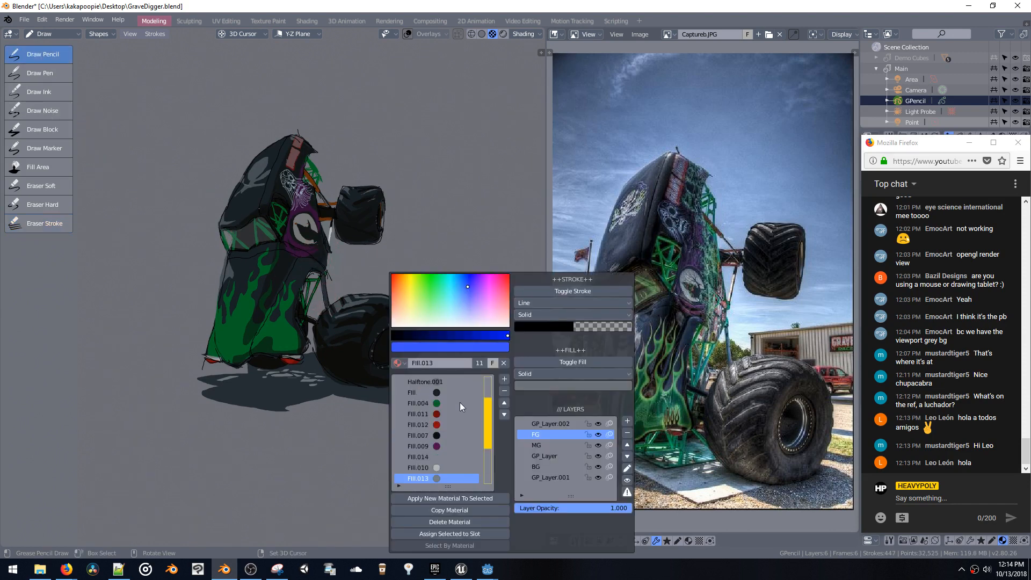
drag(488, 410, 486, 383)
click(450, 382)
scroll(369, 205, up, 1)
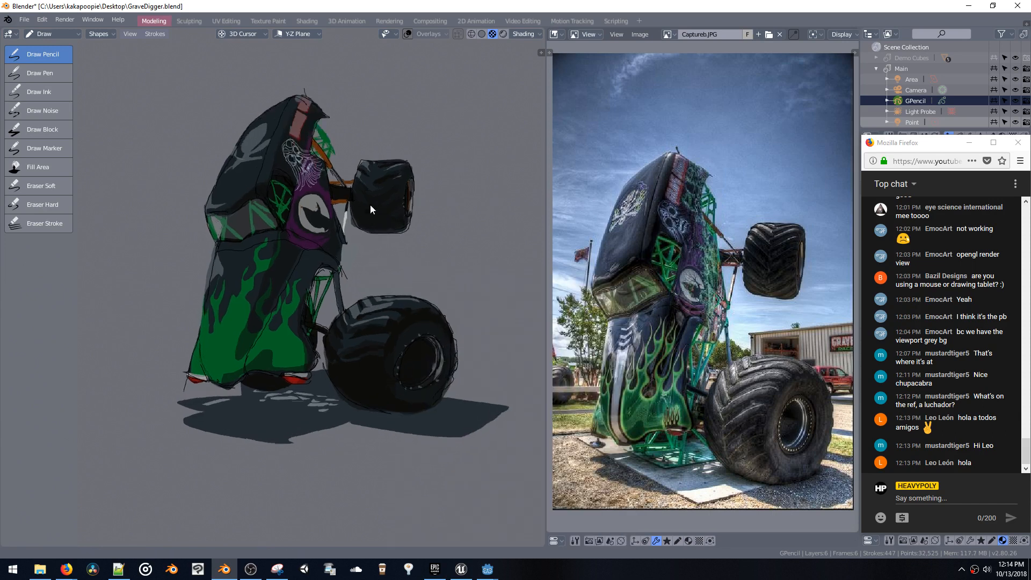
Outline the white shock strut beside the smaller tyre with black pencil strokes, undoing the unwanted attempts
ctrl+middle_drag(369, 205, 357, 409)
shift+middle_drag(539, 399, 440, 320)
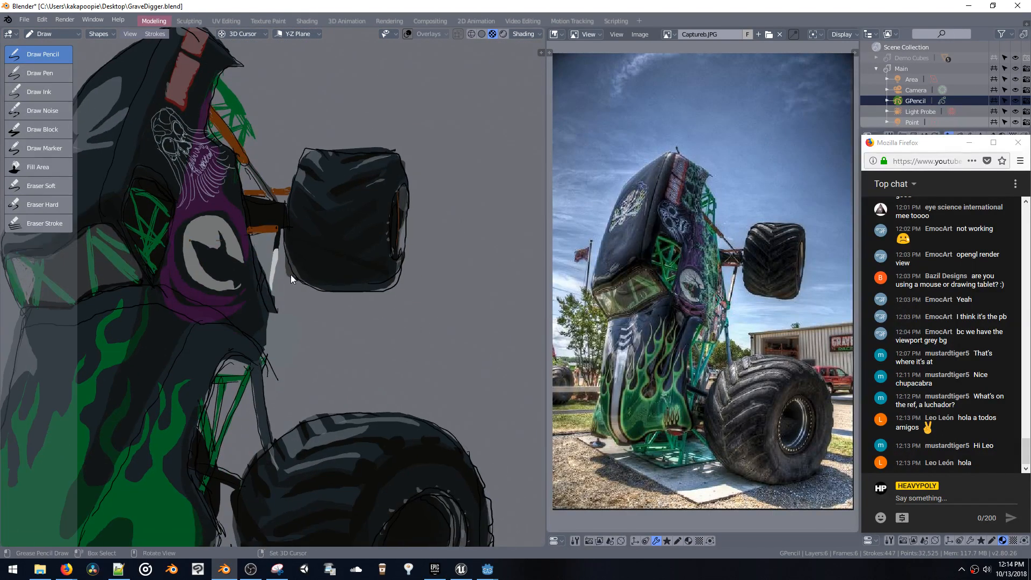
drag(271, 287, 281, 230)
shift+middle_drag(235, 249, 250, 229)
key(ctrl+z)
key(ctrl+z)
drag(284, 273, 294, 211)
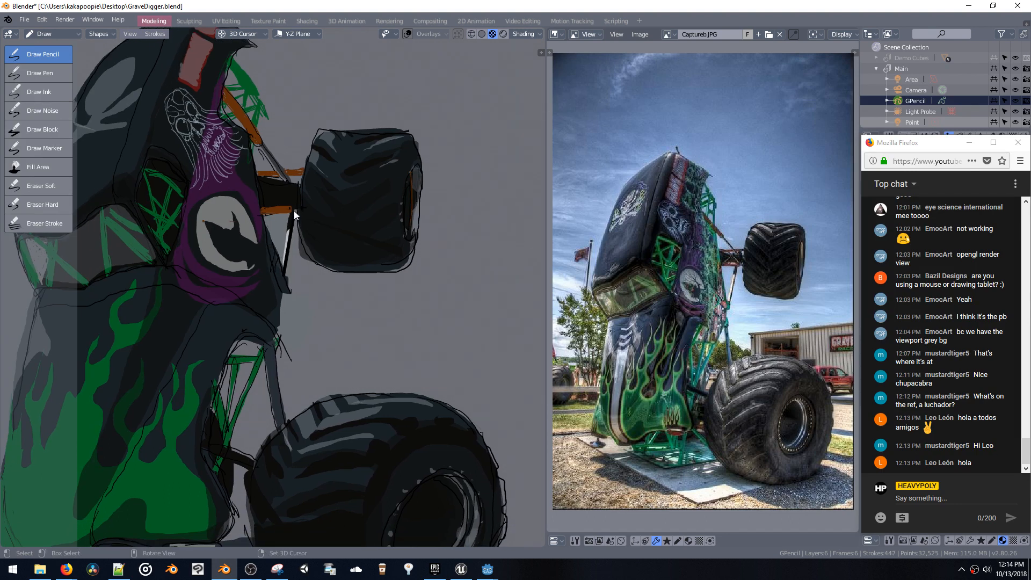
shift+middle_drag(294, 210, 369, 231)
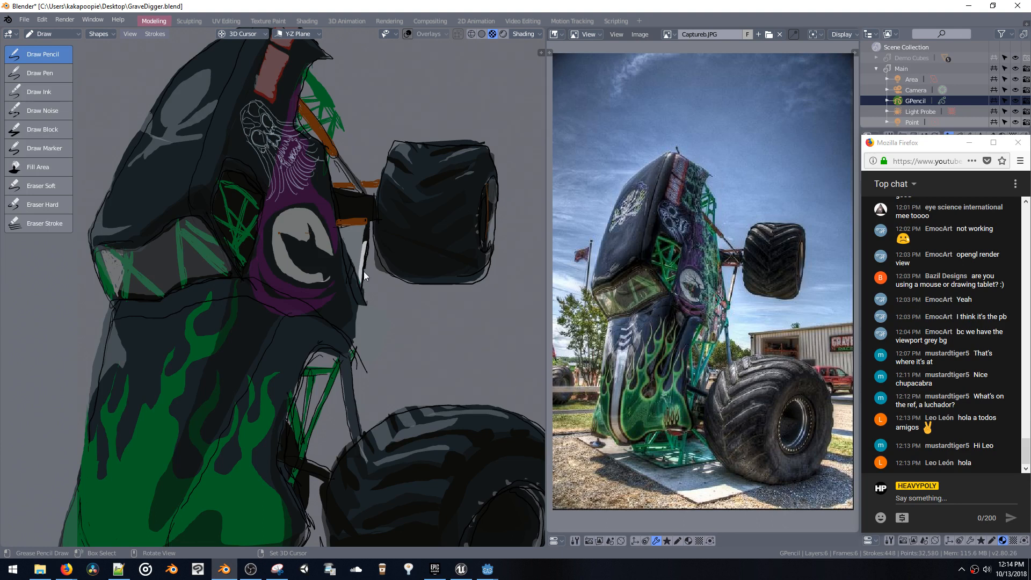
key(ctrl+z)
scroll(334, 227, down, 4)
shift+middle_drag(298, 220, 339, 194)
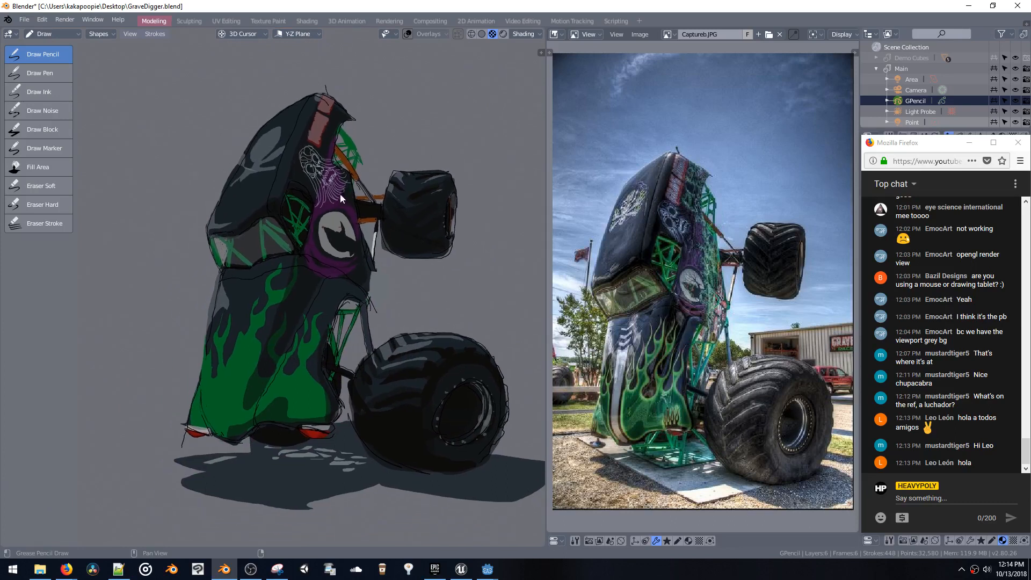
Undo the last stroke and sketch black pencil lines around the rim of the large wheel
shift+middle_drag(247, 170, 233, 173)
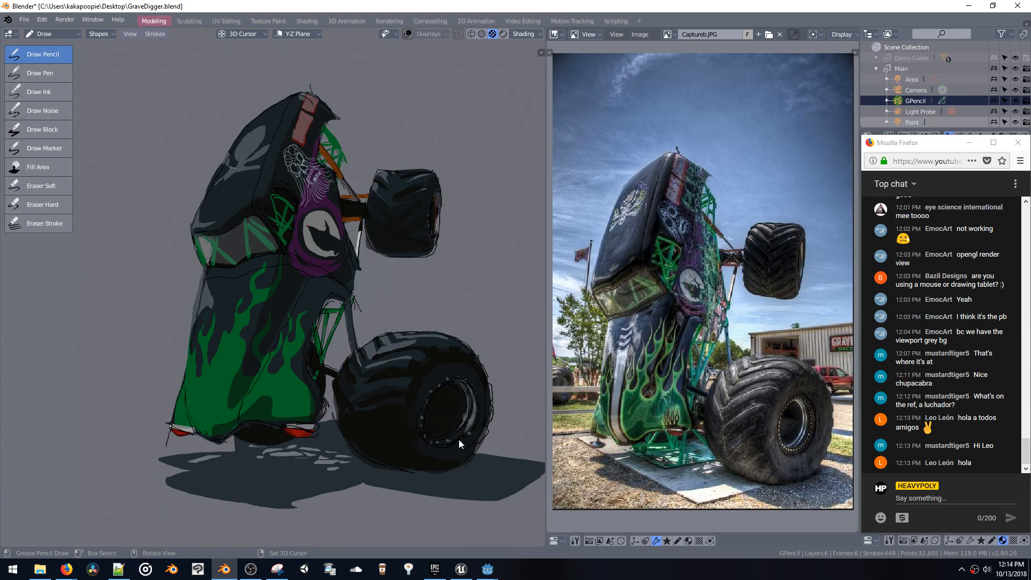
key(ctrl+z)
drag(440, 382, 420, 420)
middle_drag(357, 327, 372, 366)
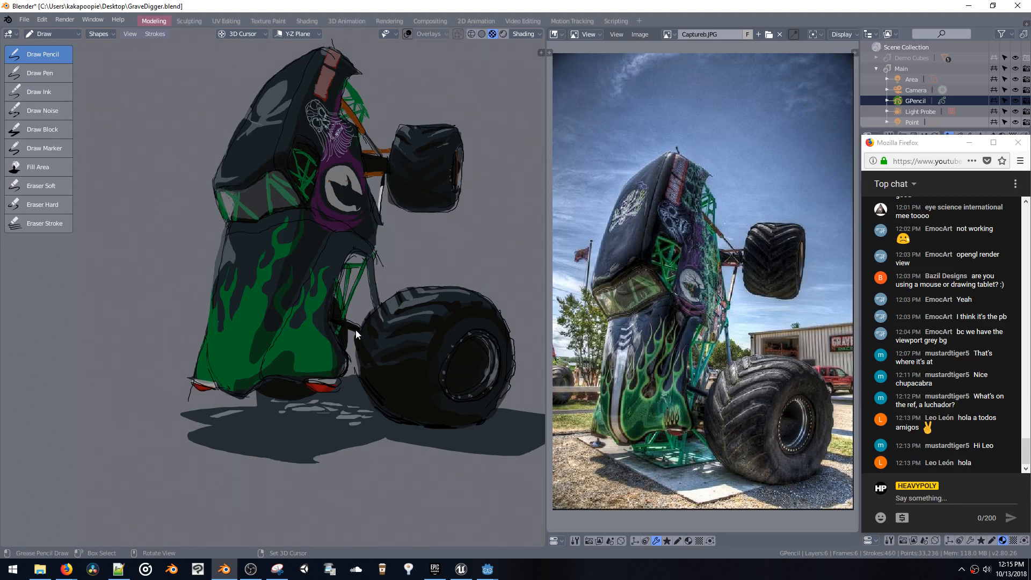
Add black pencil lines around the axle and lower suspension strut behind the body, undoing the unwanted strokes
drag(356, 333, 328, 317)
drag(328, 313, 351, 352)
key(ctrl+z)
key(ctrl+z)
drag(371, 250, 380, 264)
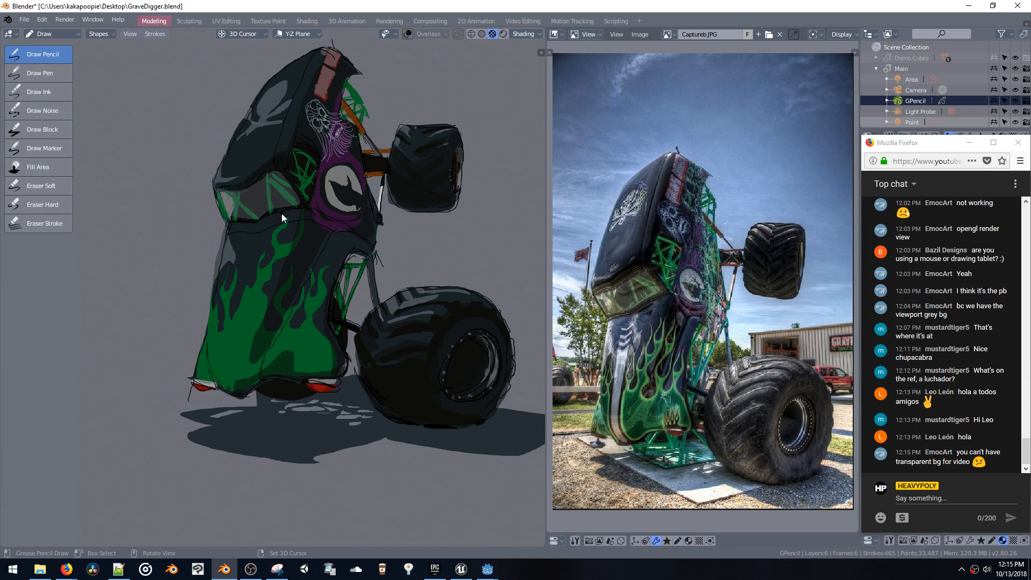
shift+middle_drag(293, 201, 345, 195)
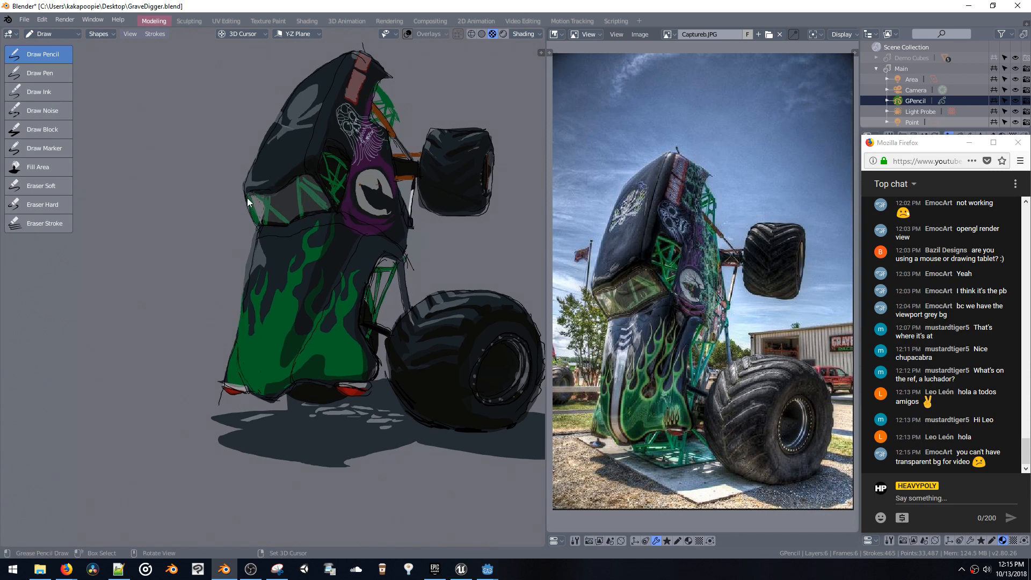
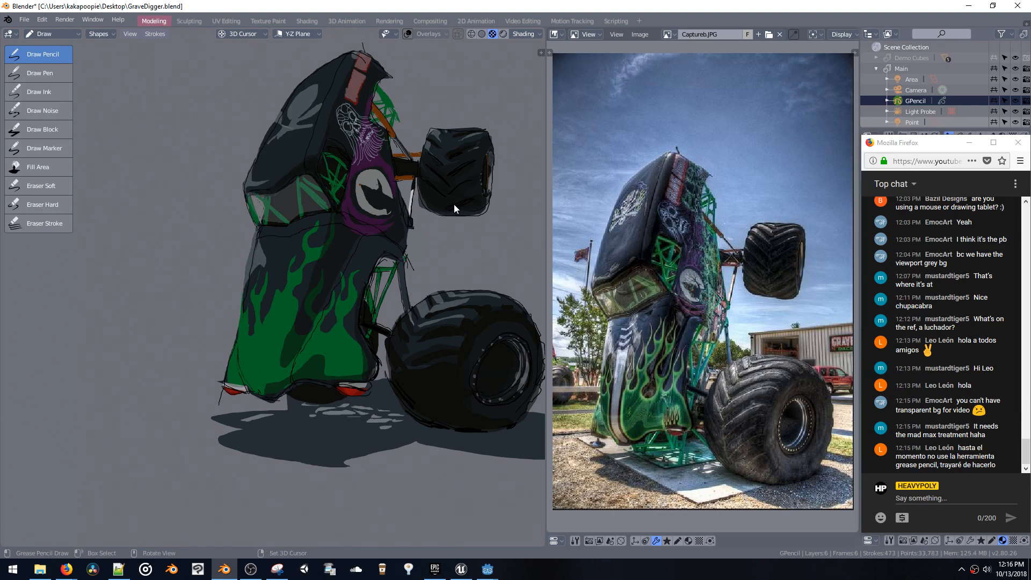
Add black pencil tread and contour lines to the smaller and larger tyres, undoing the unwanted strokes
key(ctrl+z)
key(ctrl+z)
middle_drag(352, 138, 413, 115)
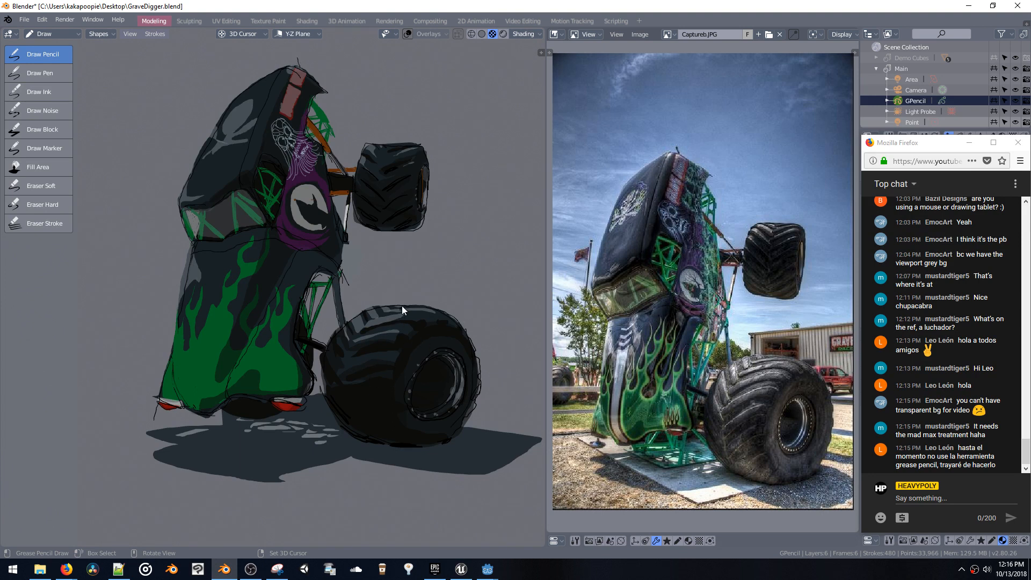
key(ctrl+z)
key(ctrl+z)
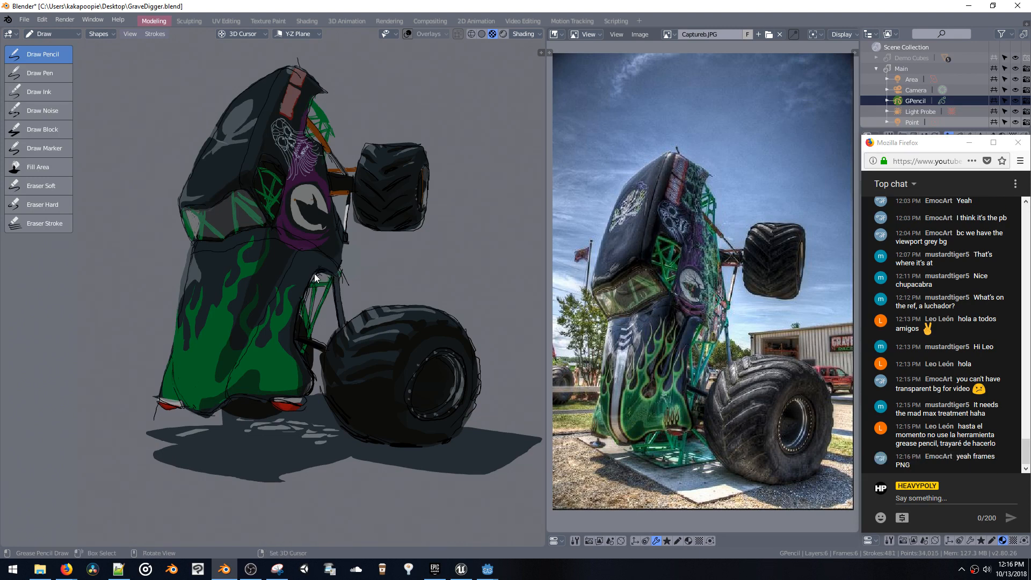
Sketch black pencil lines around the top of the green frame in the wheel arch, undoing the unwanted stroke
drag(322, 273, 311, 281)
key(ctrl+z)
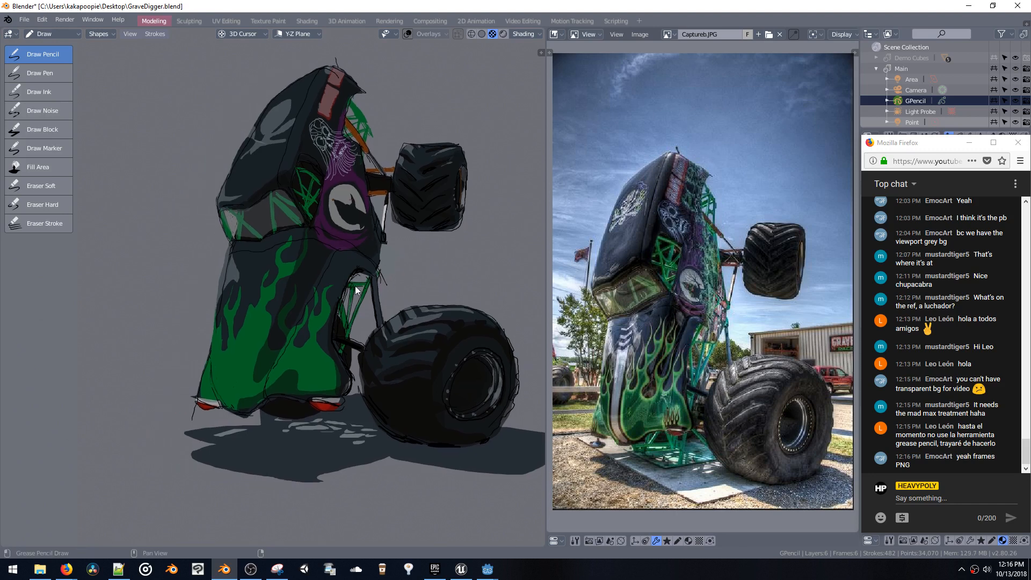
shift+middle_drag(331, 233, 406, 257)
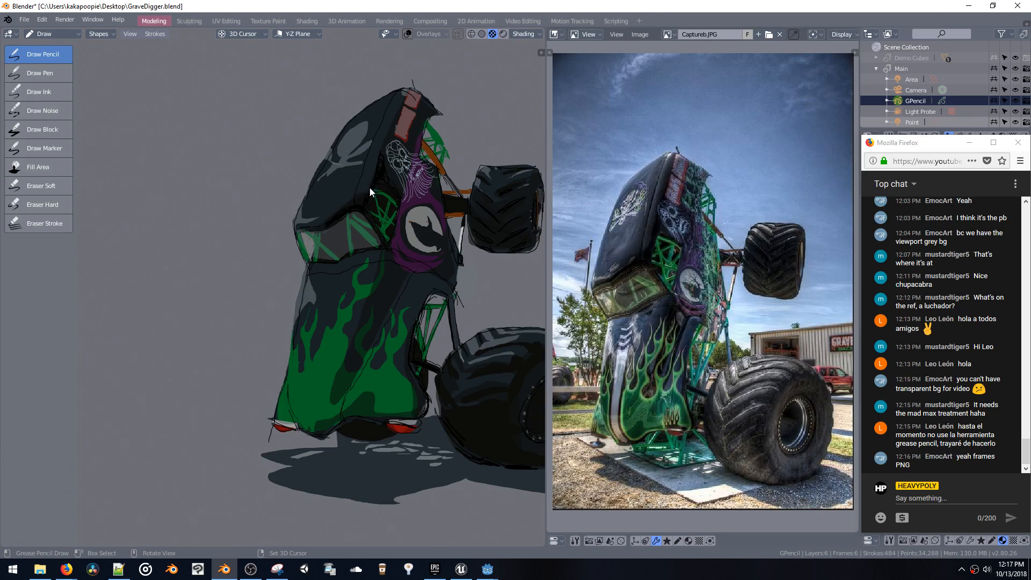
Add black pencil lines around the green side-window bars and the chassis bars behind the body, undoing the unwanted strokes
mouse_move(377, 195)
mouse_down()
mouse_move(386, 218)
mouse_move(378, 197)
mouse_up()
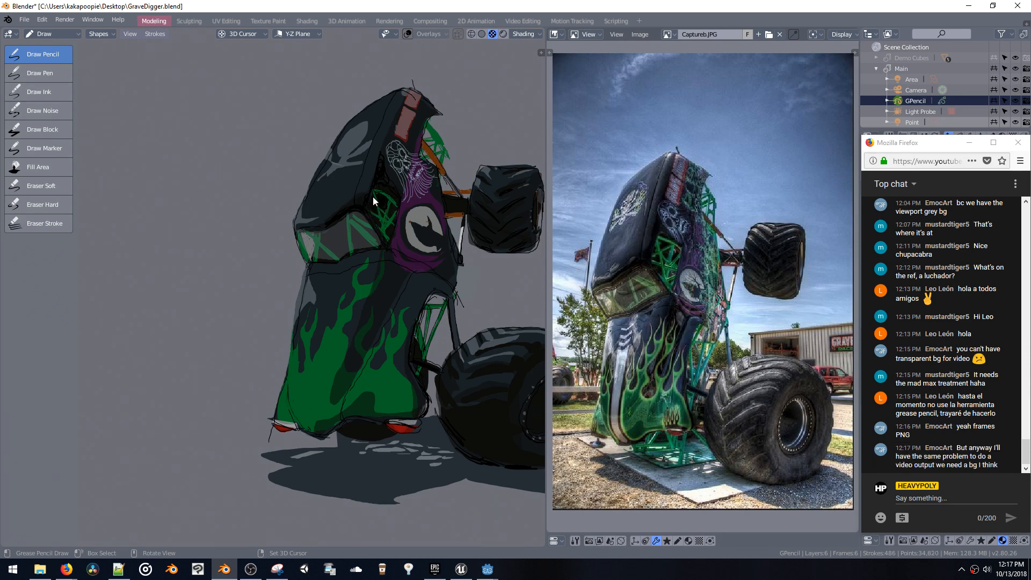
mouse_move(375, 218)
mouse_down()
mouse_move(386, 230)
mouse_move(383, 213)
mouse_up()
key(ctrl+z)
key(ctrl+z)
key(ctrl+z)
drag(445, 183, 452, 191)
shift+middle_drag(454, 190, 374, 190)
ctrl+middle_drag(382, 198, 386, 218)
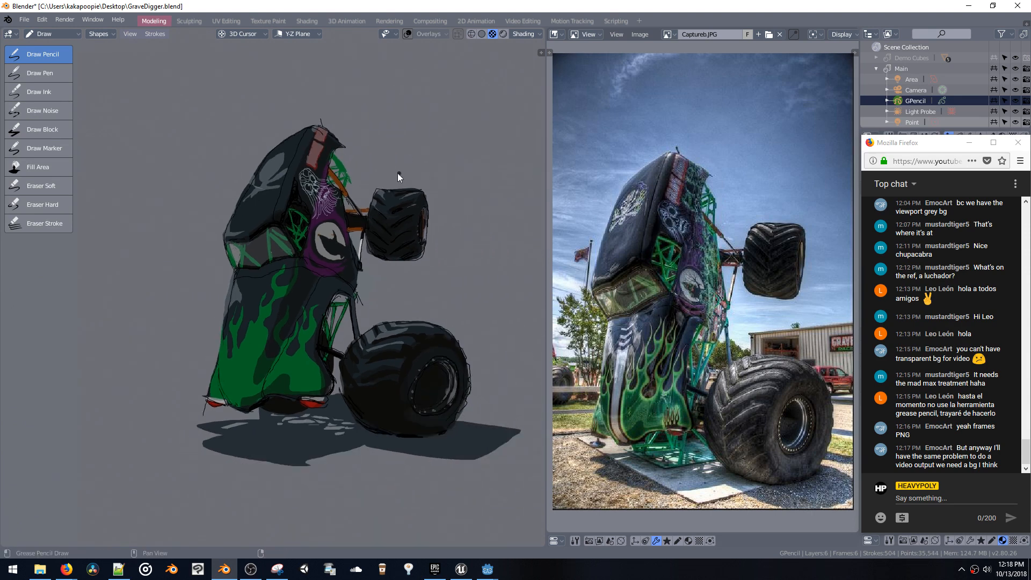
Sketch black pencil tread lines across the side of the large tyre, undoing the unwanted strokes
drag(397, 173, 397, 173)
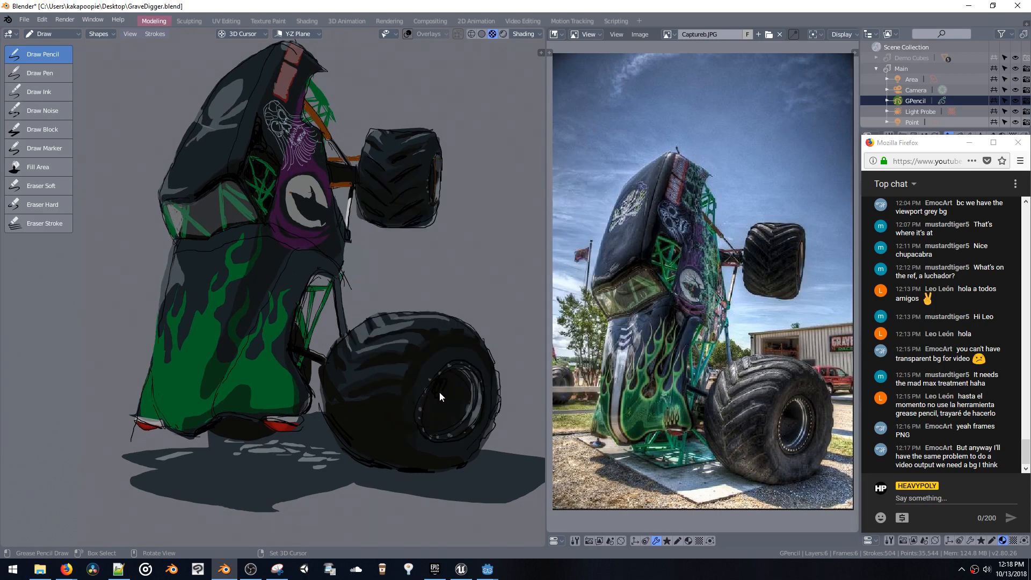
key(ctrl+z)
key(ctrl+z)
shift+middle_drag(332, 318, 340, 297)
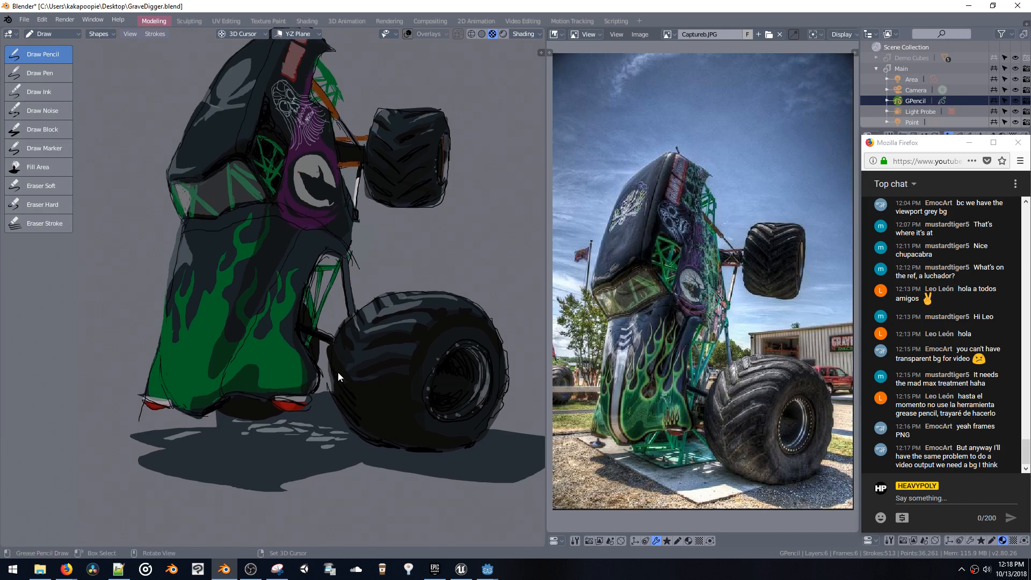
drag(337, 372, 337, 340)
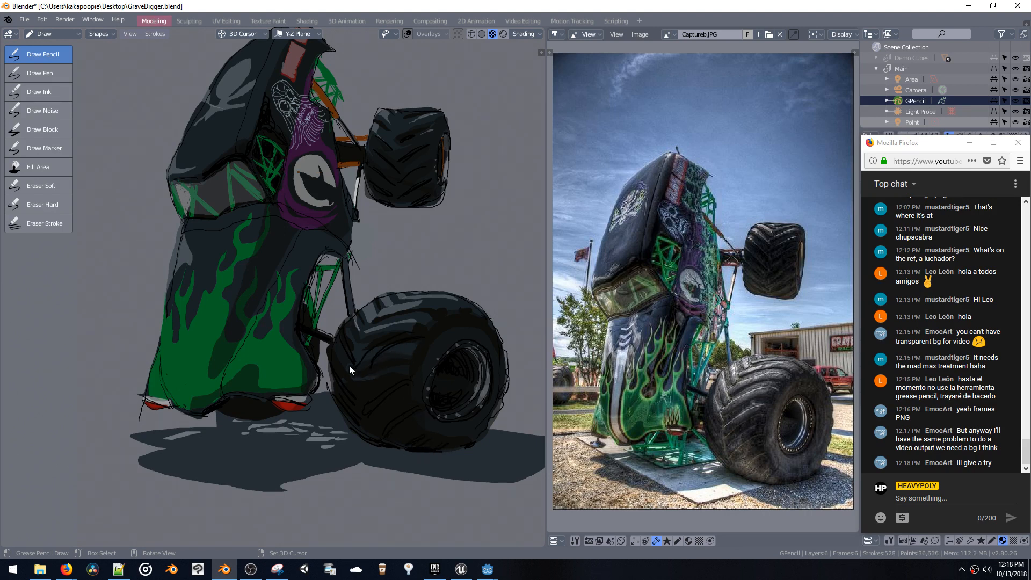
key(ctrl+z)
key(ctrl+z)
key(ctrl+z)
mouse_move(301, 346)
shift+middle_down()
mouse_move(333, 292)
mouse_move(306, 263)
mouse_move(292, 269)
mouse_move(300, 306)
shift+middle_up()
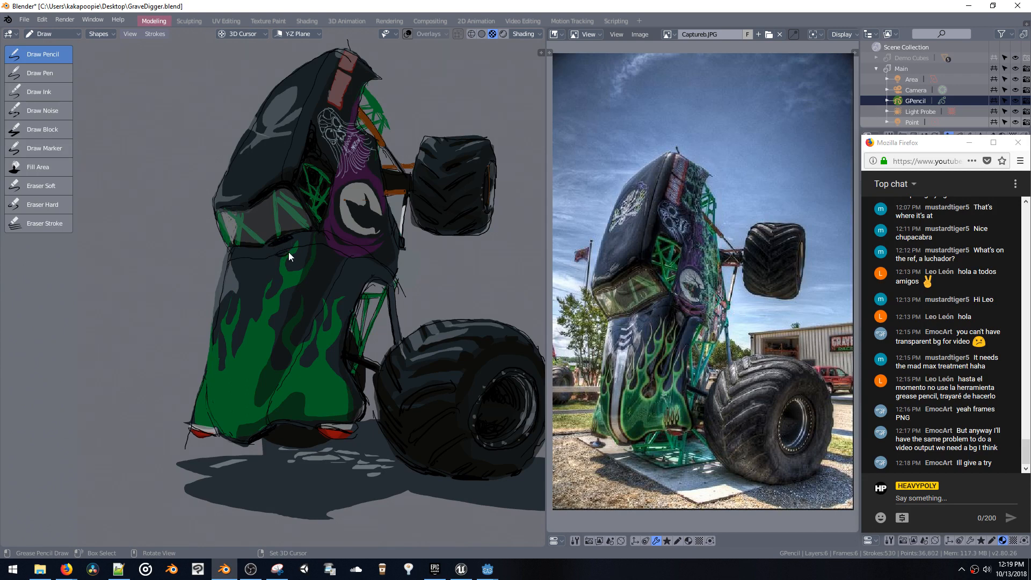
Add a black pencil accent on the hood below the windshield and undo the hatching scribbled down the hood's centre
drag(288, 253, 290, 254)
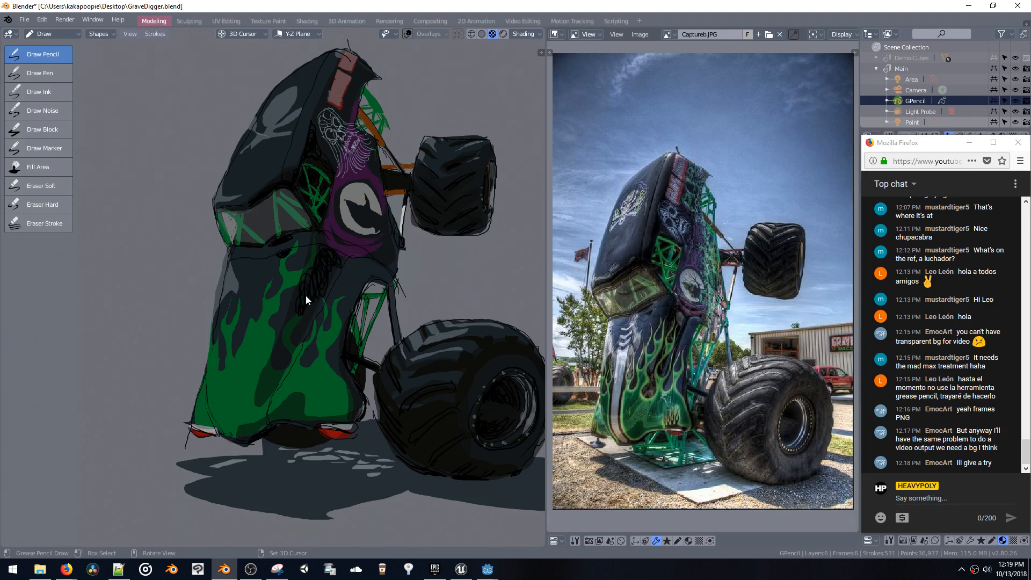
key(ctrl+z)
scroll(265, 176, down, 4)
scroll(247, 194, up, 3)
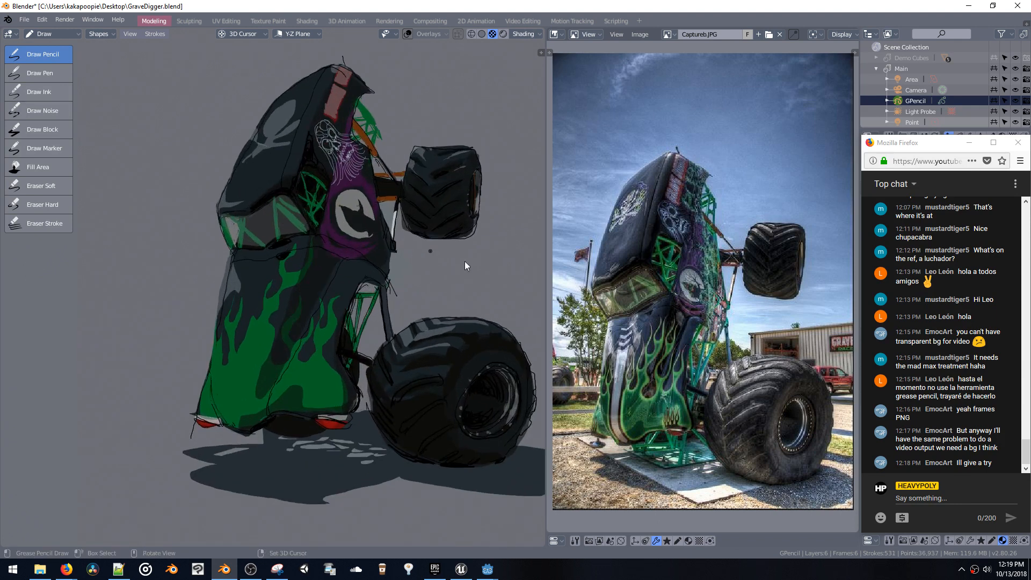
Select the Fill.007 material and darken its fill colour to near black
key(shift+v)
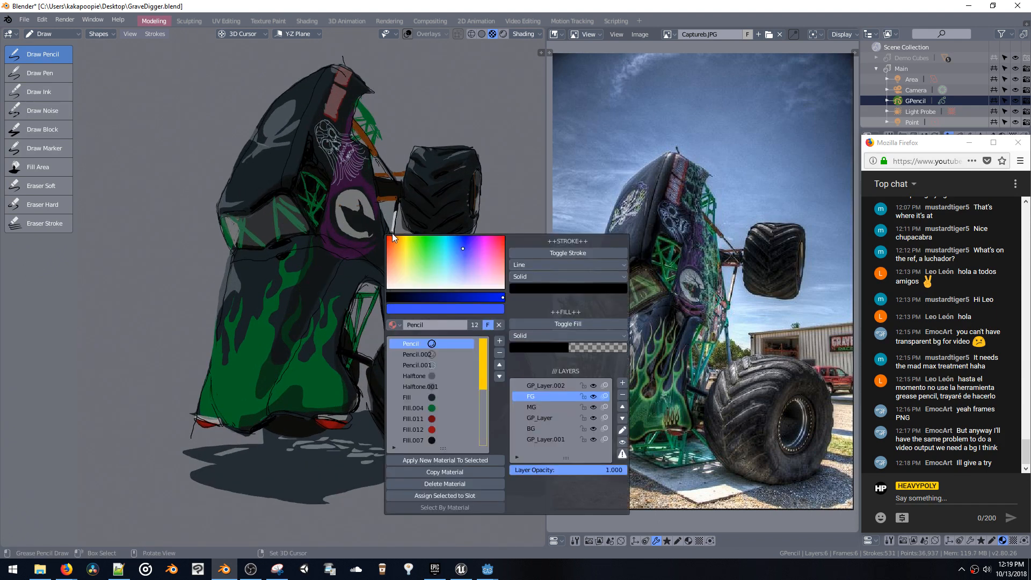
click(413, 397)
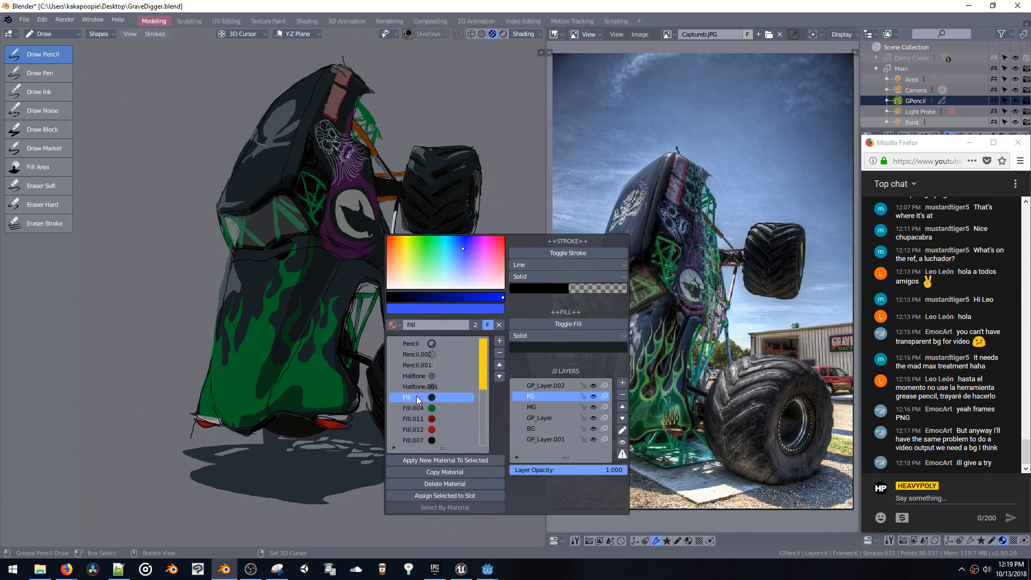
click(539, 348)
drag(533, 268, 525, 267)
click(416, 440)
click(524, 346)
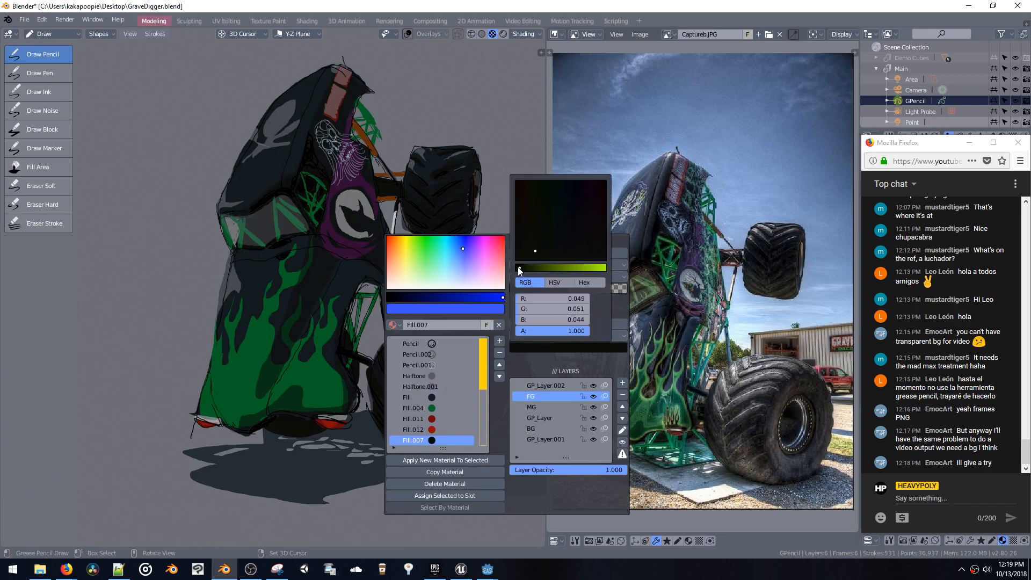
drag(517, 266, 517, 266)
Try painting a near-black filled shadow down the middle of the hood on the FG layer, then undo it
scroll(356, 227, down, 2)
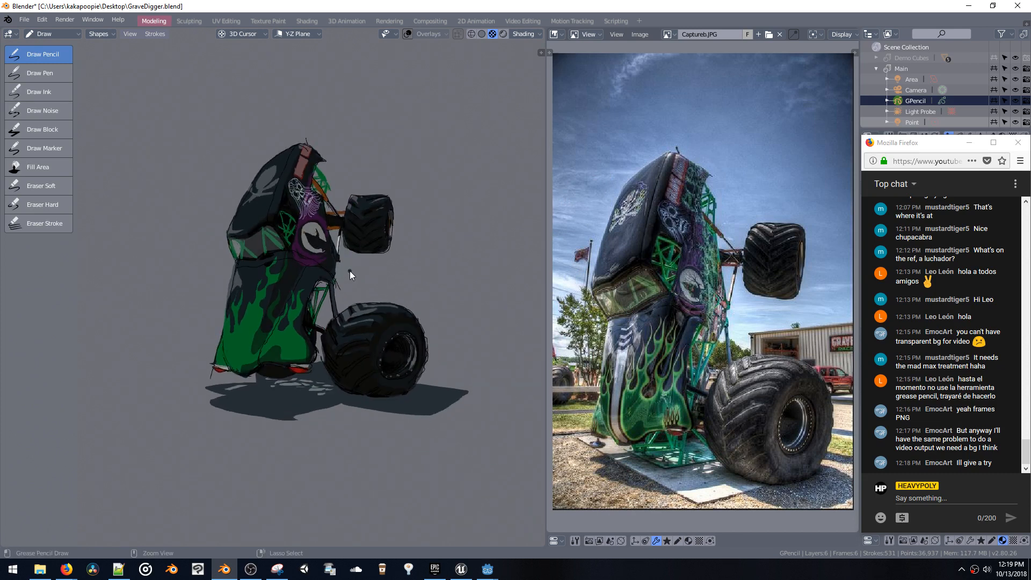
mouse_move(348, 264)
ctrl+middle_down()
mouse_move(356, 224)
mouse_move(390, 220)
ctrl+middle_up()
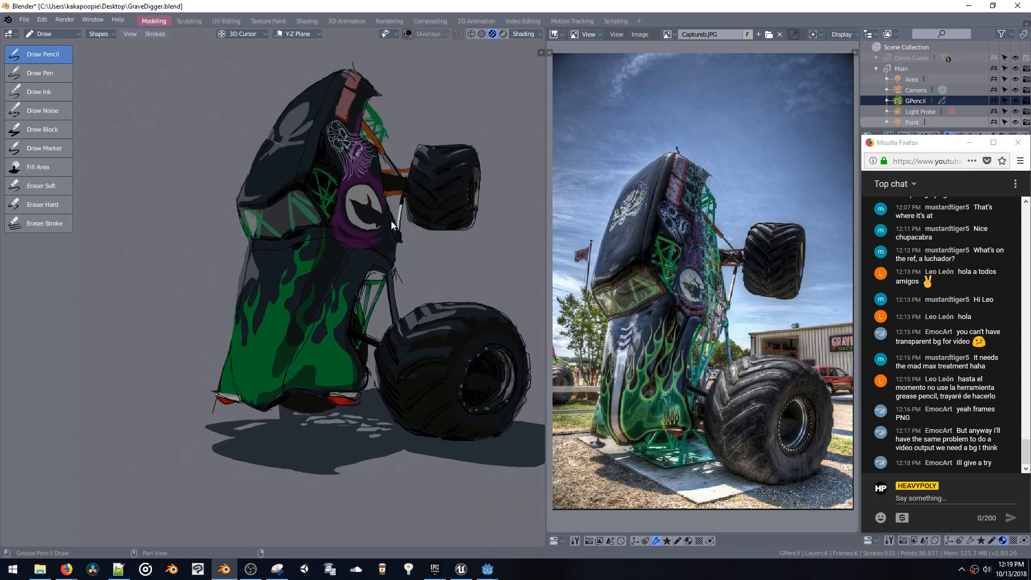
key(shift+v)
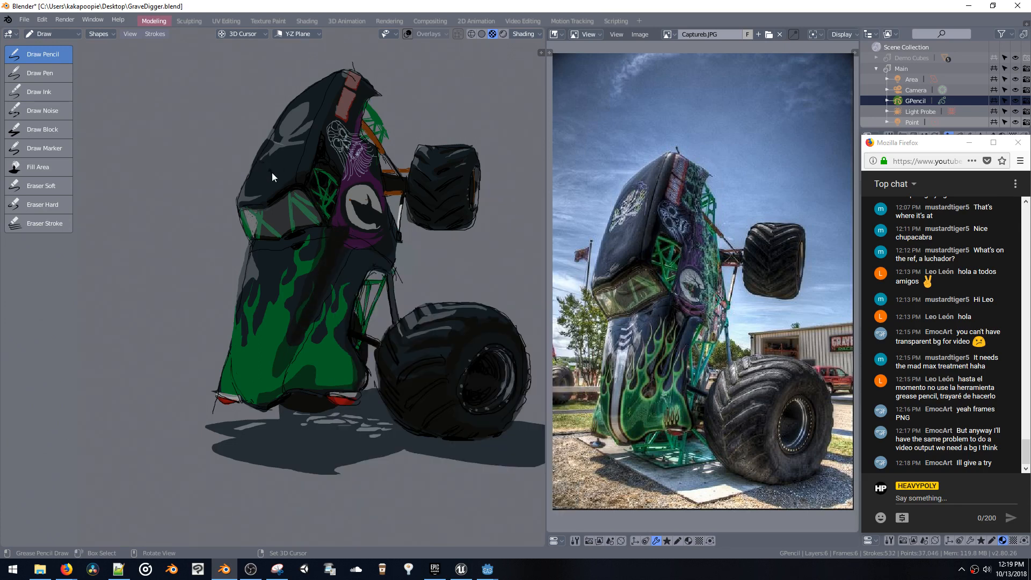
key(ctrl+z)
key(ctrl+z)
Switch to the MG layer and paint a dark filled shadow down the middle of the hood, undoing the unwanted shapes
key(shift+v)
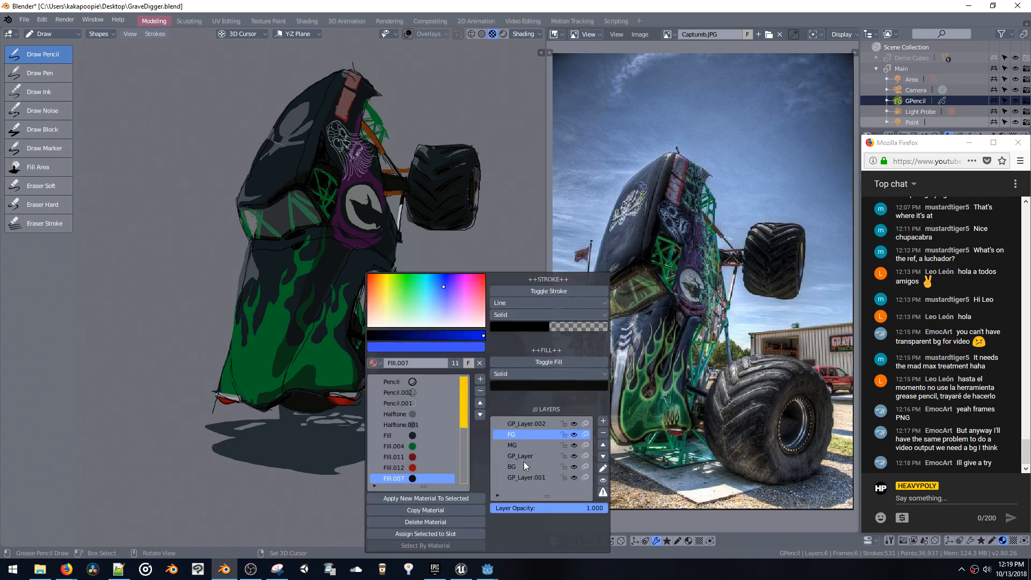
click(519, 444)
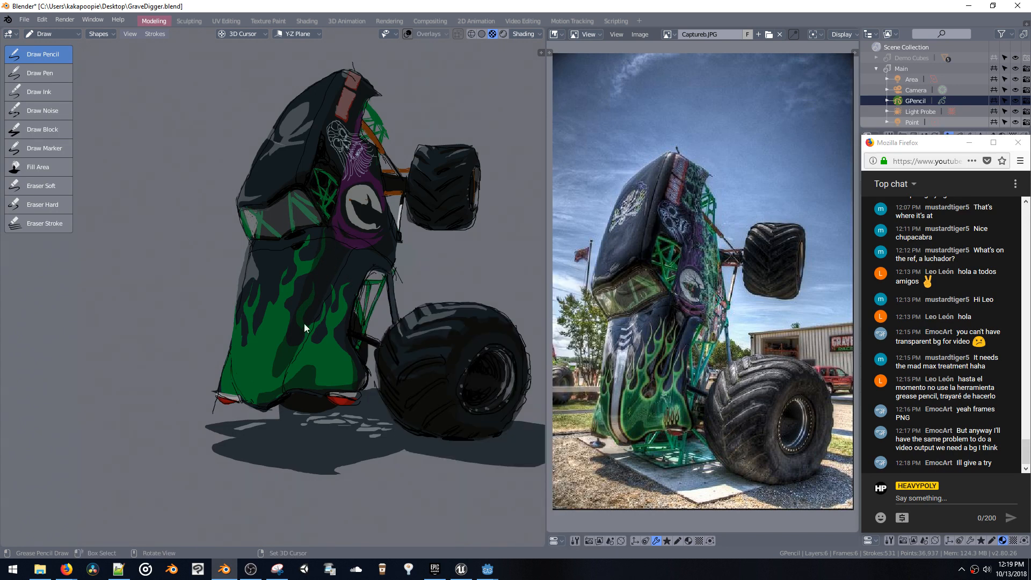
key(ctrl+z)
mouse_move(359, 224)
mouse_down()
mouse_move(354, 134)
mouse_move(327, 120)
mouse_move(331, 161)
mouse_up()
drag(331, 217, 332, 222)
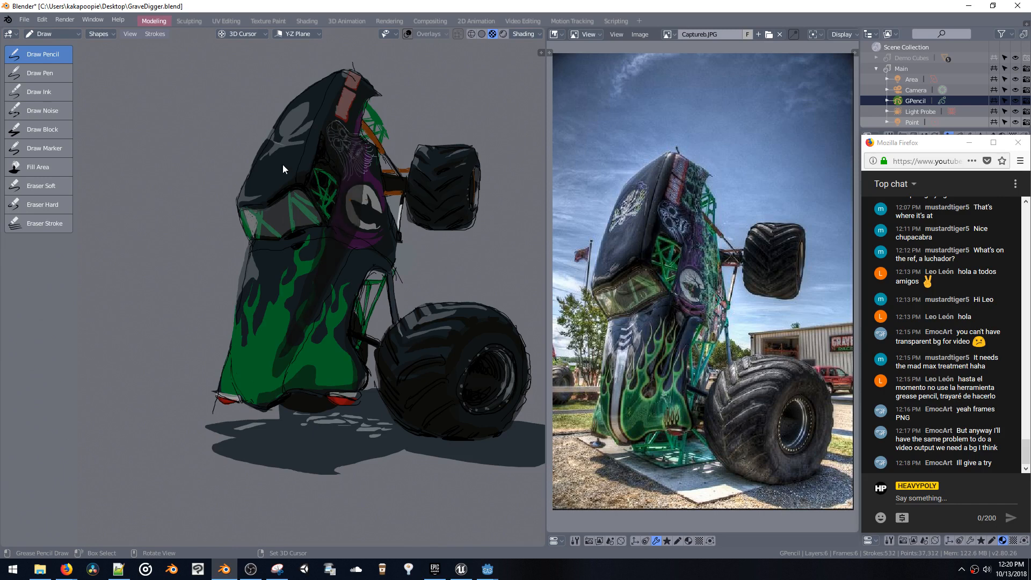
key(ctrl+z)
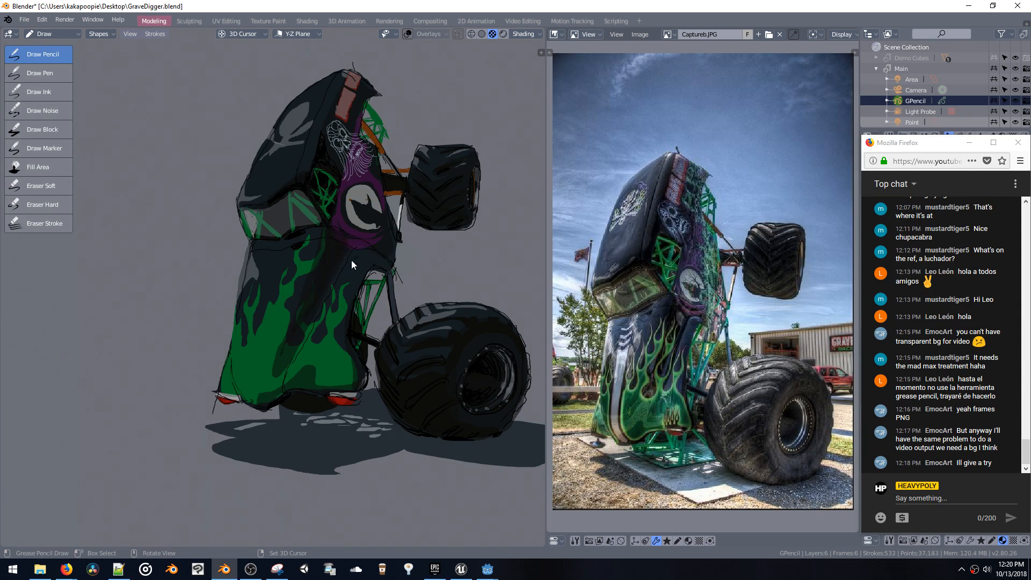
key(ctrl+z)
mouse_move(292, 205)
shift+middle_down()
mouse_move(298, 211)
mouse_move(253, 208)
mouse_move(233, 193)
shift+middle_up()
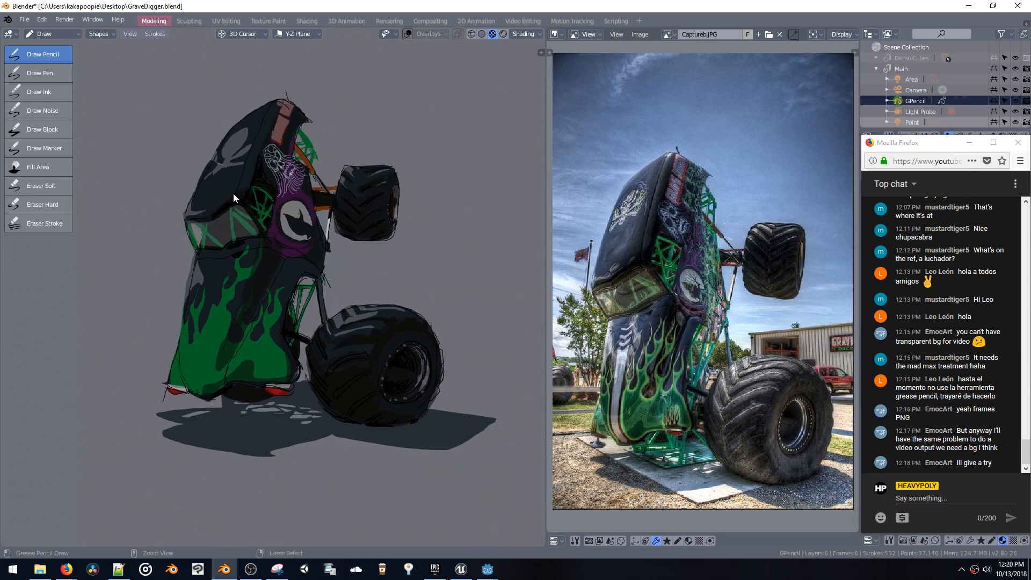
ctrl+middle_drag(401, 284, 375, 260)
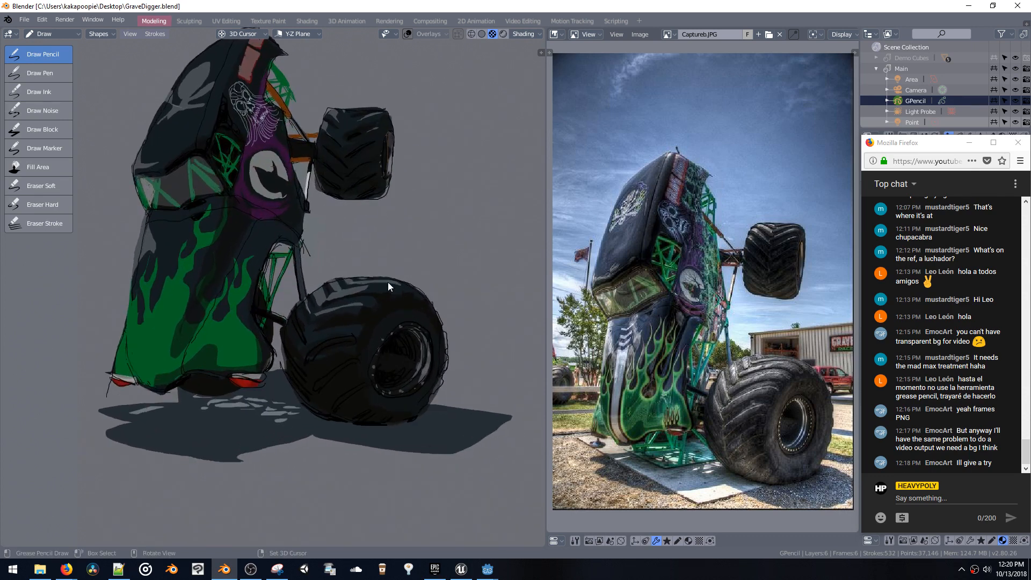
Duplicate the Pencil material and set the copy's stroke colour to light grey with RGB values of 0.804
key(shift+v)
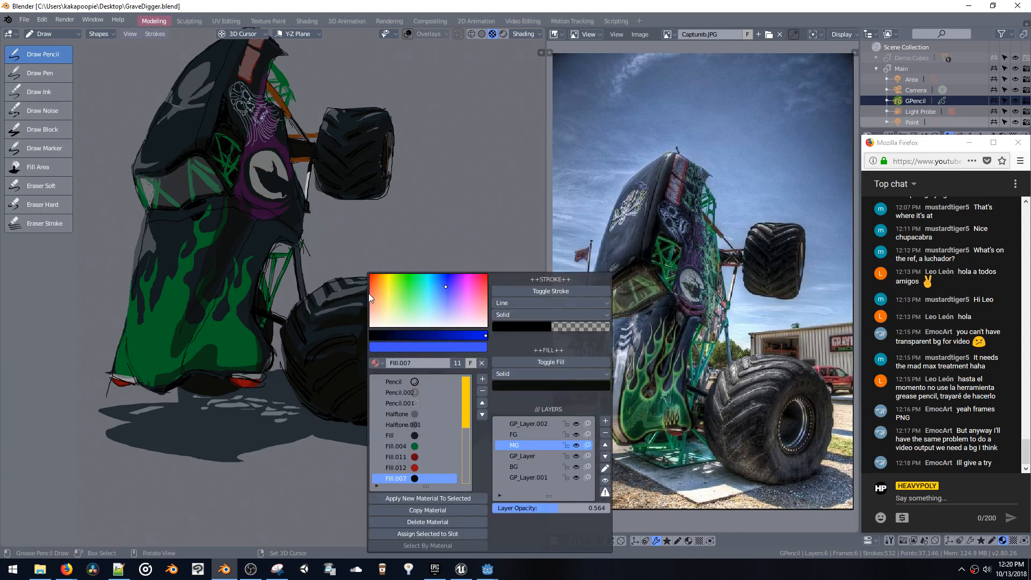
click(431, 380)
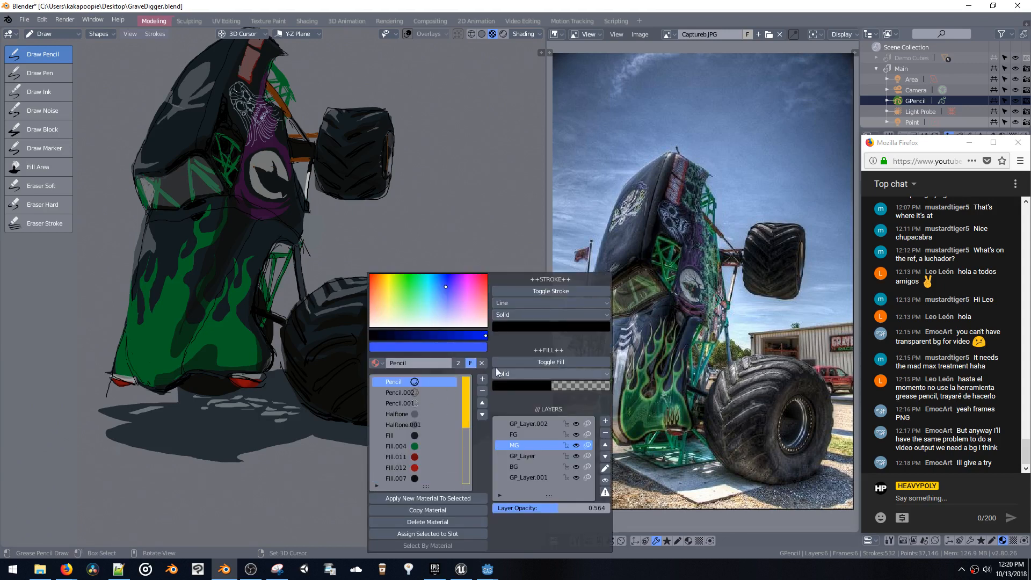
click(405, 509)
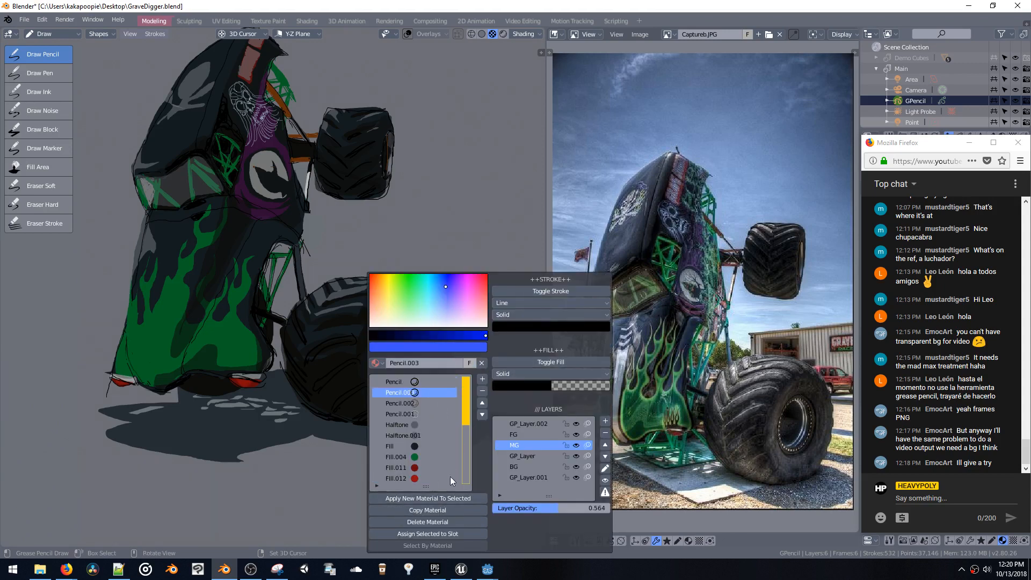
click(520, 385)
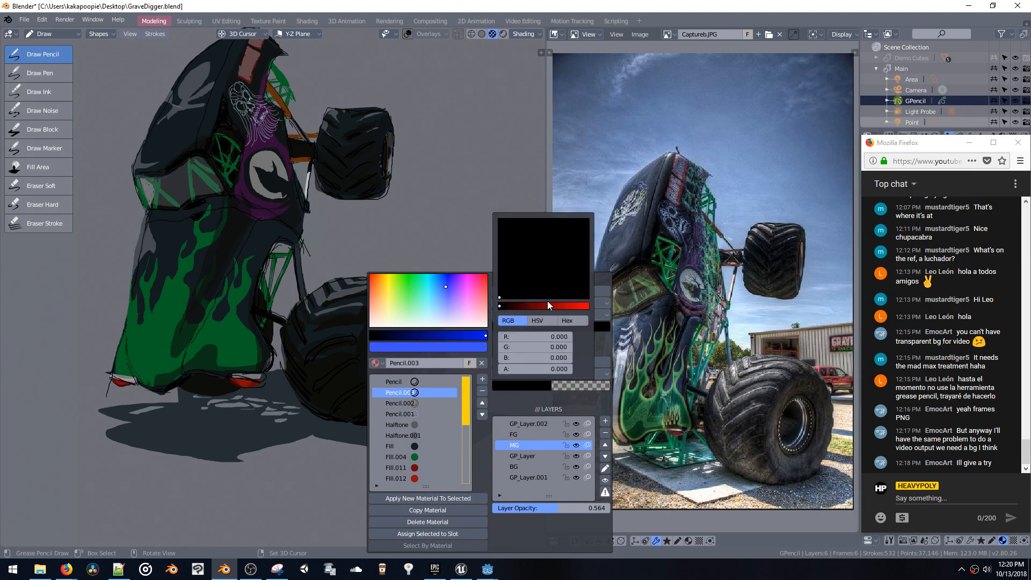
mouse_move(549, 305)
mouse_down()
mouse_move(583, 305)
mouse_move(497, 306)
mouse_up()
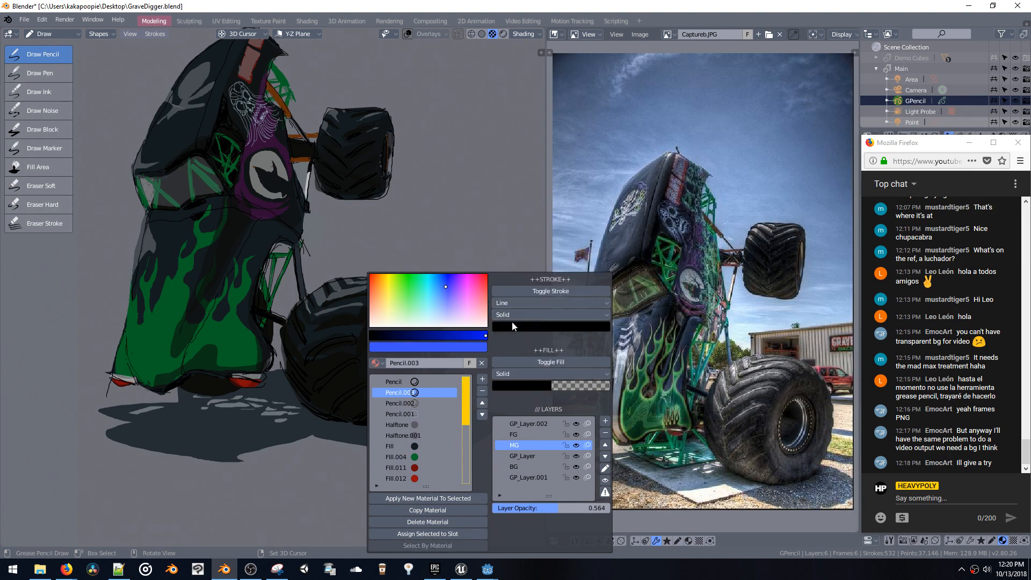
click(512, 324)
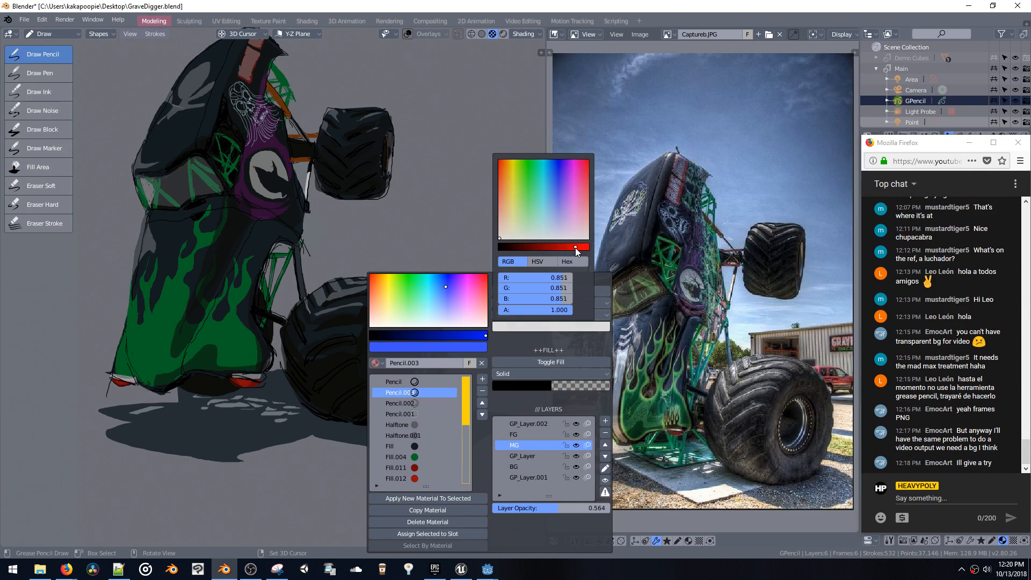
drag(575, 247, 571, 248)
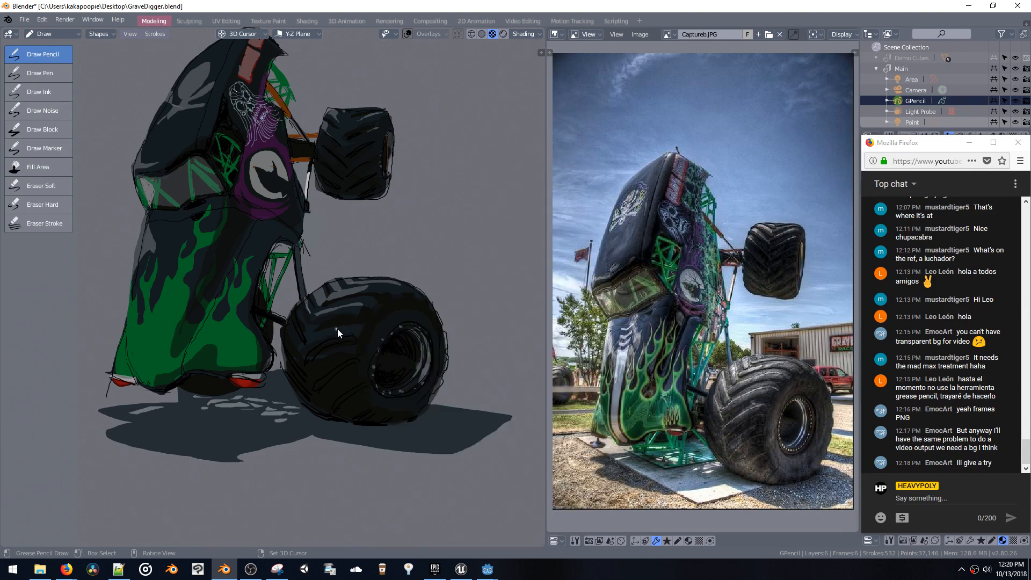
Undo the test highlight on the large tyre and darken the copied pencil material's stroke colour to a mid grey
key(ctrl+z)
key(shift+v)
click(511, 326)
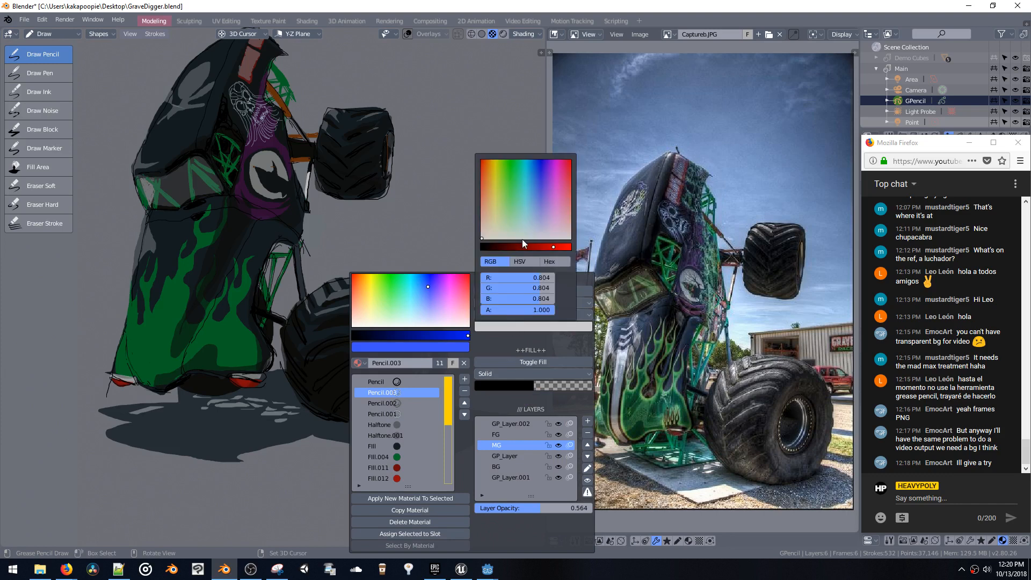
click(521, 245)
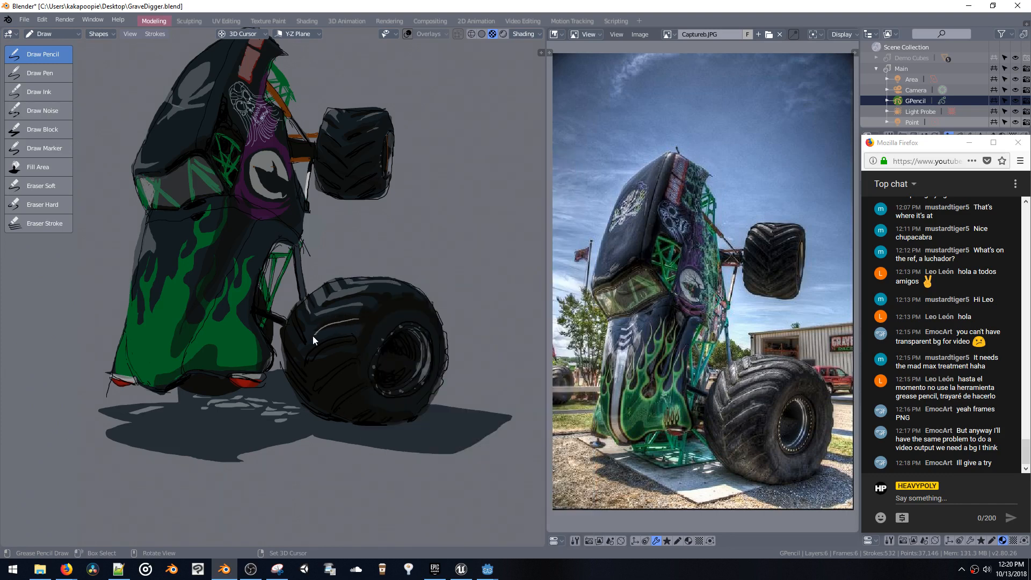
Try painting grey highlight strokes on the large tyre's upper treads, then undo them
drag(312, 336, 354, 320)
key(ctrl+z)
mouse_move(298, 343)
mouse_down()
mouse_move(363, 324)
mouse_move(312, 332)
mouse_up()
key(ctrl+z)
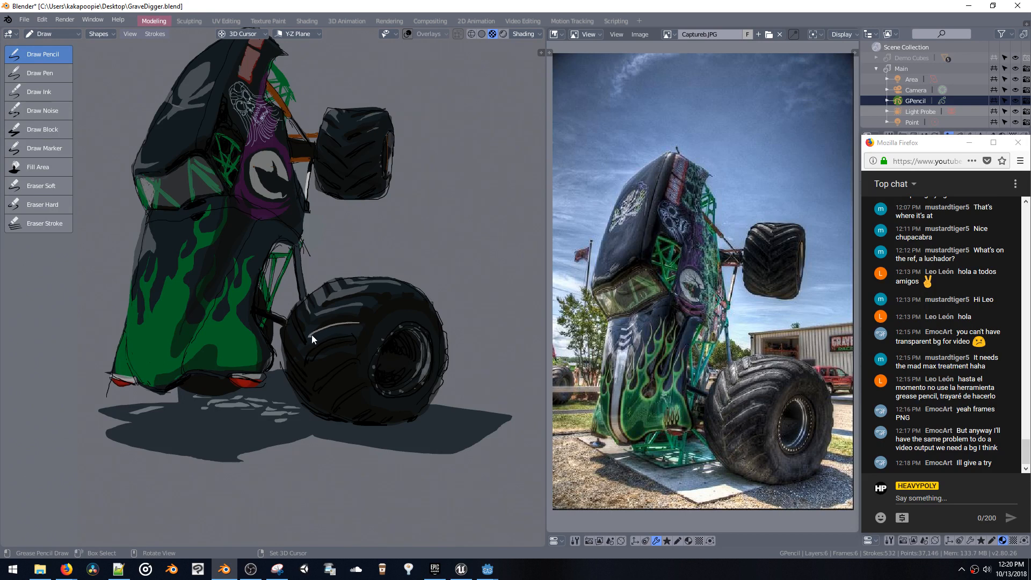
Add a new Grease Pencil layer above GP_Layer.002 for the grey tyre highlights
key(shift+v)
key(ctrl+z)
key(shift+v)
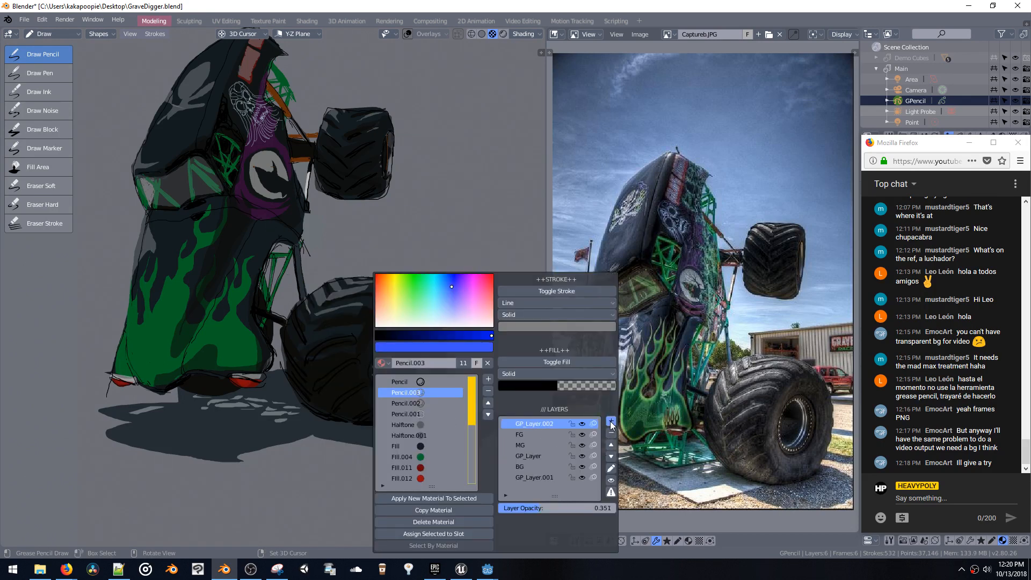
click(611, 421)
click(340, 313)
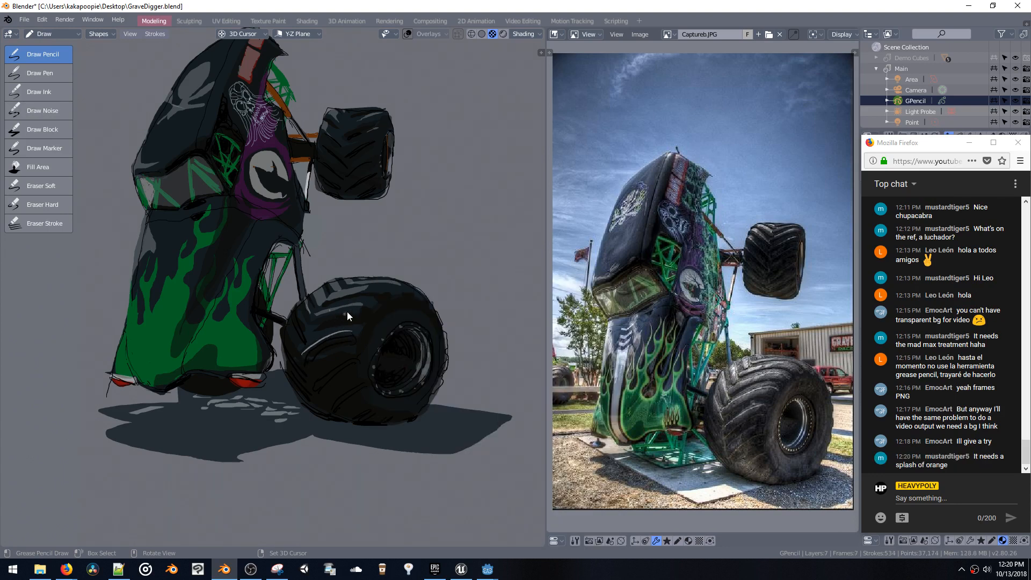
Paint grey highlight strokes along the upper treads of the large tyre, undoing the unwanted ones
key(ctrl+z)
key(ctrl+z)
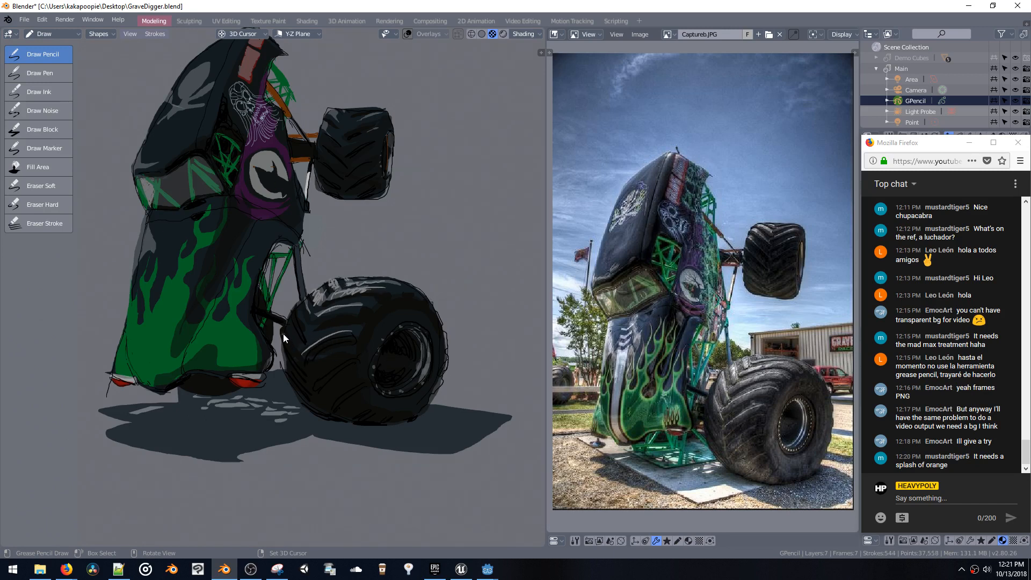
key(ctrl+z)
key(ctrl+z)
drag(305, 330, 299, 315)
key(ctrl+z)
middle_drag(341, 291, 326, 307)
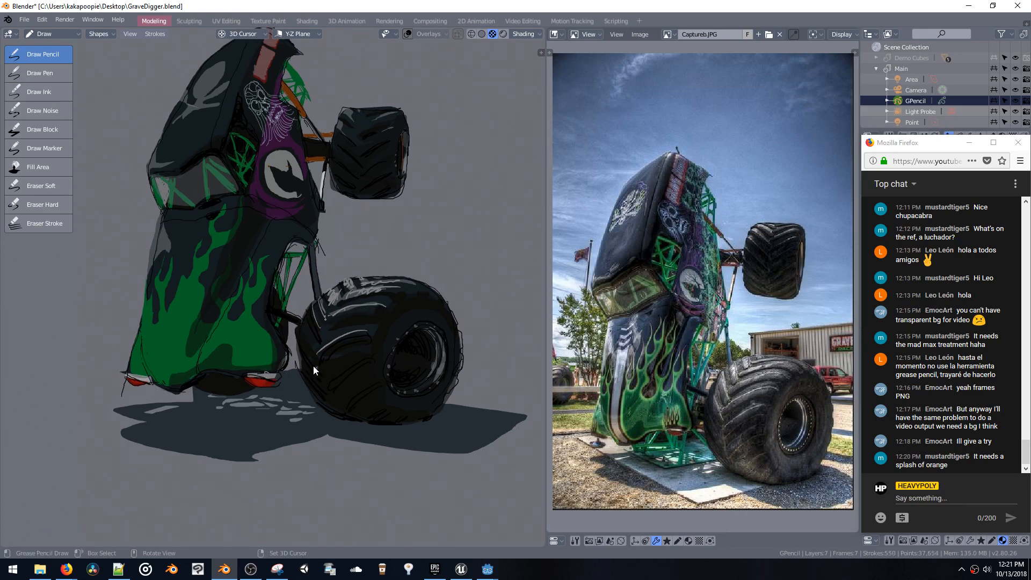
Add a highlight to the large wheel's rim, erase a stray stroke by the tyre's inner edge, and return to Draw Pencil
mouse_move(423, 363)
mouse_down()
mouse_move(432, 334)
mouse_move(421, 368)
mouse_up()
click(35, 220)
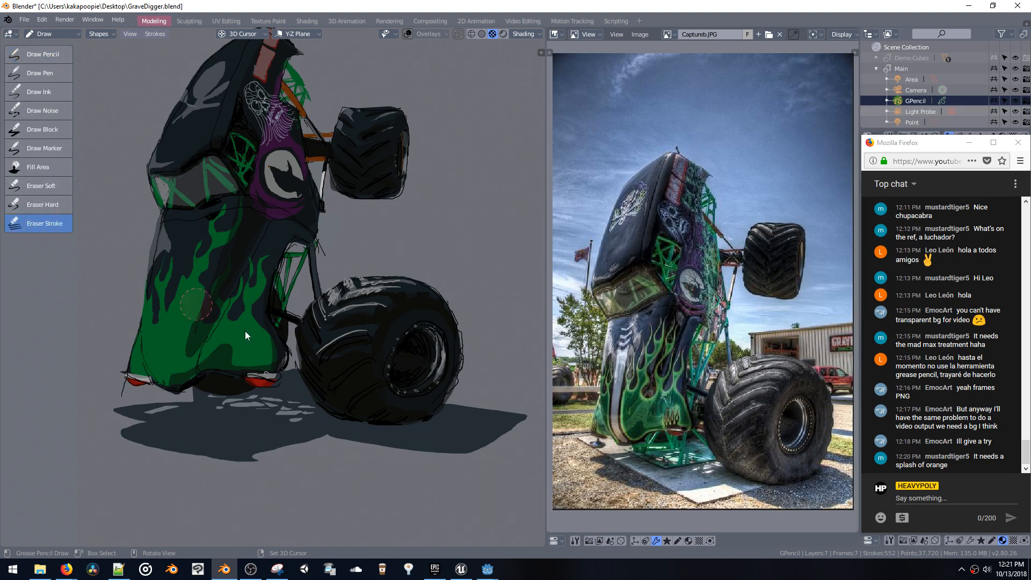
click(319, 353)
click(56, 56)
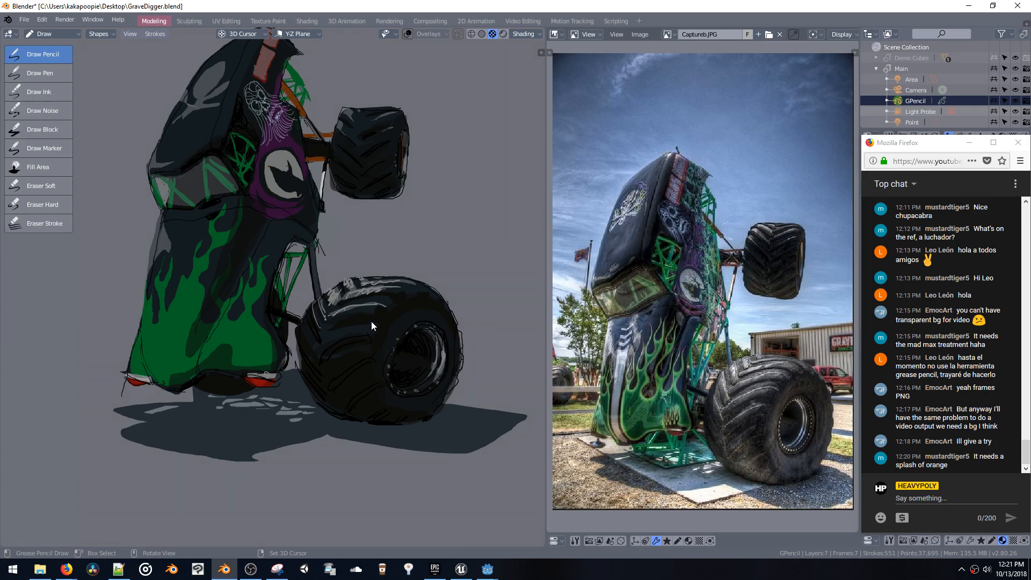
key(ctrl+z)
key(ctrl+z)
Adjust the opacity of the GP_Layer.003 highlight layer to 0.957
mouse_move(359, 229)
middle_down()
mouse_move(369, 233)
mouse_move(341, 270)
mouse_move(361, 259)
middle_up()
key(shift+v)
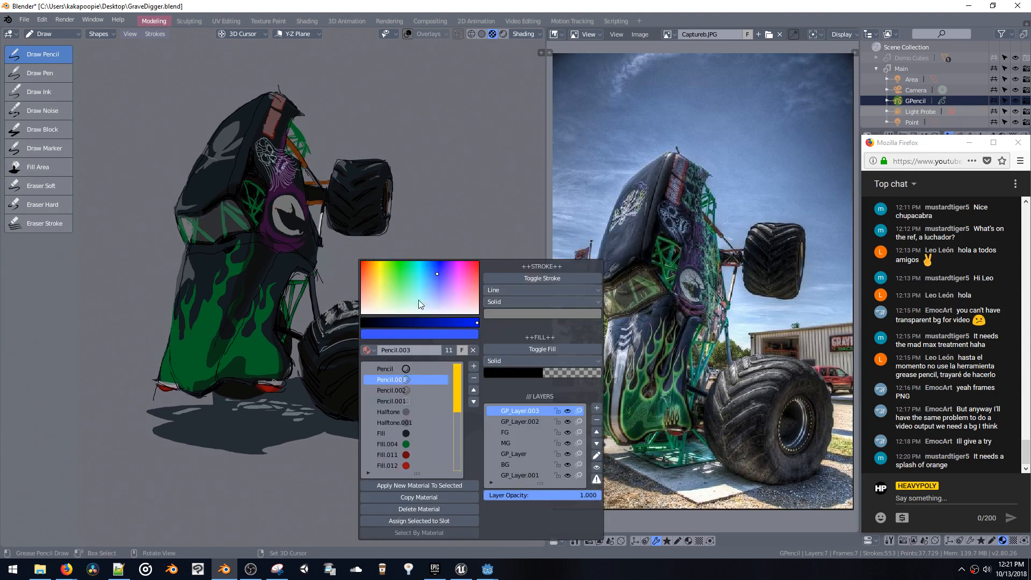
drag(548, 491, 484, 498)
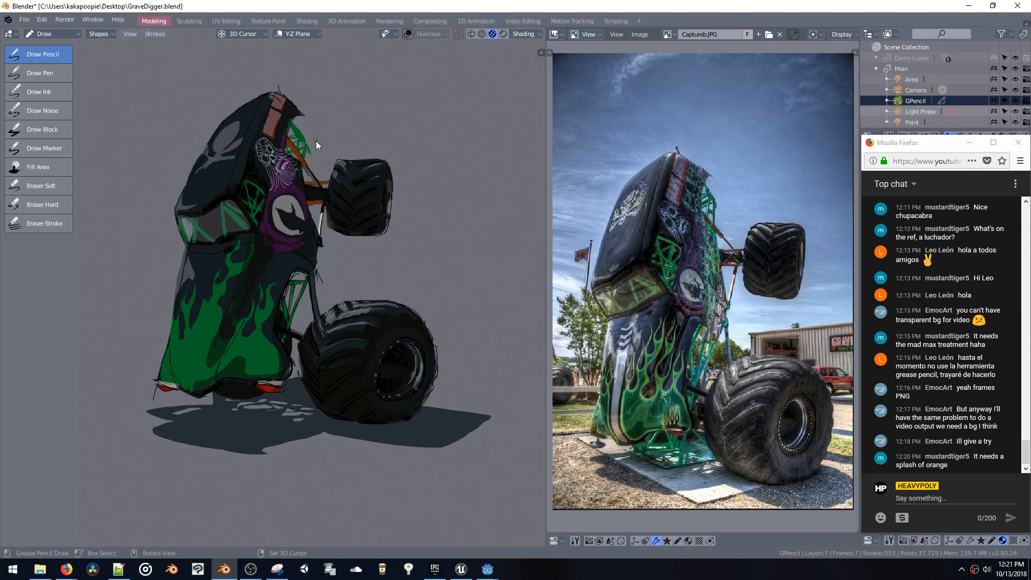
key(shift+v)
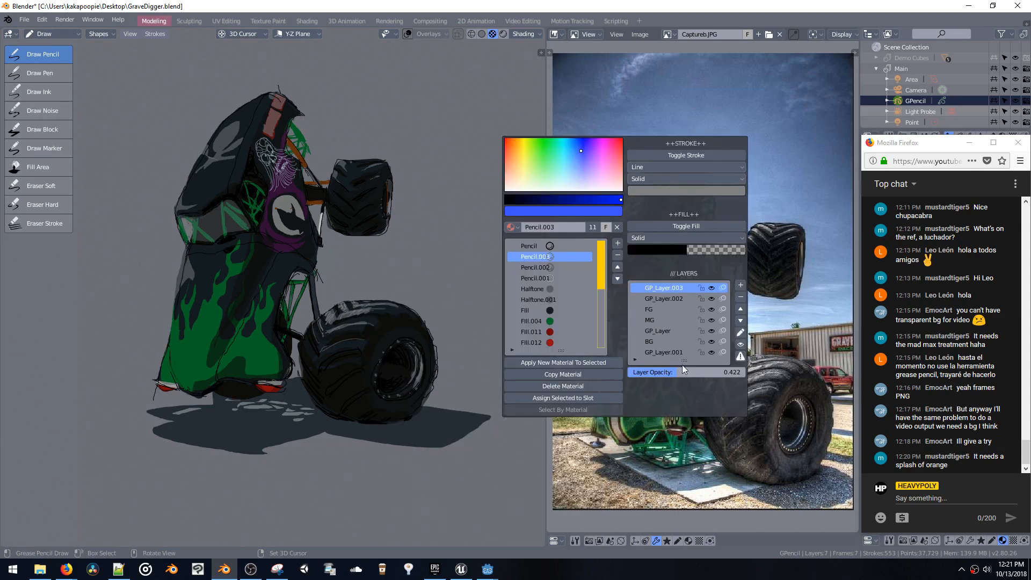
drag(682, 366, 756, 380)
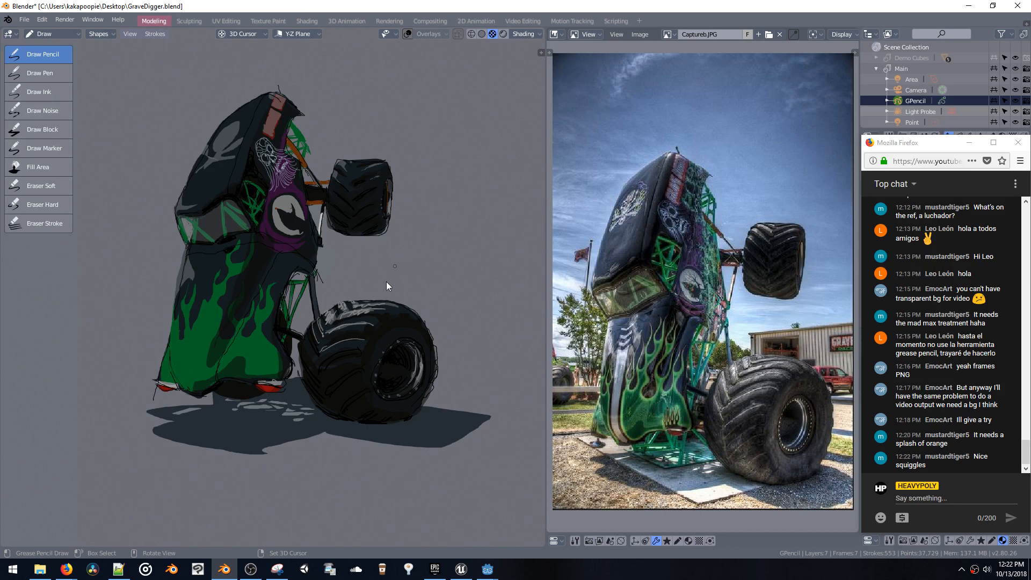
Sketch light strokes along the outer edge of the hood, undo the unwanted ones, and save the file
mouse_move(388, 333)
middle_down()
mouse_move(414, 321)
mouse_move(416, 296)
mouse_move(400, 307)
mouse_move(413, 306)
middle_up()
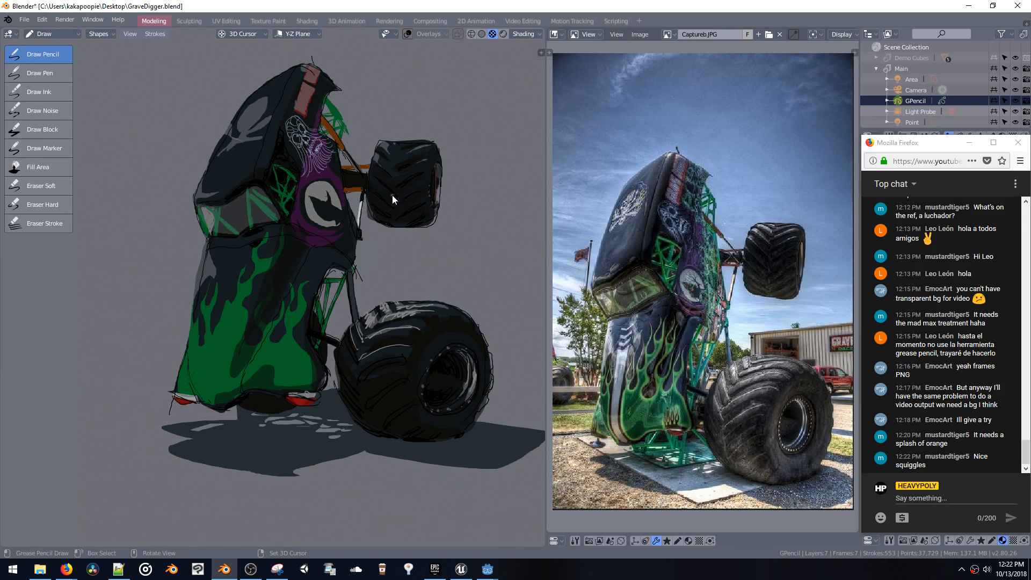
ctrl+middle_drag(392, 194, 401, 204)
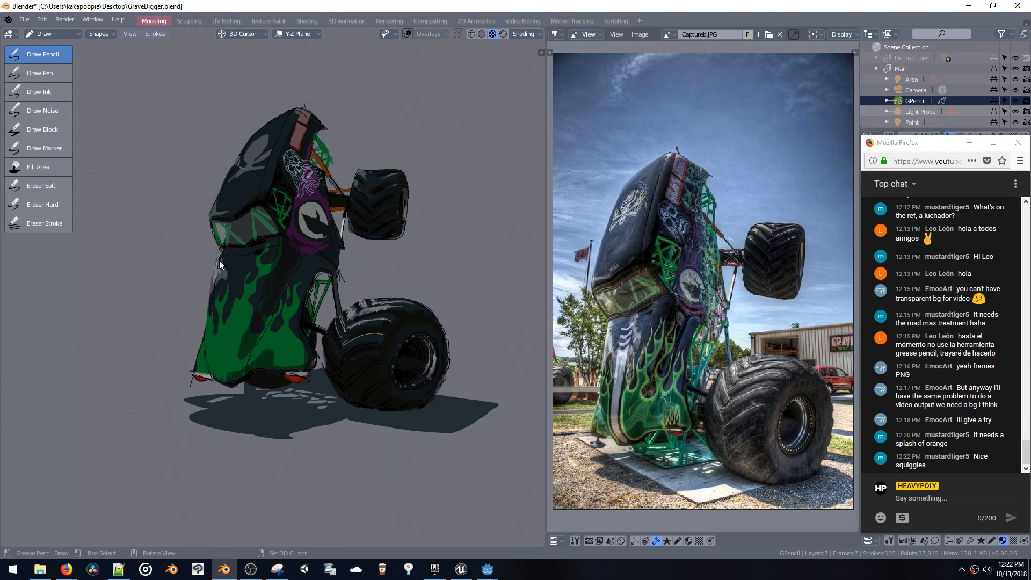
drag(219, 260, 216, 279)
key(ctrl+z)
key(ctrl+z)
shift+middle_drag(336, 227, 310, 242)
key(ctrl+s)
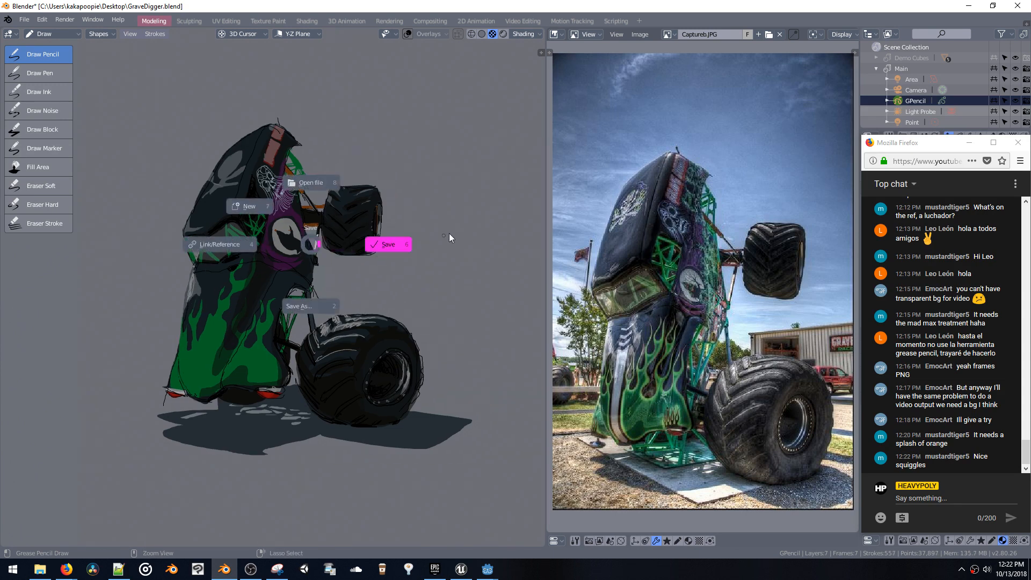
key(shift+v)
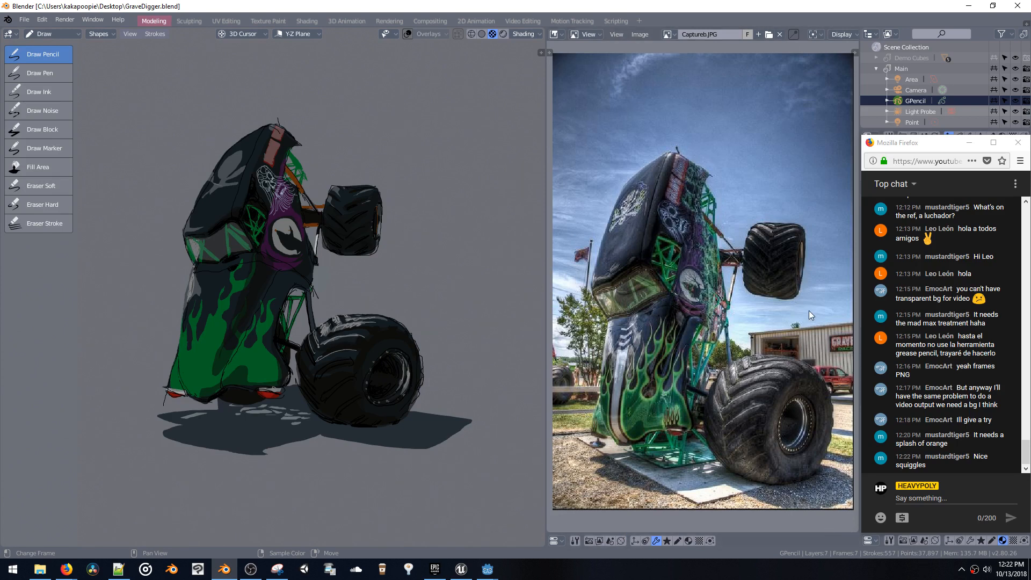
Enlarge the properties editor, add Noise and Build modifiers to the GPencil object, and play the animation
drag(796, 531, 794, 178)
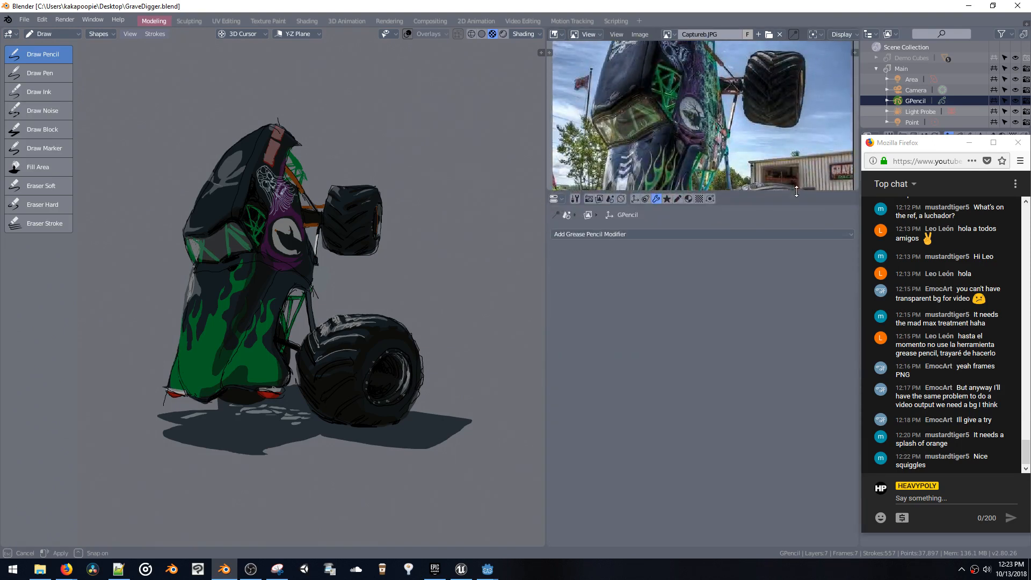
click(754, 237)
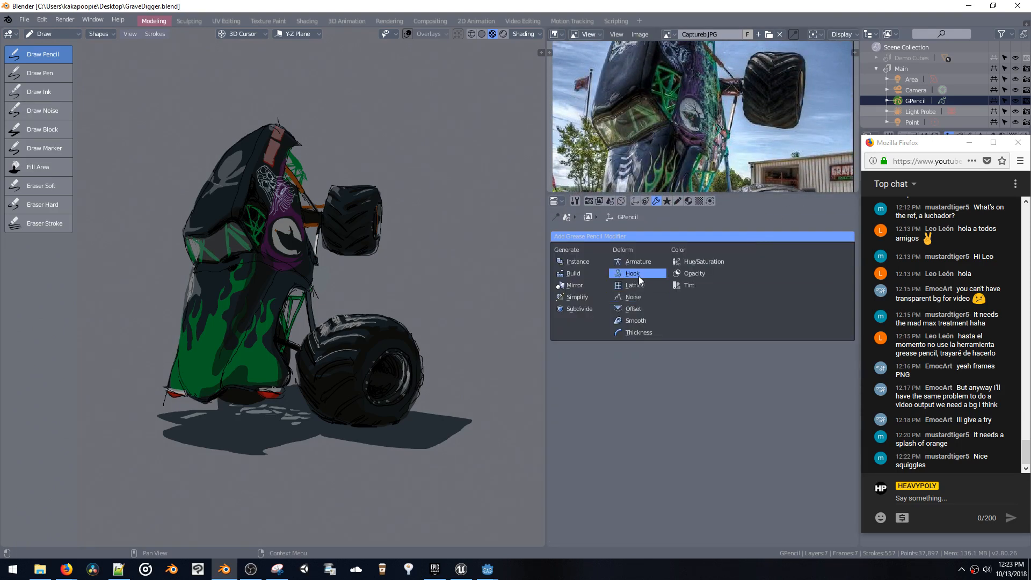
click(646, 296)
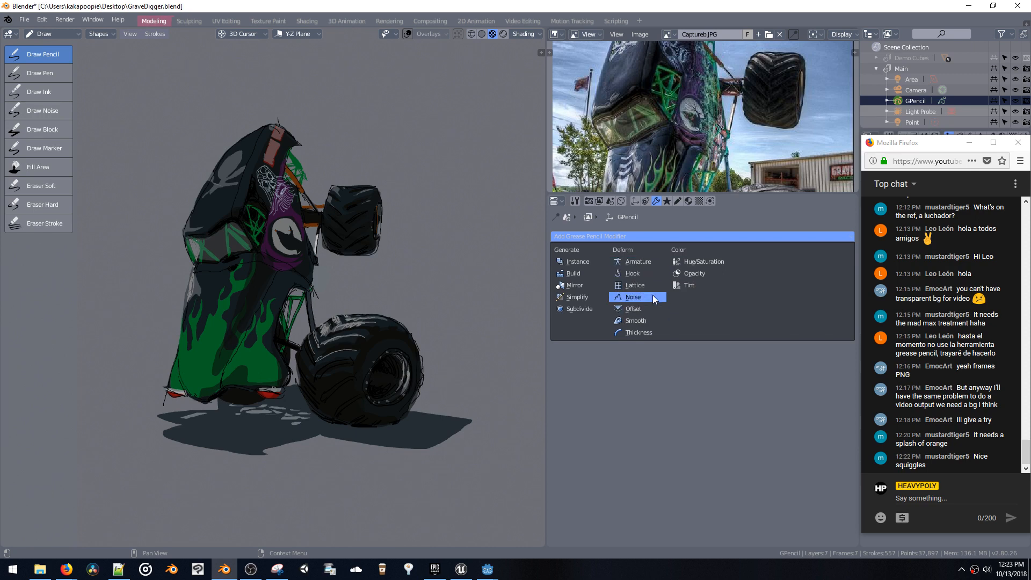
click(625, 237)
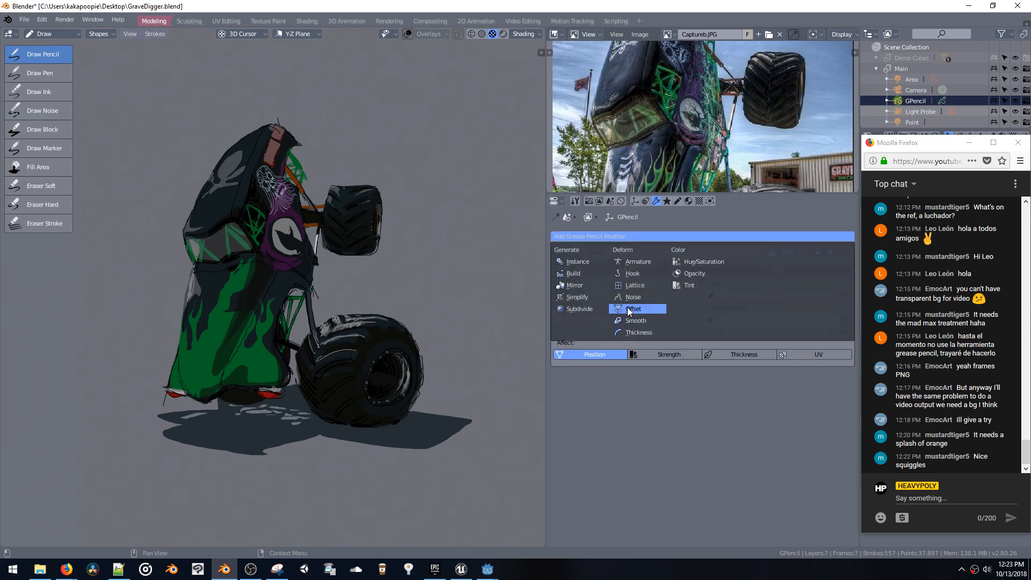
click(581, 273)
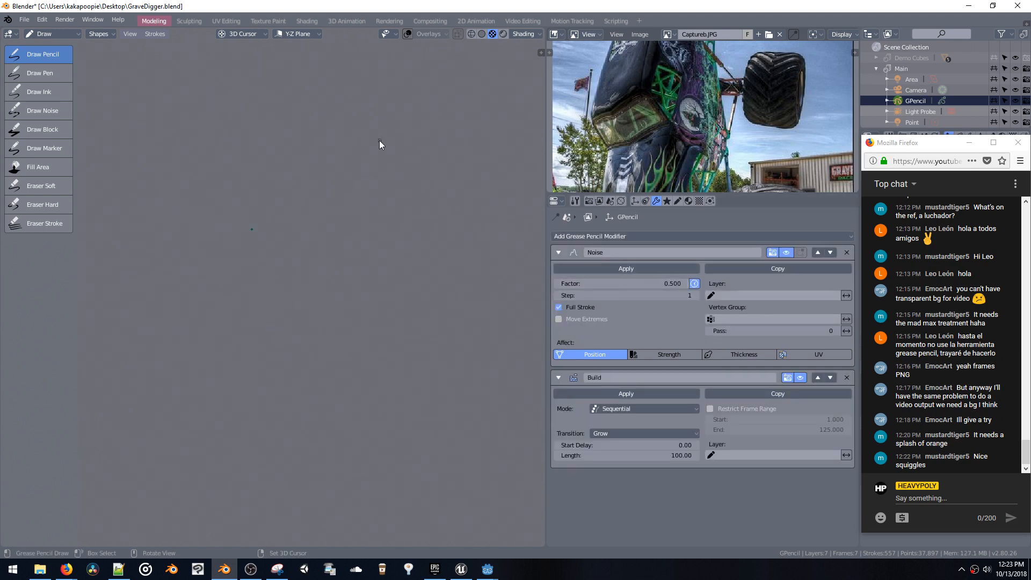
key(space)
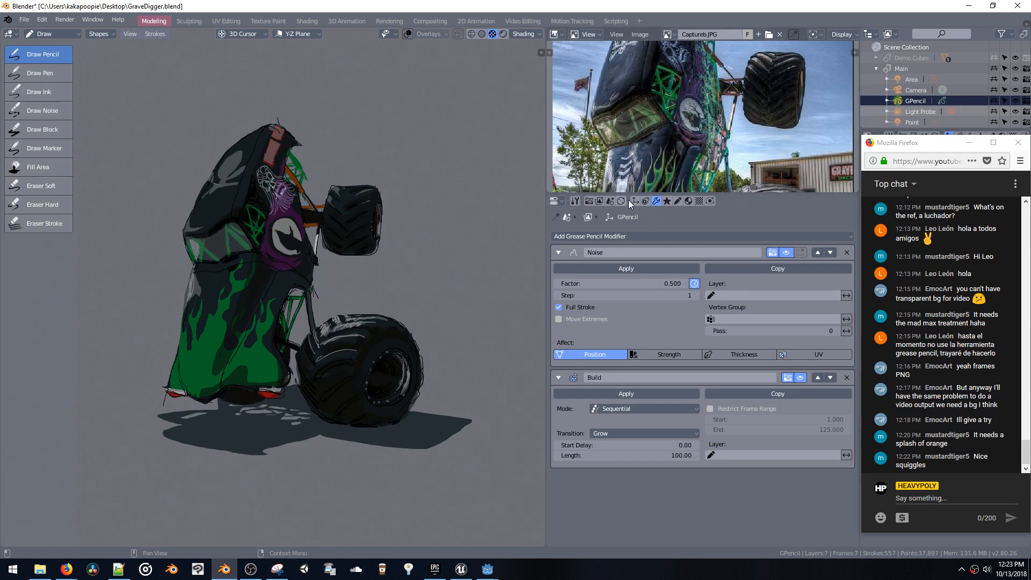
Move the chat window out of the way and merge GP_Layer.003 down into GP_Layer.002
click(677, 201)
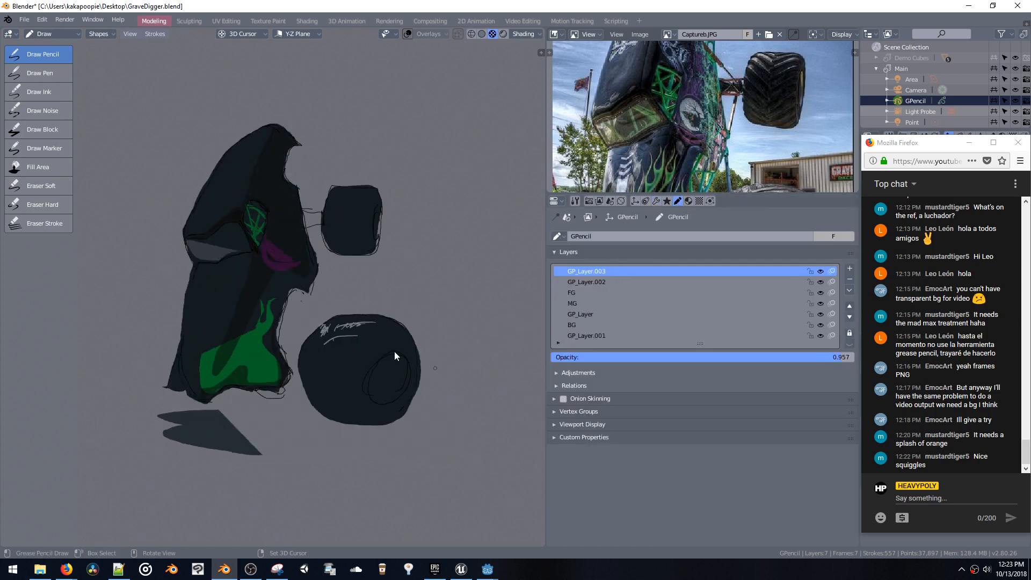
click(848, 290)
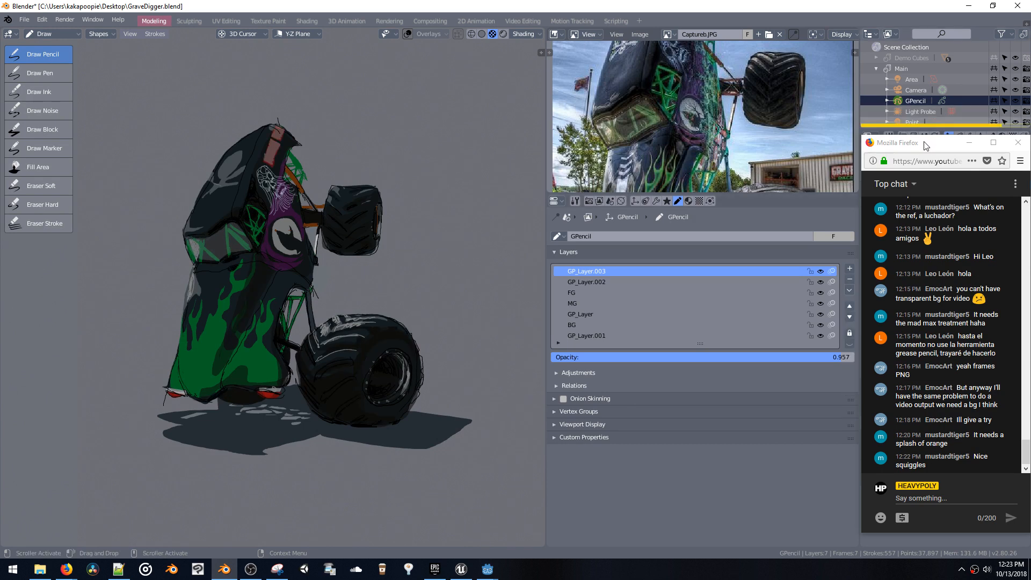
drag(924, 142, 987, 207)
click(848, 293)
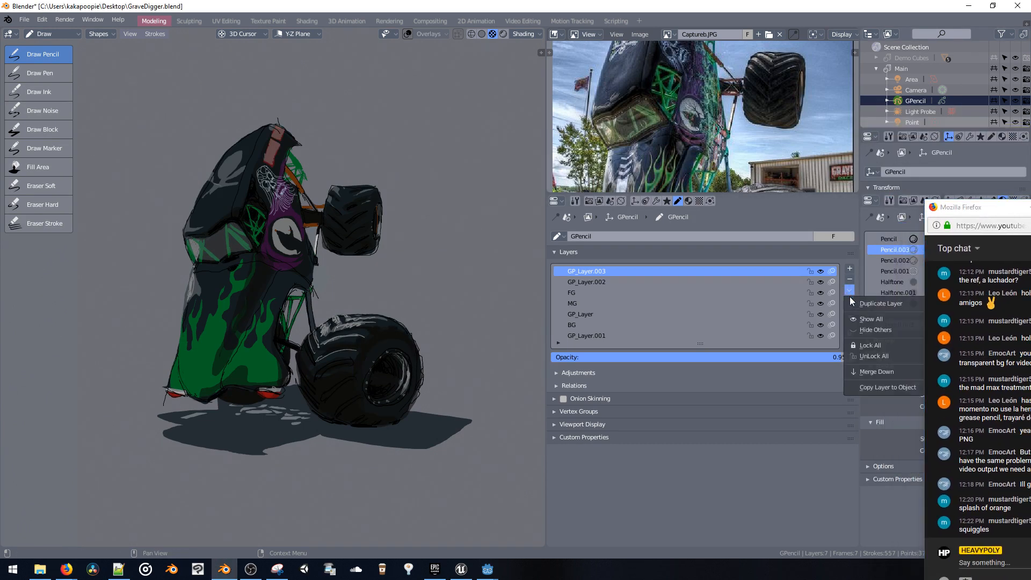
click(861, 368)
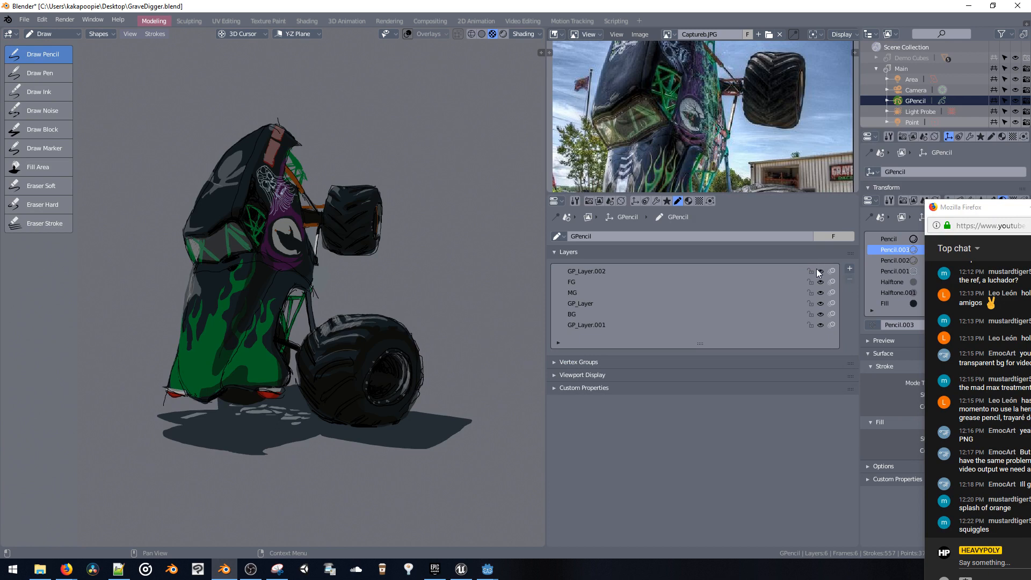
Merge GP_Layer.002 down into FG, and FG down into MG
click(804, 273)
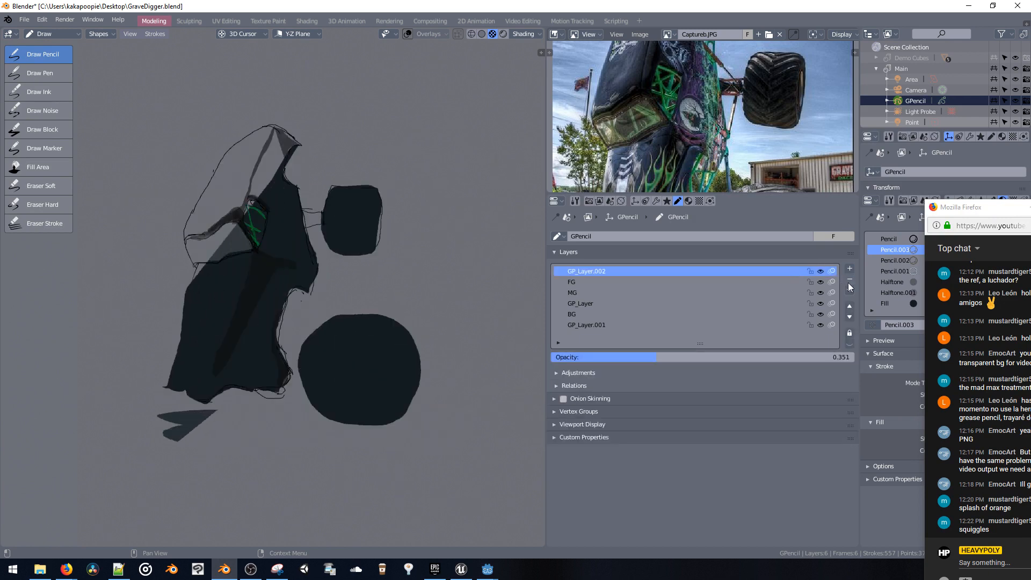
click(849, 290)
click(862, 369)
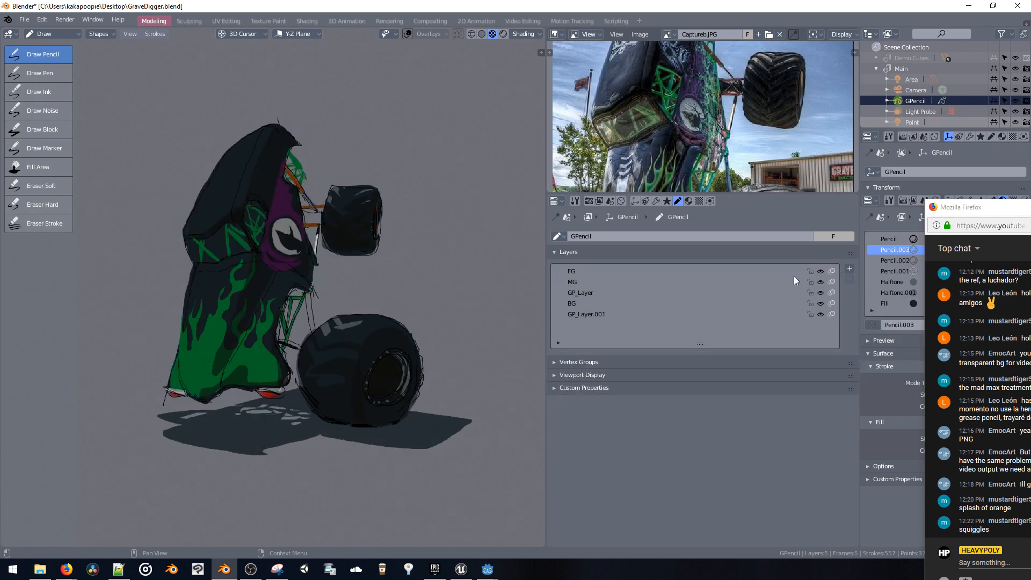
click(793, 275)
click(849, 290)
click(865, 370)
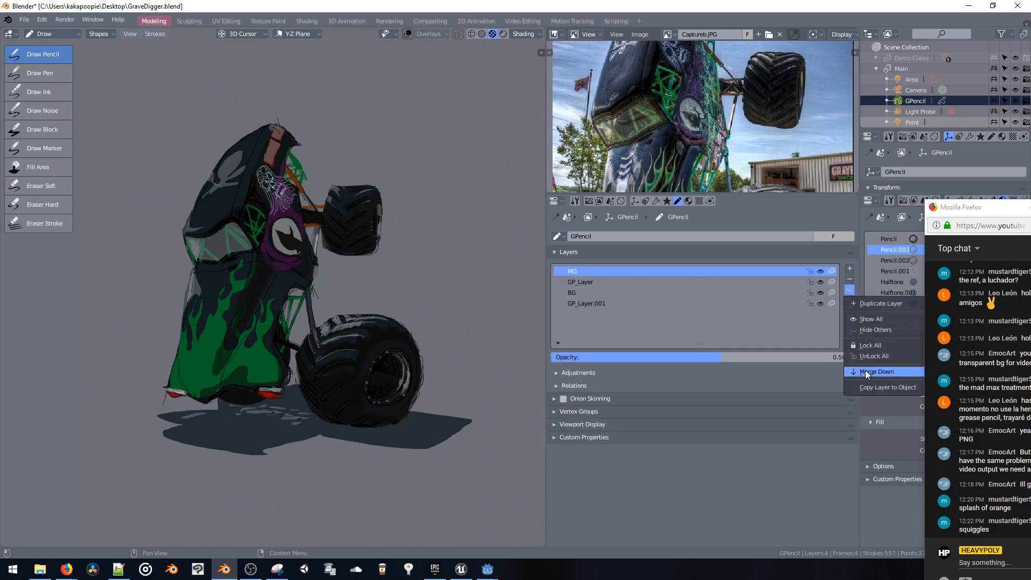
Merge MG, GP_Layer and BG down in turn into GP_Layer.001 and select that remaining layer
click(865, 371)
click(849, 290)
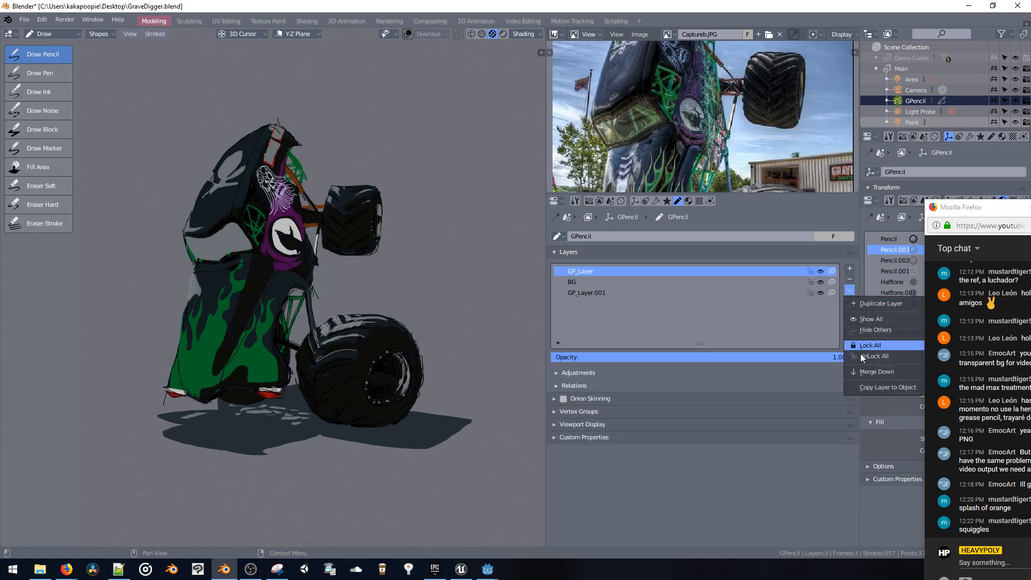
click(863, 371)
click(849, 290)
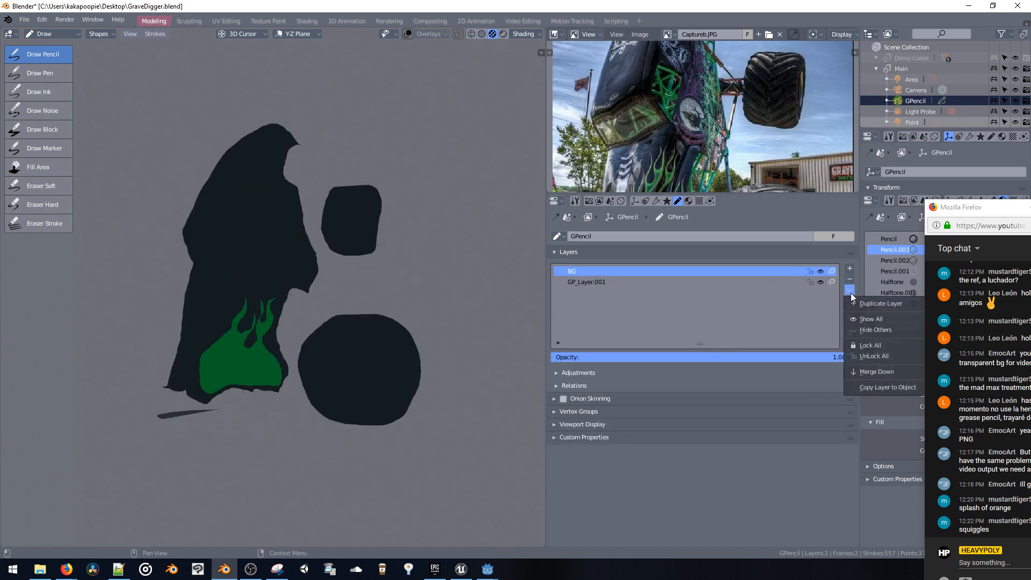
click(865, 366)
click(781, 272)
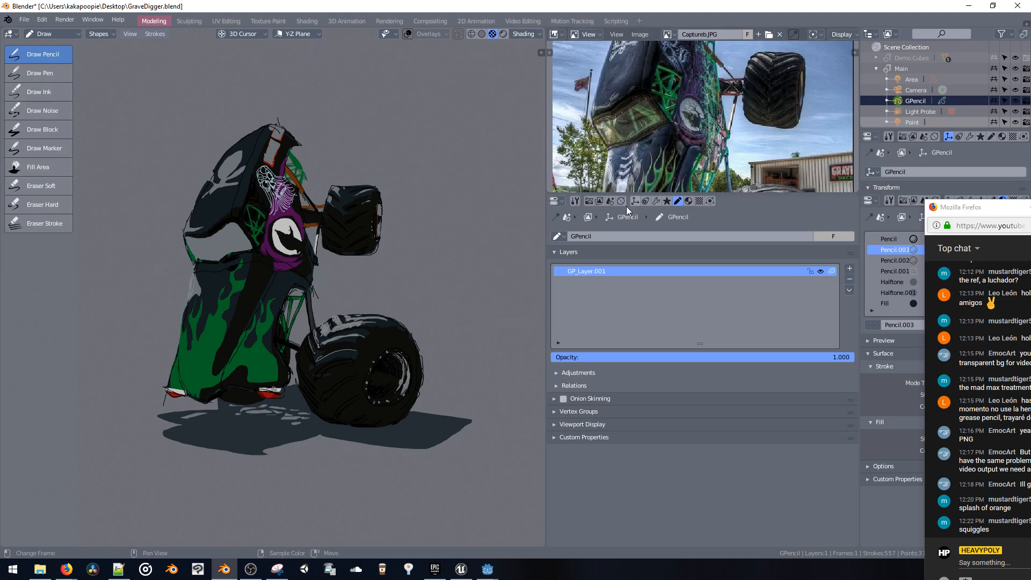
Toggle the Fill.010 material's visibility to check what it covers, and lower its fill colour alpha to about 0.49
click(688, 201)
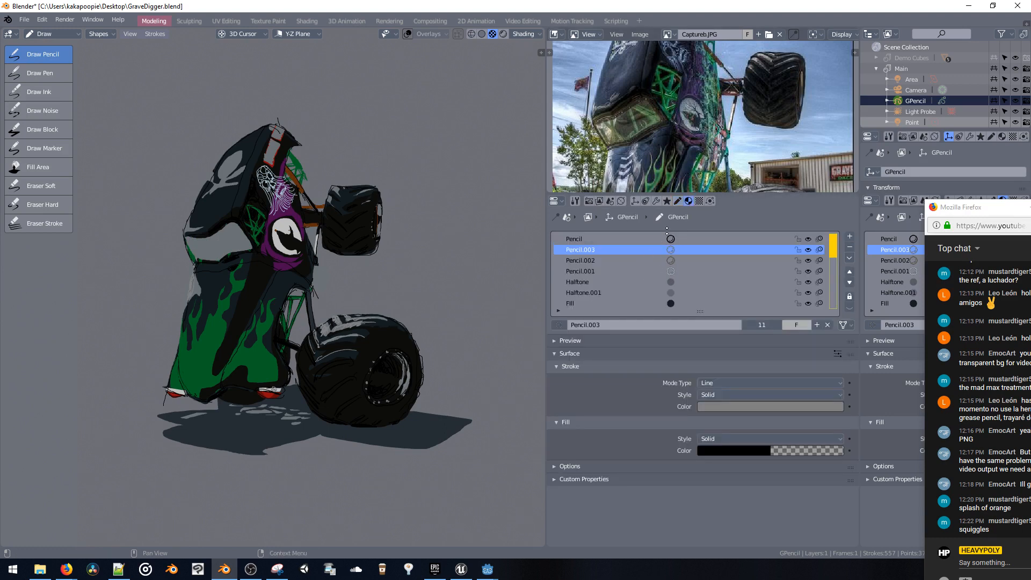
drag(830, 249, 831, 284)
click(749, 272)
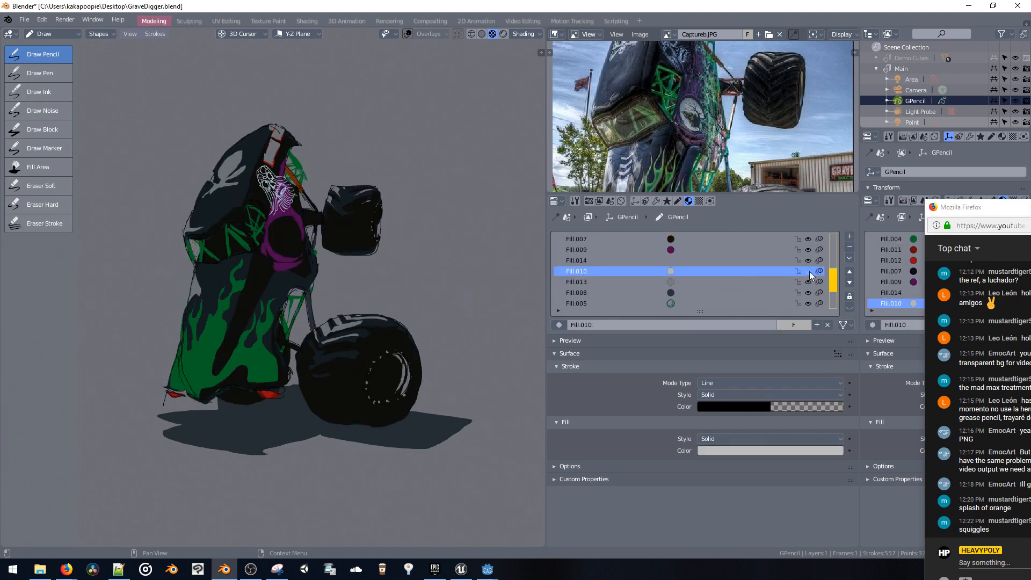
click(807, 272)
click(807, 272)
click(807, 272)
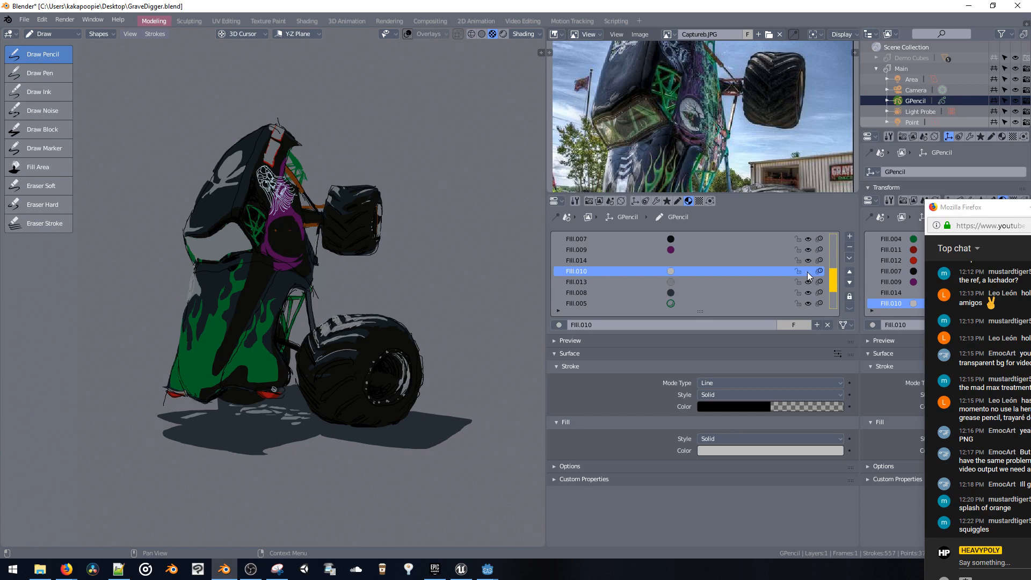
click(807, 272)
click(771, 447)
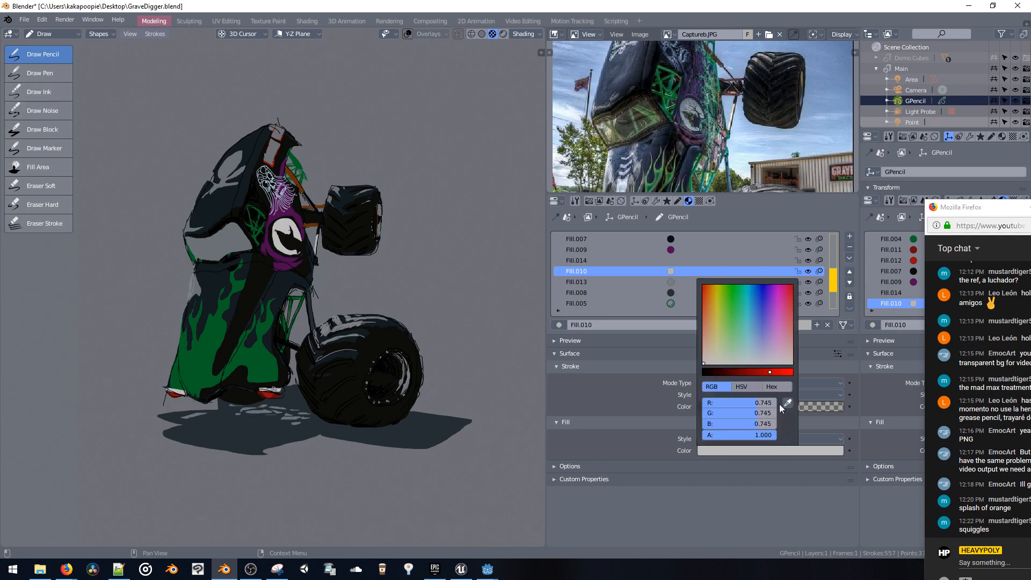
drag(748, 436, 717, 444)
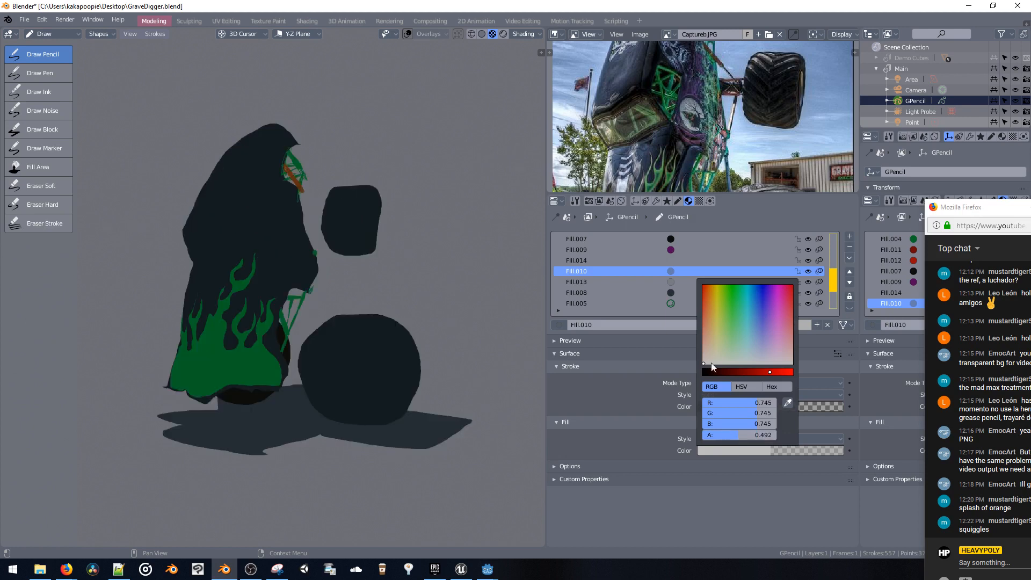
Lower the fill colour alpha of the Fill.013 material to make its grey areas semi-transparent
click(674, 282)
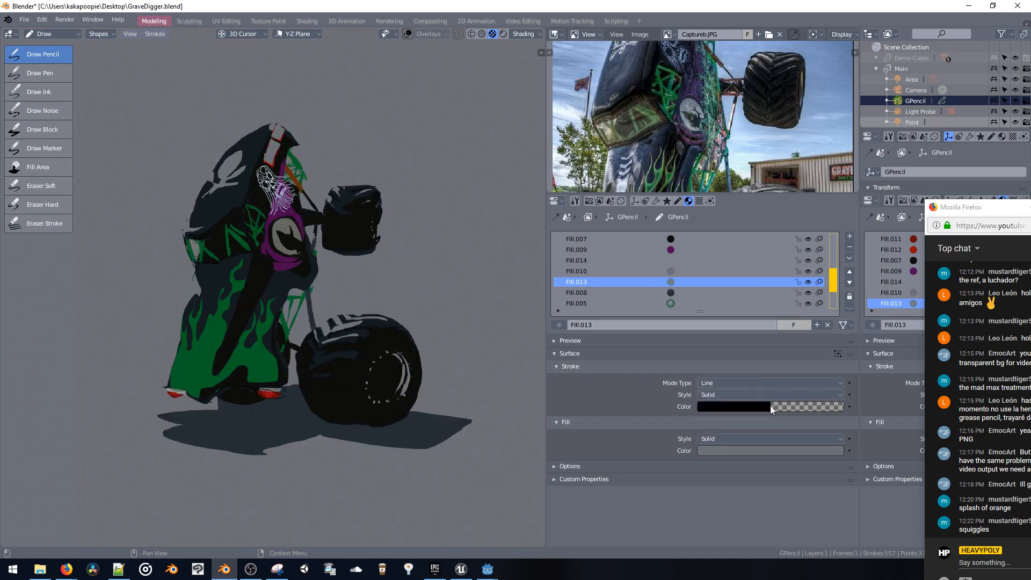
scroll(832, 295, down, 2)
scroll(832, 295, up, 1)
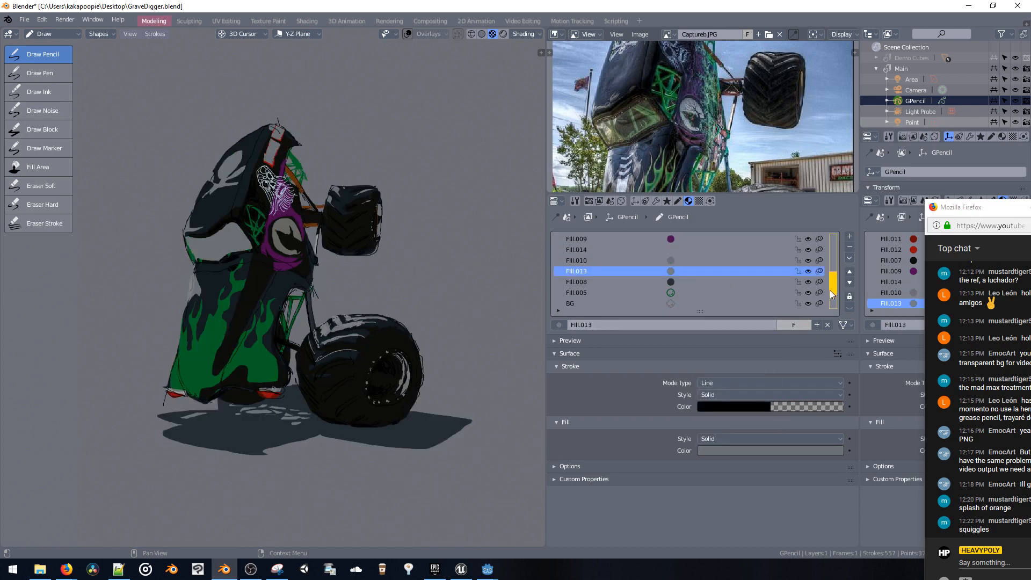
click(796, 451)
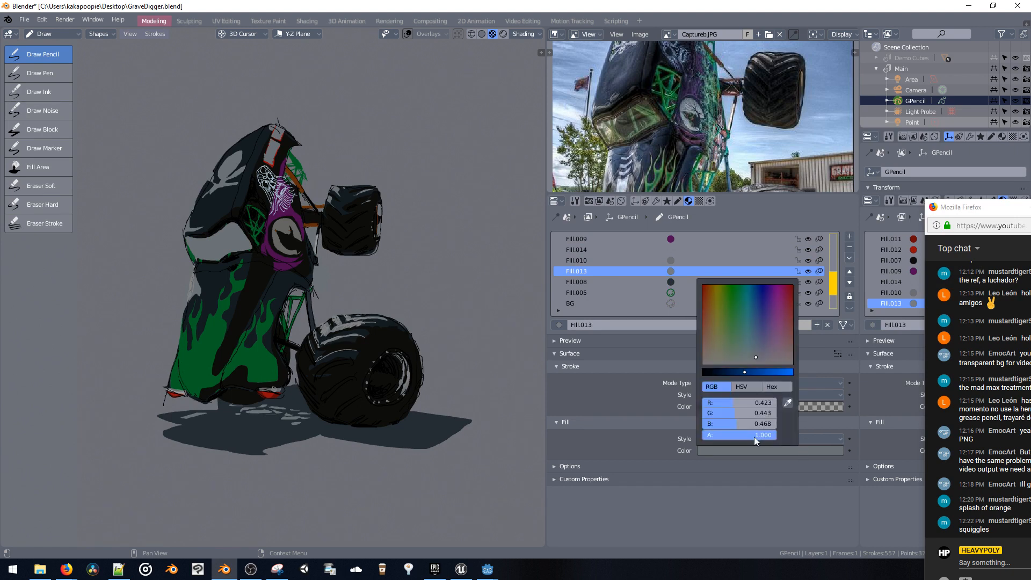
drag(754, 436, 730, 436)
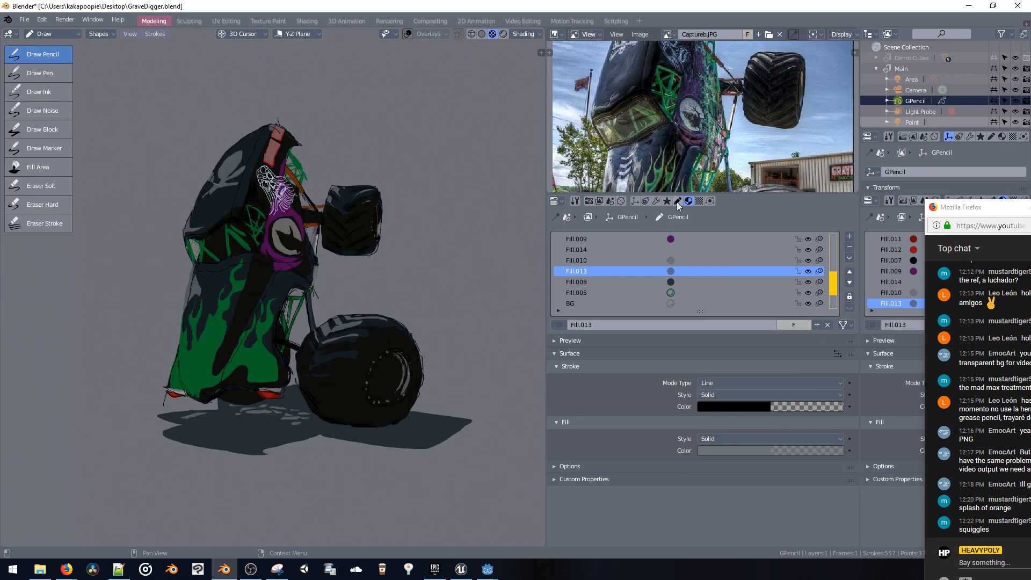
Set the Noise modifier's factor to about 12.06 and its step to 2, and move the chat window fully into view
click(656, 201)
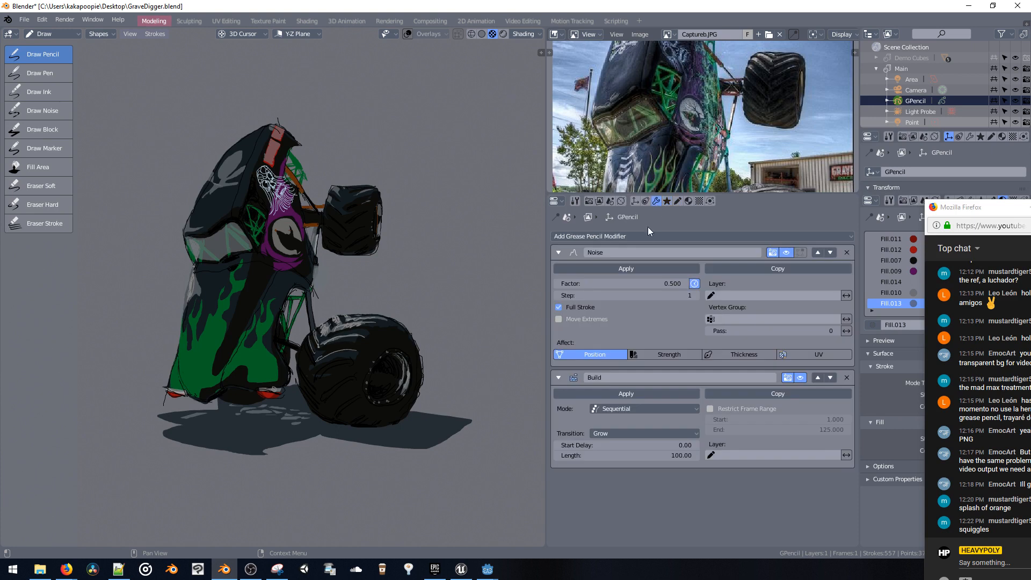
mouse_move(644, 284)
mouse_down()
mouse_move(826, 279)
mouse_move(636, 283)
mouse_move(713, 299)
mouse_up()
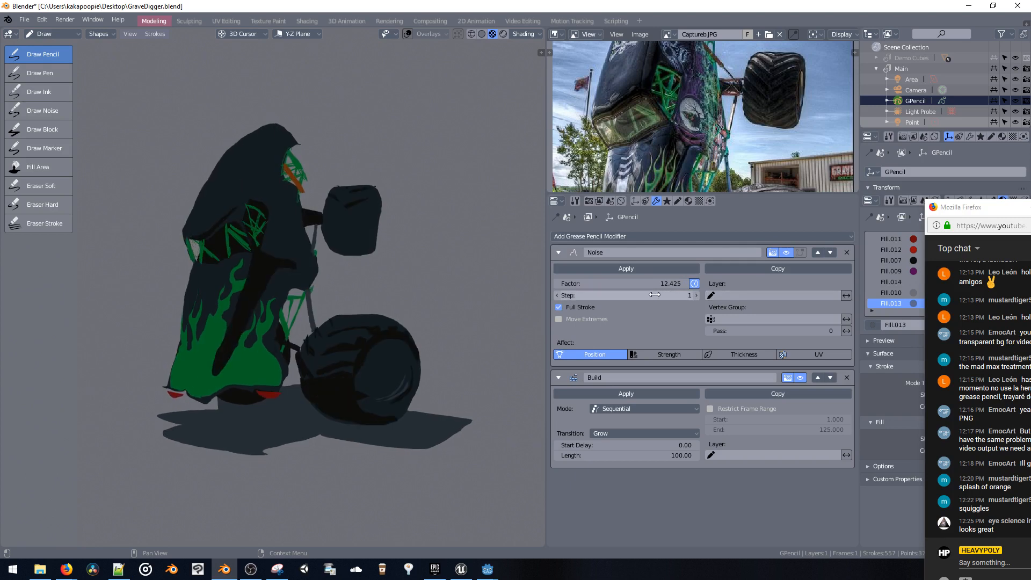
click(695, 297)
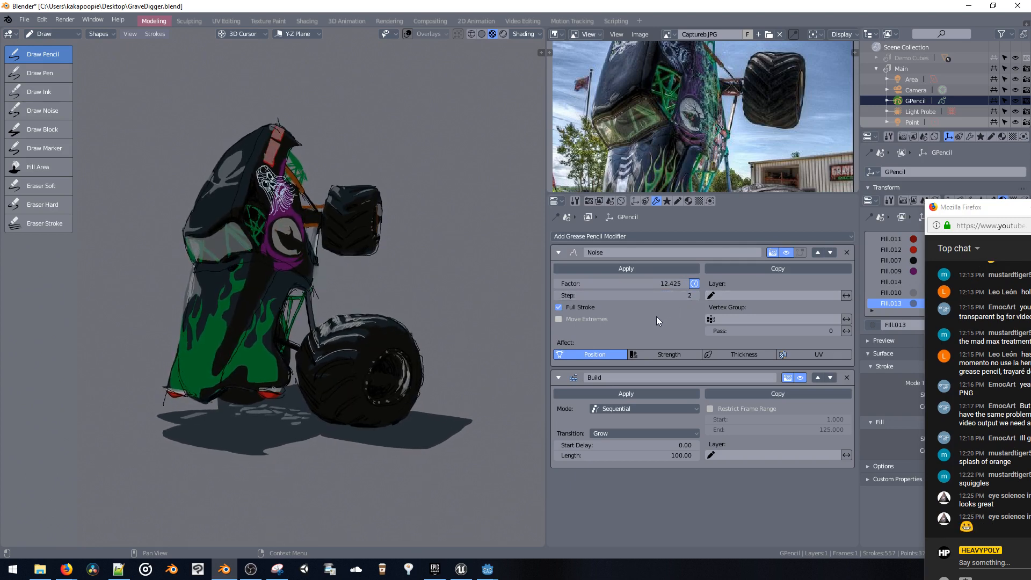
drag(651, 283, 616, 283)
mouse_move(961, 209)
mouse_down()
mouse_move(877, 166)
mouse_move(902, 152)
mouse_up()
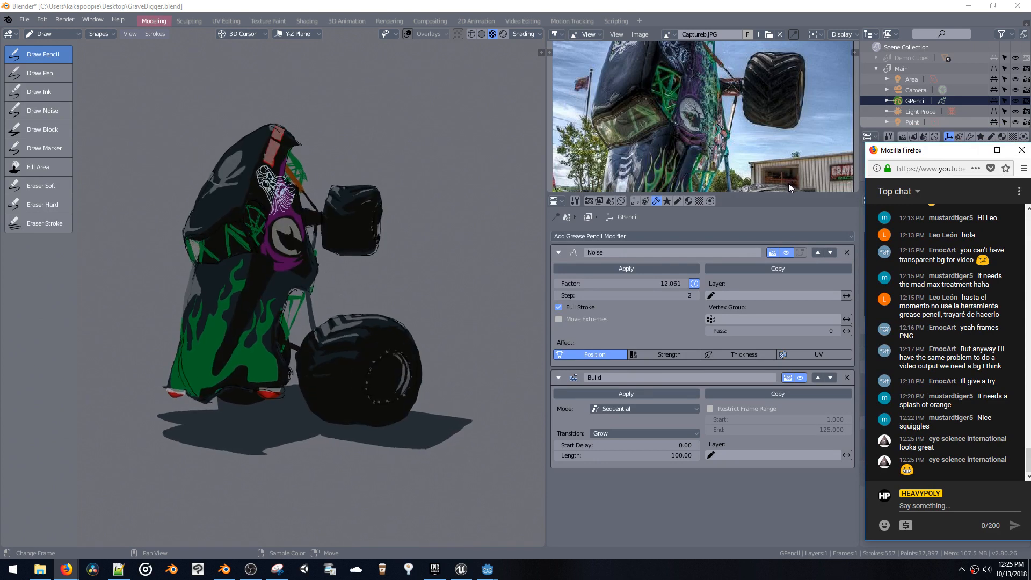
Set the view transform in the scene's colour management to Default
click(588, 202)
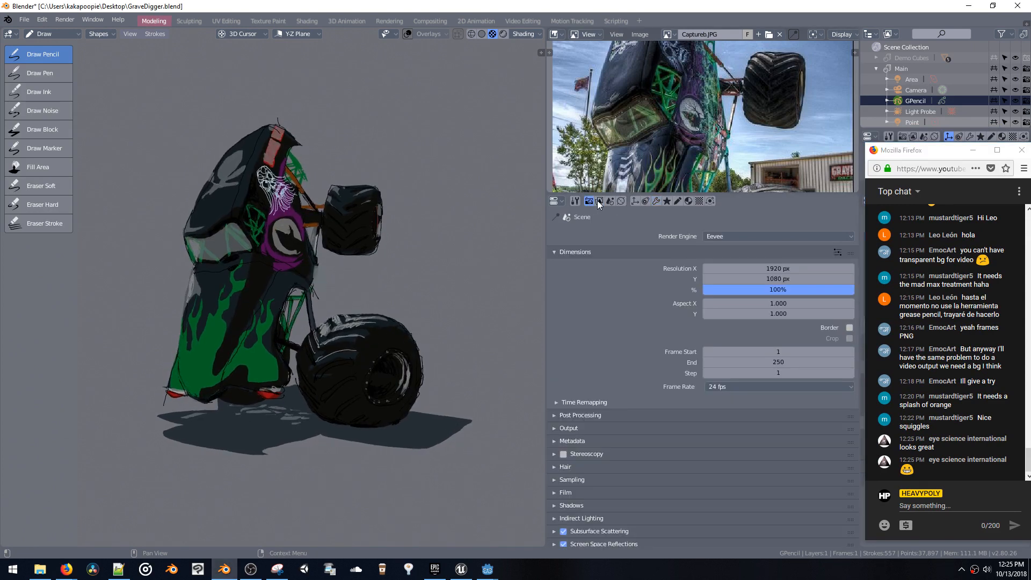
click(598, 201)
click(611, 201)
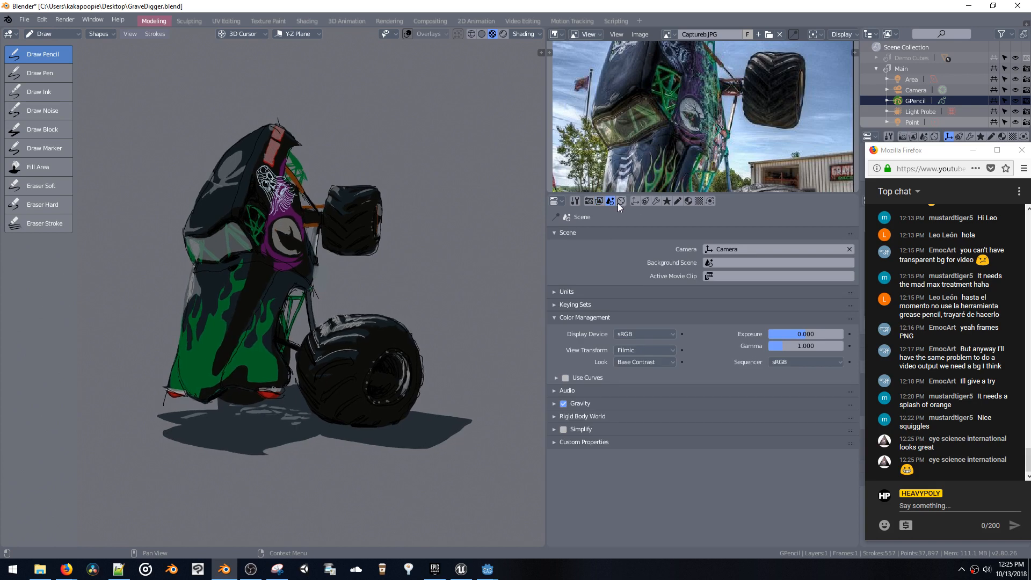
click(639, 349)
click(637, 335)
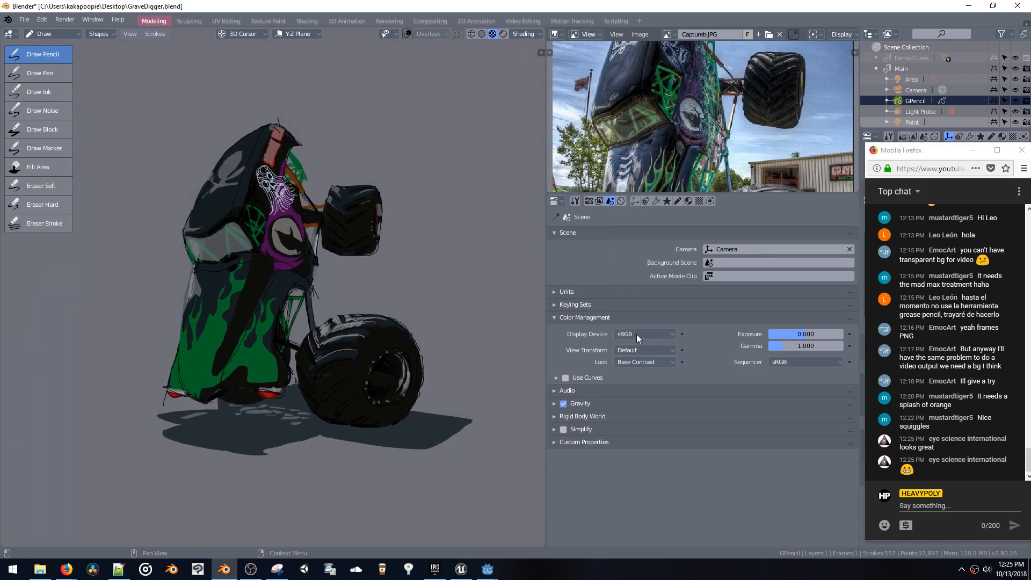
Try the Raw view transform and the None and Rec709 display devices, returning the display device to sRGB
click(635, 347)
click(638, 291)
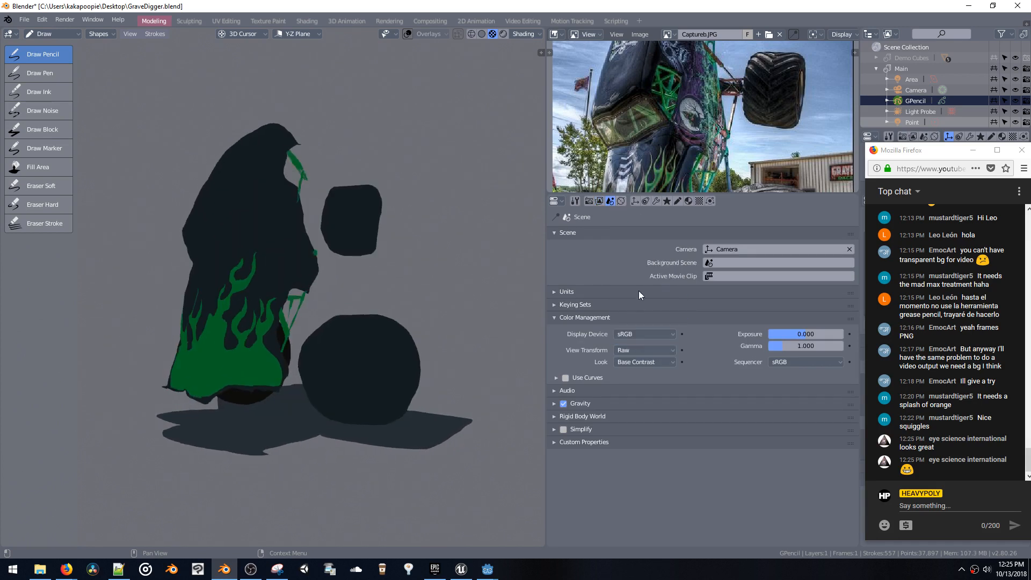
click(640, 336)
click(639, 307)
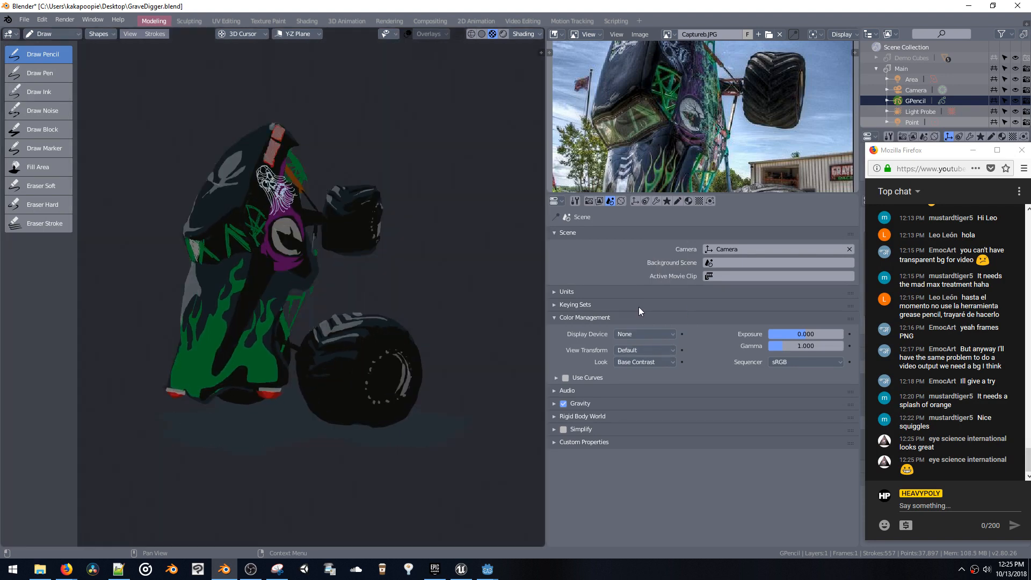
click(640, 334)
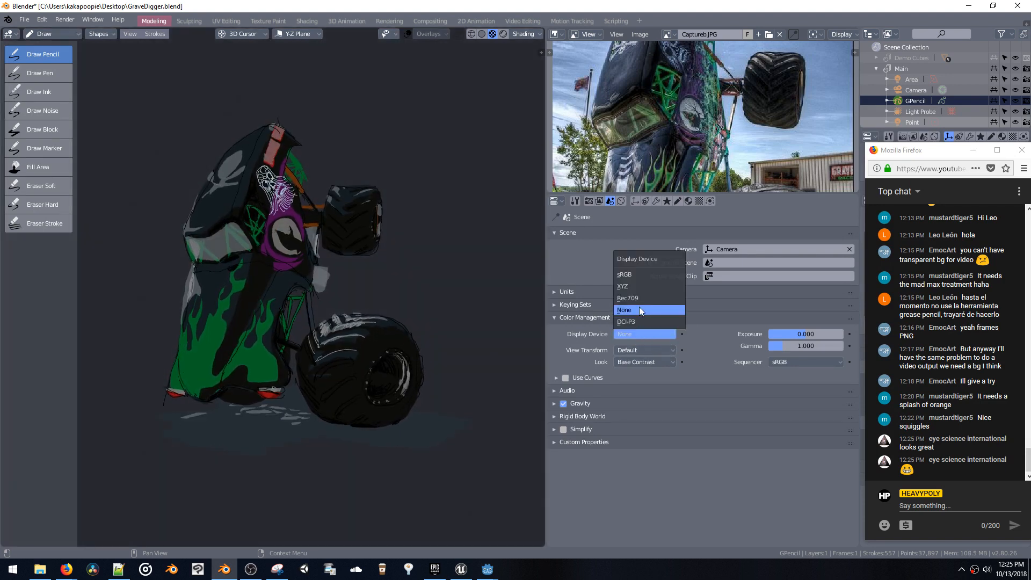
click(638, 294)
click(639, 333)
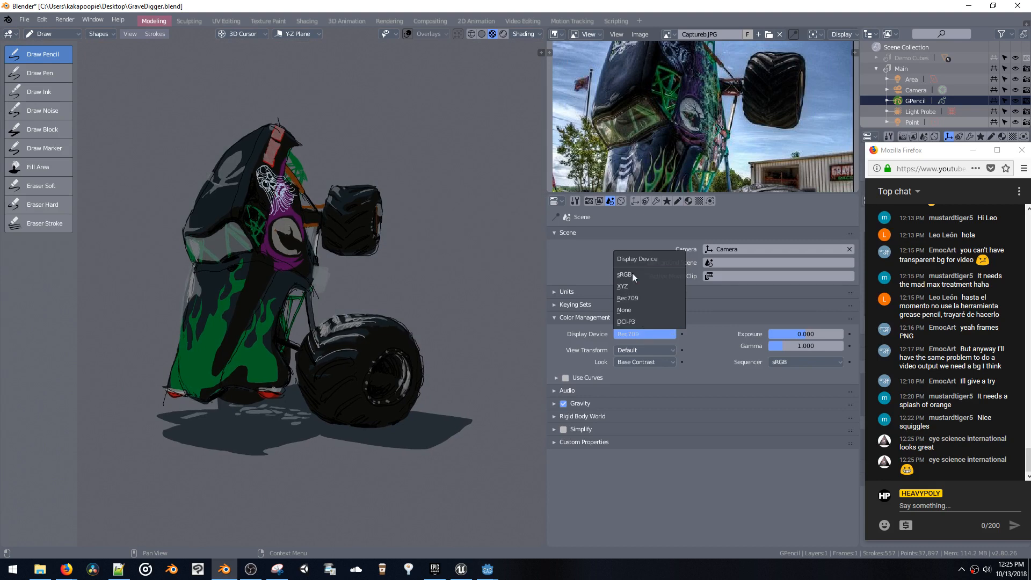
click(633, 272)
Try the XYZ, DCI-P3 and None display devices, finishing on sRGB with the Default view transform
click(638, 333)
click(631, 285)
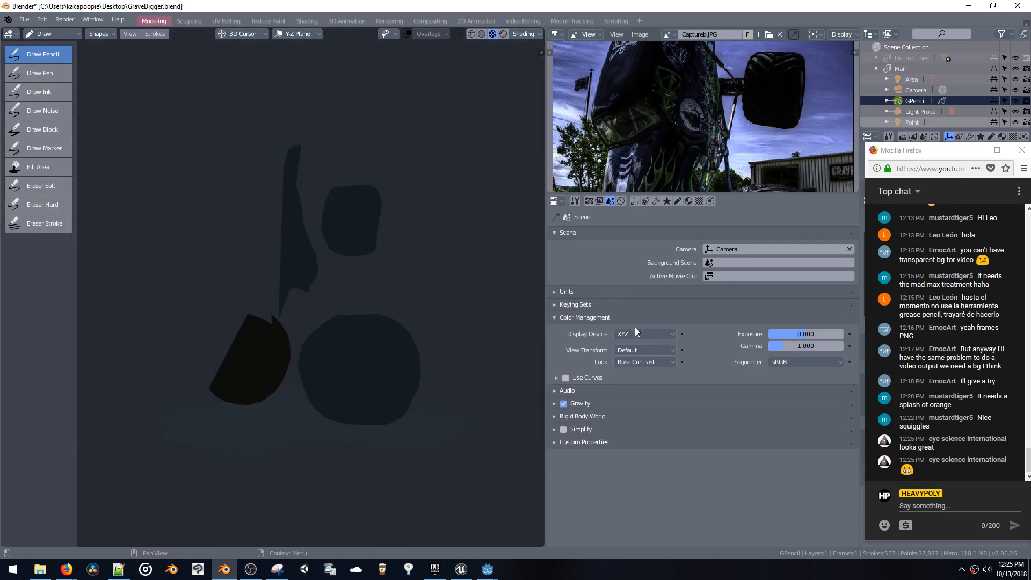
click(636, 331)
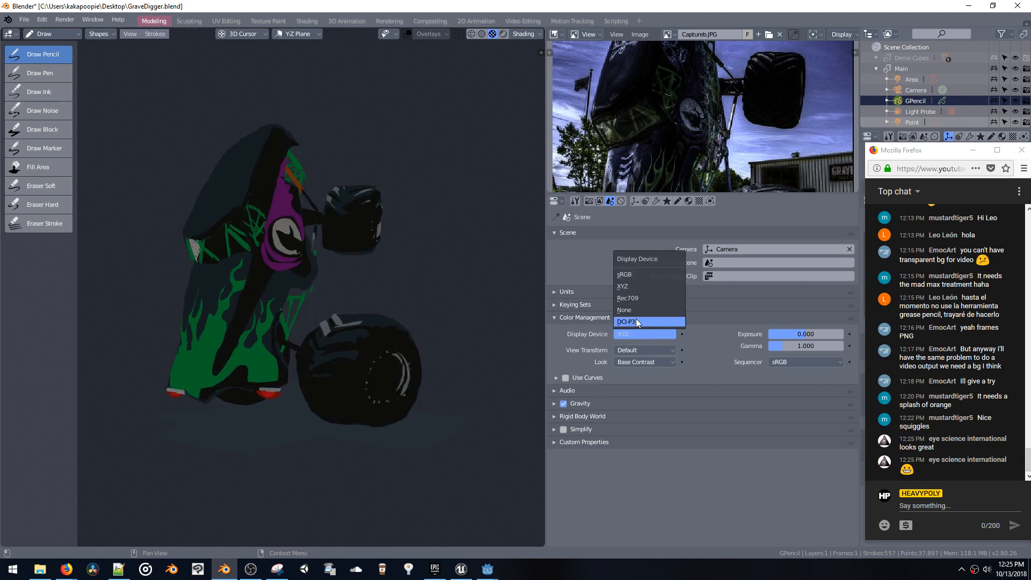
click(636, 321)
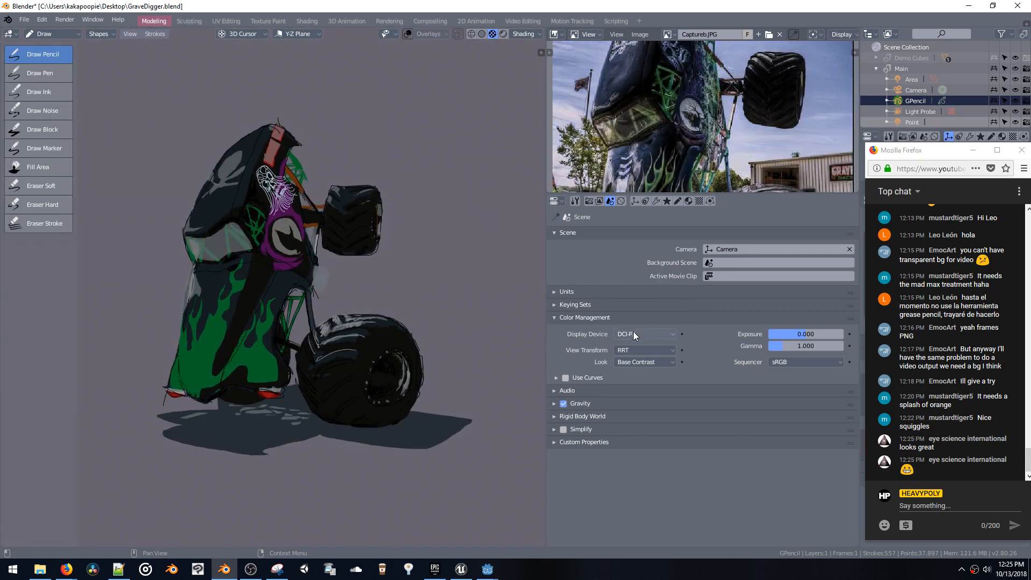
click(636, 334)
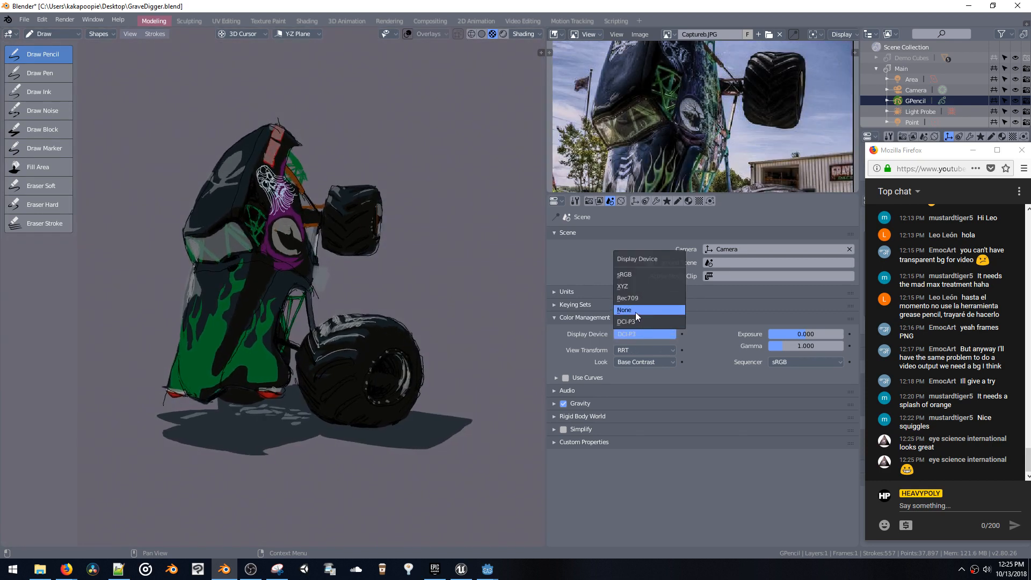
click(635, 311)
click(635, 334)
click(636, 300)
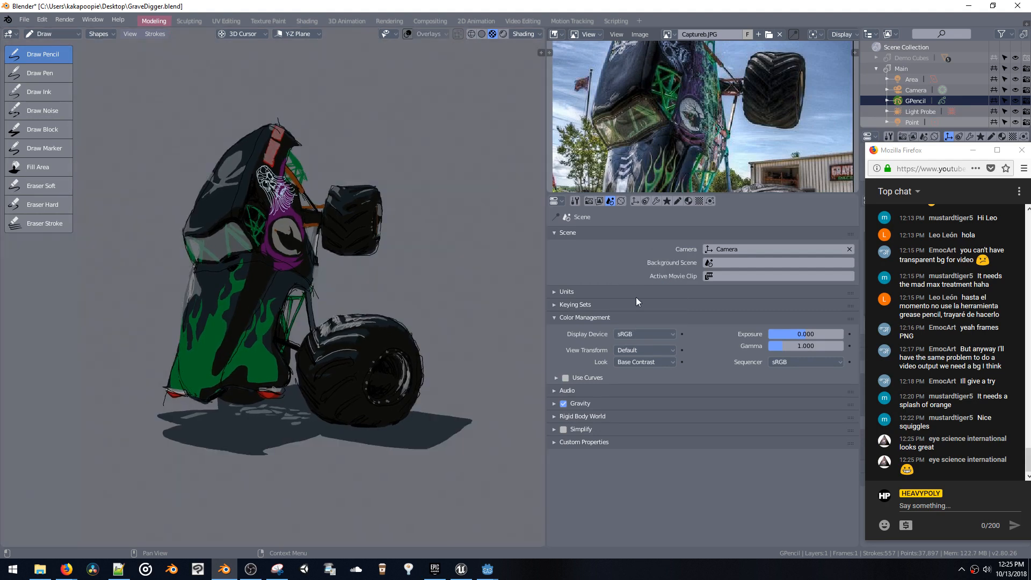
Enable colour management curves and shape the curve with two points at about (0.24, 0.24) and (0.67, 0.66)
click(556, 377)
drag(643, 454, 626, 418)
drag(649, 468, 654, 478)
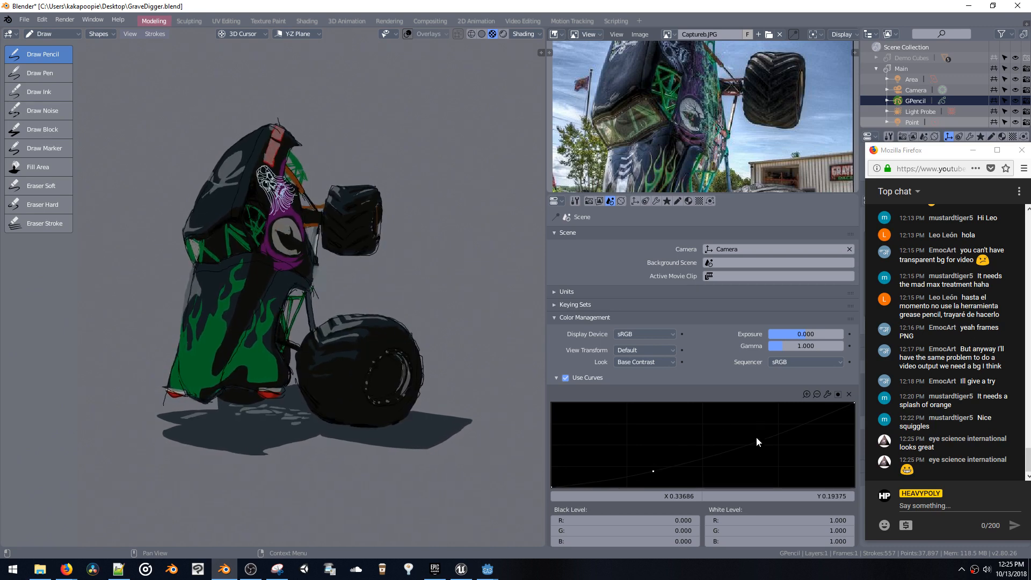
mouse_move(754, 434)
mouse_down()
mouse_move(743, 410)
mouse_move(744, 420)
mouse_up()
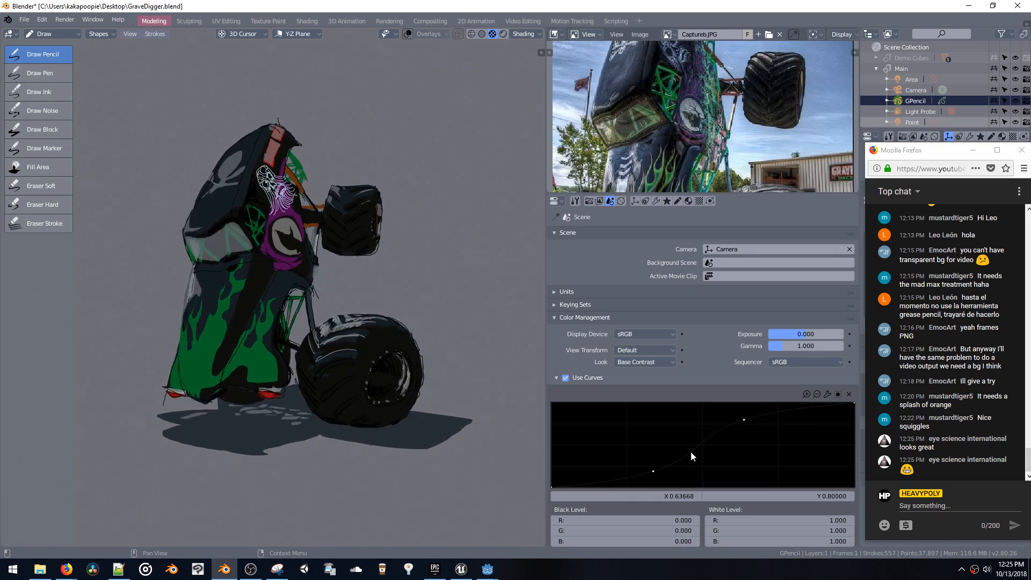
drag(653, 474, 624, 467)
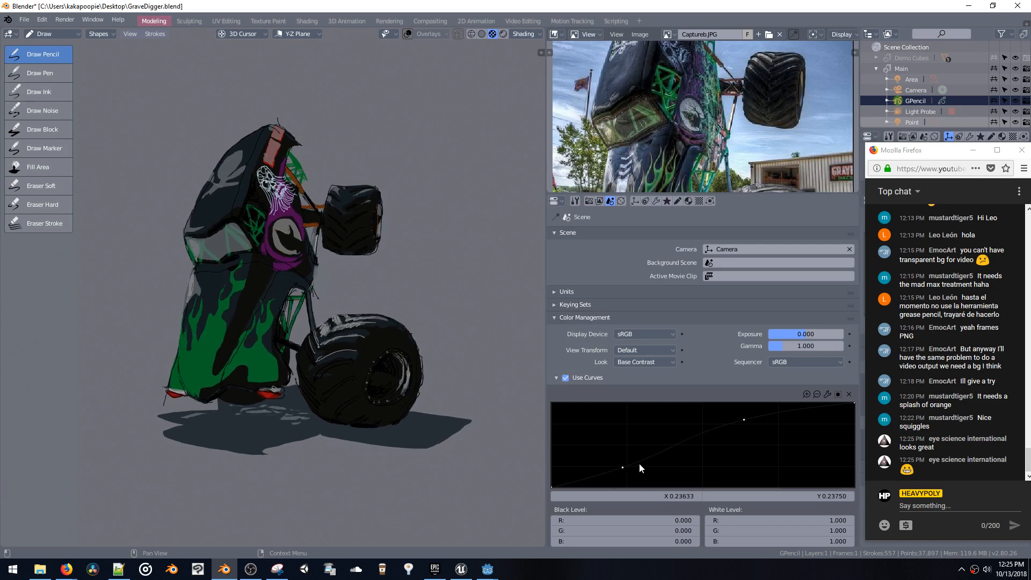
drag(744, 420, 751, 429)
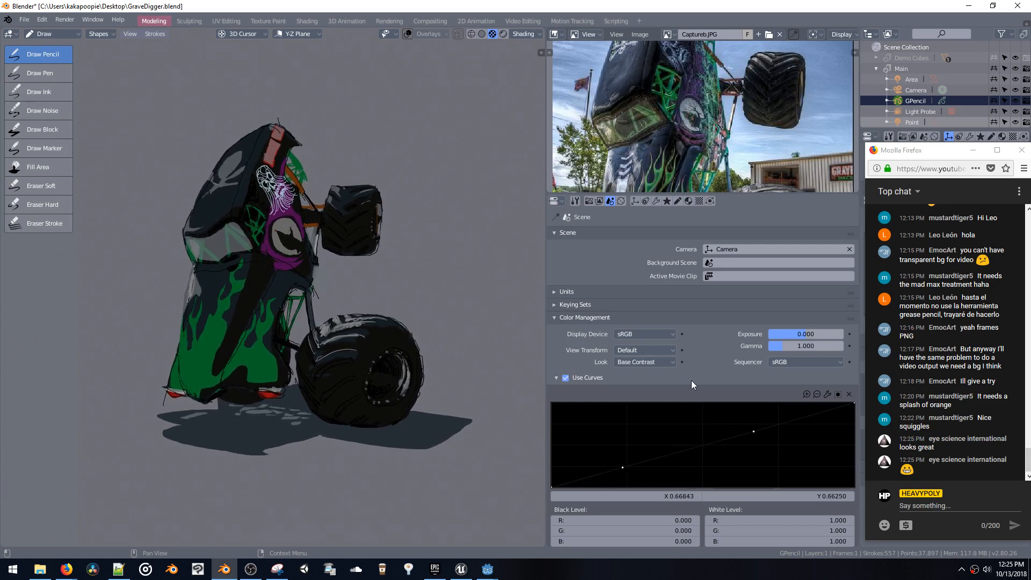
Try the Kodak KAI-0311 look and set the scene's look to Fujifilm F-125
click(649, 360)
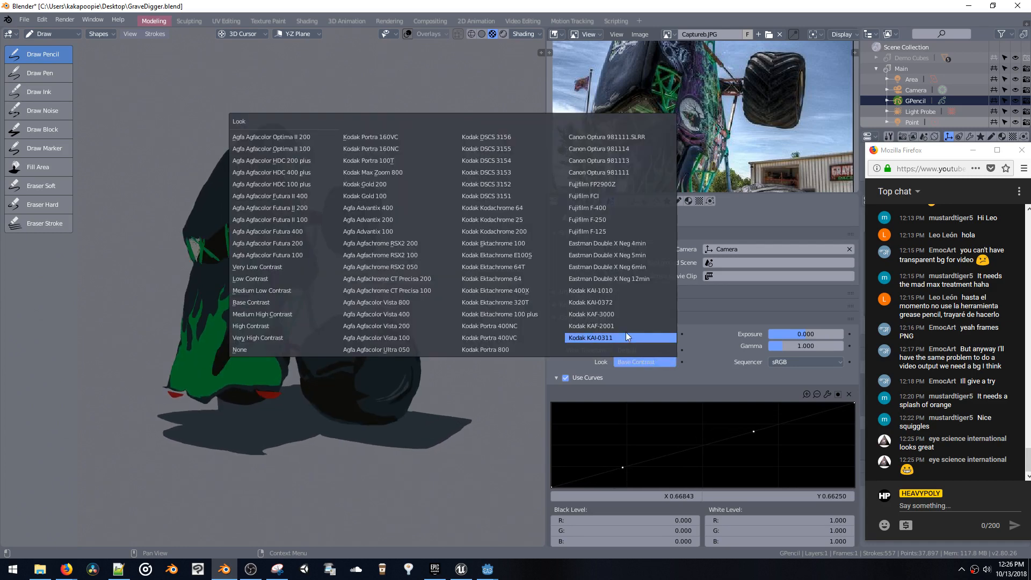
click(626, 333)
click(637, 362)
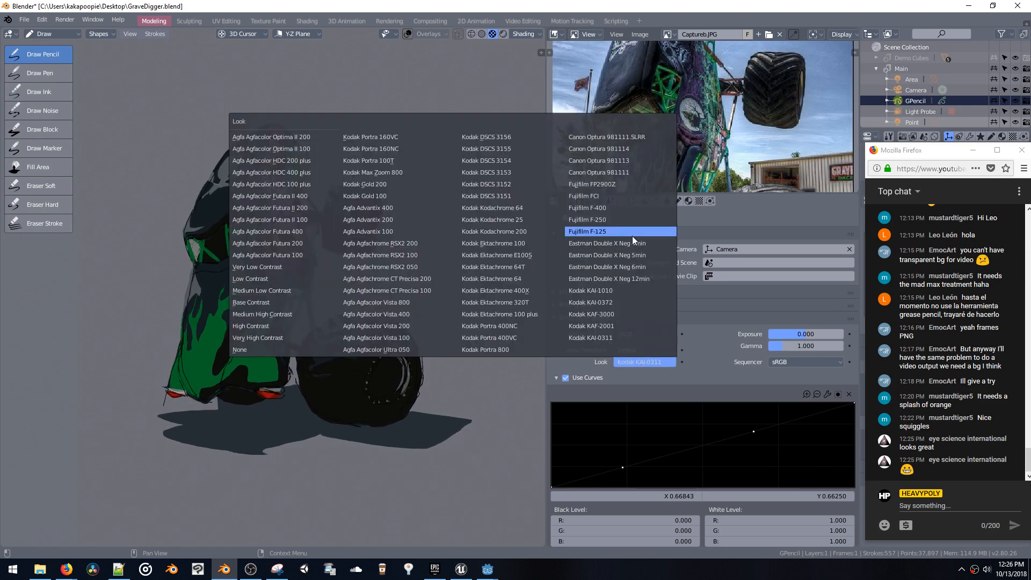
click(633, 233)
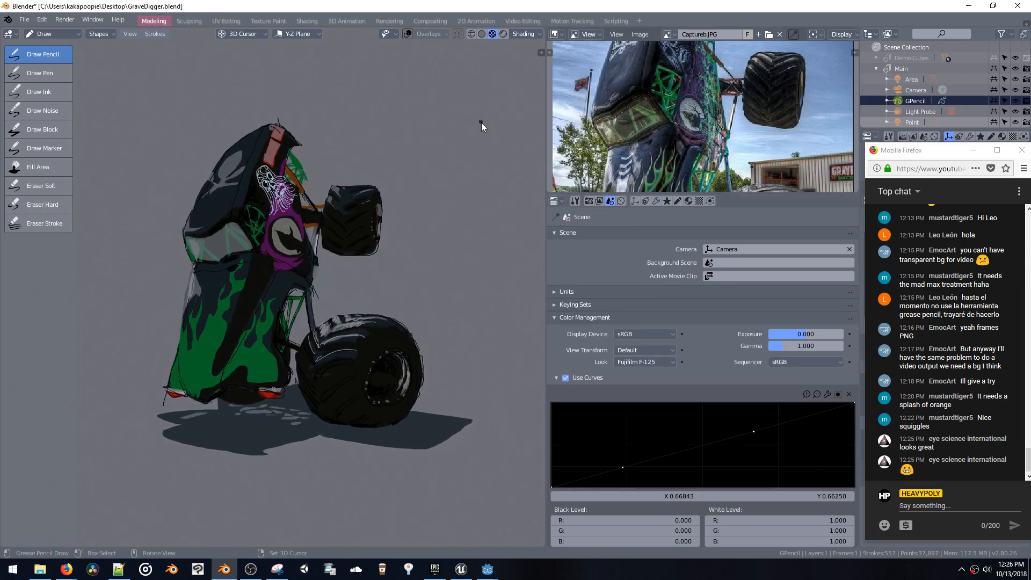
Set the render's vertical resolution to 1920 px for a square 1920 × 1920 px output
click(589, 201)
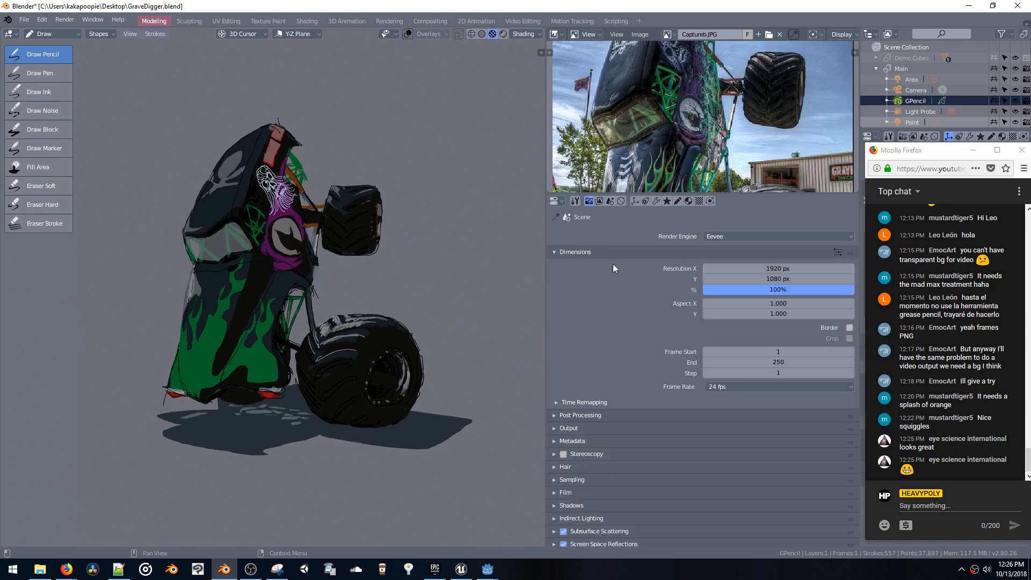
scroll(613, 263, down, 3)
scroll(643, 319, up, 1)
click(757, 254)
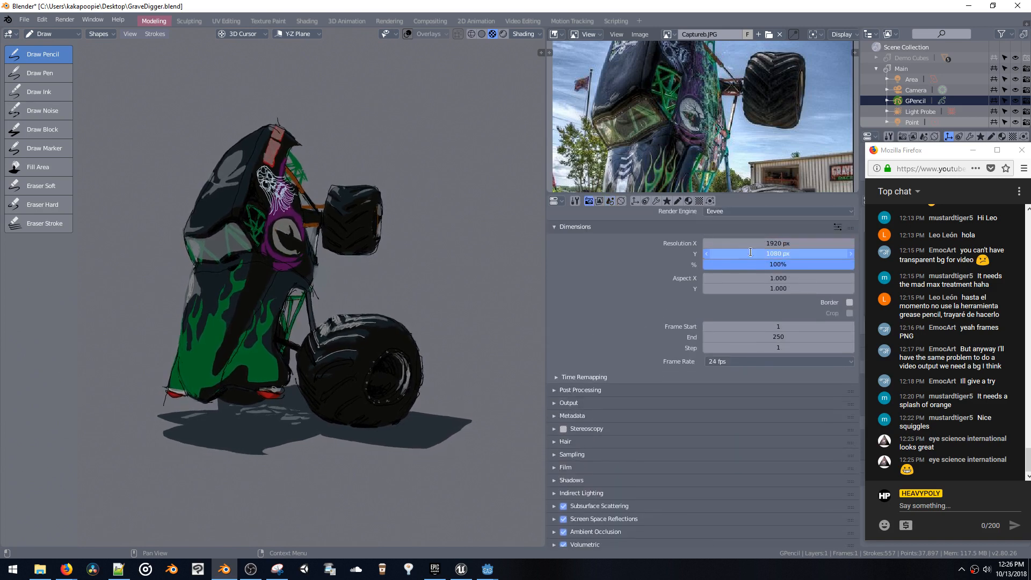
text(1920)
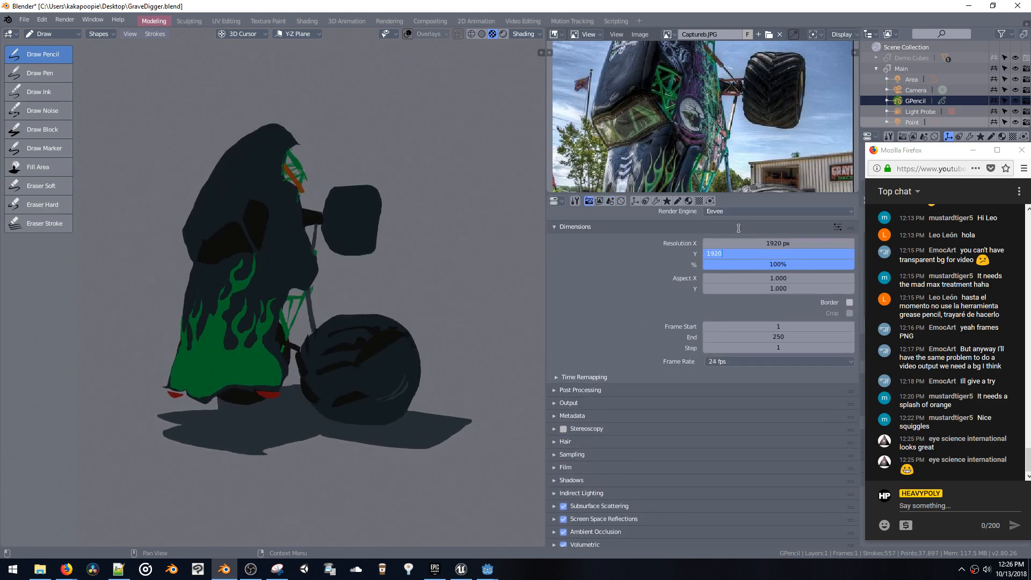
key(Return)
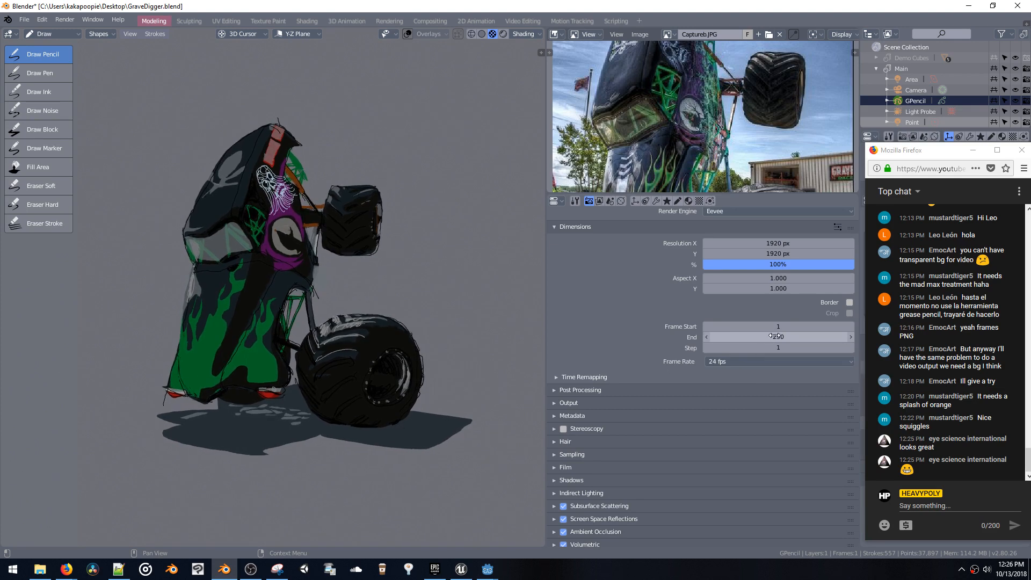
Set the end frame of the animation range to 150
click(773, 337)
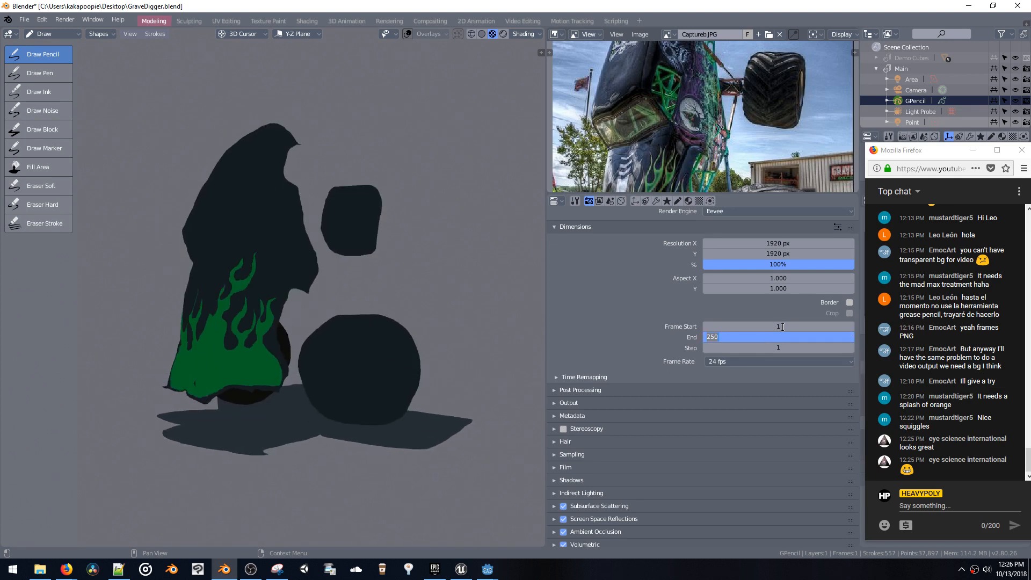
text(150)
key(Return)
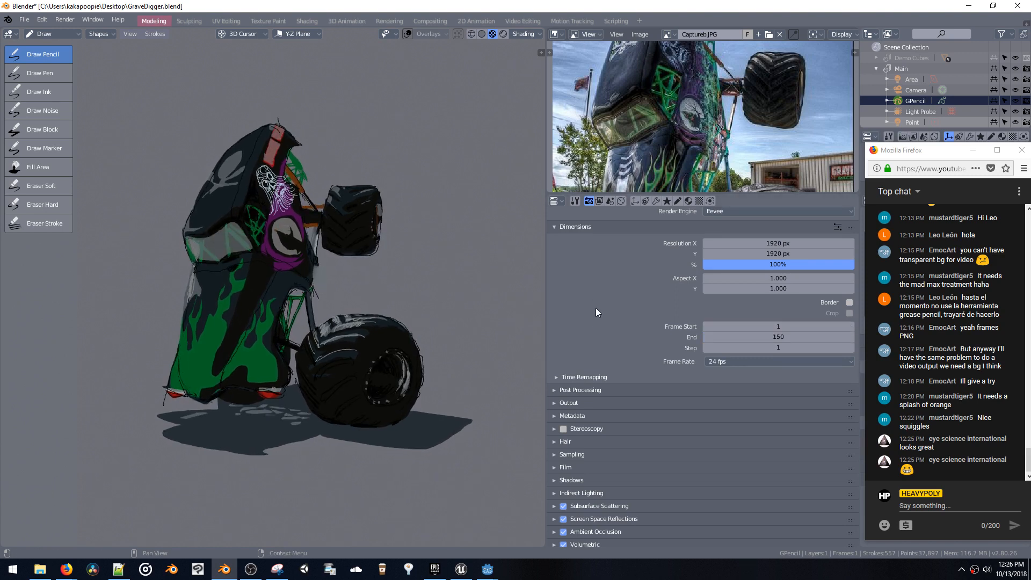
Change the render output's file format to FFmpeg video
scroll(591, 248, down, 3)
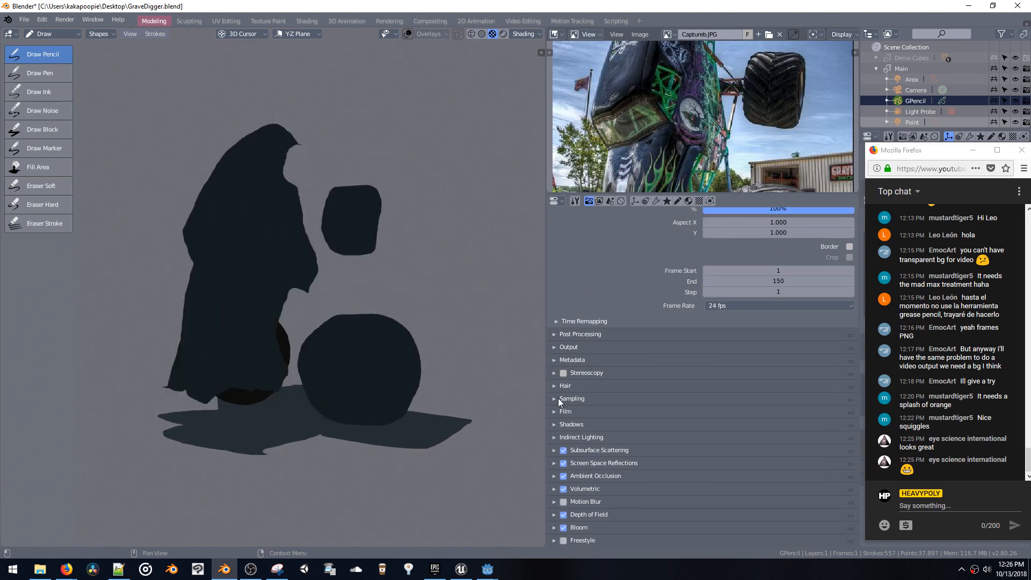
click(555, 348)
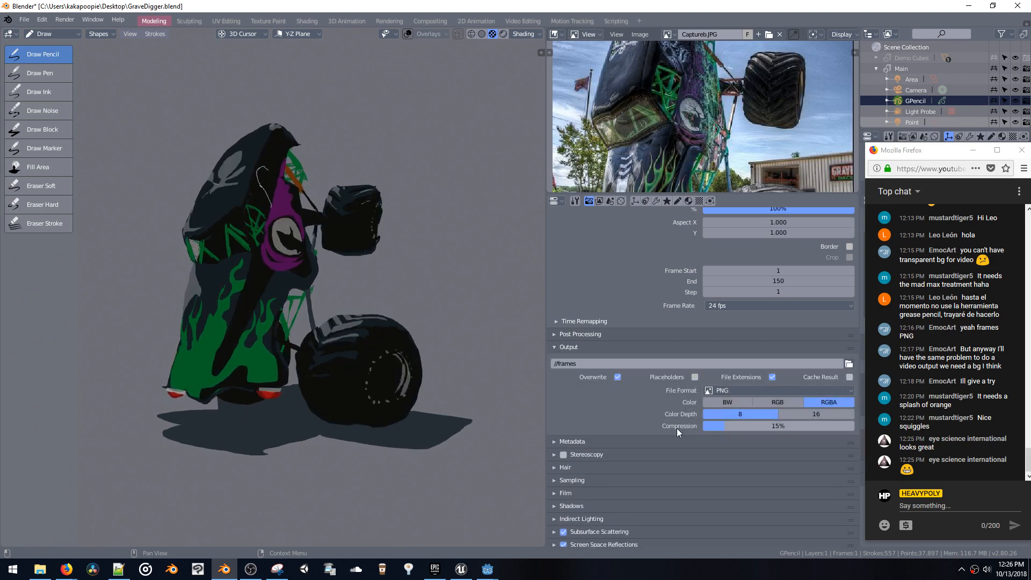
click(581, 364)
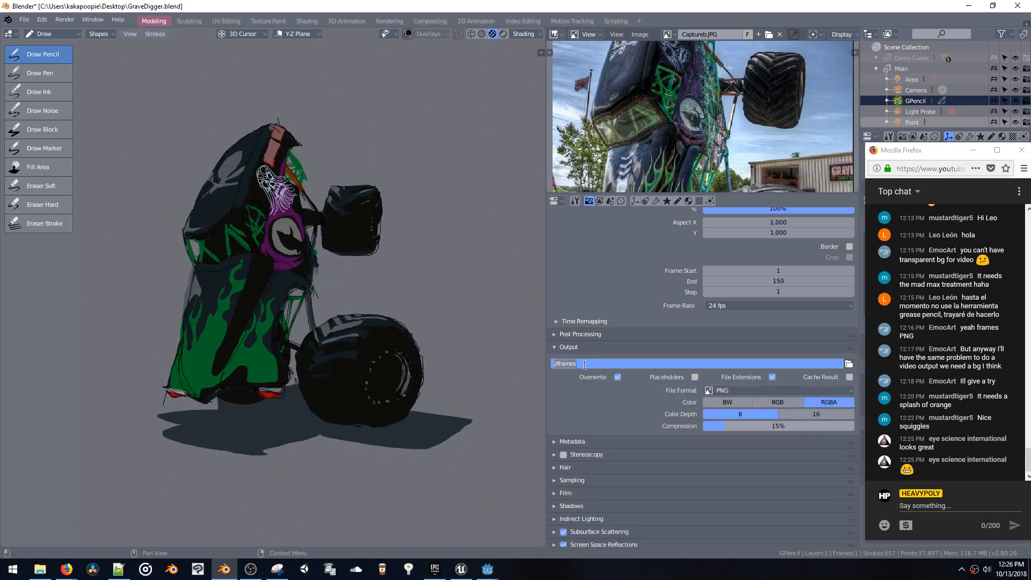
click(720, 392)
click(809, 327)
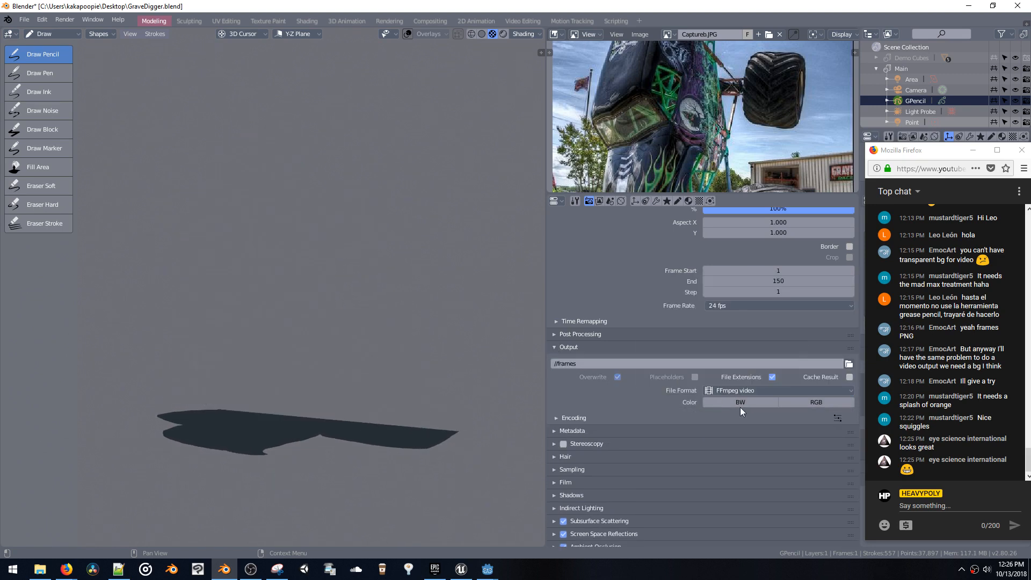
Set the video encoding to an MPEG-4 container with High quality output
click(584, 417)
click(709, 434)
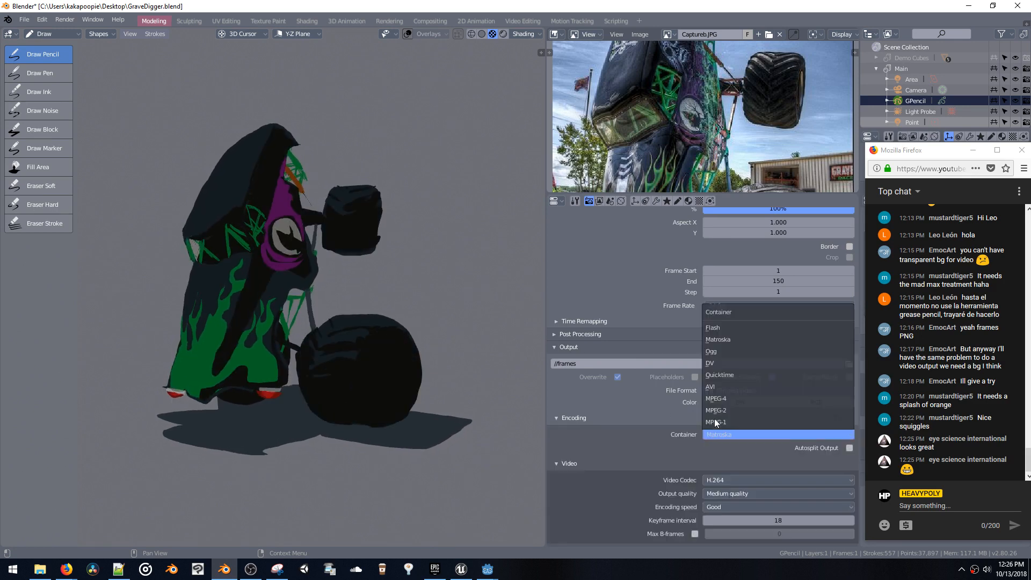
click(716, 398)
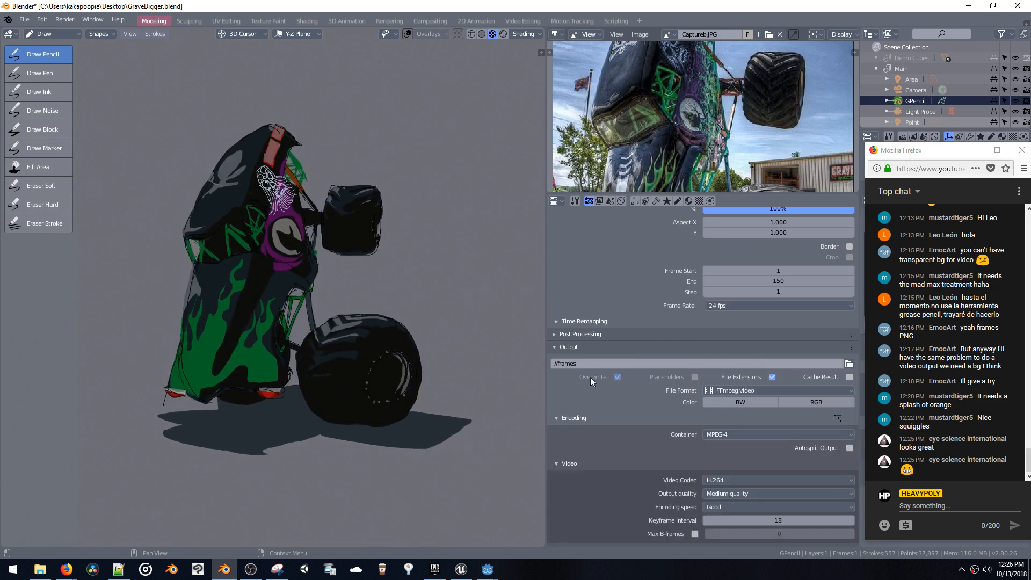
click(723, 487)
click(718, 441)
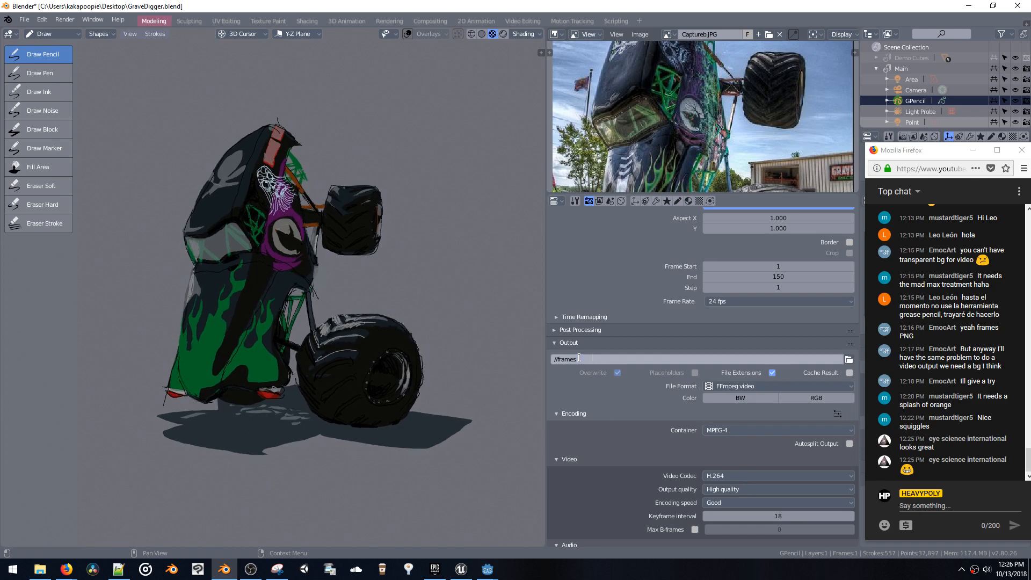
Set the render output path to //GraveDigger and save the Blender file over the existing one
click(578, 358)
text(//)
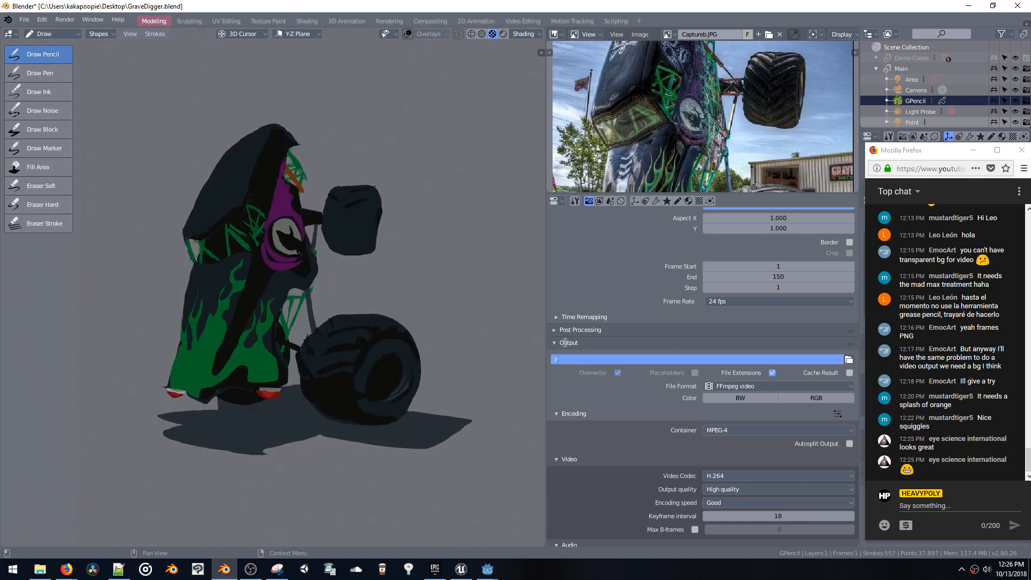
text(Grace)
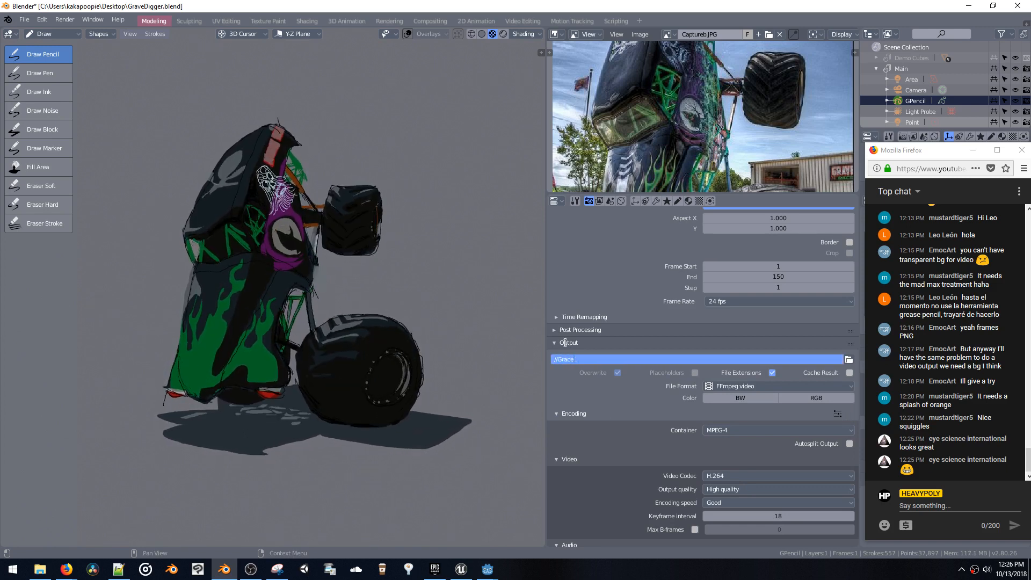
text(Digger)
key(Return)
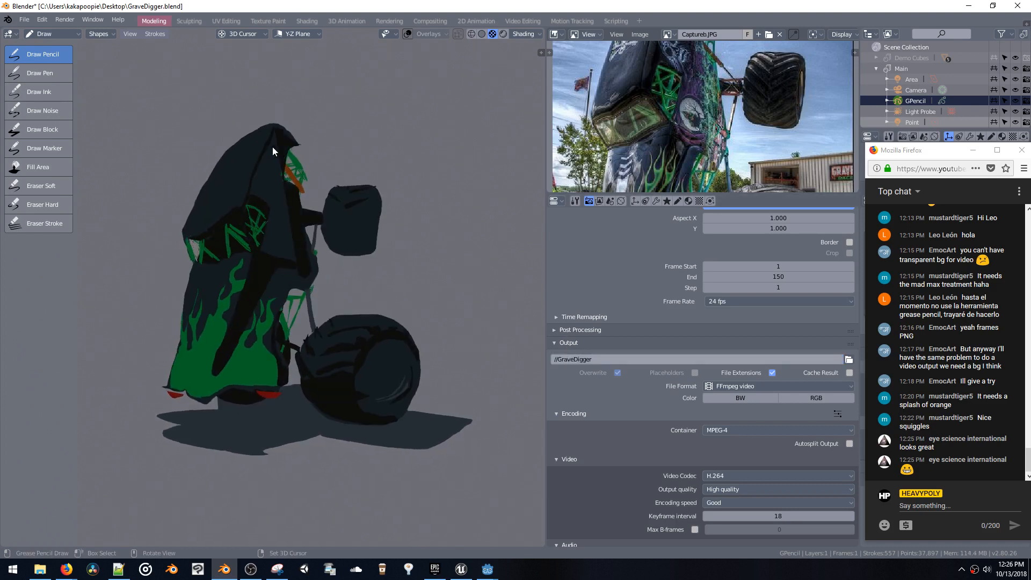
key(ctrl+s)
click(343, 147)
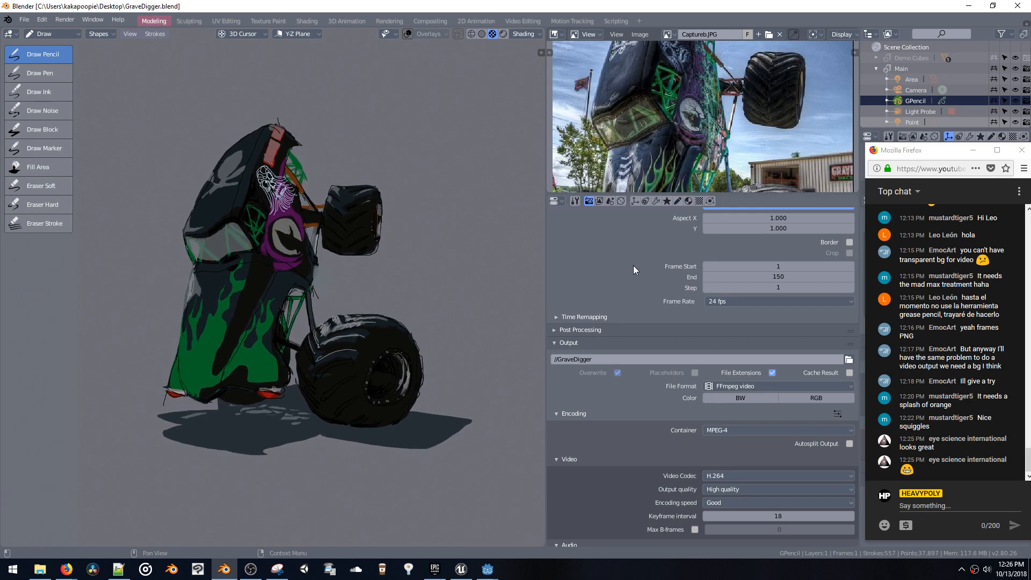
scroll(633, 267, up, 5)
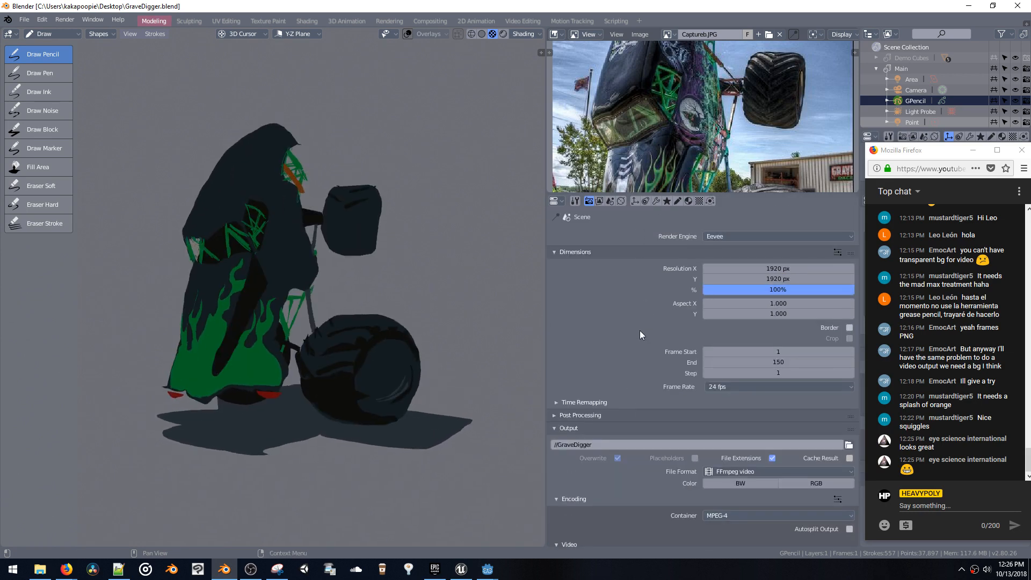
scroll(640, 332, down, 6)
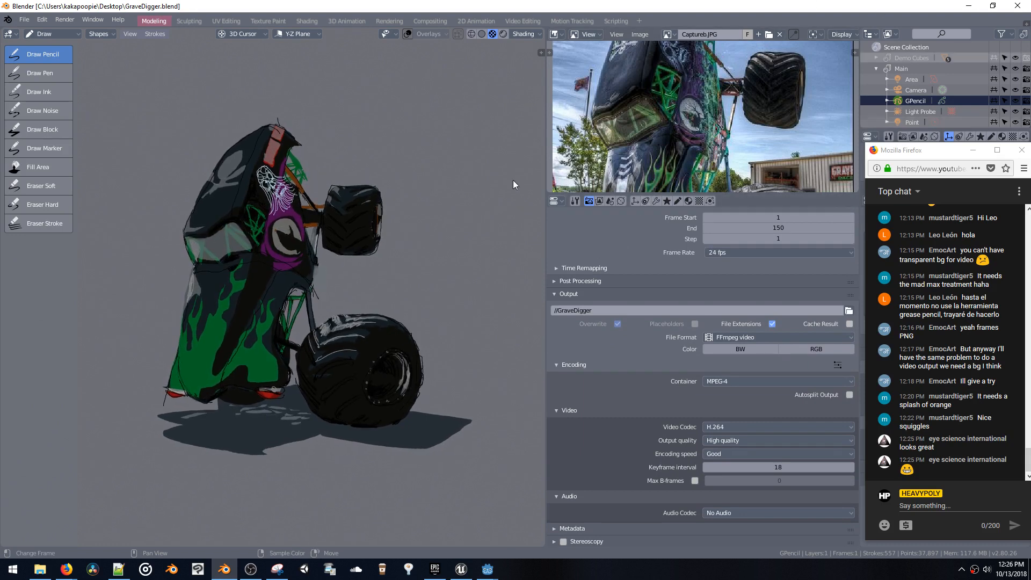
Switch to the Firefox window showing the Twitter profile and move it out of the way of the Blender workspace
mouse_move(66, 569)
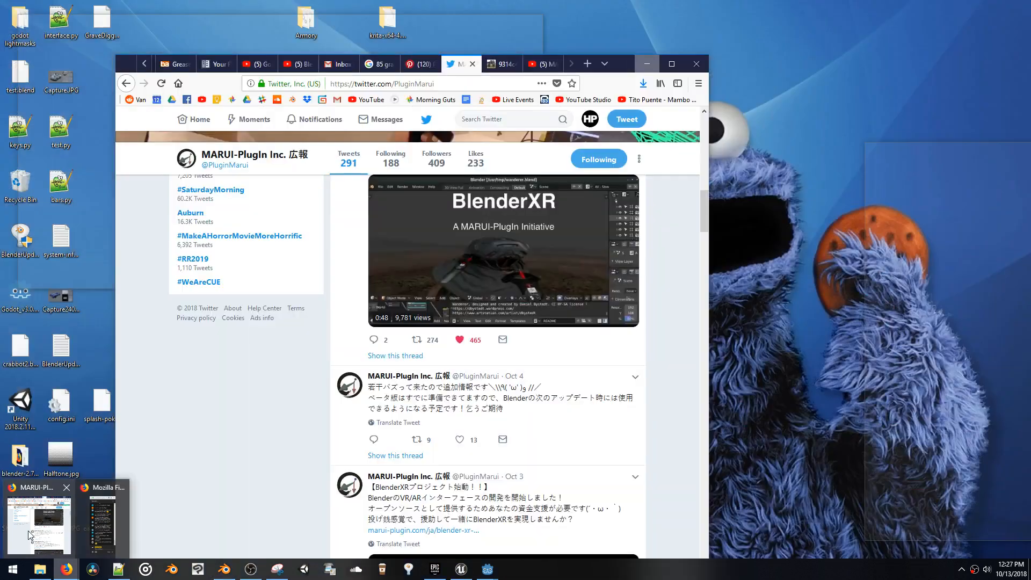
click(28, 530)
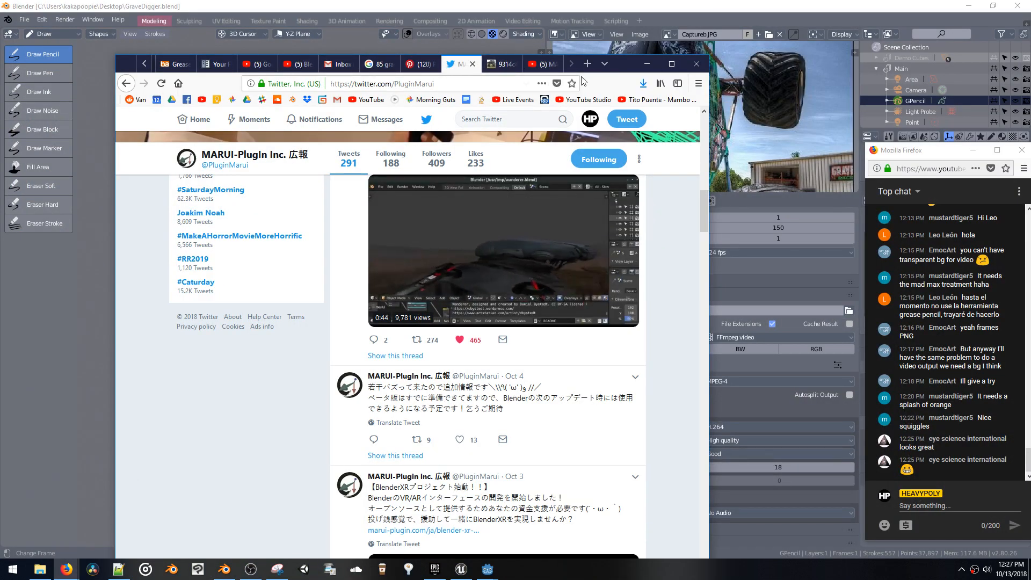
drag(625, 64, 0, 106)
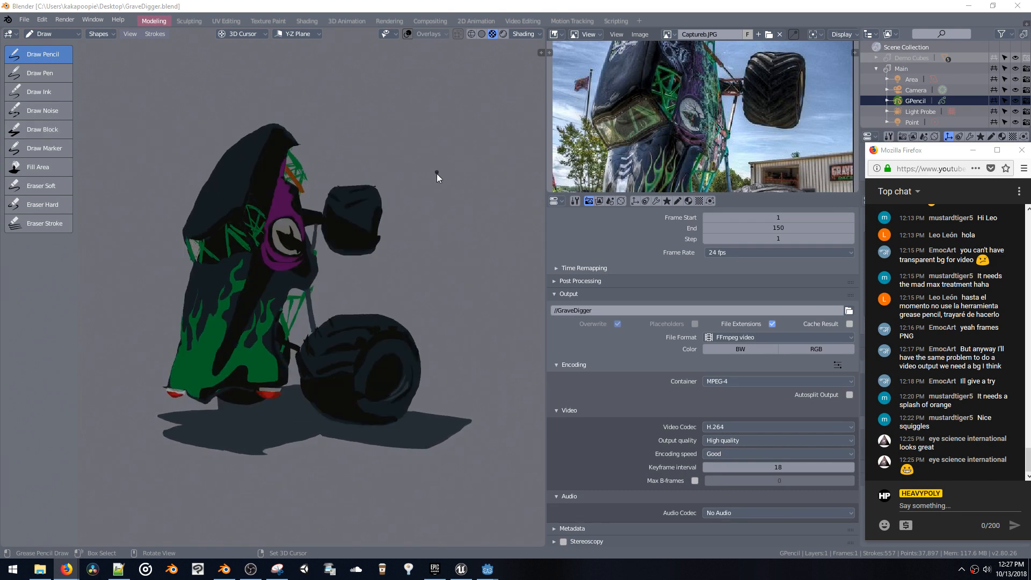
click(458, 181)
key(shift+v)
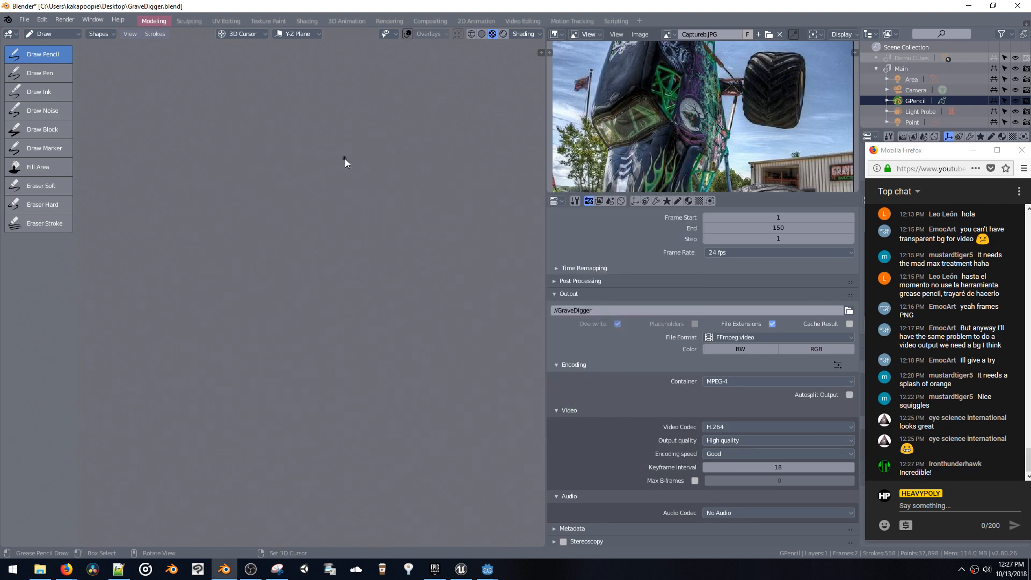
key(ctrl+z)
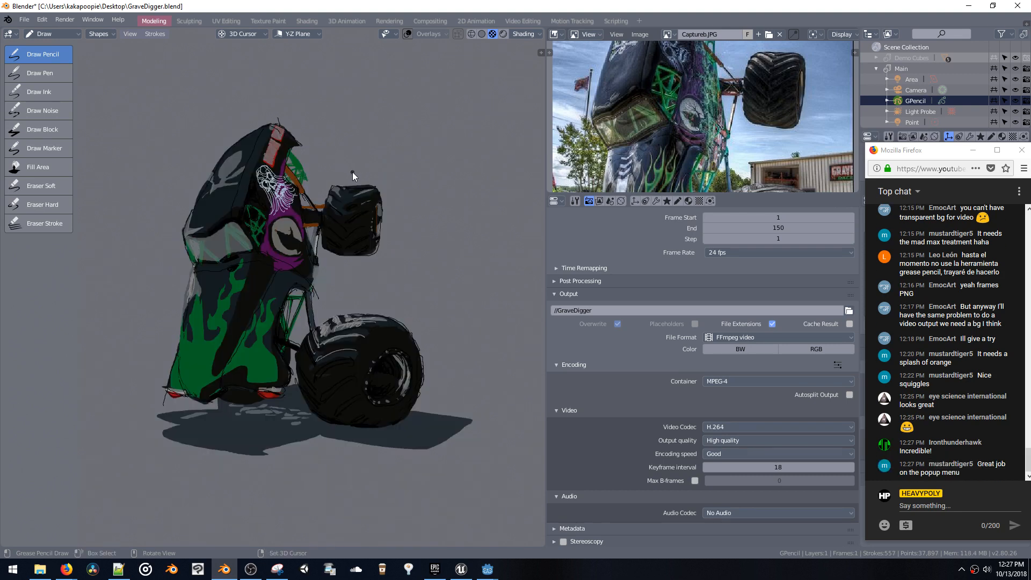
Select the Fill.007 material of the Grease Pencil drawing and adjust its solid fill colour
key(shift+v)
click(408, 351)
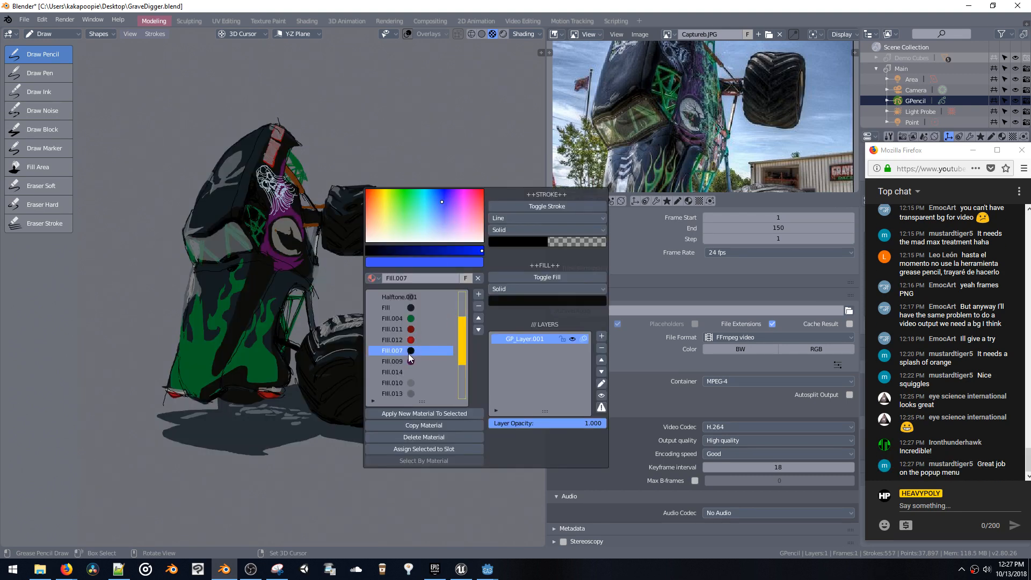
click(583, 303)
mouse_move(553, 282)
mouse_down()
mouse_move(521, 279)
mouse_move(530, 276)
mouse_up()
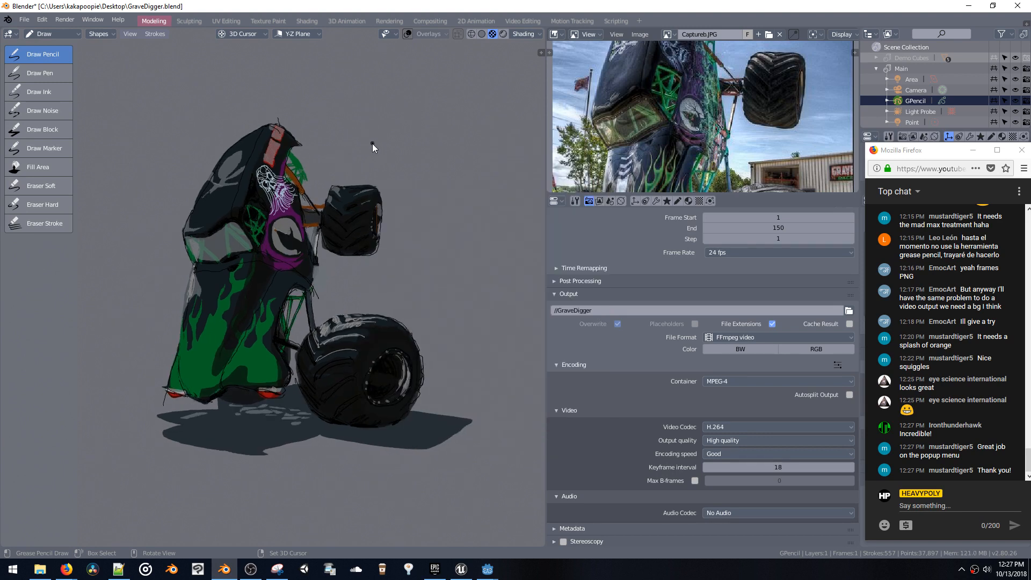
key(space)
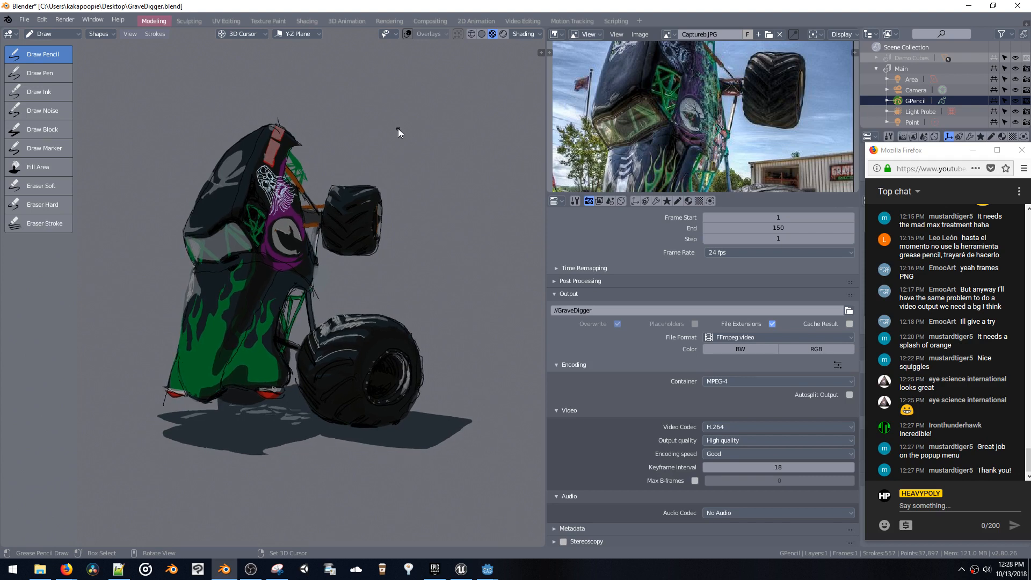
right_click(974, 570)
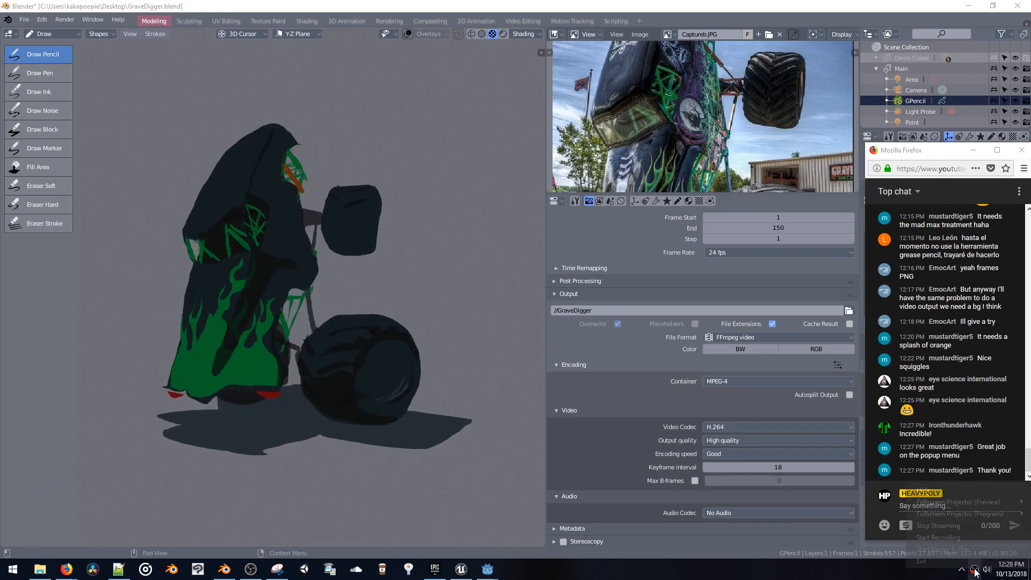
click(963, 527)
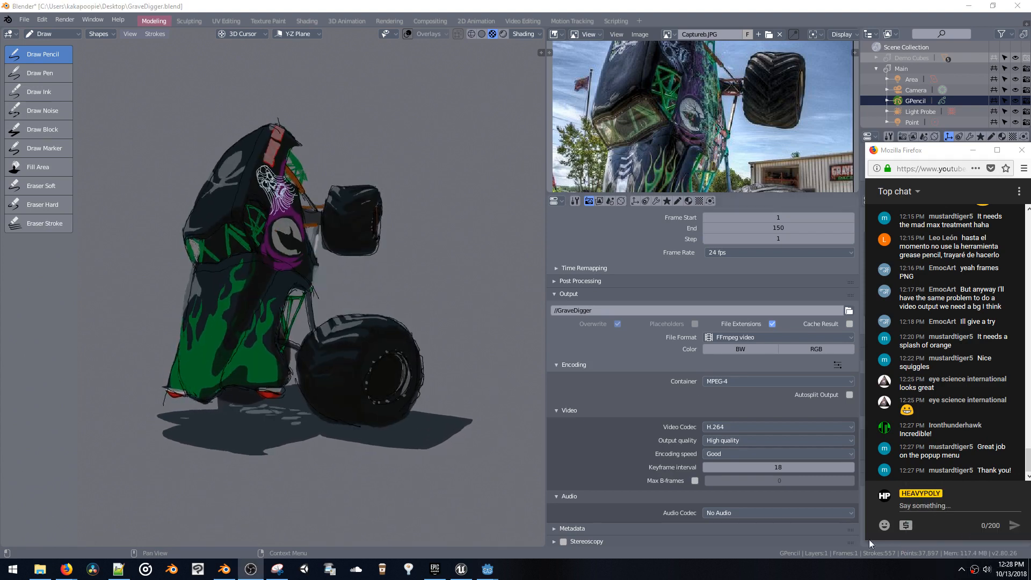